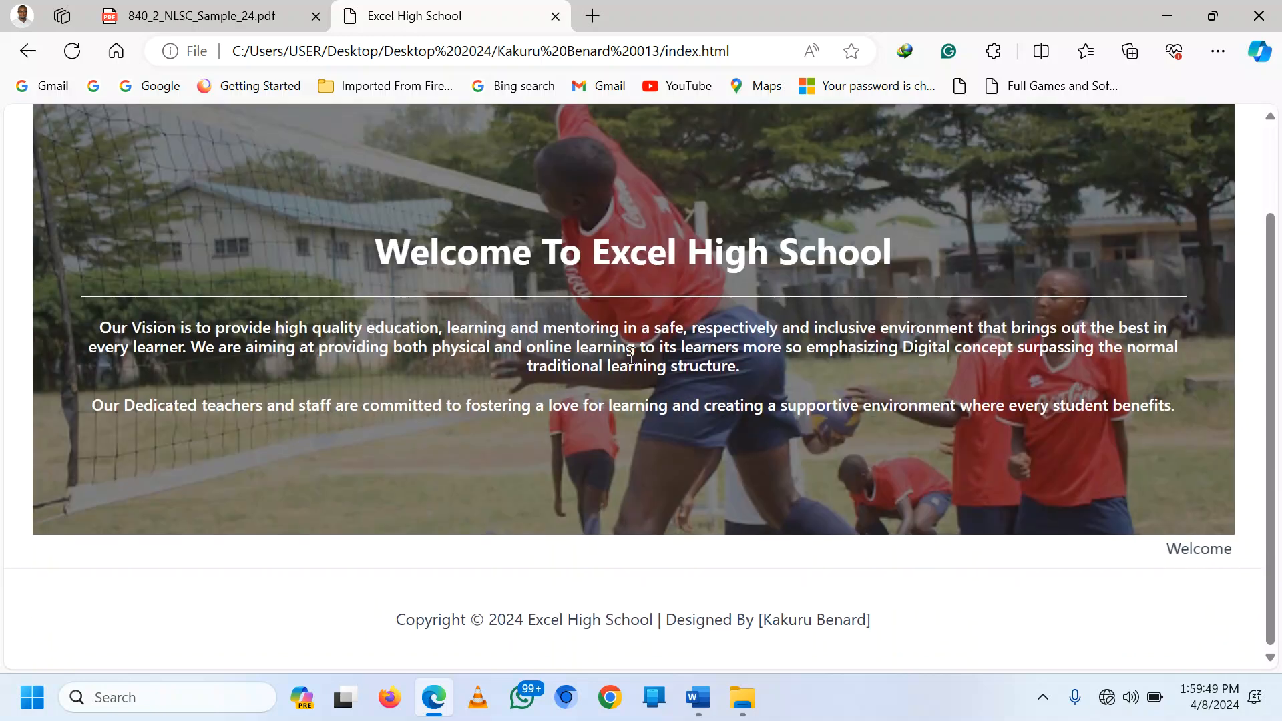
# Step: Look over the school site's online registration form page, then go back to the home page
pyautogui.scroll(3, 629, 356)
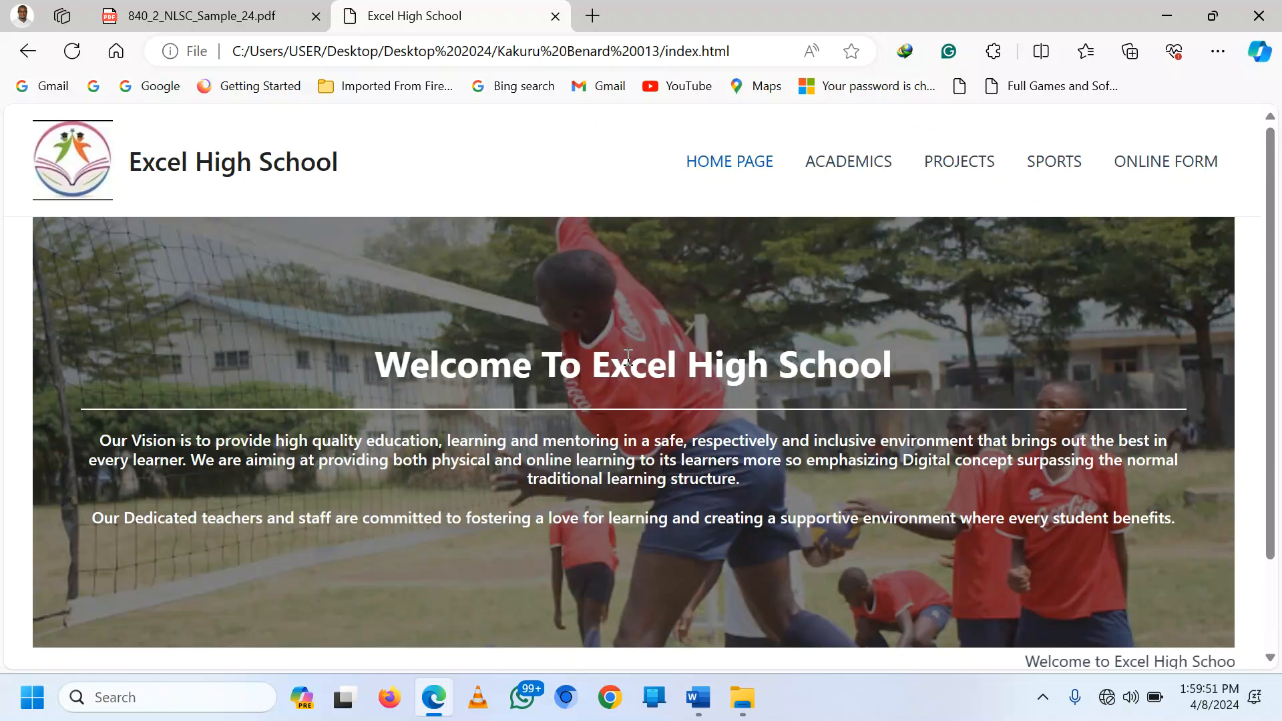
pyautogui.click(1174, 161)
pyautogui.scroll(-10, 848, 364)
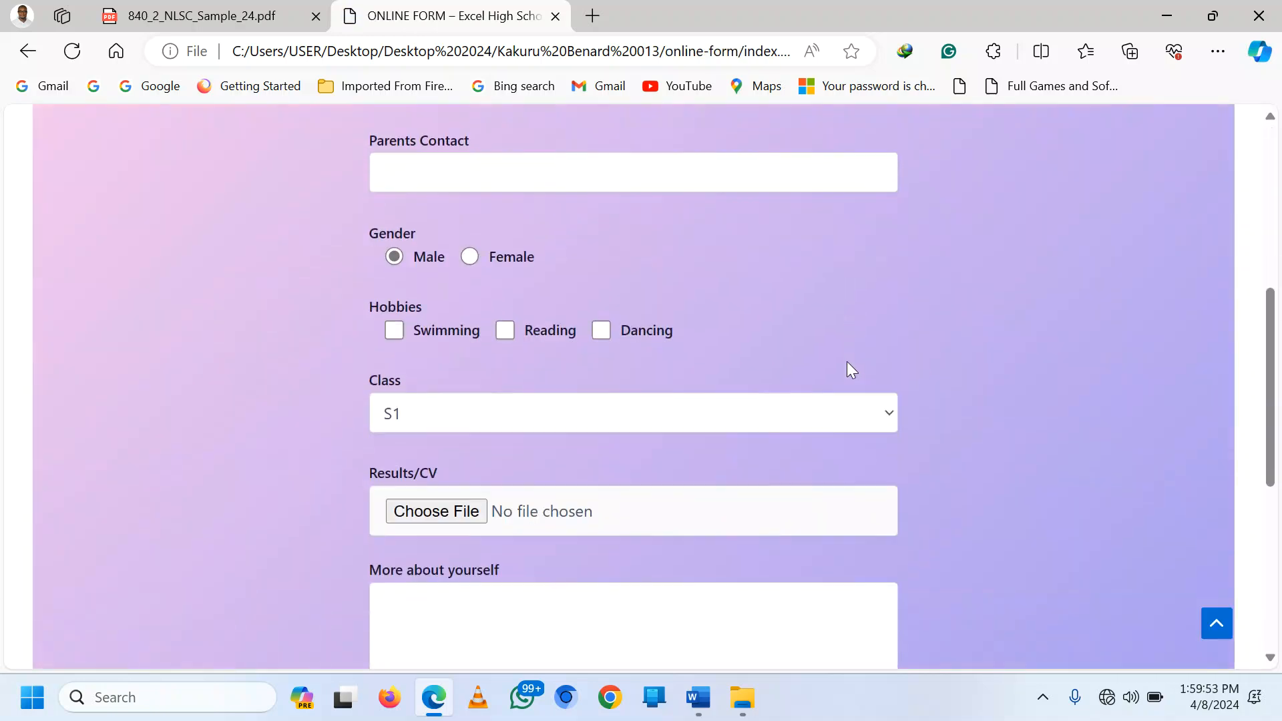
pyautogui.scroll(10, 848, 364)
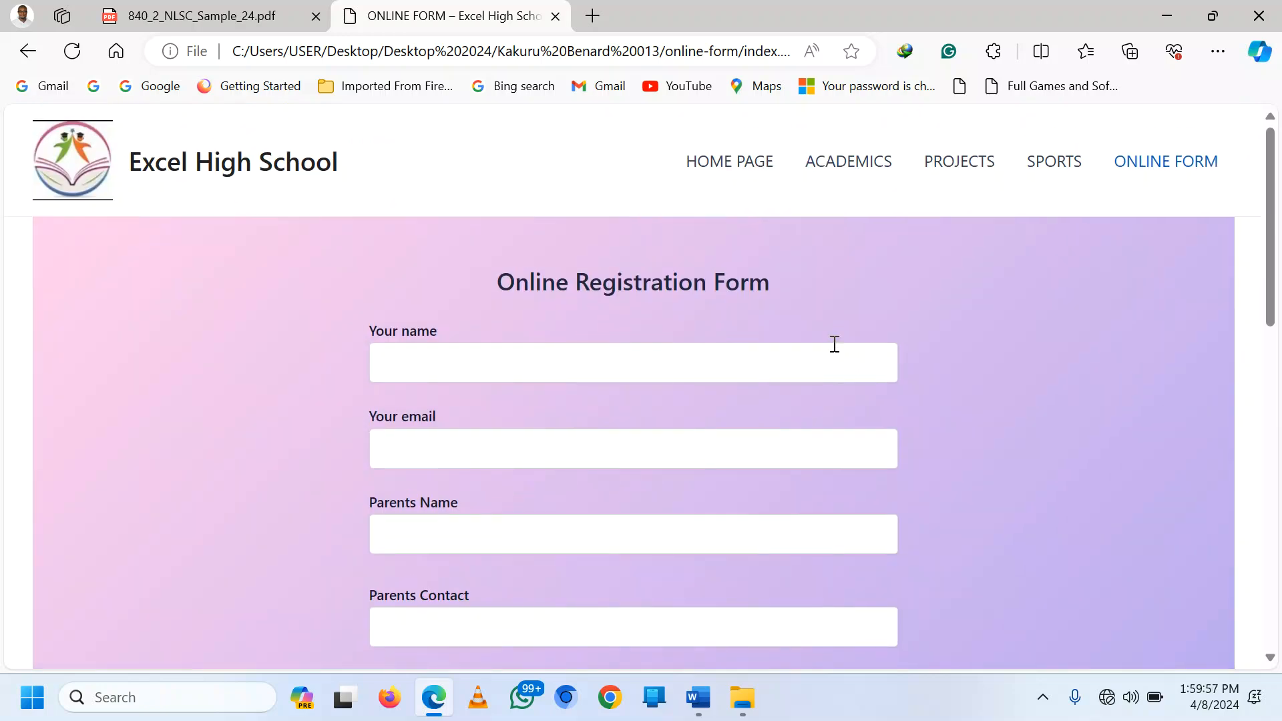
pyautogui.click(711, 170)
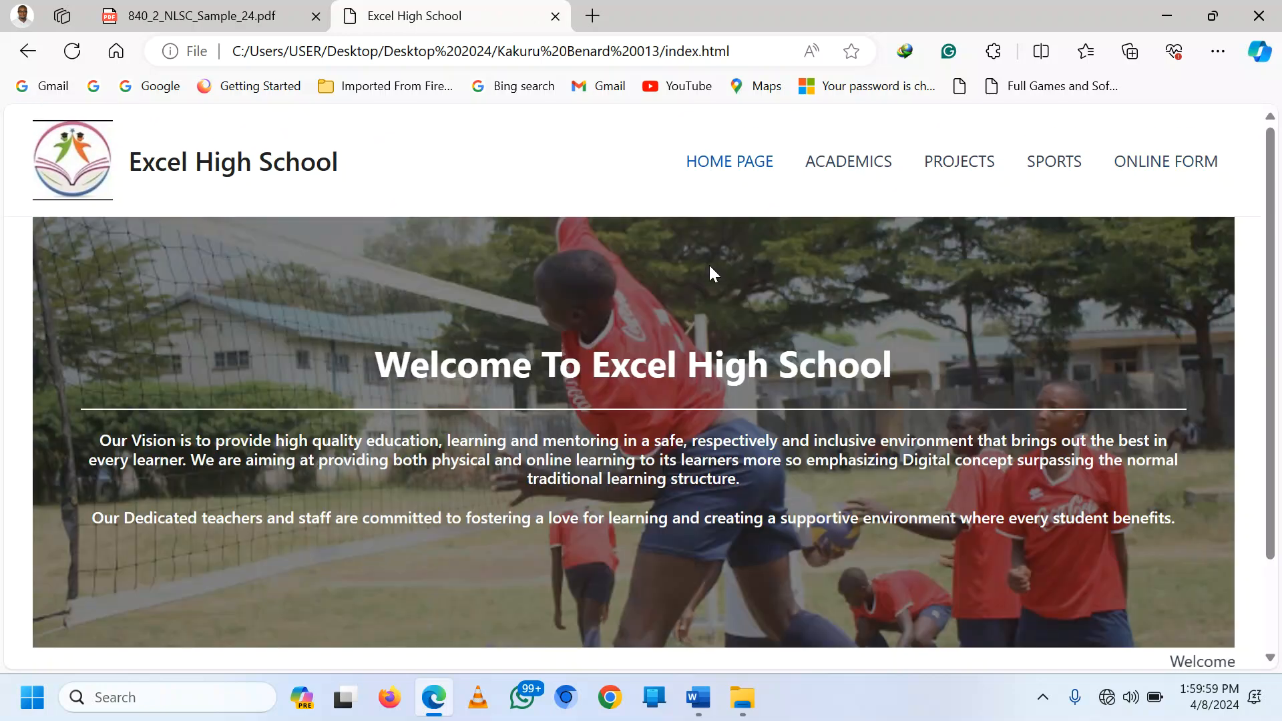
# Step: Scroll through the sample exam PDF to the Item 2 task
pyautogui.click(172, 17)
pyautogui.scroll(-15, 590, 316)
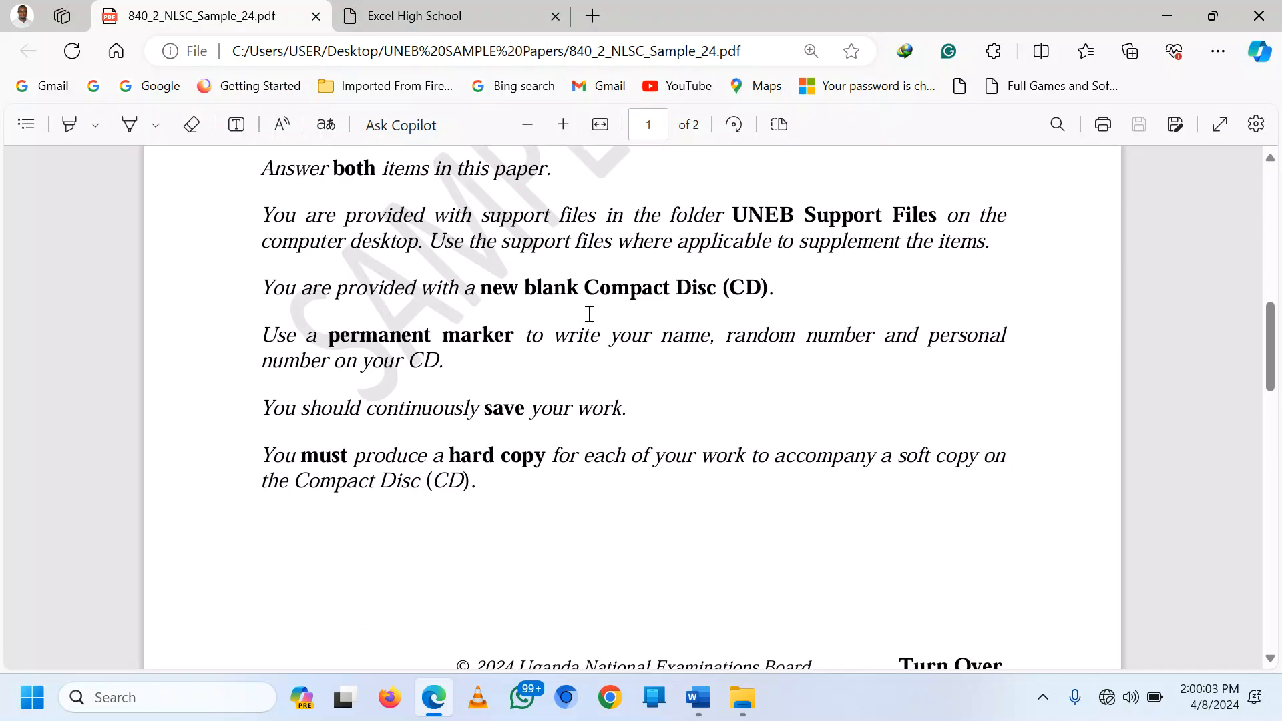
pyautogui.scroll(-10, 590, 316)
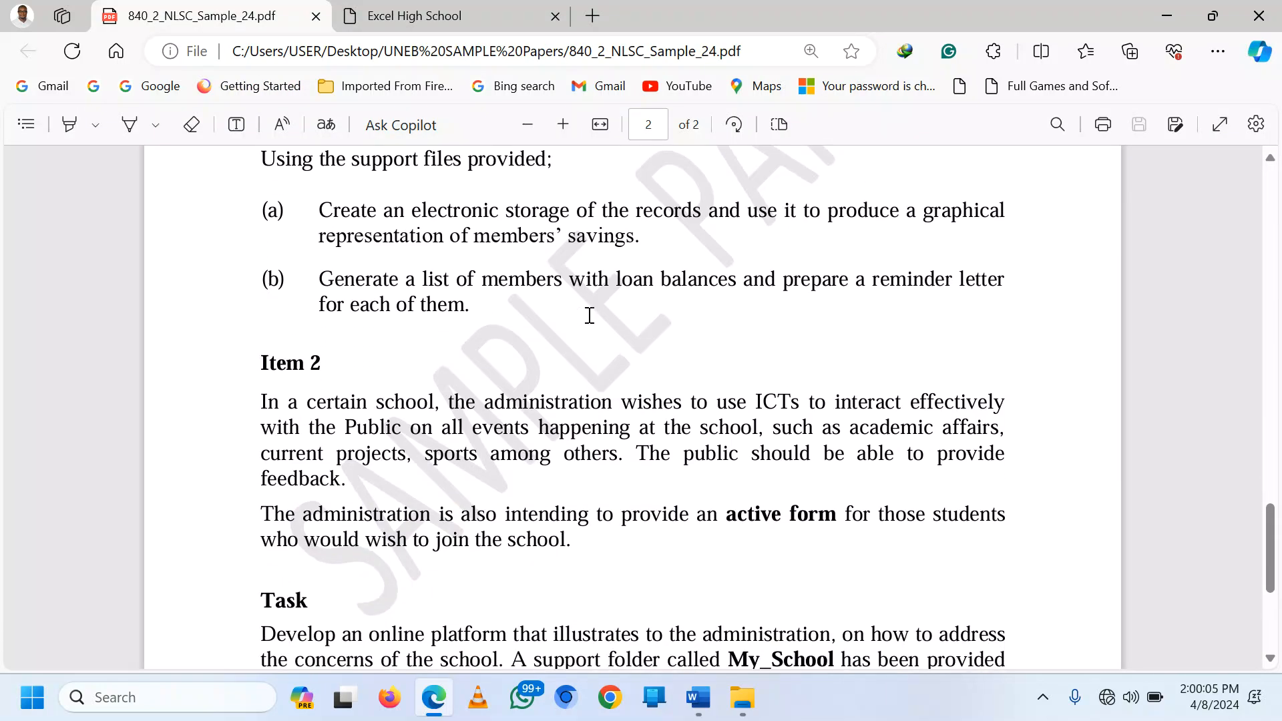
pyautogui.scroll(1, 543, 319)
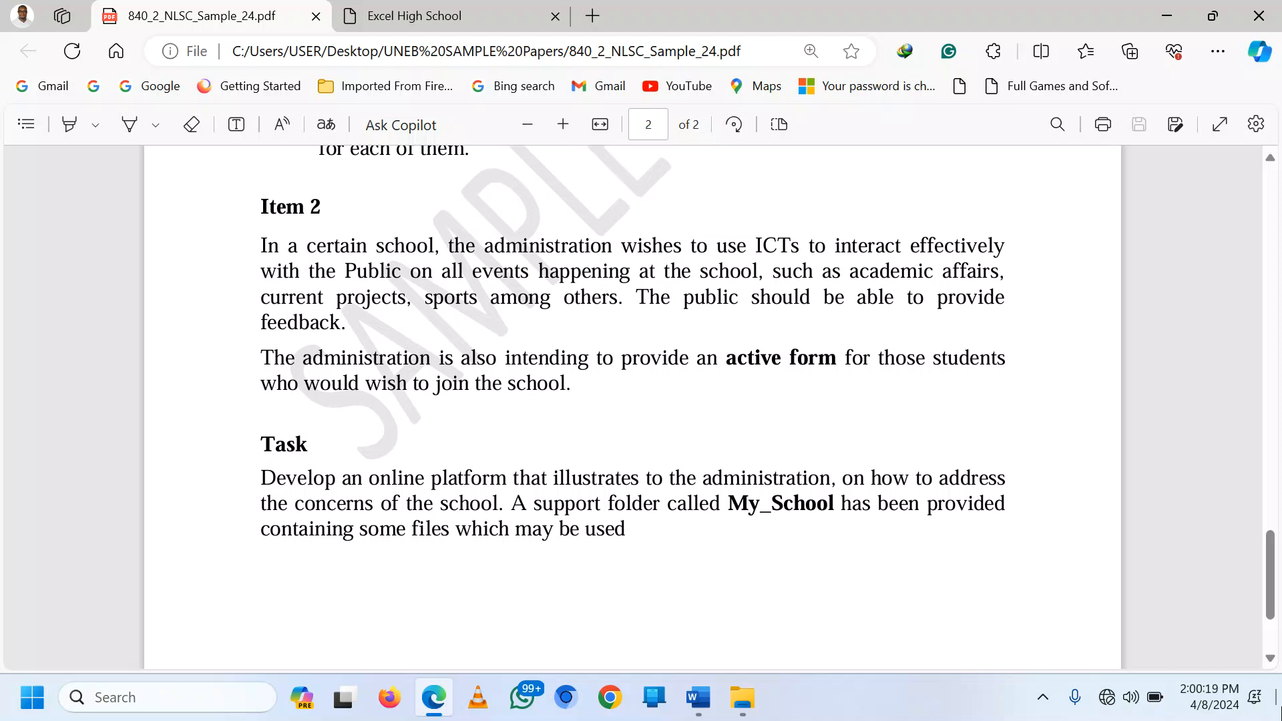
# Step: Open the school site's ACADEMICS page, return to the exam PDF, and minimize Edge
pyautogui.click(567, 9)
pyautogui.scroll(5, 609, 425)
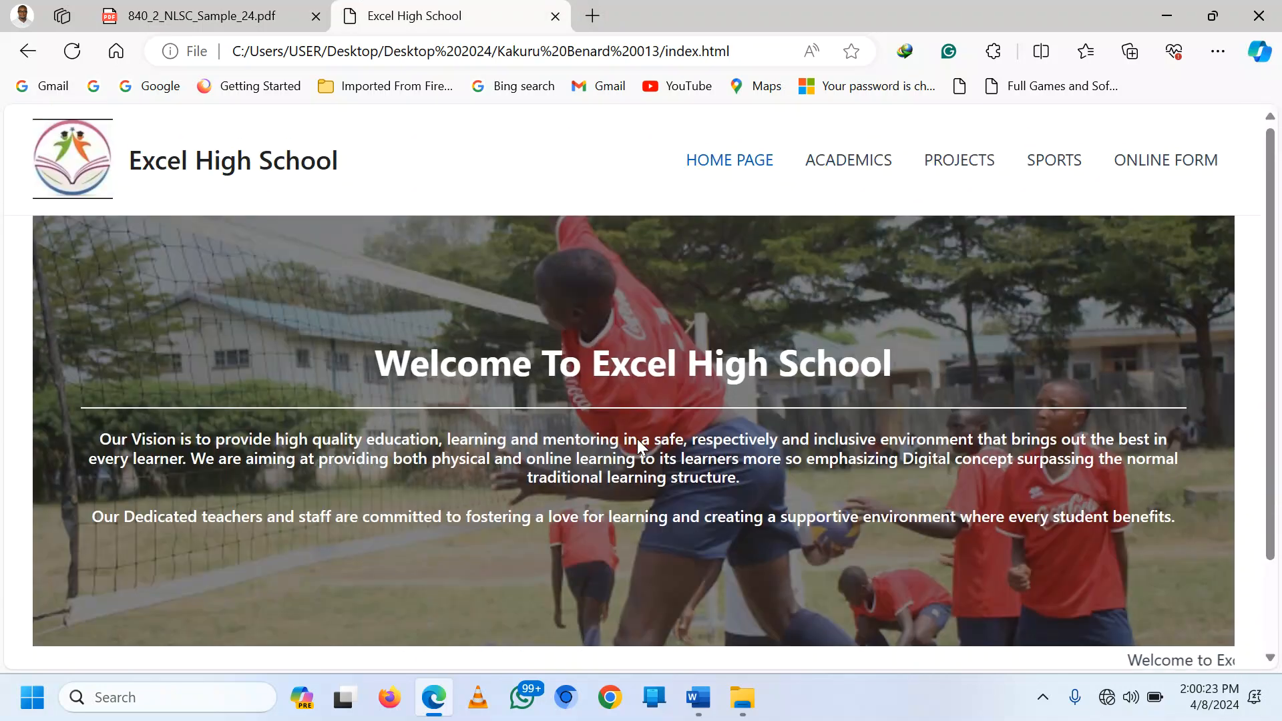
pyautogui.click(847, 167)
pyautogui.click(231, 7)
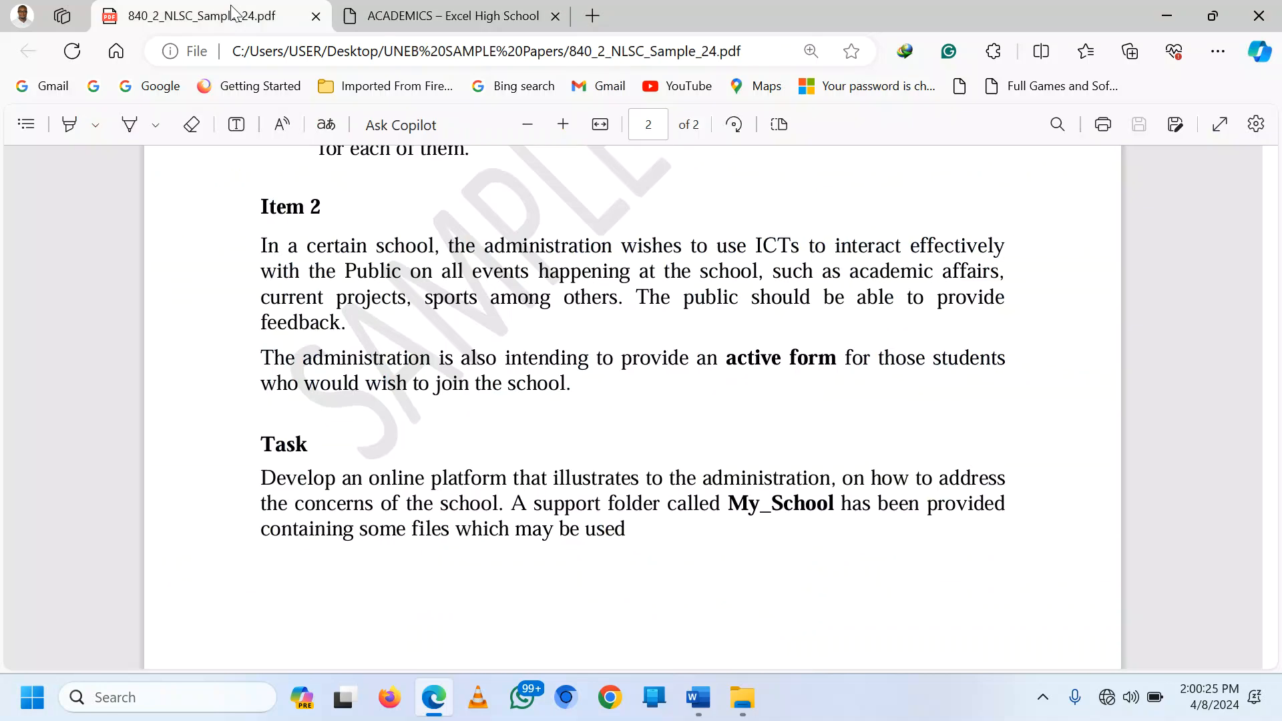
pyautogui.click(1280, 702)
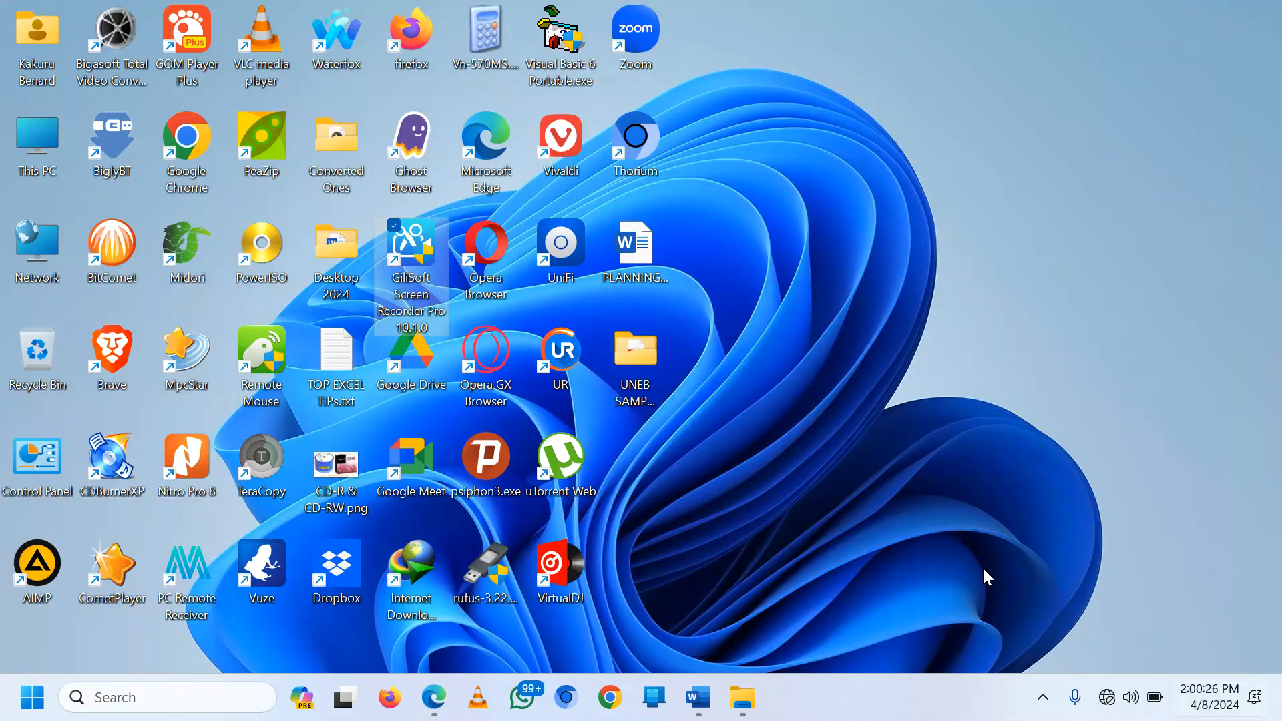
# Step: Create a new desktop folder named with the candidate's full name and candidate number
pyautogui.rightClick(816, 500)
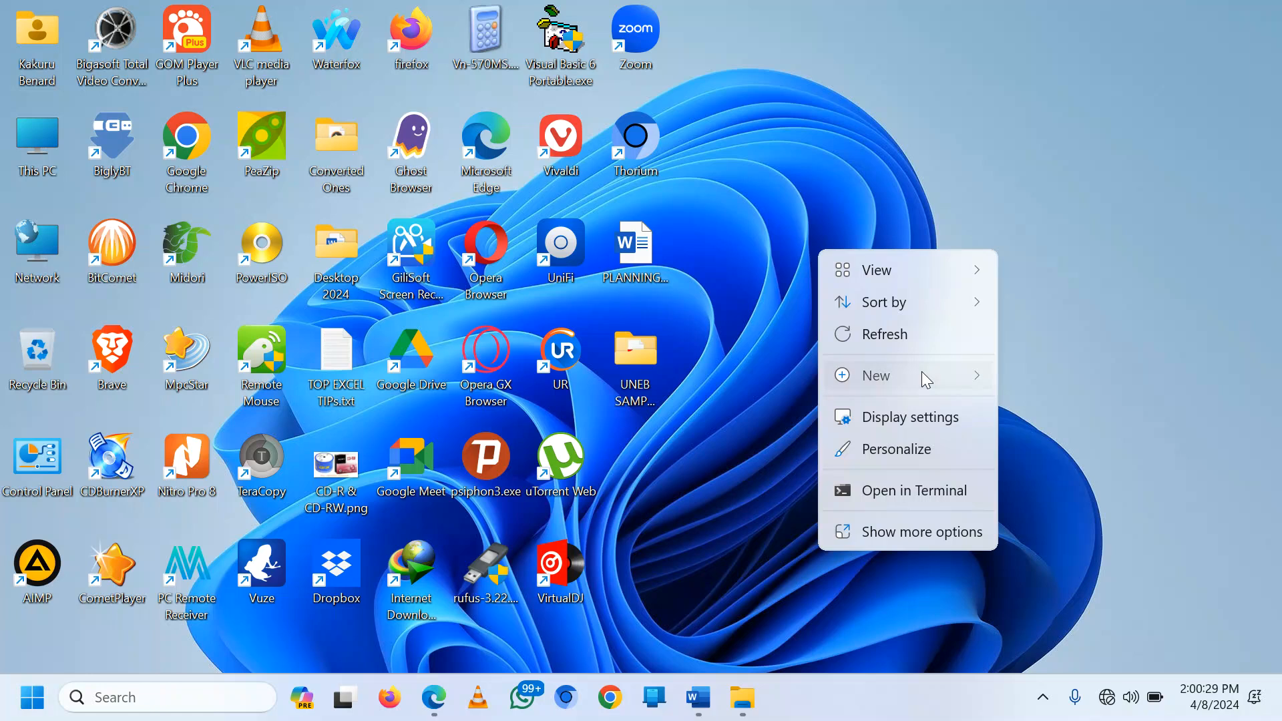
pyautogui.moveTo(921, 371)
pyautogui.click(1062, 27)
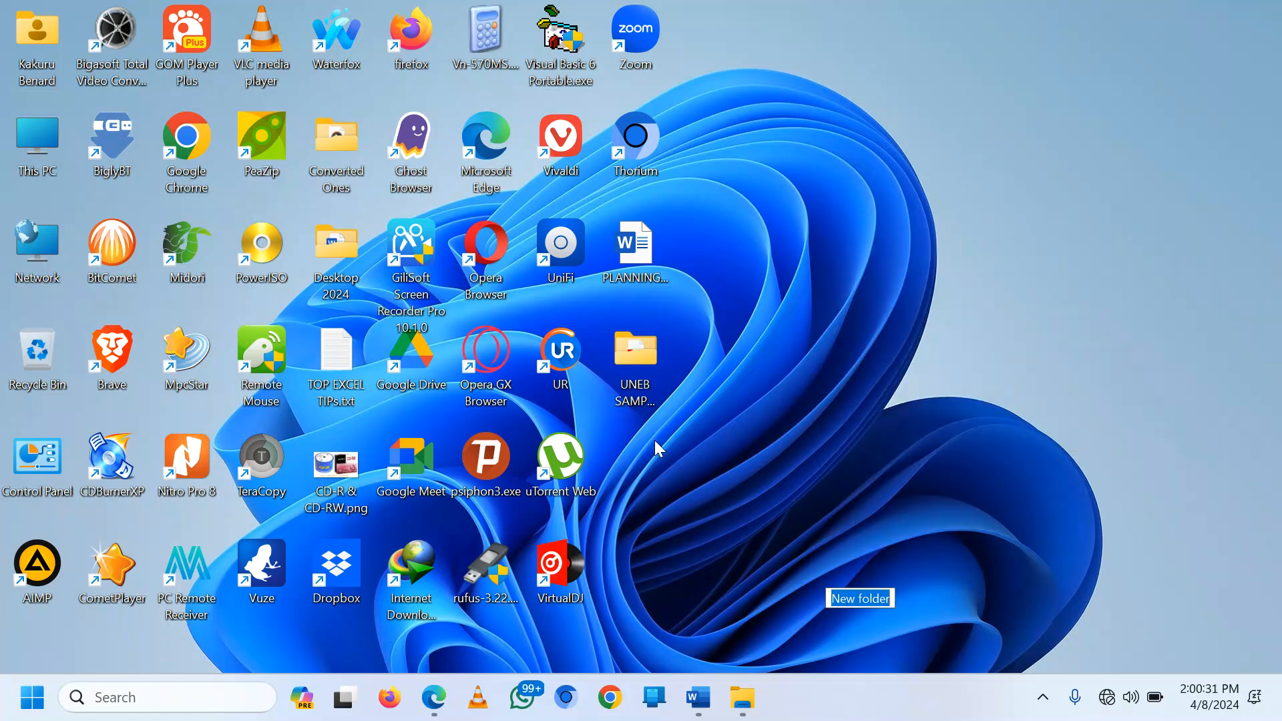
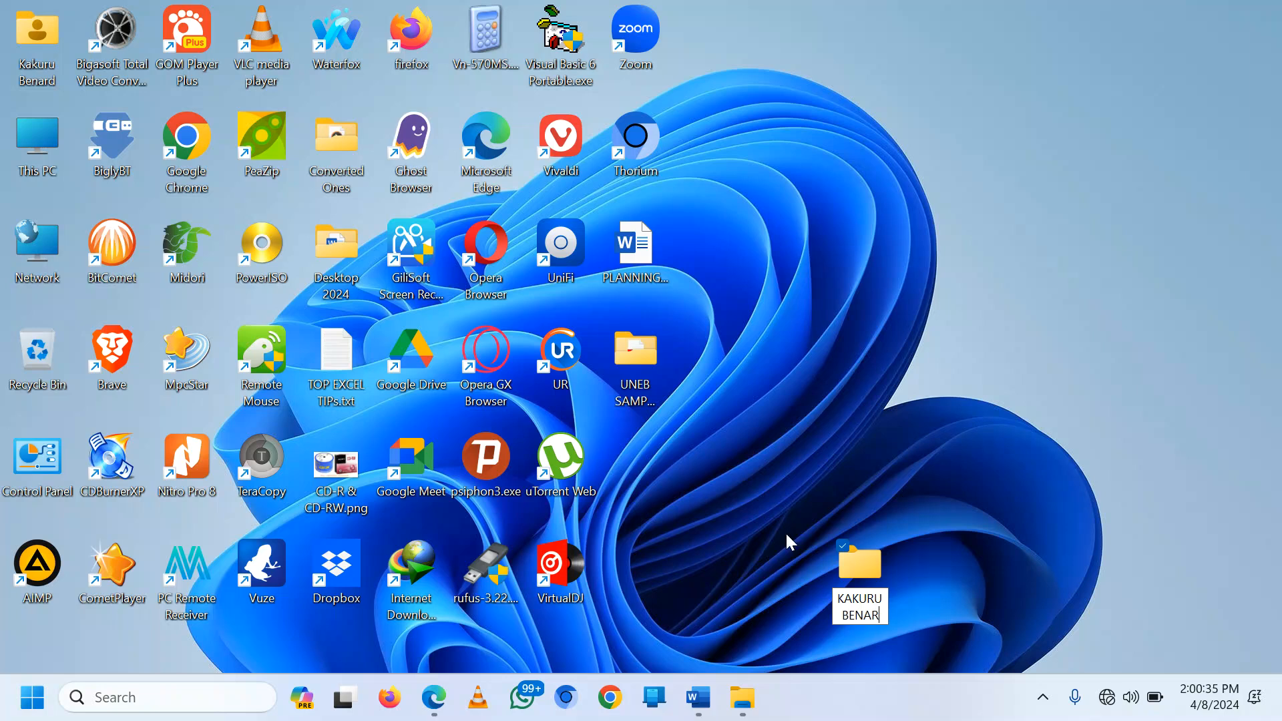
pyautogui.press('Return')
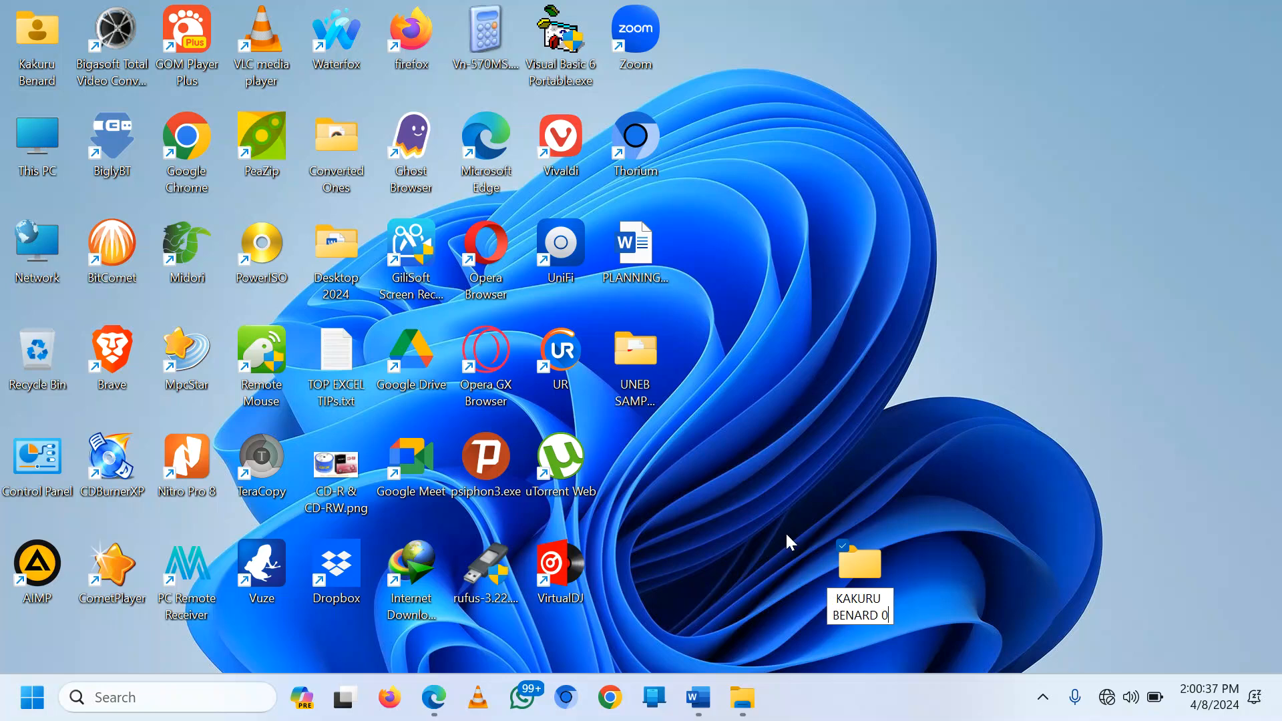
pyautogui.write('23')
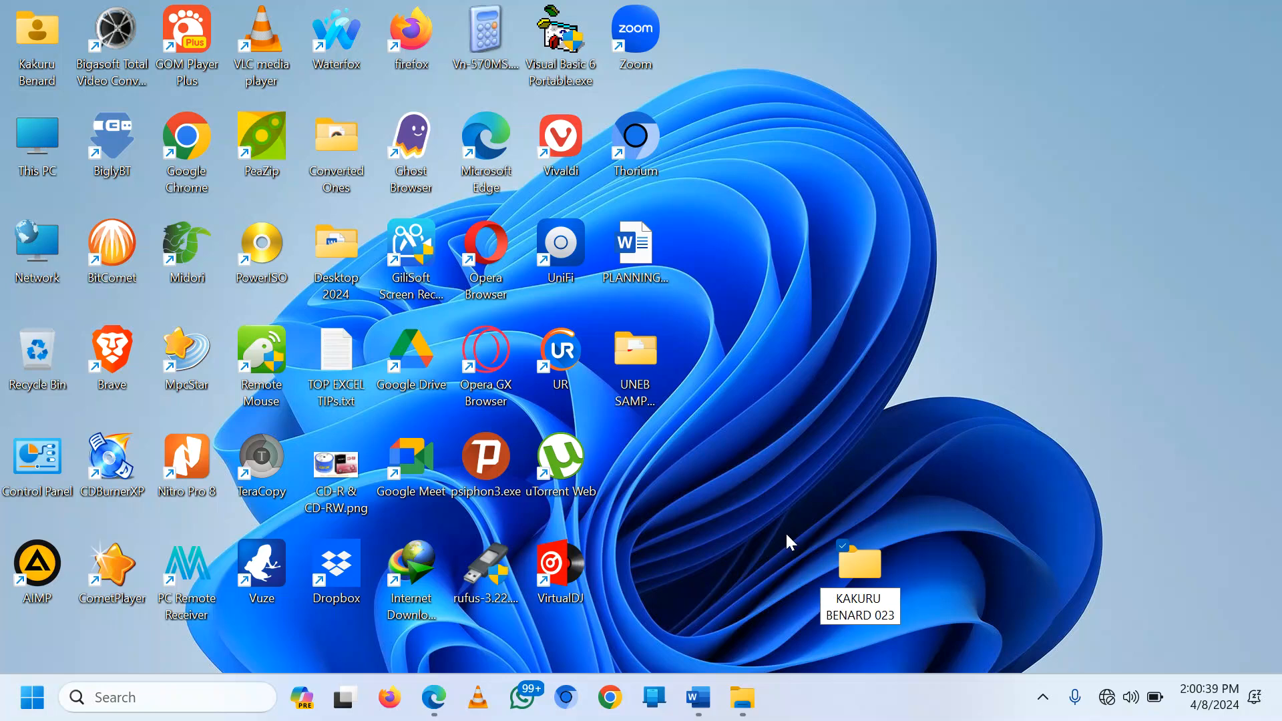
pyautogui.press('Return')
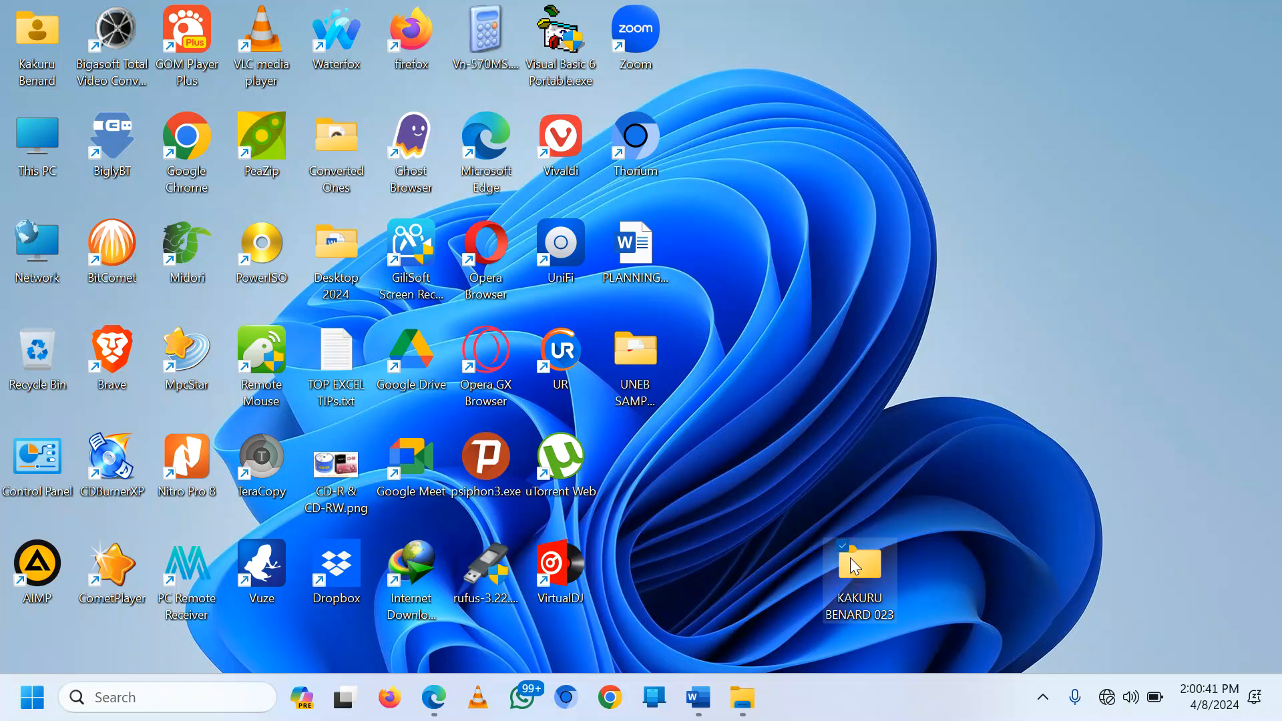
pyautogui.moveTo(850, 558); pyautogui.dragTo(831, 454)
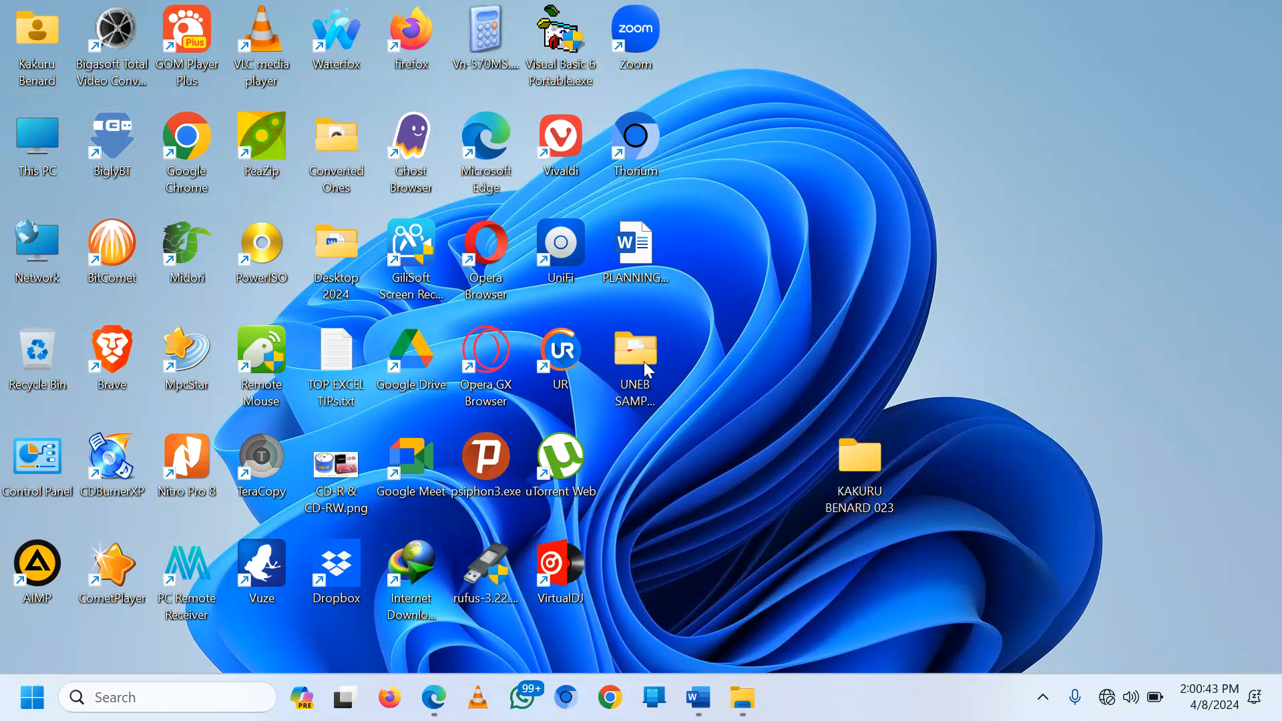
# Step: Open the My_School support images folder in File Explorer, then minimize it
pyautogui.click(738, 688)
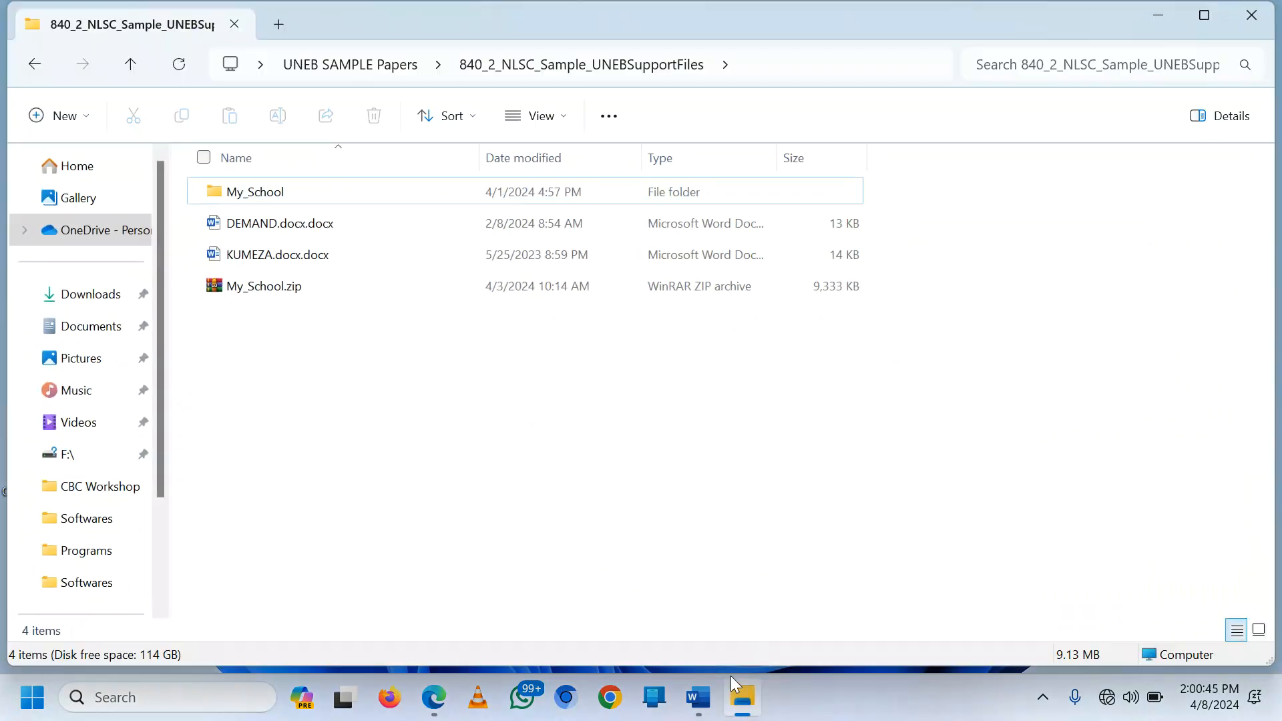
pyautogui.click(274, 196)
pyautogui.doubleClick(273, 198)
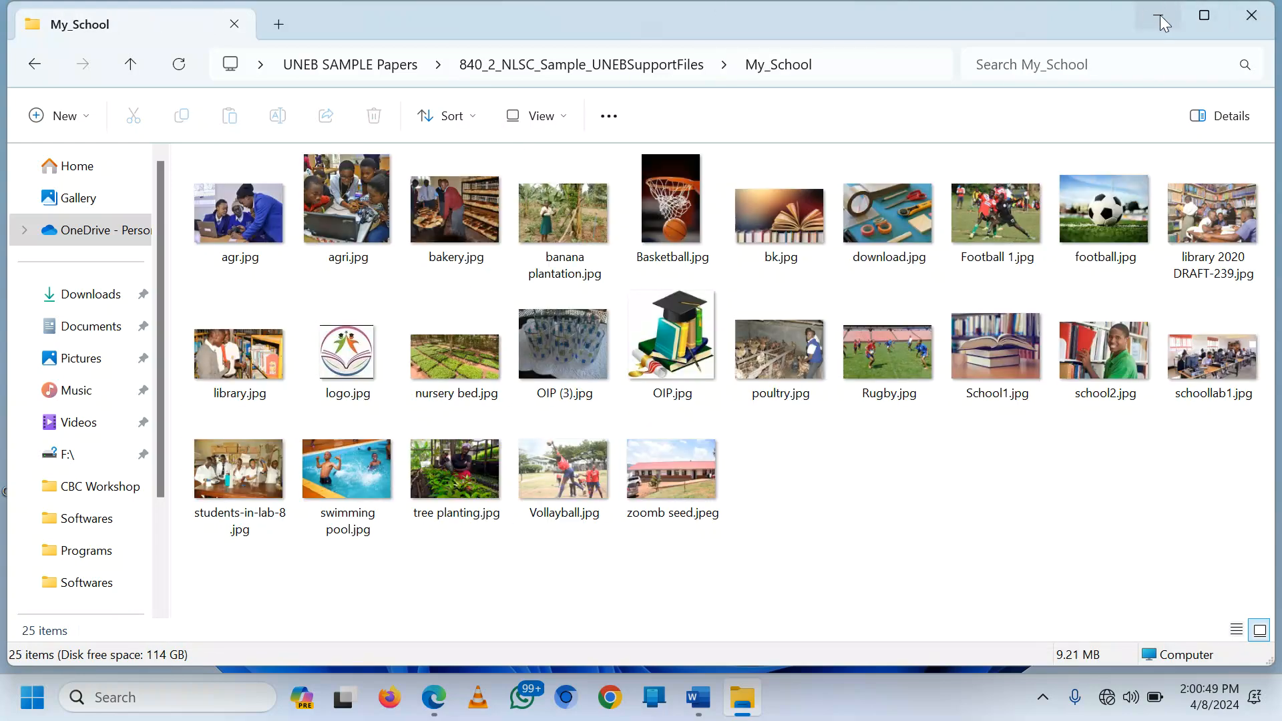
pyautogui.click(1160, 15)
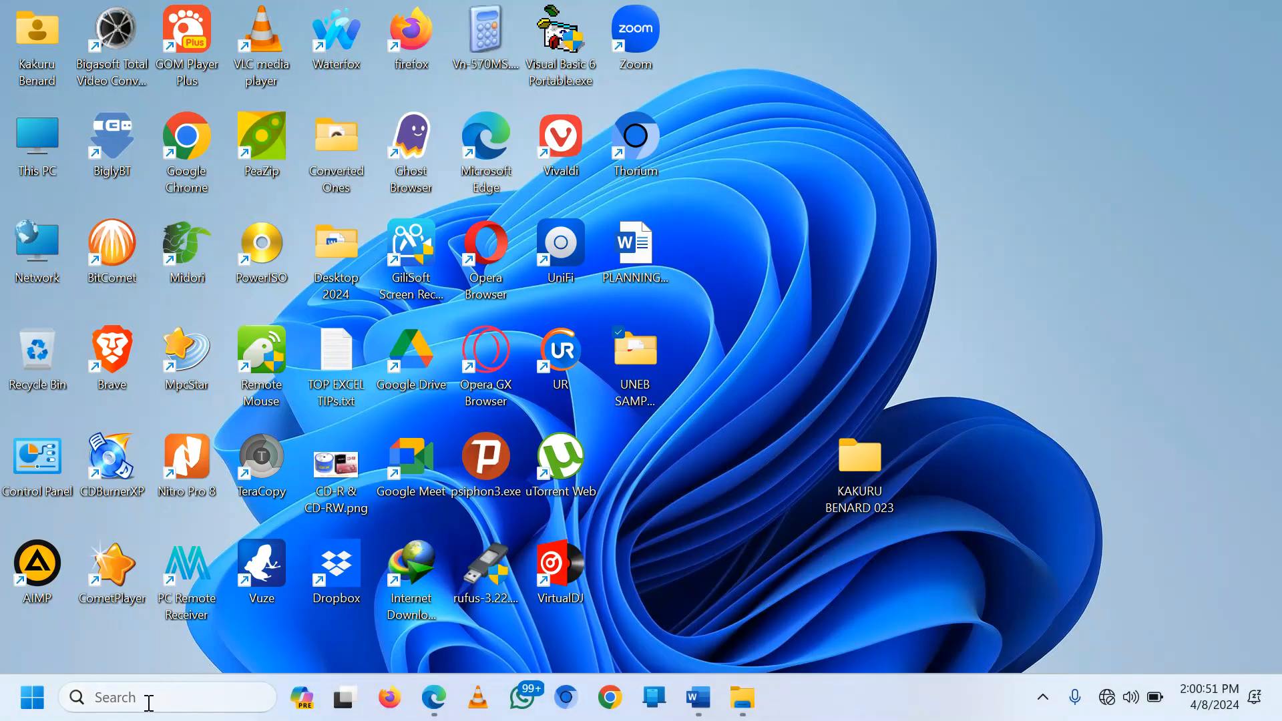
# Step: Search the Start menu for 'EXP' and launch Microsoft Expression Web 4
pyautogui.click(17, 715)
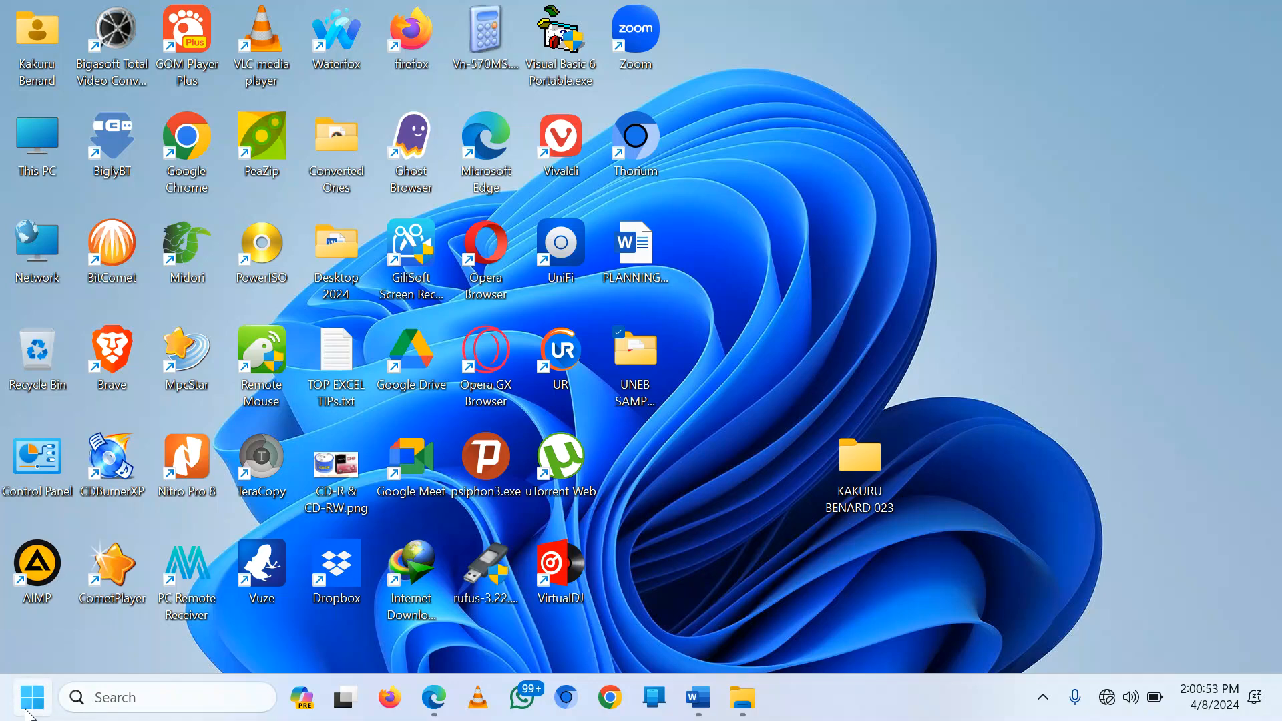
pyautogui.click(120, 698)
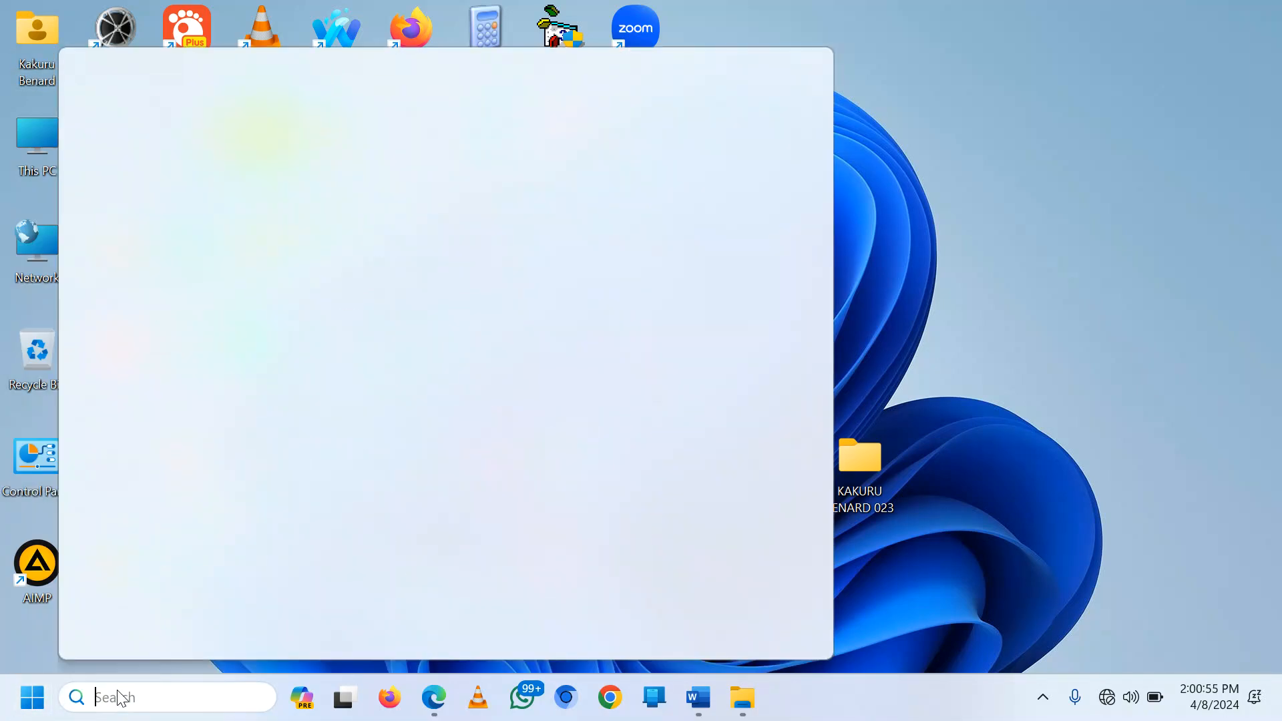
pyautogui.write('EXP')
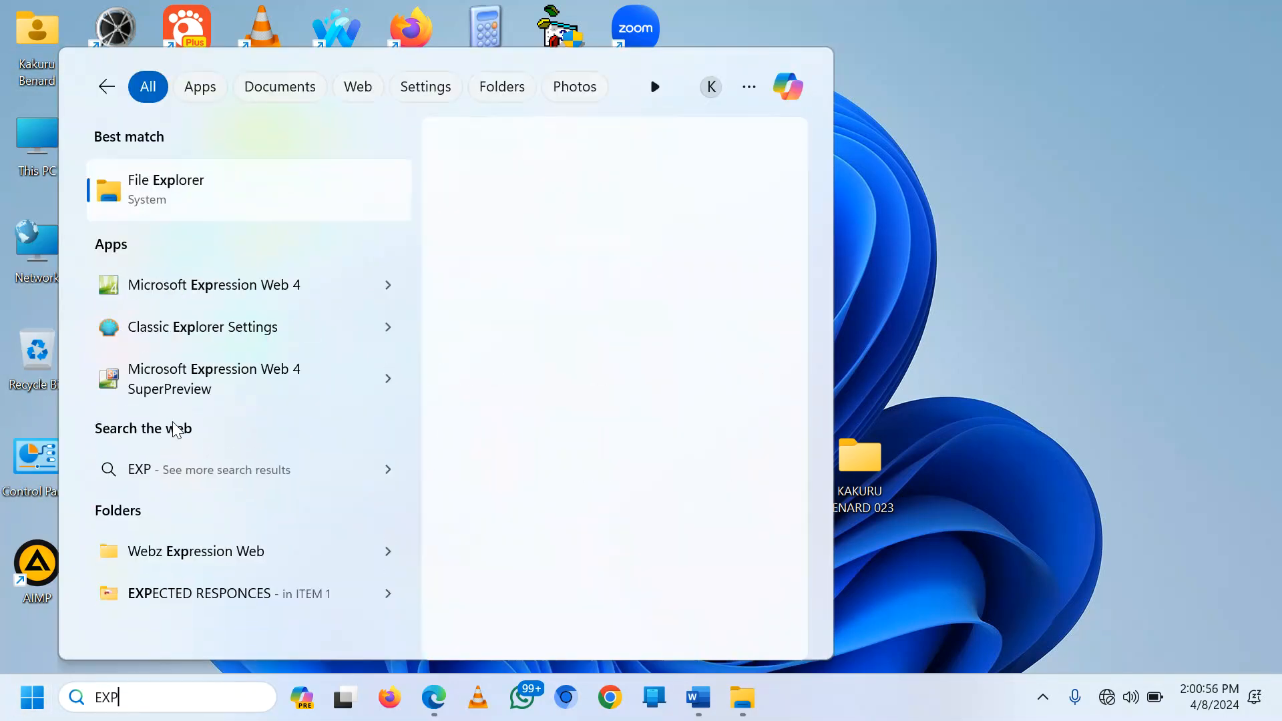
pyautogui.click(231, 286)
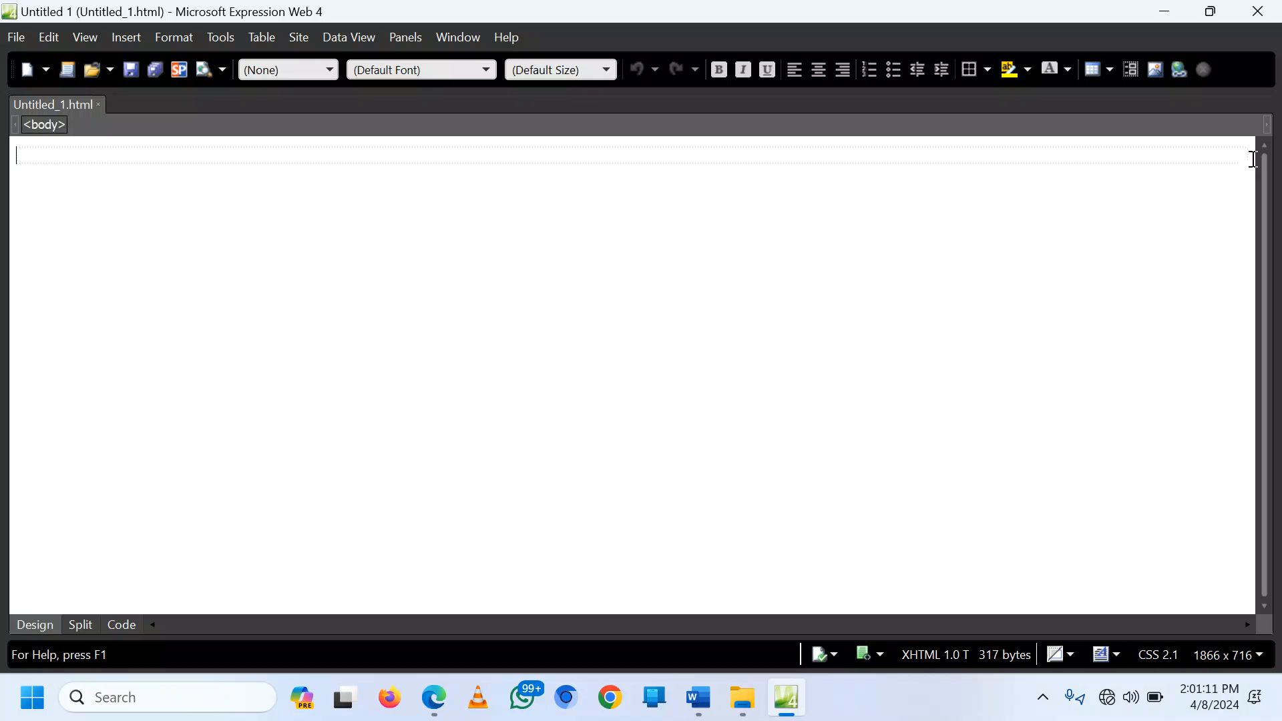
# Step: Close the blank untitled page and start a new site using the One Page Site template
pyautogui.click(99, 104)
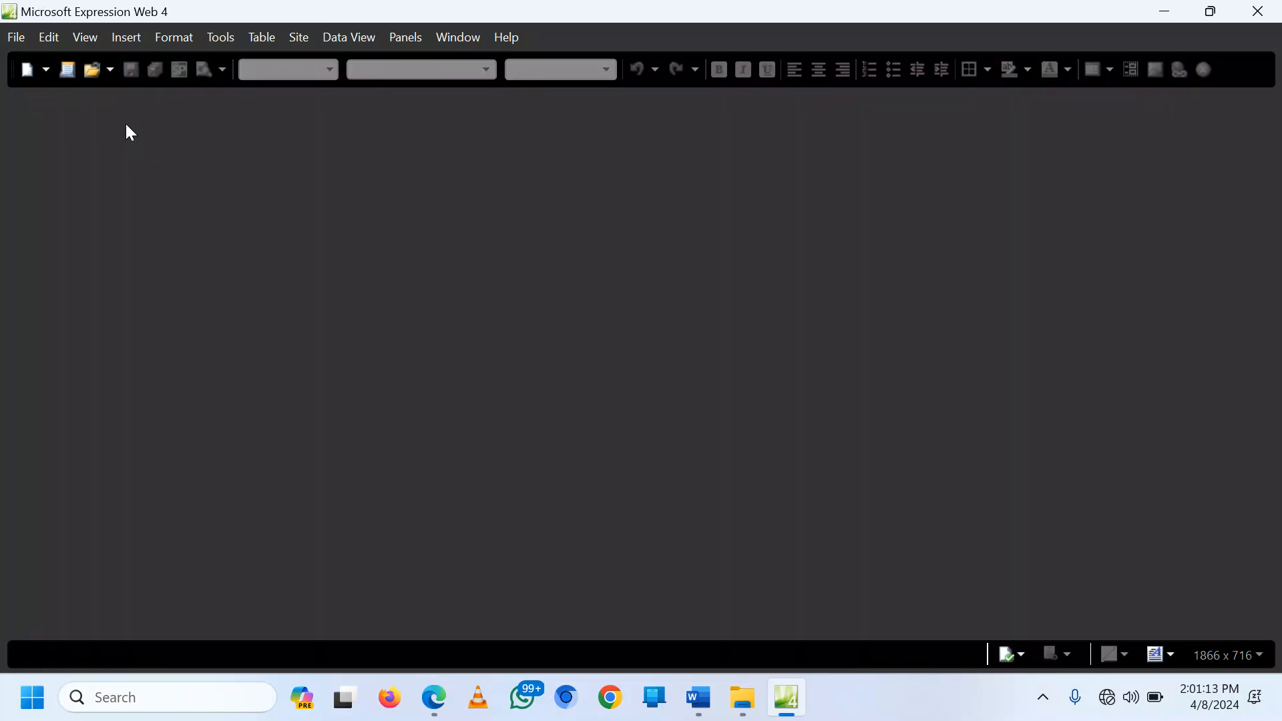
pyautogui.click(297, 39)
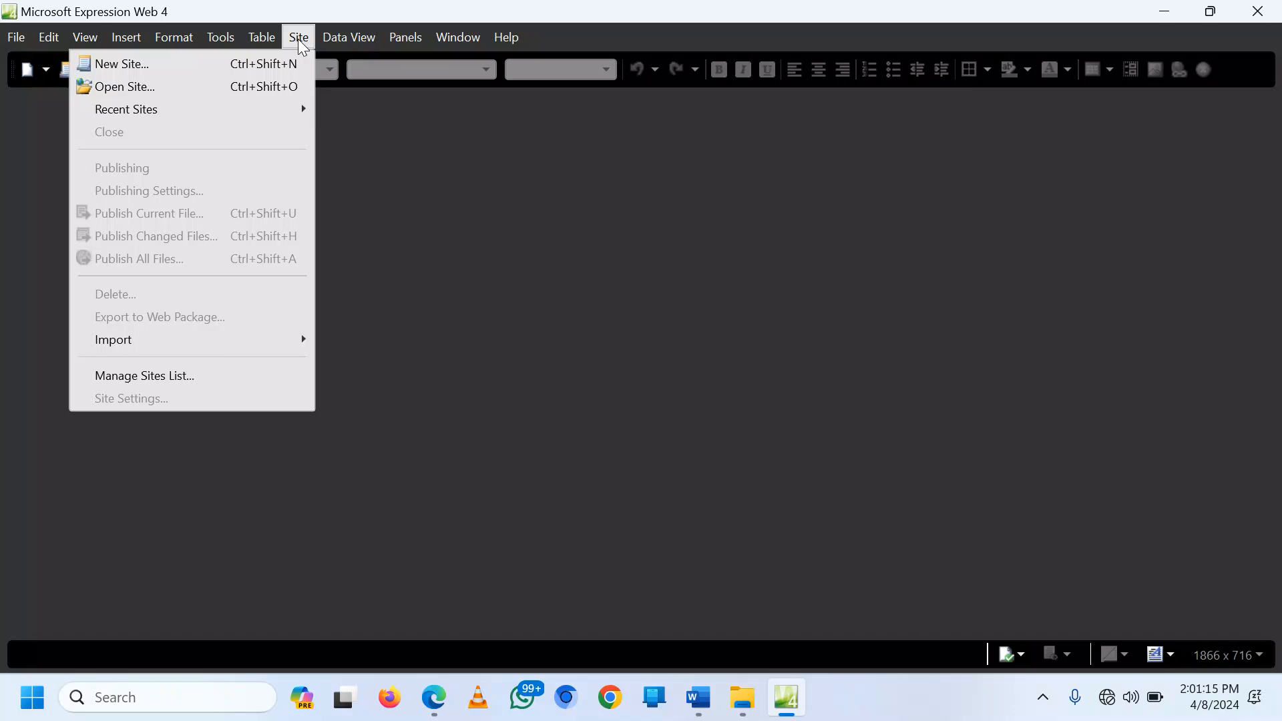
pyautogui.click(294, 38)
pyautogui.click(263, 39)
pyautogui.moveTo(302, 38)
pyautogui.click(221, 64)
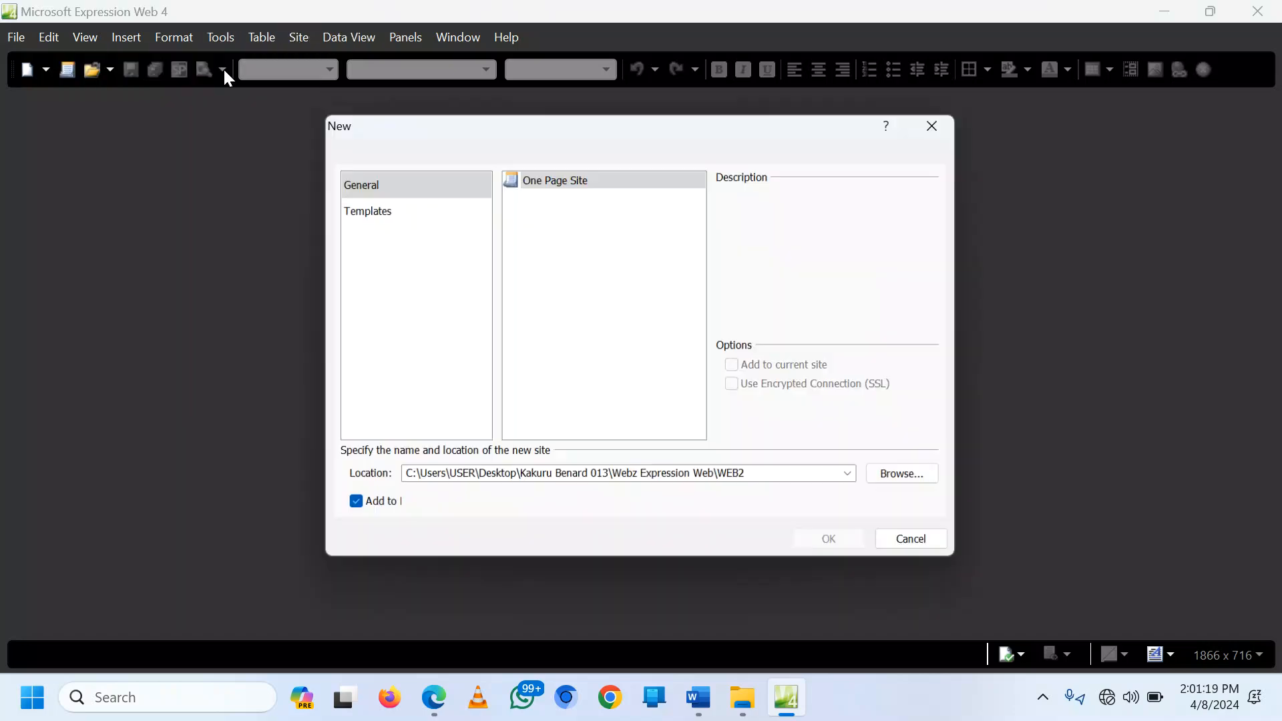
pyautogui.click(549, 181)
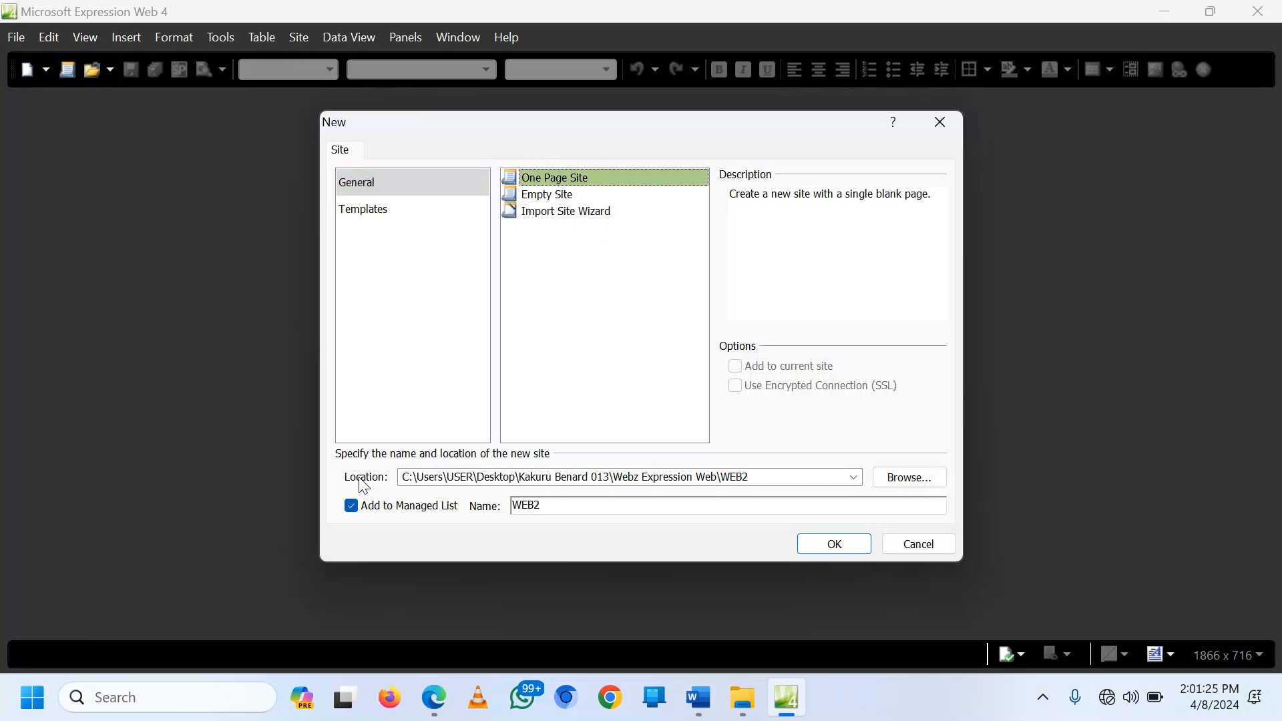
# Step: Set the site location to the empty candidate folder on the Desktop and create the site
pyautogui.click(903, 477)
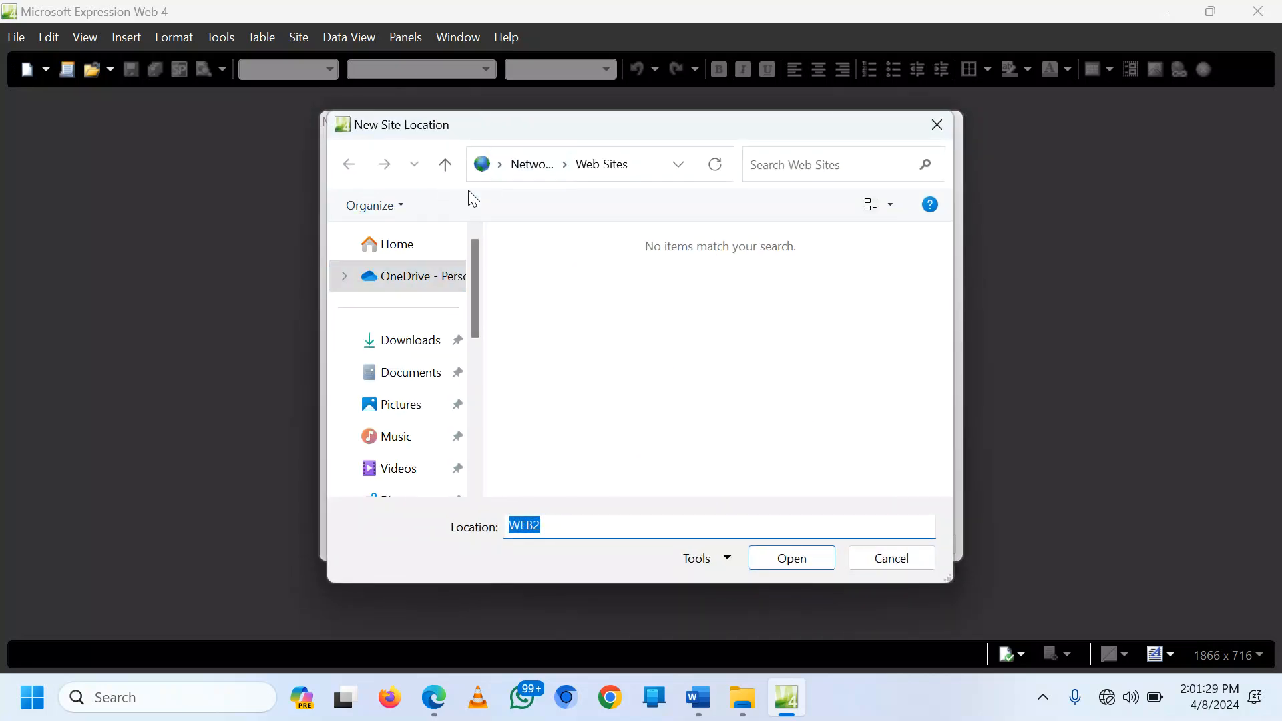
pyautogui.click(499, 166)
pyautogui.click(524, 194)
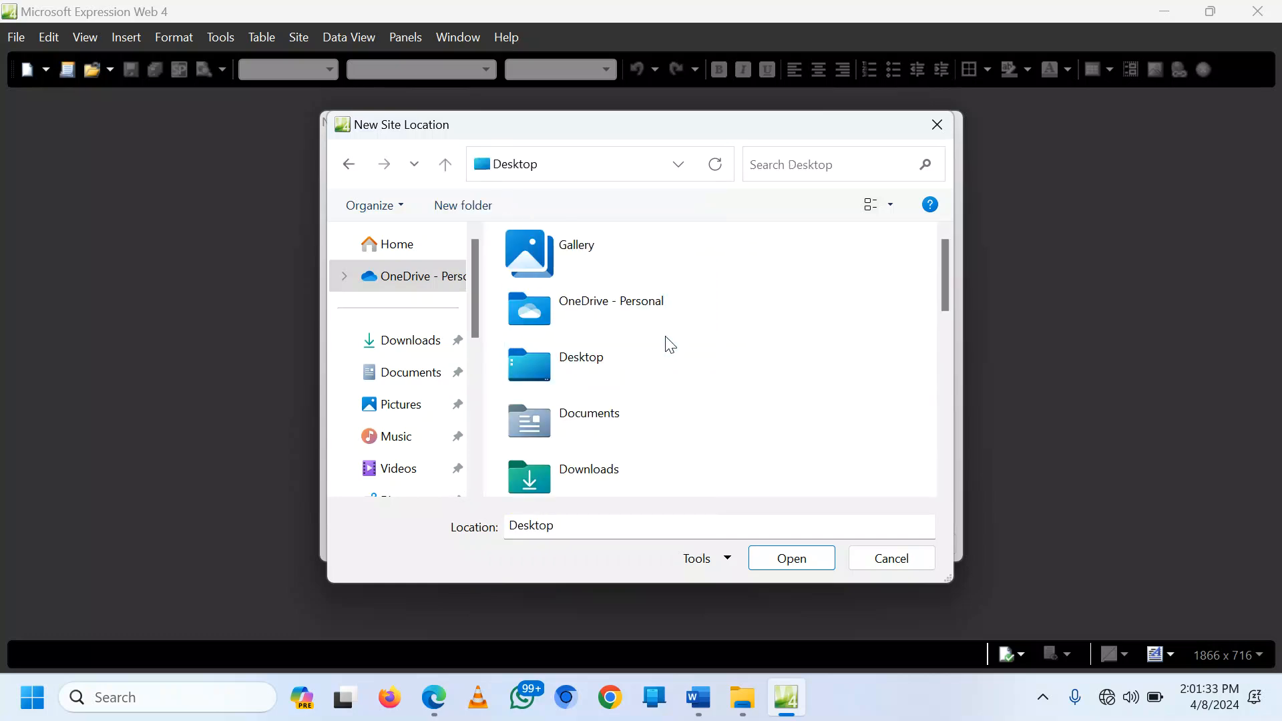
pyautogui.scroll(-5, 737, 355)
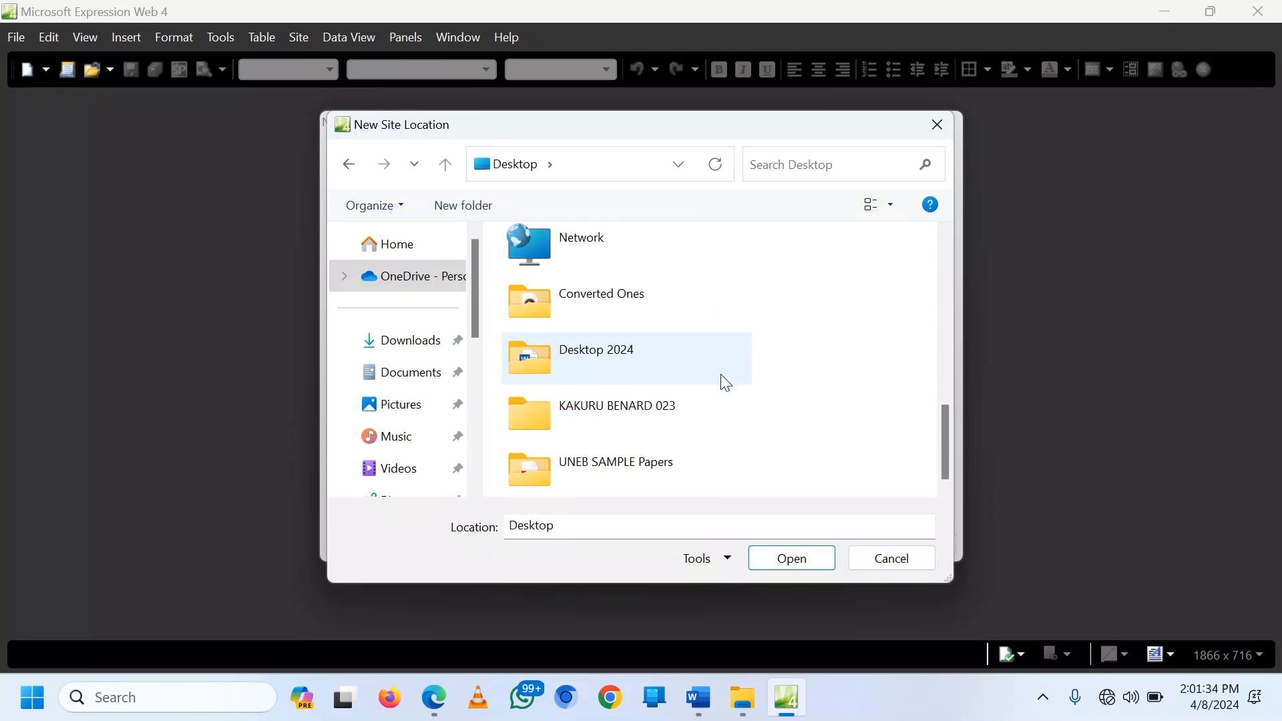
pyautogui.doubleClick(627, 415)
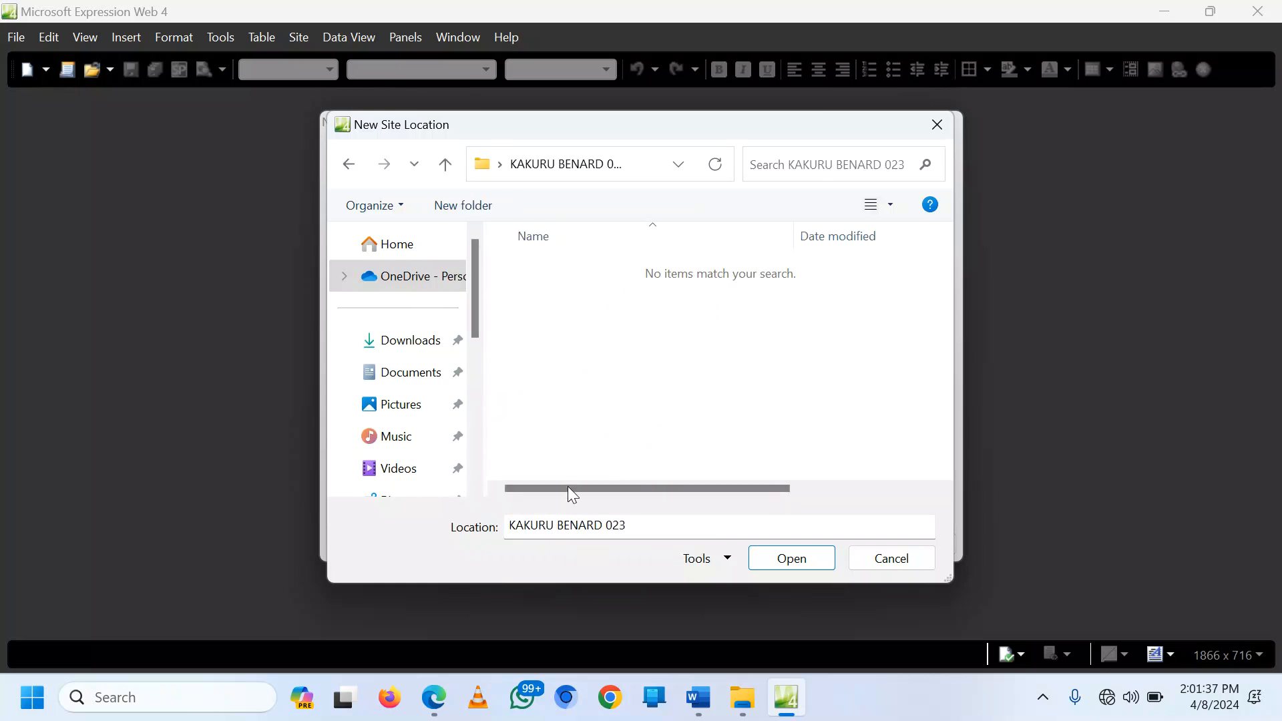
pyautogui.click(788, 558)
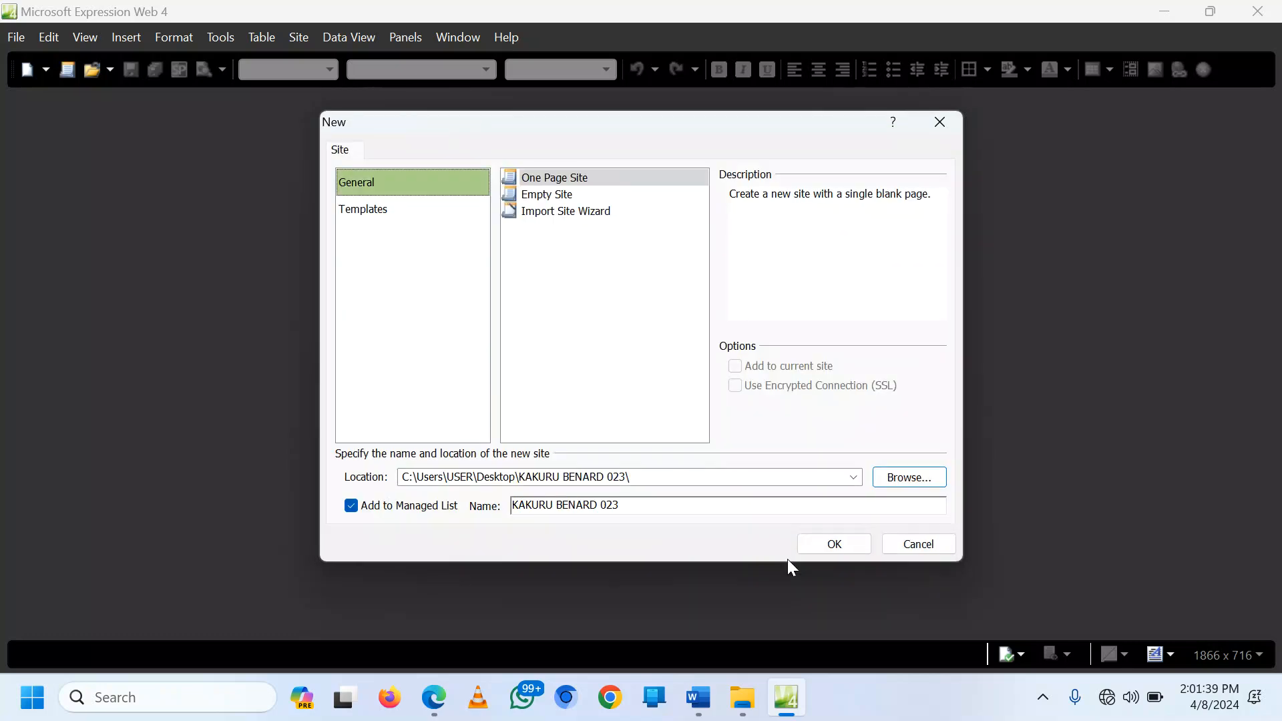
pyautogui.click(835, 545)
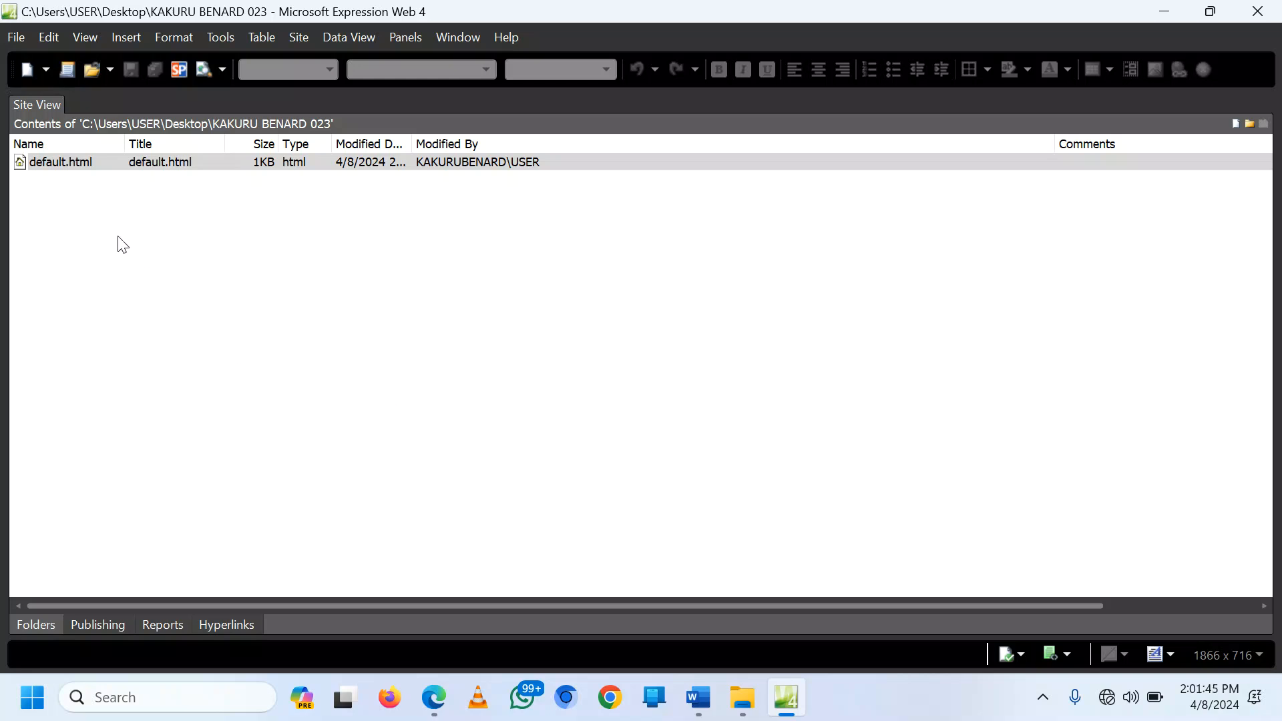
# Step: Rename default.html to HOME.html in Site View and confirm the change
pyautogui.click(41, 168)
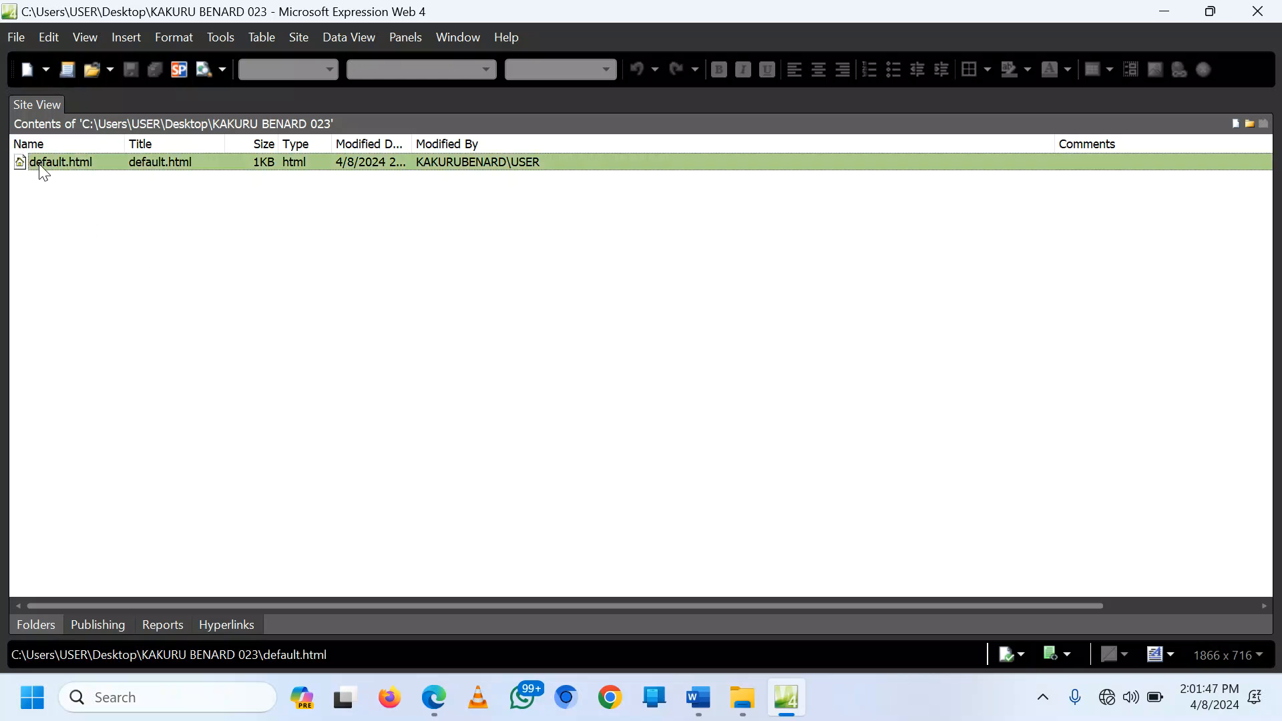
pyautogui.rightClick(43, 168)
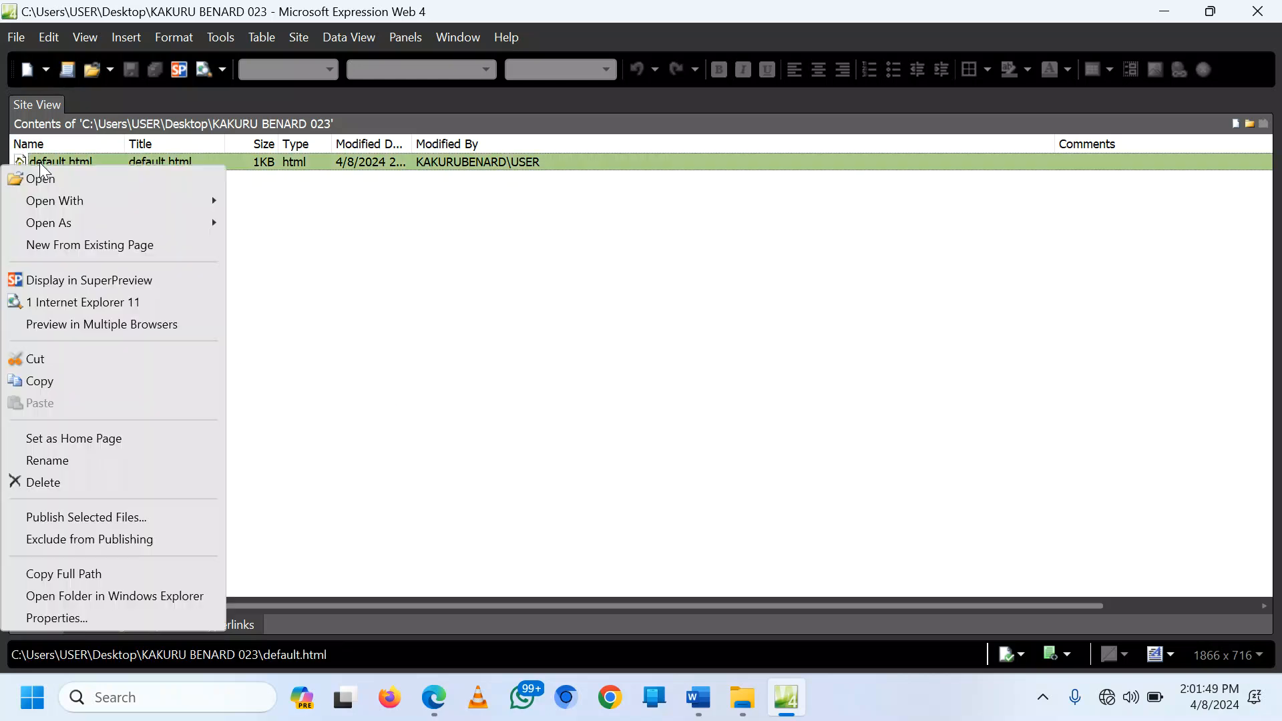
pyautogui.click(61, 462)
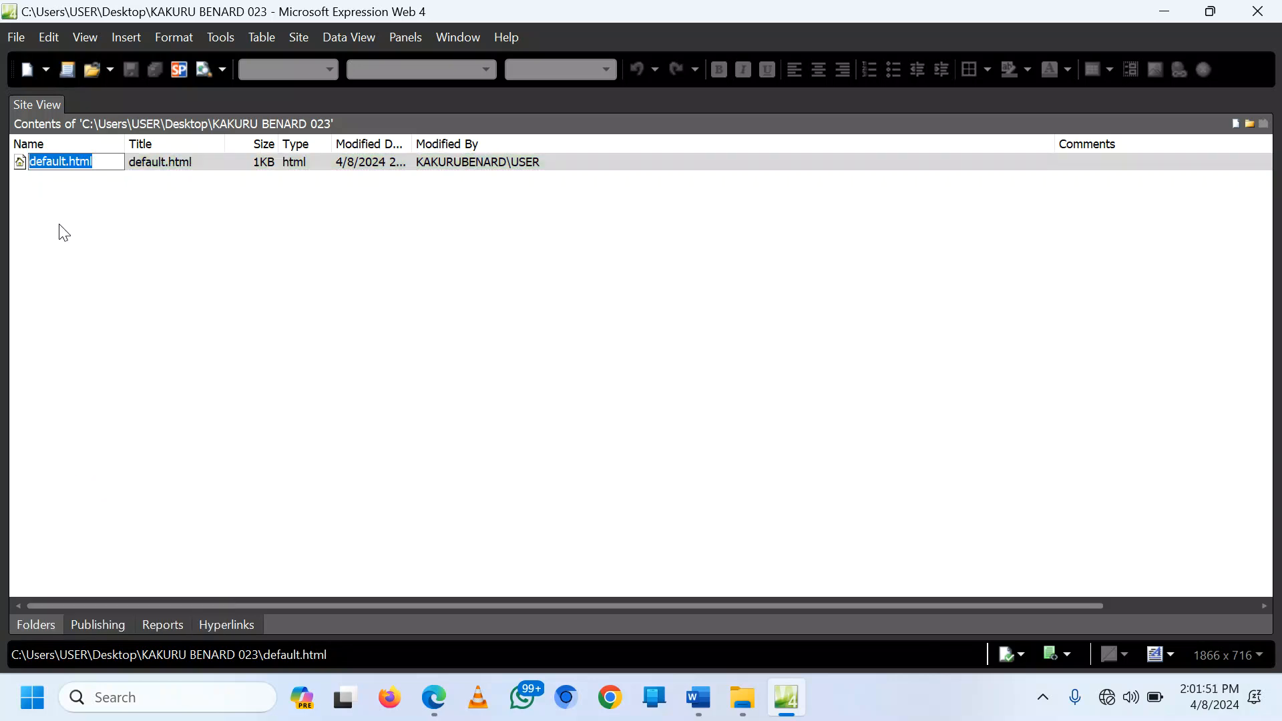
pyautogui.click(67, 163)
pyautogui.press('BackSpace')
pyautogui.press('BackSpace')
pyautogui.press('BackSpace')
pyautogui.press('BackSpace')
pyautogui.press('BackSpace')
pyautogui.press('BackSpace')
pyautogui.press('BackSpace')
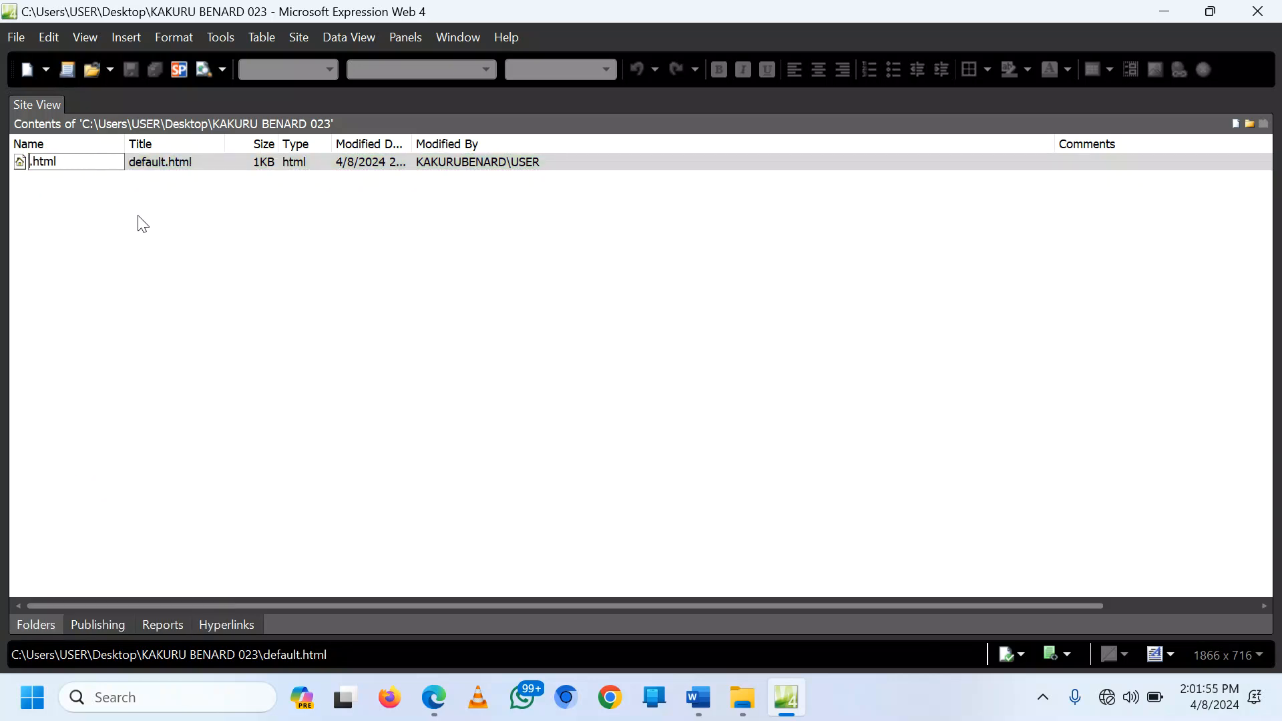
pyautogui.write('HOME')
pyautogui.press('Return')
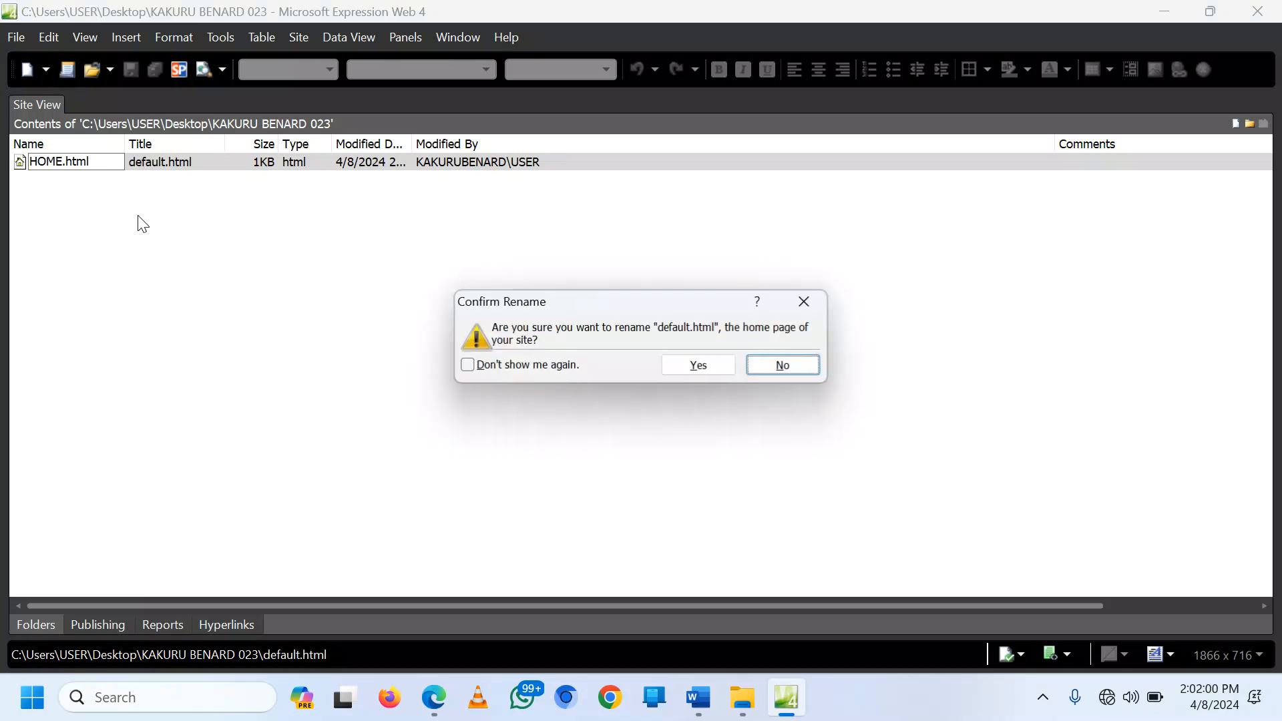
pyautogui.click(707, 367)
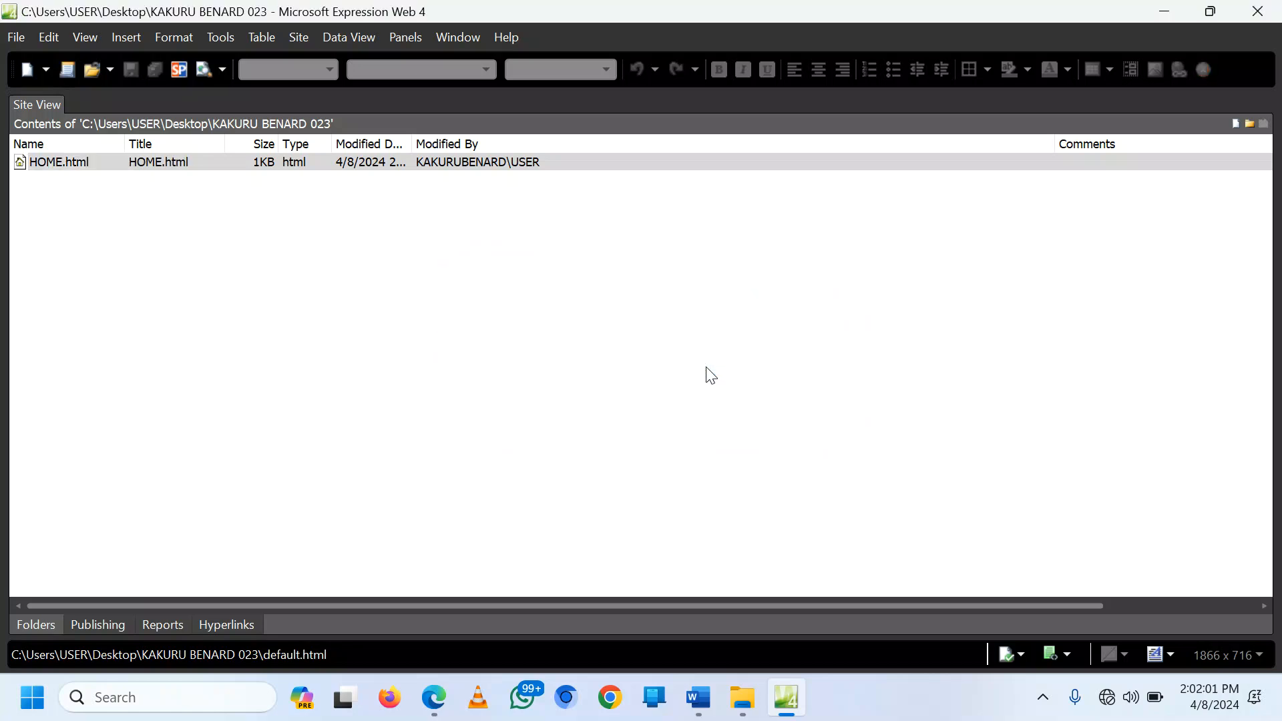
# Step: Open HOME.html, give it the title HOME PAGE and a cyan background, and save
pyautogui.doubleClick(59, 162)
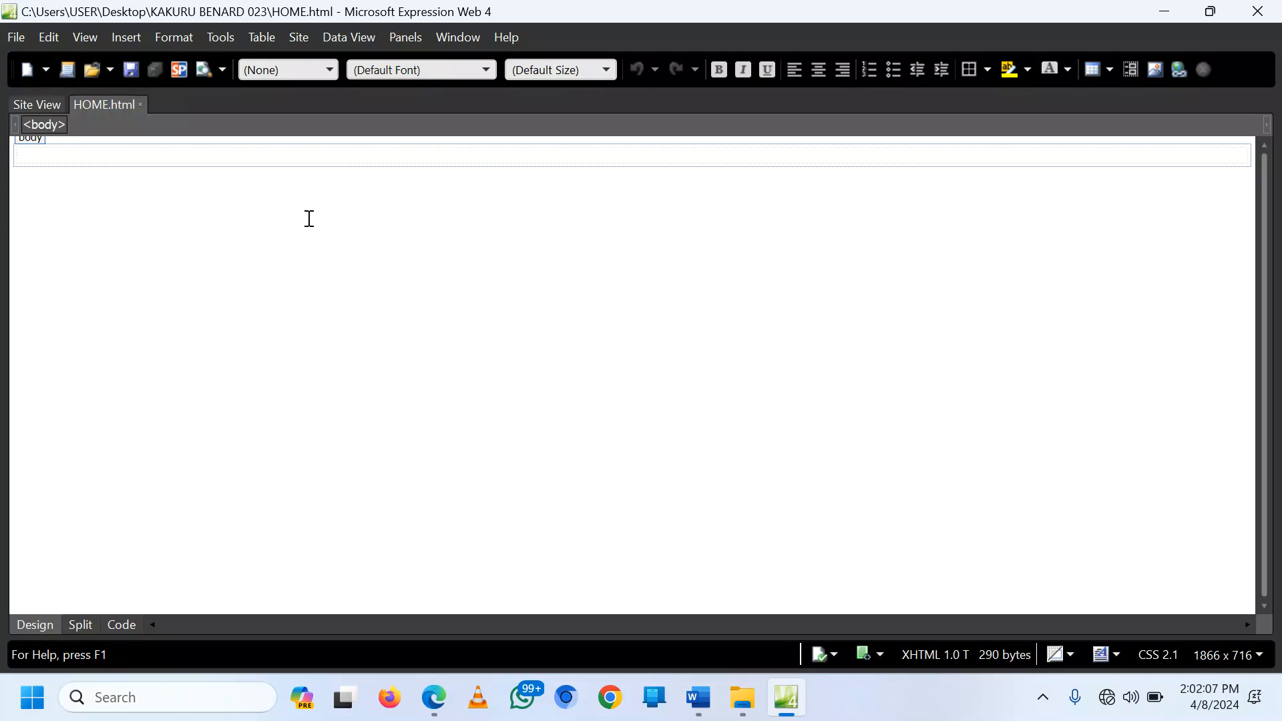
pyautogui.rightClick(128, 157)
pyautogui.click(53, 322)
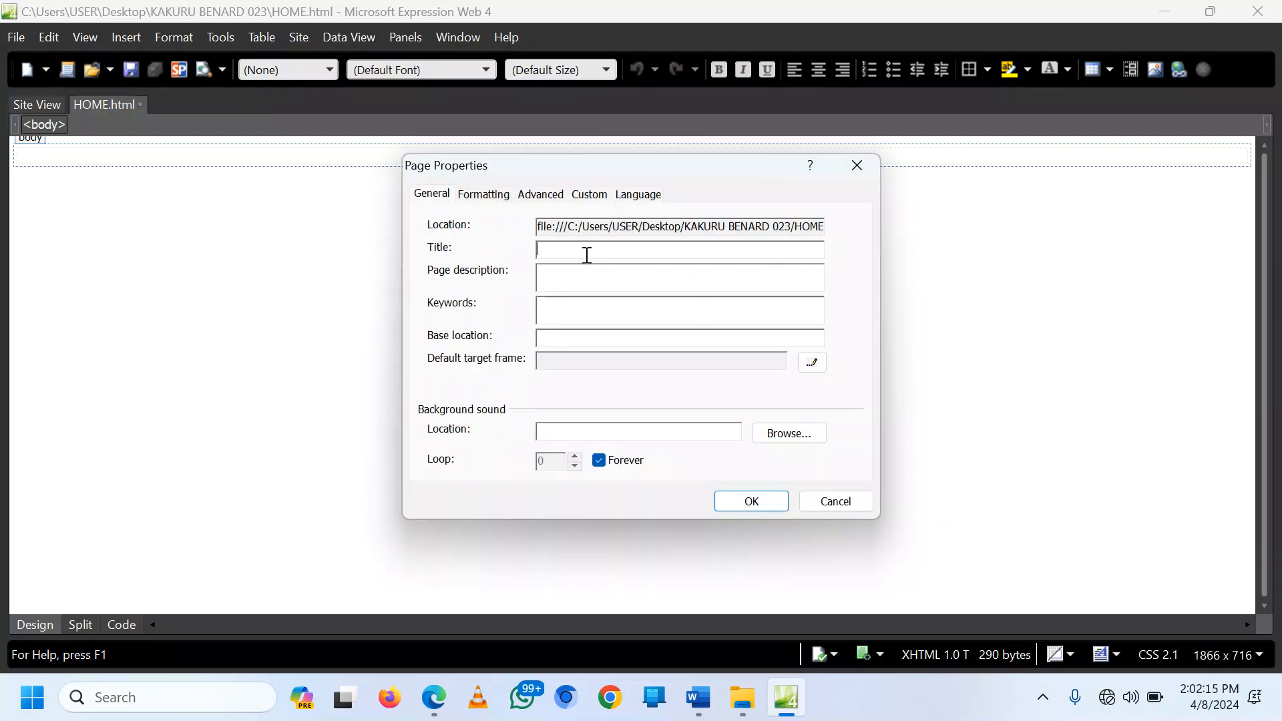
pyautogui.write('HOME PAGE')
pyautogui.click(475, 195)
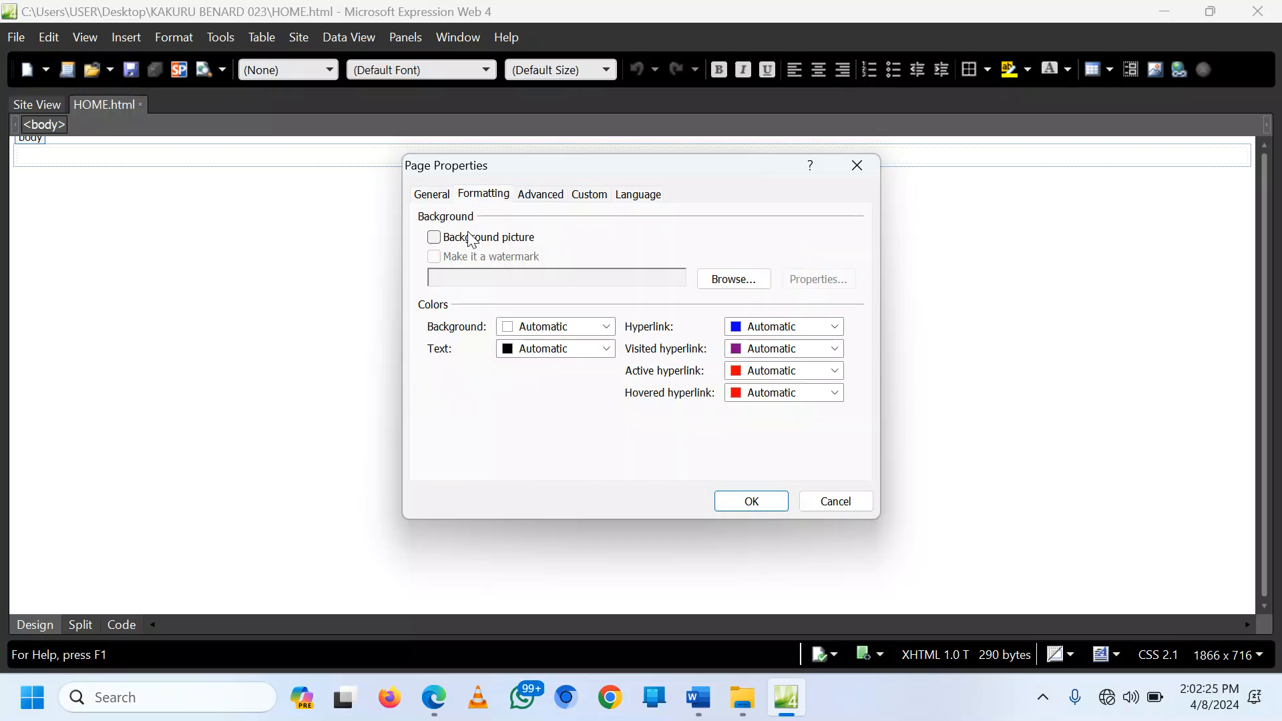
pyautogui.click(605, 327)
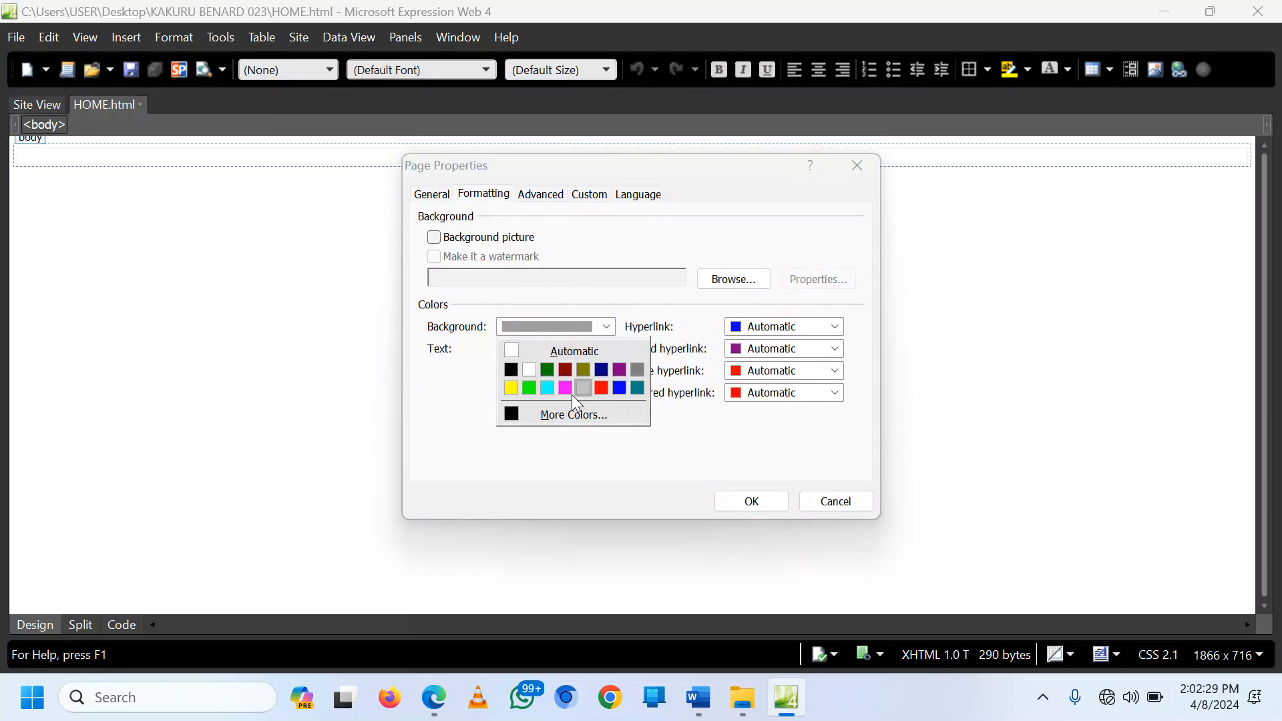
pyautogui.click(546, 387)
pyautogui.click(750, 502)
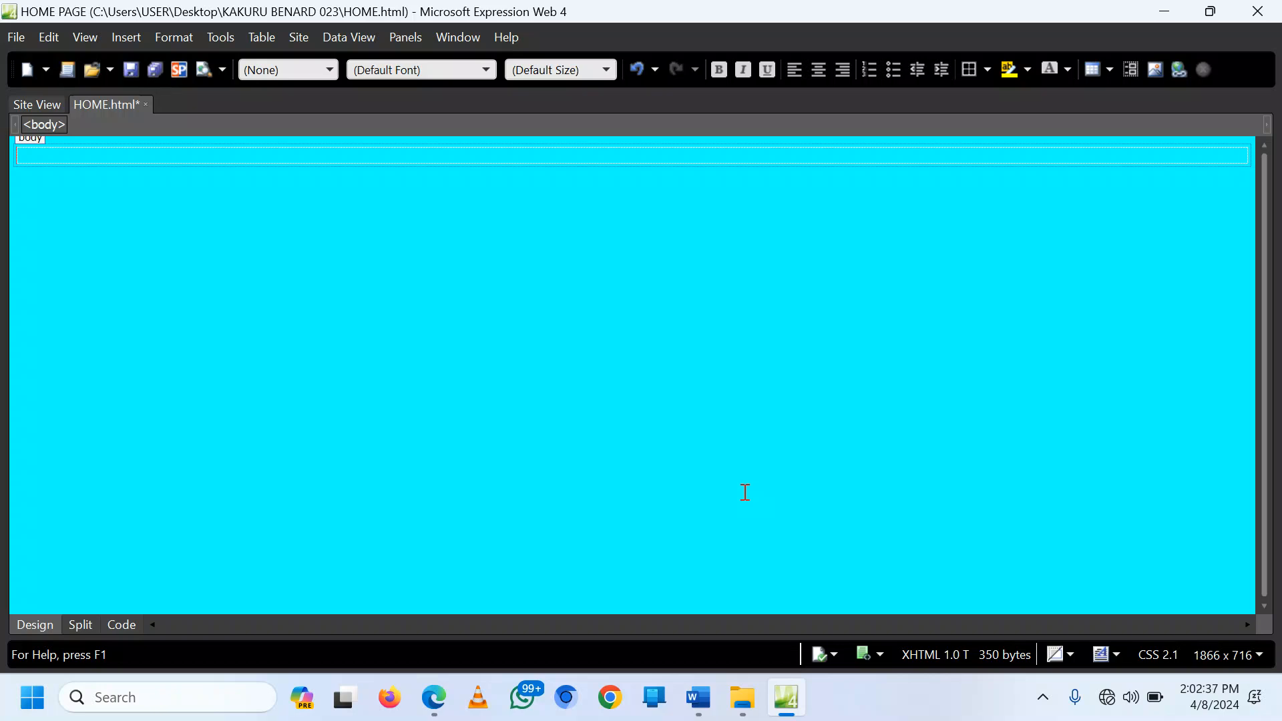
pyautogui.hotkey('ctrl', 's')
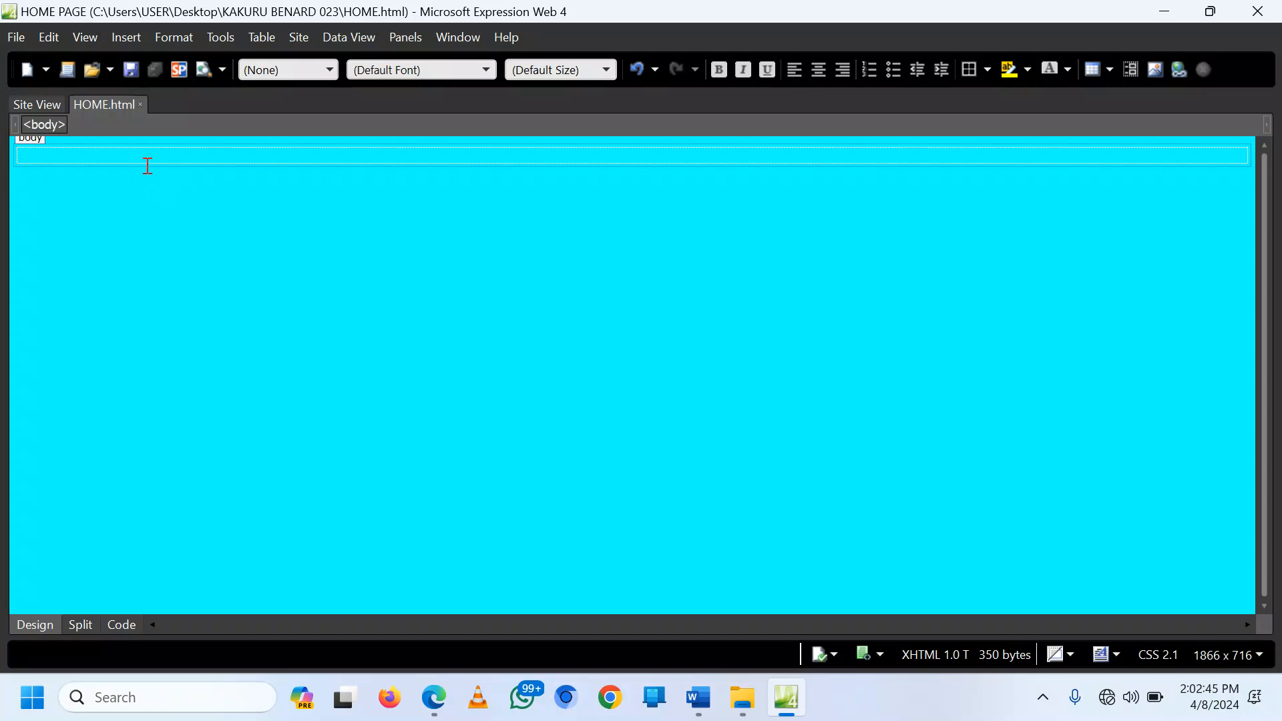
# Step: Start a new page and open its Page Properties, checking the sample ACADEMICS page in Edge
pyautogui.click(27, 70)
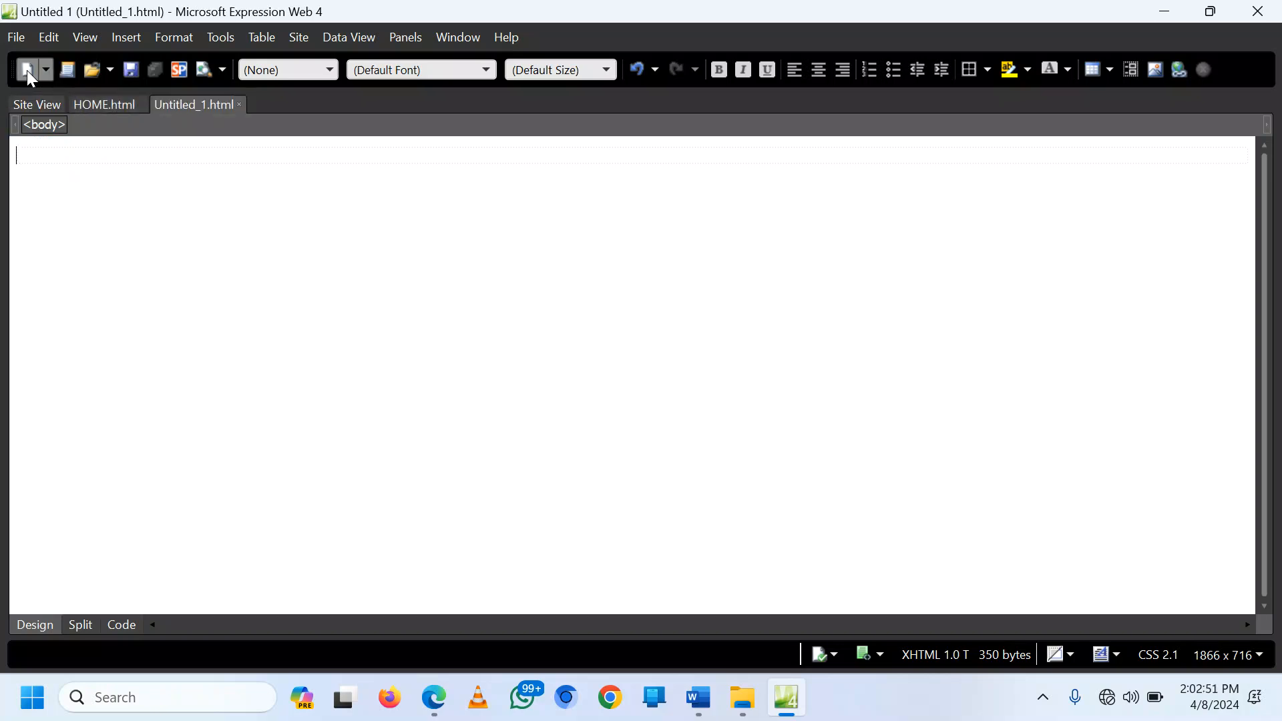
pyautogui.rightClick(141, 151)
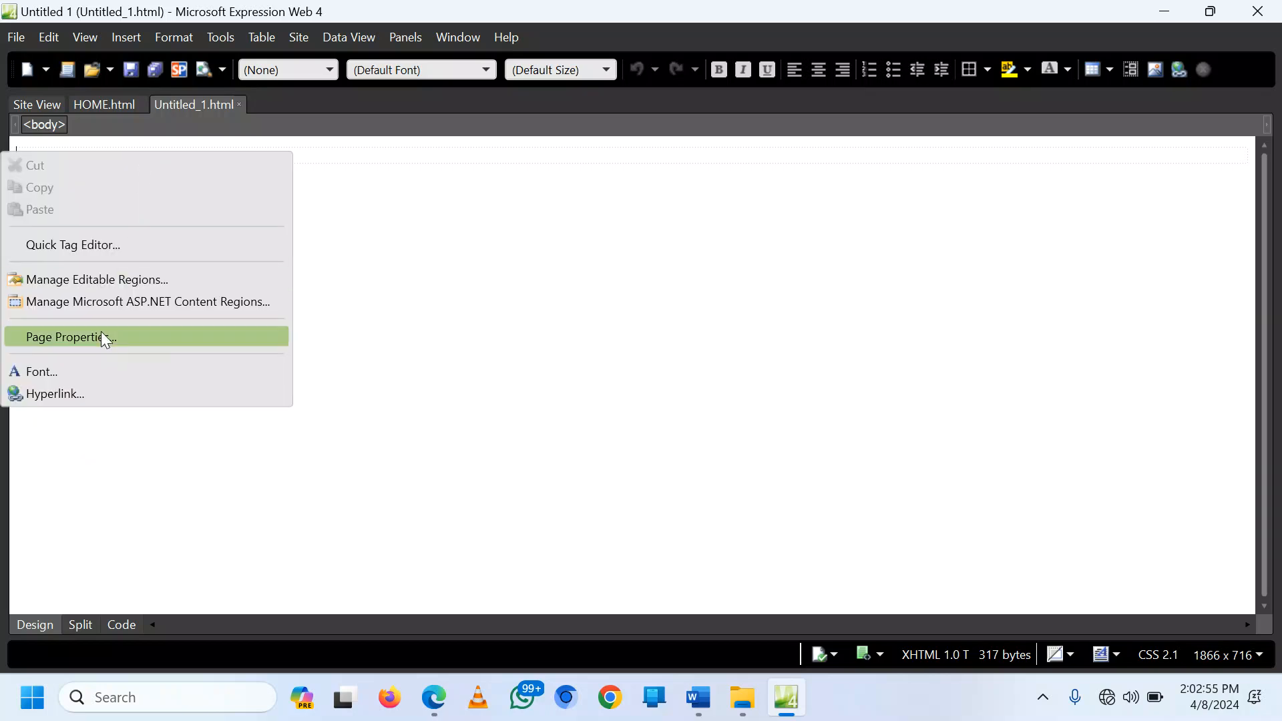
pyautogui.click(104, 333)
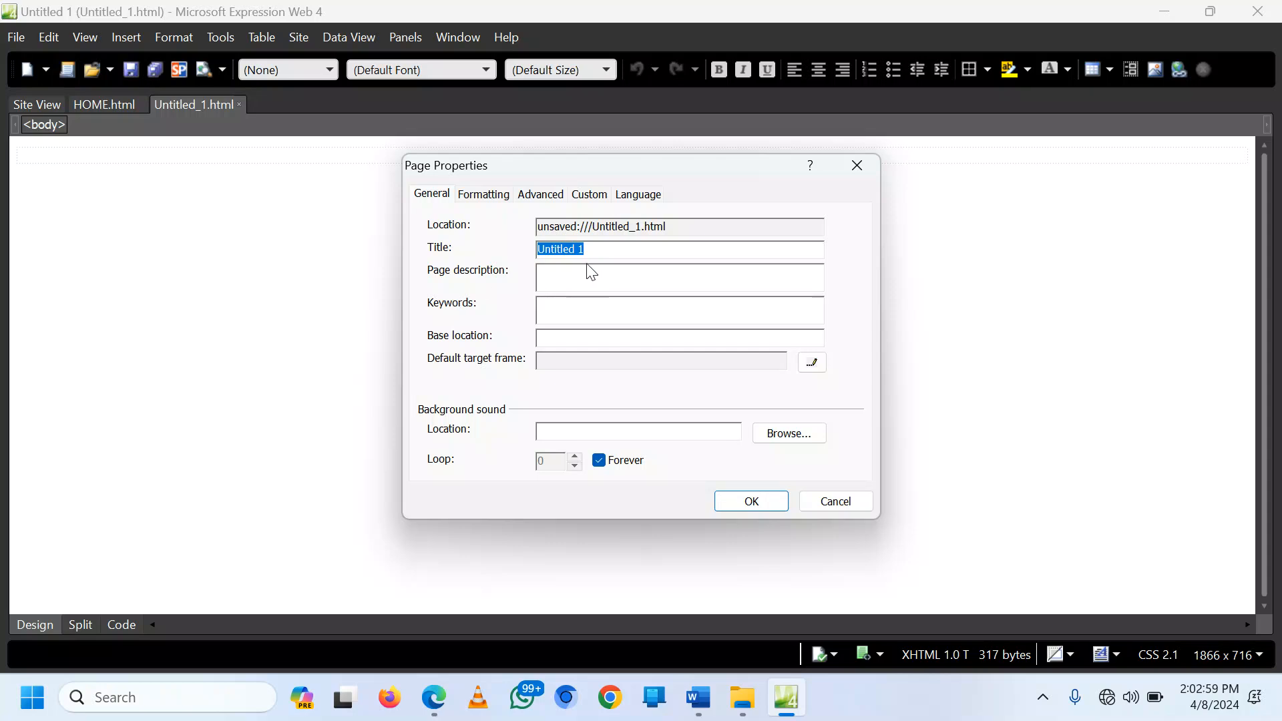
pyautogui.click(434, 699)
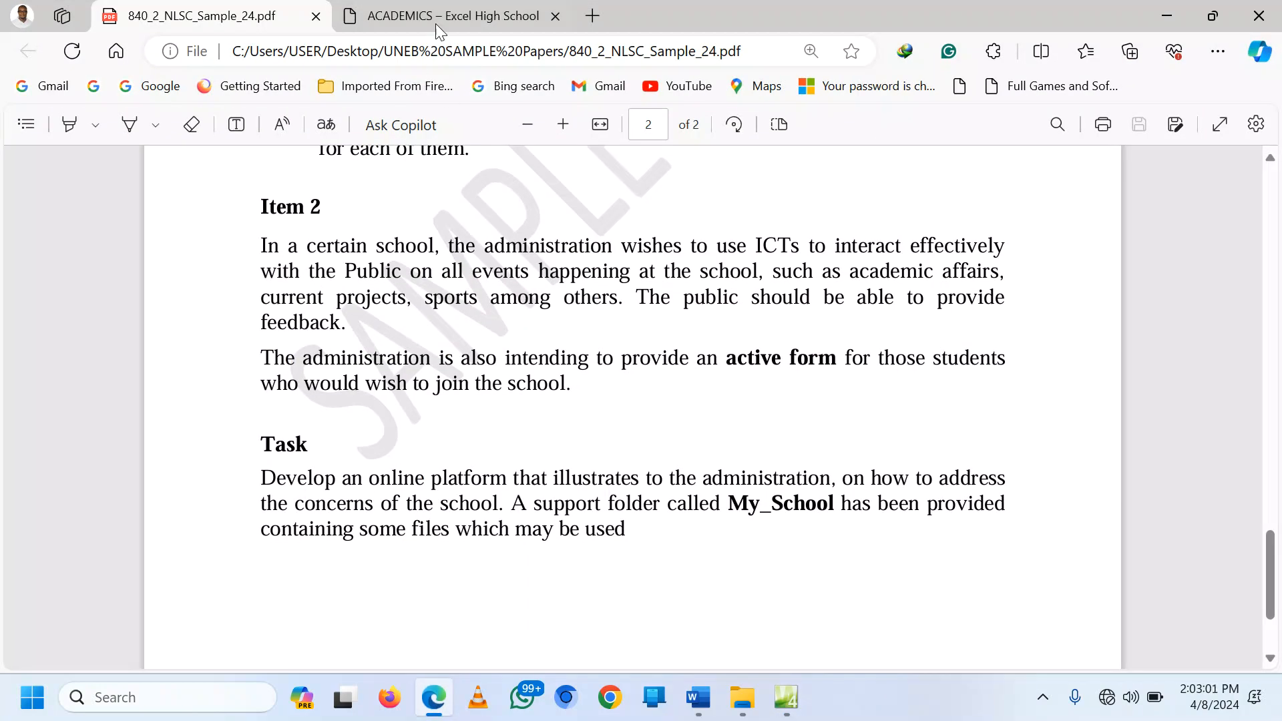
pyautogui.click(436, 23)
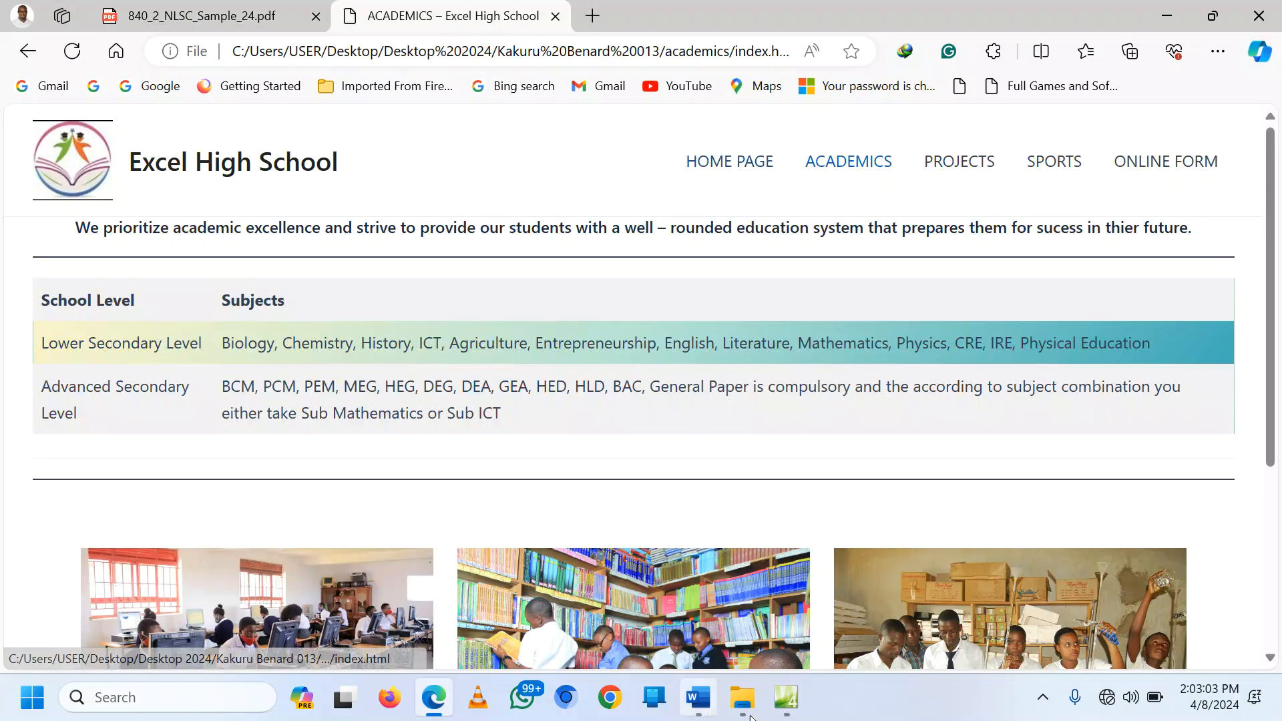
pyautogui.click(795, 707)
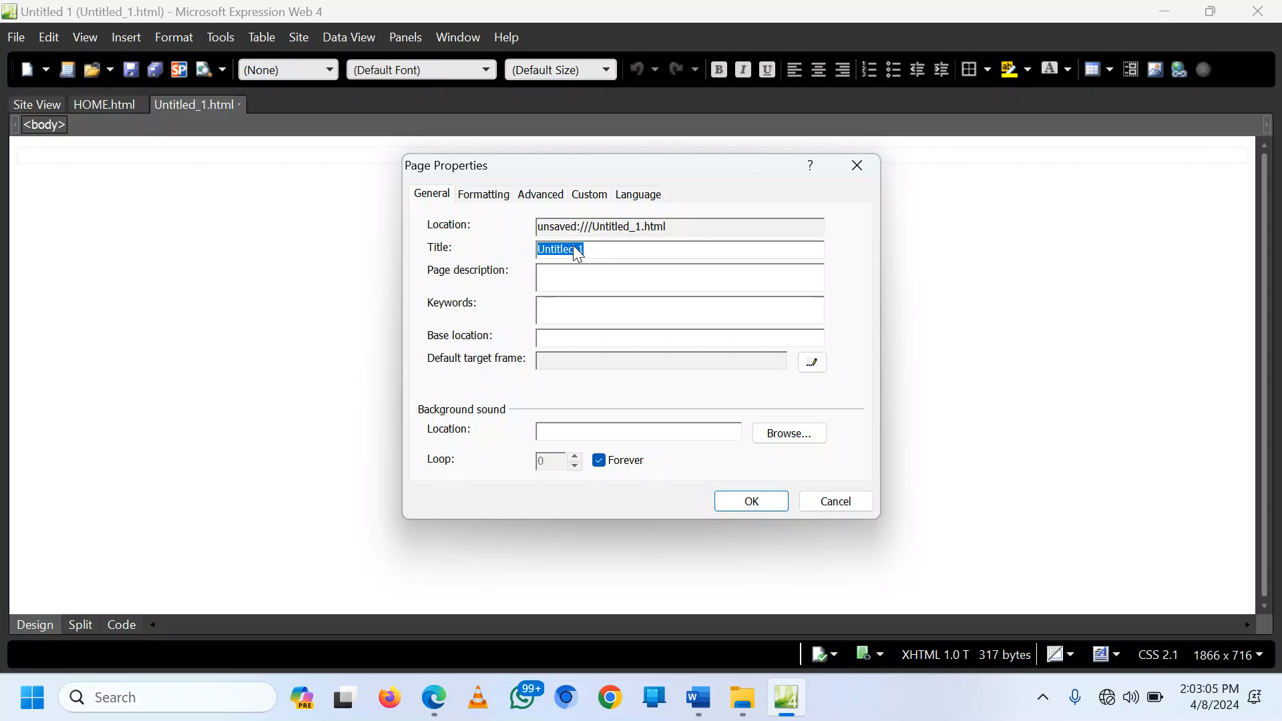
# Step: Title the new page ACADEMICS and give it a cyan background
pyautogui.write('a')
pyautogui.write('ICS')
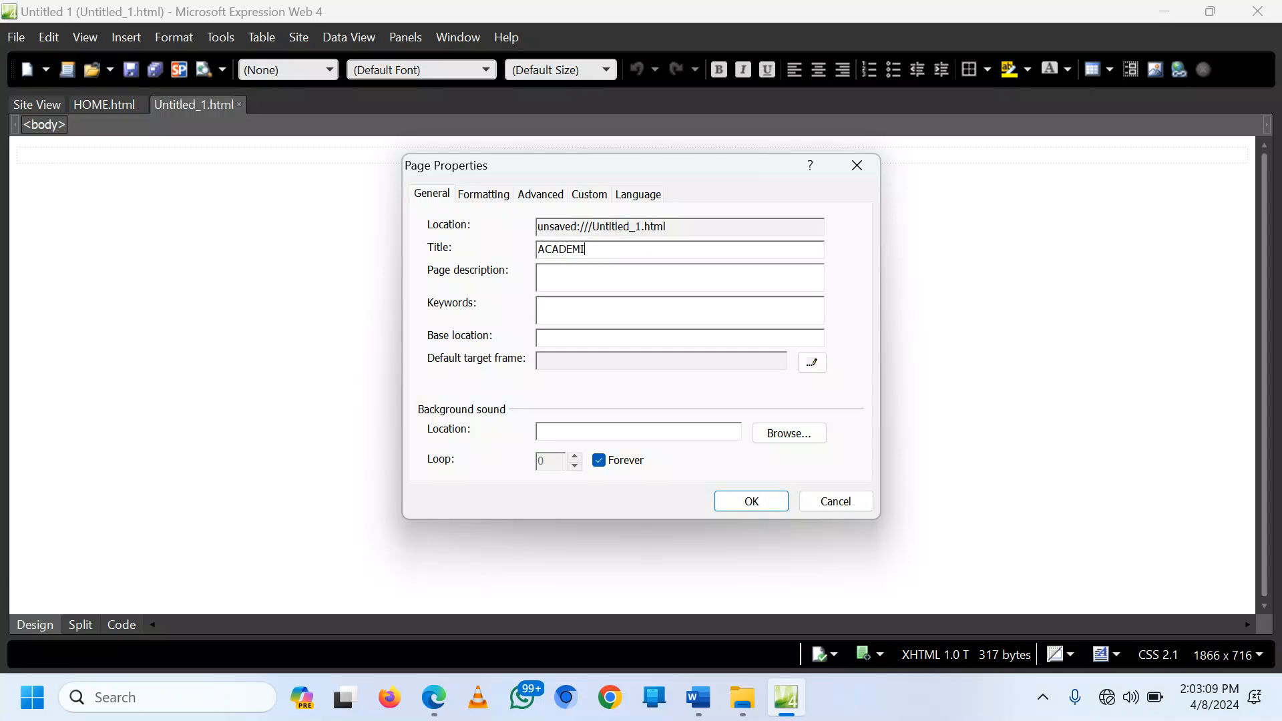
pyautogui.click(482, 195)
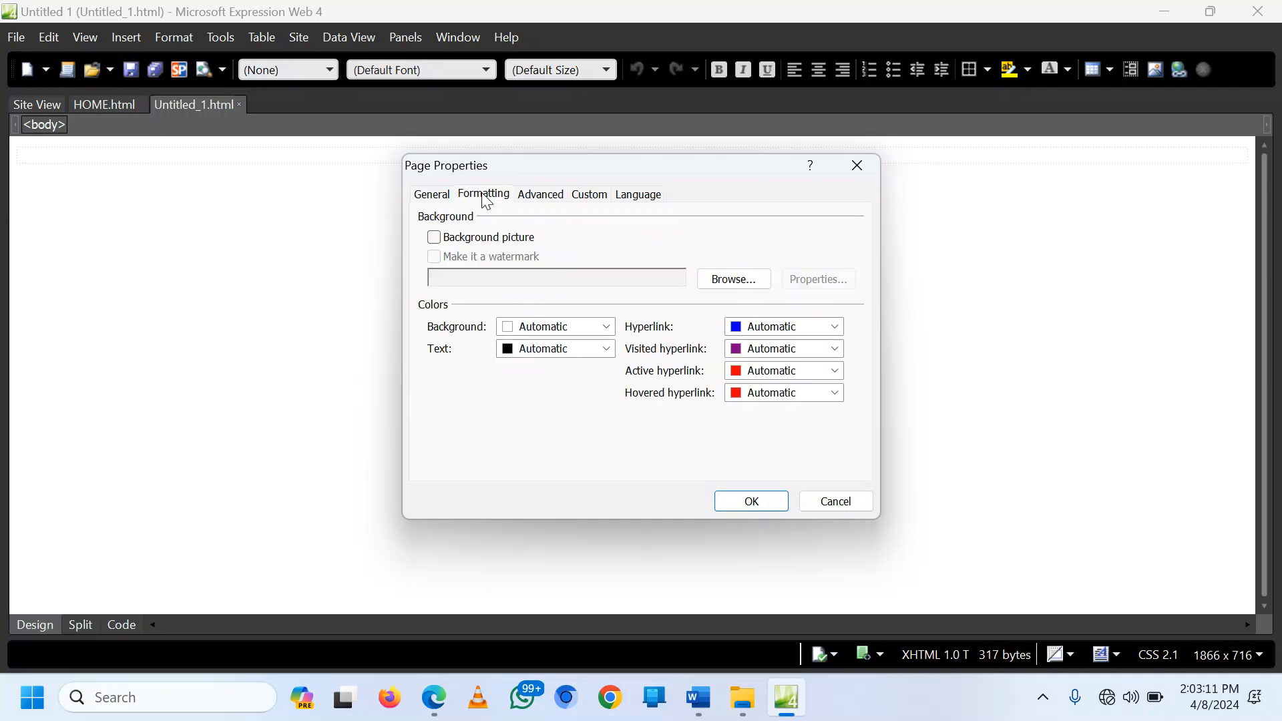
pyautogui.click(606, 326)
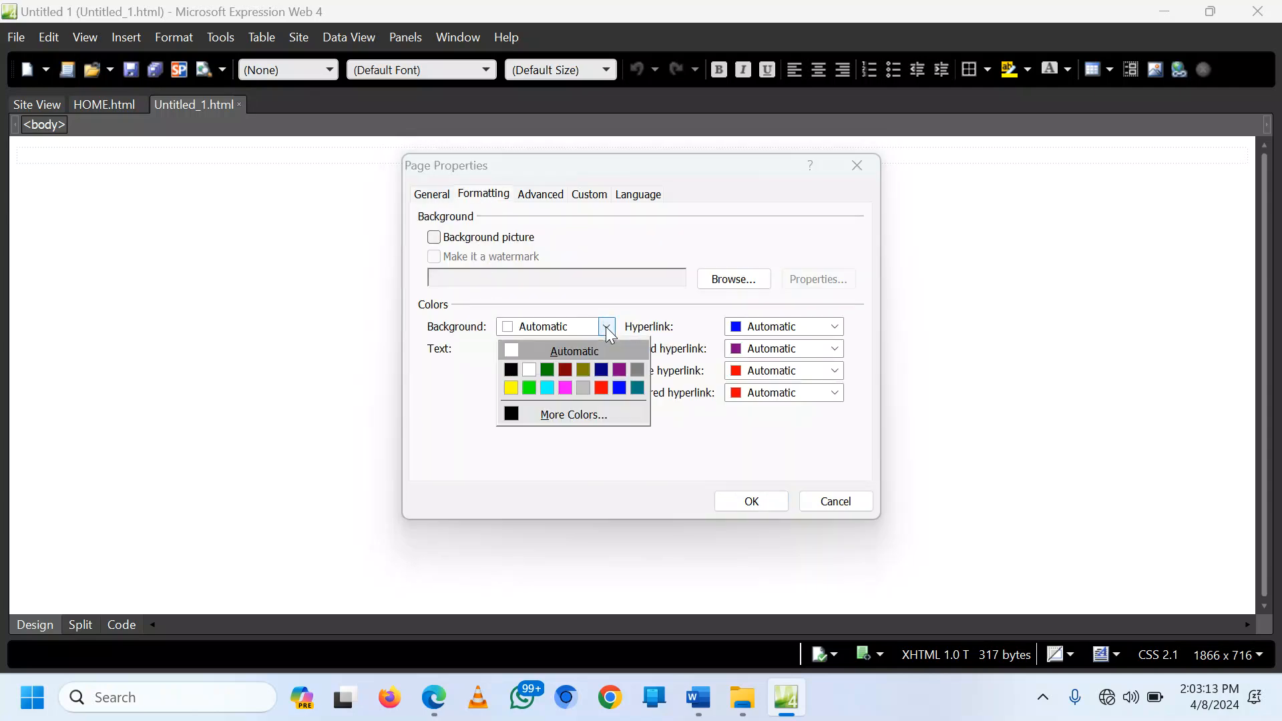
pyautogui.click(612, 383)
pyautogui.click(752, 502)
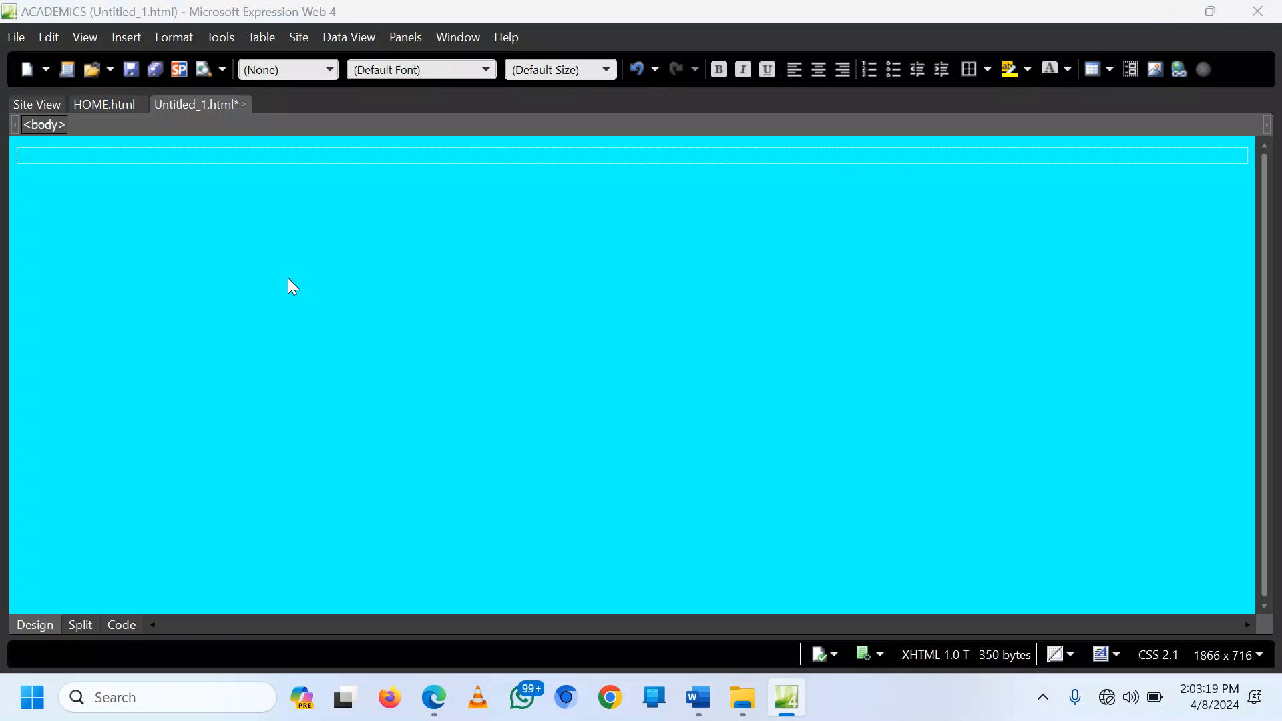
# Step: Save the page as academics.html in the site folder, then start a fresh blank page
pyautogui.hotkey('ctrl', 's')
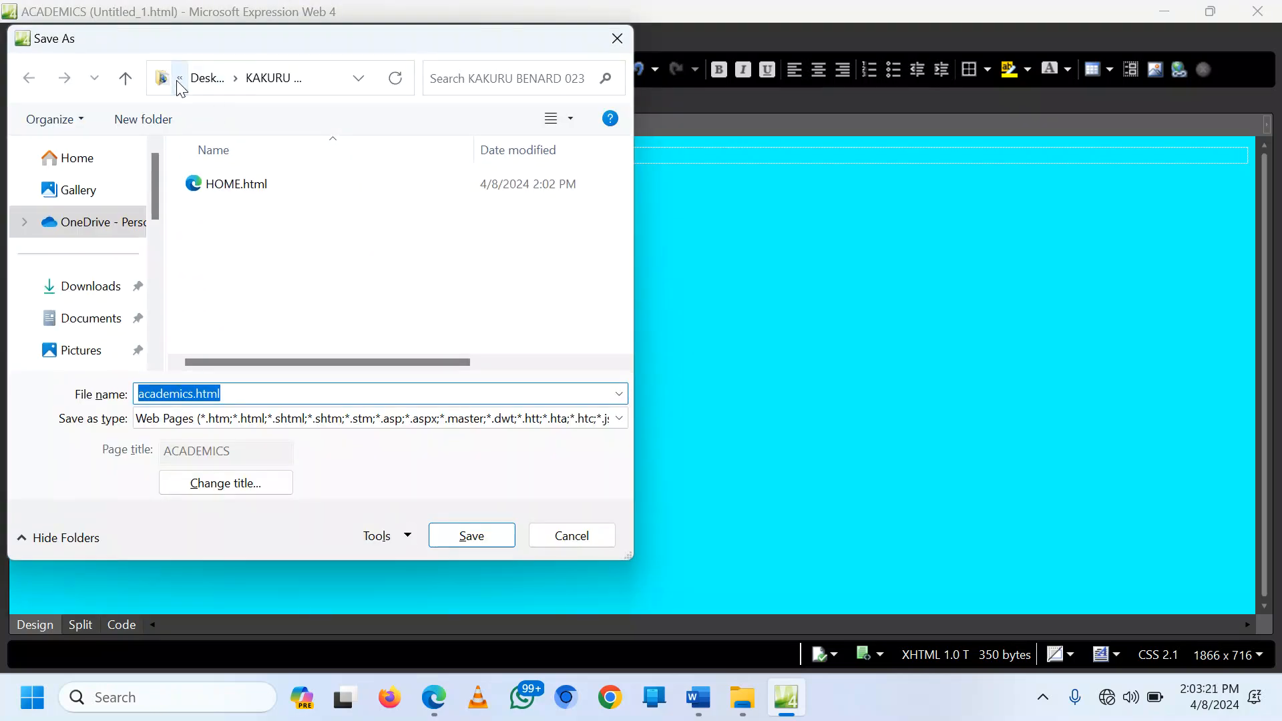
pyautogui.click(178, 81)
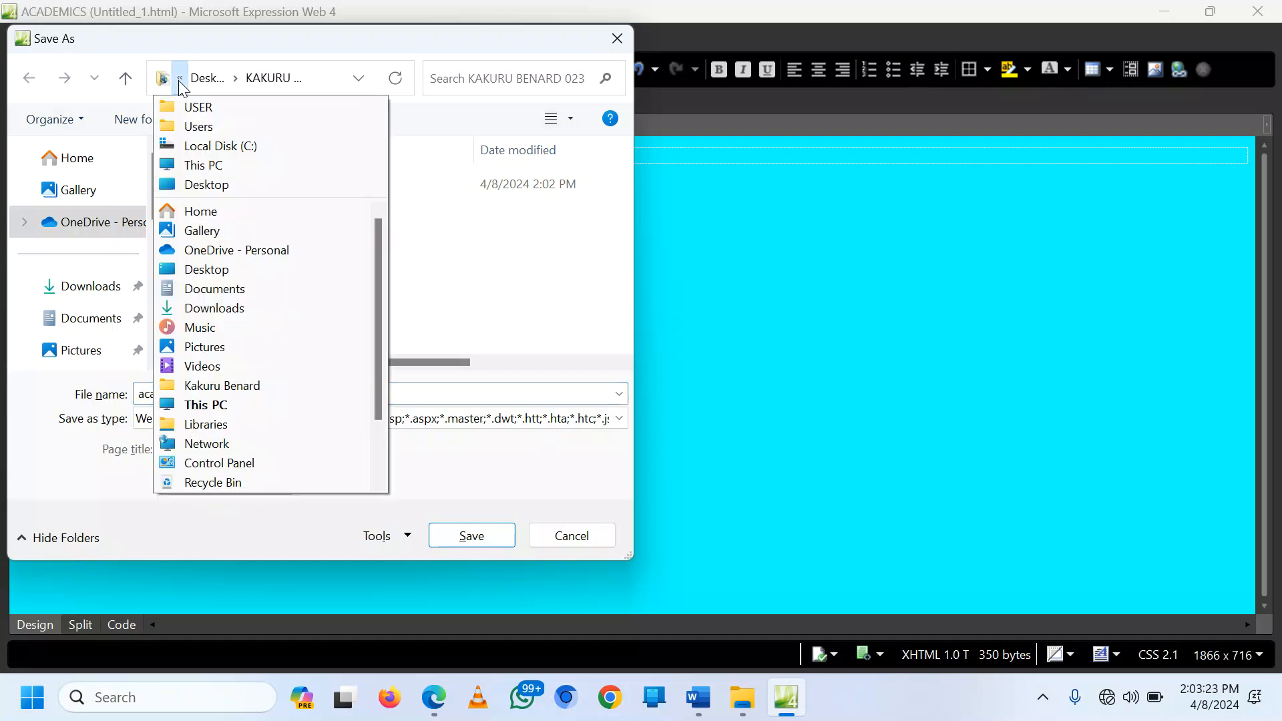
pyautogui.scroll(-2, 278, 422)
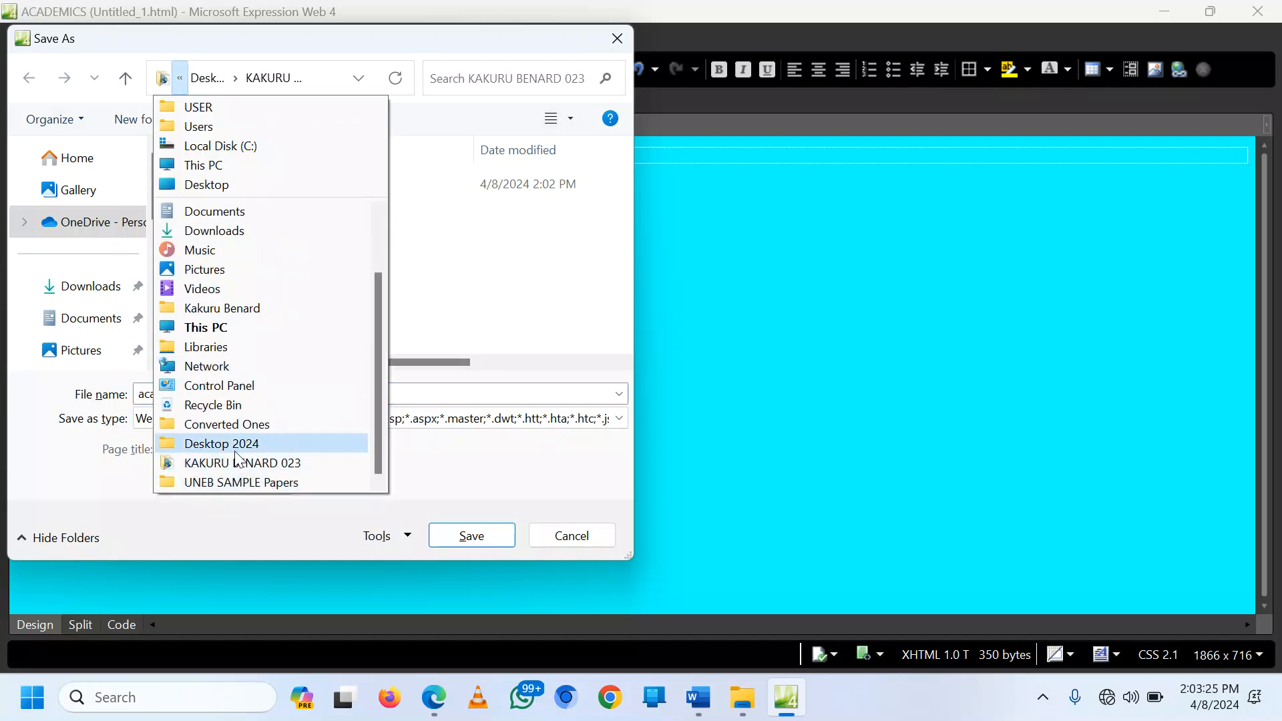
pyautogui.click(257, 464)
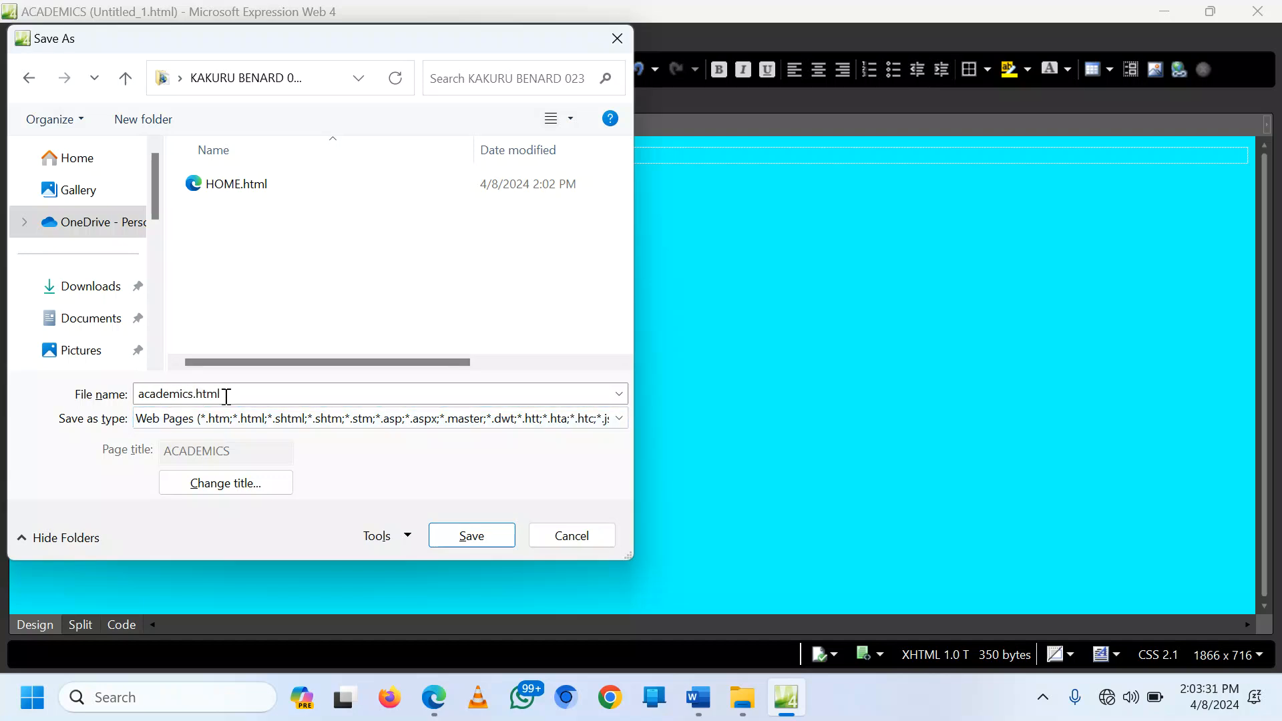
pyautogui.click(471, 536)
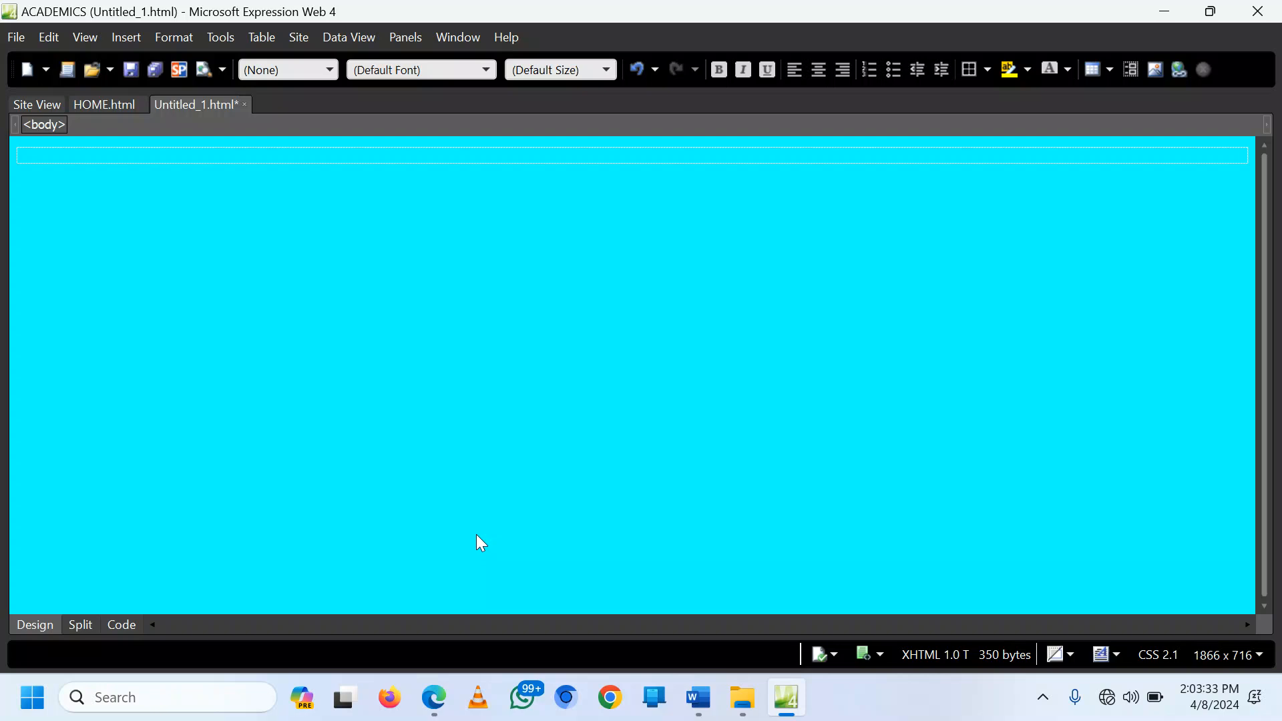
pyautogui.click(27, 69)
pyautogui.click(434, 698)
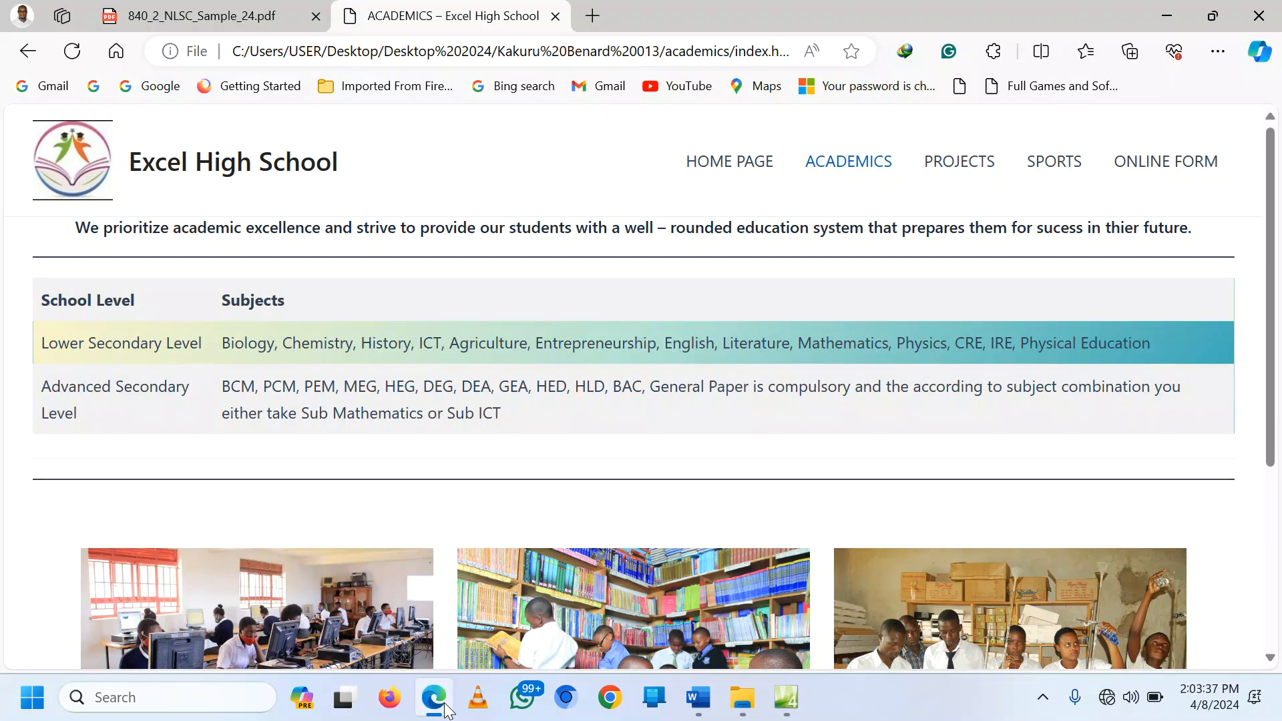
# Step: Give the new page the title PROJECTS and a cyan background
pyautogui.click(434, 698)
pyautogui.rightClick(254, 207)
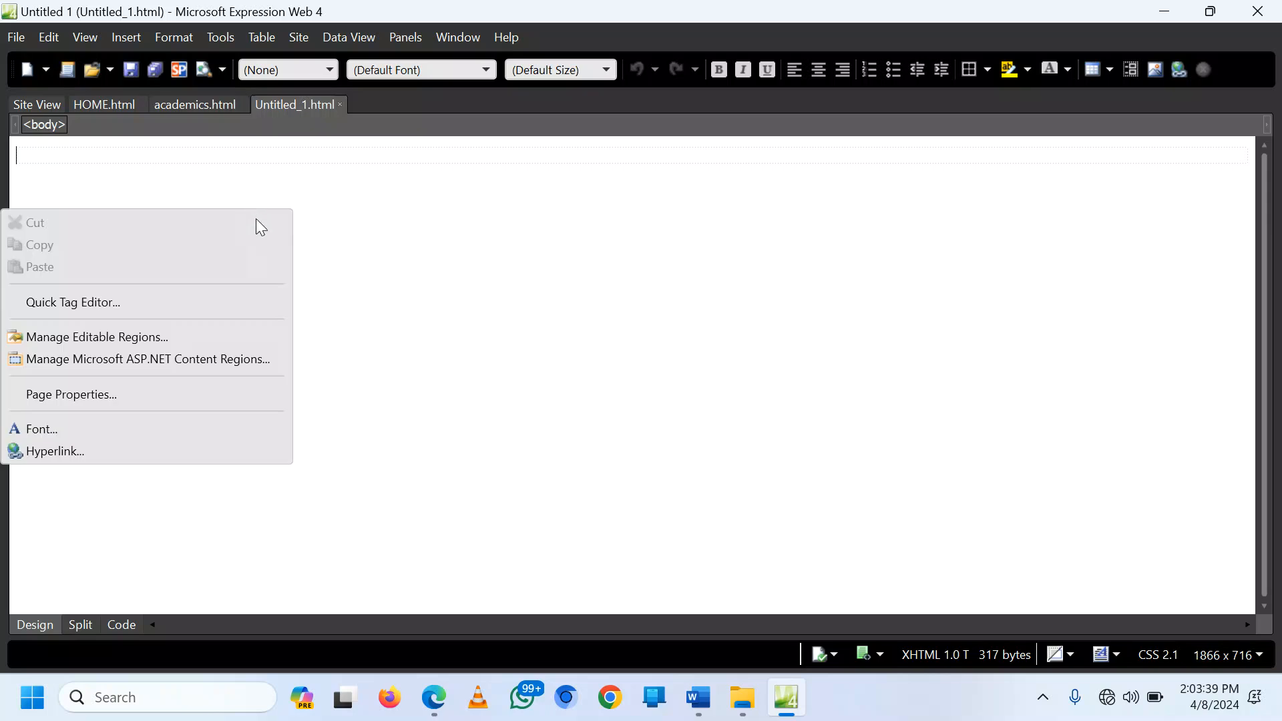
pyautogui.click(104, 394)
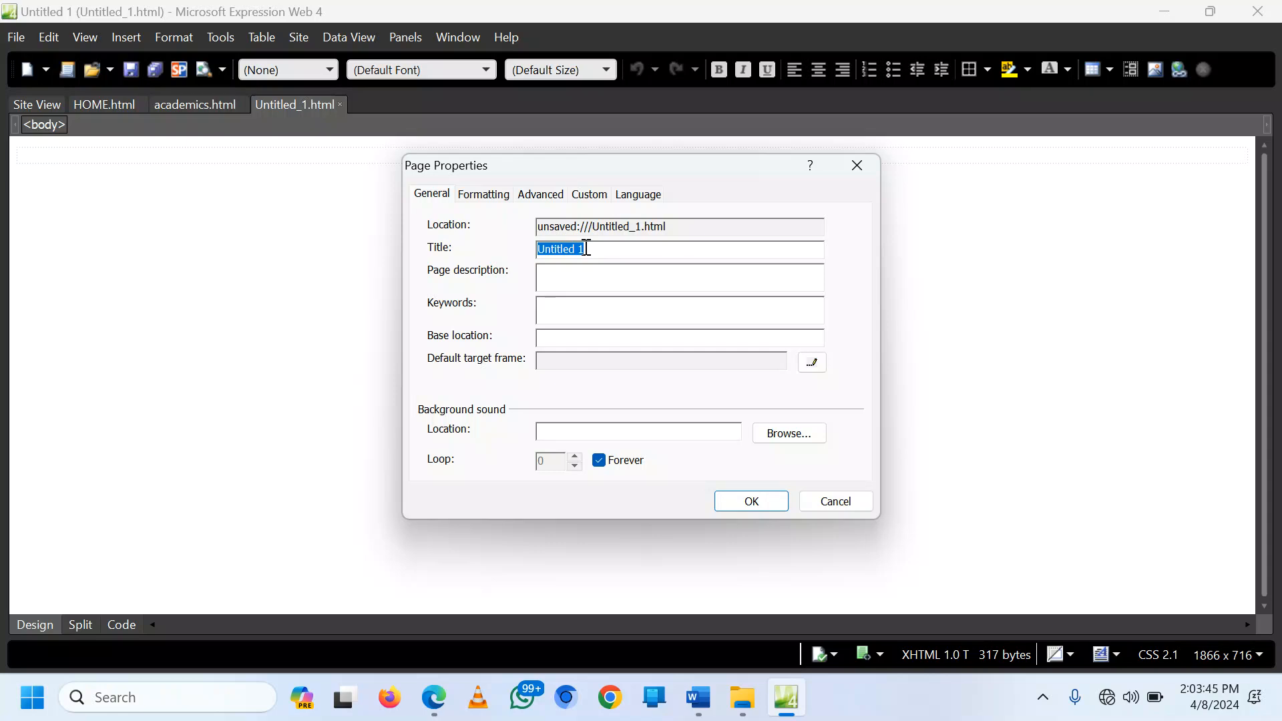
pyautogui.write('PROJECTS')
pyautogui.click(485, 195)
pyautogui.click(605, 327)
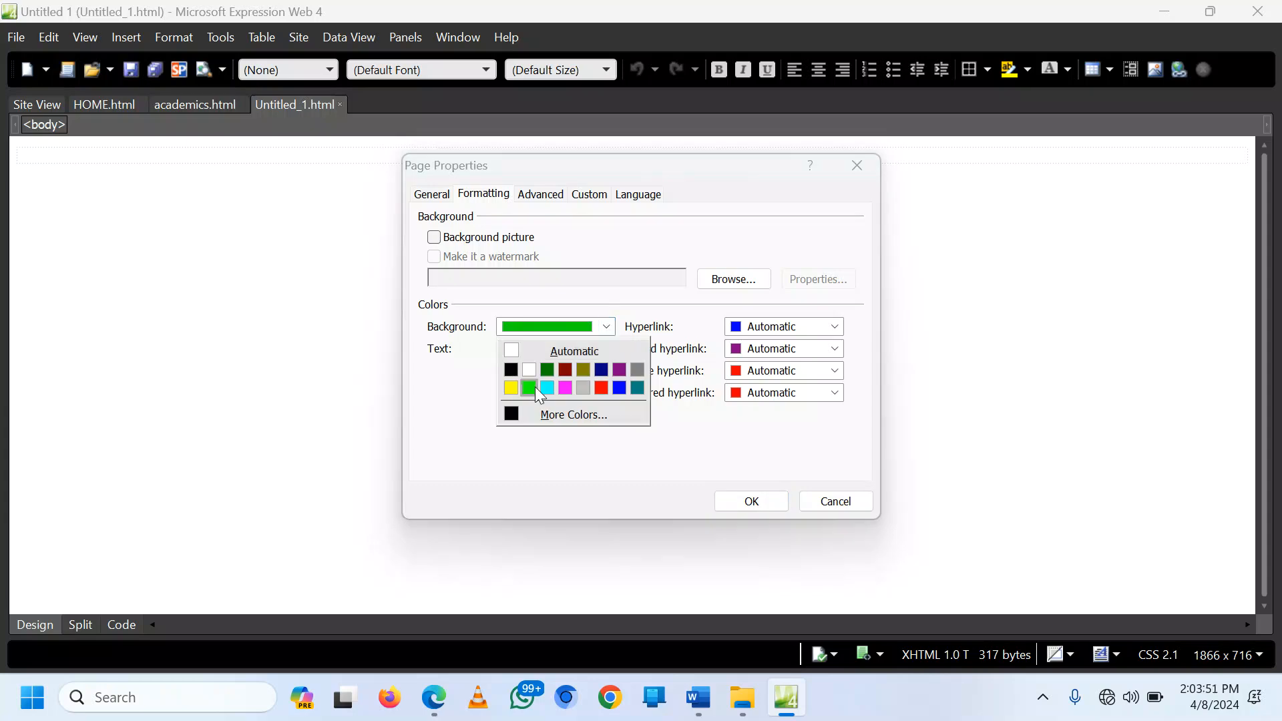
pyautogui.click(540, 386)
pyautogui.click(752, 501)
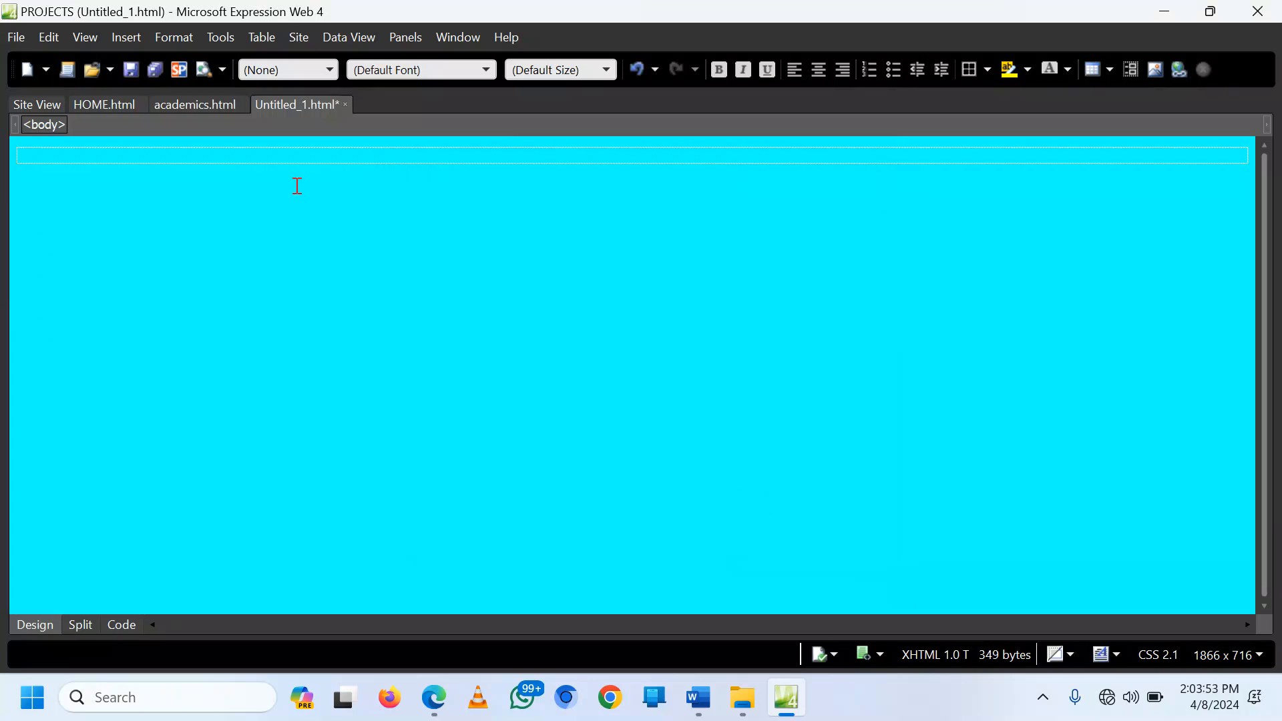
# Step: Save the page as projects.html
pyautogui.click(131, 70)
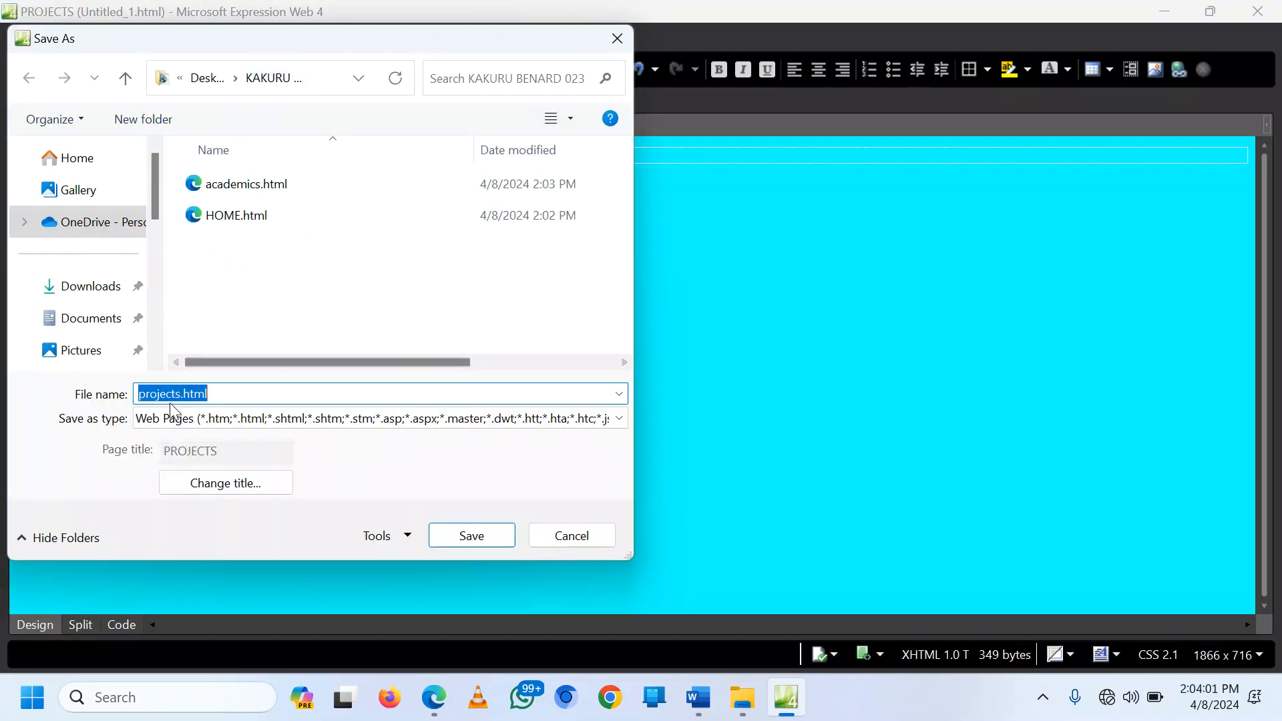
pyautogui.click(467, 541)
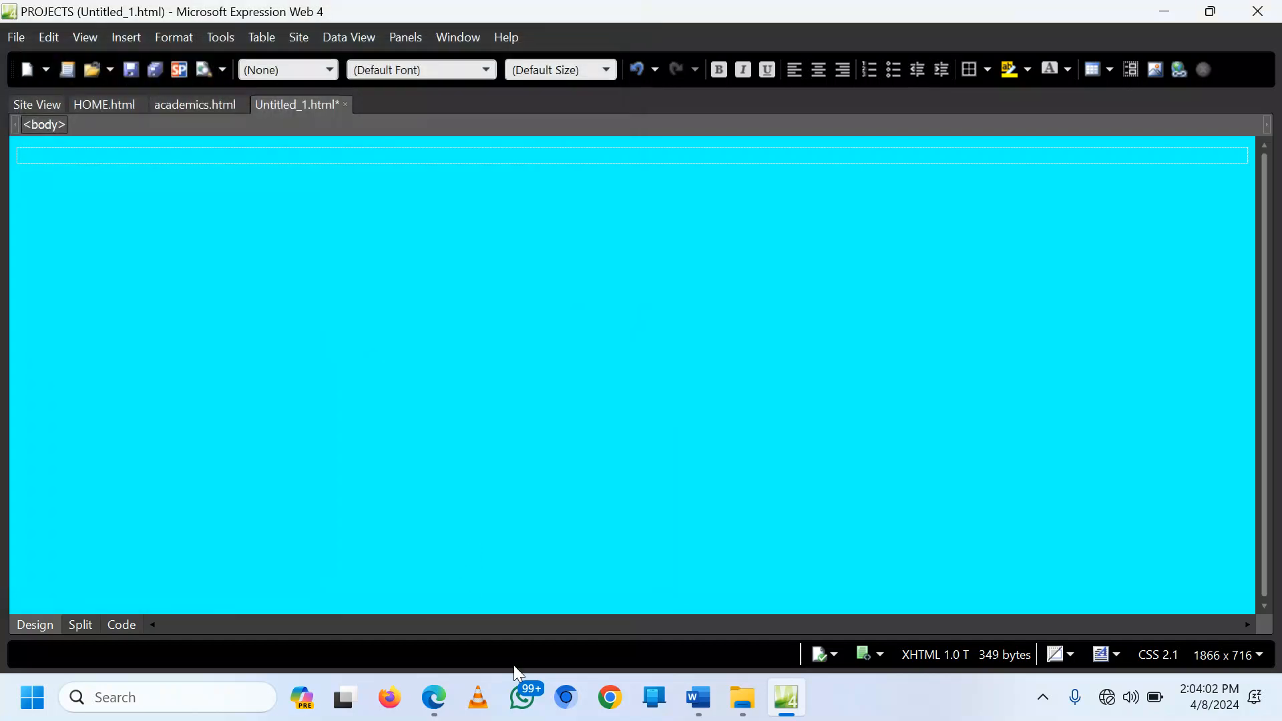
pyautogui.click(434, 697)
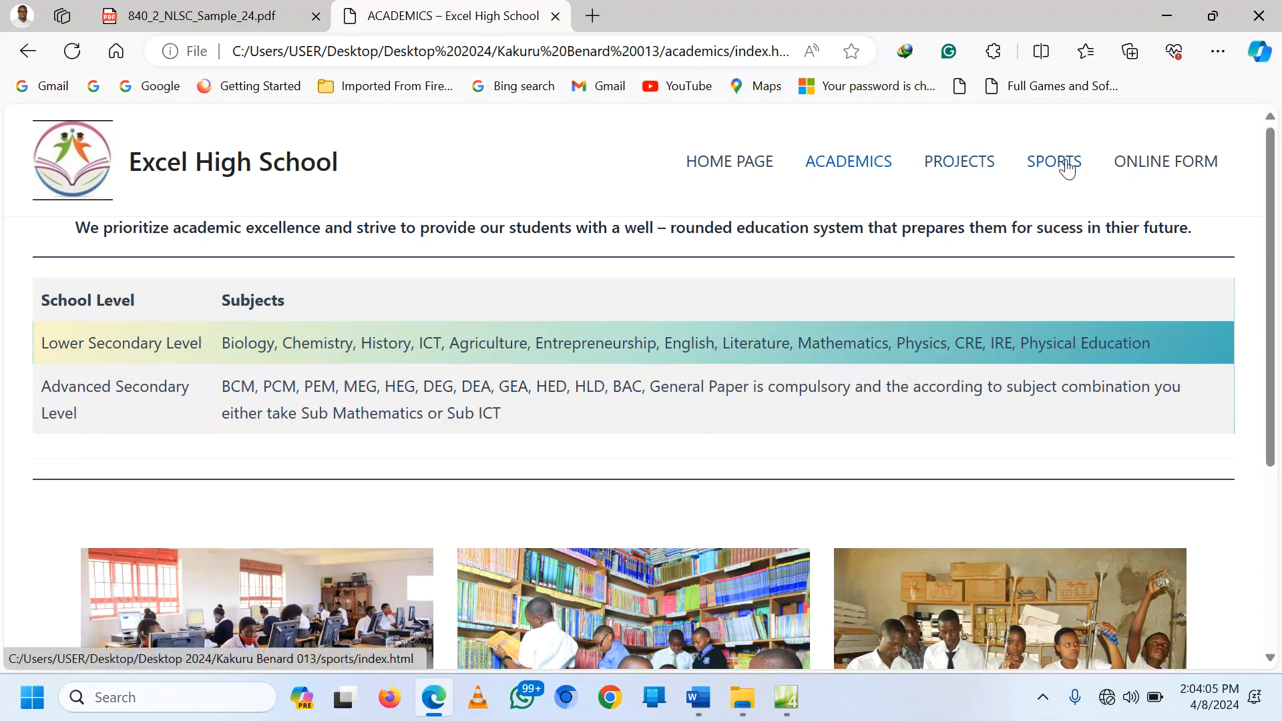
pyautogui.click(787, 697)
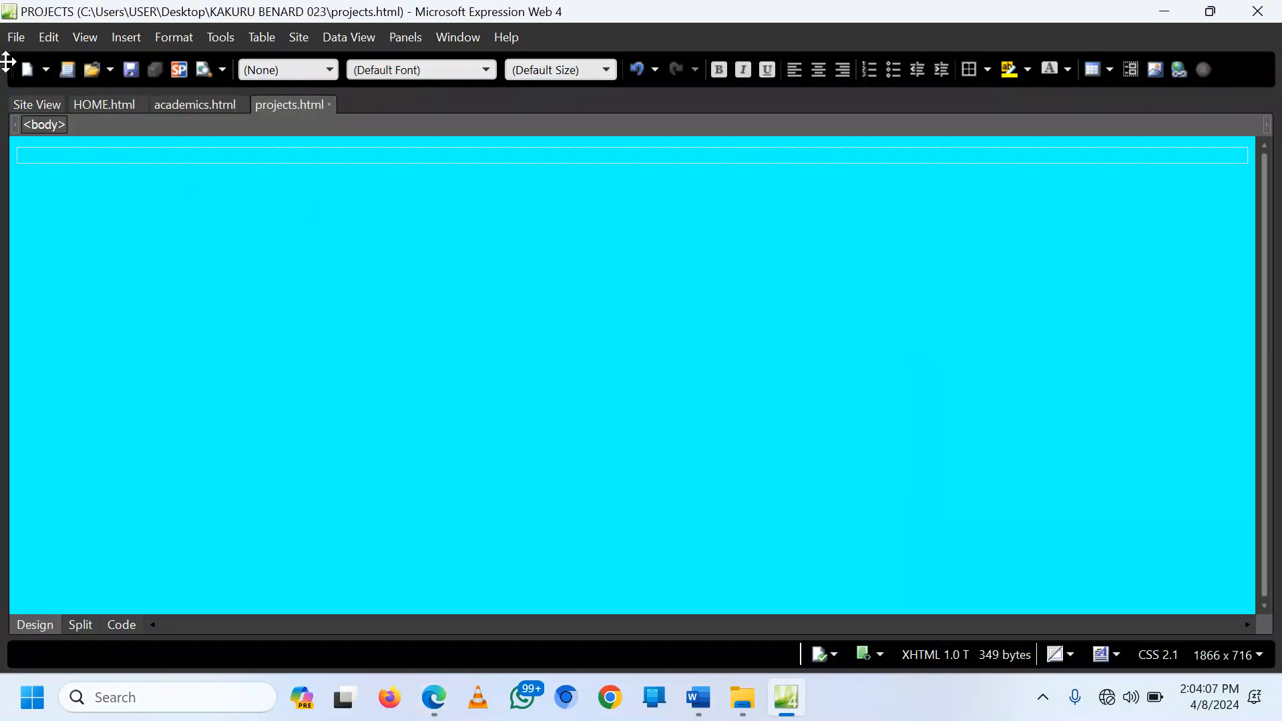
# Step: Start a new page and set its title to SPORTS
pyautogui.click(24, 69)
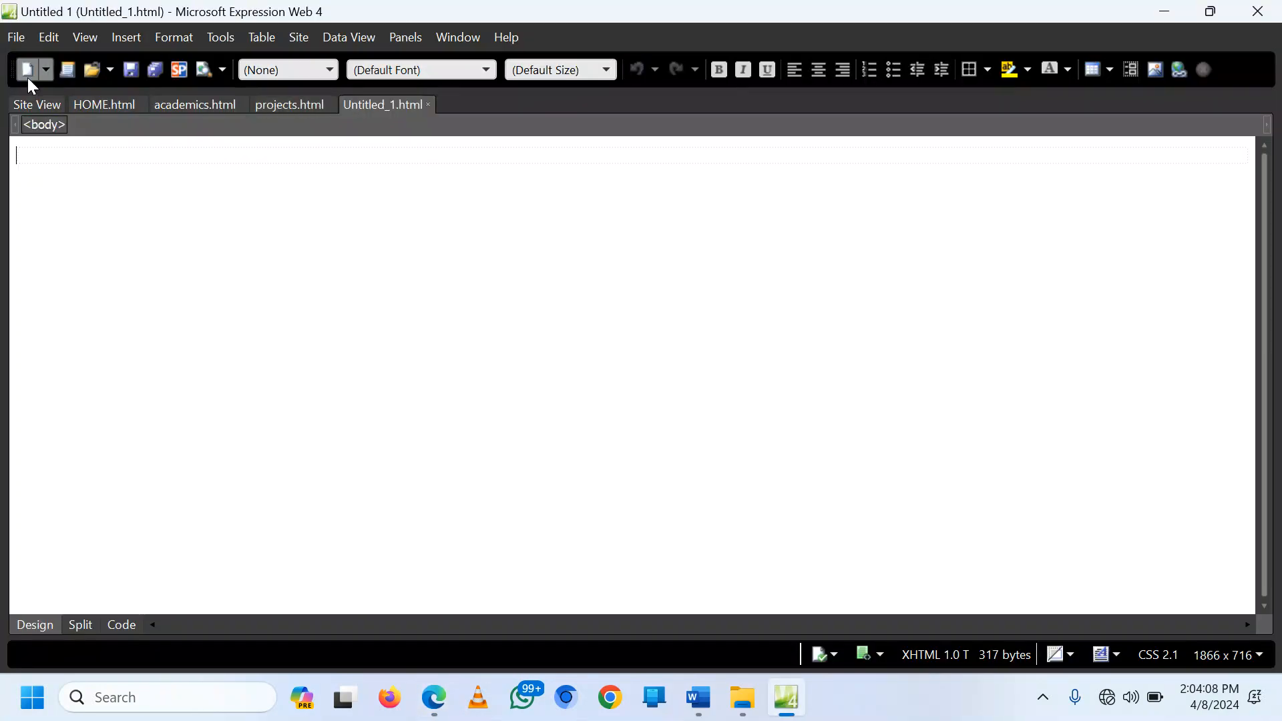
pyautogui.rightClick(214, 199)
pyautogui.click(123, 383)
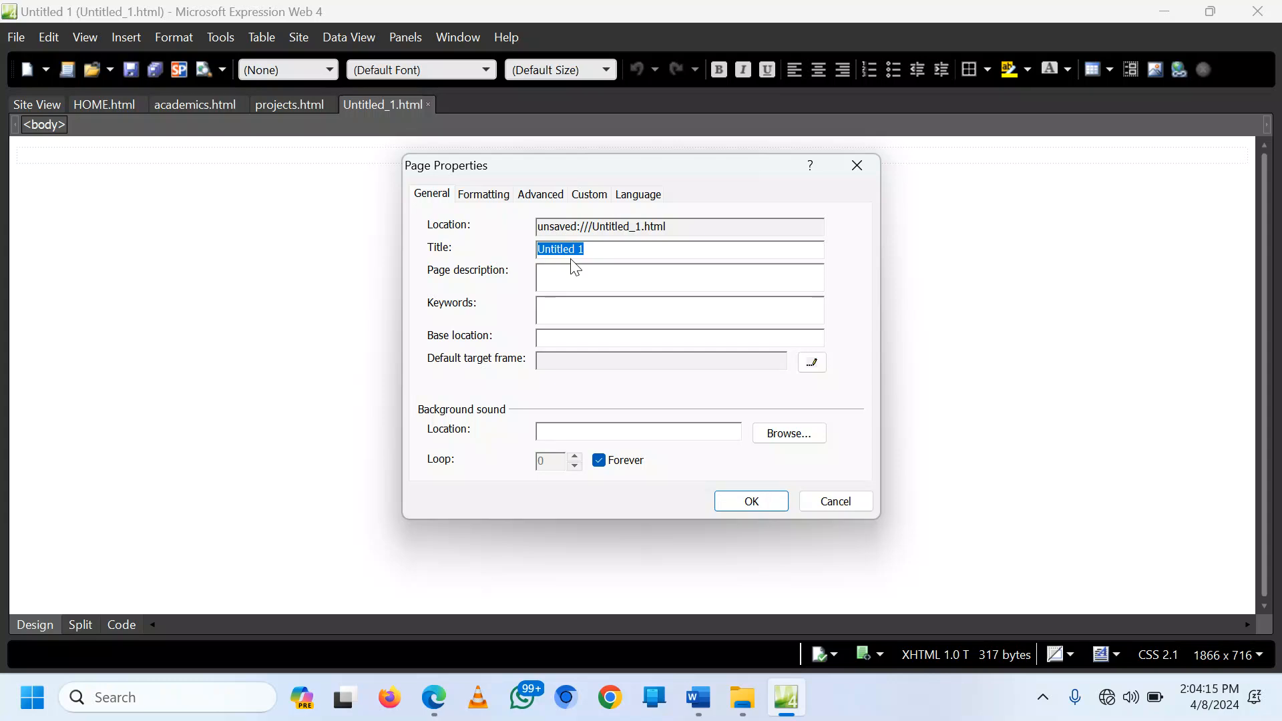
pyautogui.write('SPORTS')
# Step: Make the page background cyan and save it as sports.html
pyautogui.click(486, 195)
pyautogui.click(547, 330)
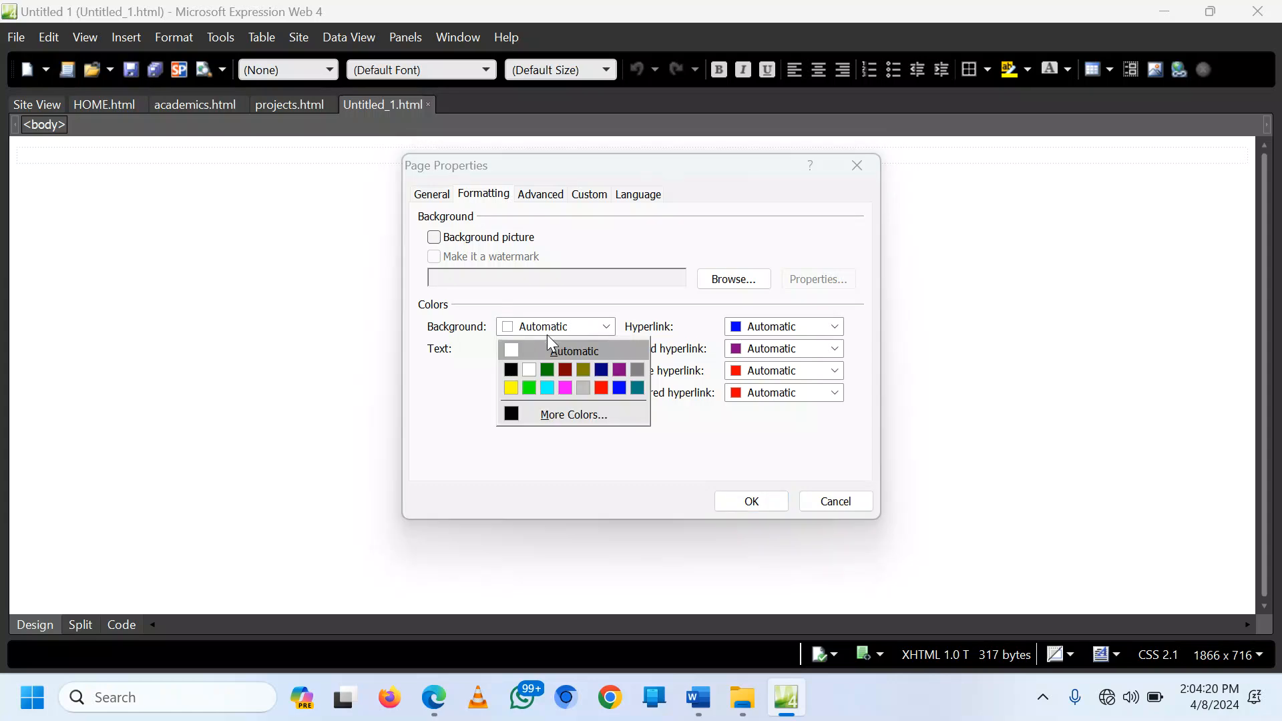
pyautogui.click(548, 388)
pyautogui.click(746, 501)
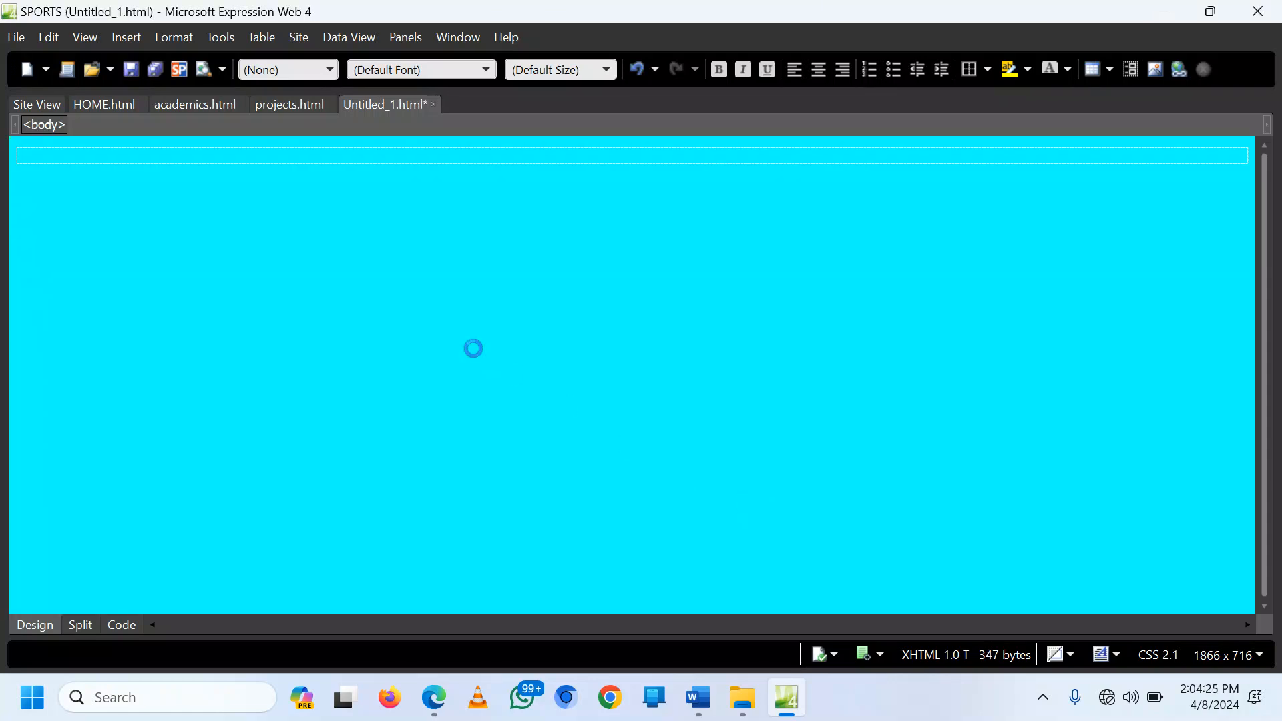
pyautogui.hotkey('ctrl', 's')
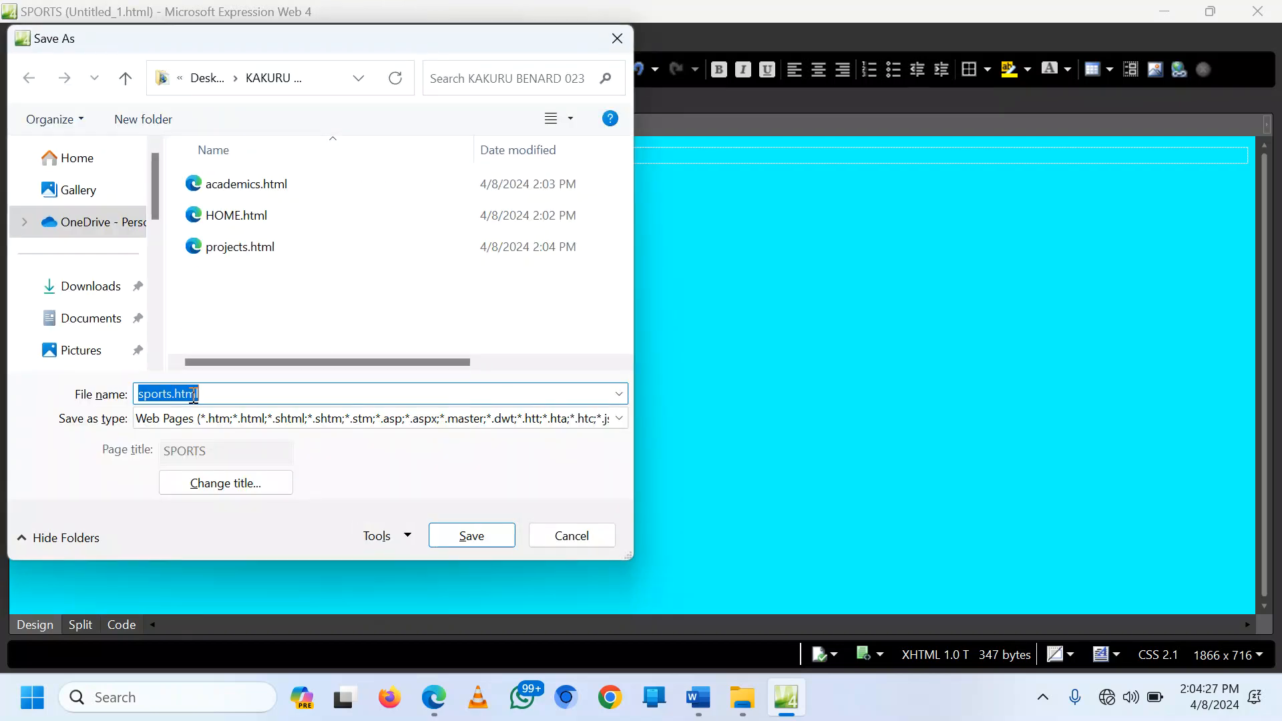
pyautogui.click(472, 534)
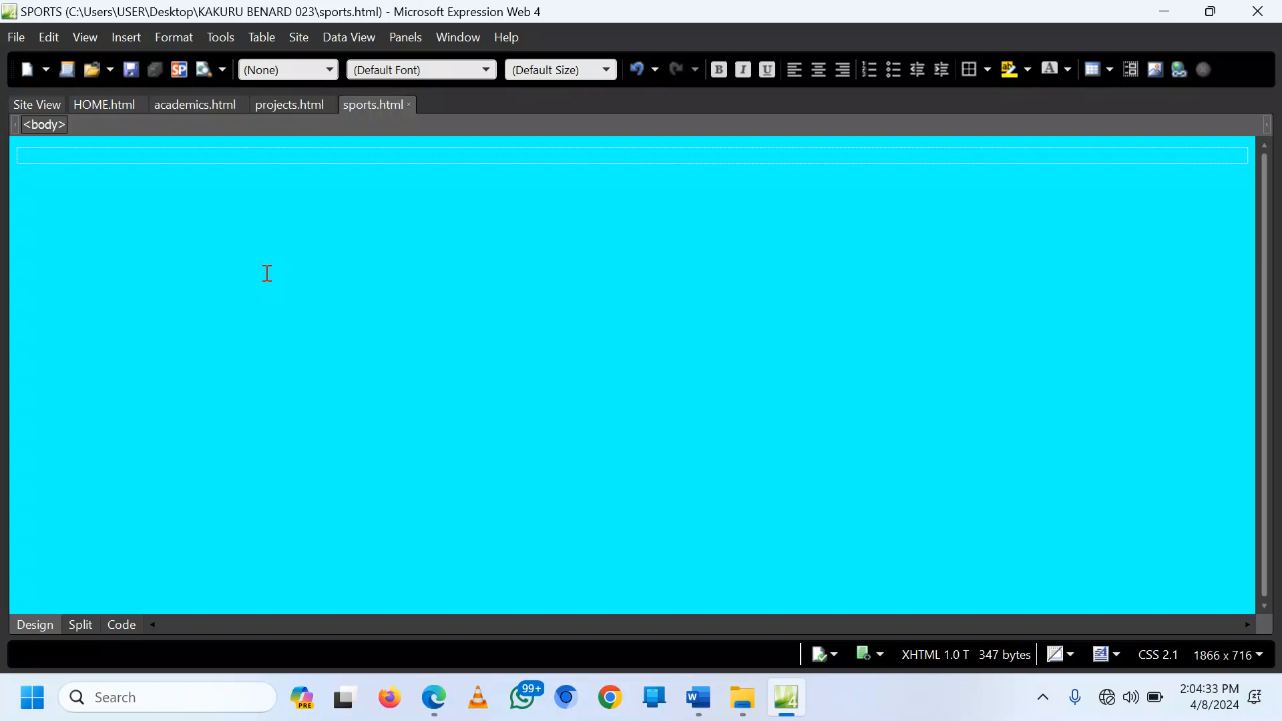
# Step: Start a new blank page and set its title to ONLINE FORM
pyautogui.click(23, 72)
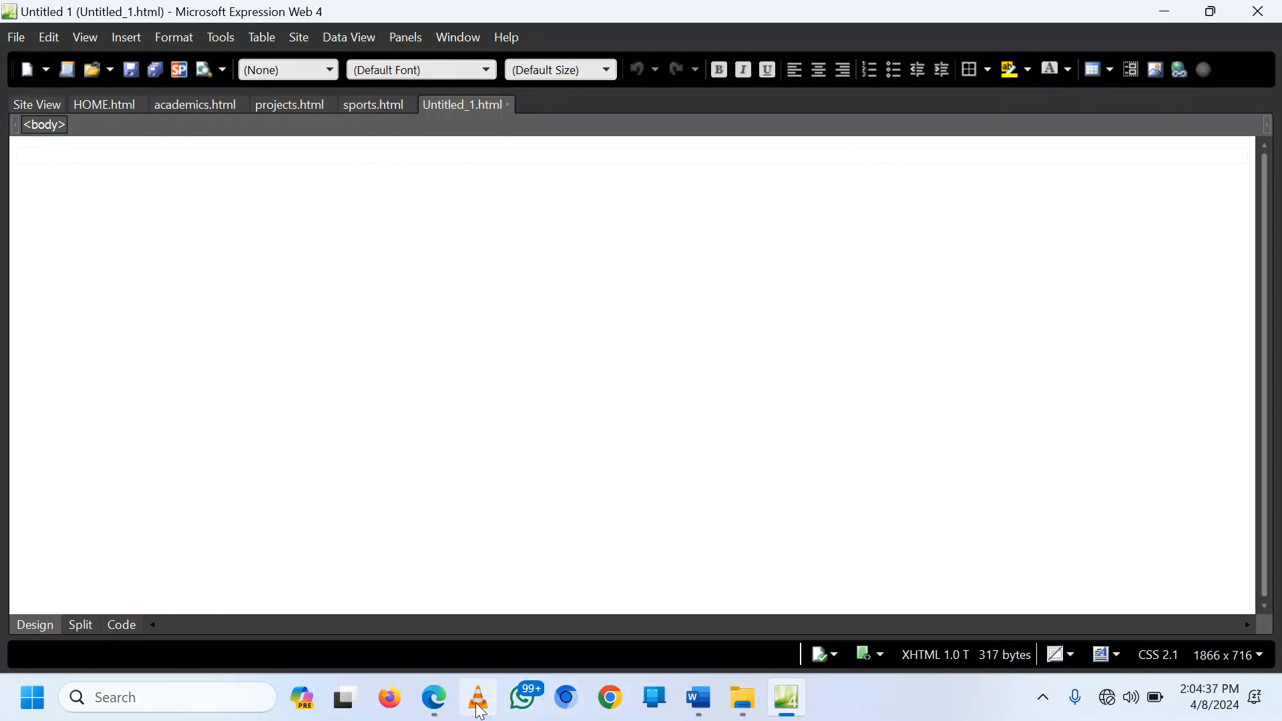
pyautogui.click(434, 697)
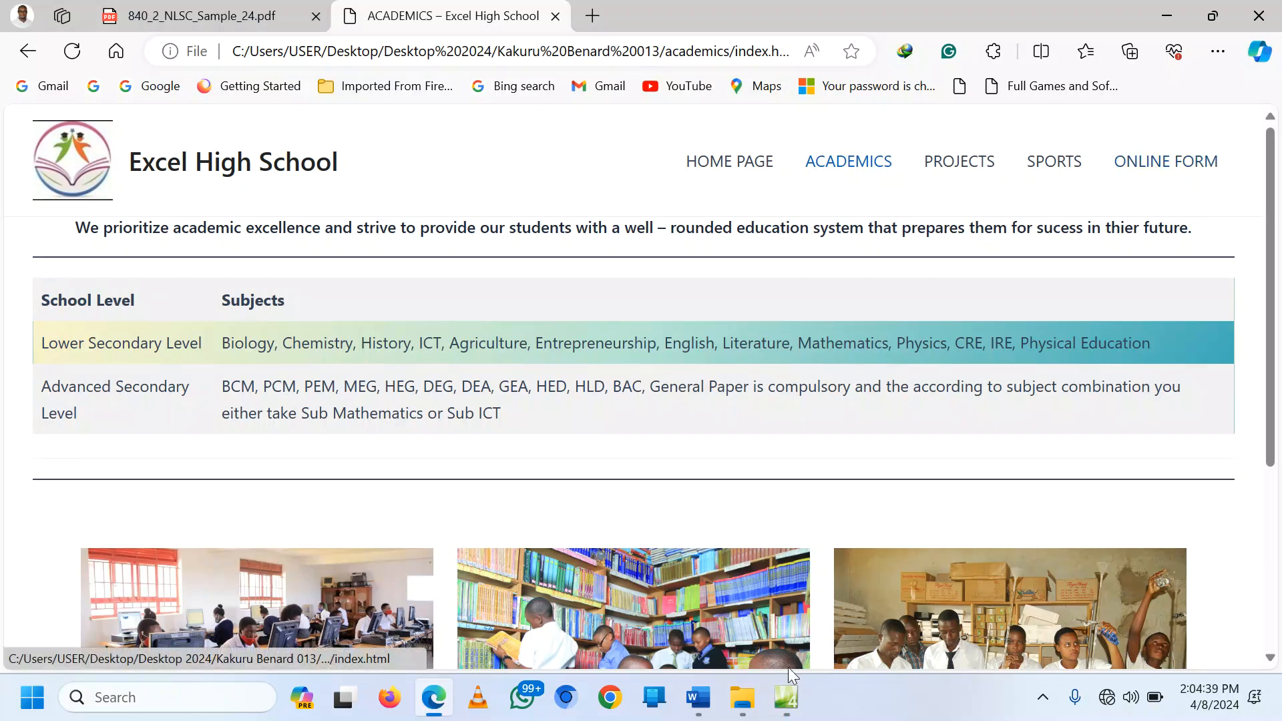
pyautogui.click(786, 697)
pyautogui.rightClick(12, 195)
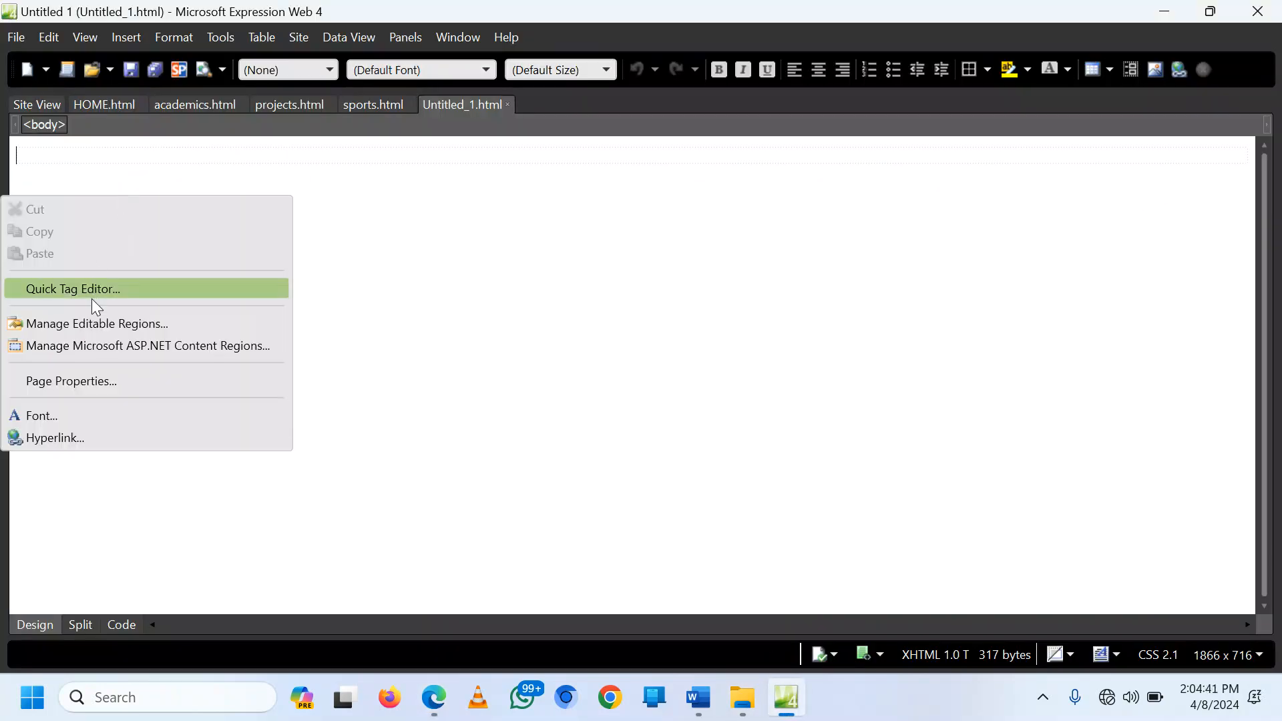
pyautogui.click(96, 382)
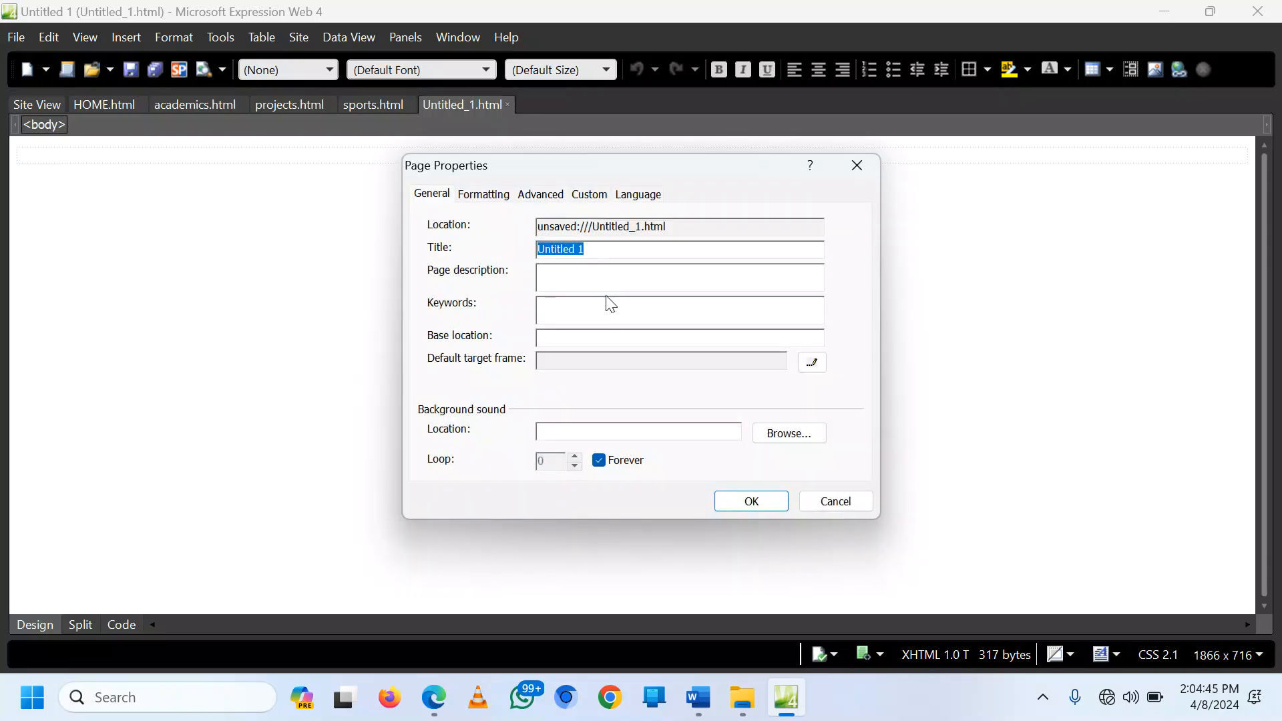
pyautogui.write('oN')
pyautogui.write('NLINE FORM')
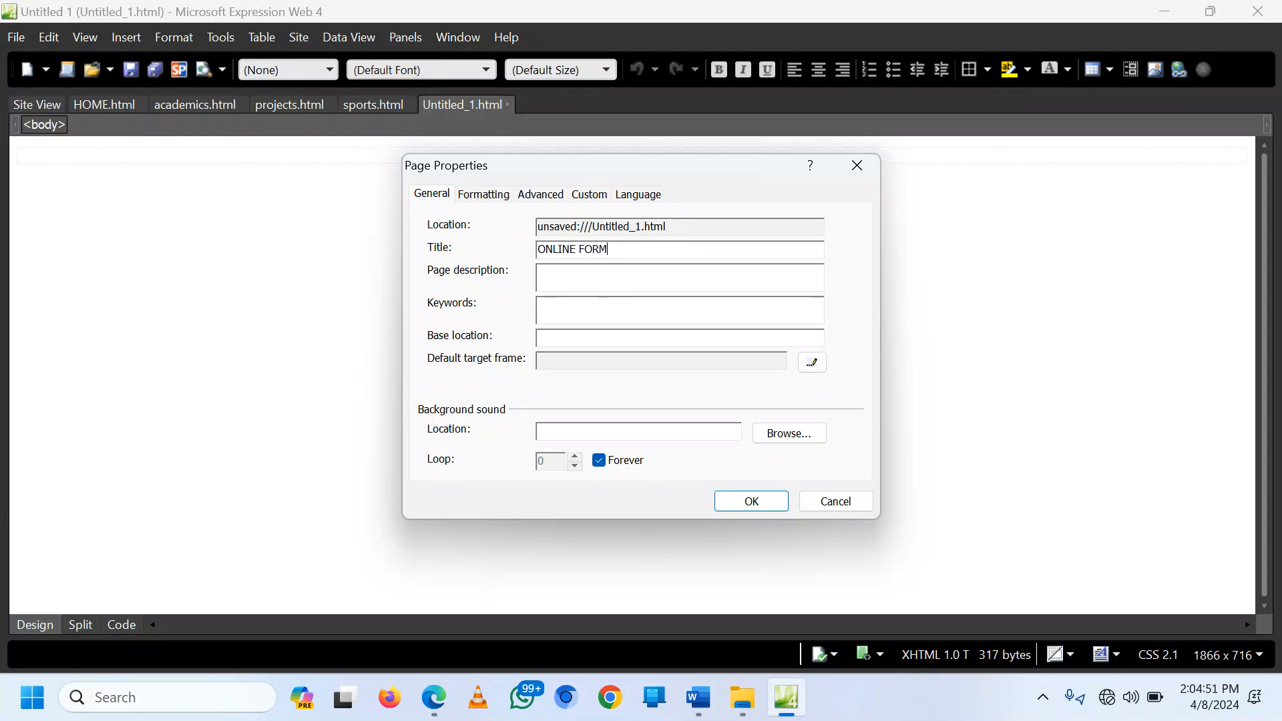
# Step: Make the page background cyan and save it as online_form.html
pyautogui.click(476, 194)
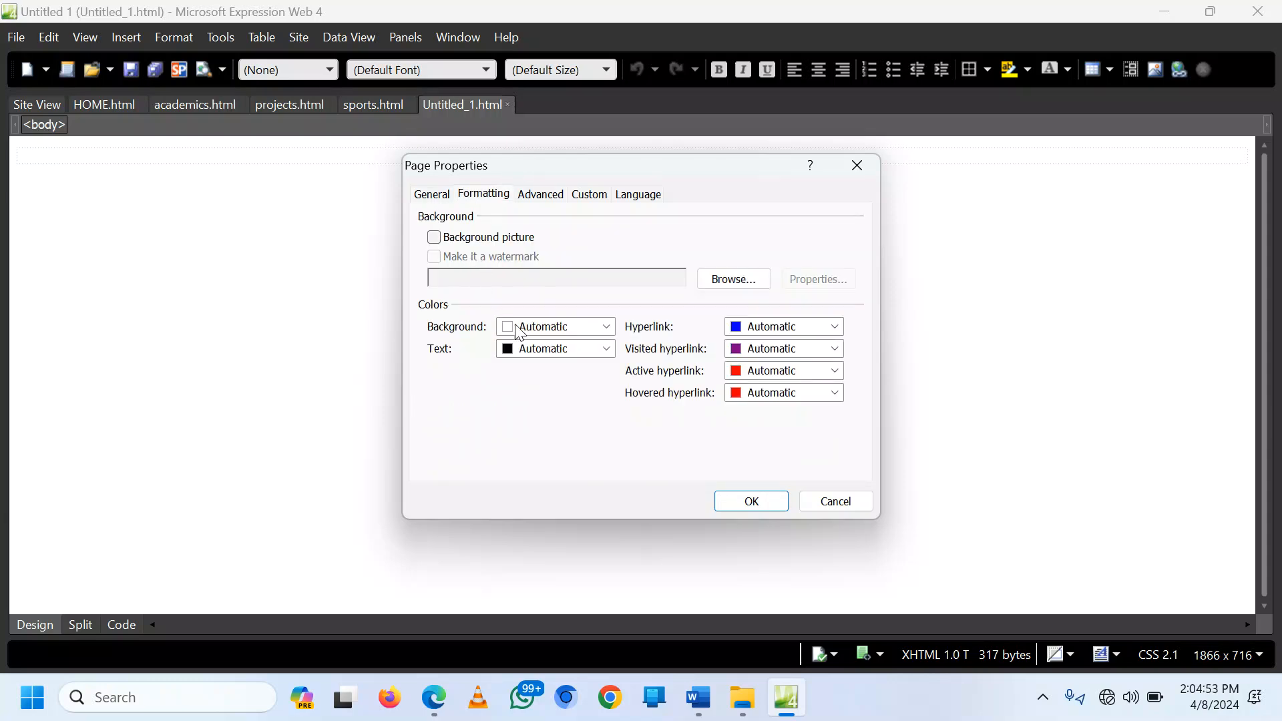
pyautogui.click(607, 327)
pyautogui.click(558, 394)
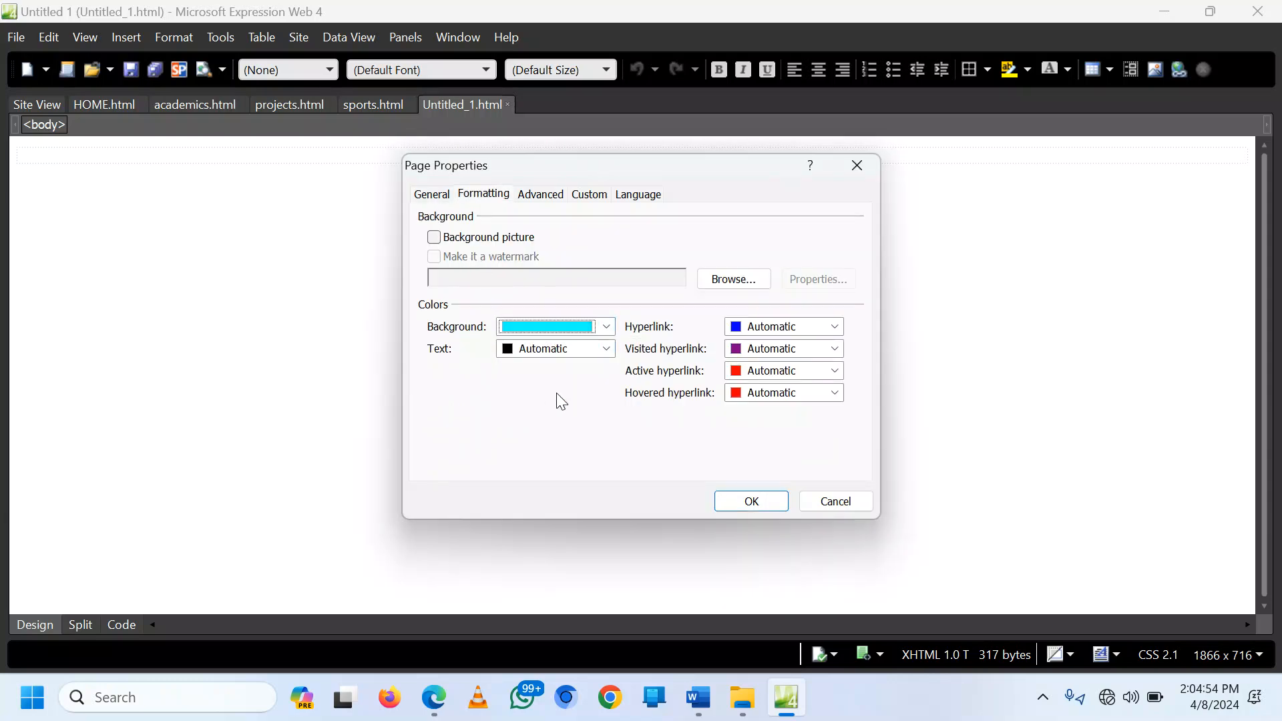
pyautogui.click(753, 502)
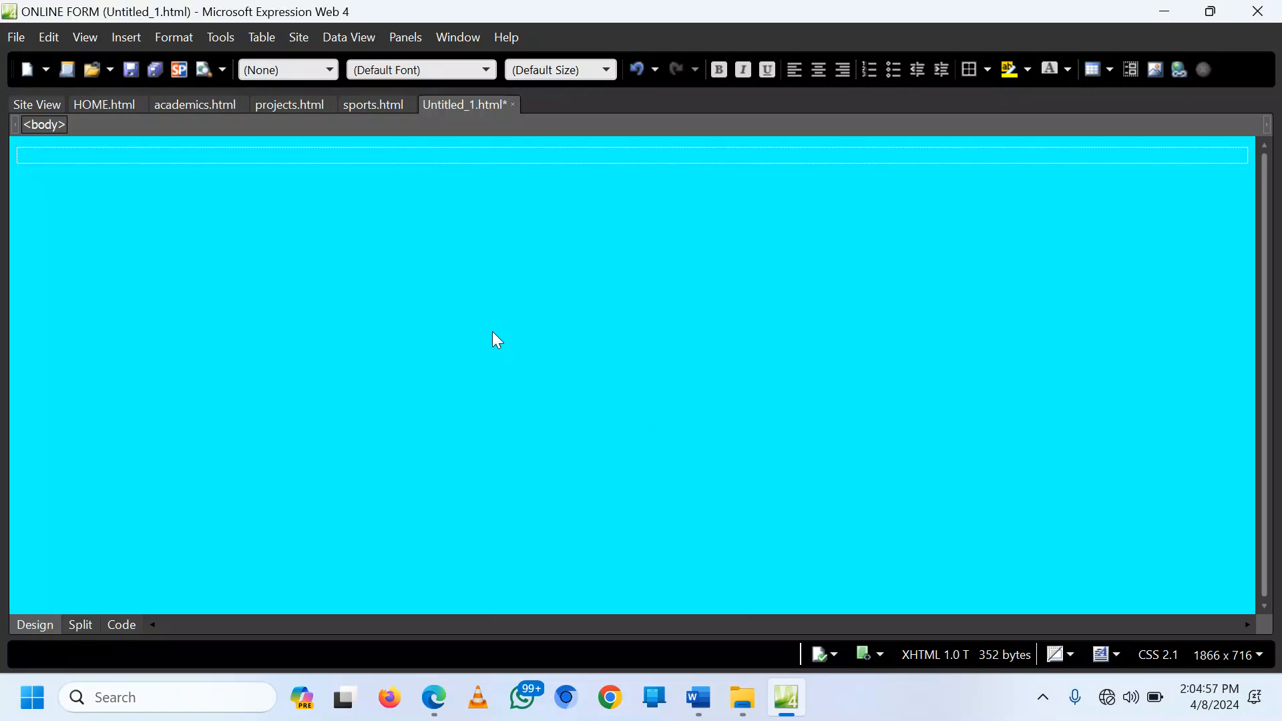
pyautogui.hotkey('ctrl', 's')
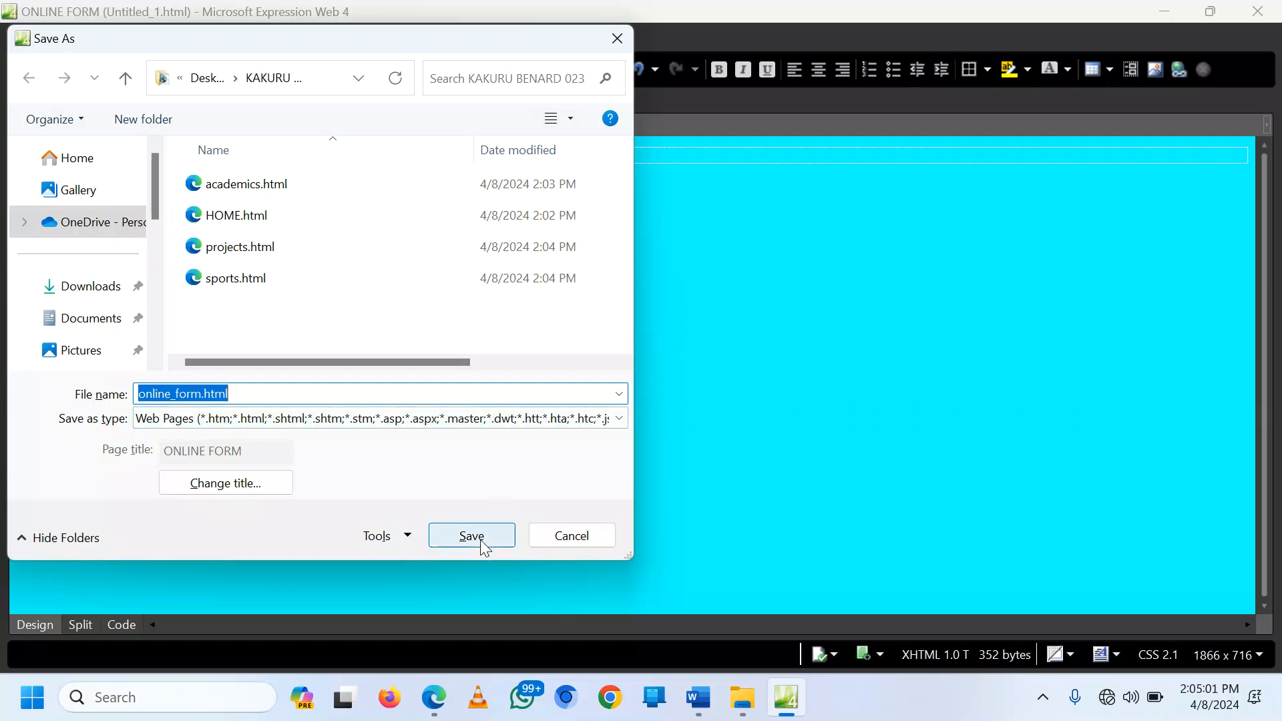
pyautogui.click(471, 536)
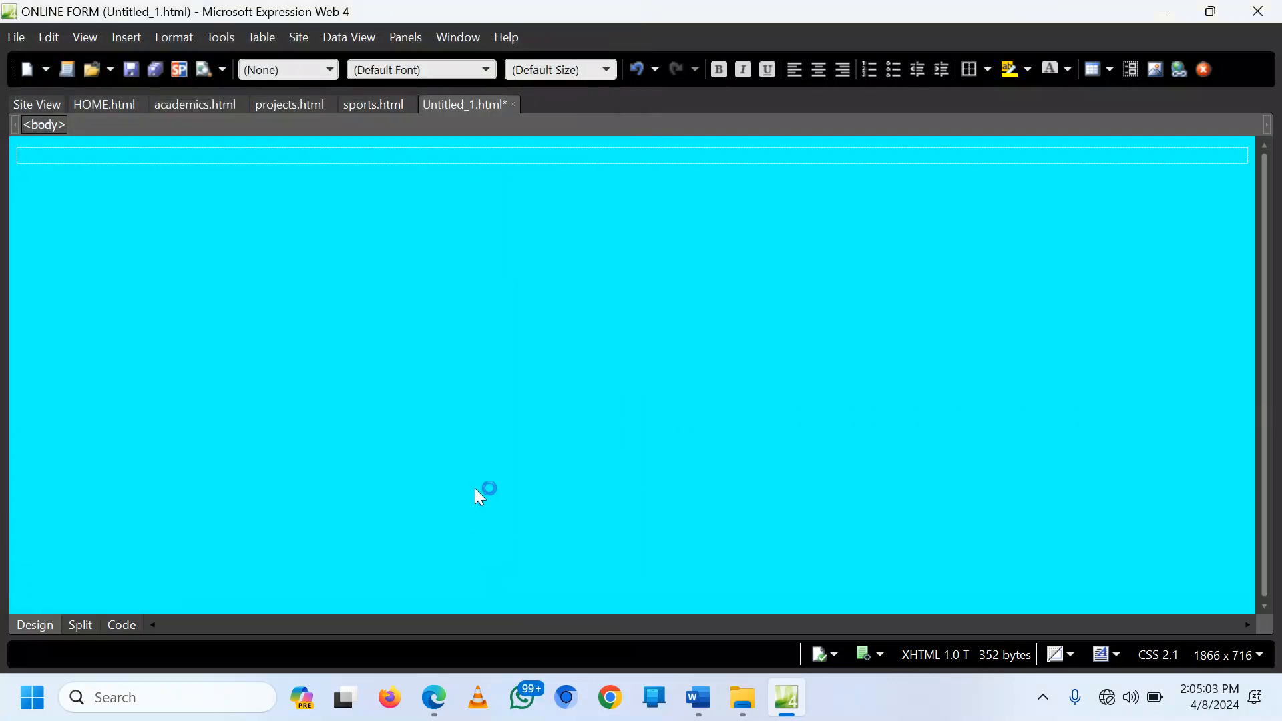
pyautogui.click(106, 103)
pyautogui.click(183, 106)
pyautogui.click(280, 107)
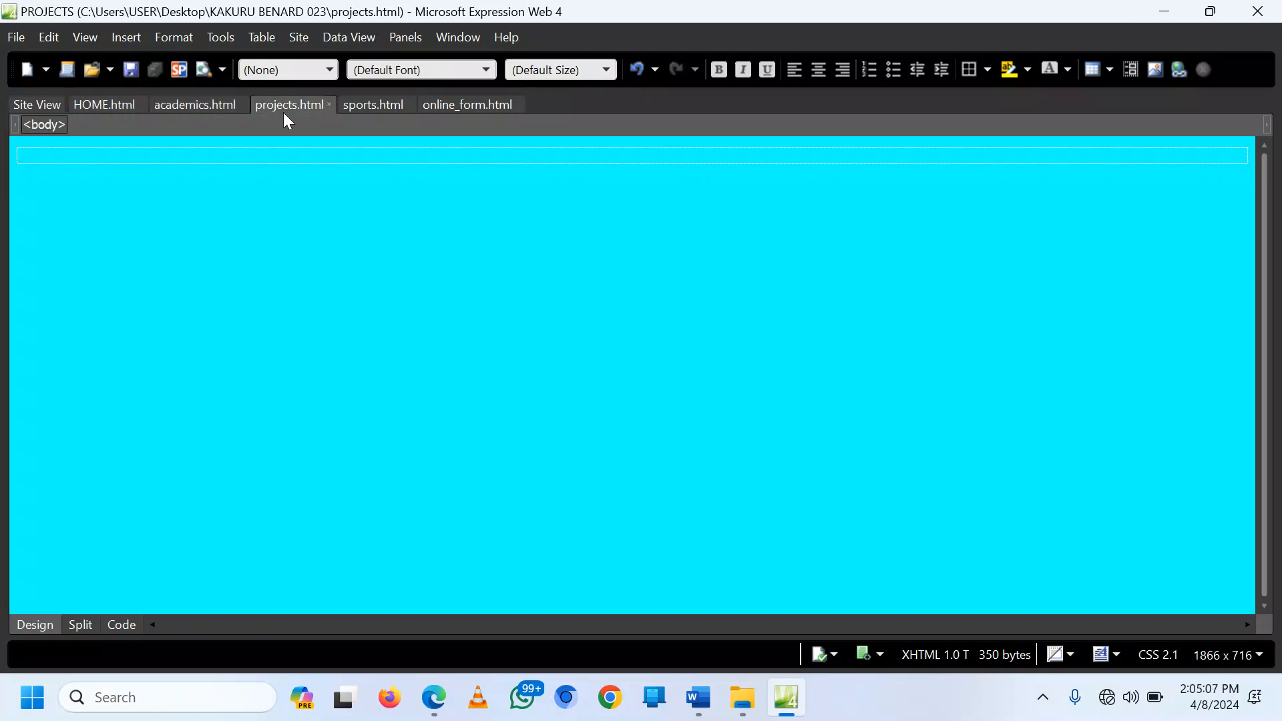
pyautogui.click(374, 106)
pyautogui.click(465, 110)
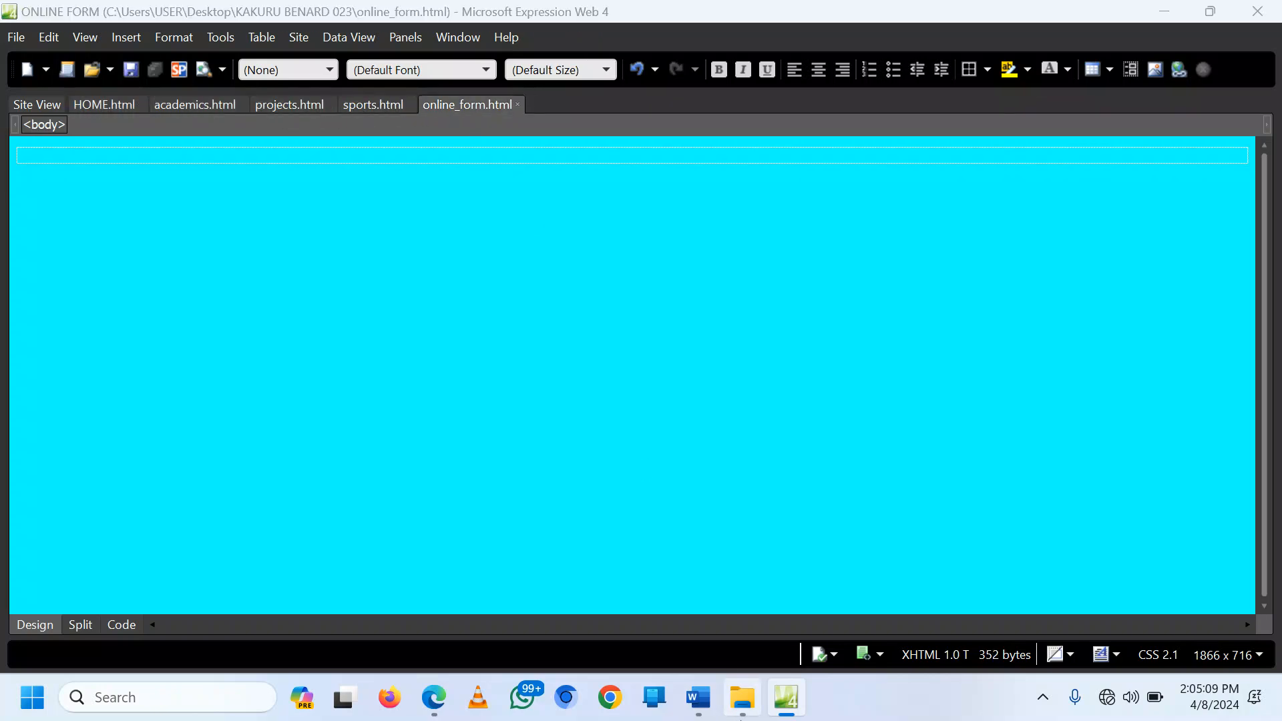
pyautogui.click(743, 697)
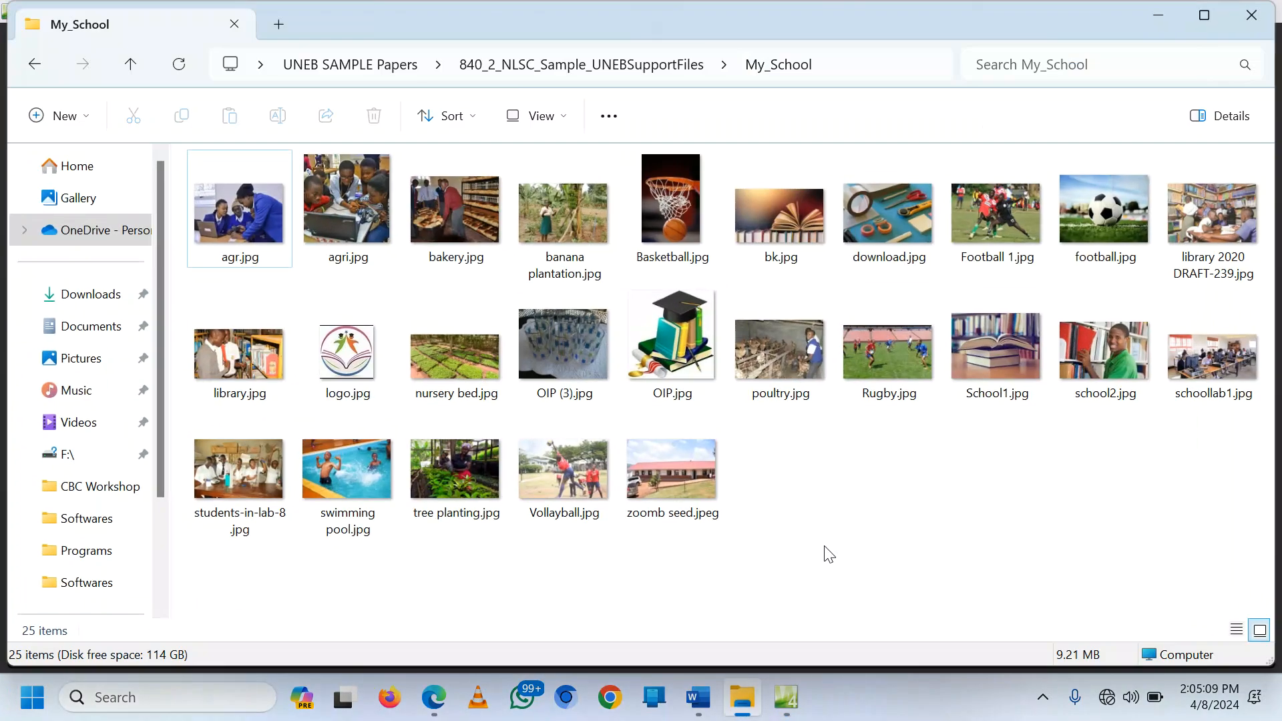
pyautogui.click(1157, 15)
pyautogui.click(1278, 705)
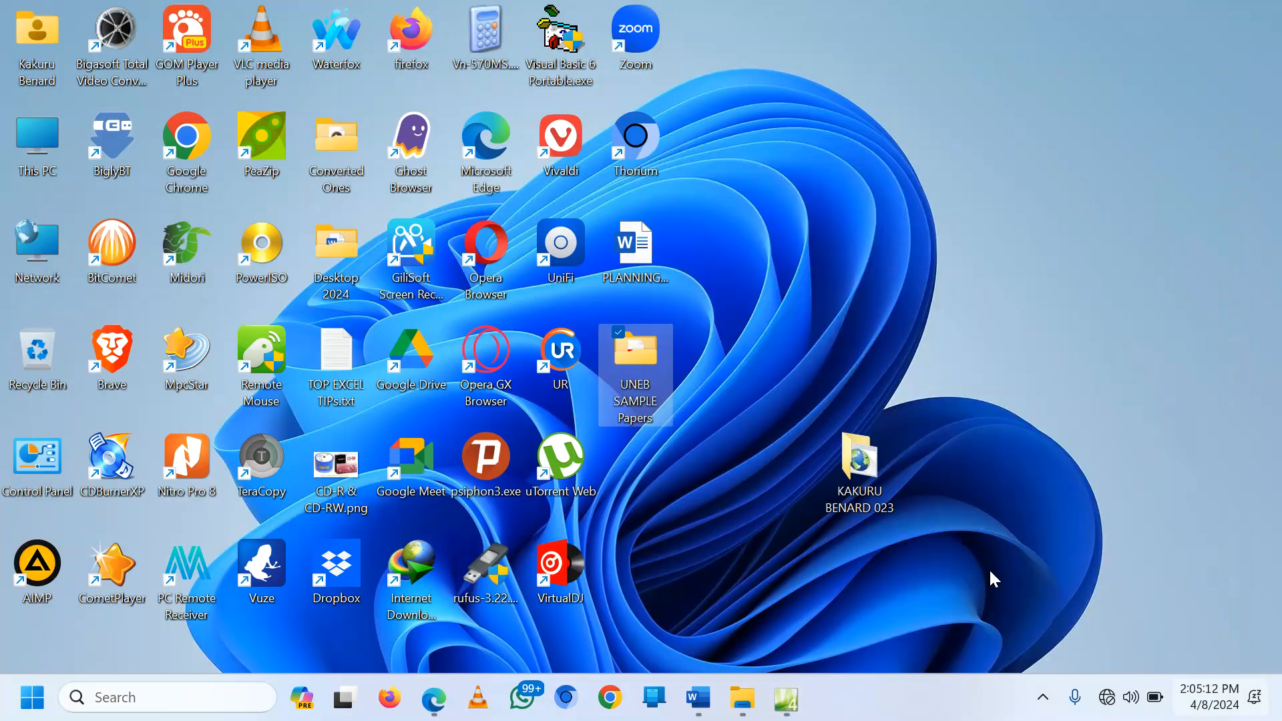
pyautogui.click(868, 473)
pyautogui.doubleClick(868, 473)
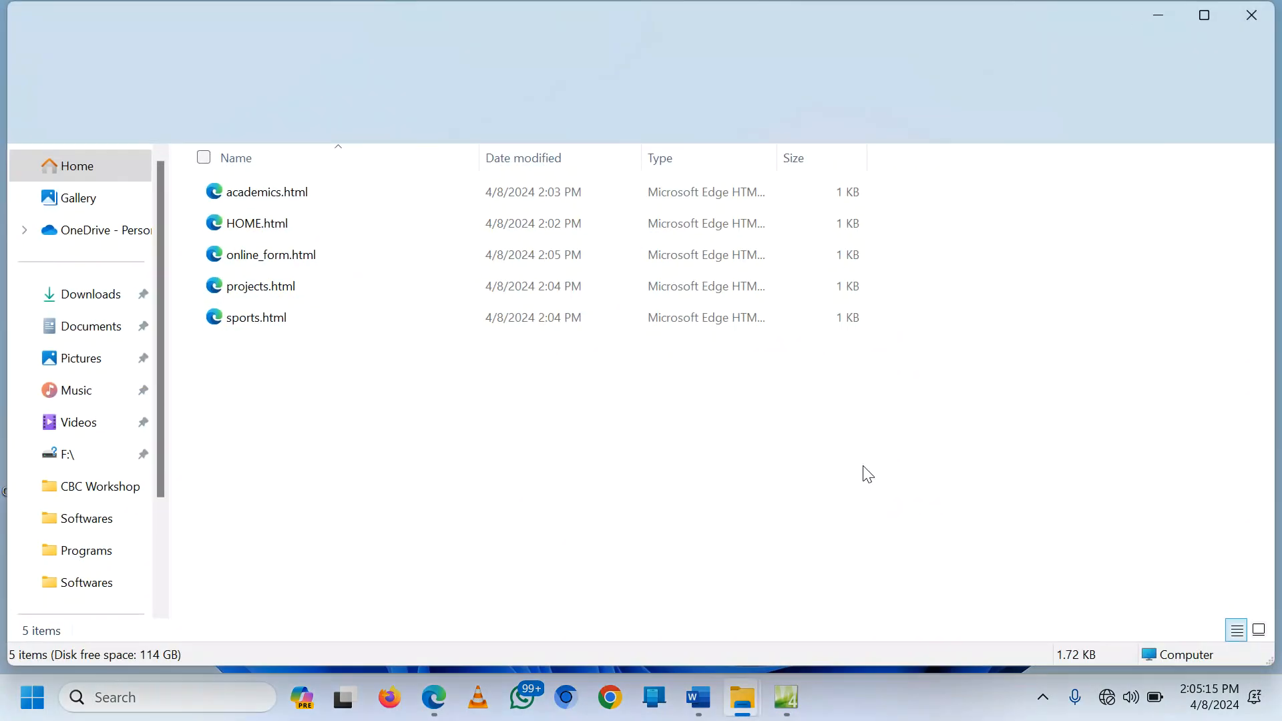
pyautogui.moveTo(293, 410); pyautogui.dragTo(275, 188)
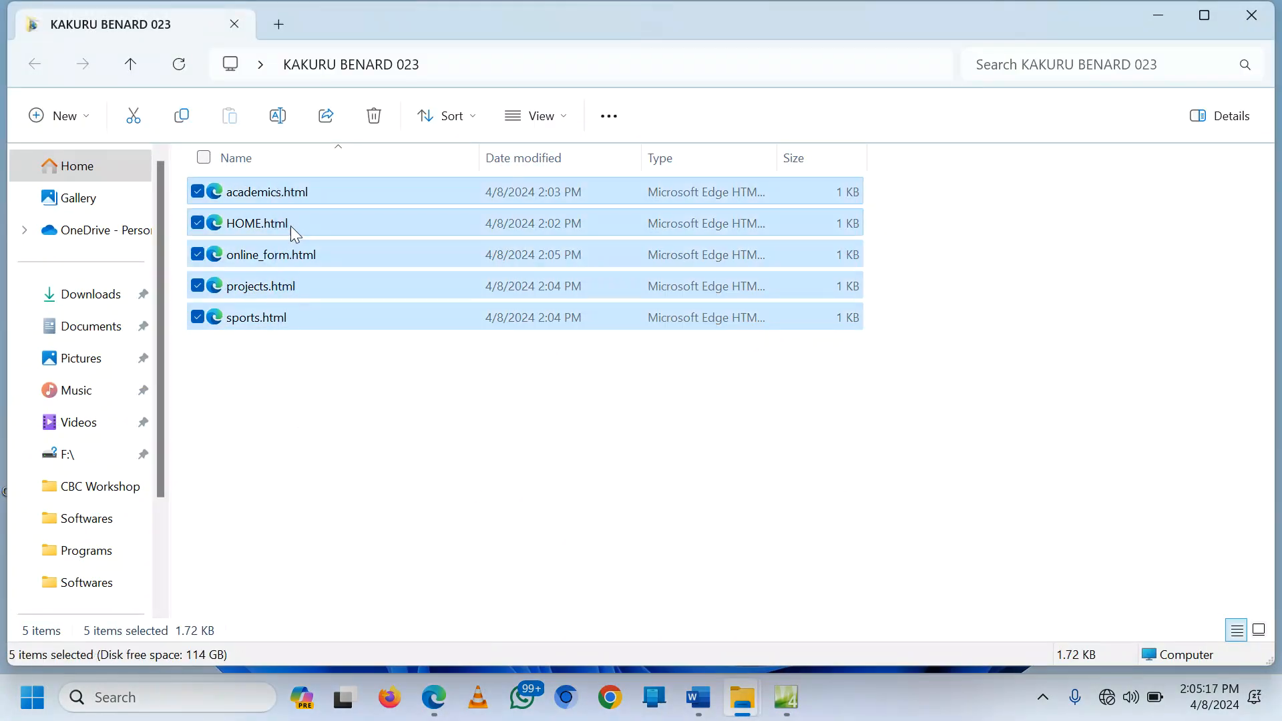
pyautogui.click(389, 418)
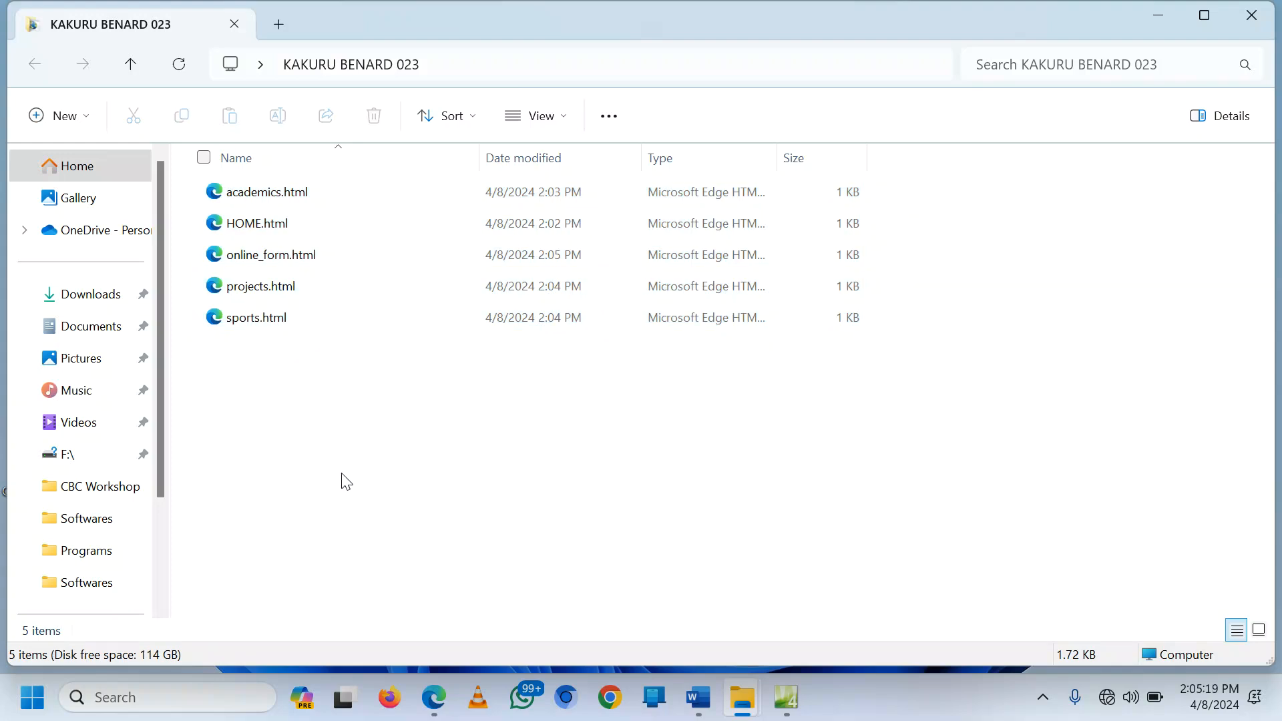
pyautogui.click(1159, 16)
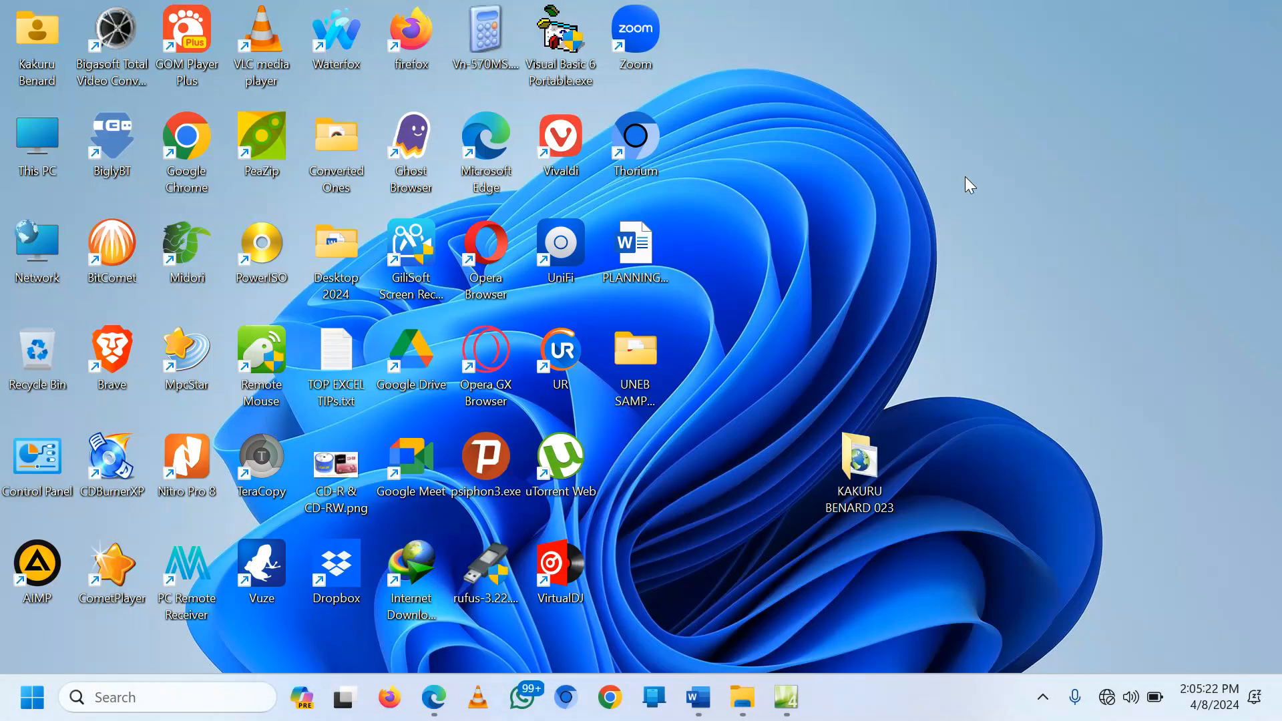
pyautogui.click(787, 709)
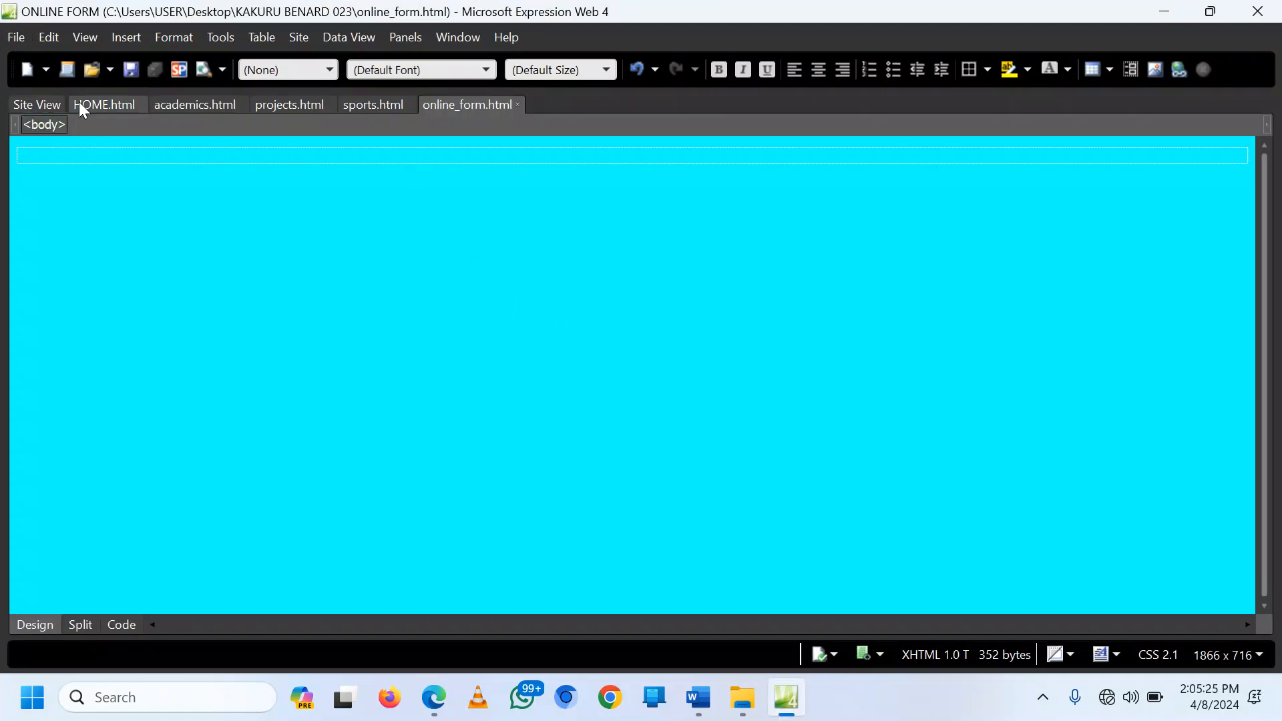
# Step: Centre the first paragraph of HOME.html and browse for a picture to insert from file
pyautogui.click(87, 106)
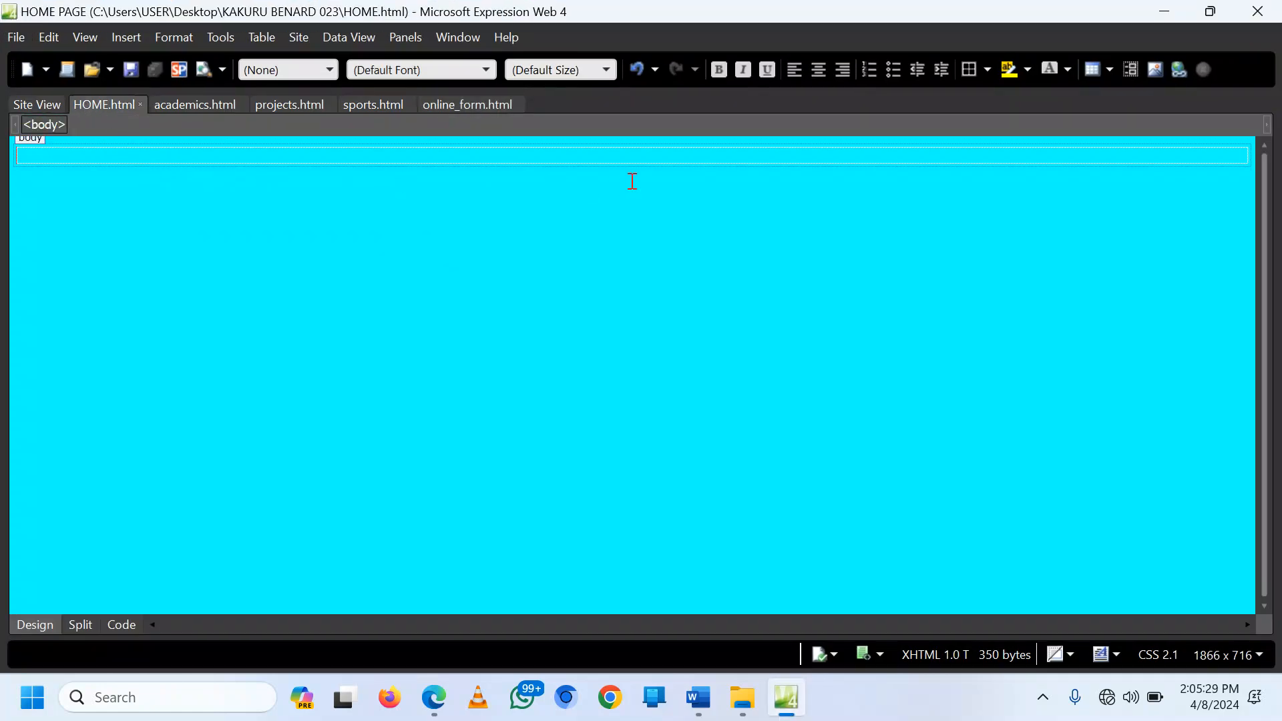
pyautogui.click(819, 67)
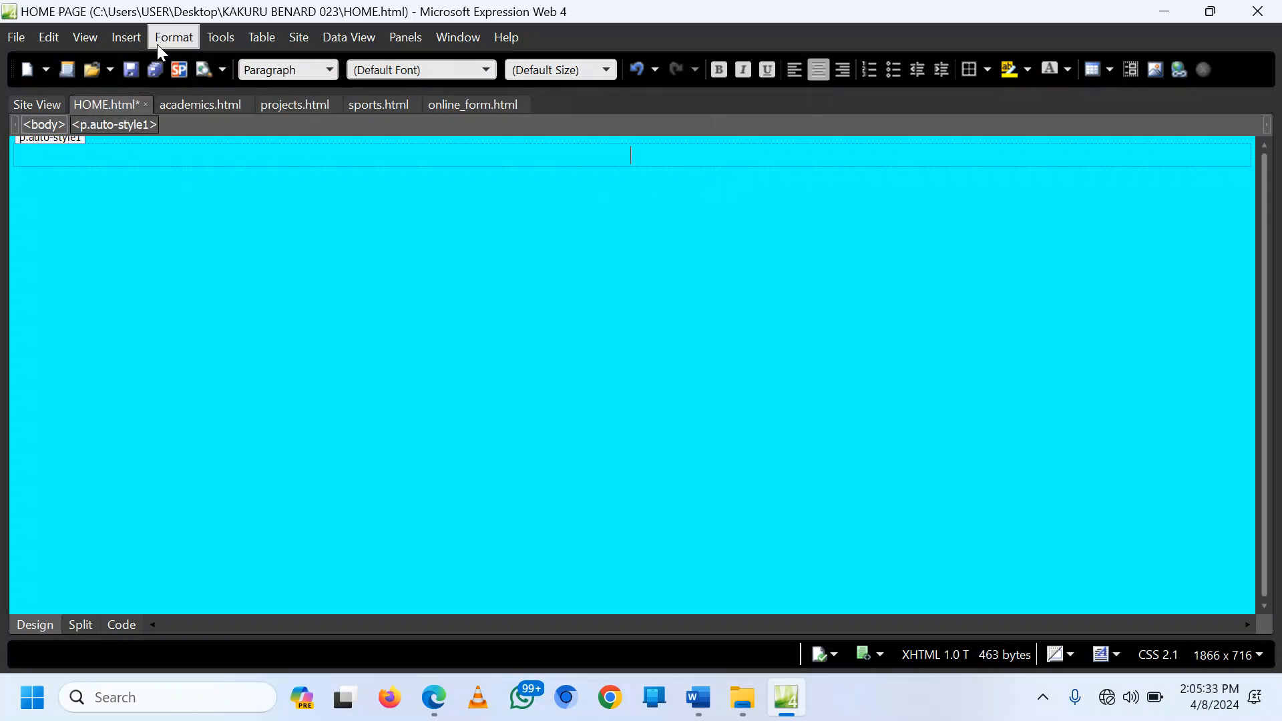
pyautogui.click(133, 36)
pyautogui.moveTo(182, 200)
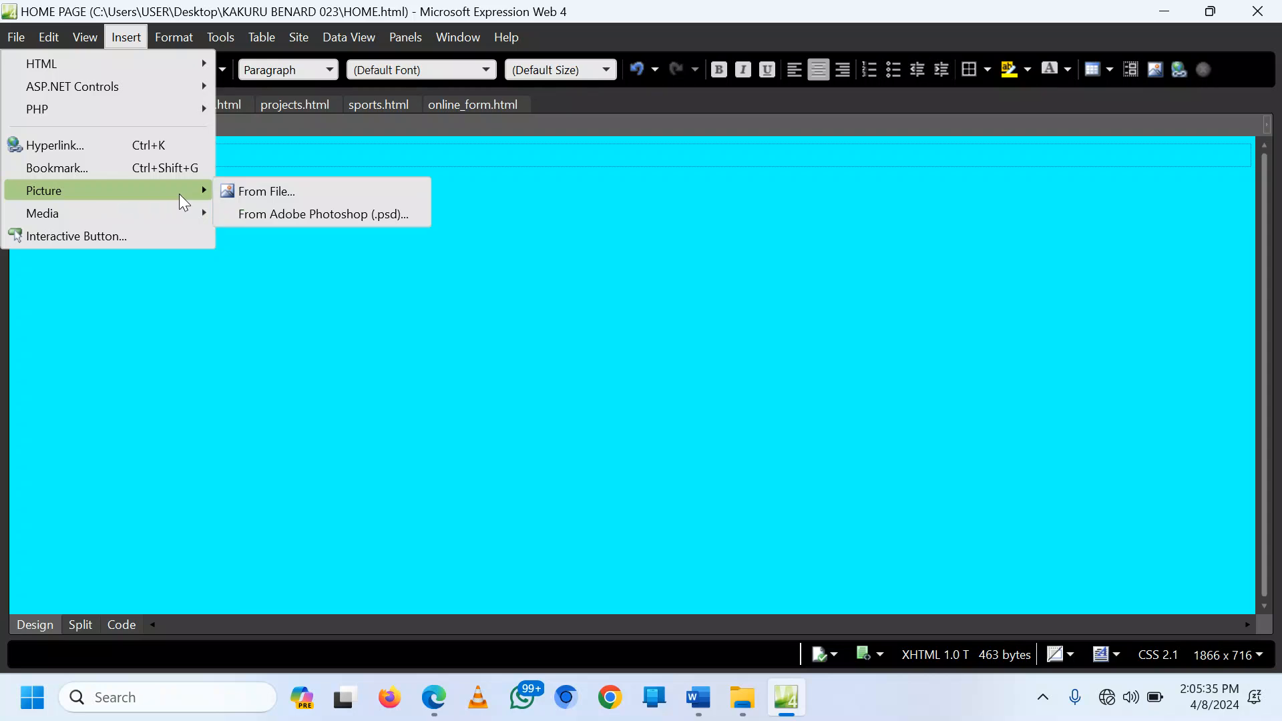
pyautogui.click(272, 193)
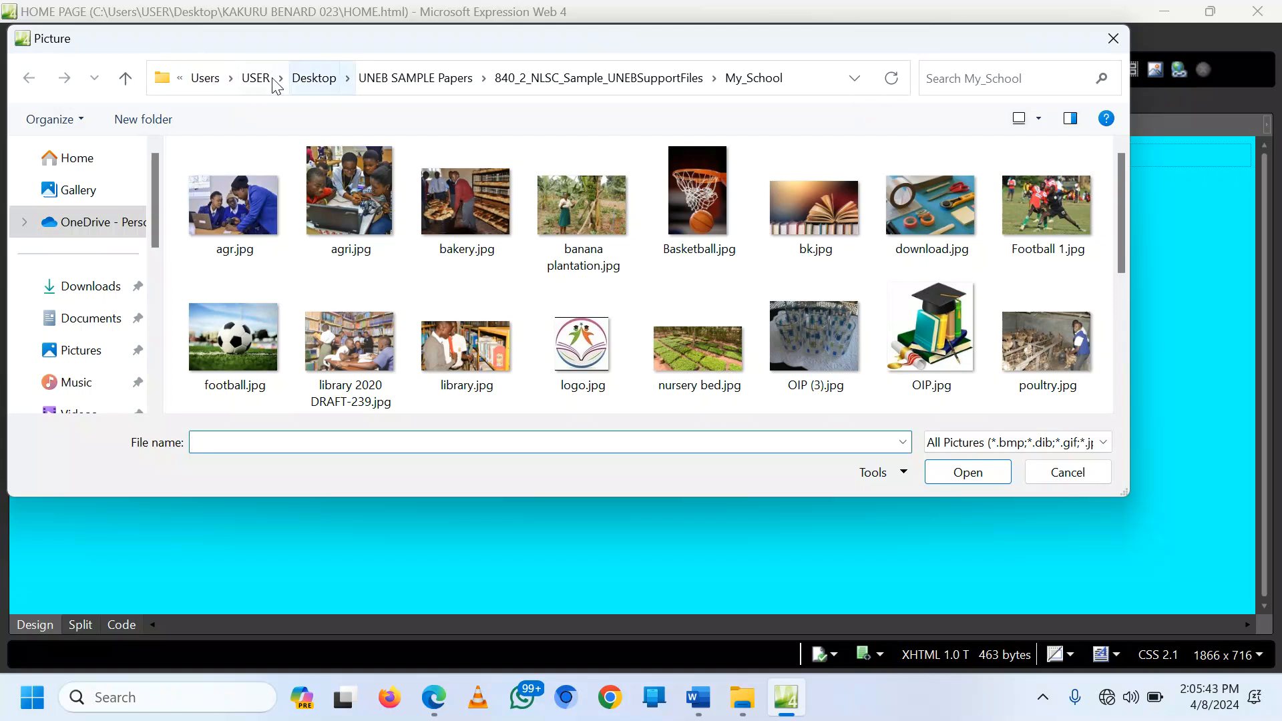
pyautogui.click(182, 78)
pyautogui.click(183, 80)
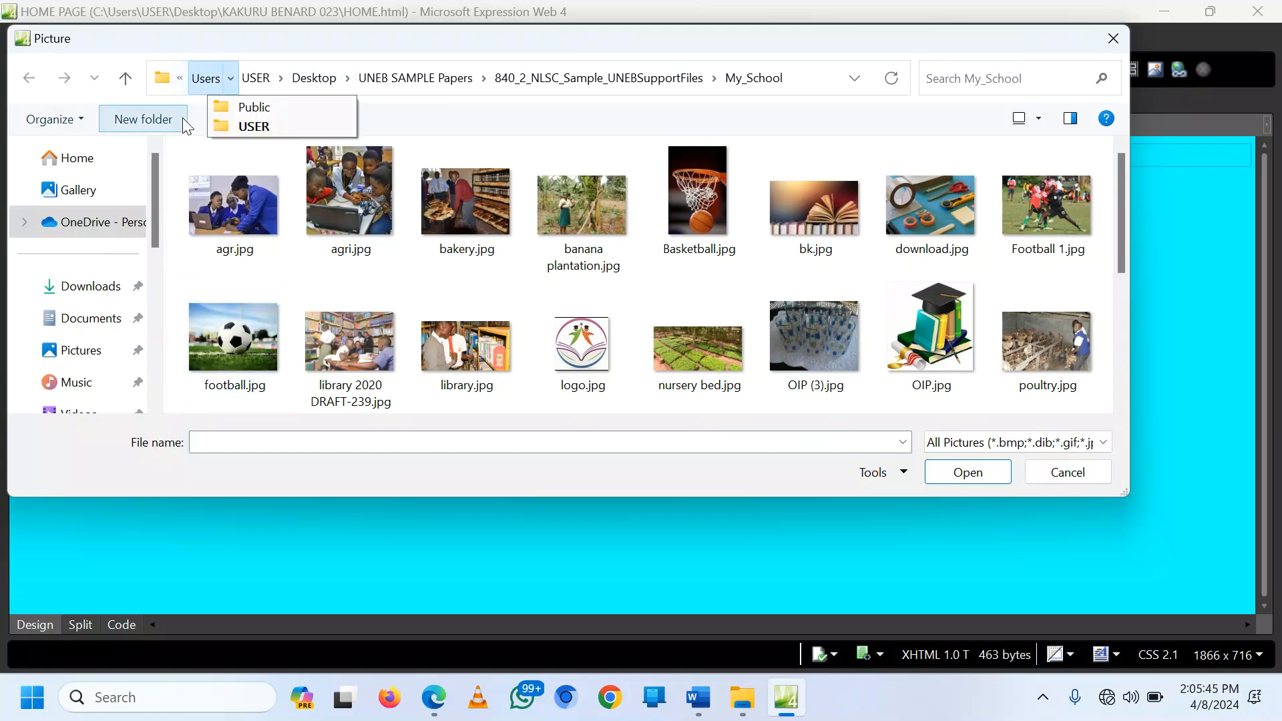
pyautogui.click(182, 78)
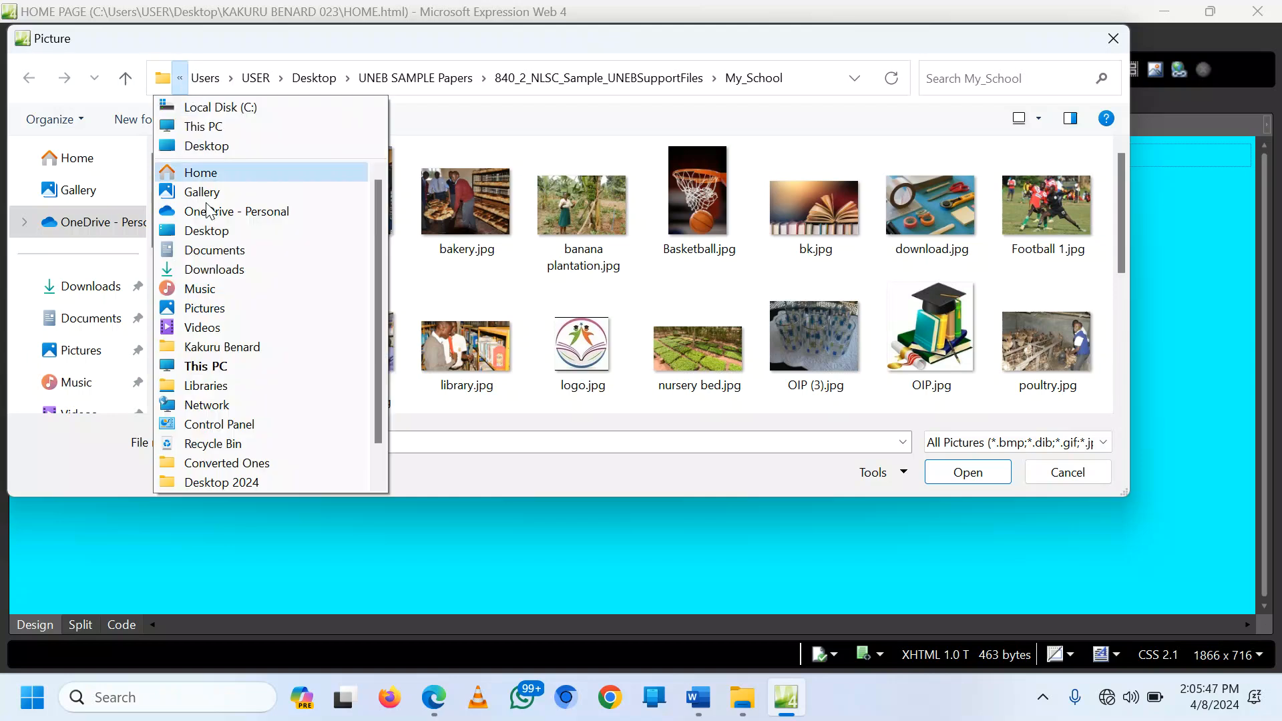
pyautogui.scroll(-2, 246, 367)
# Step: Insert logo.jpg from the My_School folder with alternate text 'LOGO'
pyautogui.click(263, 483)
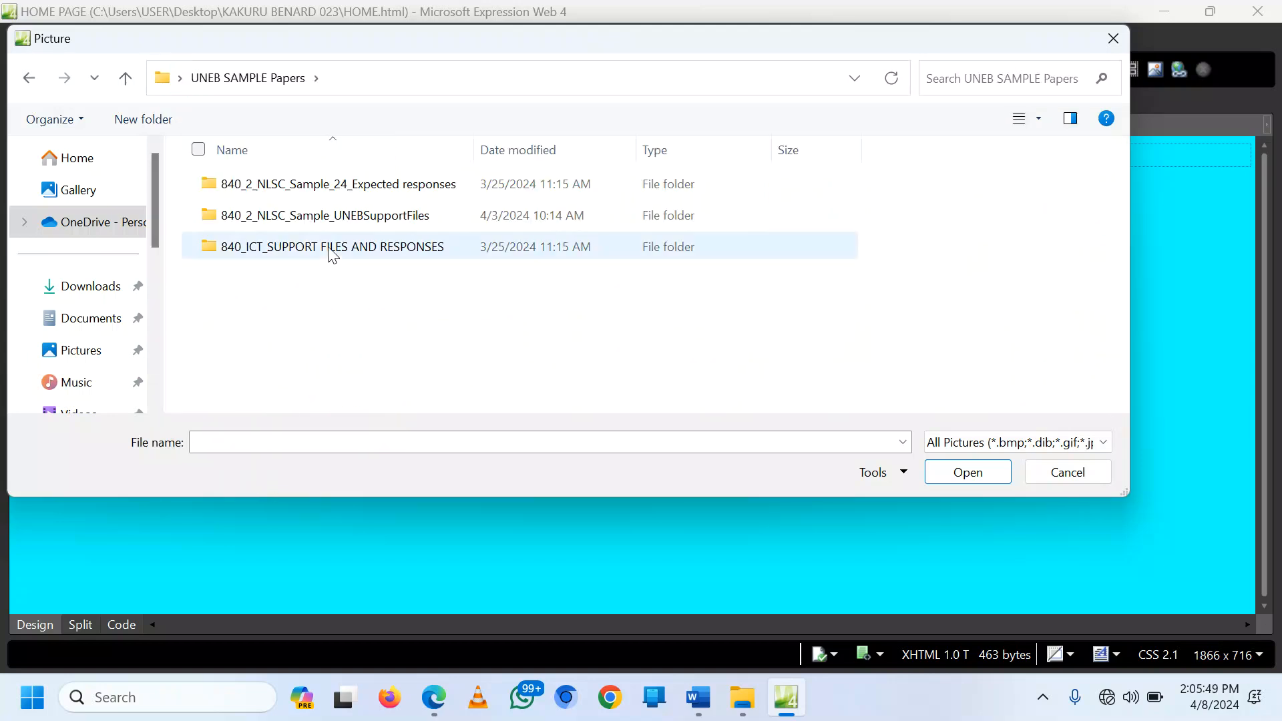
pyautogui.doubleClick(357, 215)
pyautogui.doubleClick(286, 185)
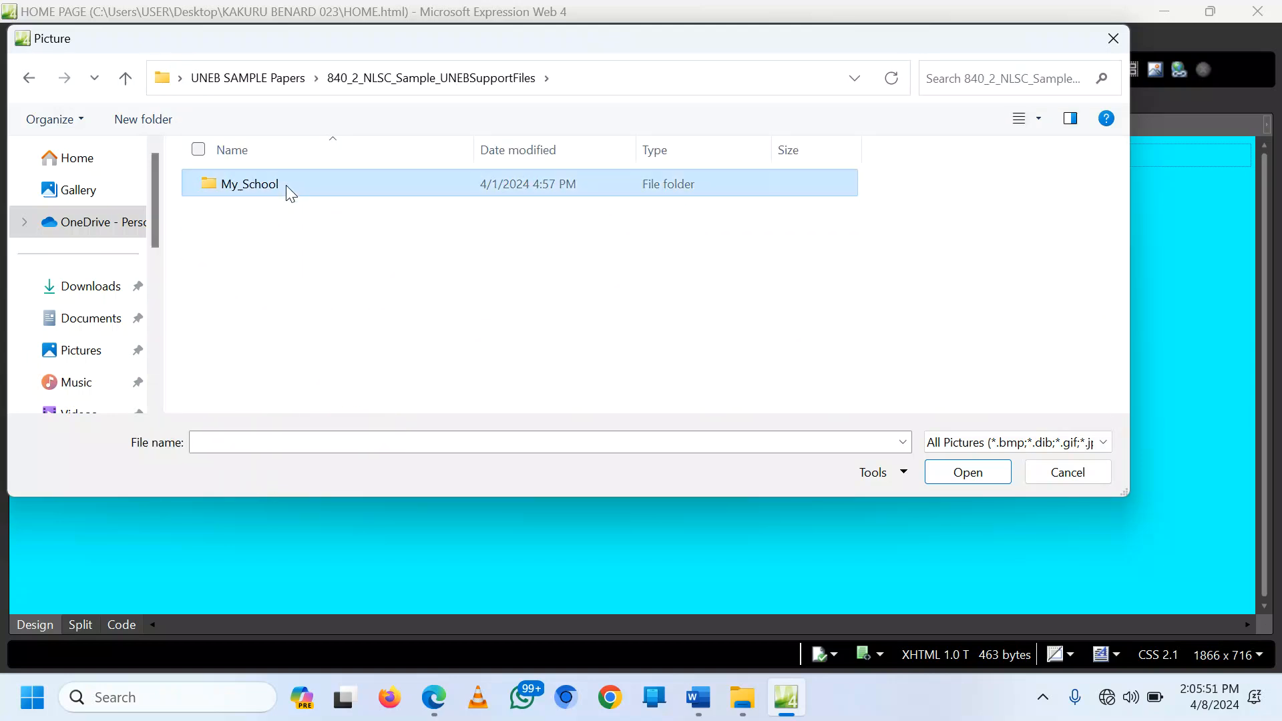
pyautogui.doubleClick(589, 360)
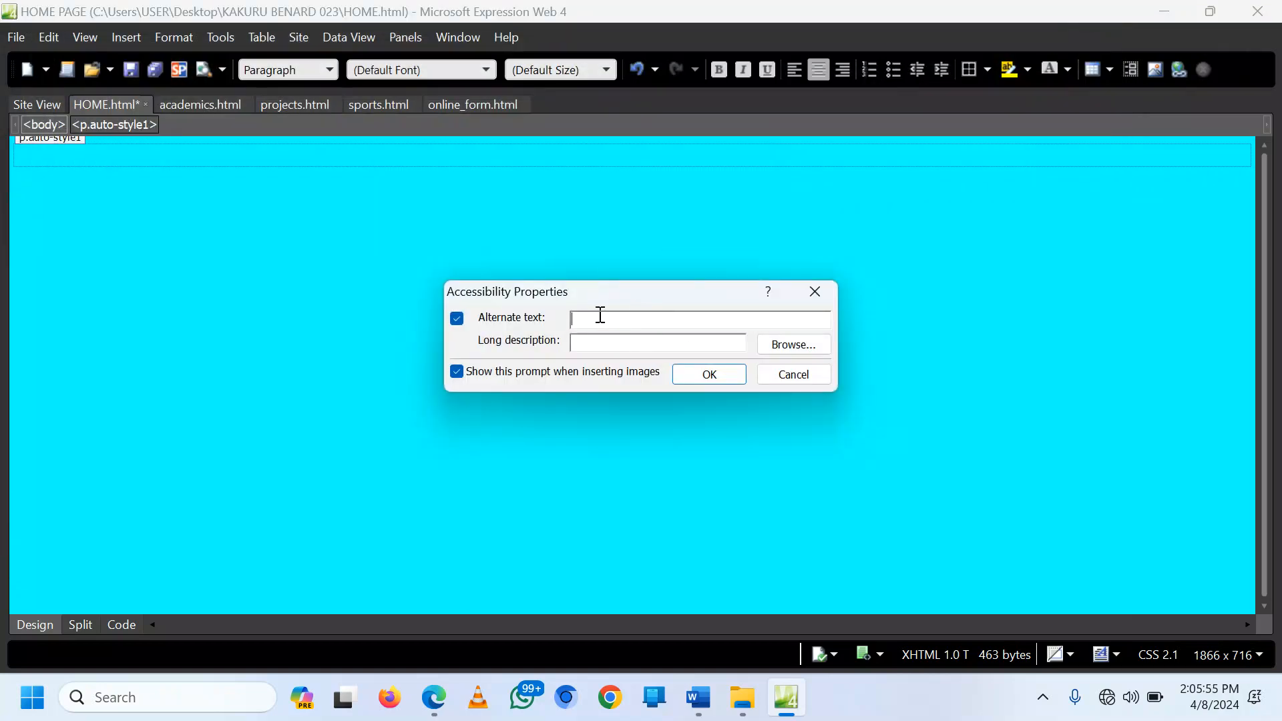
pyautogui.write('LOGO')
pyautogui.click(696, 375)
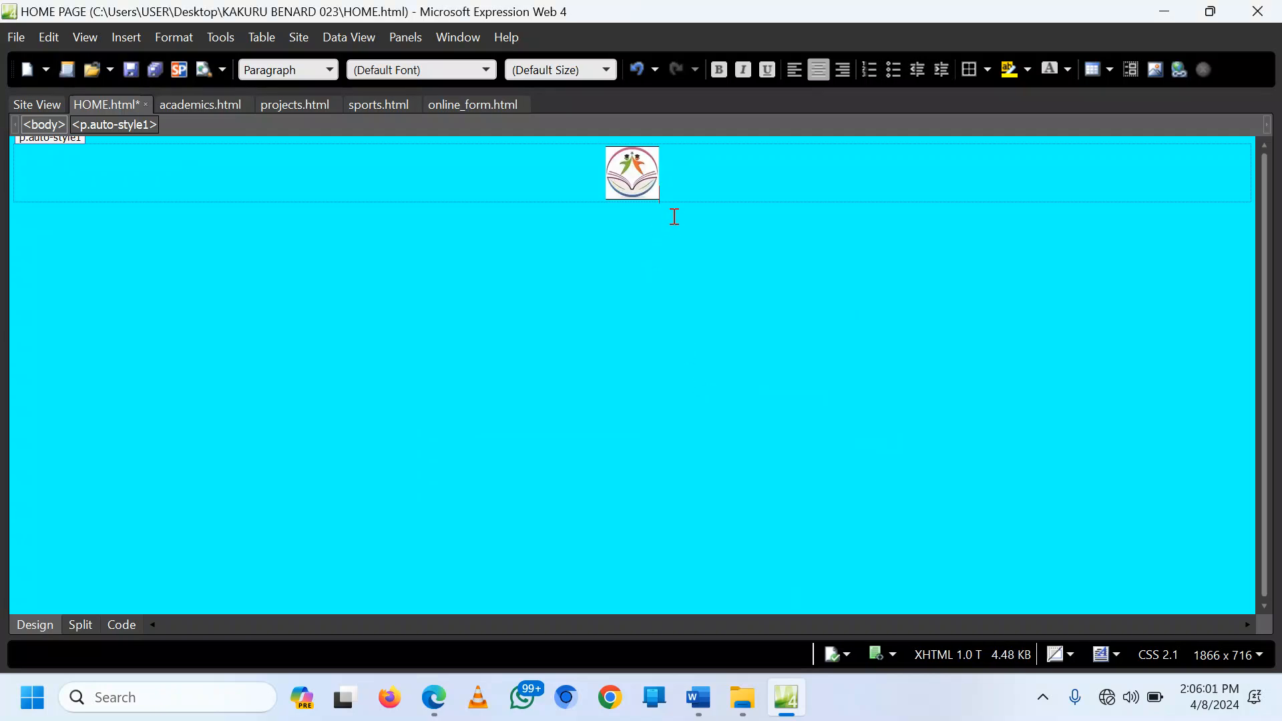
# Step: Add the heading EXCEL SECONDARY SCHOOL below the logo, sized xx-large and bold
pyautogui.press('Return')
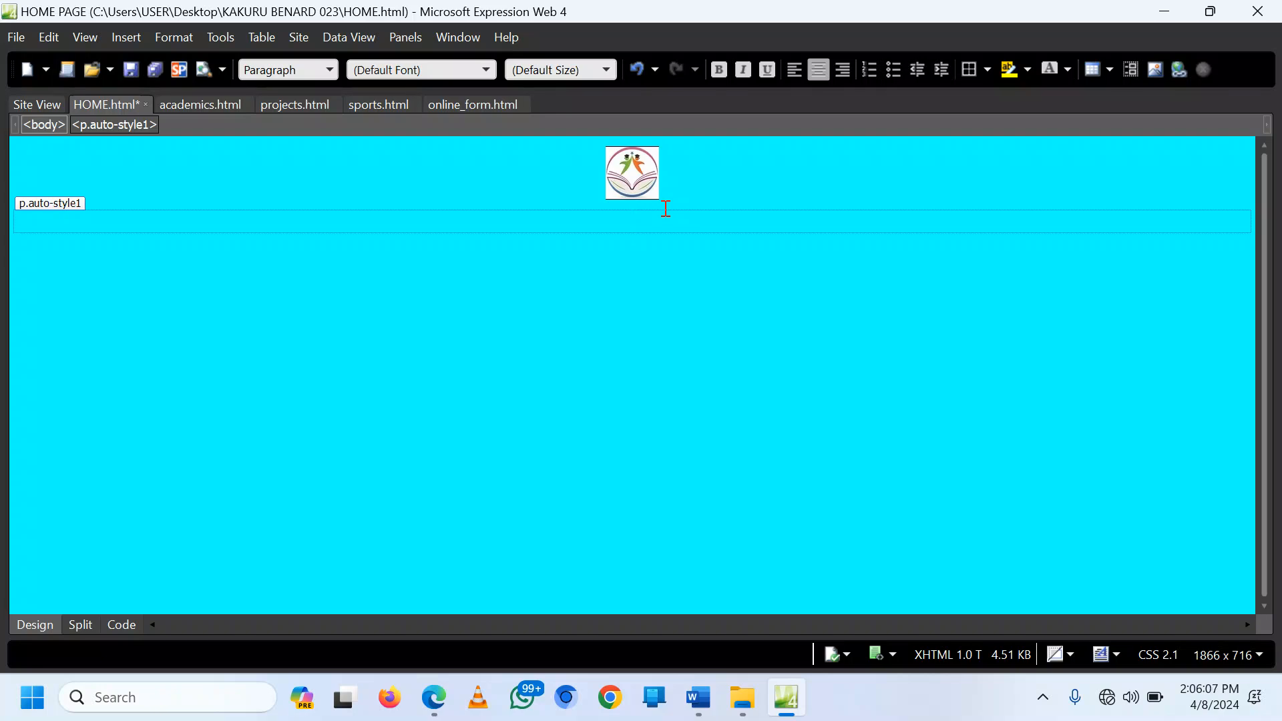
pyautogui.write('EXCEL SECONDARY ')
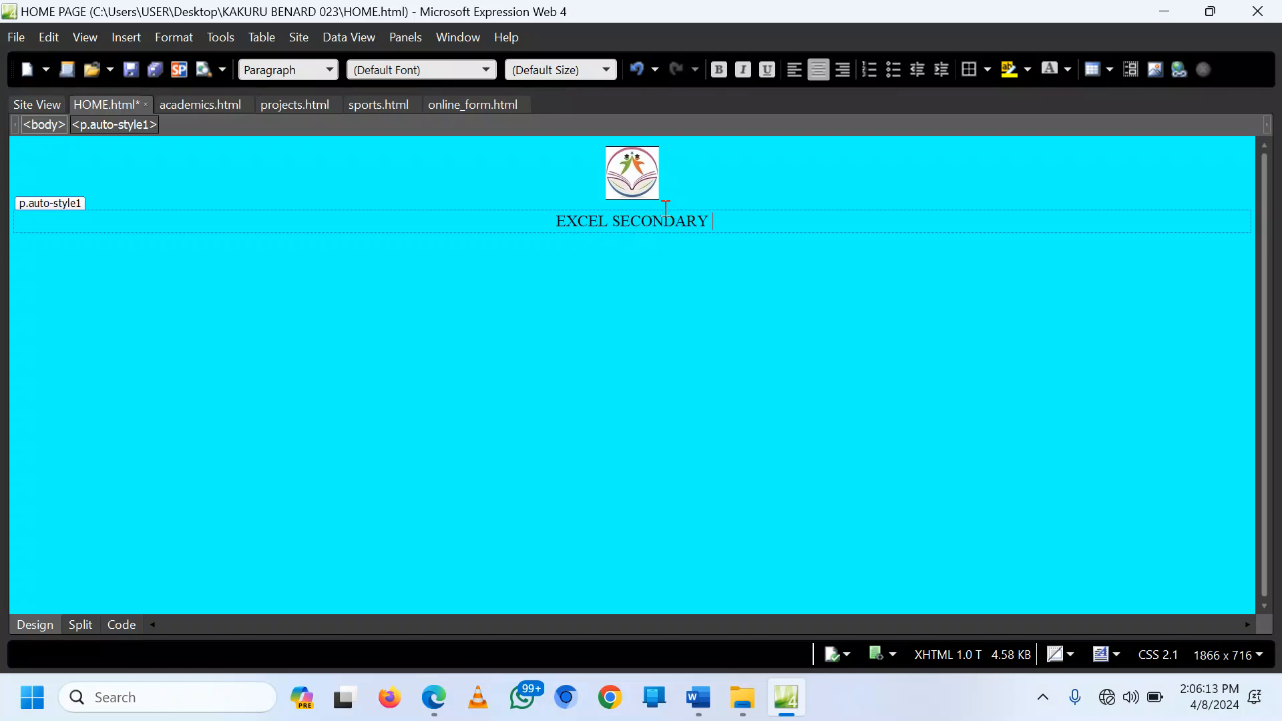
pyautogui.write('SCHOOL')
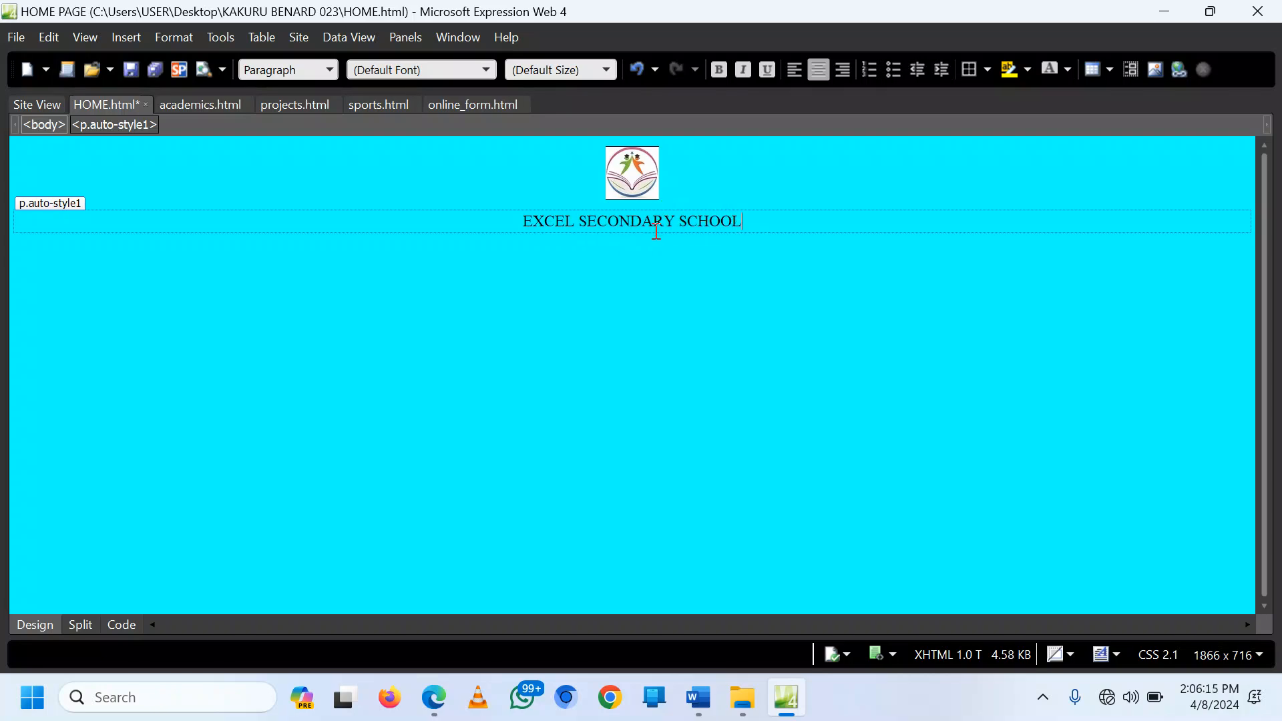
pyautogui.tripleClick(656, 231)
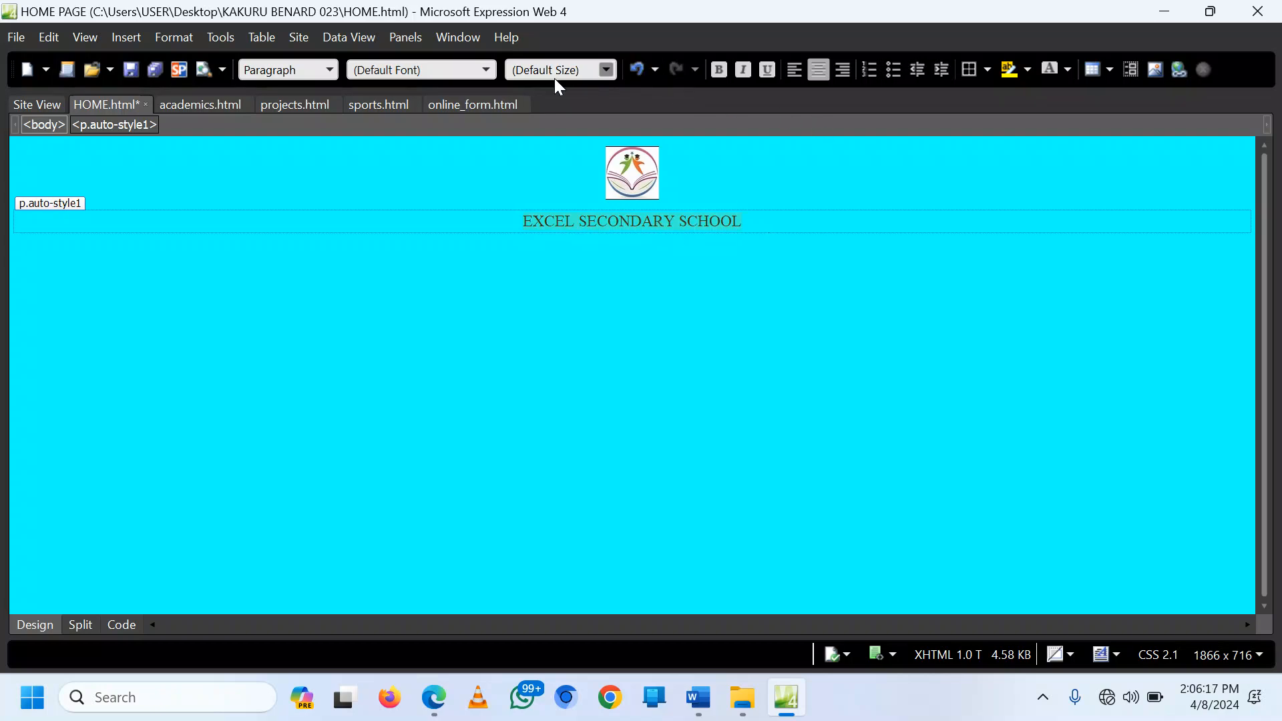
pyautogui.click(606, 70)
pyautogui.click(572, 237)
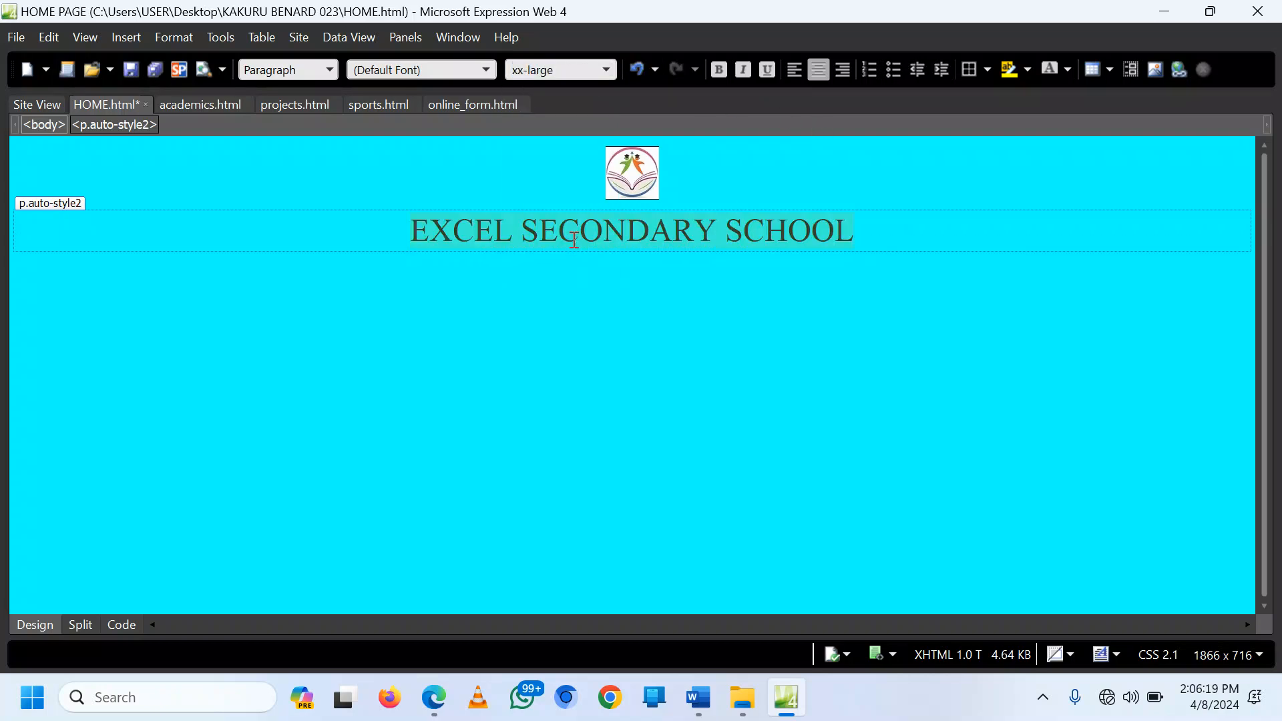
pyautogui.click(715, 71)
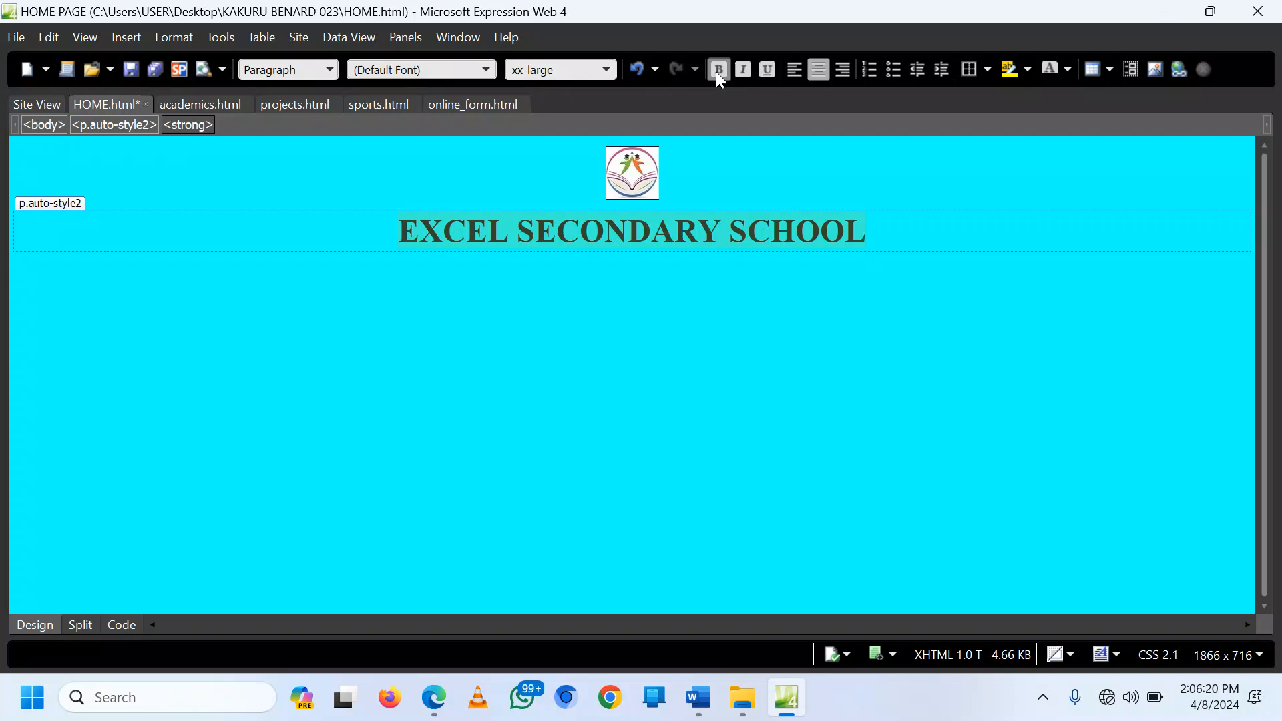
# Step: Set the heading font to Impact and start a new paragraph beneath it
pyautogui.click(486, 70)
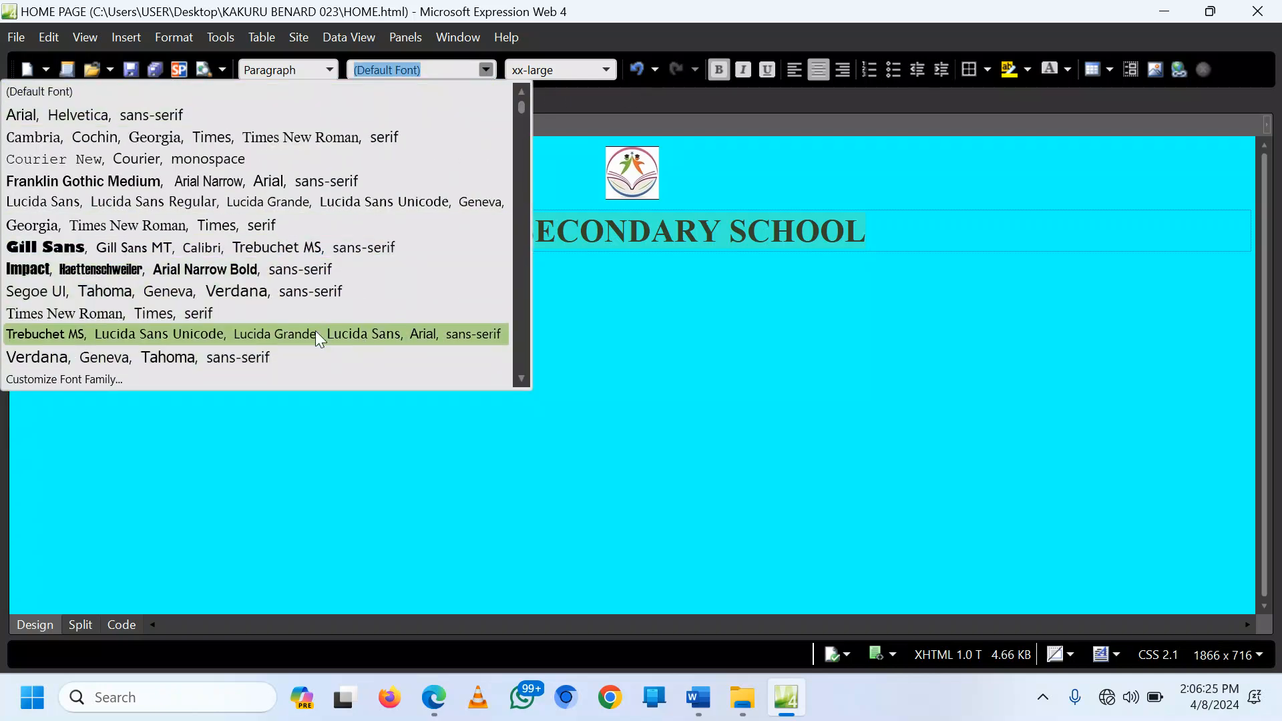
pyautogui.click(278, 267)
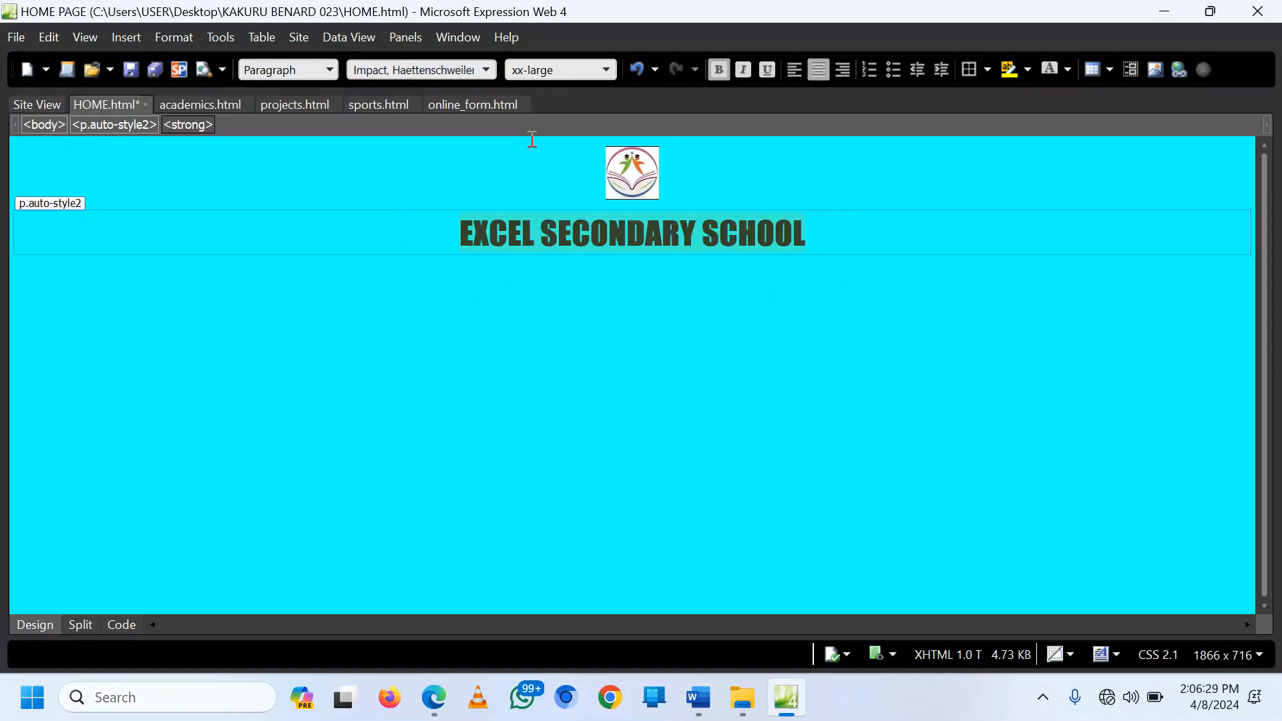
pyautogui.click(491, 75)
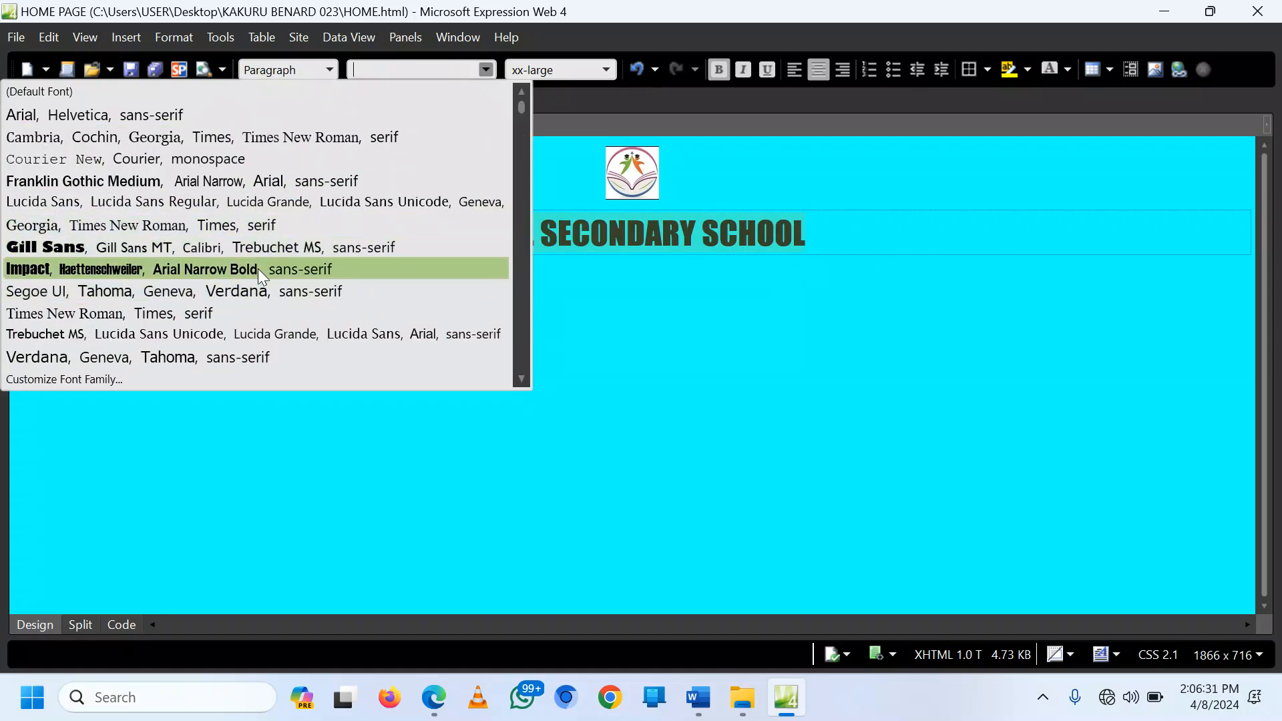
pyautogui.click(1280, 3)
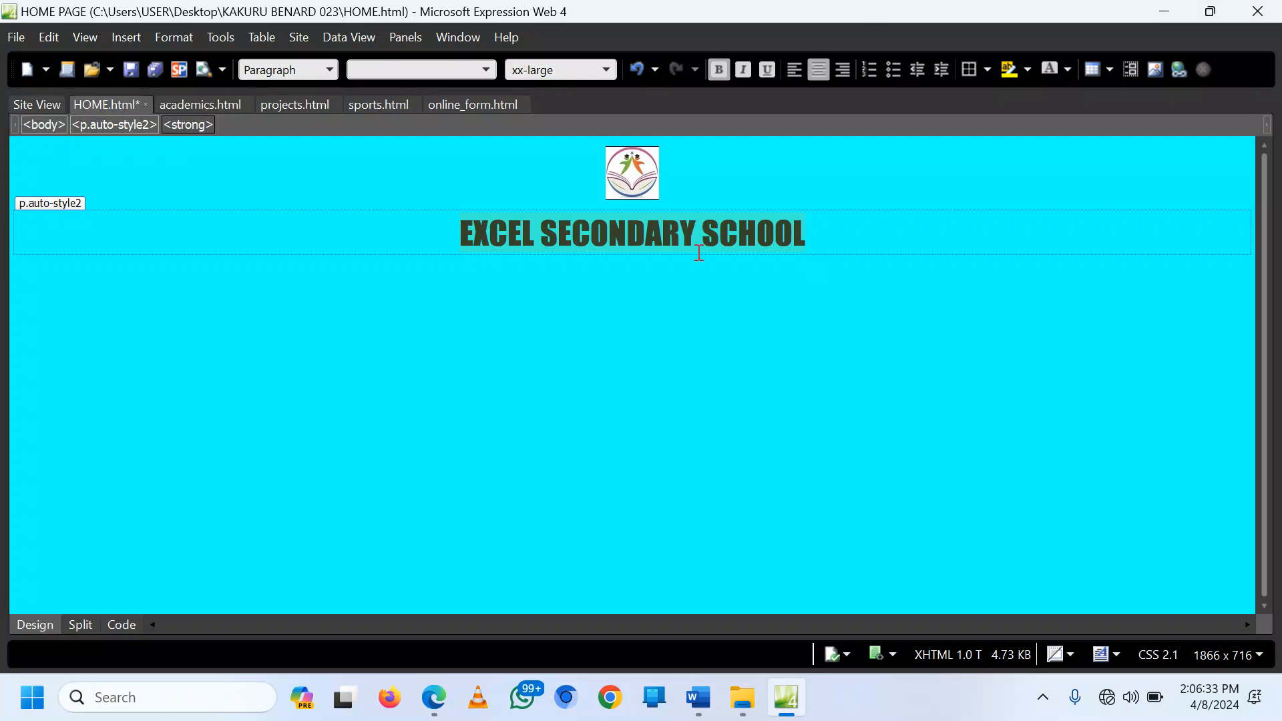
pyautogui.click(750, 284)
pyautogui.click(828, 230)
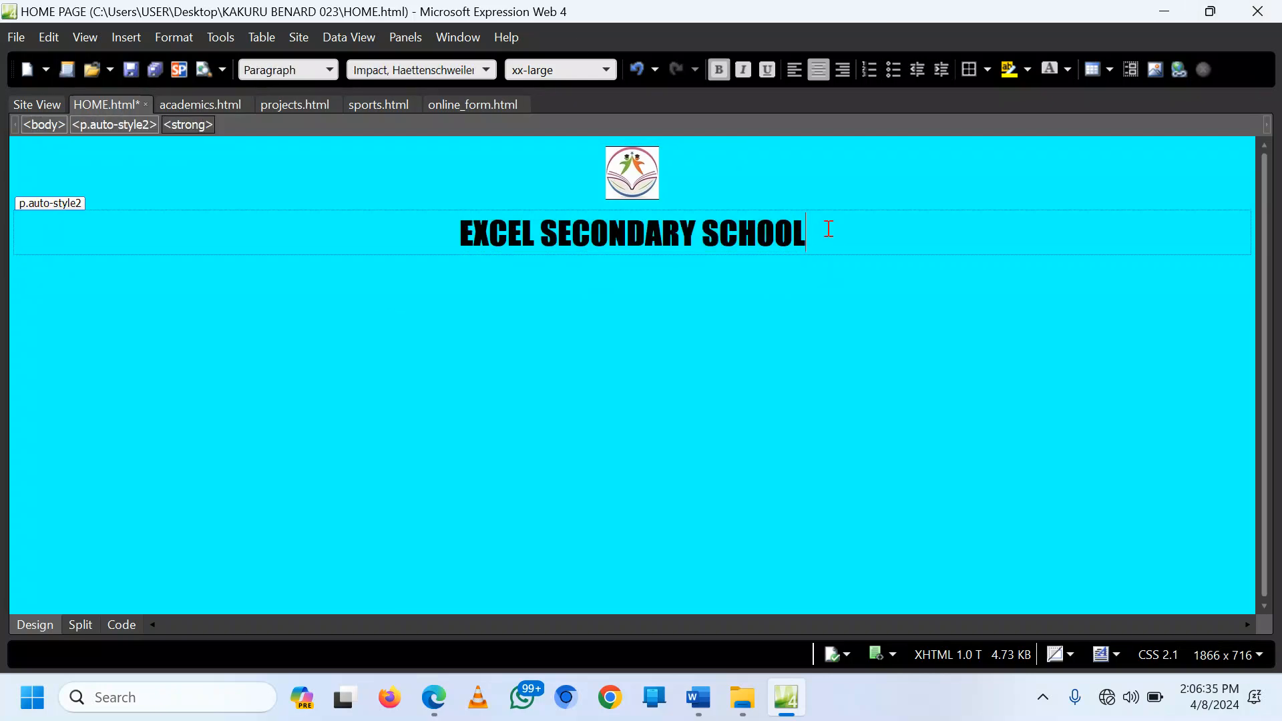
pyautogui.press('Return')
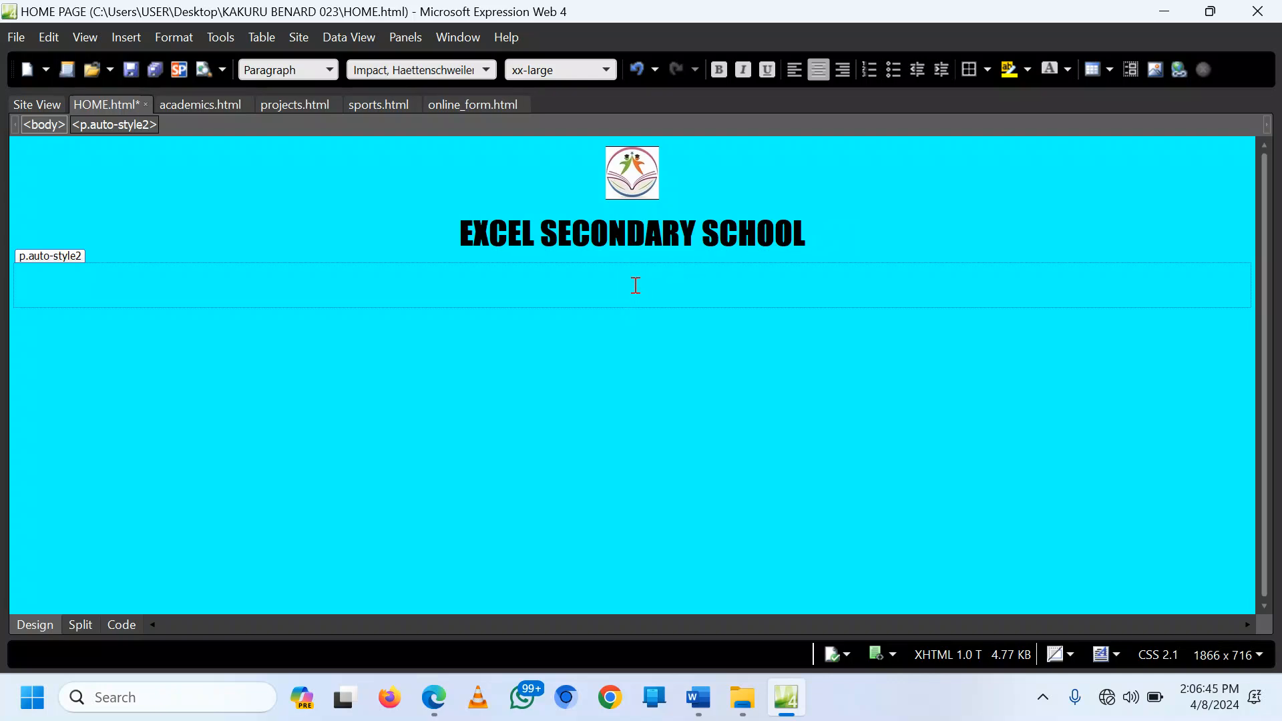
# Step: Set up a new table with 1 row, 5 columns, centre alignment and 60% width
pyautogui.click(261, 38)
pyautogui.click(244, 65)
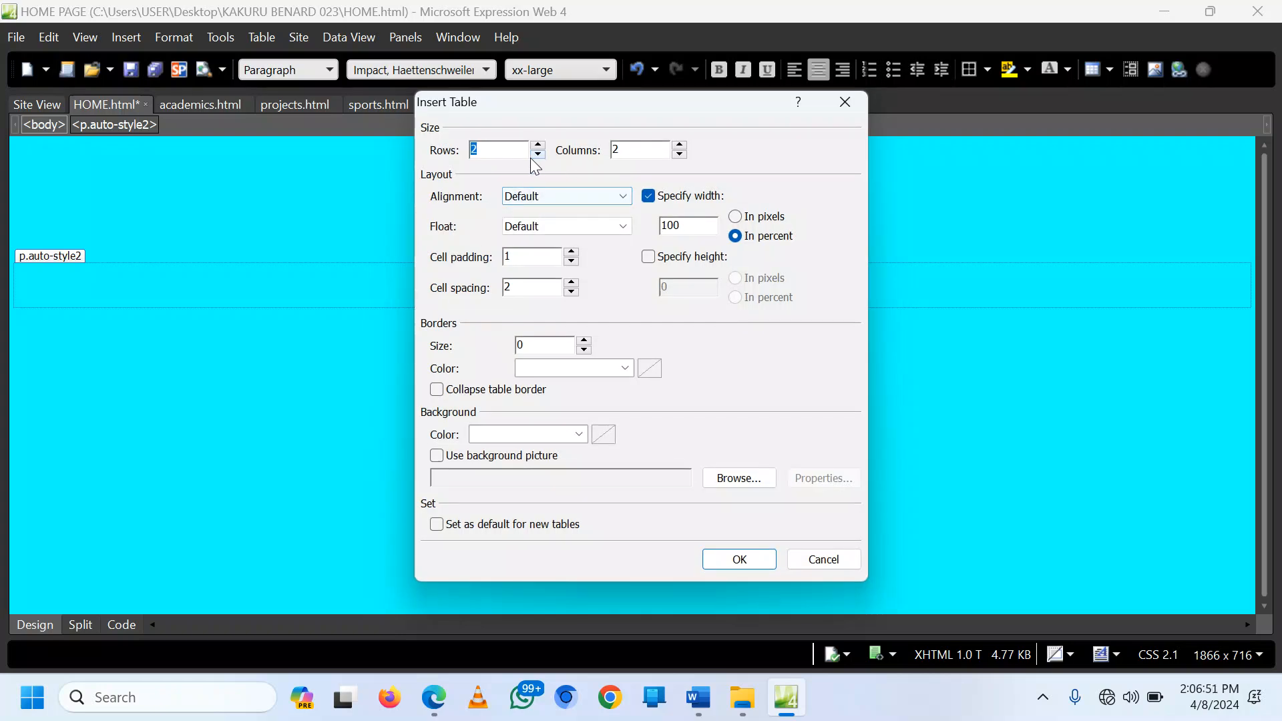
pyautogui.click(538, 154)
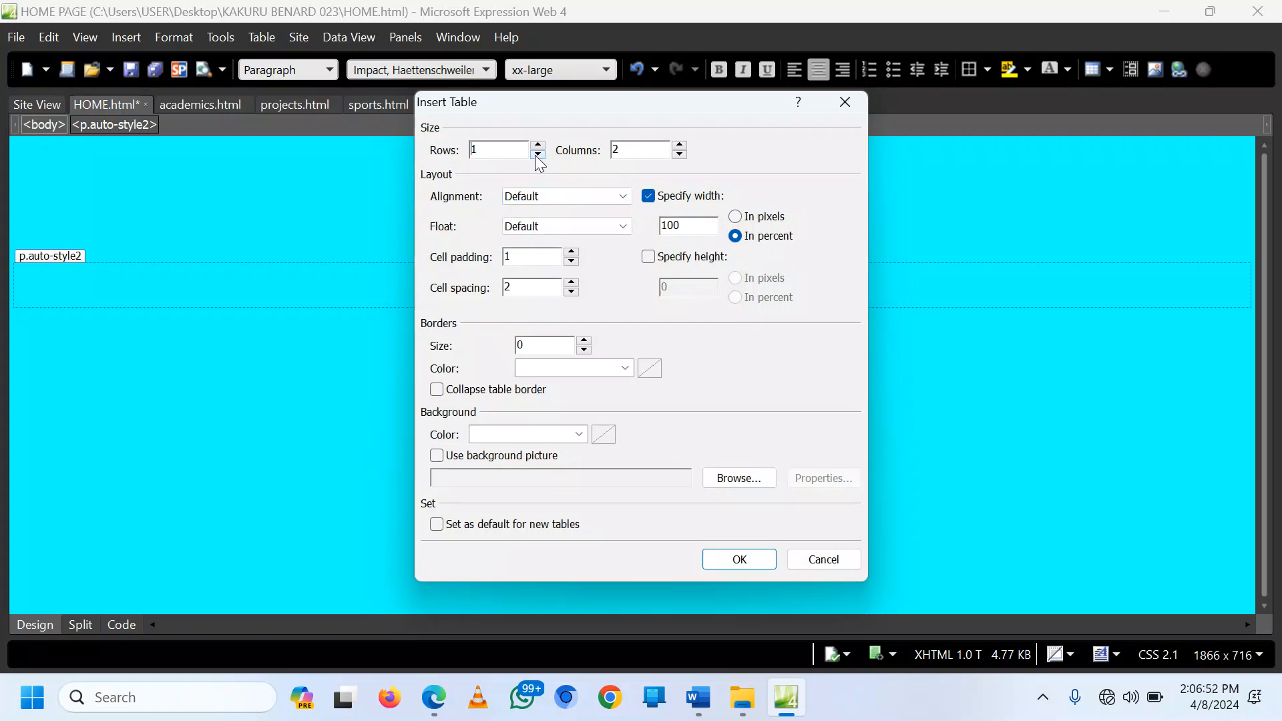
pyautogui.click(681, 146)
pyautogui.click(681, 147)
pyautogui.click(621, 196)
pyautogui.click(564, 250)
pyautogui.moveTo(693, 226); pyautogui.dragTo(653, 226)
pyautogui.write('60')
# Step: Give the table a size 4 green border and a grey background, and insert it
pyautogui.click(584, 340)
pyautogui.click(584, 341)
pyautogui.click(584, 341)
pyautogui.click(584, 340)
pyautogui.click(625, 367)
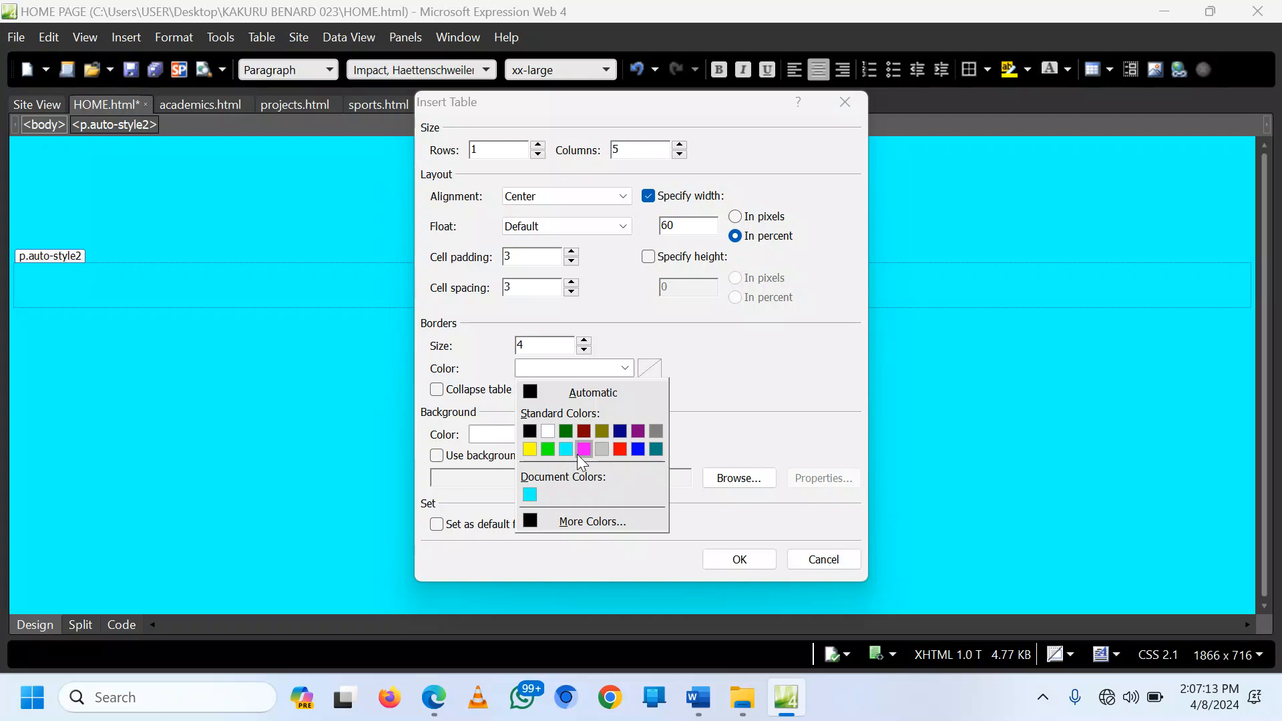
pyautogui.click(548, 449)
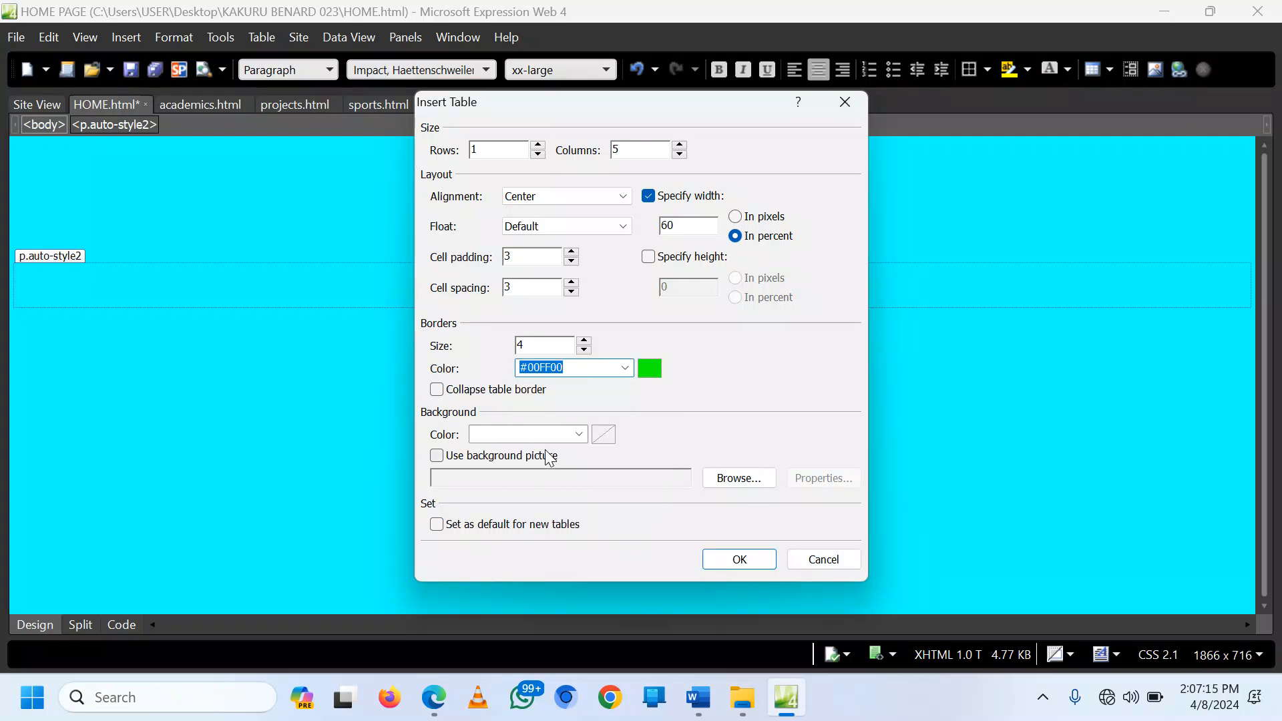
pyautogui.click(579, 435)
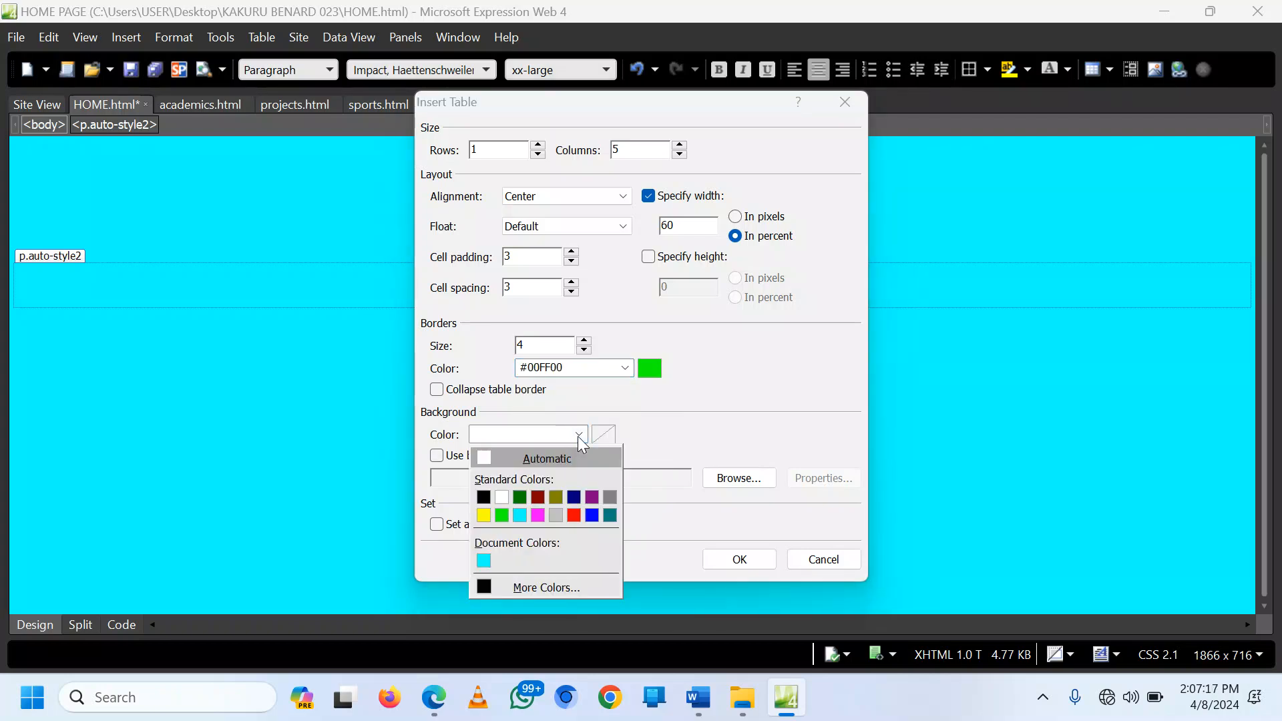
pyautogui.click(612, 499)
pyautogui.click(741, 558)
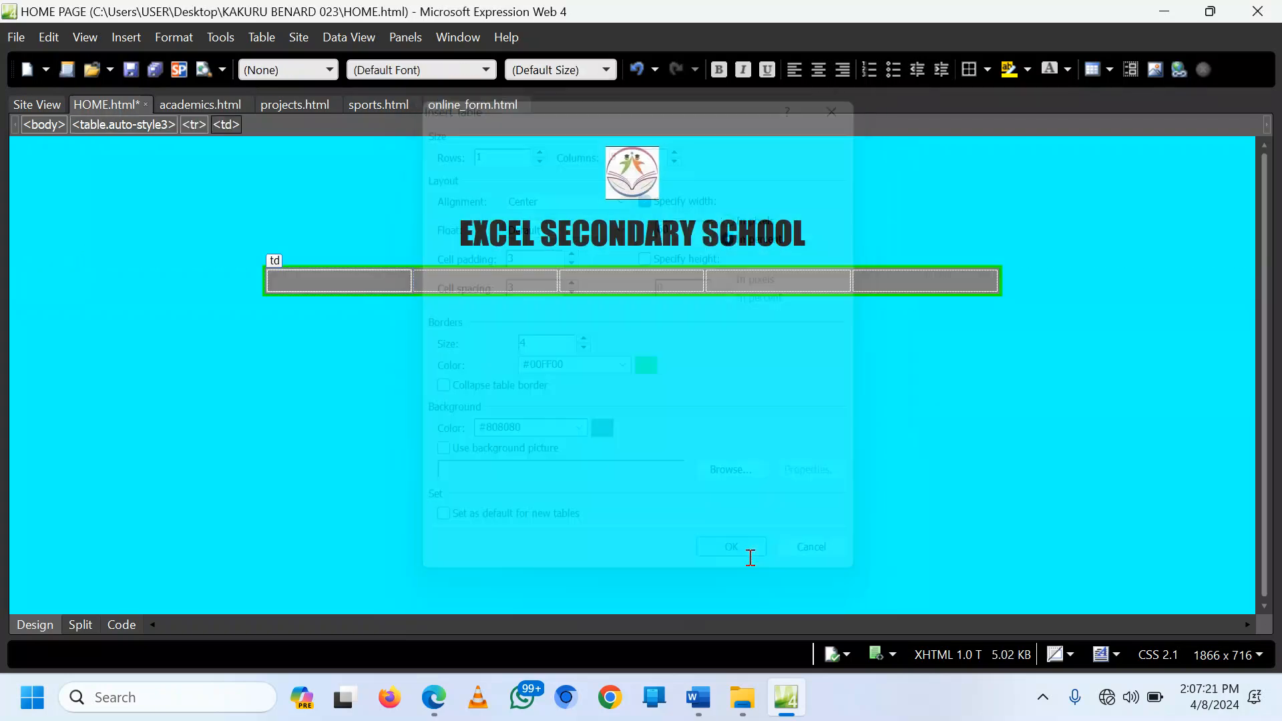
# Step: Type HOME PAGE, ACADEMICS, PROJECTS, SPORTS and ONLINE FORM into the five table cells
pyautogui.click(1055, 286)
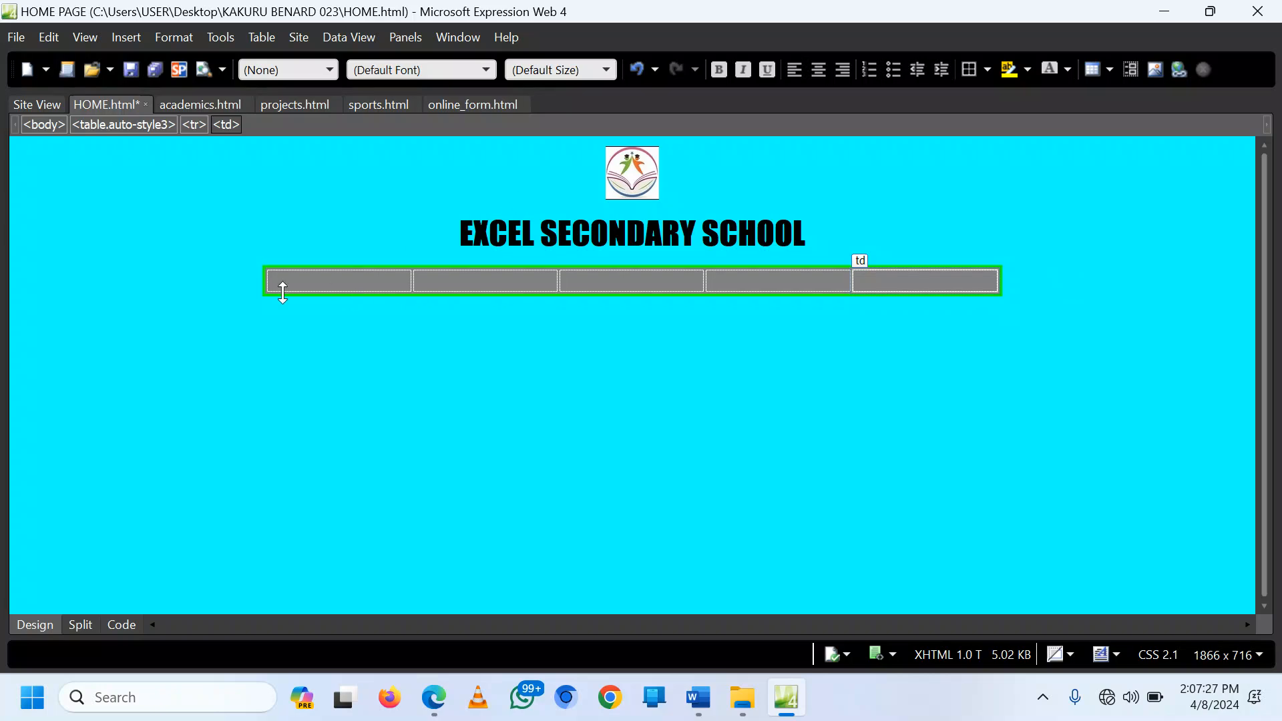
pyautogui.click(332, 281)
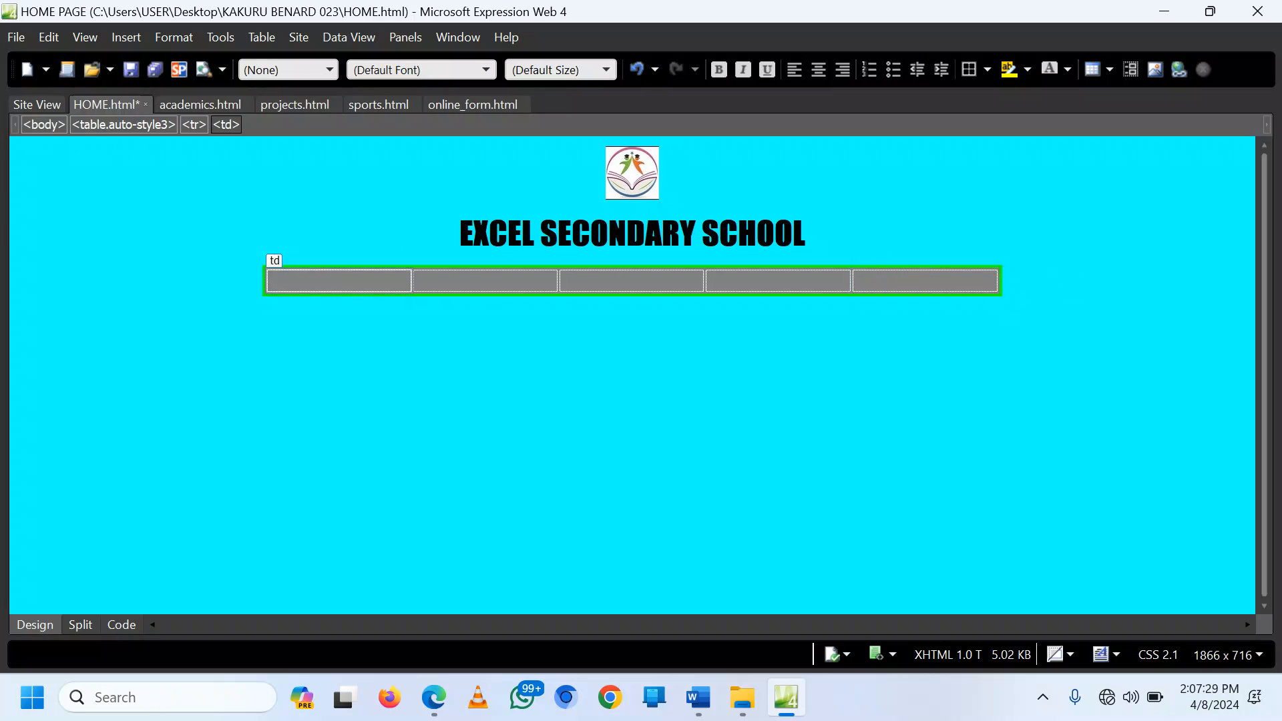
pyautogui.write('HOME PAGE')
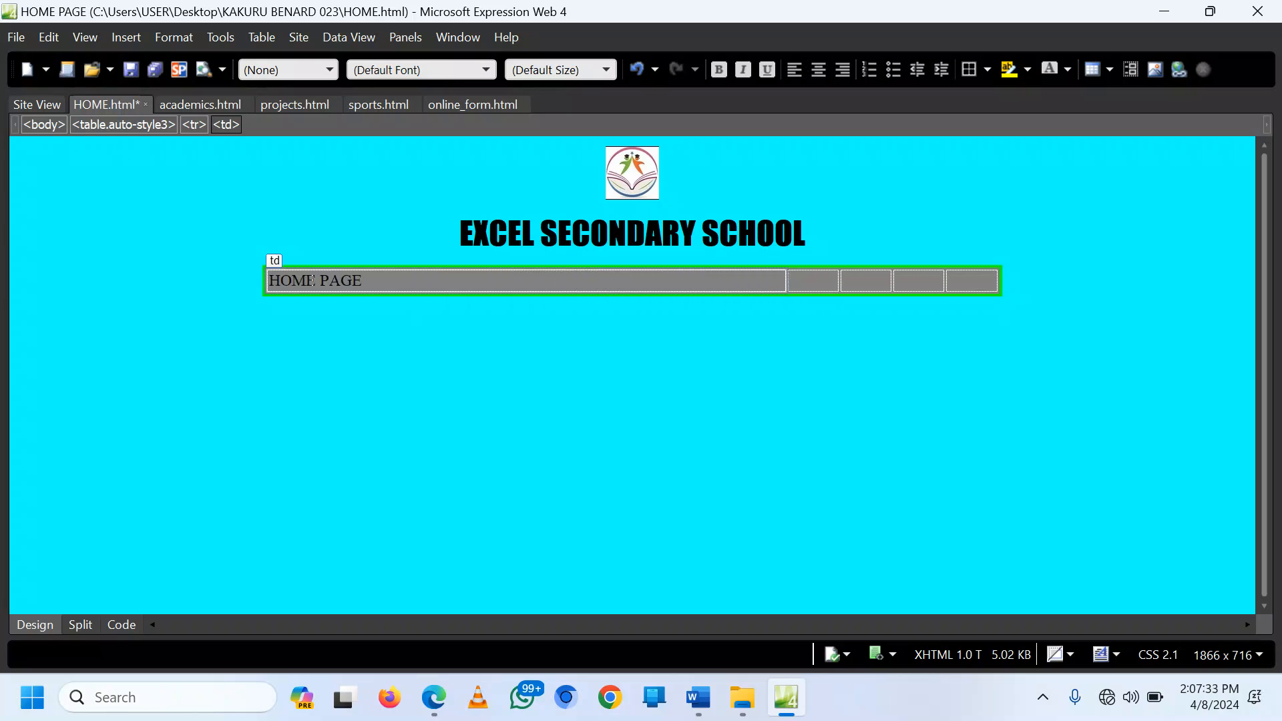
pyautogui.click(812, 281)
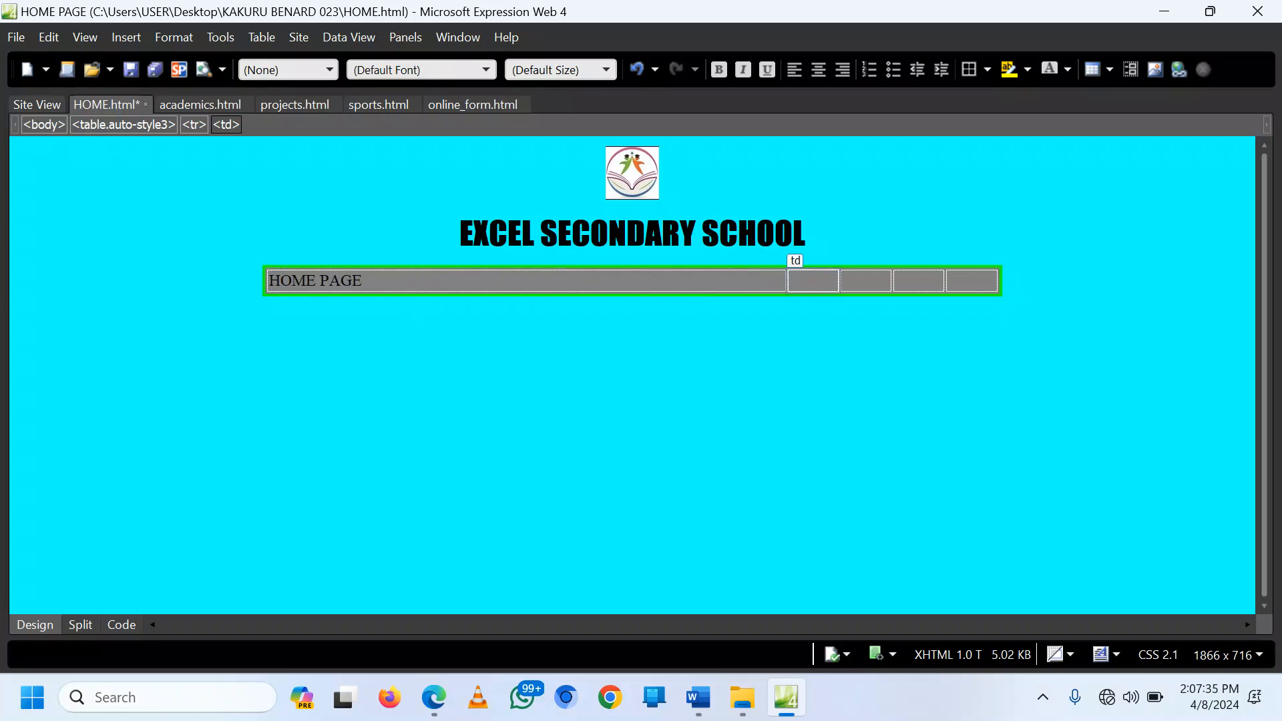
pyautogui.write('ACADEMICS')
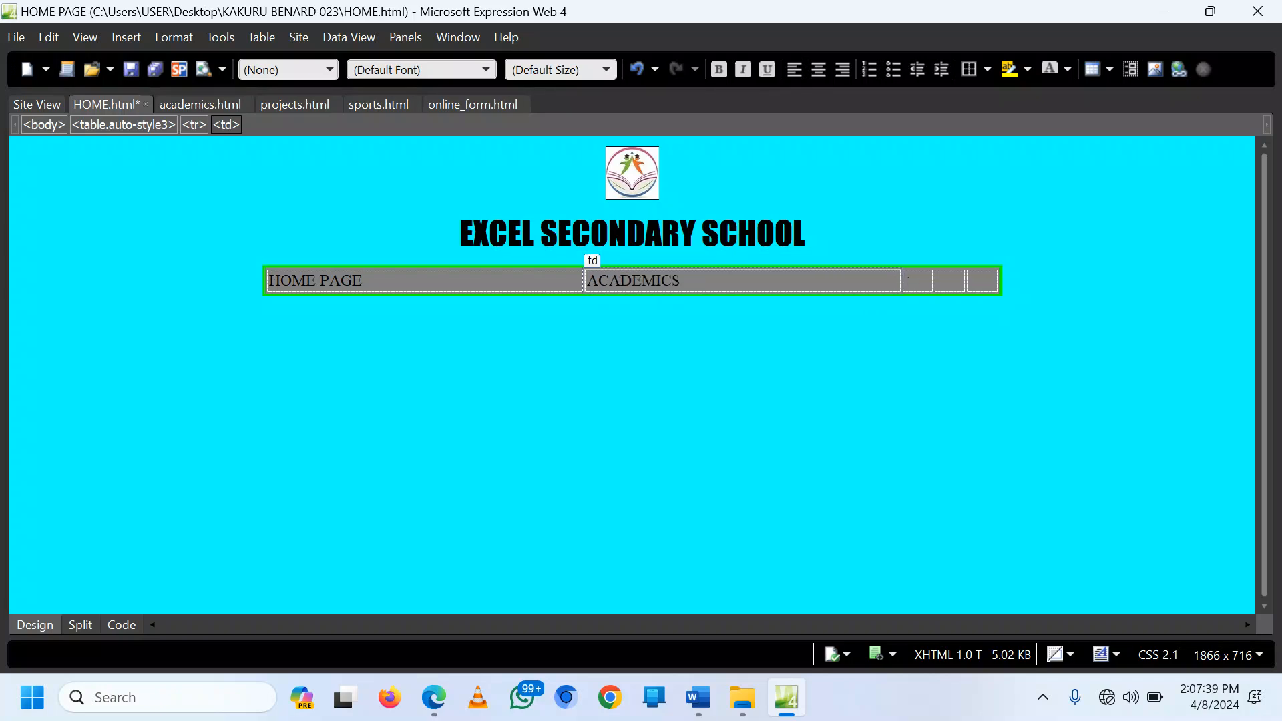
pyautogui.click(912, 291)
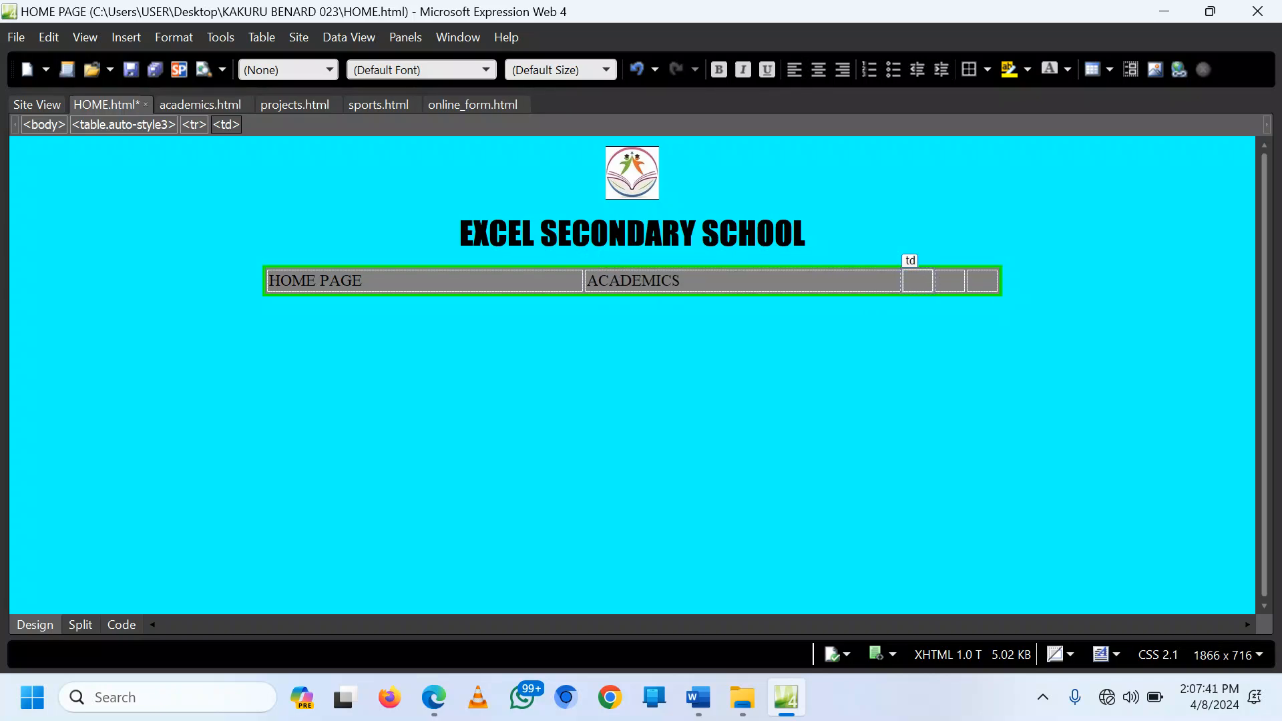
pyautogui.write('PROJECTS')
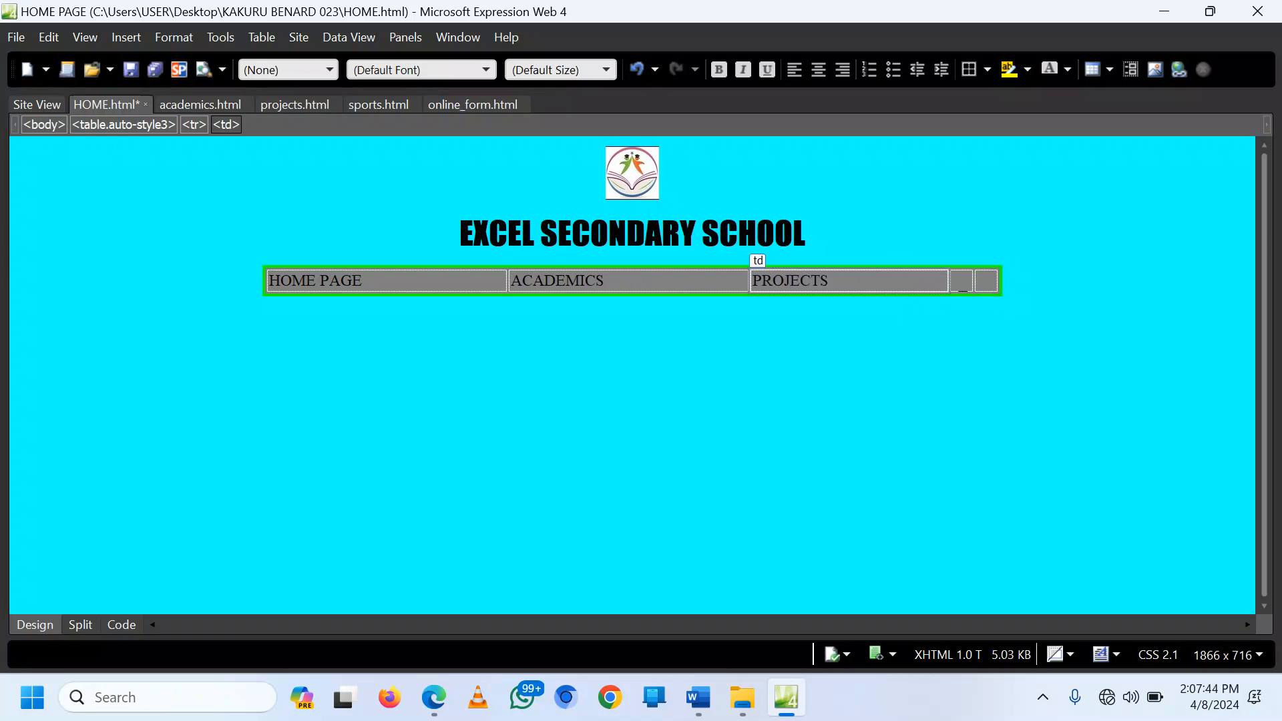
pyautogui.click(962, 284)
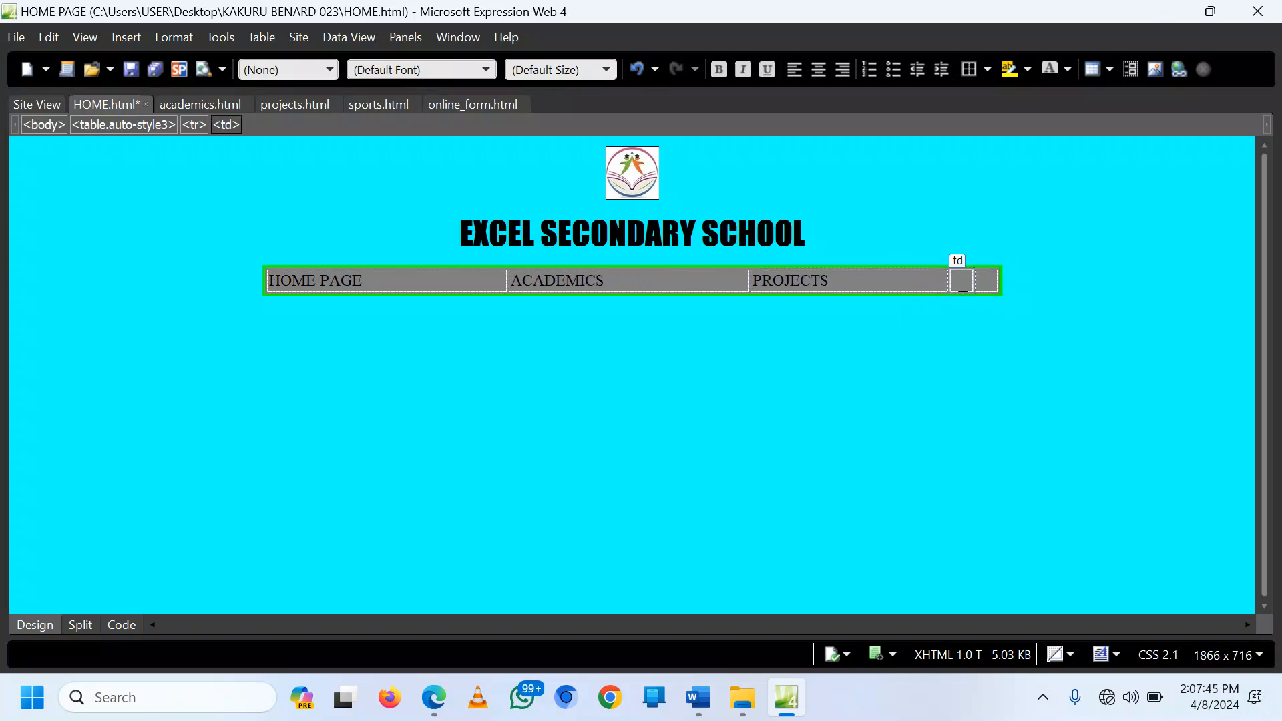
pyautogui.write('SPORTS')
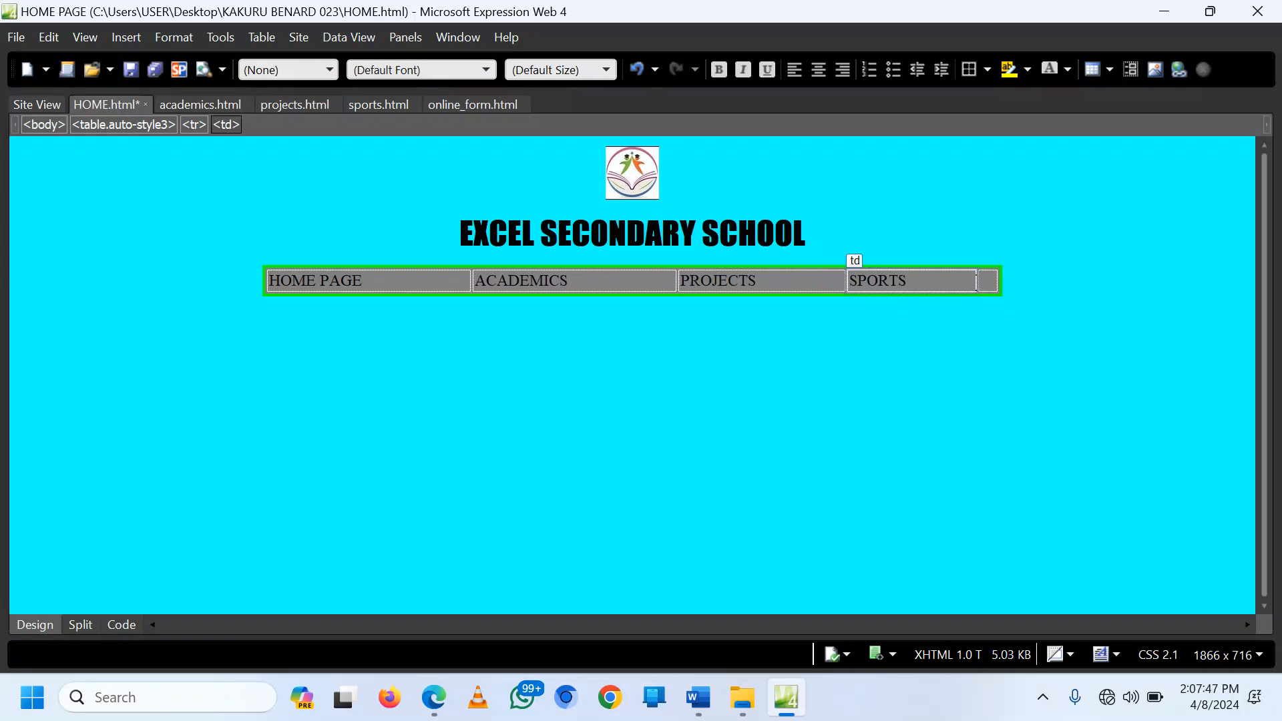
pyautogui.click(988, 281)
pyautogui.write('ON')
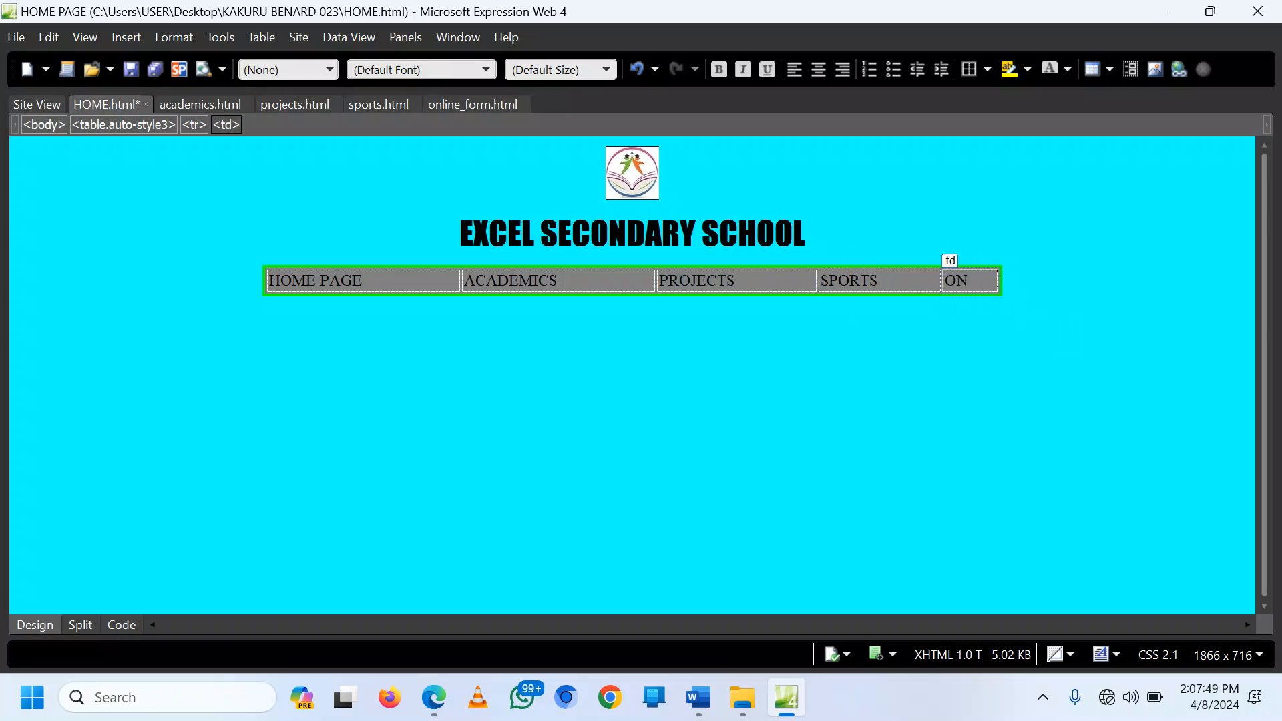
pyautogui.write('LINE FORM')
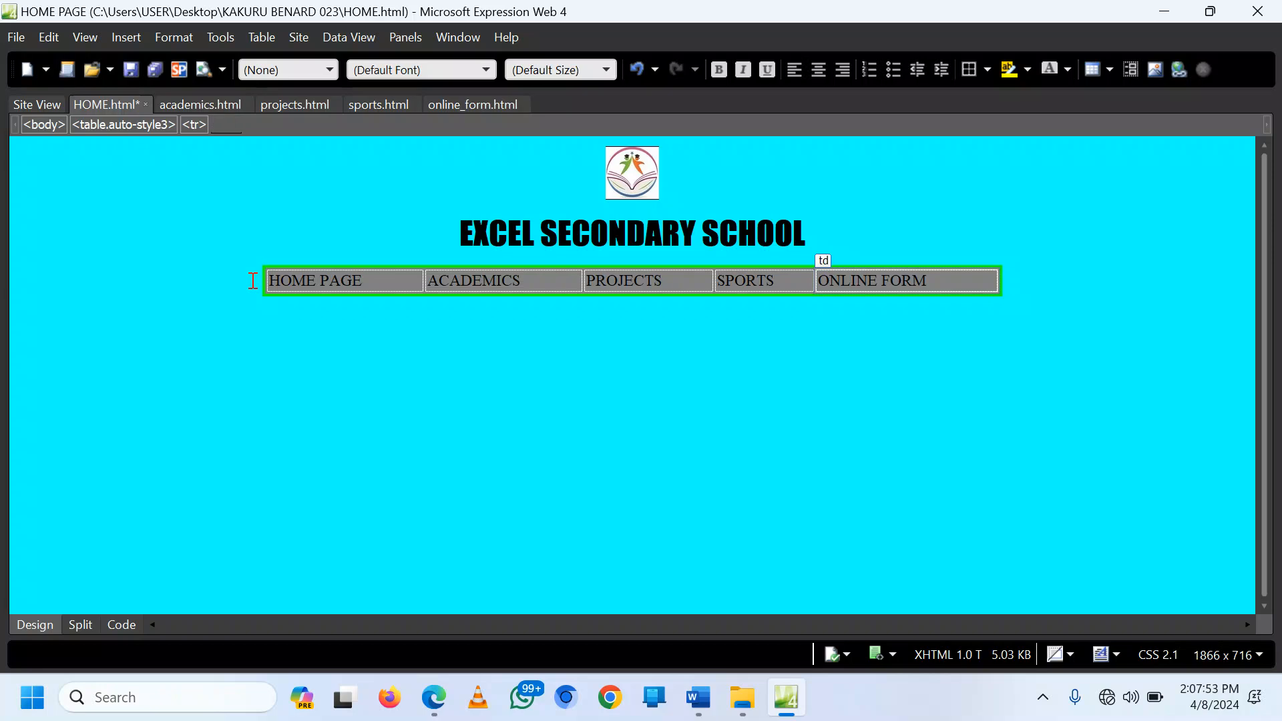
# Step: Make the navigation labels centred, bold and large (18 pt)
pyautogui.moveTo(252, 280); pyautogui.dragTo(975, 282)
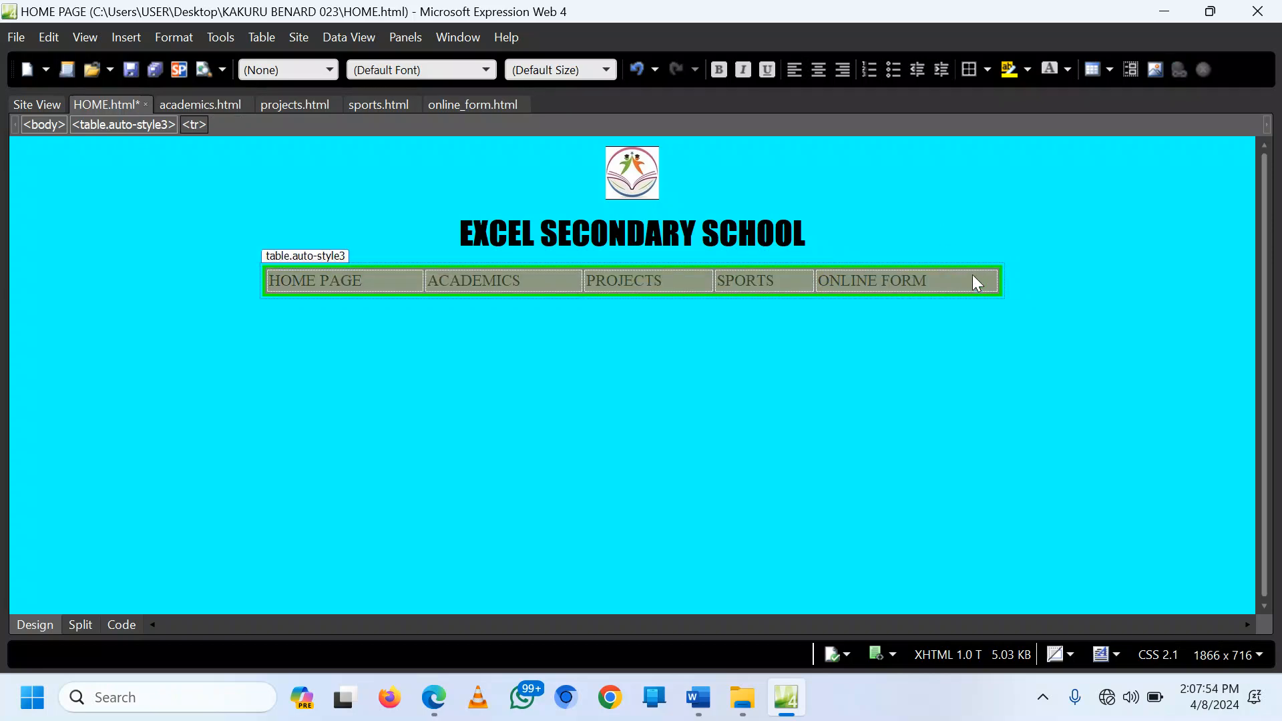
pyautogui.click(818, 70)
pyautogui.click(718, 69)
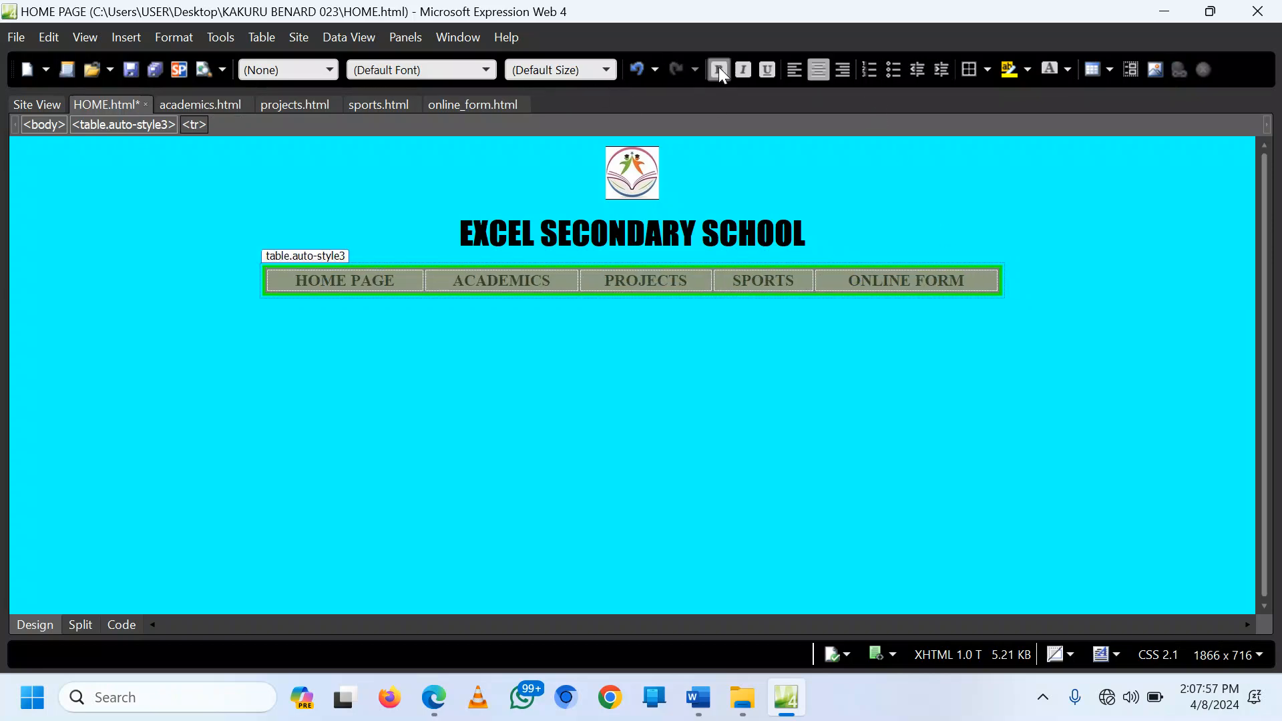
pyautogui.click(608, 68)
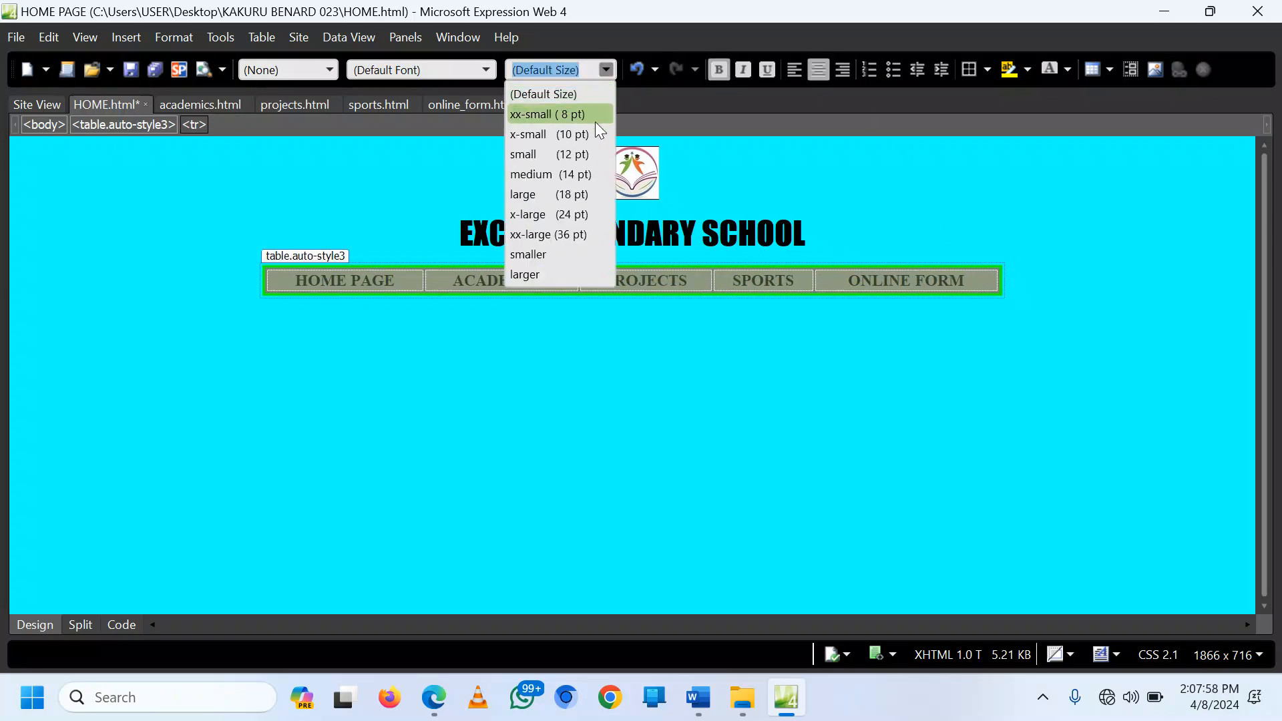
pyautogui.click(578, 195)
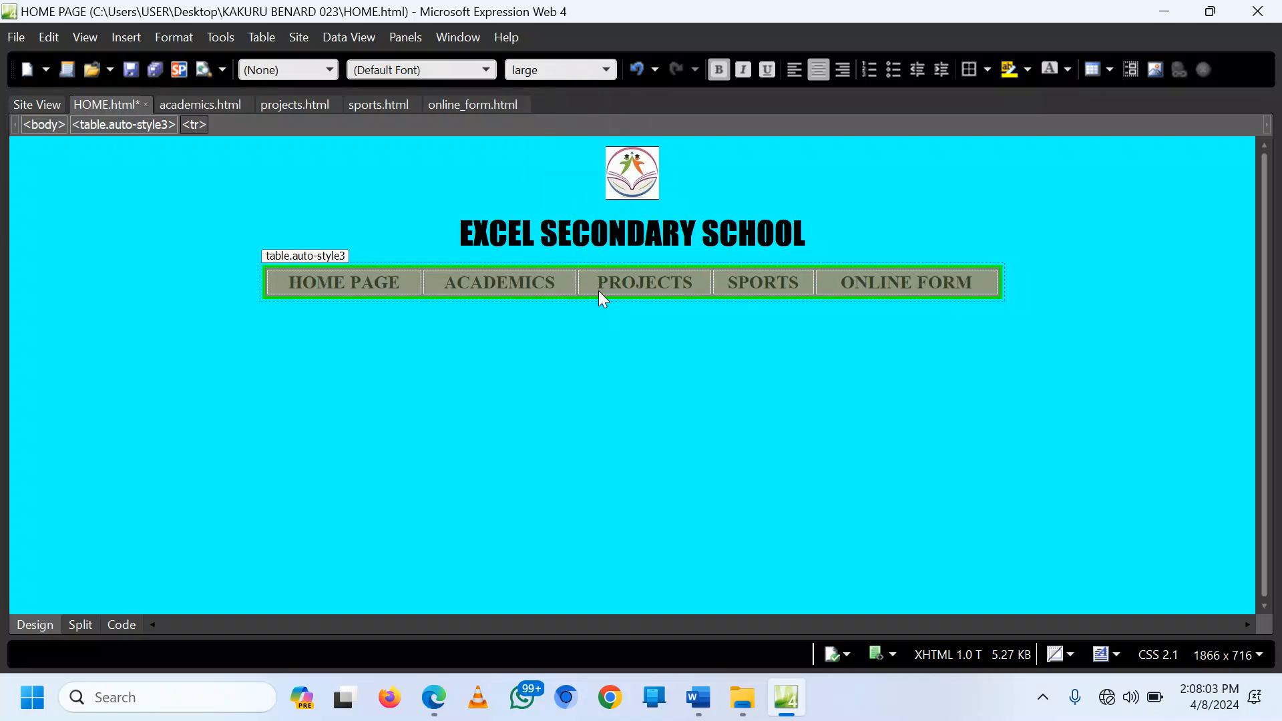
# Step: Narrow the navigation table to 50% width and remove the extra line from the ONLINE FORM cell
pyautogui.rightClick(539, 285)
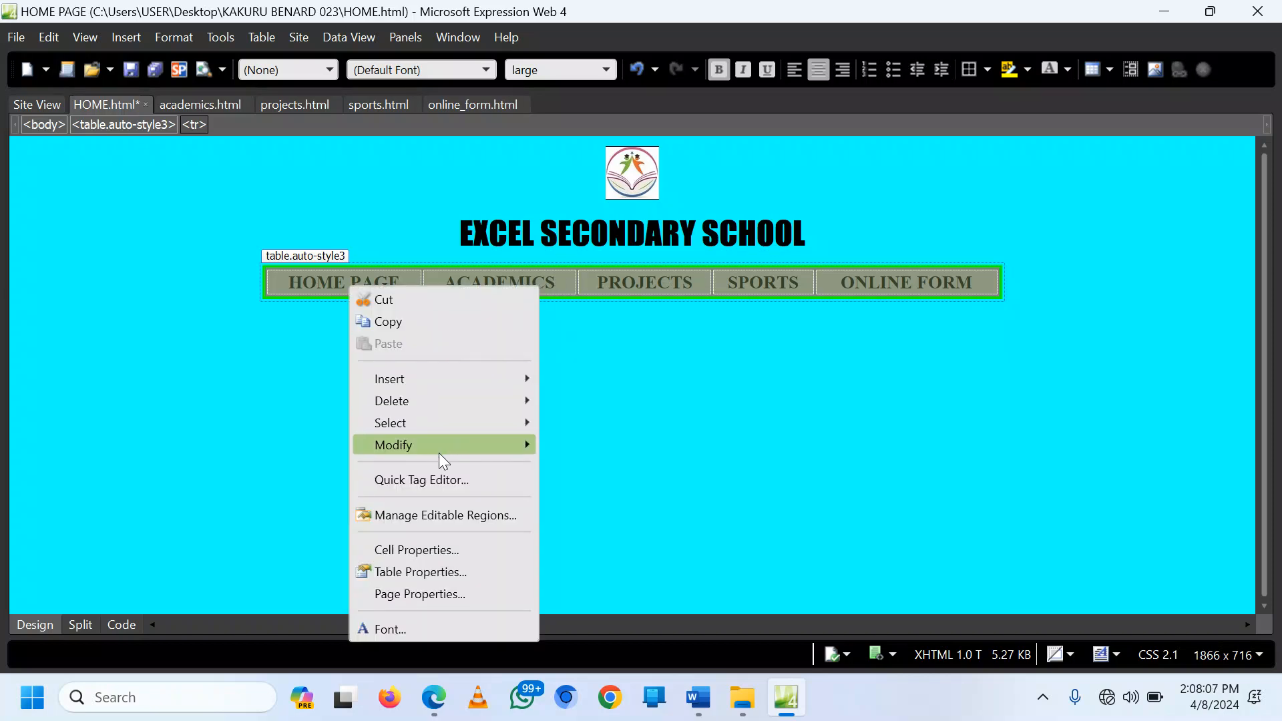
pyautogui.click(418, 575)
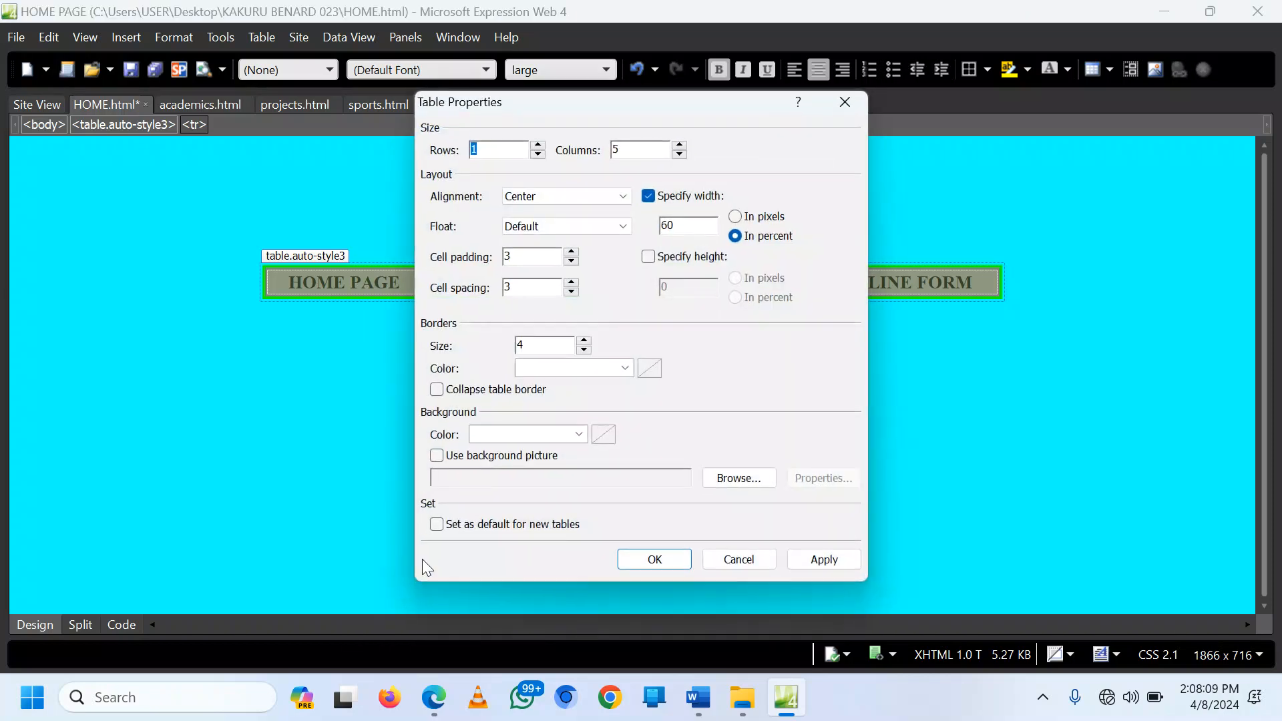
pyautogui.moveTo(666, 225); pyautogui.dragTo(658, 225)
pyautogui.click(657, 560)
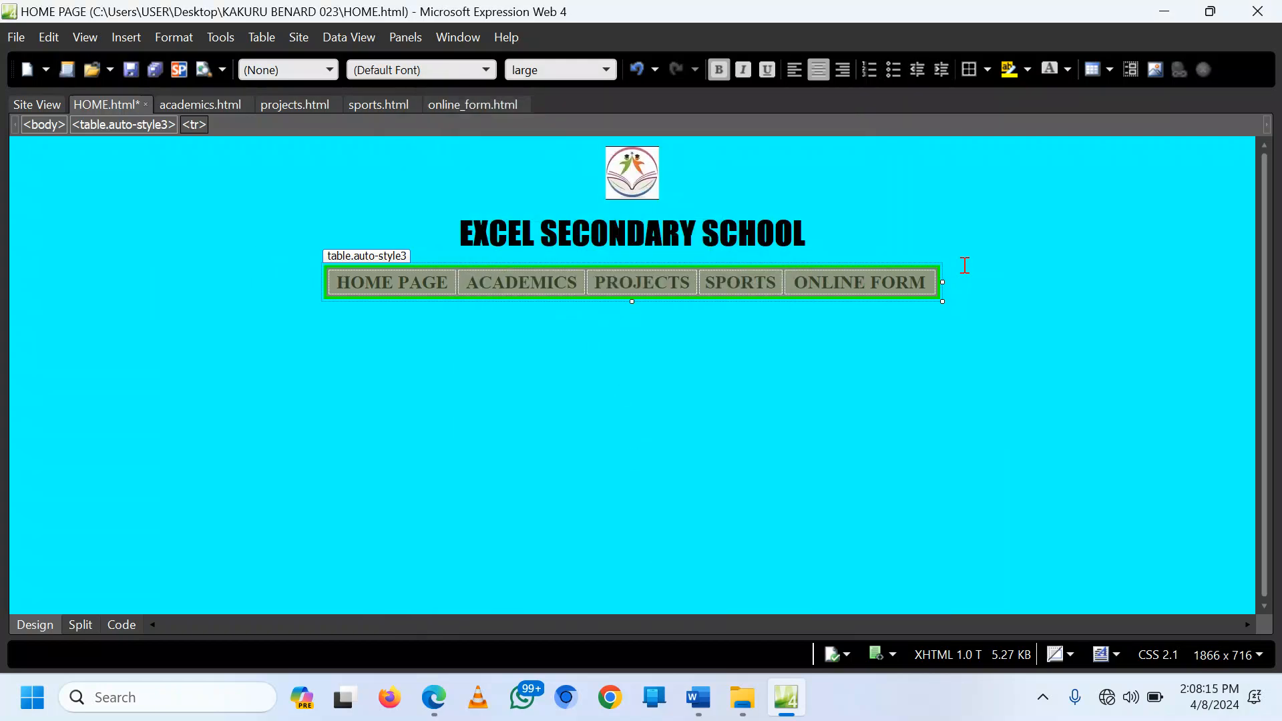
pyautogui.click(971, 277)
pyautogui.press('Return')
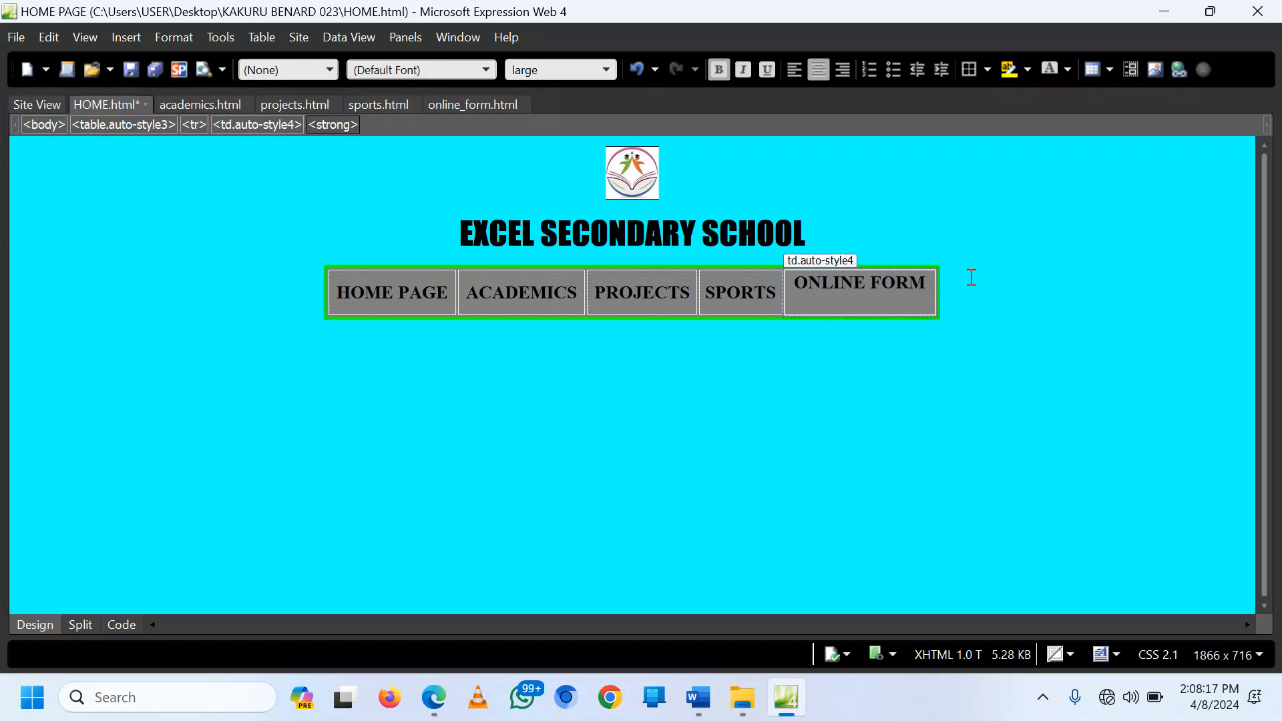
pyautogui.hotkey('ctrl', 'z')
pyautogui.click(849, 309)
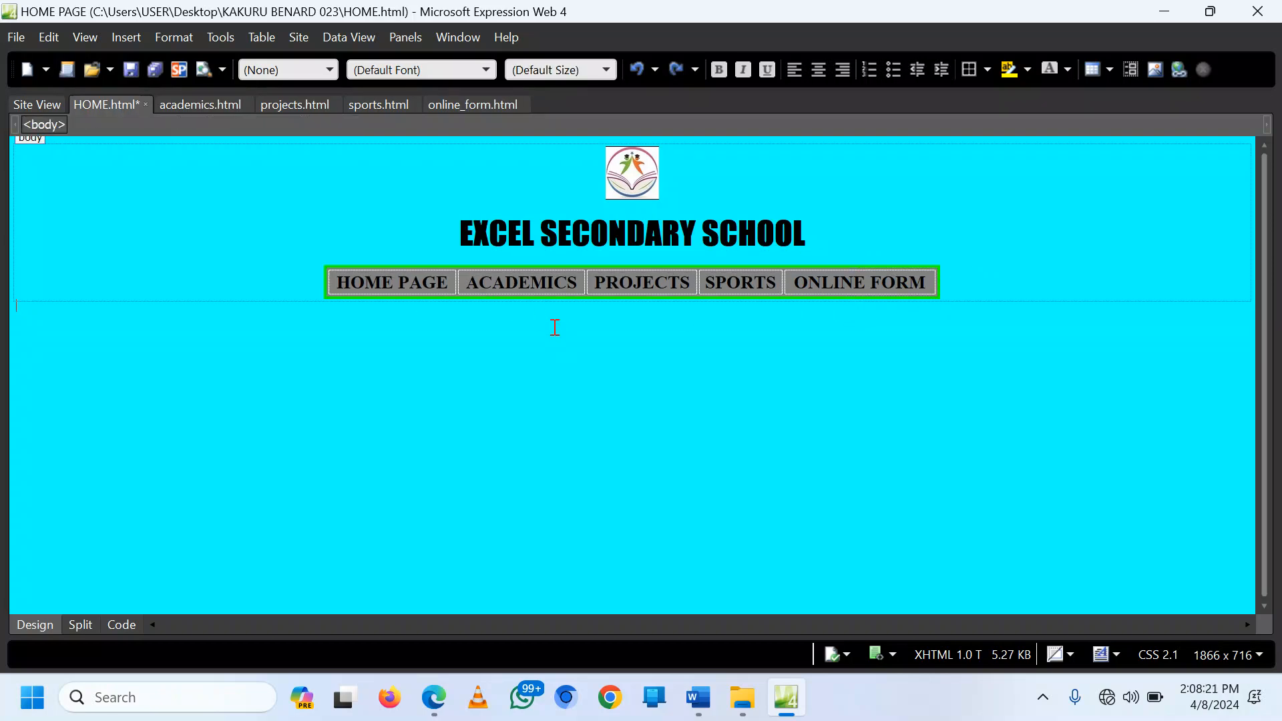
# Step: Link the HOME PAGE label to HOME.html
pyautogui.tripleClick(391, 284)
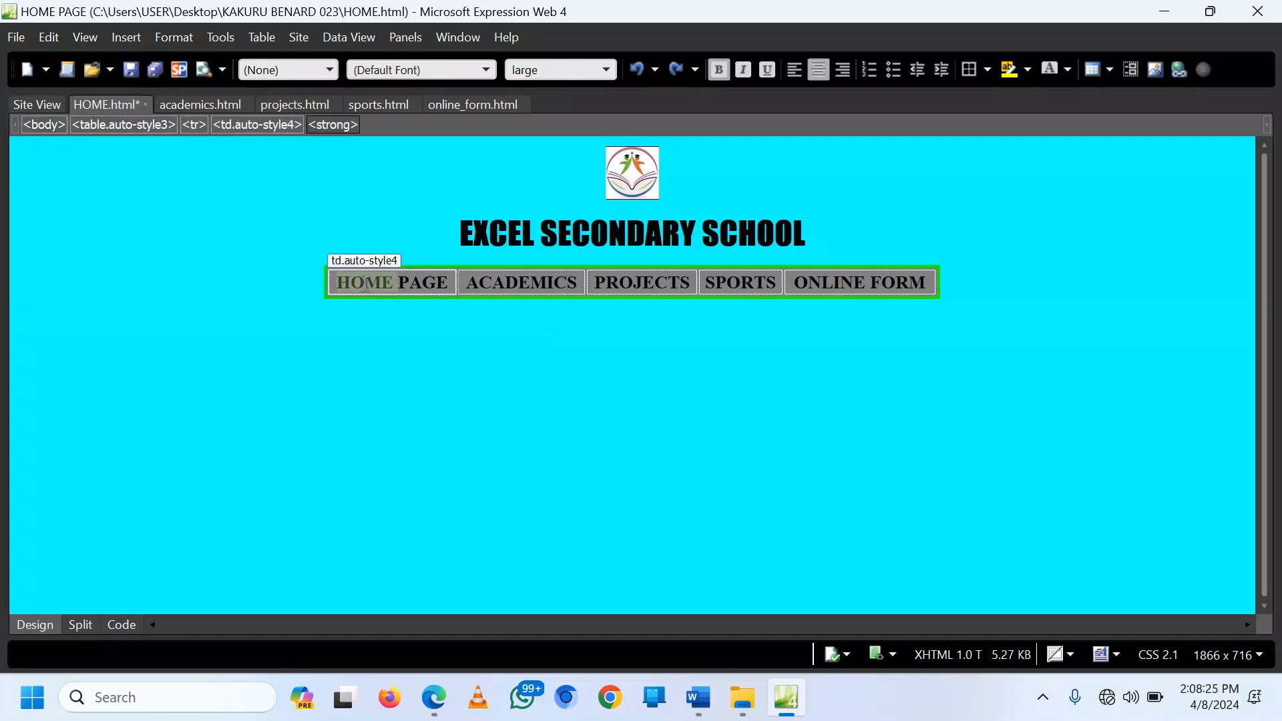
pyautogui.rightClick(392, 286)
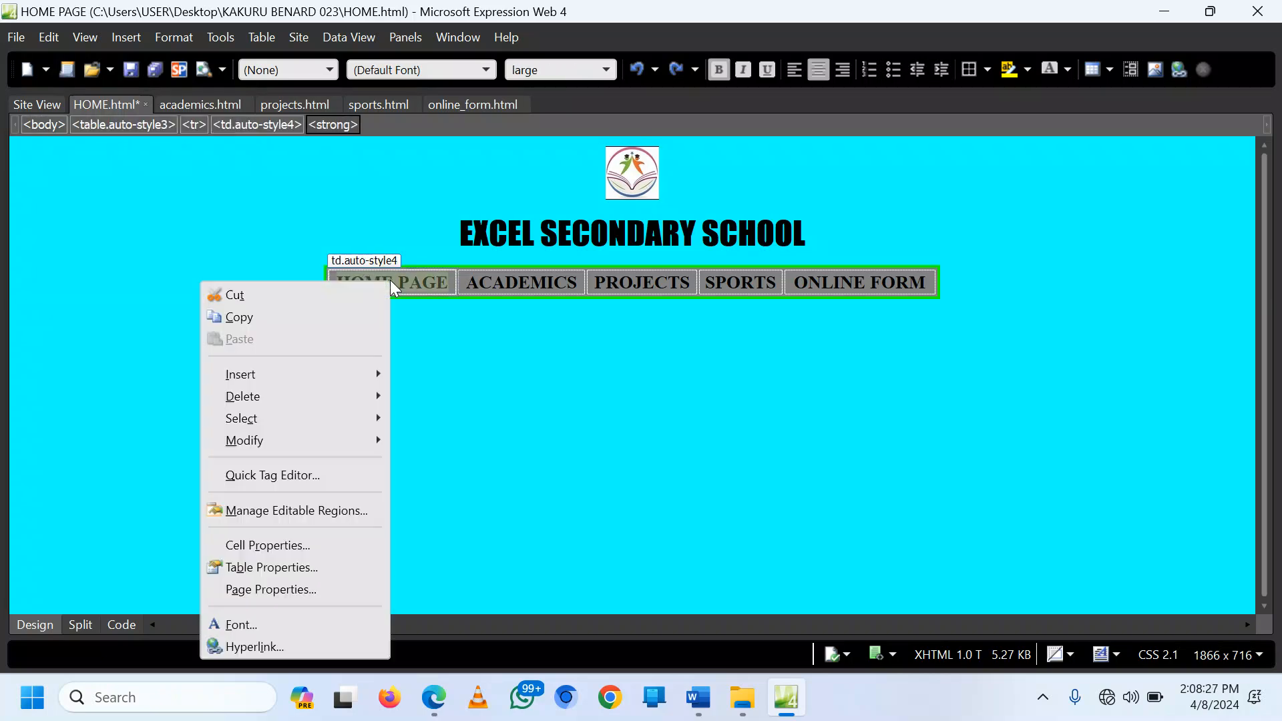
pyautogui.click(274, 647)
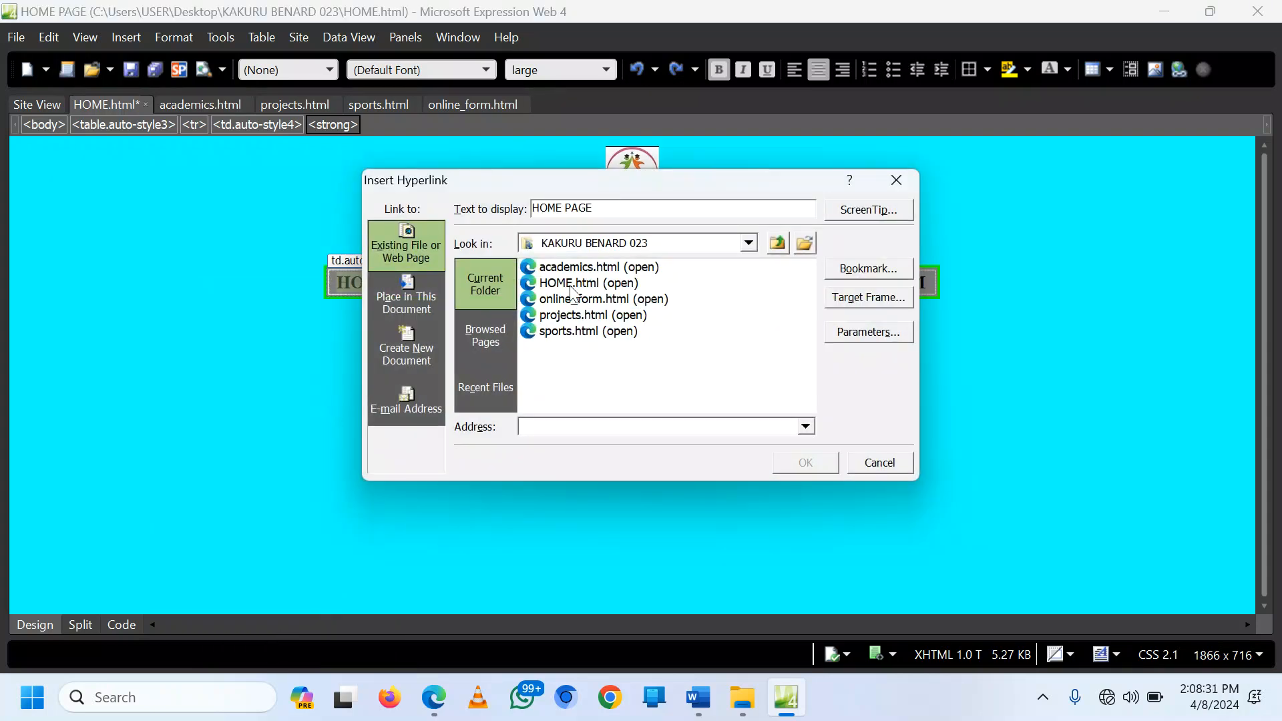
pyautogui.click(569, 286)
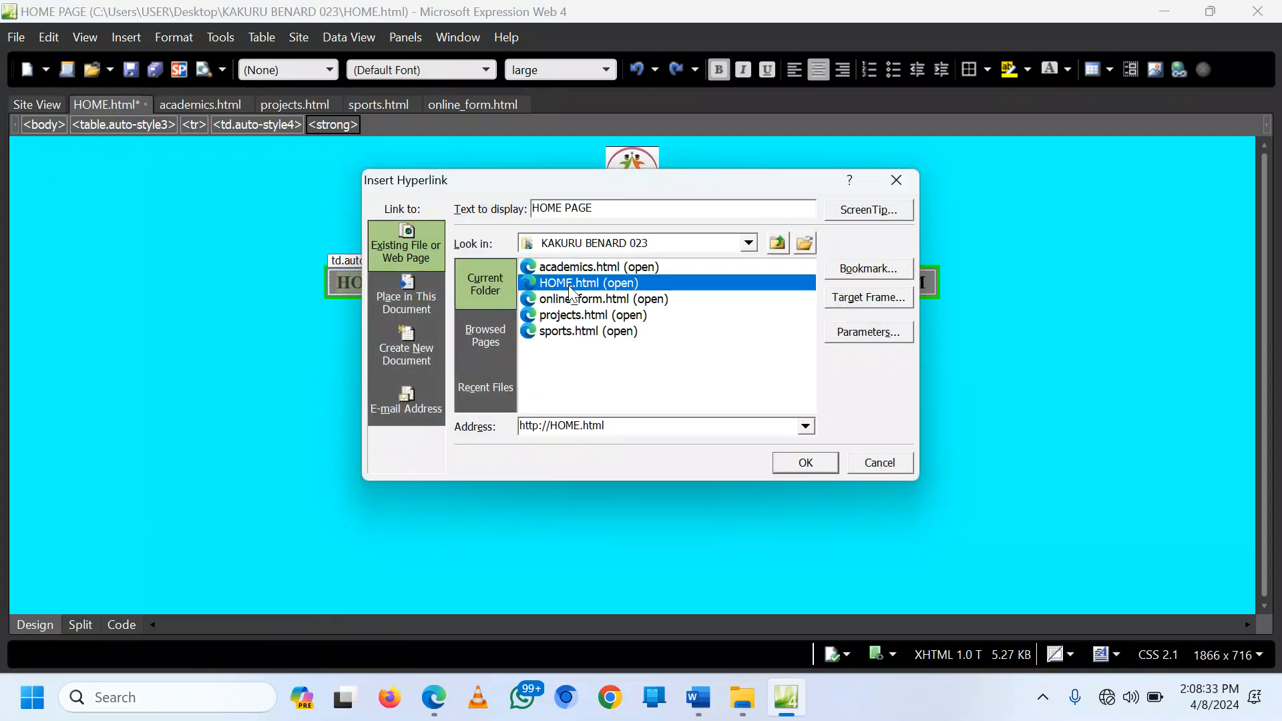
pyautogui.doubleClick(569, 287)
pyautogui.rightClick(403, 276)
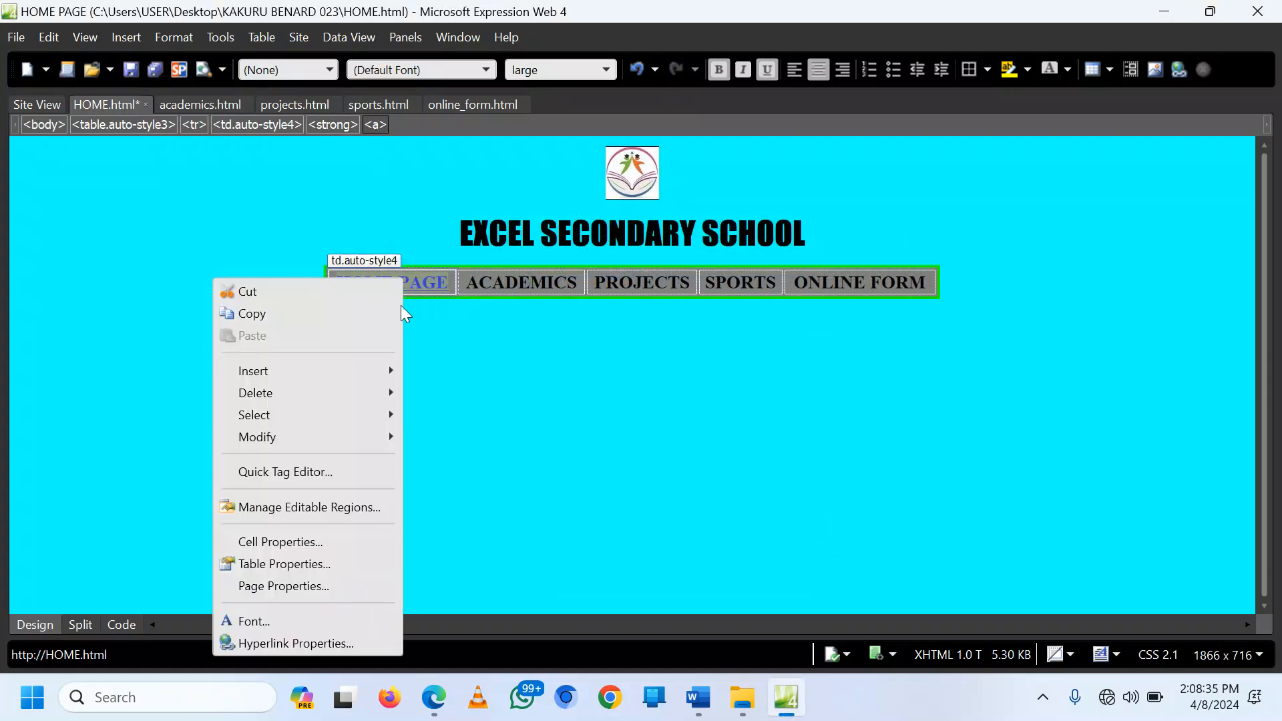
pyautogui.click(314, 643)
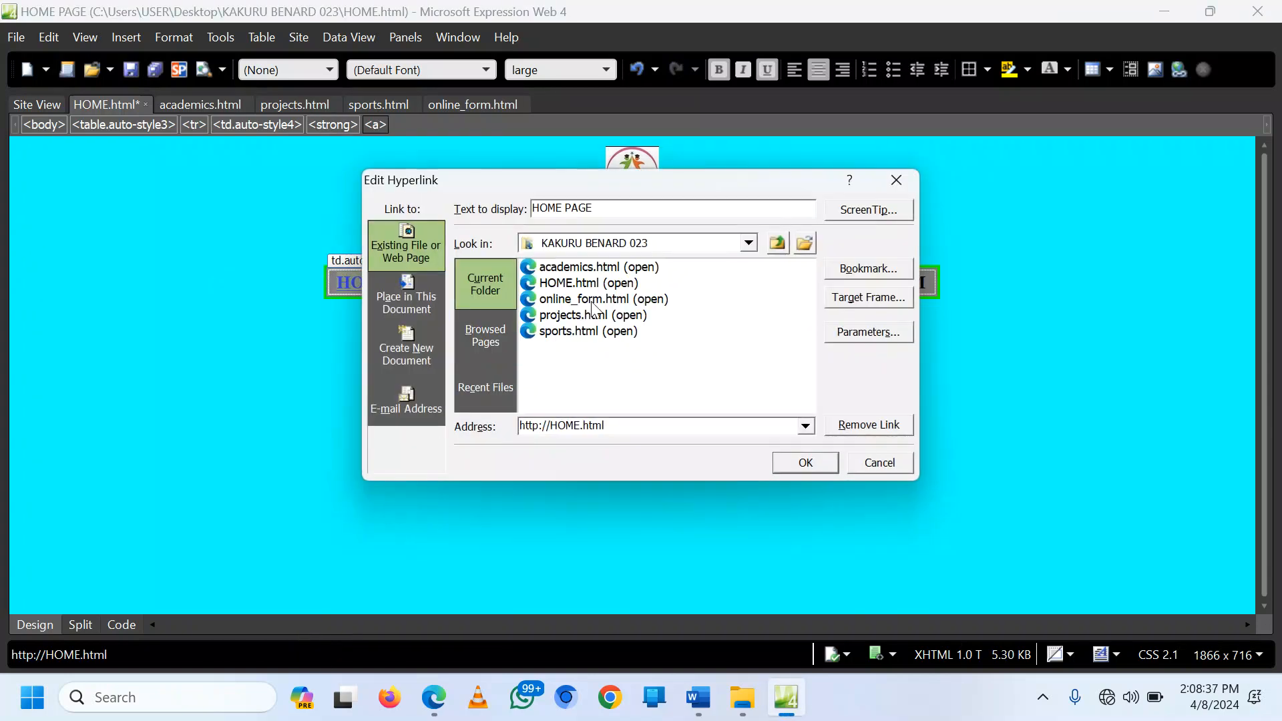
pyautogui.click(588, 286)
pyautogui.click(575, 294)
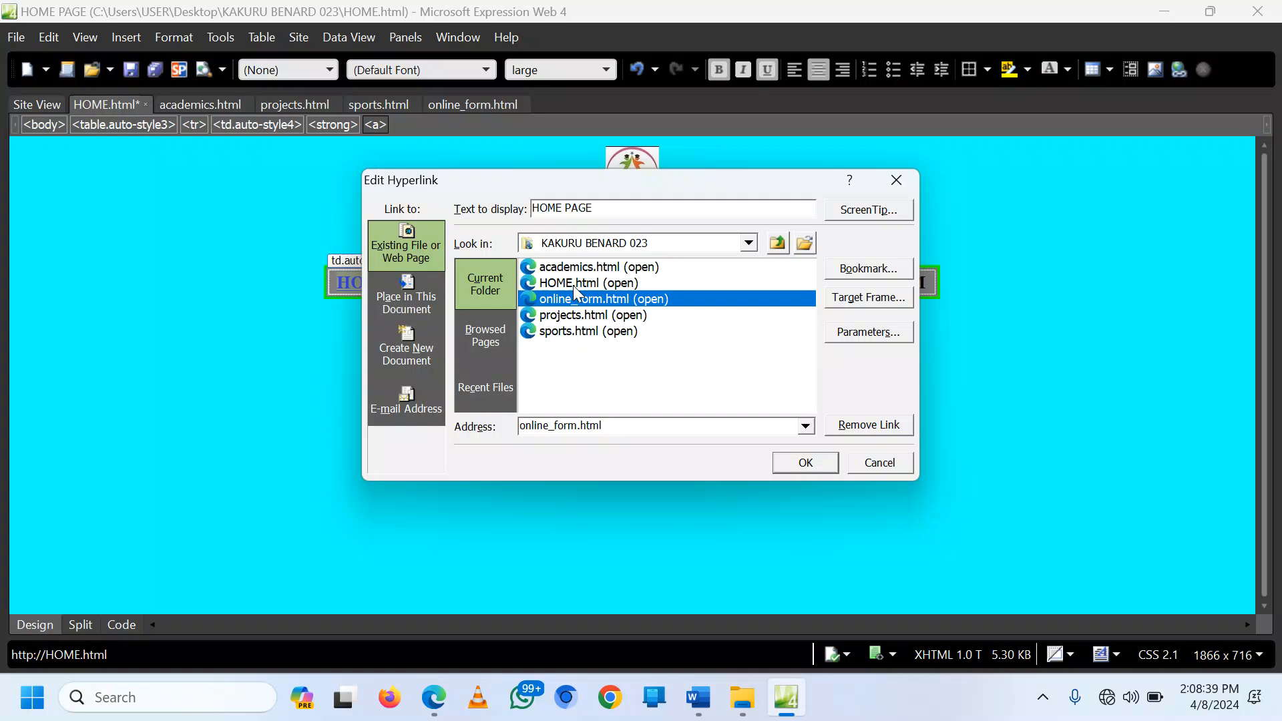
pyautogui.click(574, 286)
pyautogui.click(803, 463)
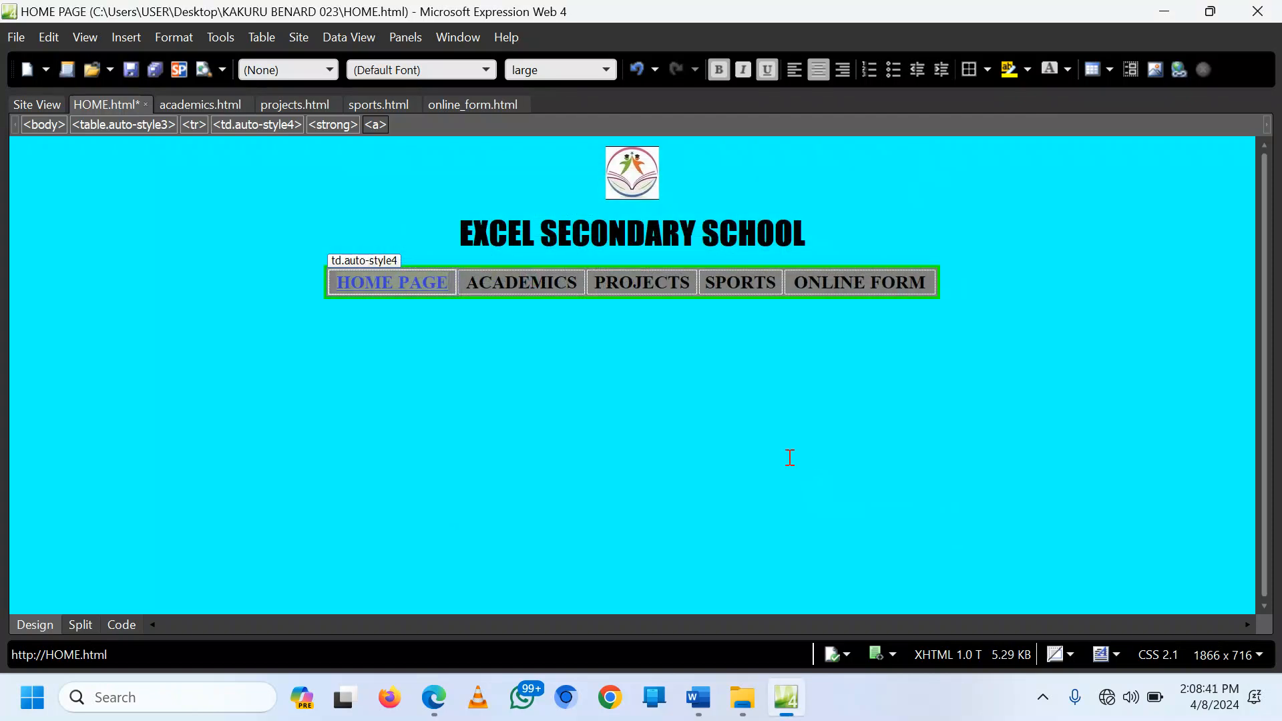
# Step: Link ACADEMICS to academics.html and PROJECTS to projects.html
pyautogui.doubleClick(510, 280)
pyautogui.rightClick(511, 278)
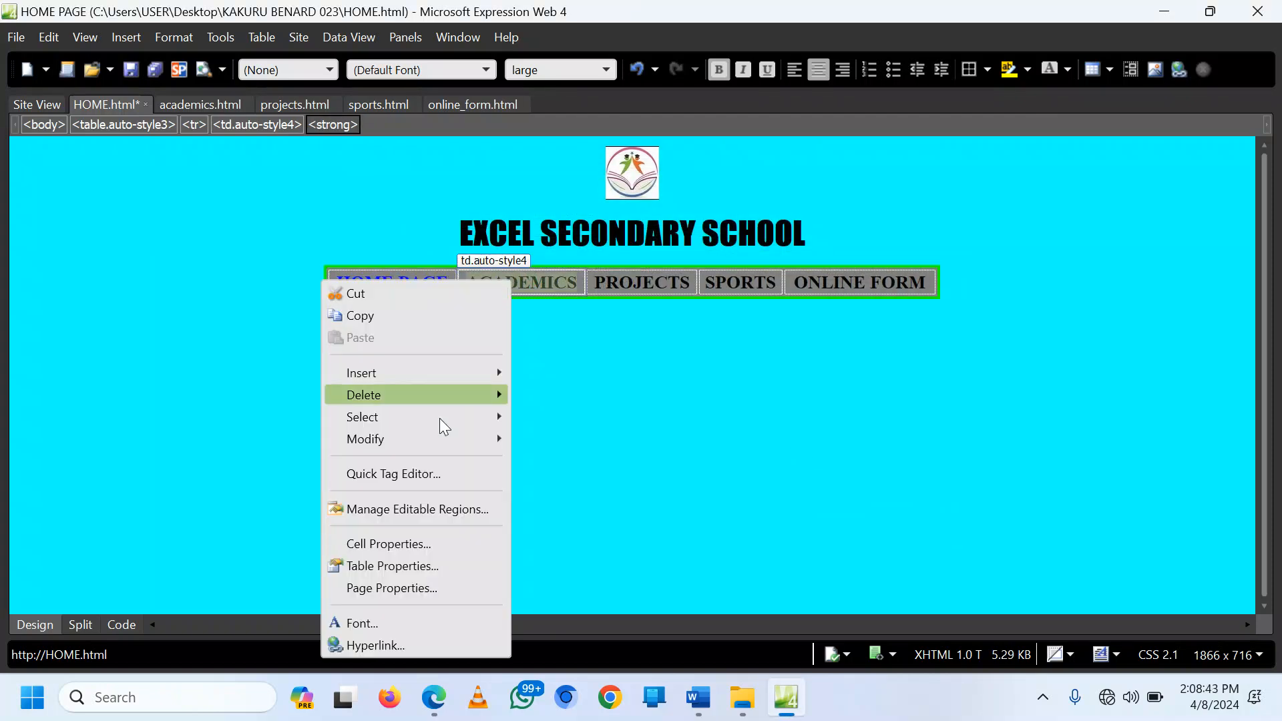
pyautogui.click(412, 651)
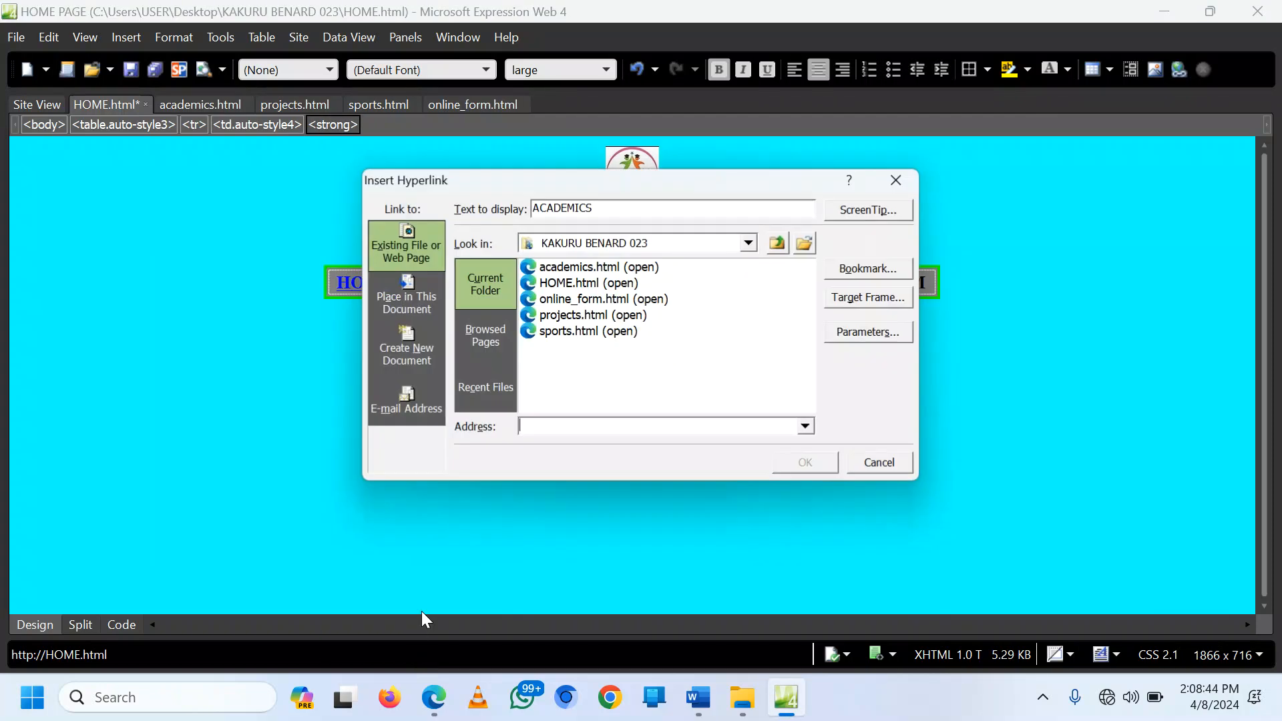
pyautogui.click(590, 269)
pyautogui.click(797, 457)
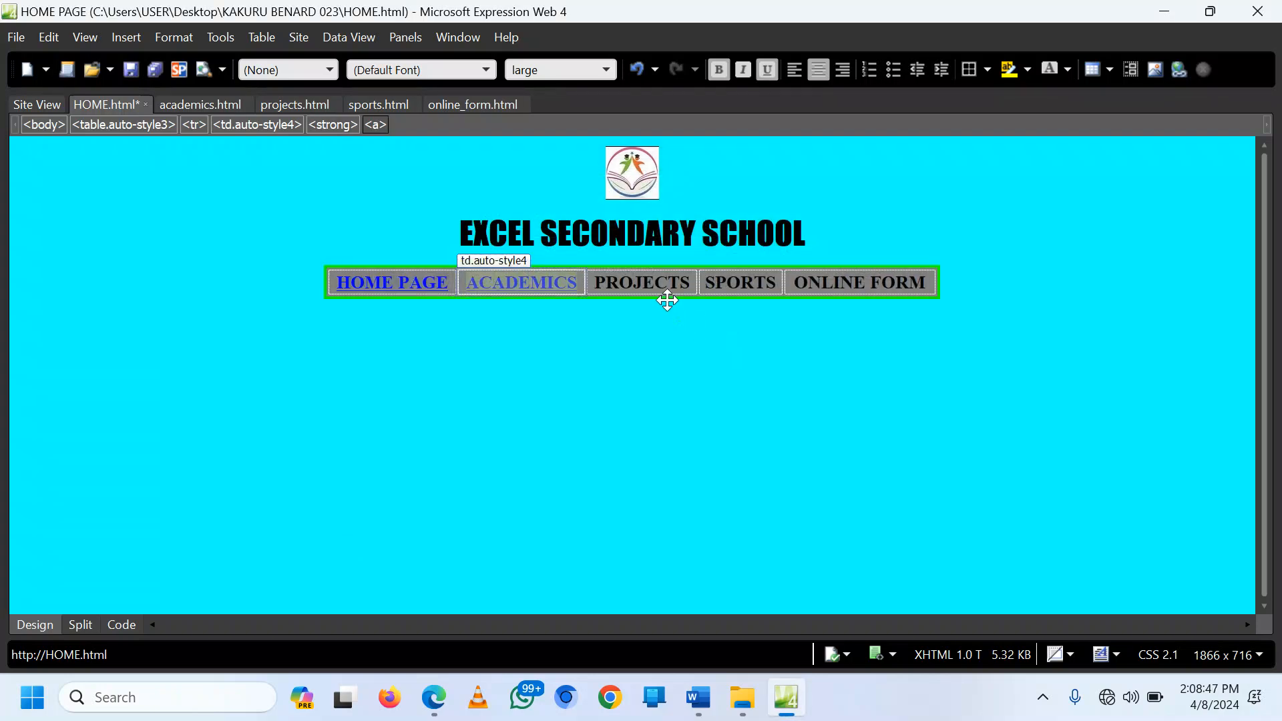
pyautogui.rightClick(658, 287)
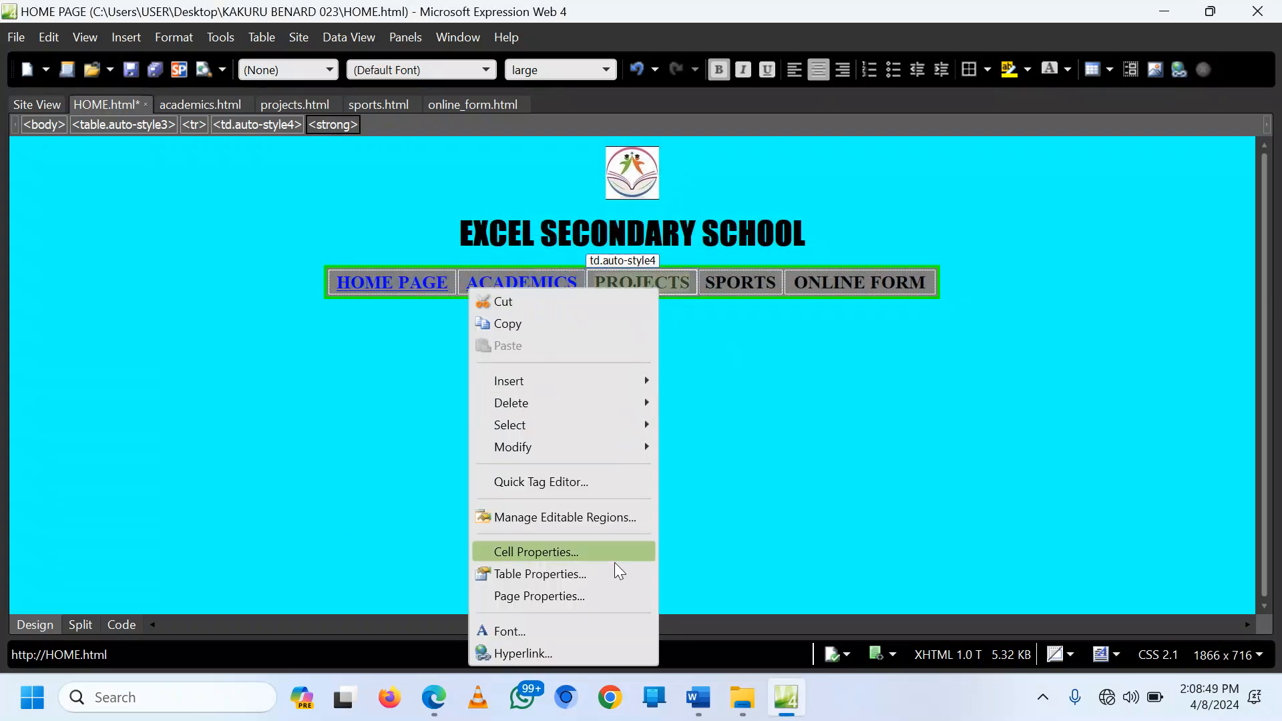
pyautogui.click(570, 654)
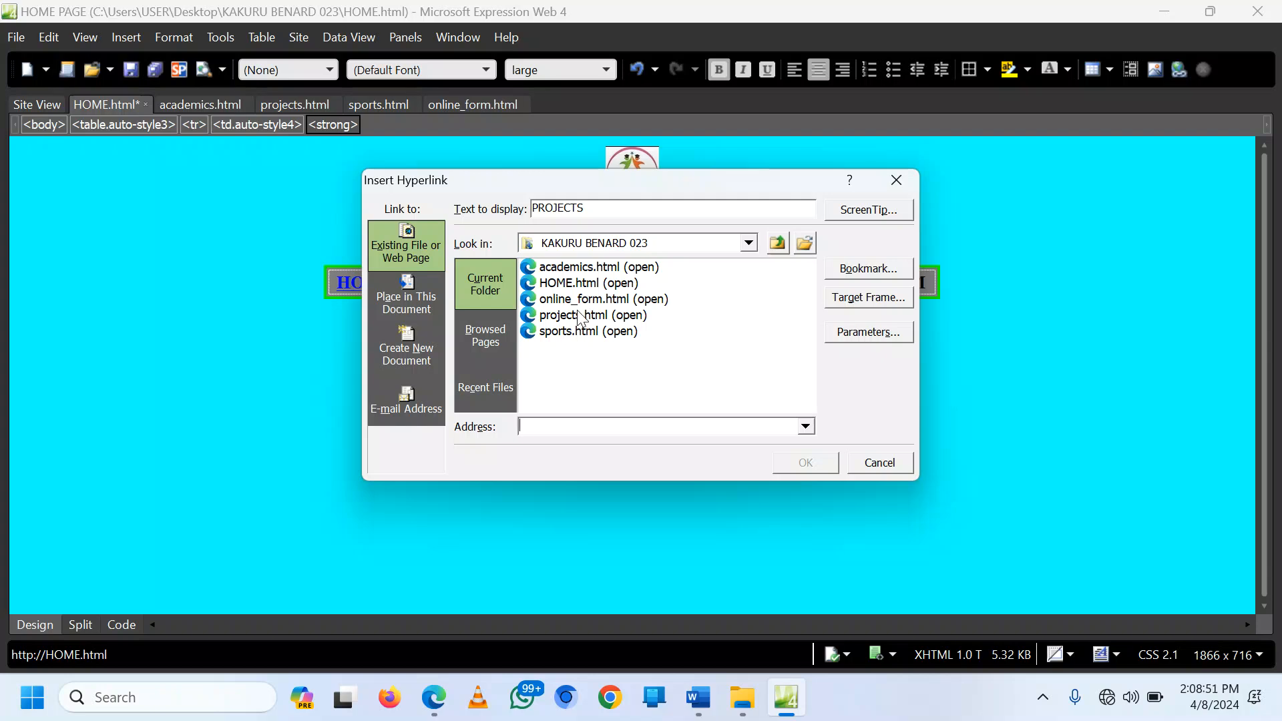
pyautogui.click(589, 315)
pyautogui.click(806, 463)
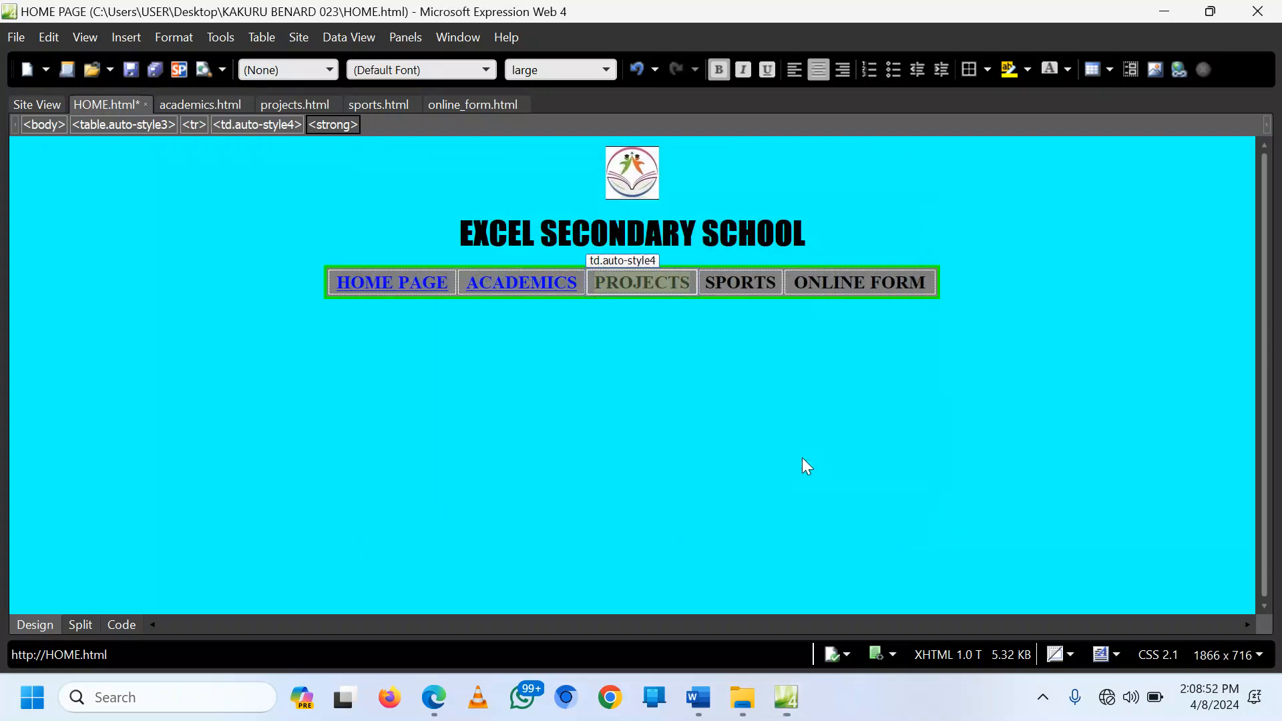
# Step: Link SPORTS to sports.html and ONLINE FORM to online_form.html
pyautogui.rightClick(747, 286)
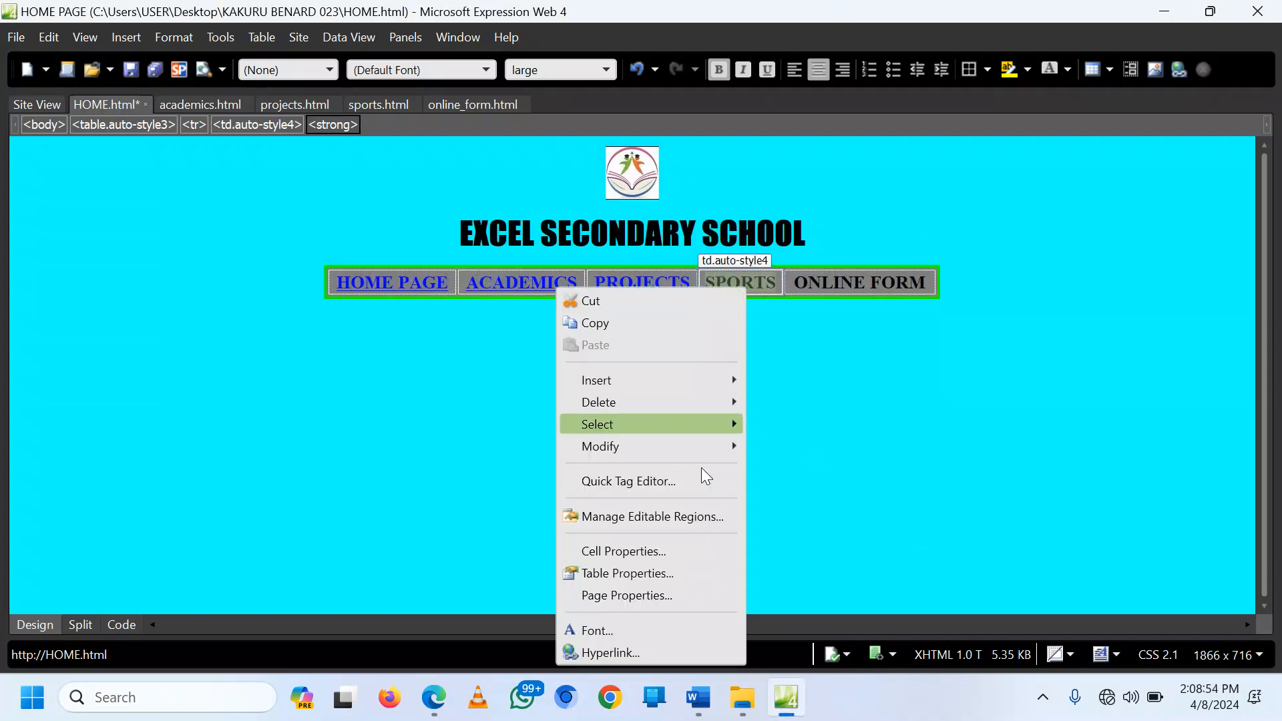
pyautogui.click(666, 652)
pyautogui.click(580, 331)
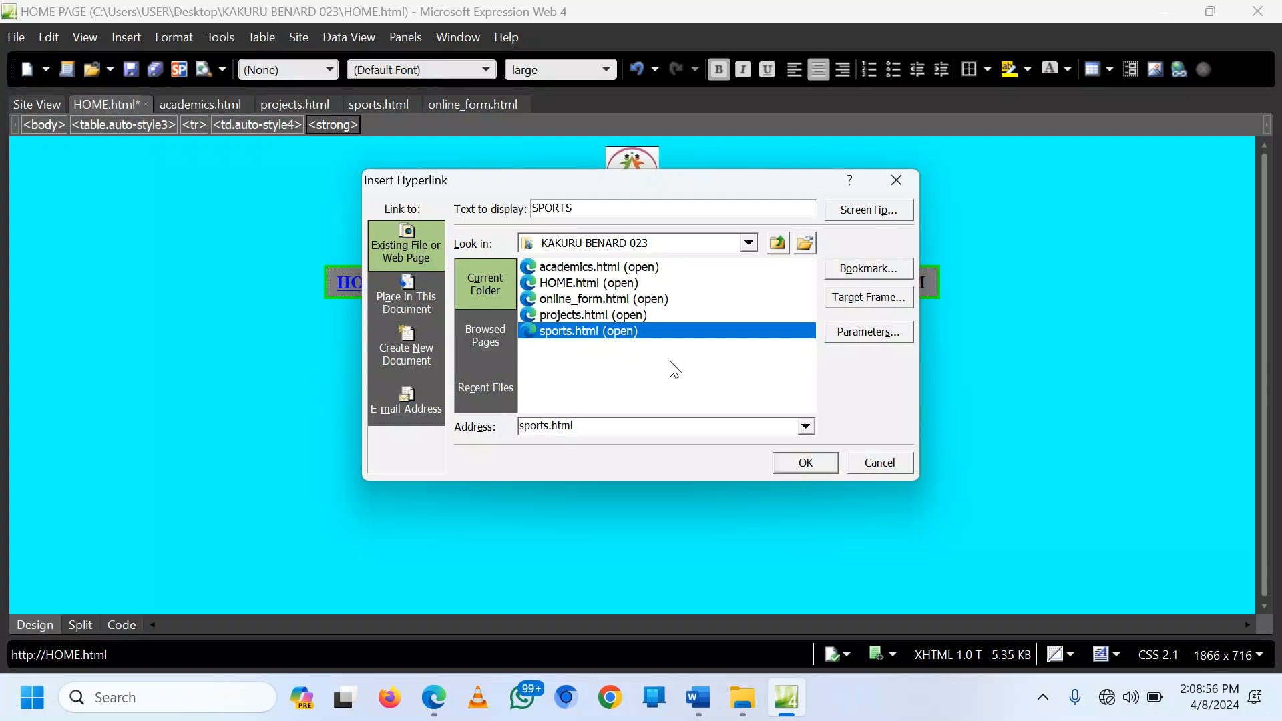
pyautogui.click(808, 462)
pyautogui.rightClick(856, 285)
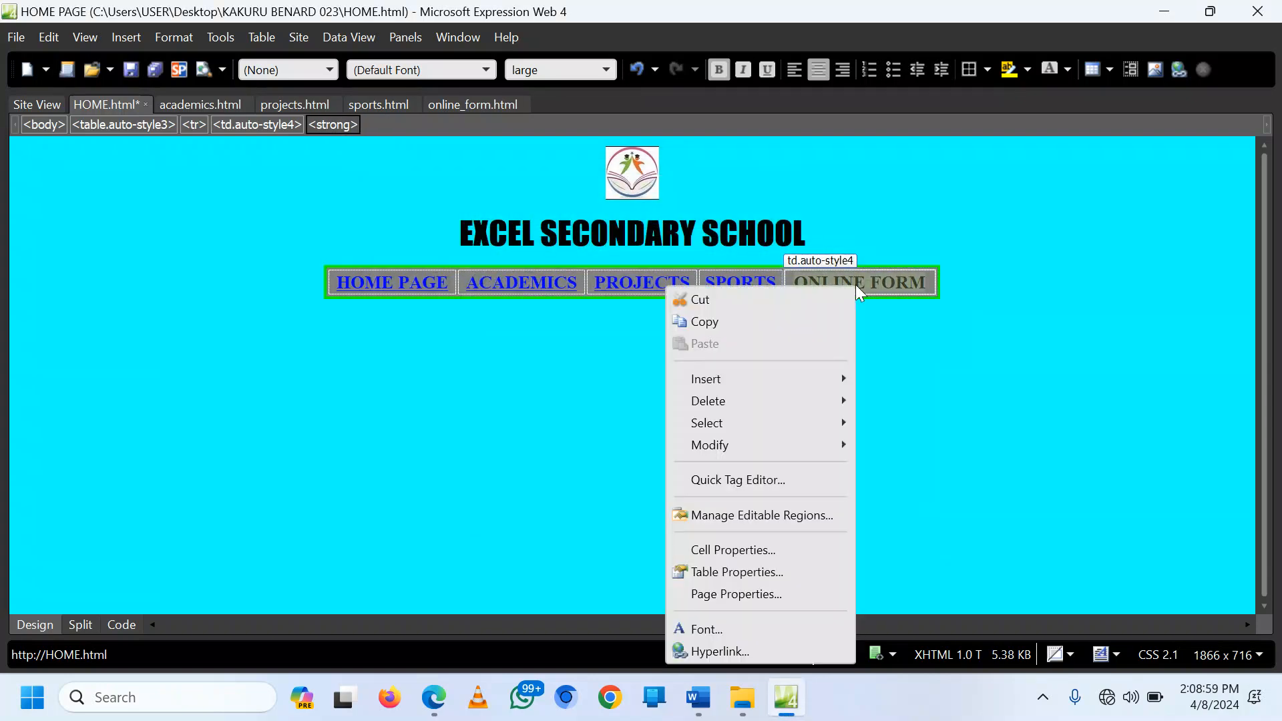
pyautogui.click(727, 645)
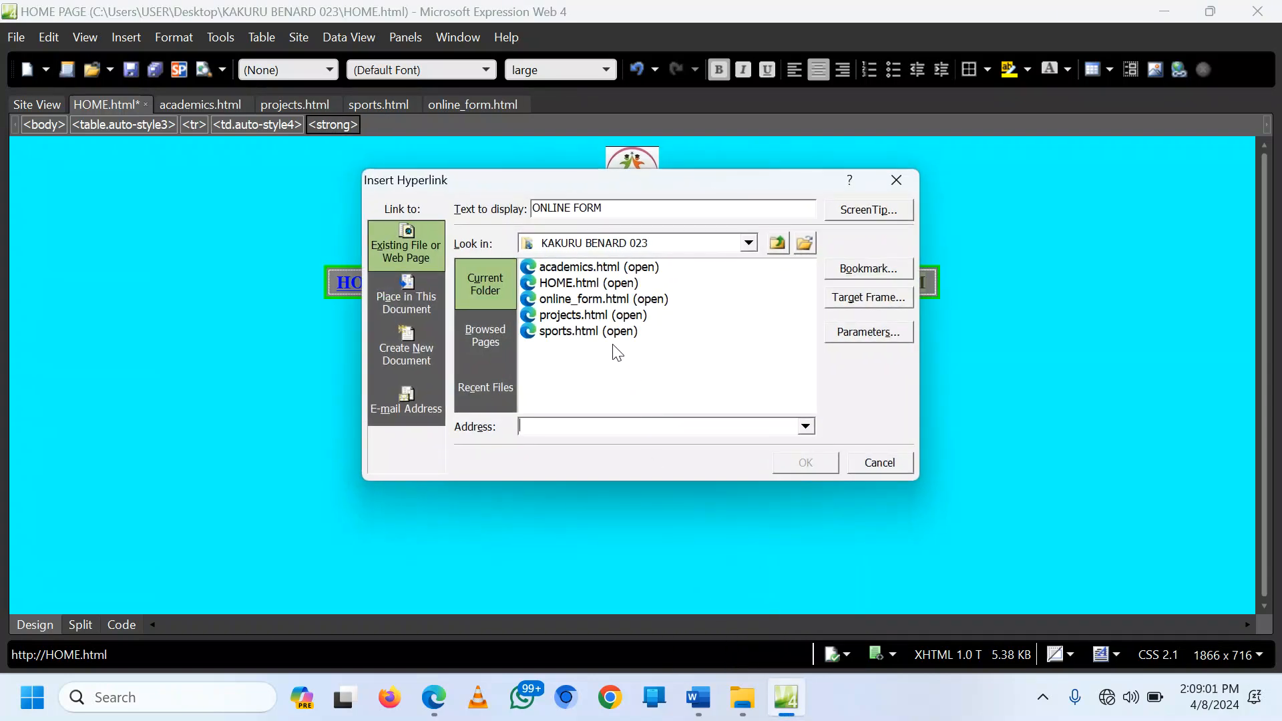
pyautogui.click(580, 302)
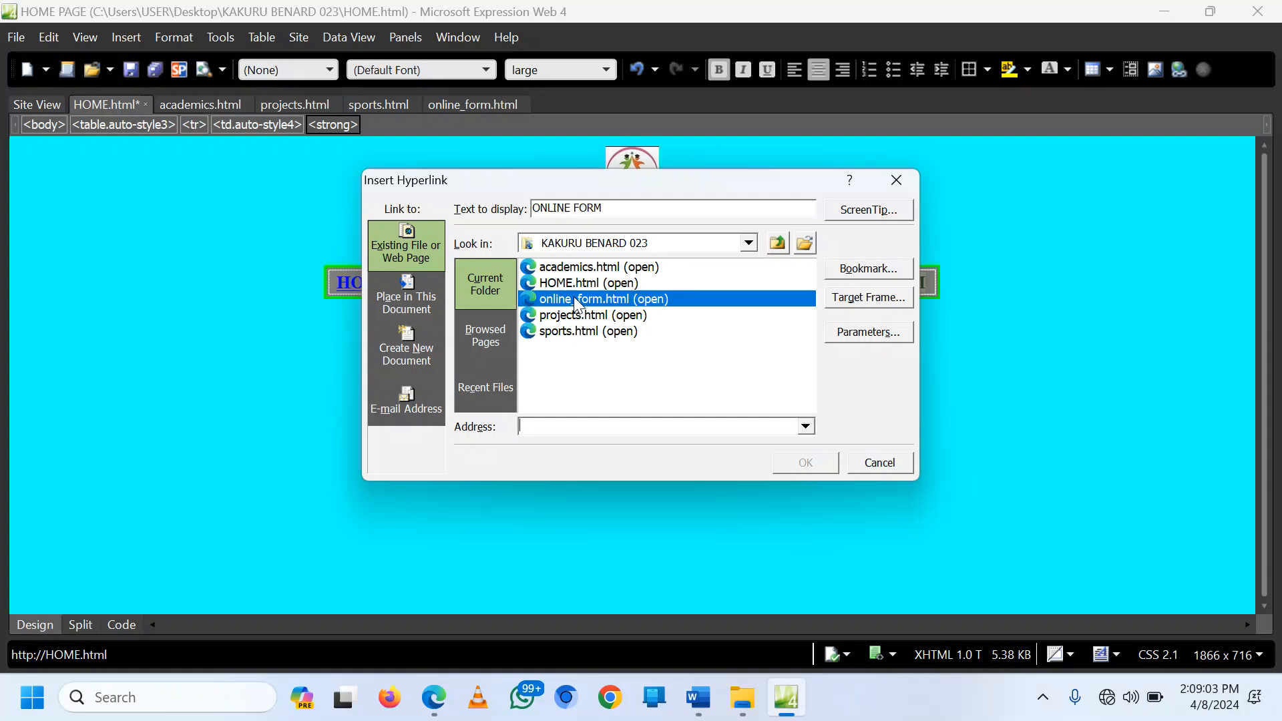
pyautogui.click(804, 461)
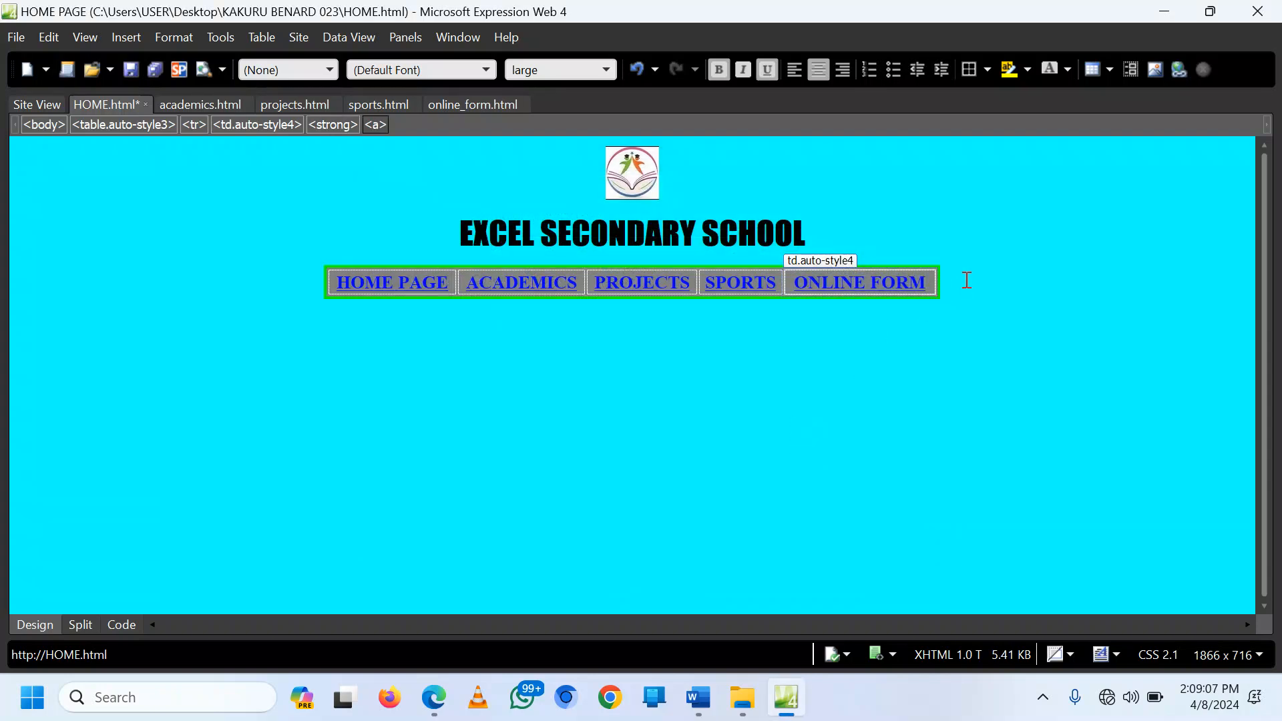
# Step: Save HOME.html with Ctrl+S, including the embedded logo.jpg
pyautogui.hotkey('ctrl', 's')
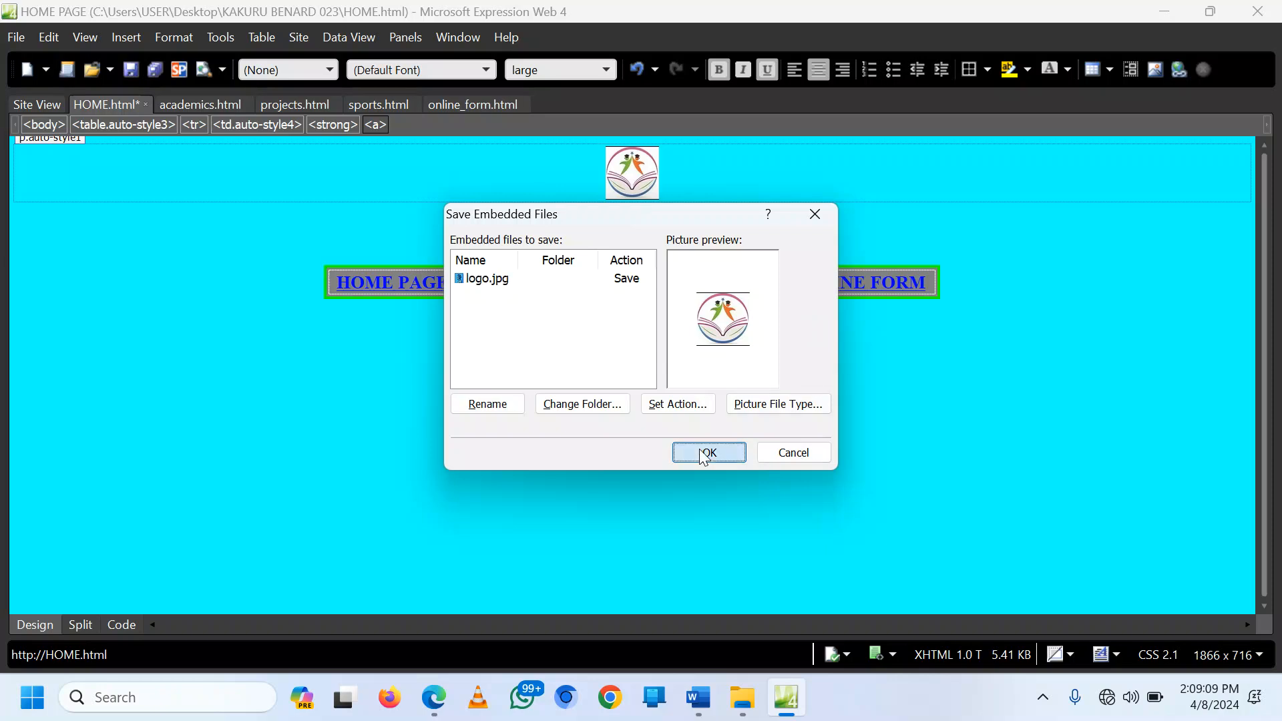
pyautogui.click(703, 454)
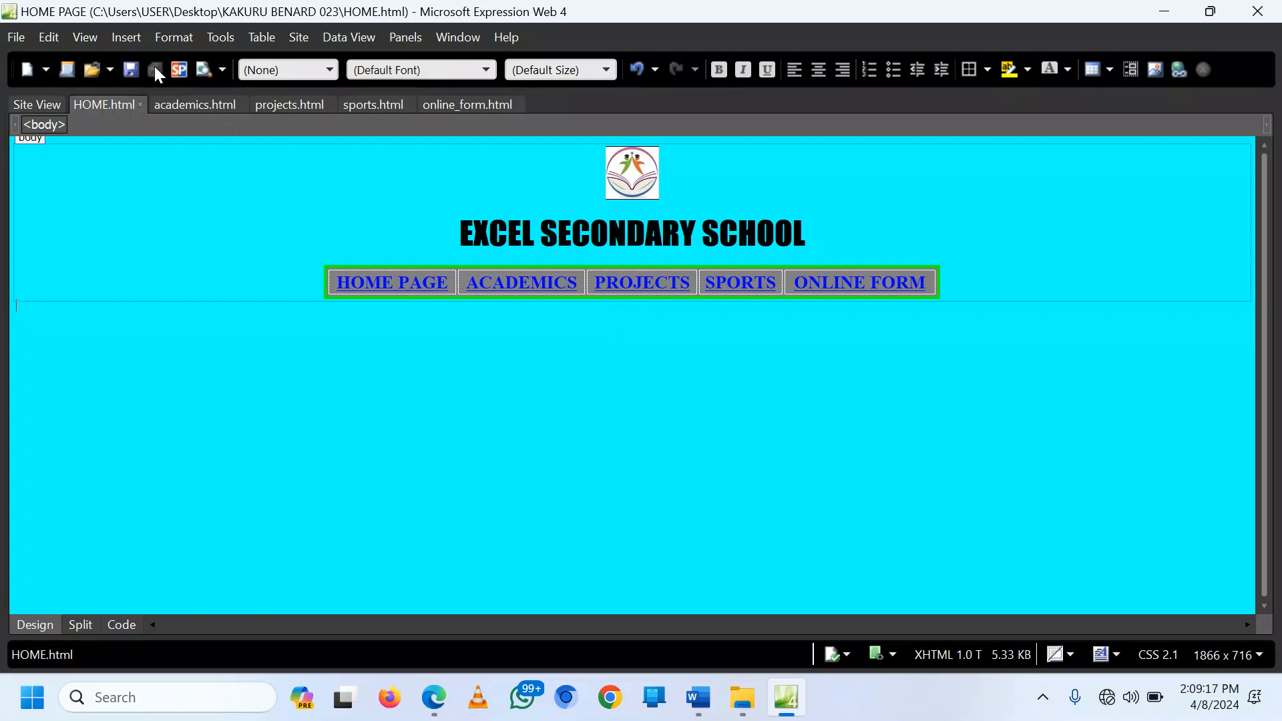
# Step: Insert a horizontal line below the navigation bar
pyautogui.click(122, 40)
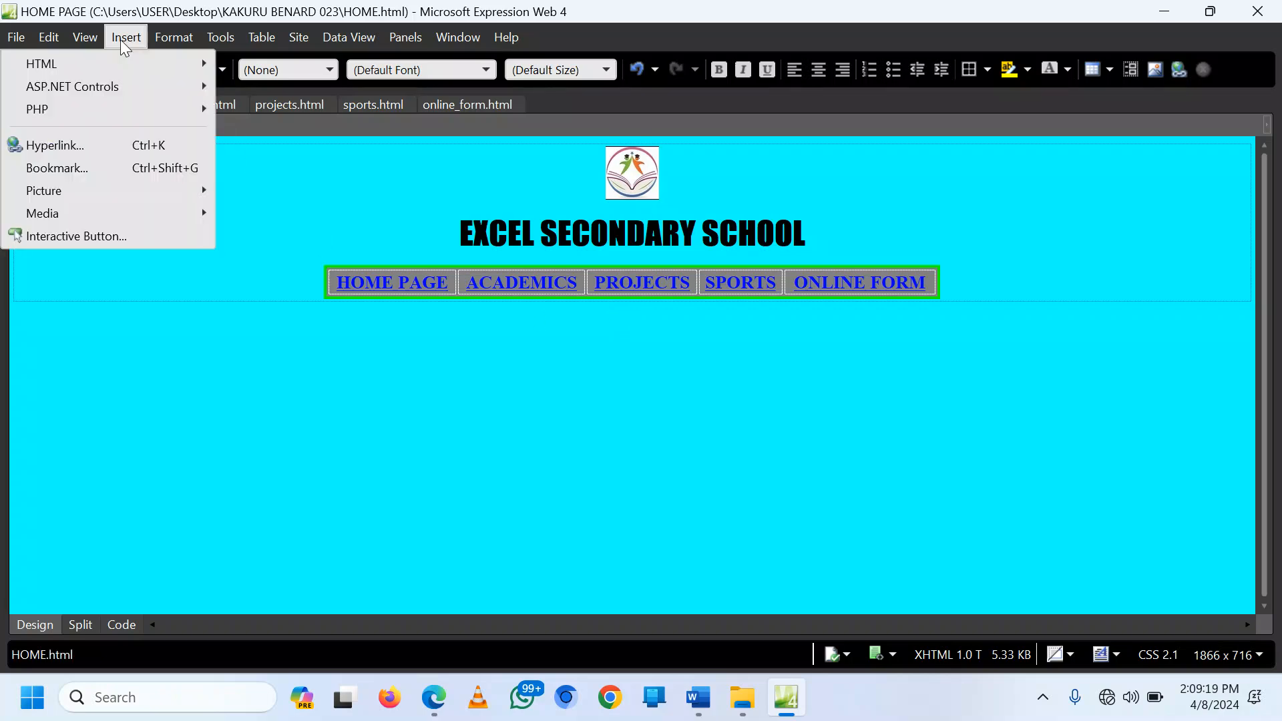
pyautogui.moveTo(105, 69)
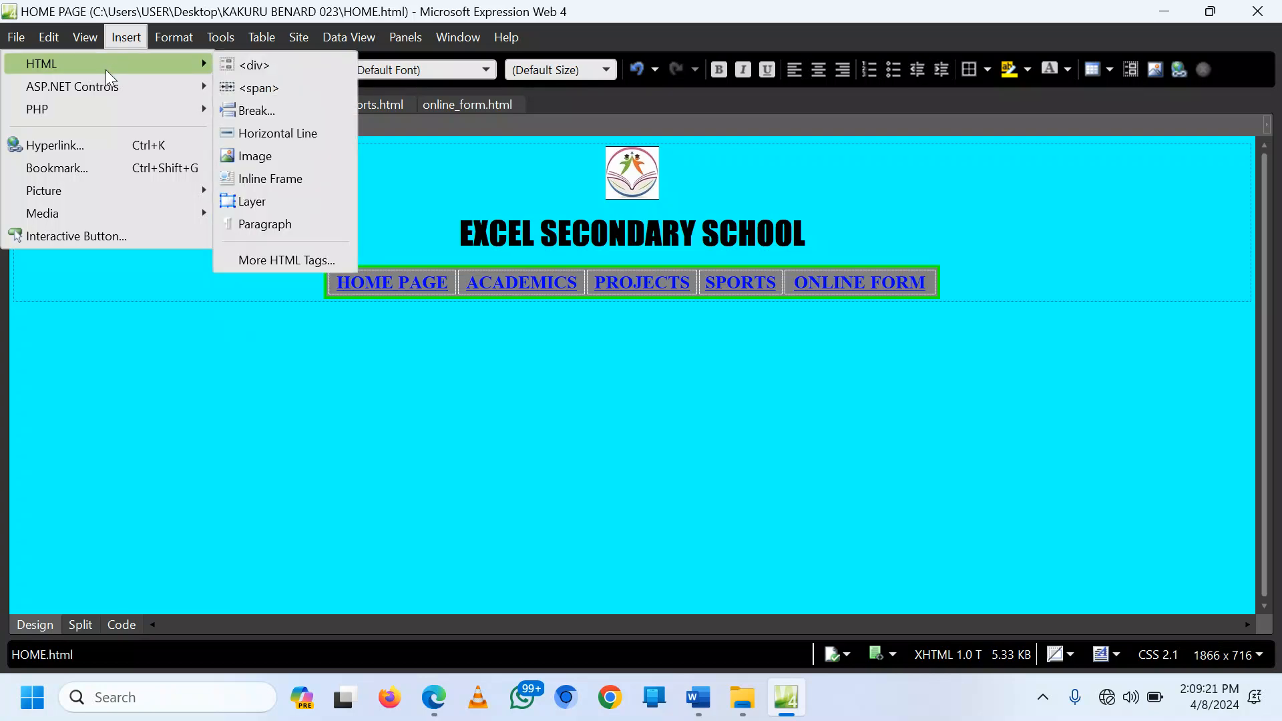
pyautogui.click(287, 134)
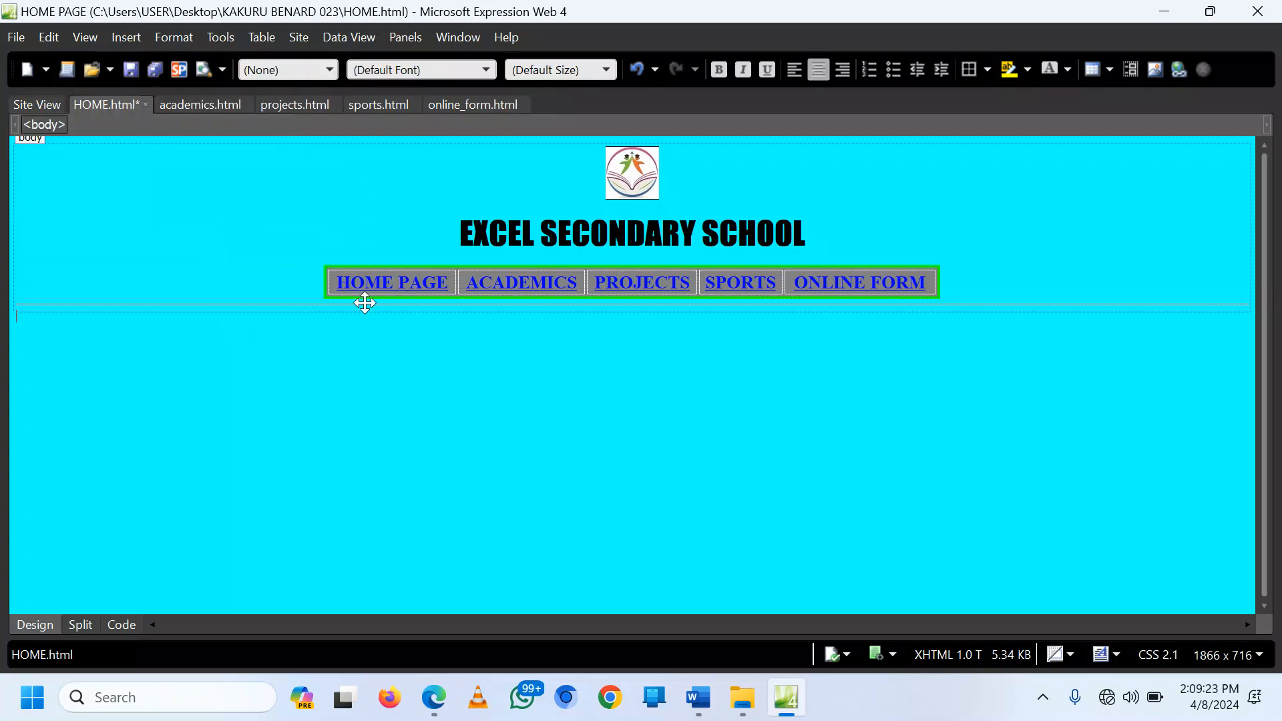
# Step: Make the line a taller solid red bar with no shading, then view the HTML code
pyautogui.doubleClick(279, 306)
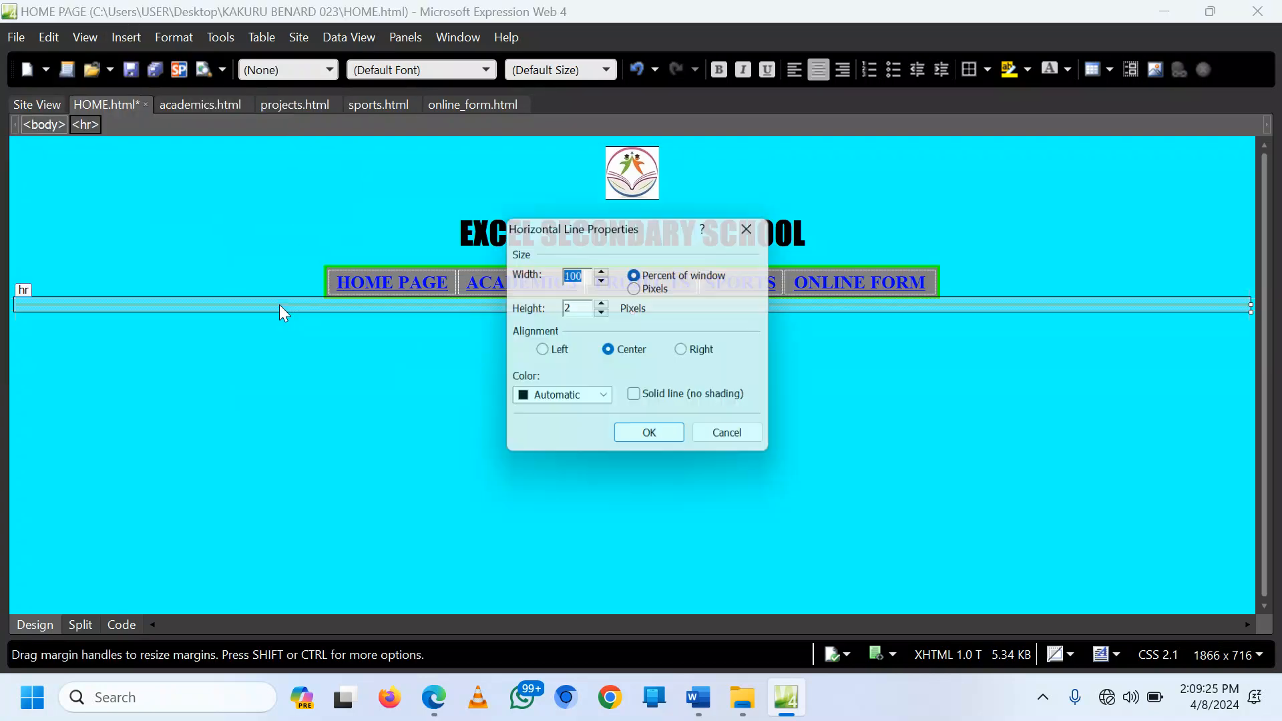
pyautogui.click(603, 304)
pyautogui.click(603, 304)
pyautogui.click(603, 304)
pyautogui.click(603, 304)
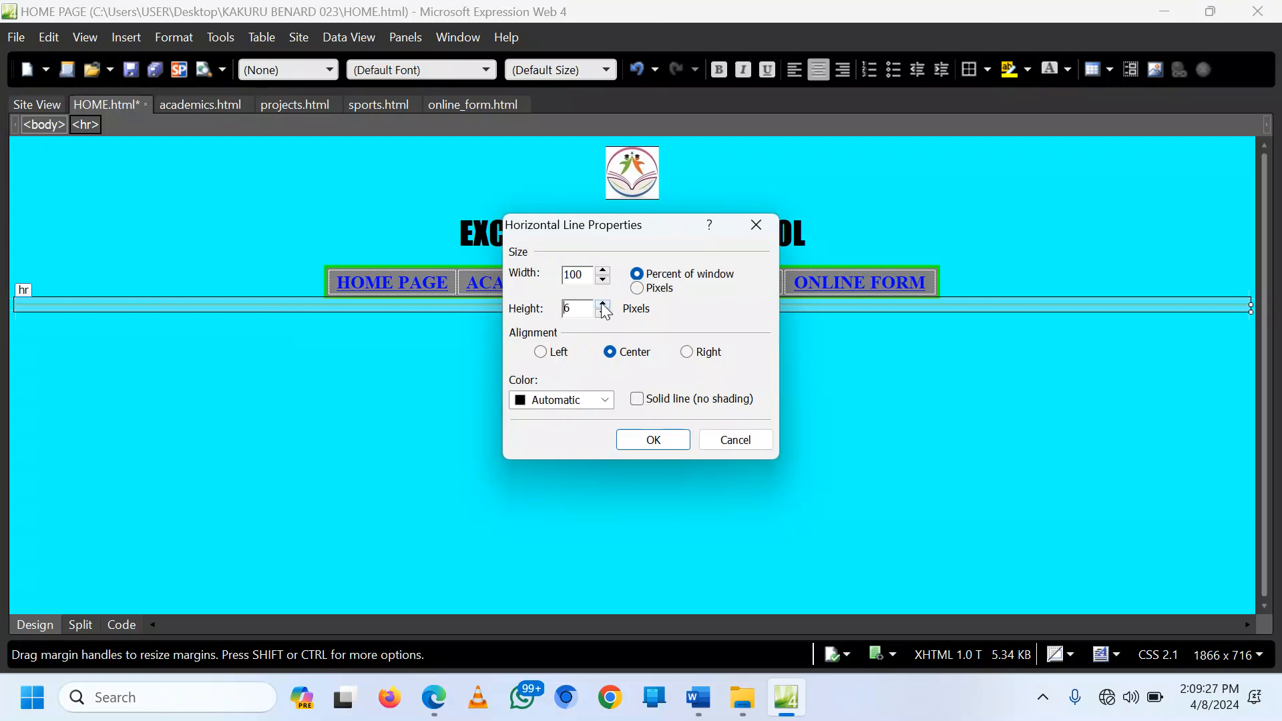
pyautogui.click(603, 303)
pyautogui.click(603, 304)
pyautogui.click(603, 304)
pyautogui.click(605, 402)
pyautogui.click(617, 481)
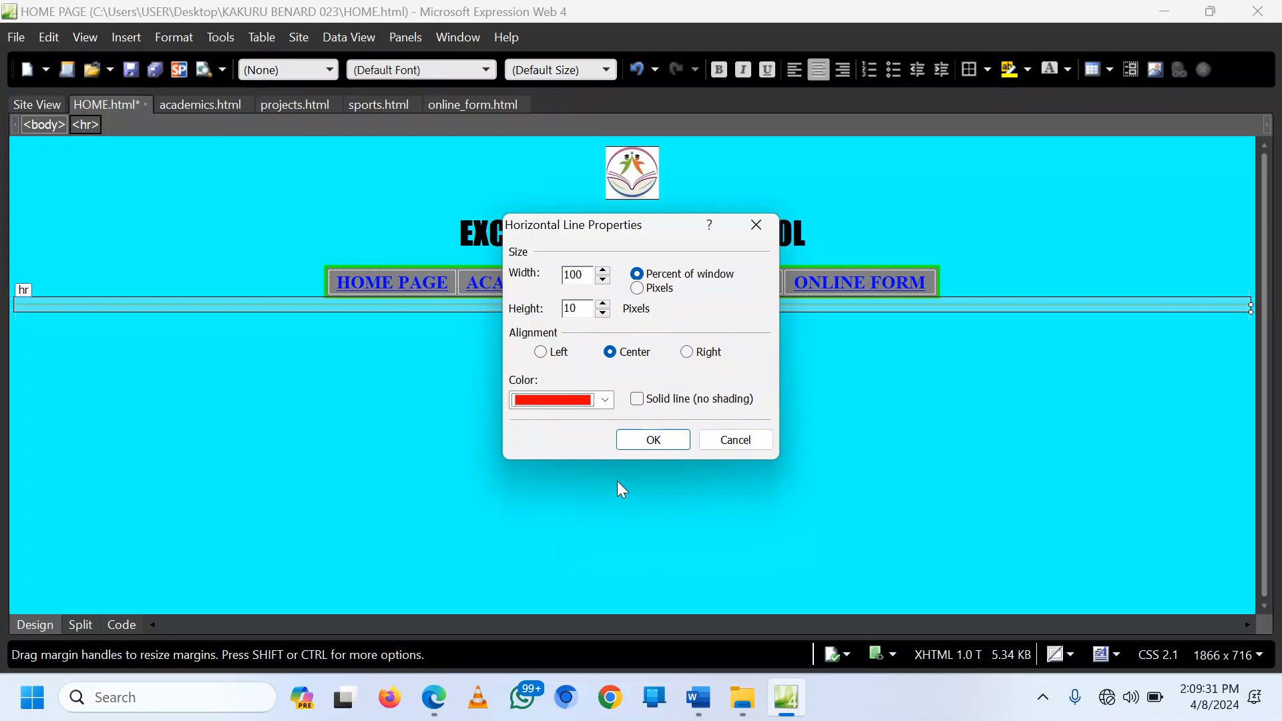
pyautogui.click(640, 400)
pyautogui.click(652, 440)
pyautogui.click(648, 436)
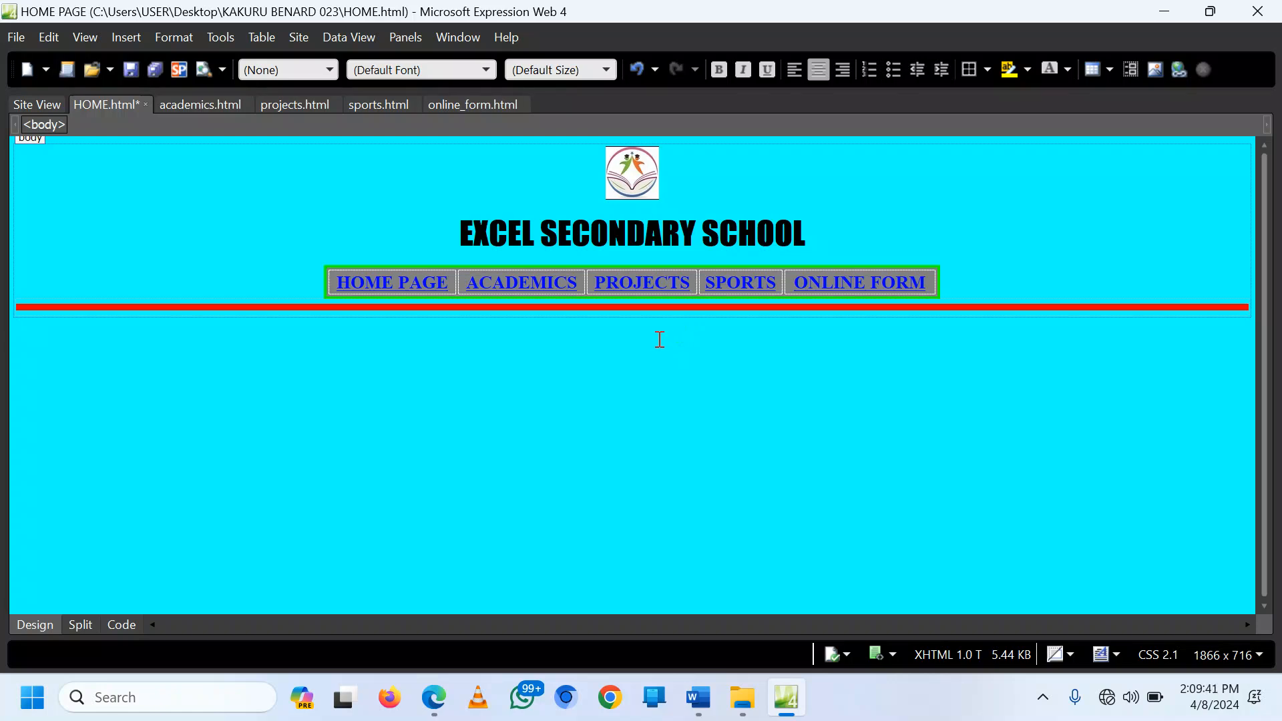
pyautogui.click(119, 627)
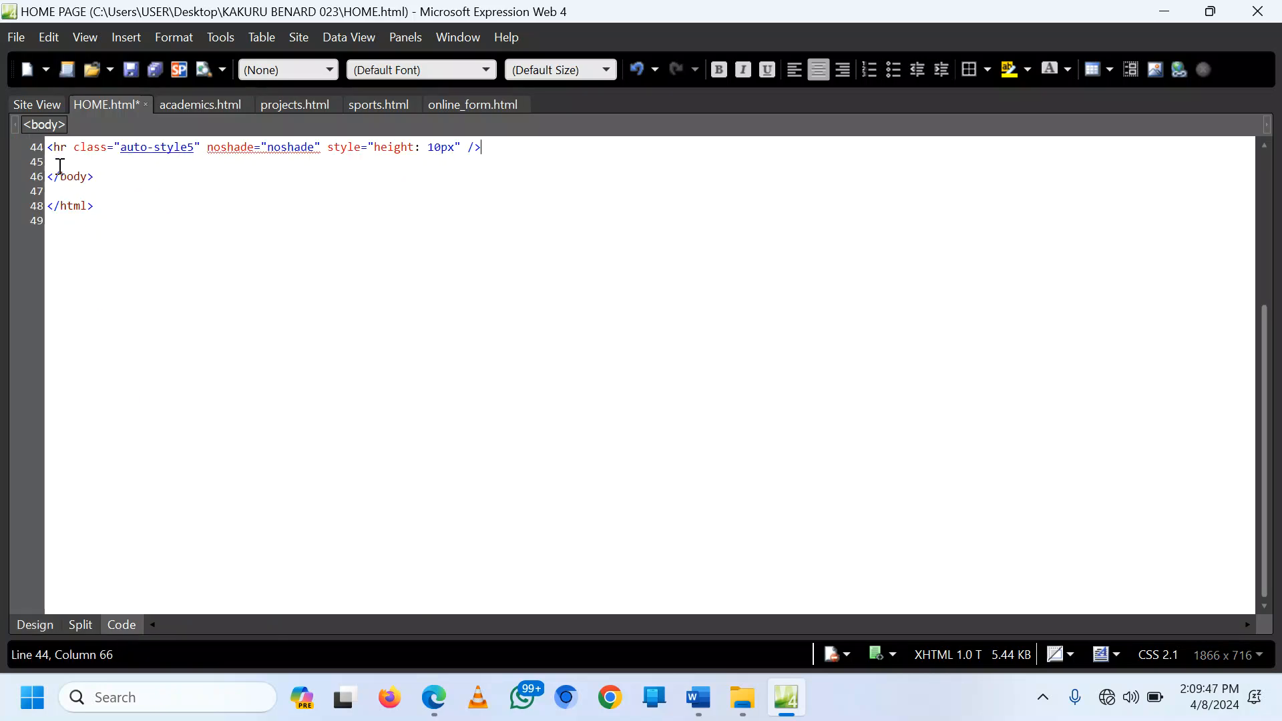
# Step: After the rule, type a <marquee> element reading 'Welcome to Execl Secondary School'
pyautogui.click(61, 163)
pyautogui.write('<')
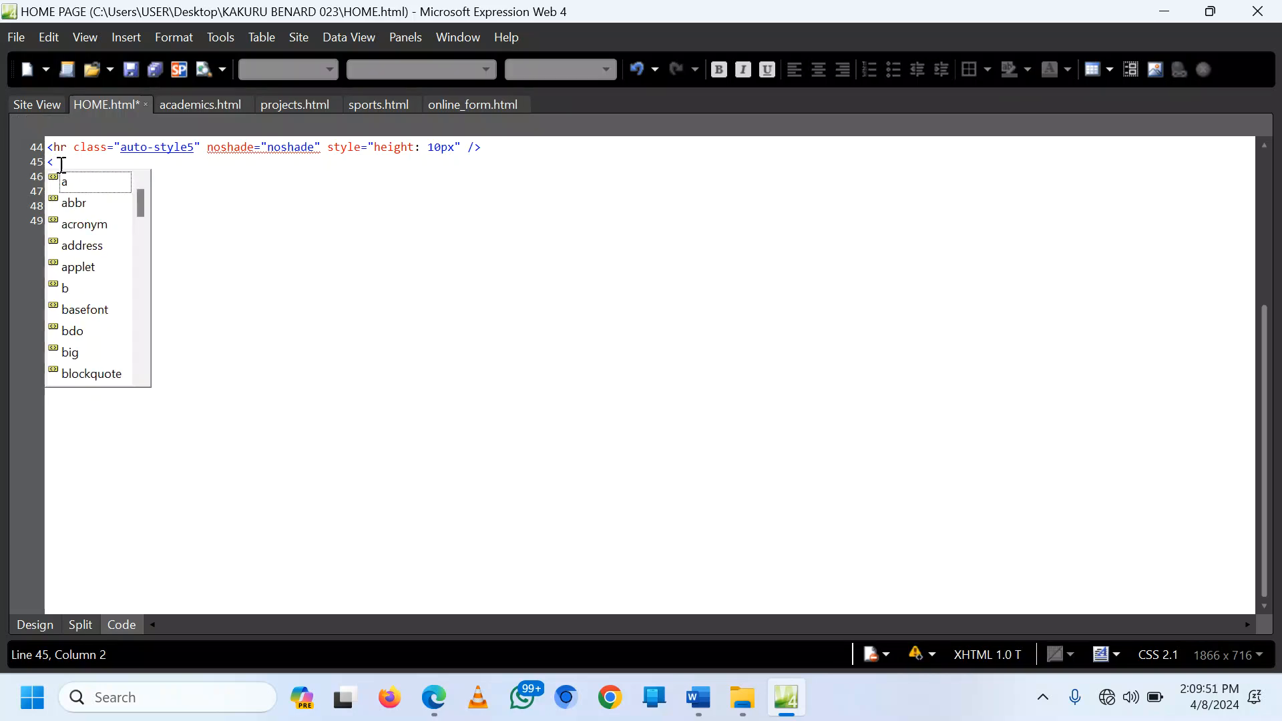
pyautogui.write('marq')
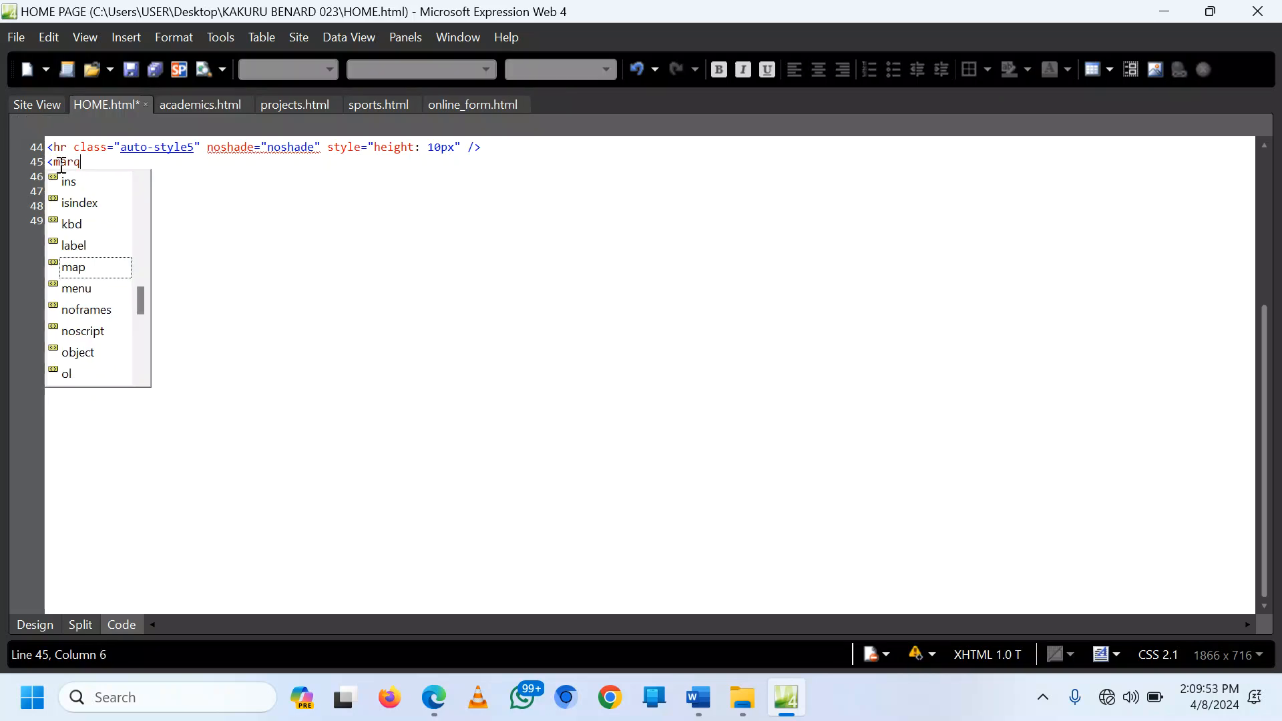
pyautogui.write('uee>')
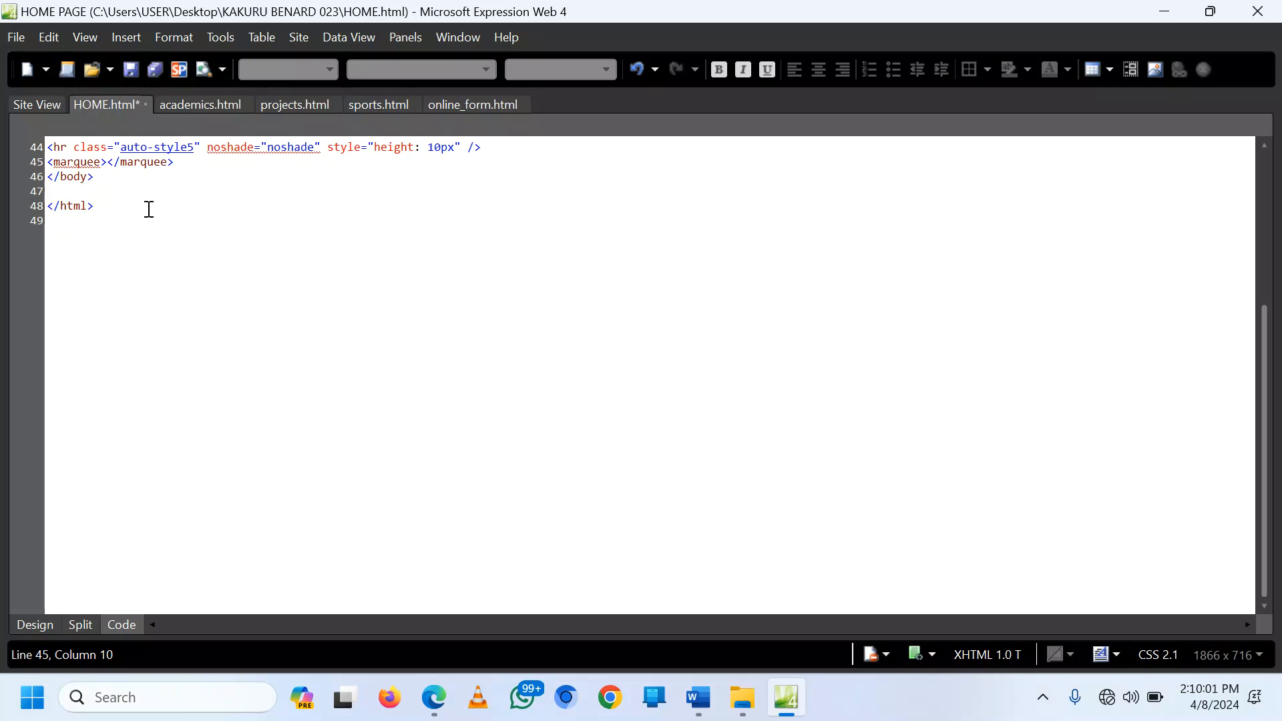
pyautogui.write('Welcome to ')
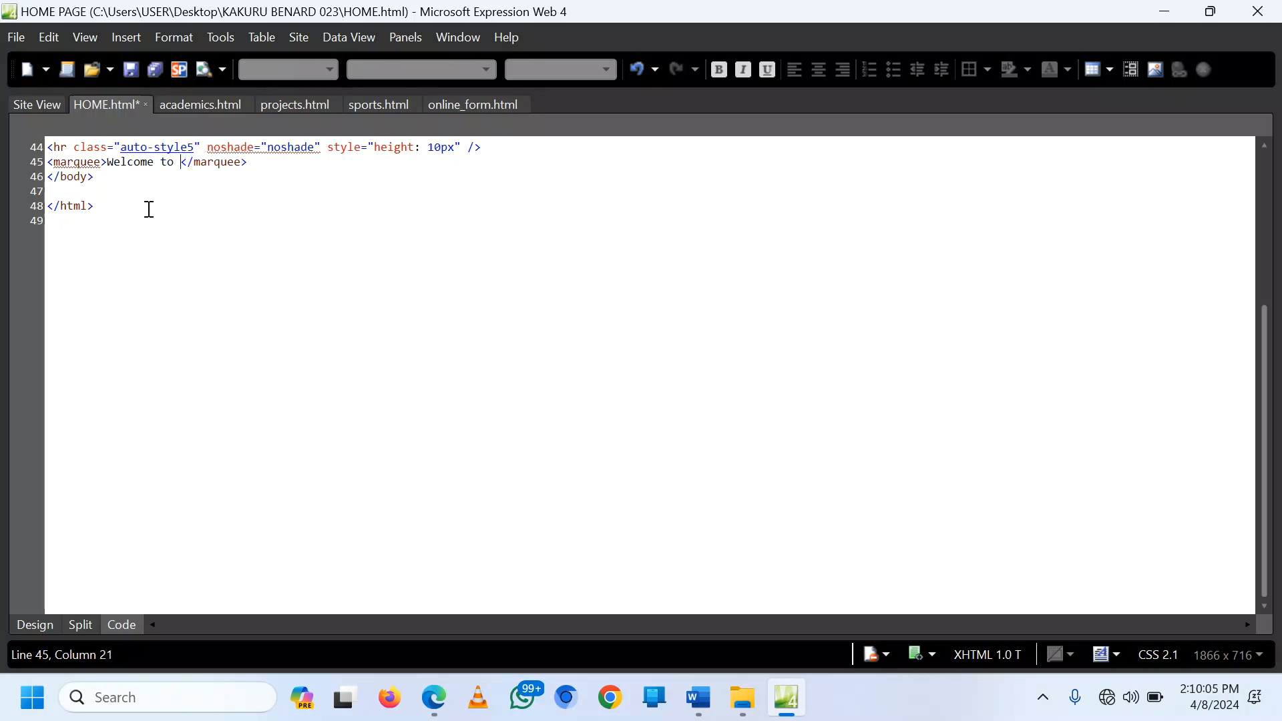
pyautogui.write('Execl Sce')
pyautogui.press('BackSpace')
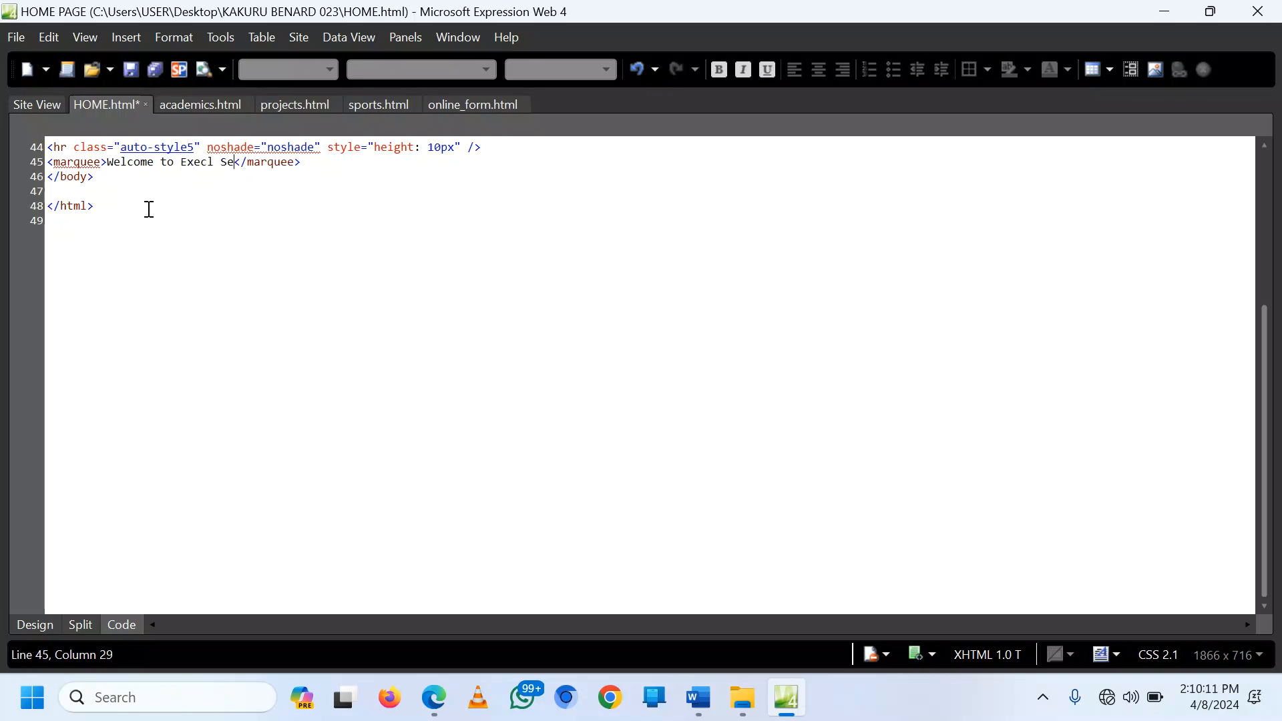
pyautogui.write('condary')
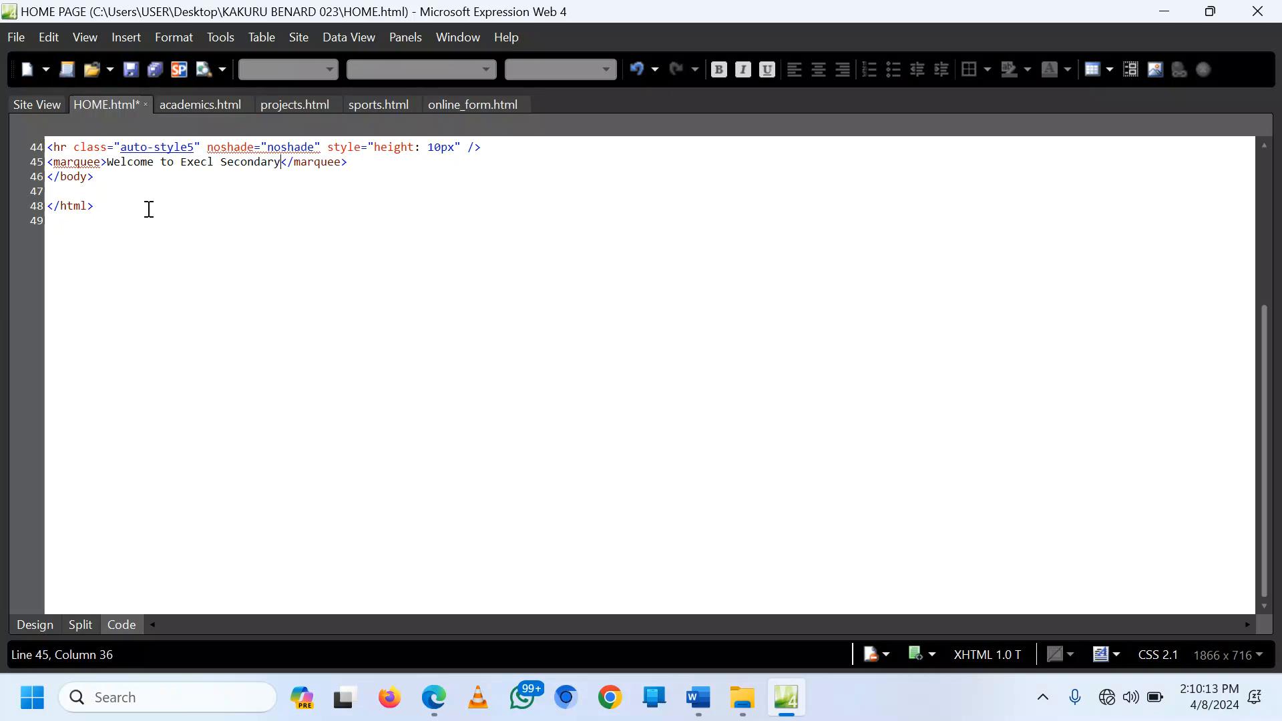
pyautogui.write(' School')
# Step: Back in Design view, set the marquee's background colour to magenta
pyautogui.click(34, 624)
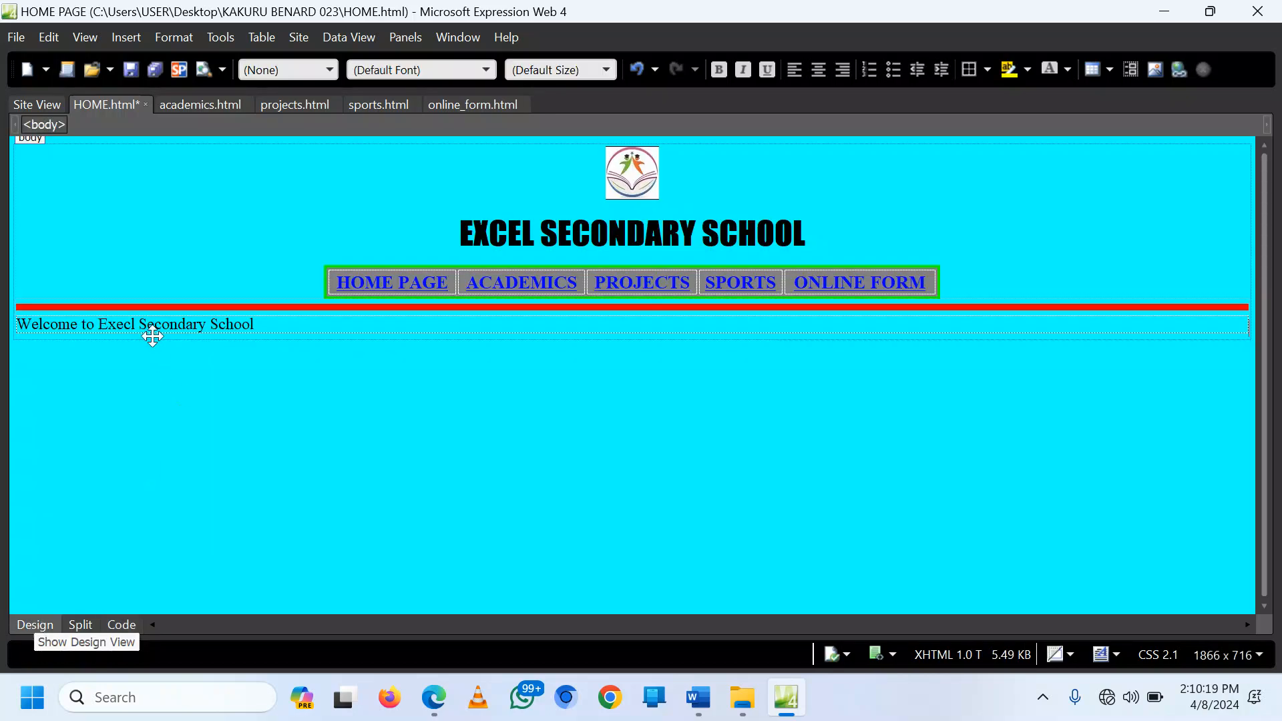
pyautogui.click(133, 326)
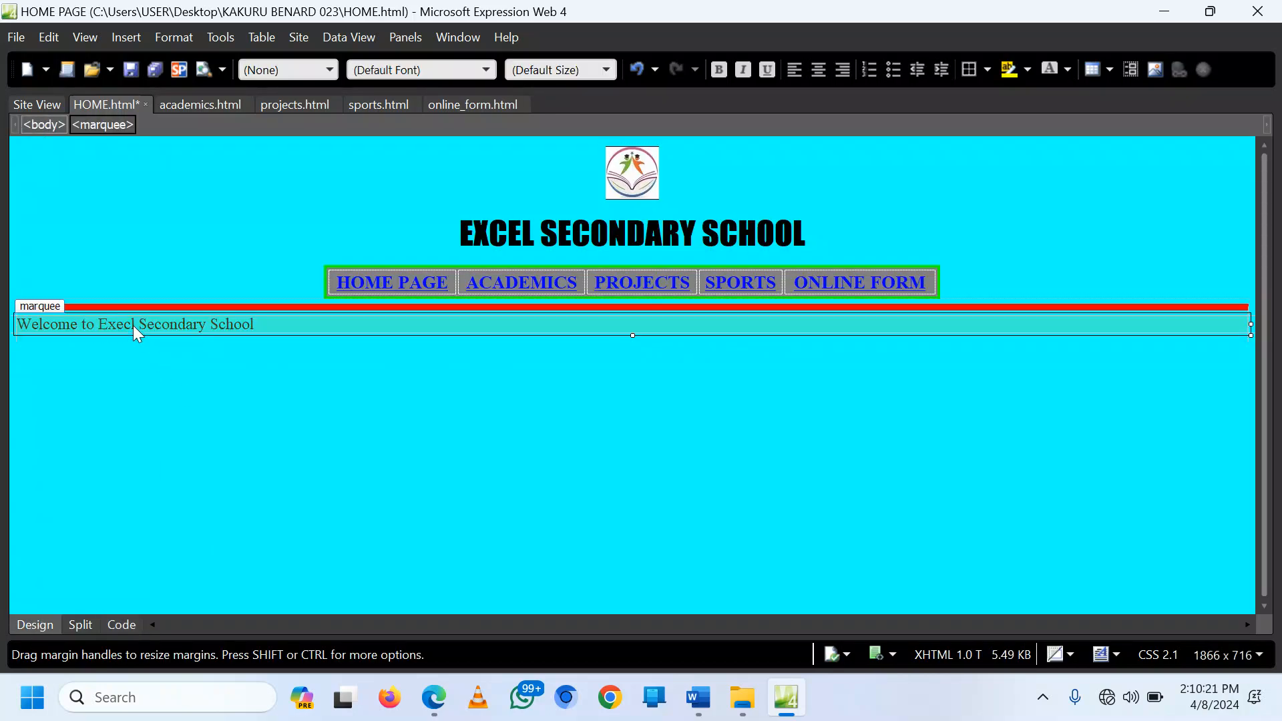
pyautogui.doubleClick(134, 326)
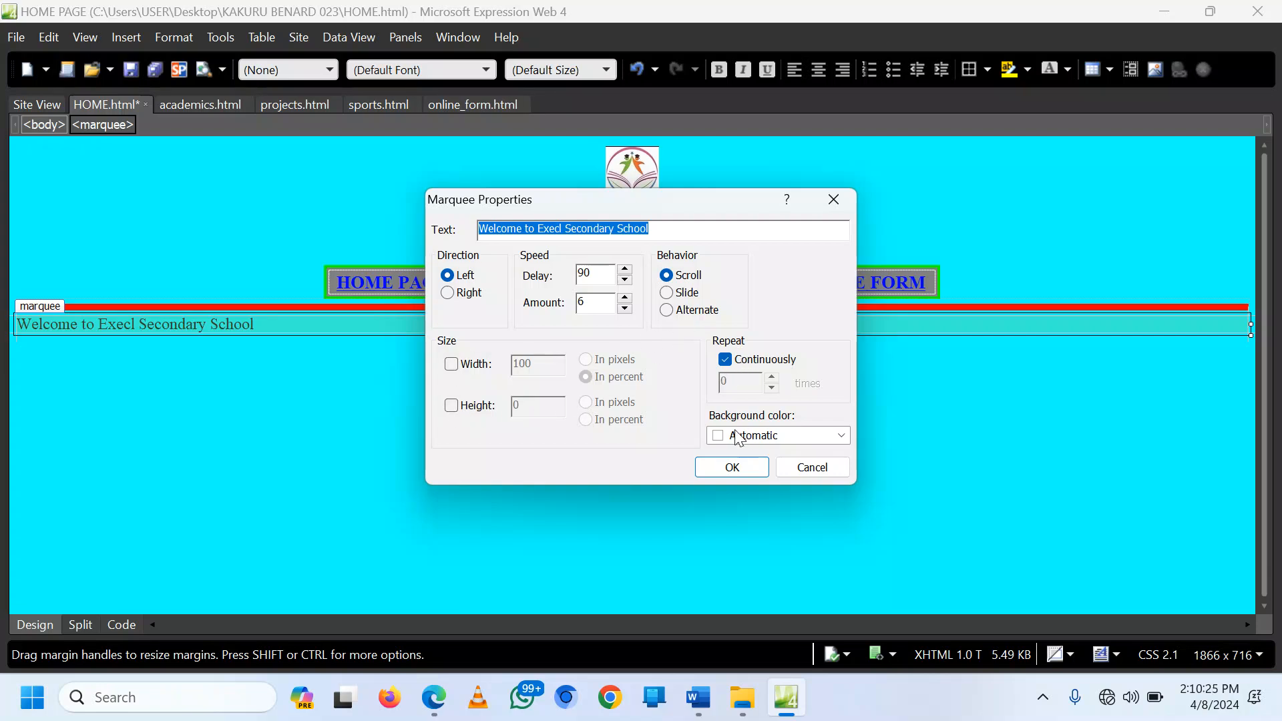
pyautogui.click(841, 436)
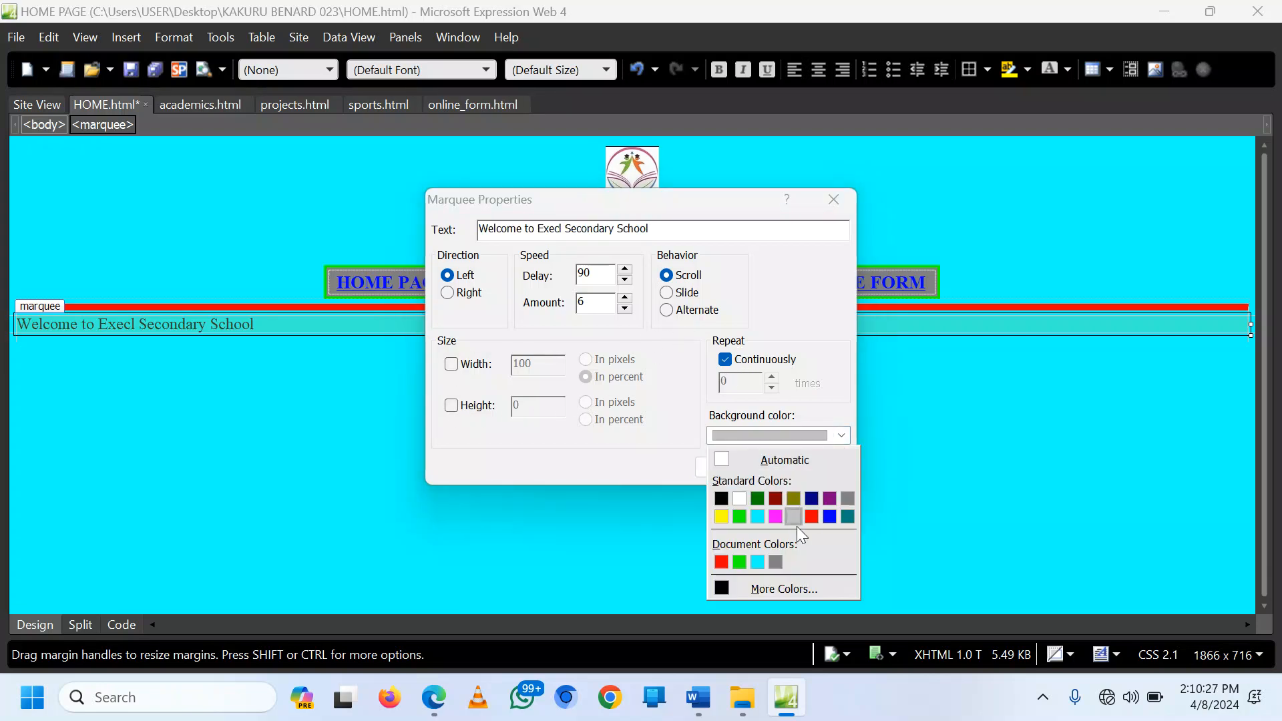
pyautogui.click(777, 516)
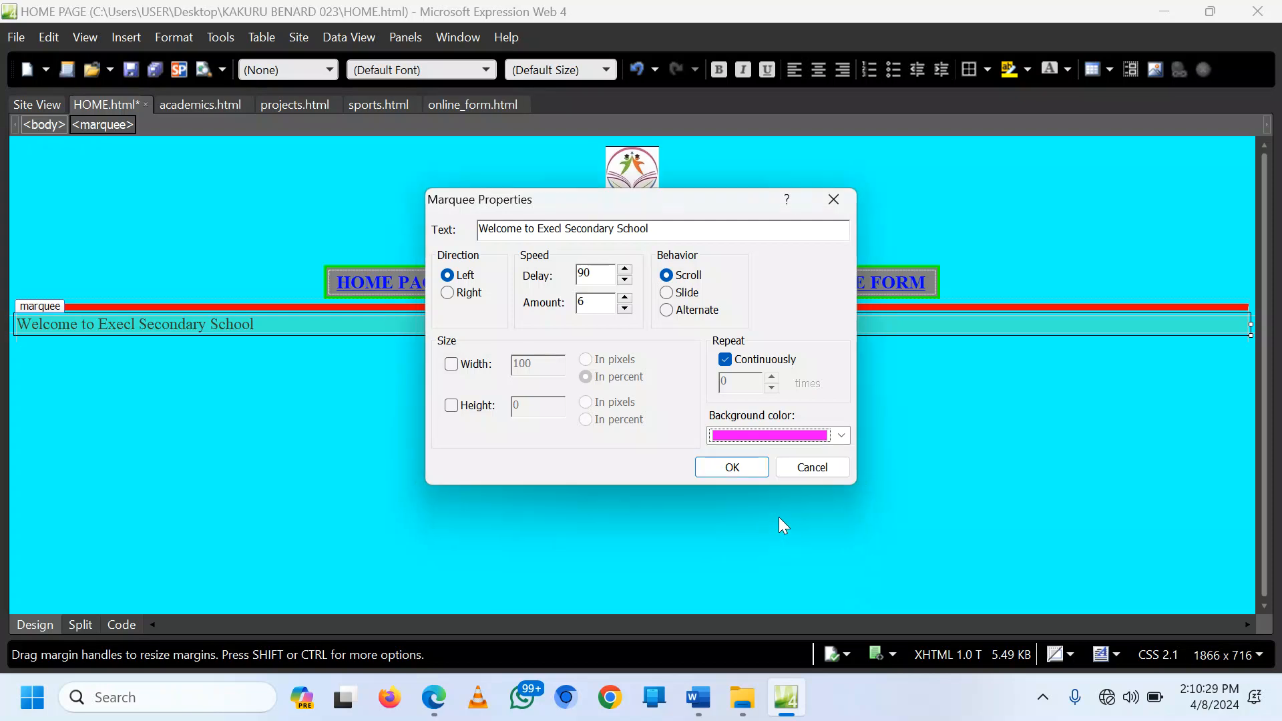
pyautogui.click(732, 467)
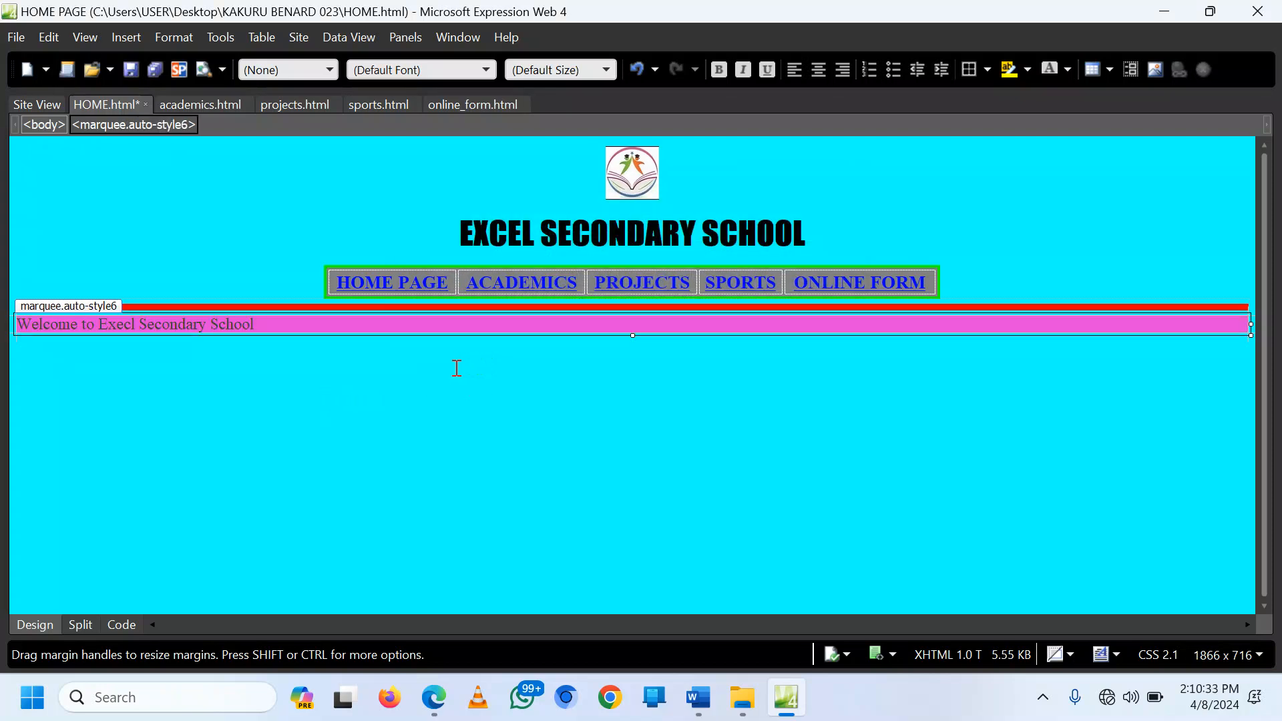
pyautogui.click(404, 362)
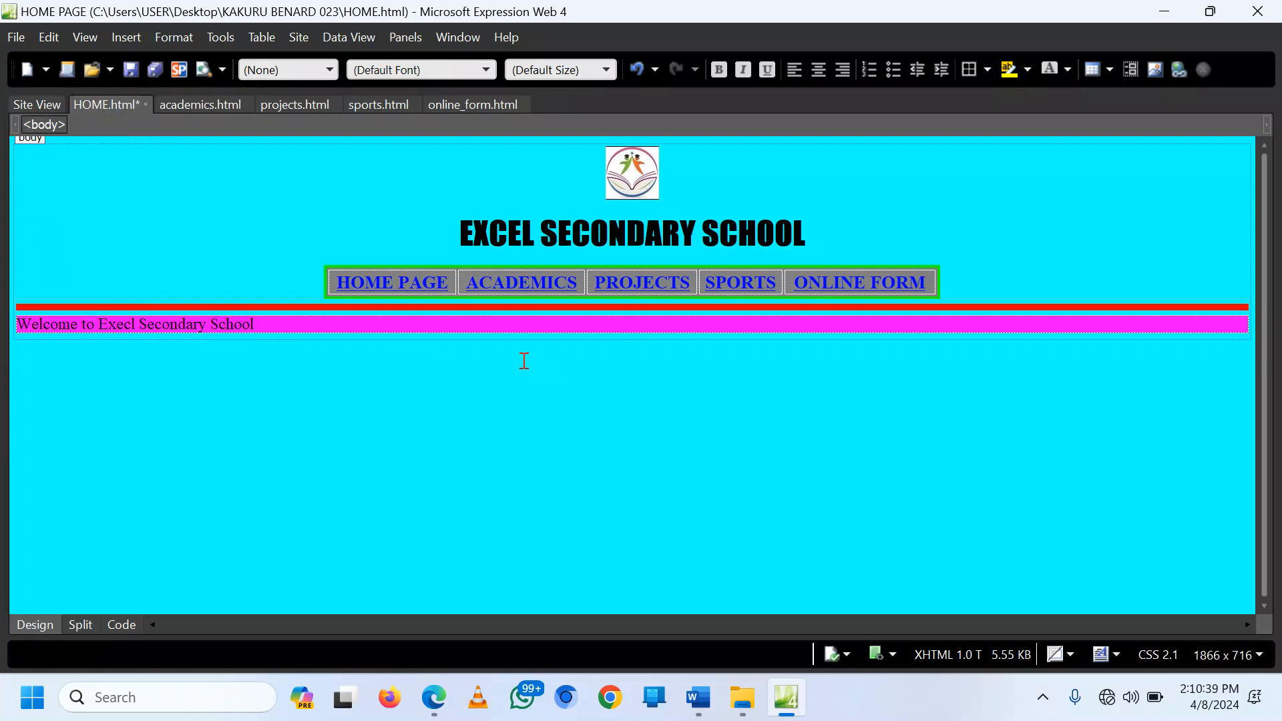
# Step: Type a centred WELCOME TO EXCEL line below the marquee
pyautogui.write('WE')
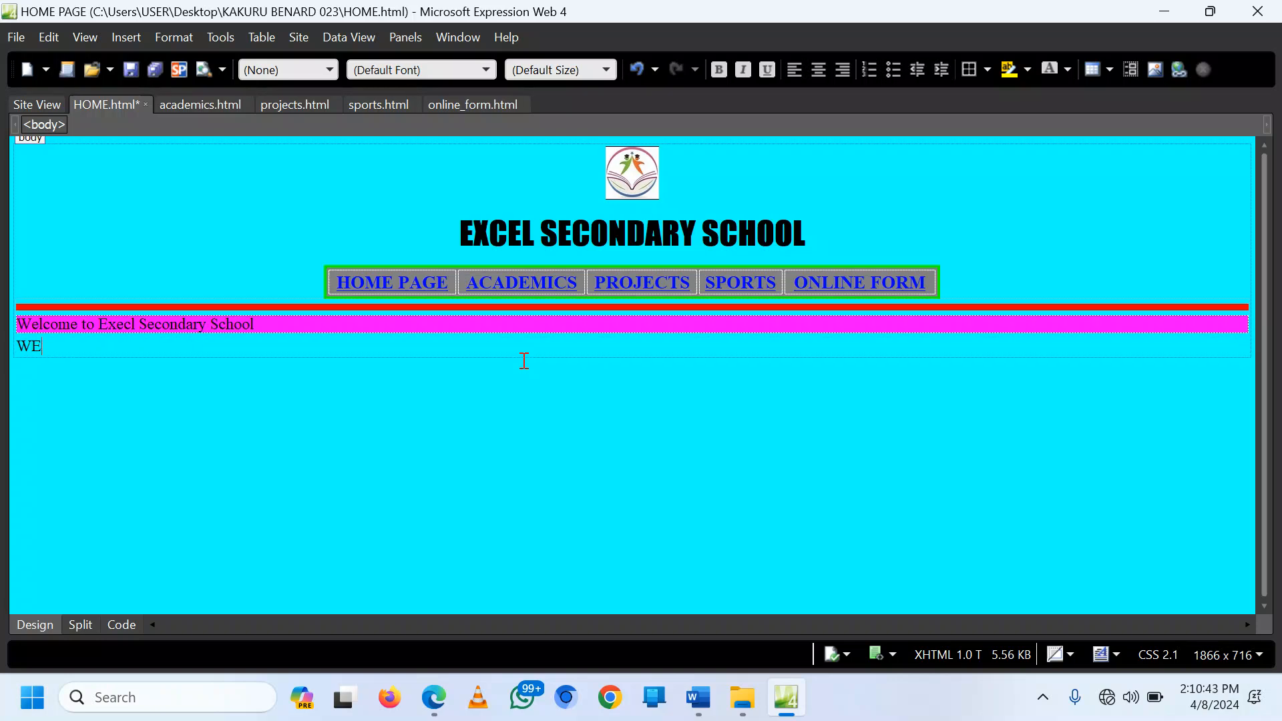
pyautogui.press('BackSpace')
pyautogui.press('BackSpace')
pyautogui.press('BackSpace')
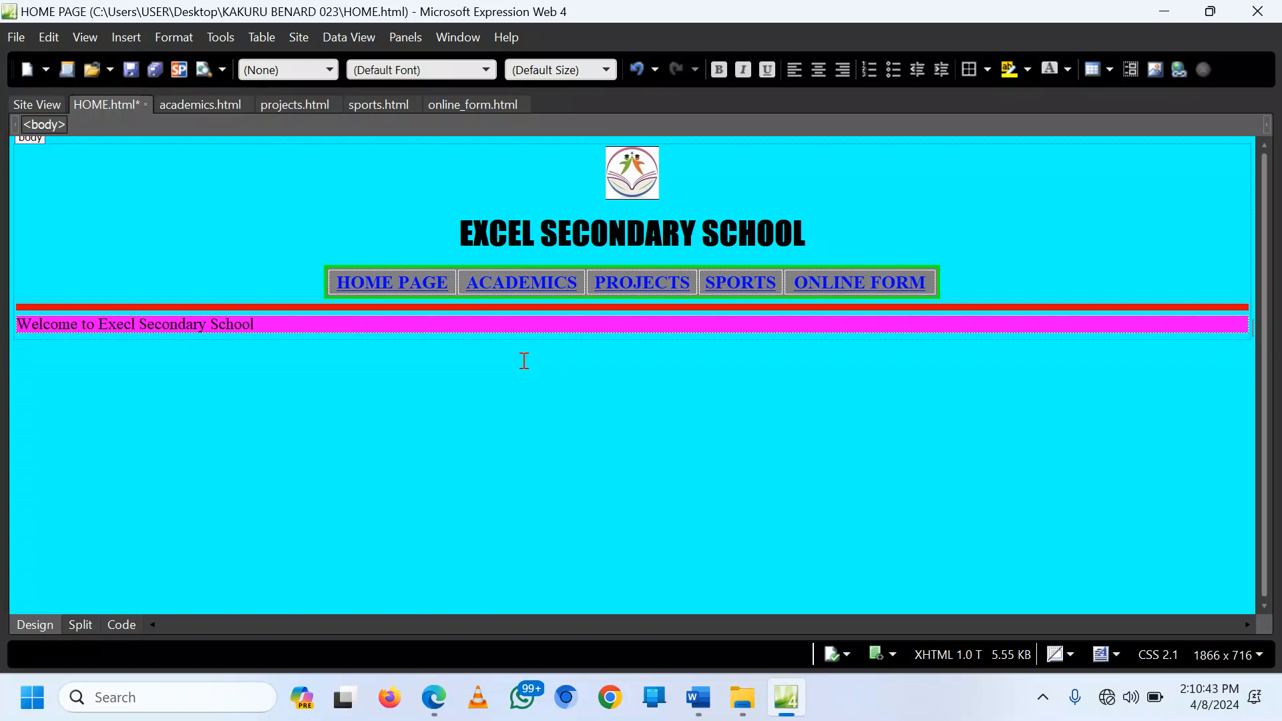
pyautogui.click(817, 72)
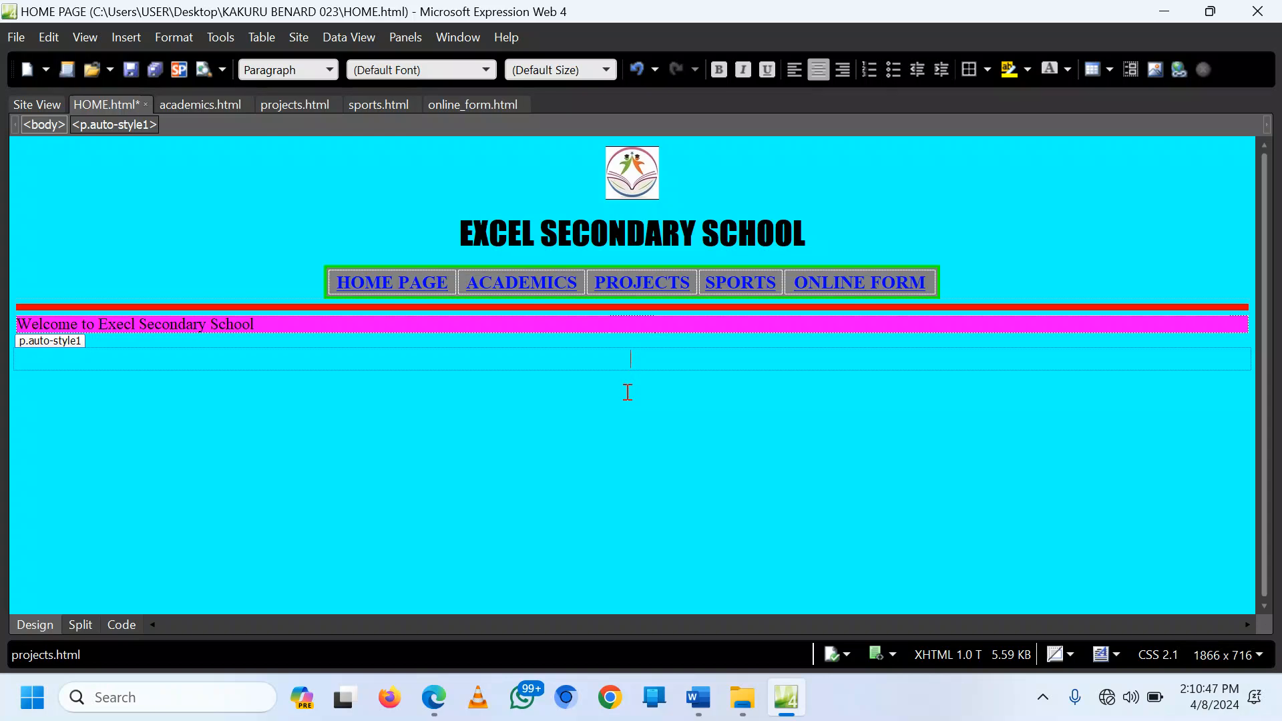
pyautogui.write('WELOCOME')
pyautogui.press('BackSpace')
pyautogui.press('BackSpace')
pyautogui.press('BackSpace')
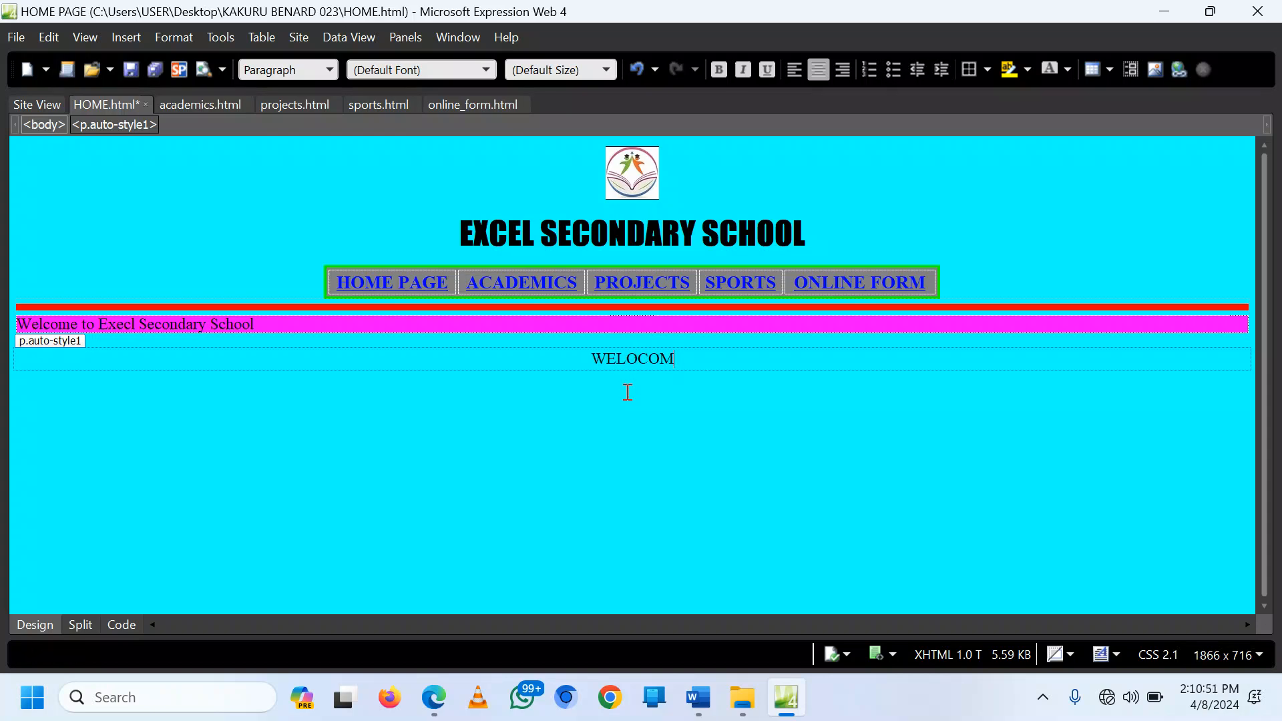
pyautogui.press('BackSpace')
pyautogui.press('BackSpace')
pyautogui.write('COME TO EXCEL')
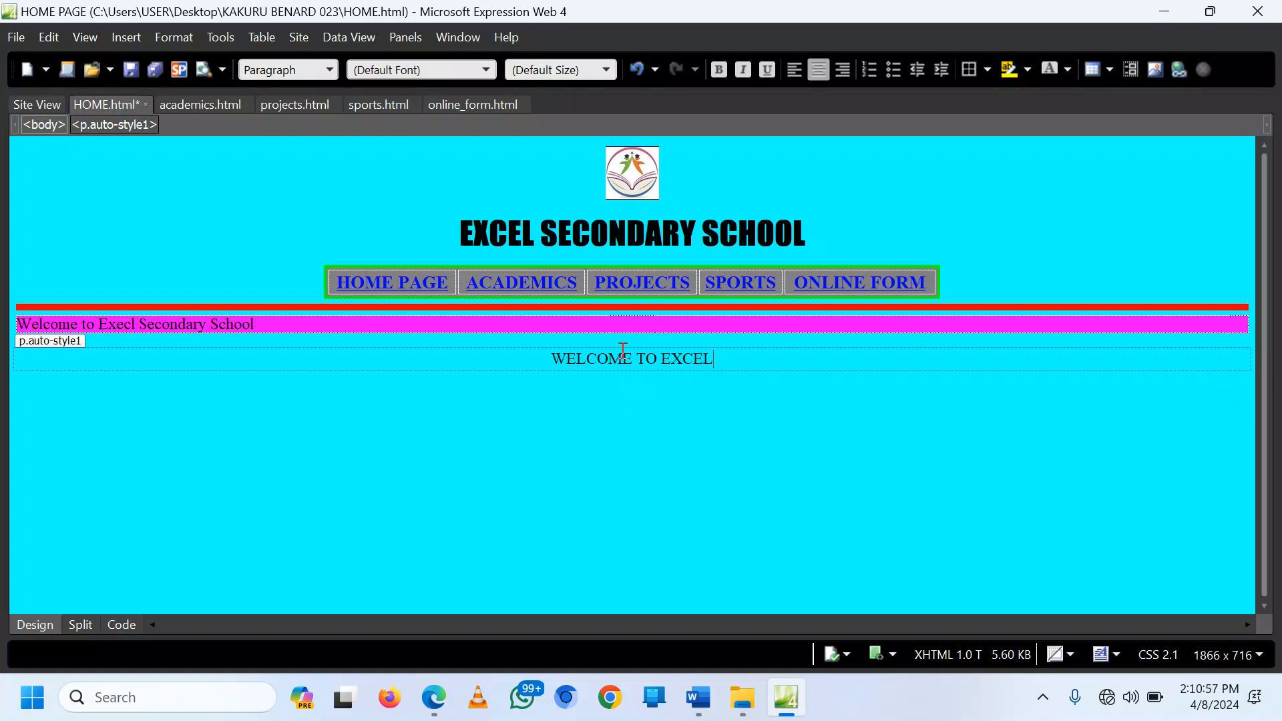
# Step: Make the WELCOME TO EXCEL heading bold, xx-large, underlined and red
pyautogui.tripleClick(624, 366)
pyautogui.click(719, 71)
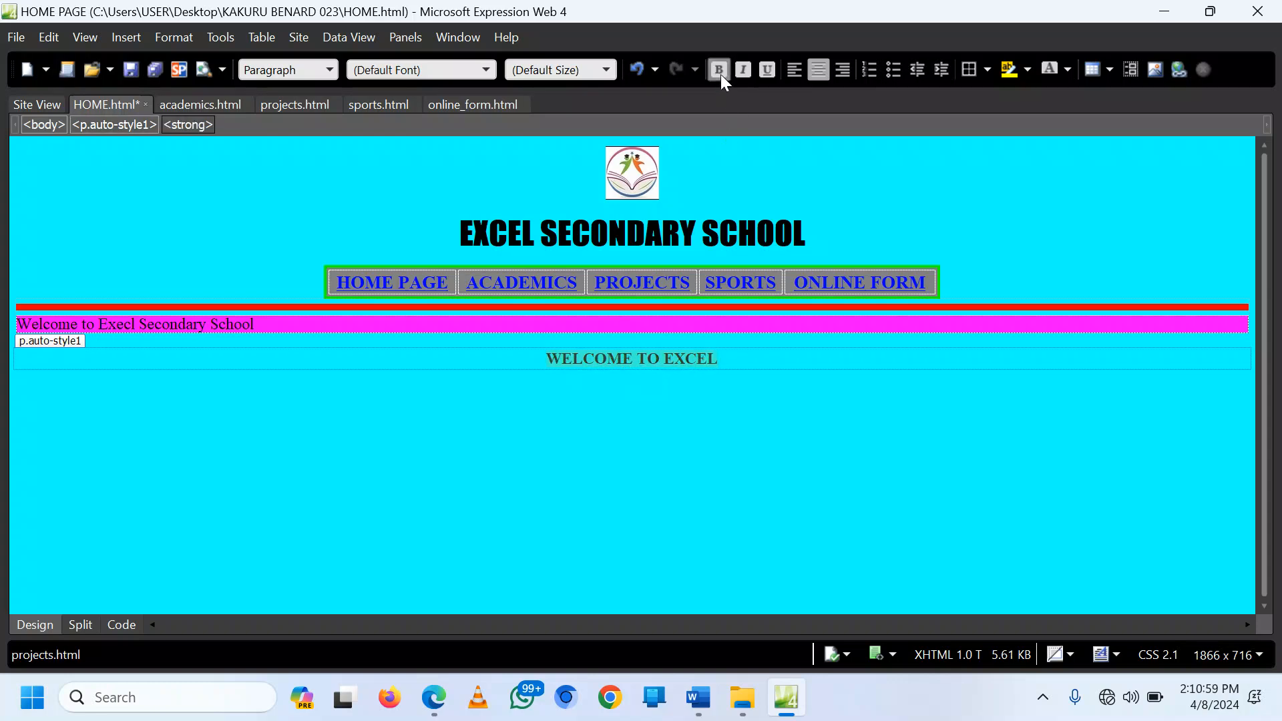
pyautogui.click(605, 71)
pyautogui.click(551, 234)
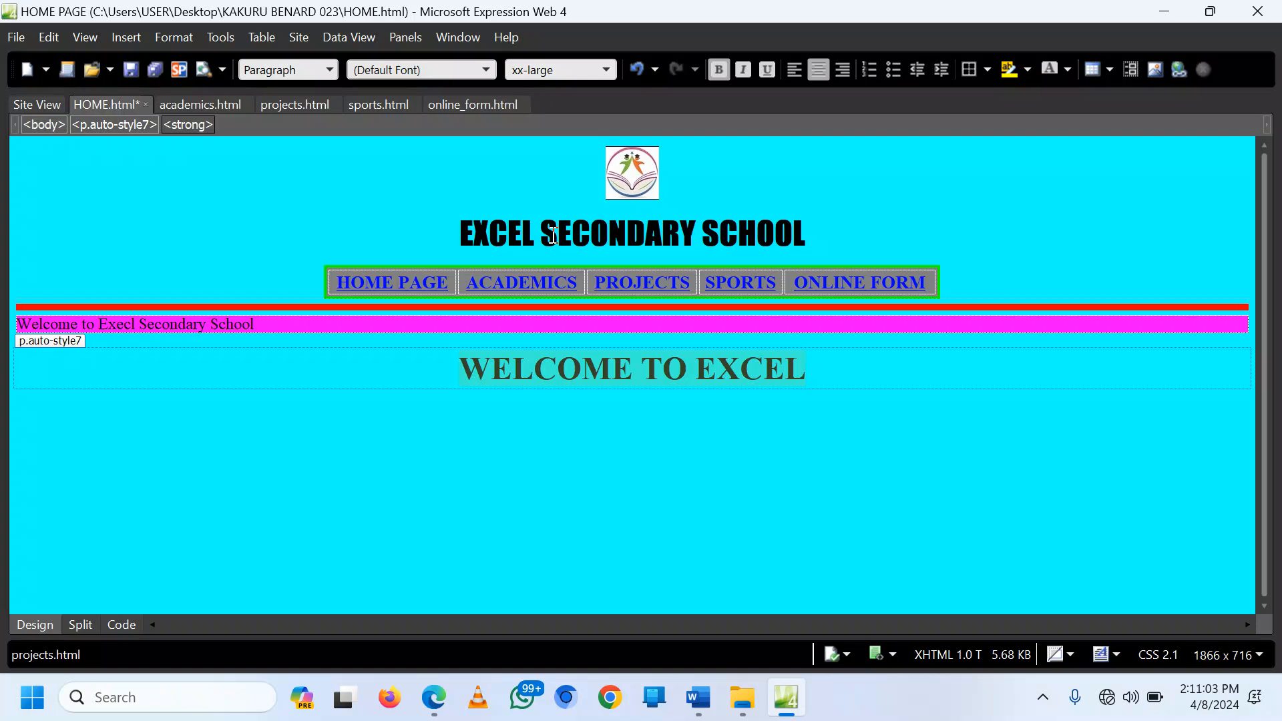
pyautogui.click(771, 69)
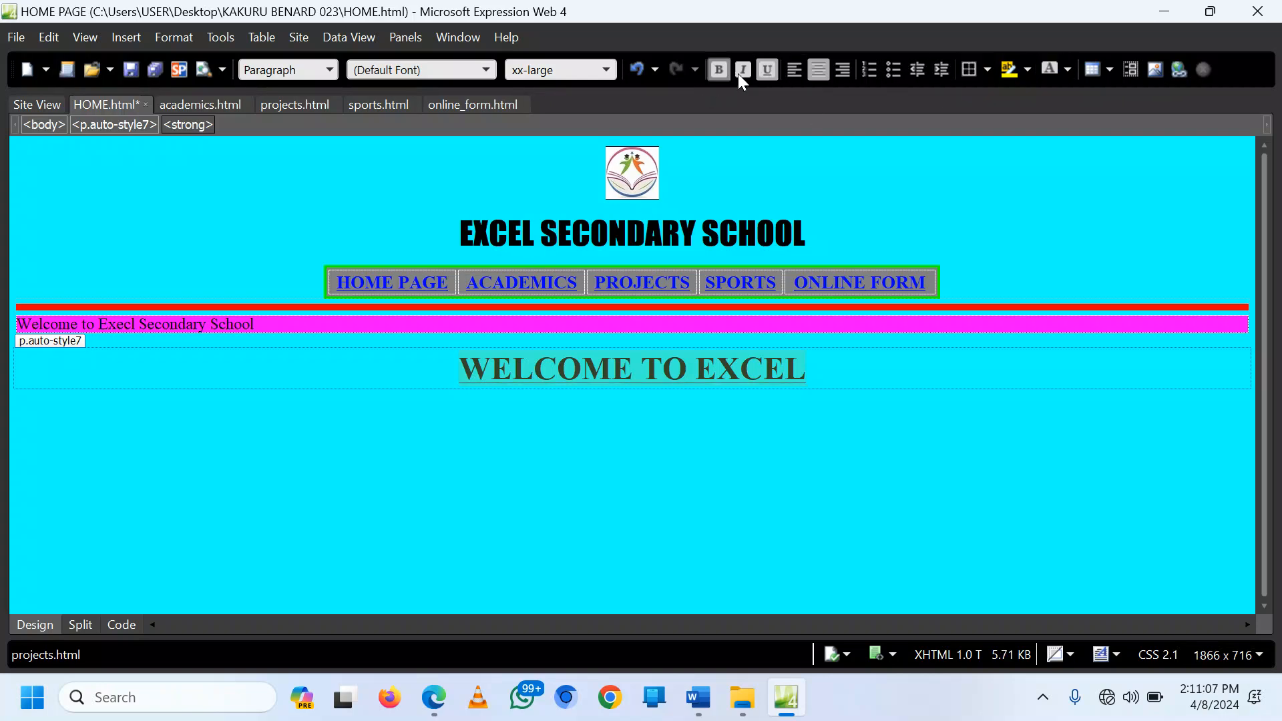
pyautogui.click(1066, 70)
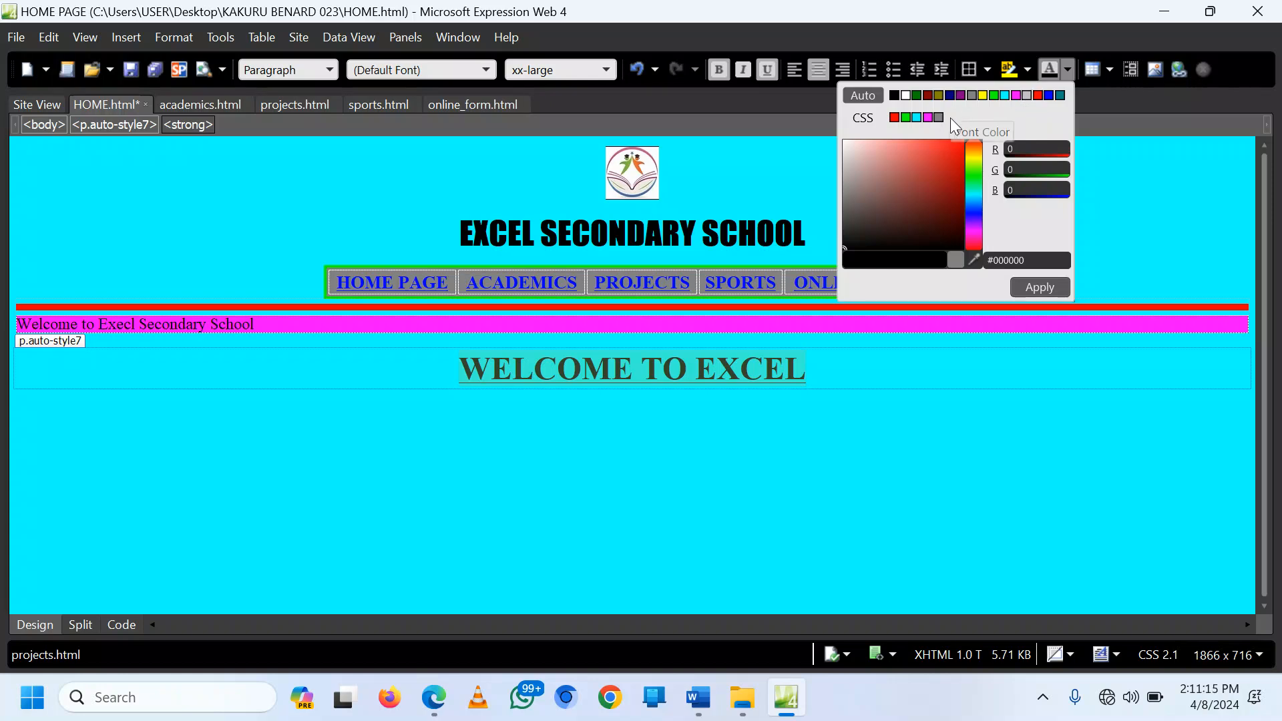
pyautogui.click(1039, 94)
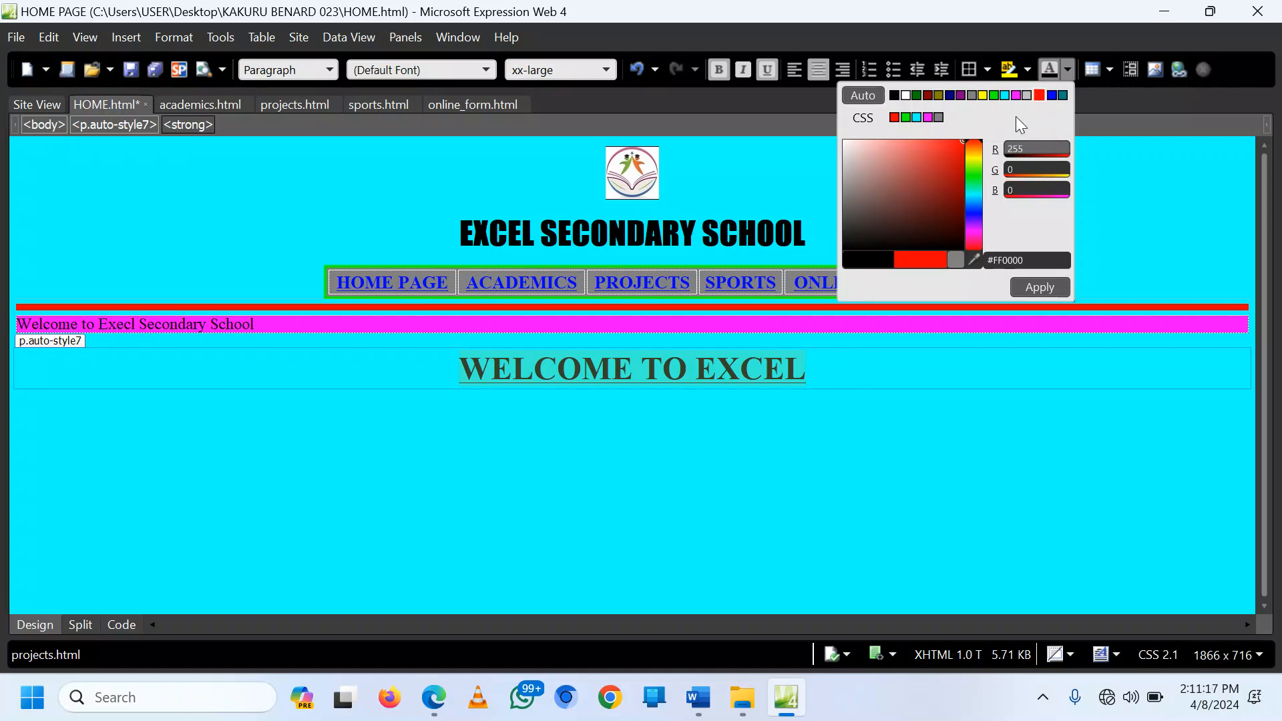
pyautogui.click(894, 117)
# Step: Save HOME.html
pyautogui.click(881, 401)
pyautogui.click(770, 447)
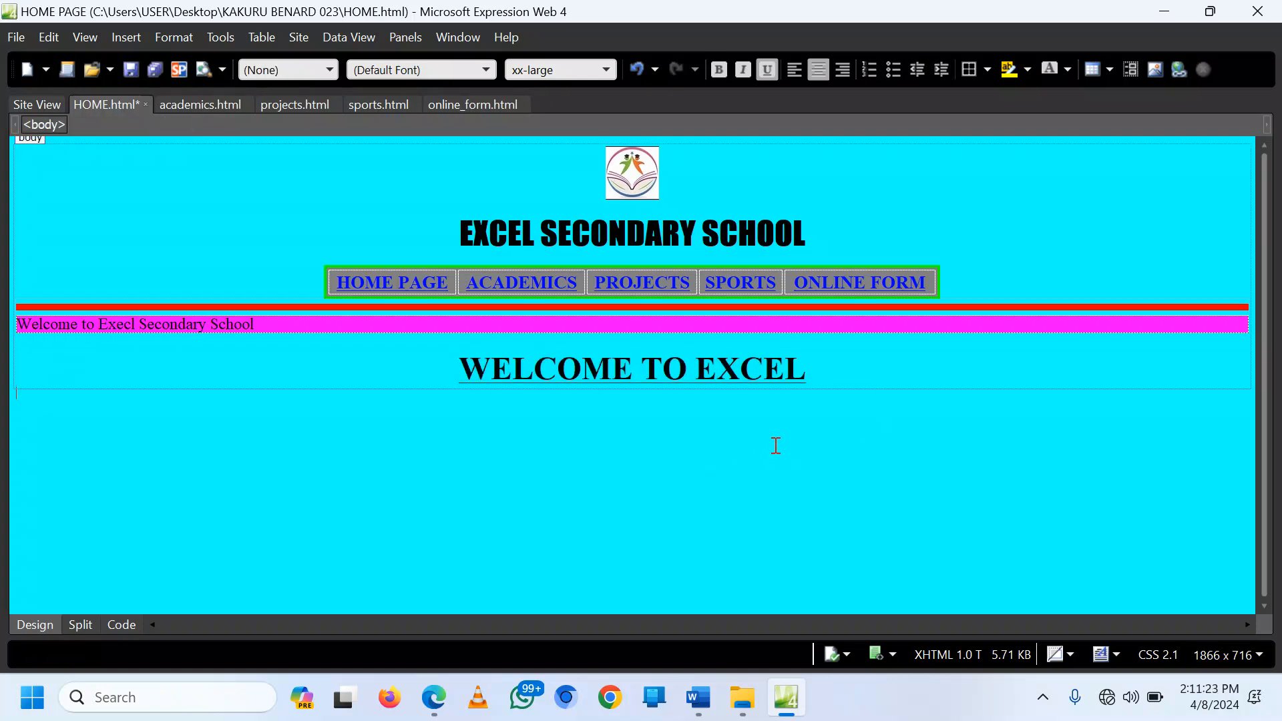
pyautogui.hotkey('ctrl', 's')
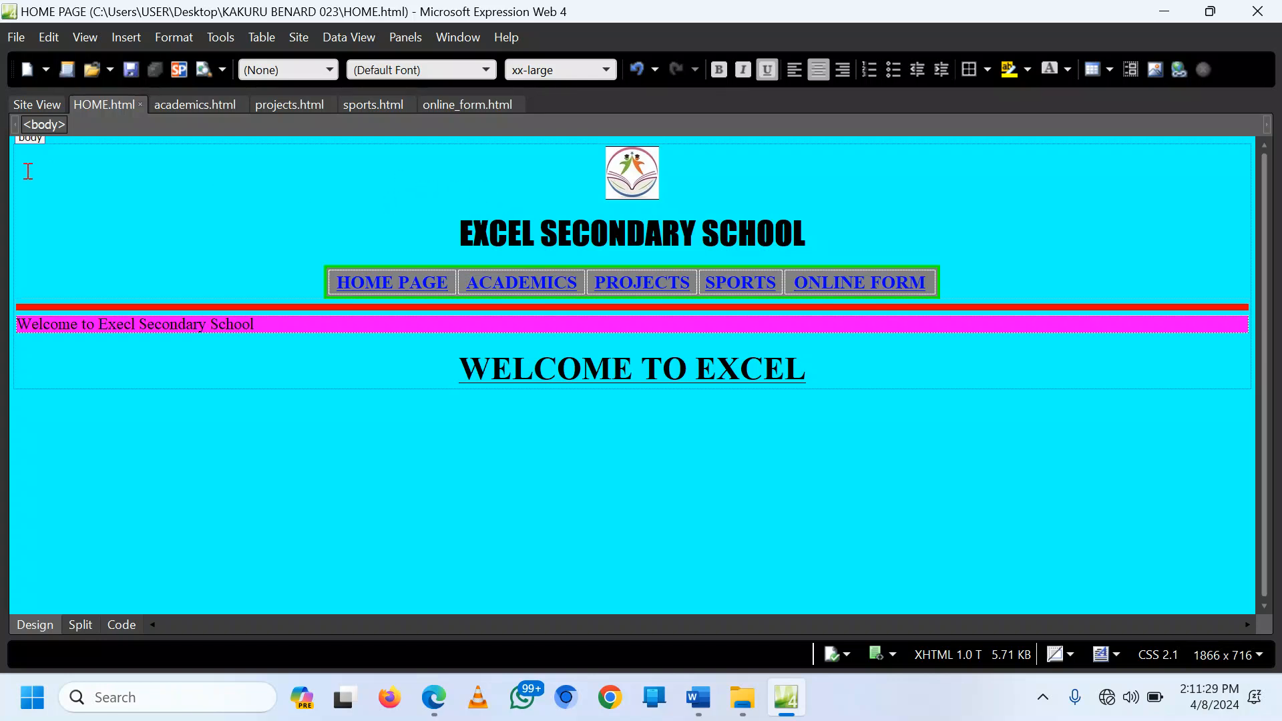
# Step: Paste the shared header into the academics page and save it
pyautogui.hotkey('ctrl', 'a')
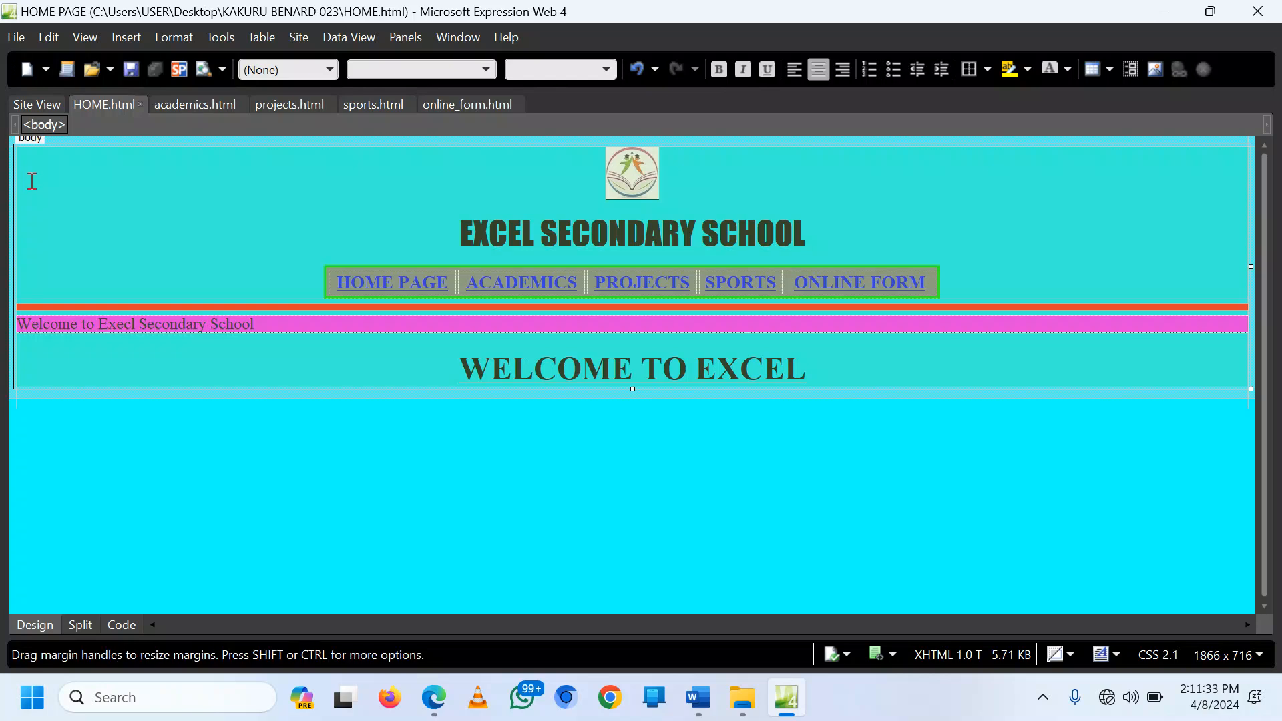
pyautogui.click(195, 105)
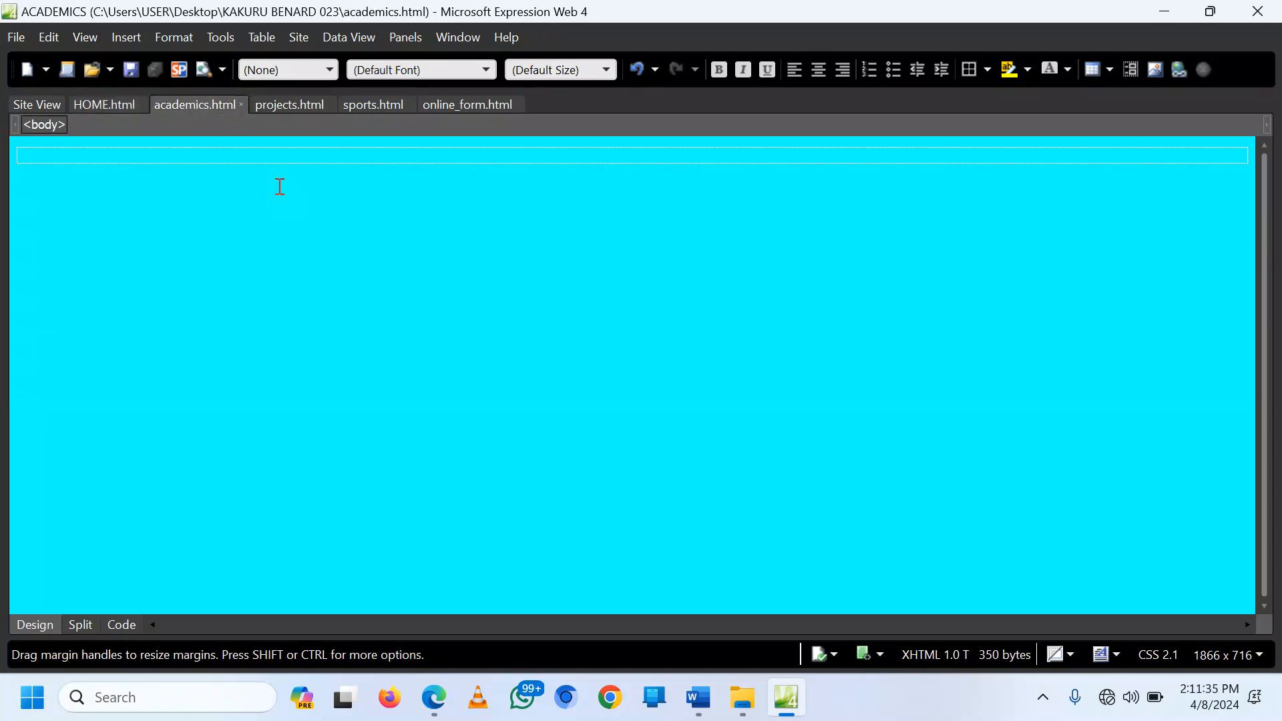
pyautogui.hotkey('ctrl', 'v')
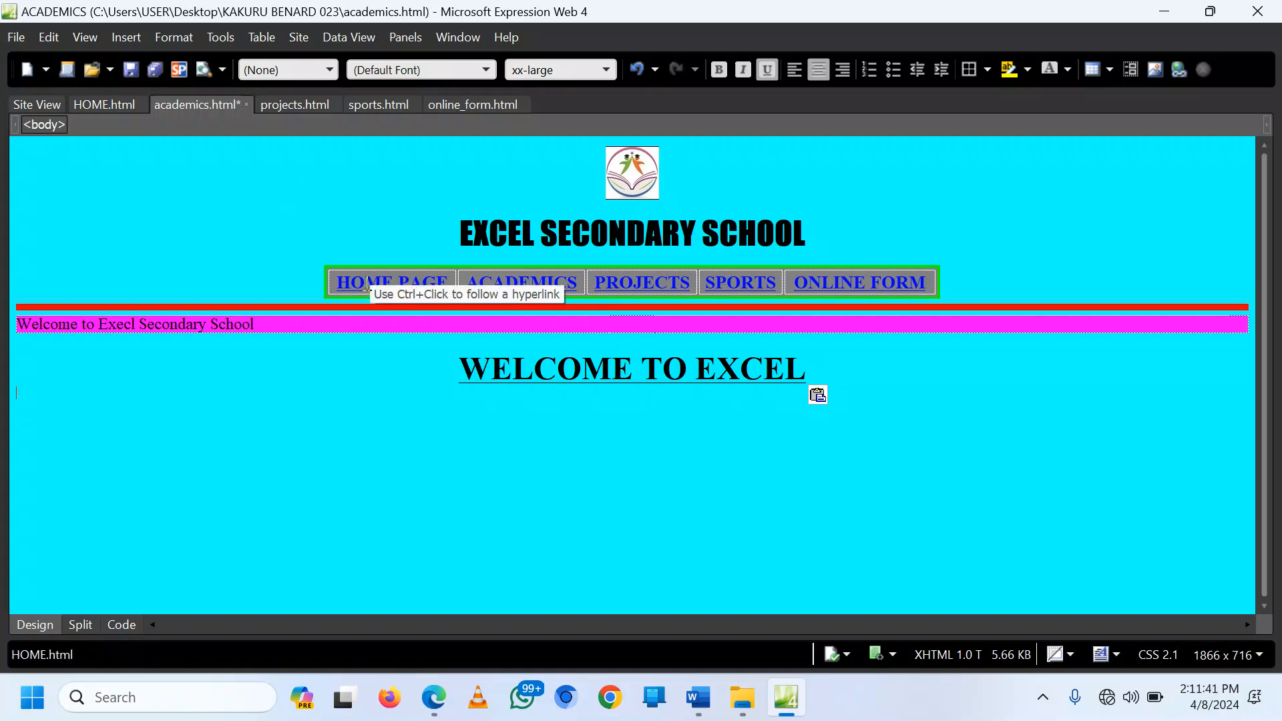
pyautogui.click(974, 273)
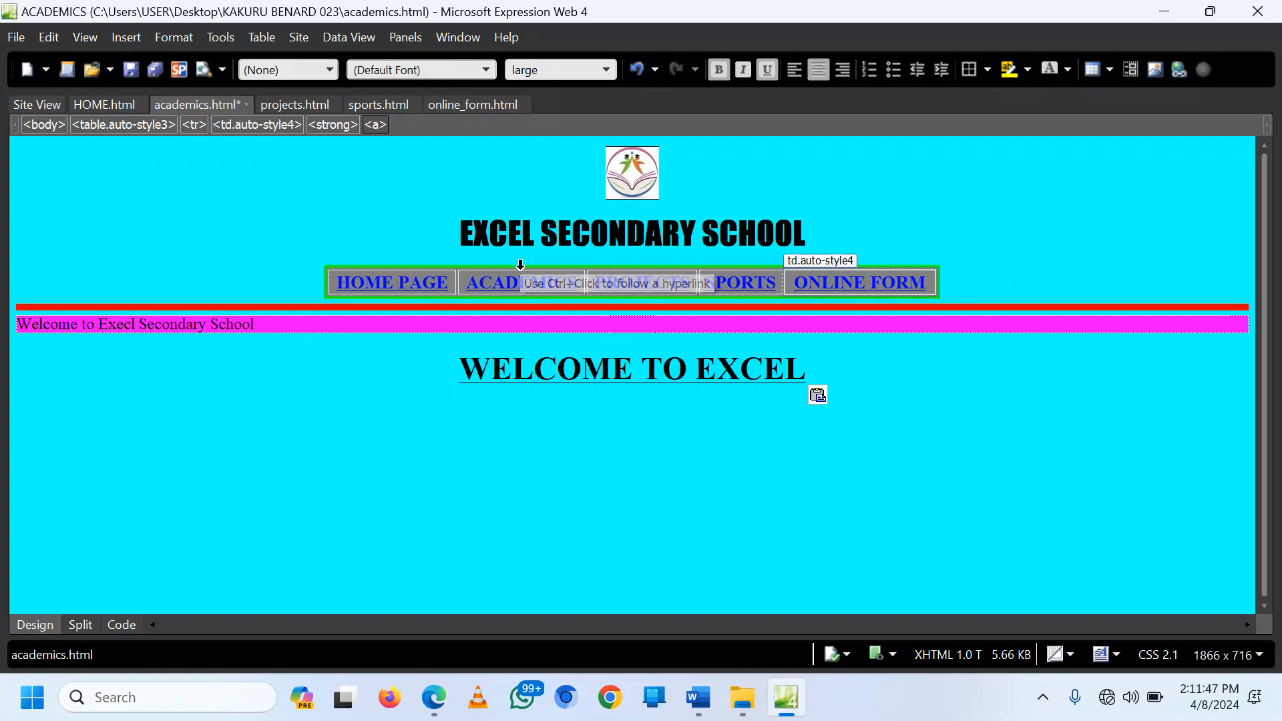
pyautogui.hotkey('ctrl', 's')
# Step: Paste the header into the projects, sports and online form pages, saving projects and sports
pyautogui.click(298, 107)
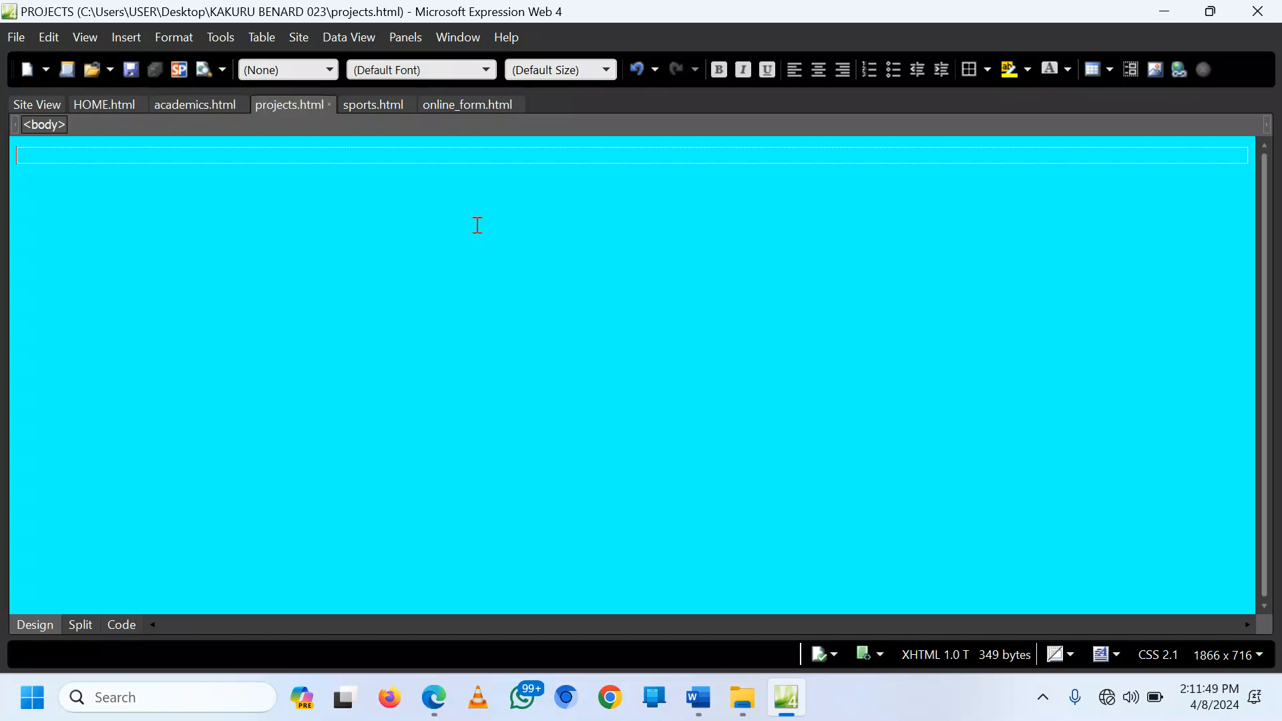
pyautogui.hotkey('ctrl', 'v')
pyautogui.hotkey('ctrl', 's')
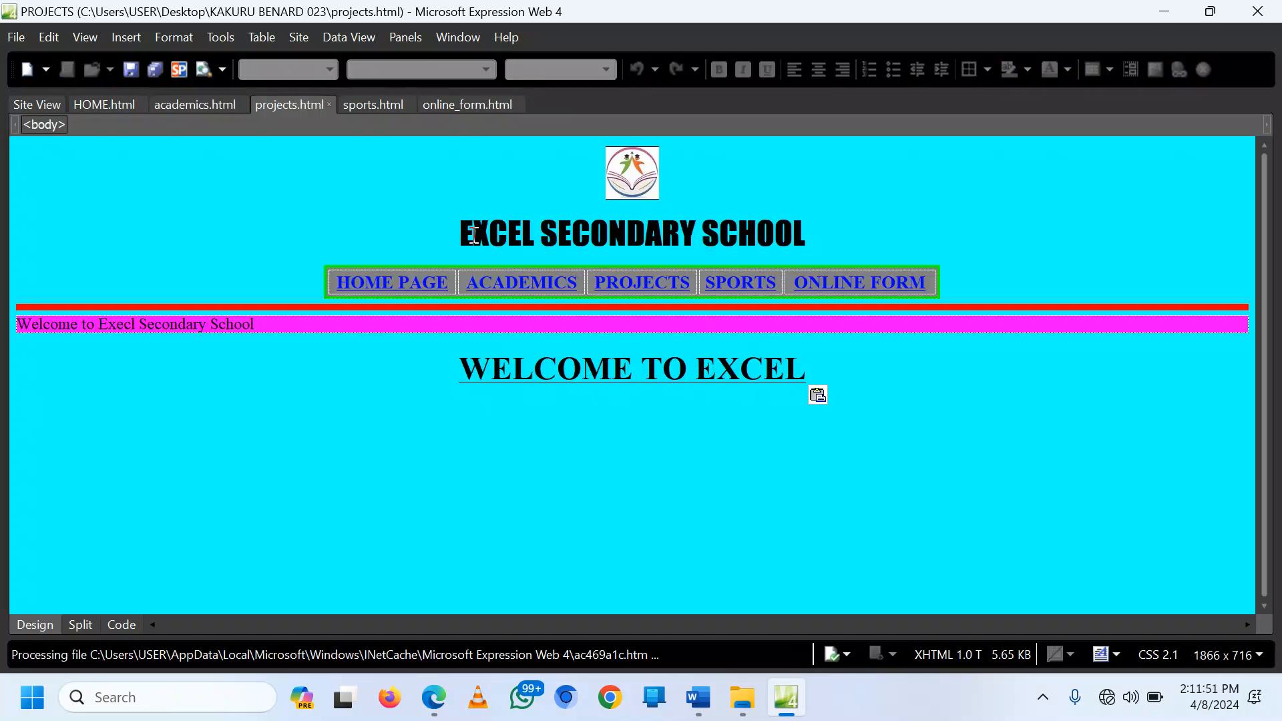
pyautogui.click(371, 105)
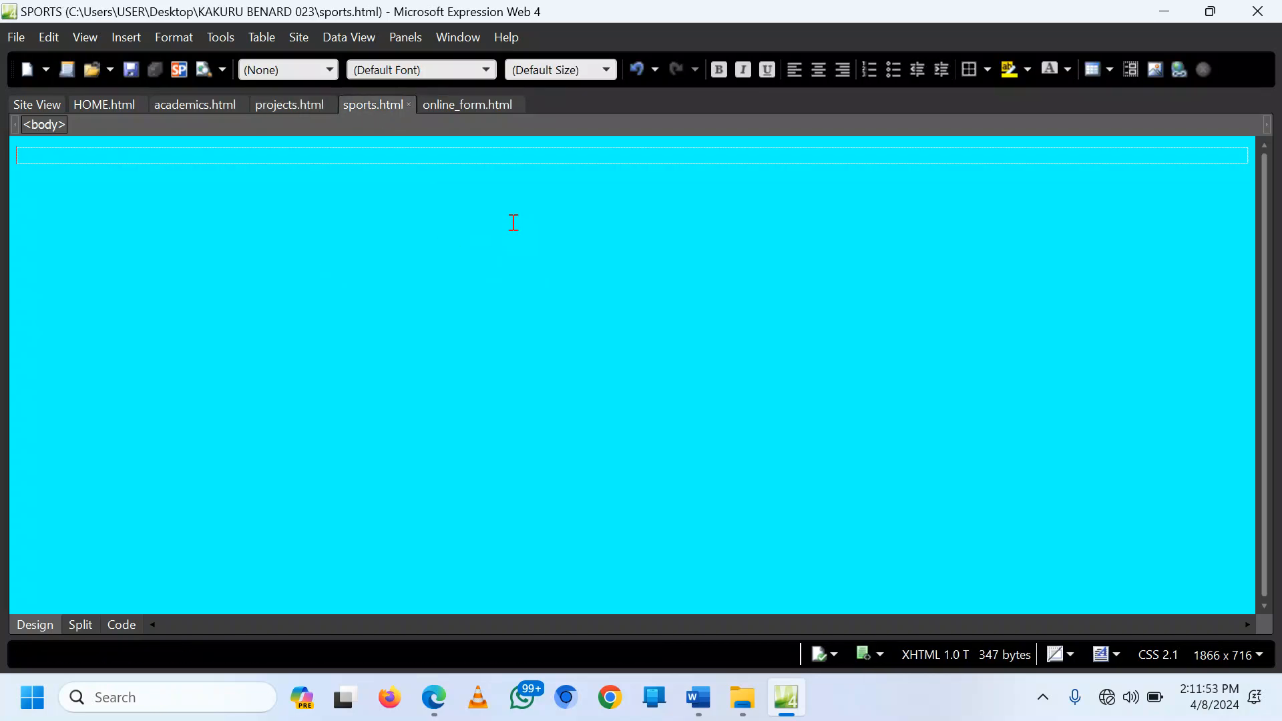
pyautogui.hotkey('ctrl', 'v')
pyautogui.hotkey('ctrl', 's')
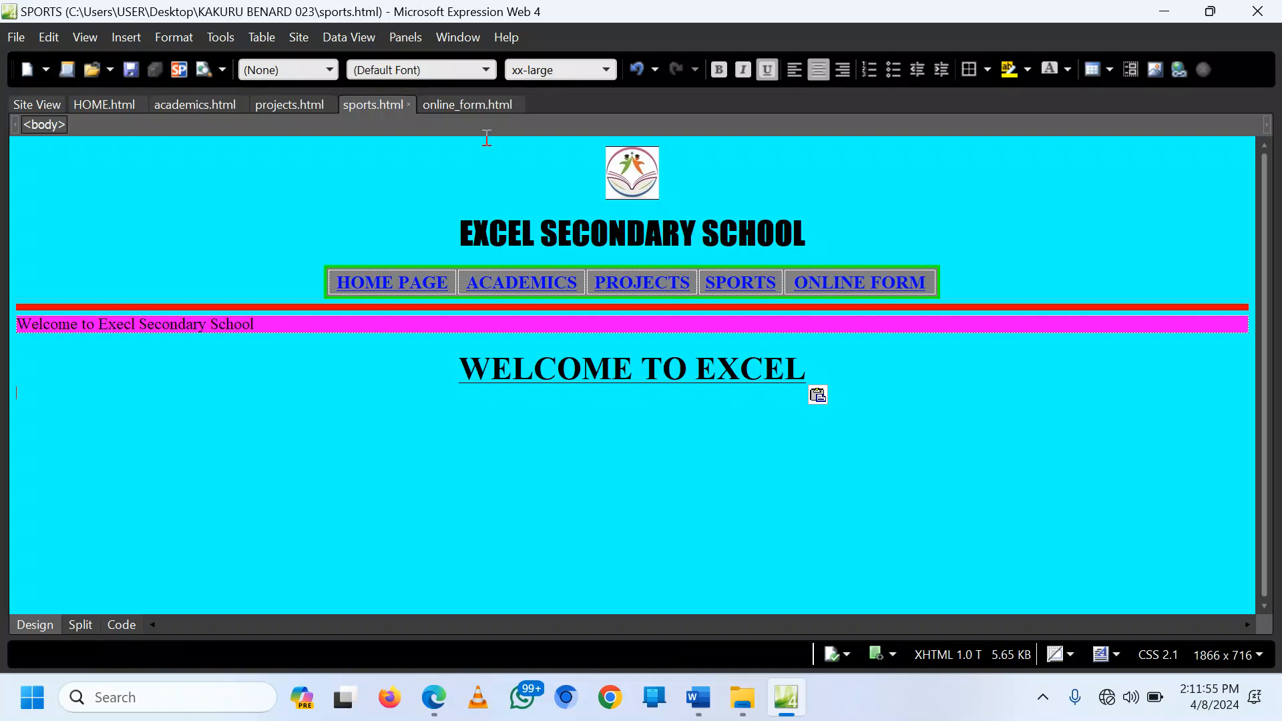
pyautogui.click(459, 104)
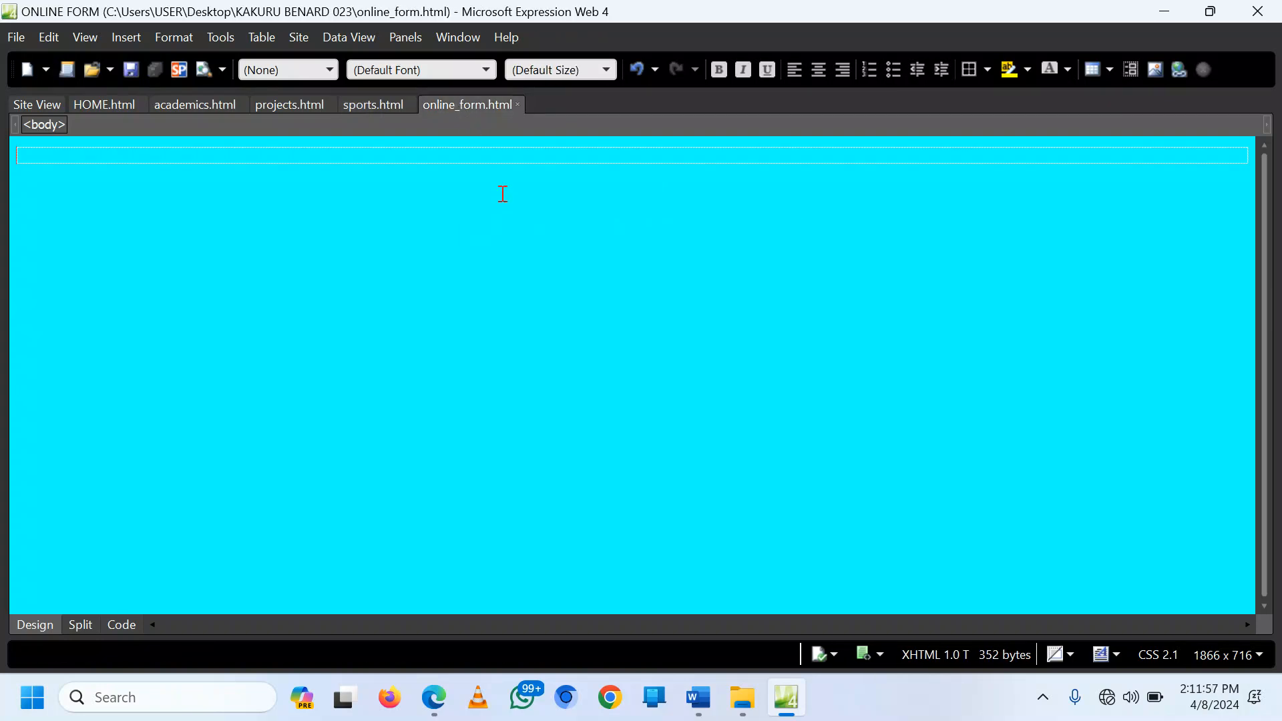
pyautogui.hotkey('ctrl', 'v')
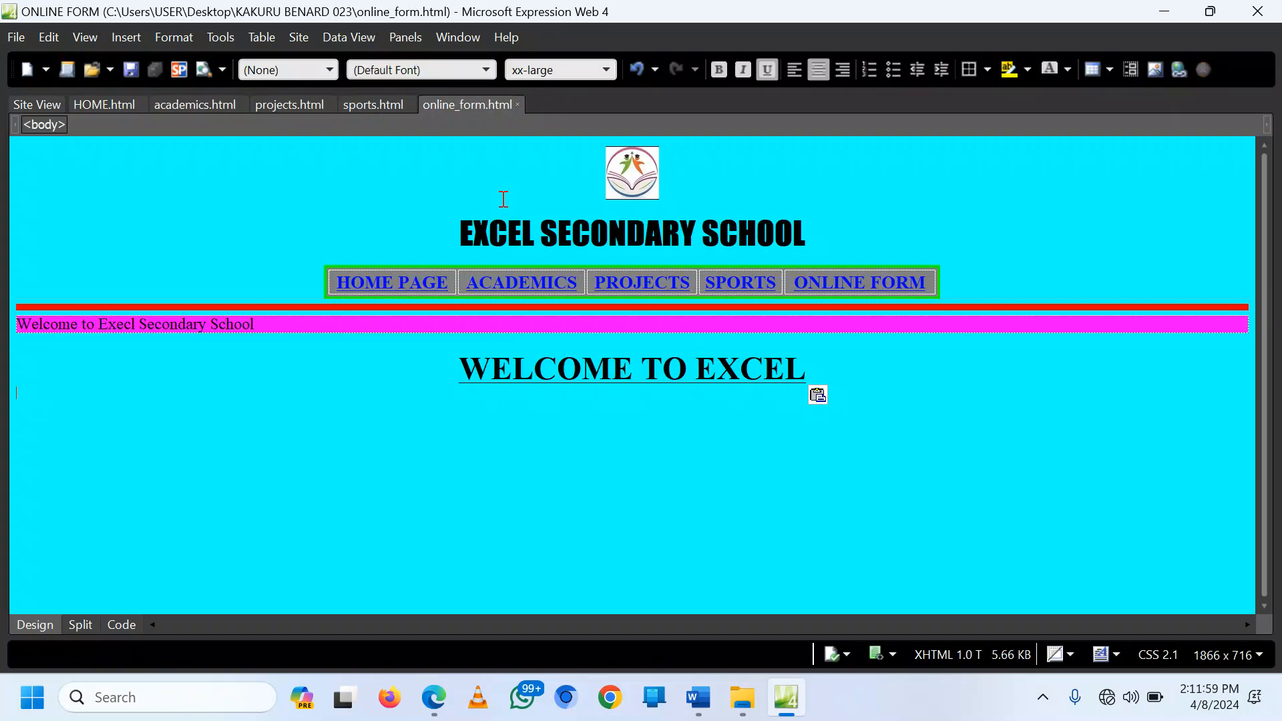
pyautogui.click(112, 105)
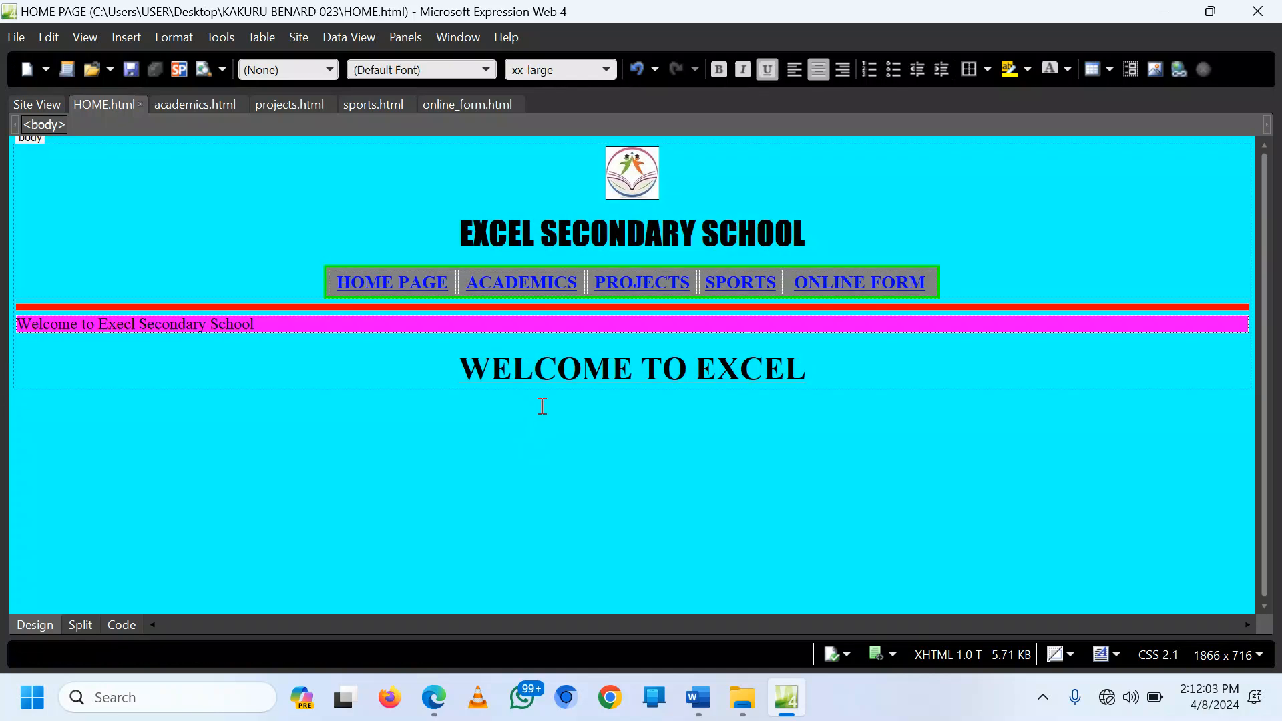
# Step: Select the three PLANNING paragraphs from Our Vision to student benefits
pyautogui.click(699, 697)
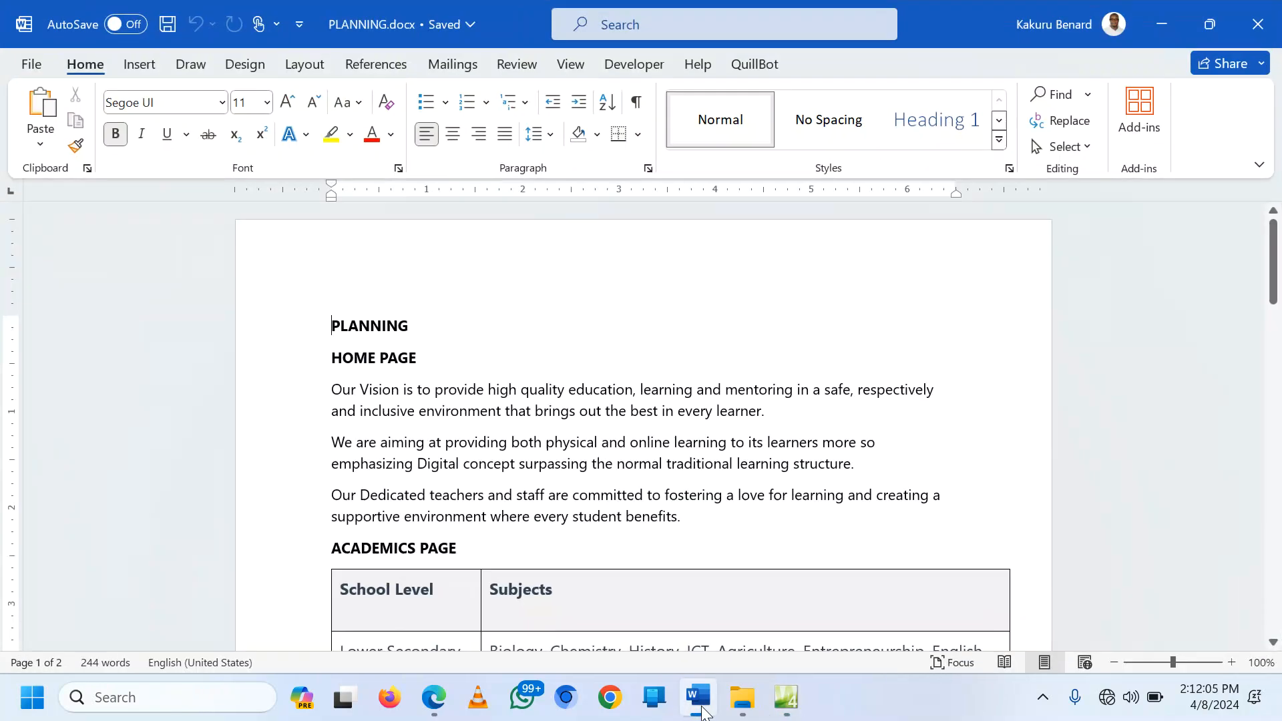
pyautogui.click(363, 387)
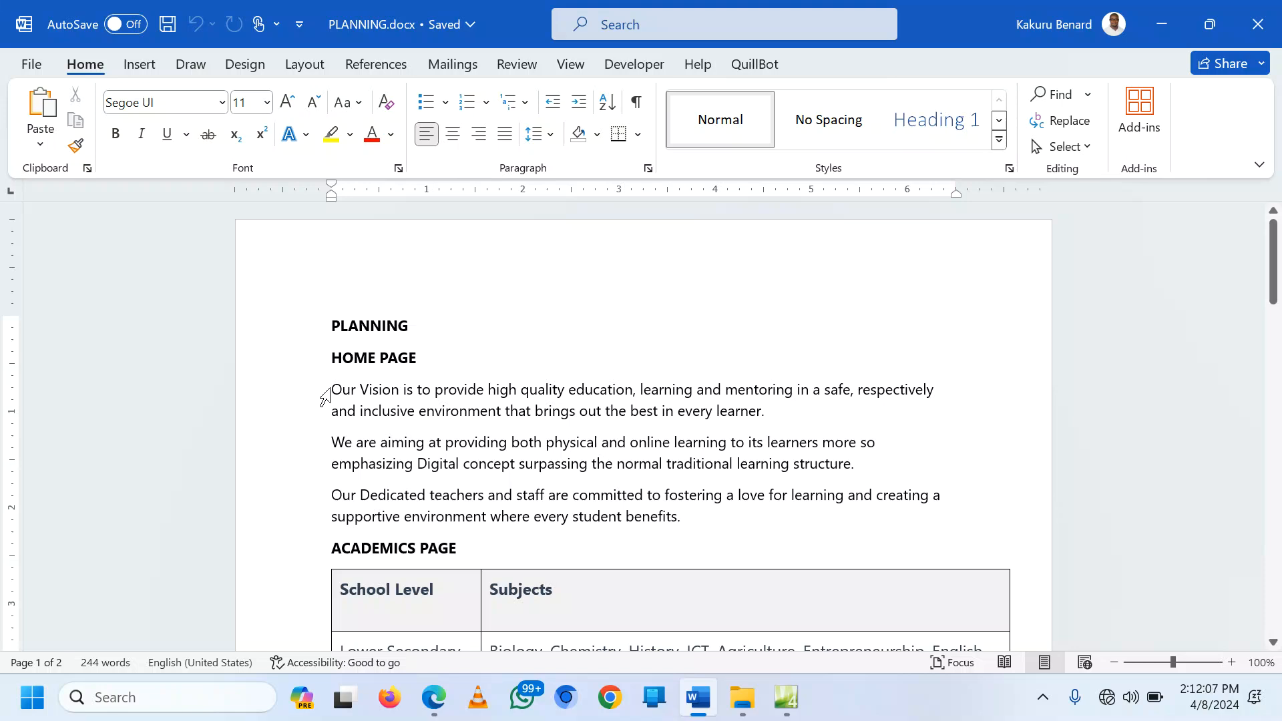
pyautogui.moveTo(308, 394); pyautogui.dragTo(330, 520)
pyautogui.hotkey('ctrl', 'c')
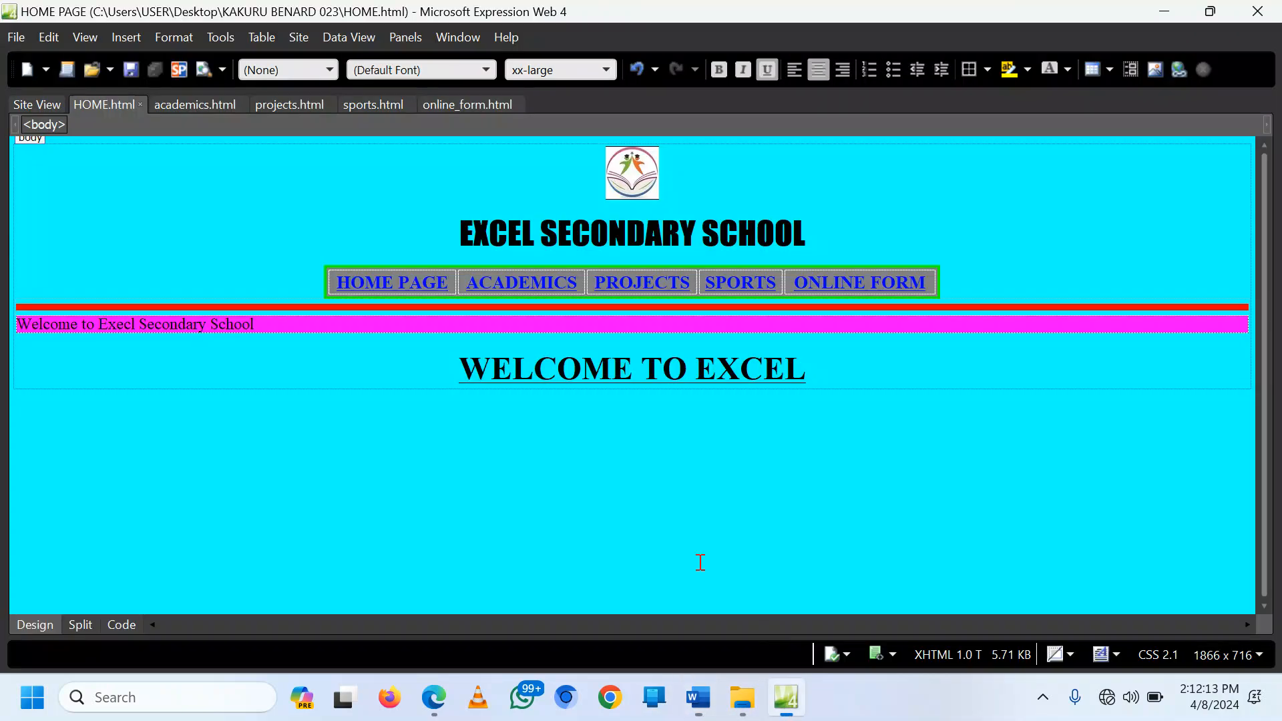
# Step: Paste the three vision paragraphs under WELCOME TO EXCEL and centre them
pyautogui.click(785, 698)
pyautogui.hotkey('ctrl', 'v')
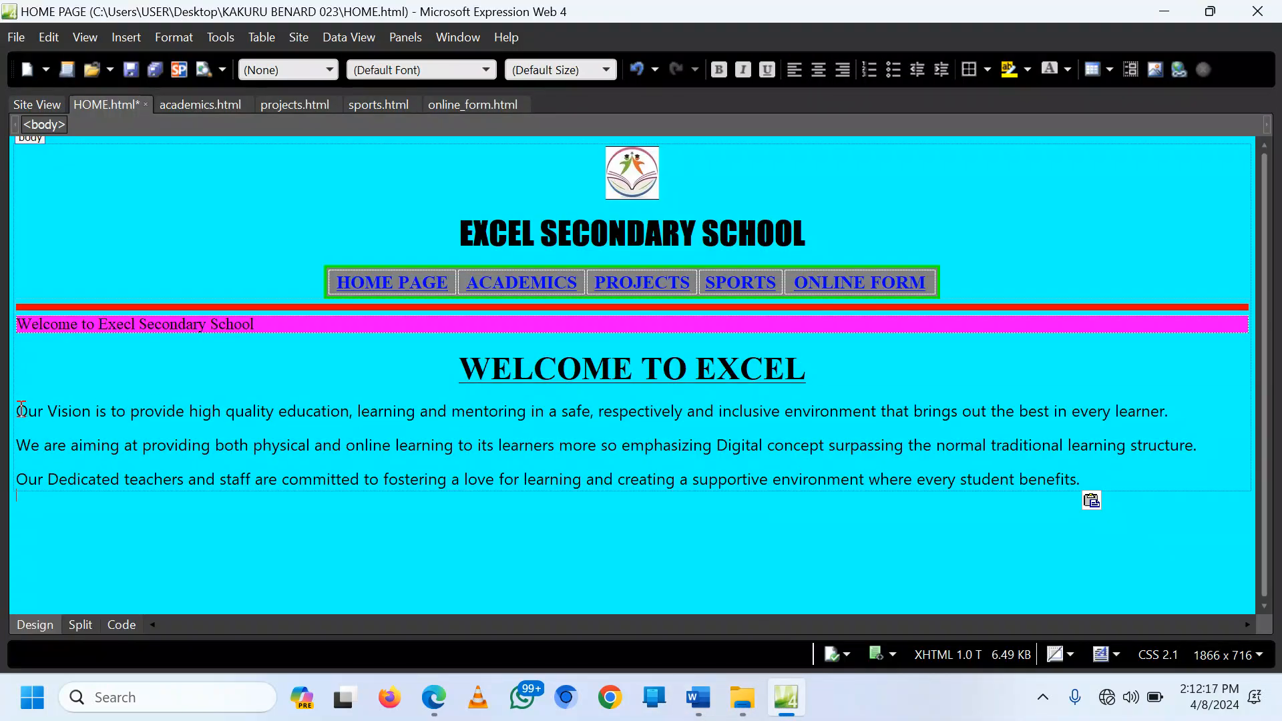
pyautogui.moveTo(22, 409); pyautogui.dragTo(1114, 485)
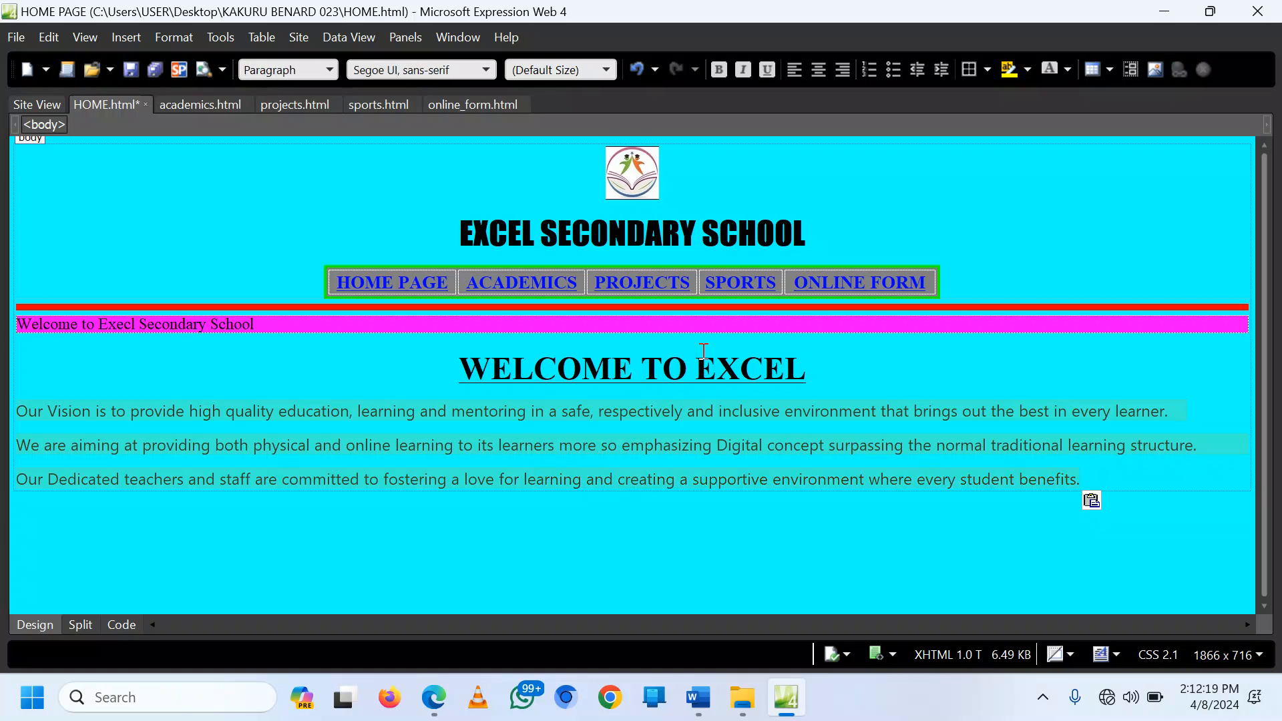
pyautogui.click(818, 75)
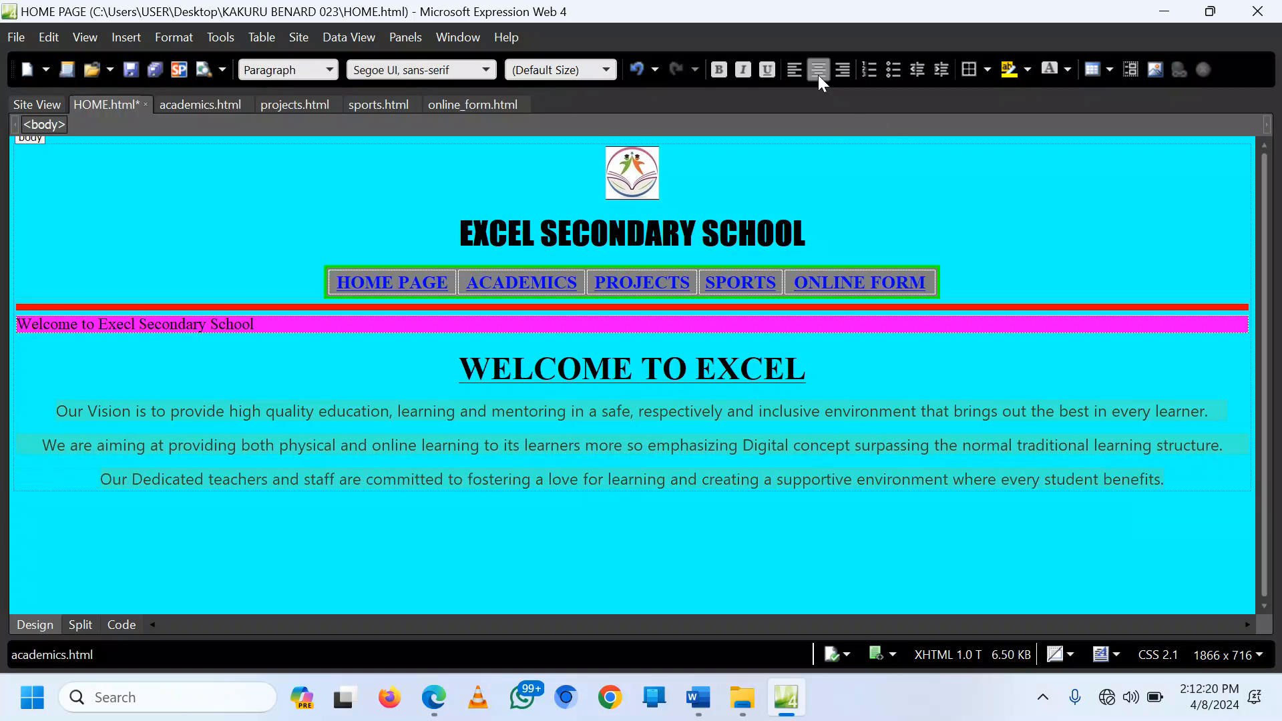
# Step: Set the paragraphs to Times New Roman at large size and save the page
pyautogui.click(606, 70)
pyautogui.click(574, 189)
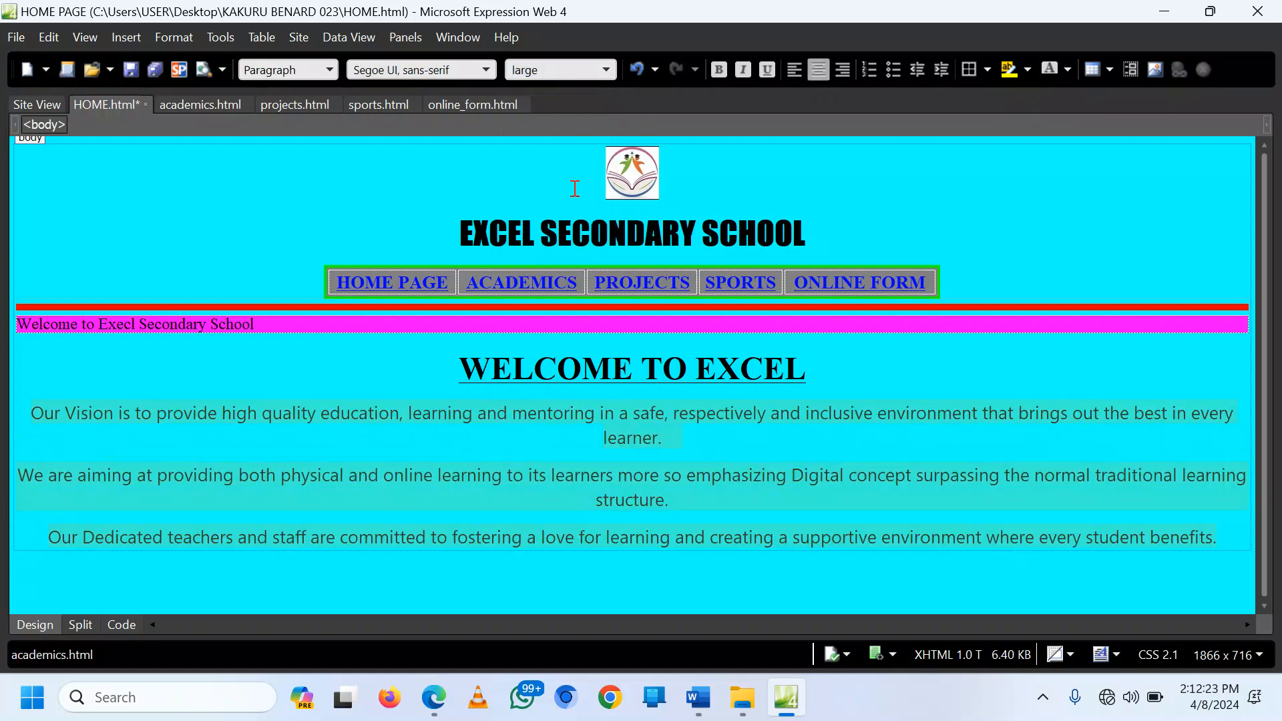
pyautogui.click(486, 71)
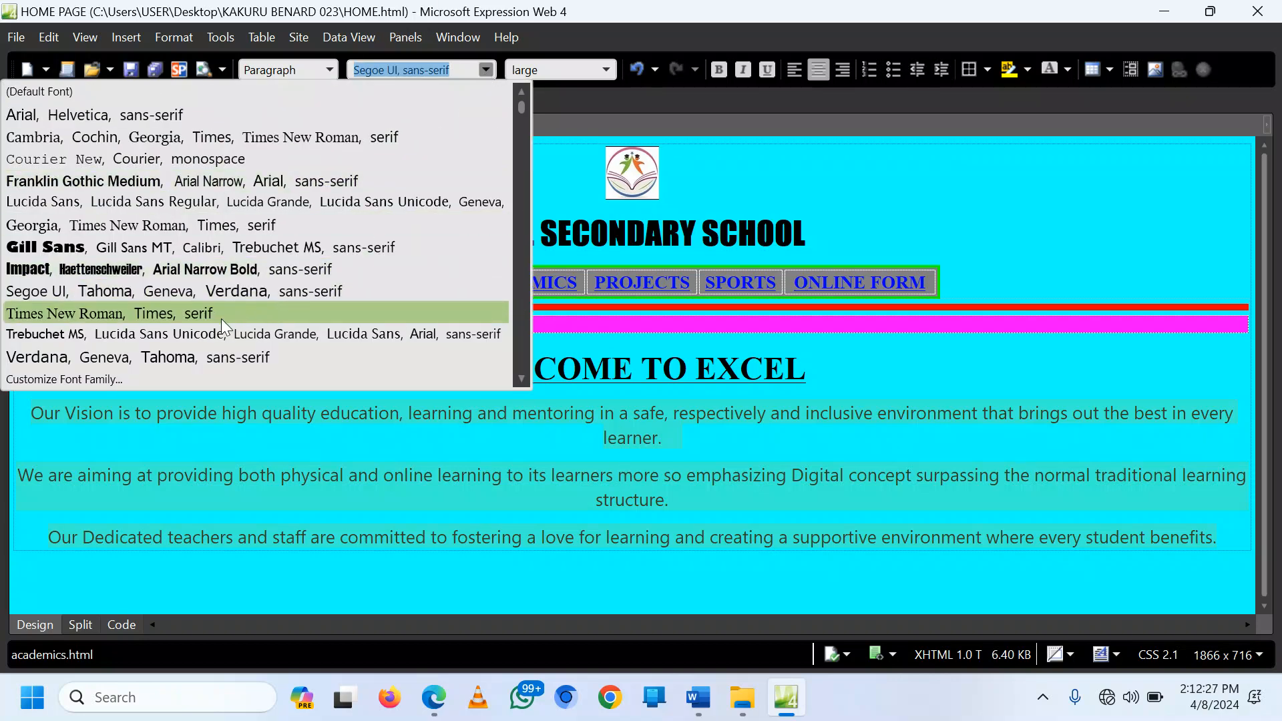
pyautogui.click(221, 314)
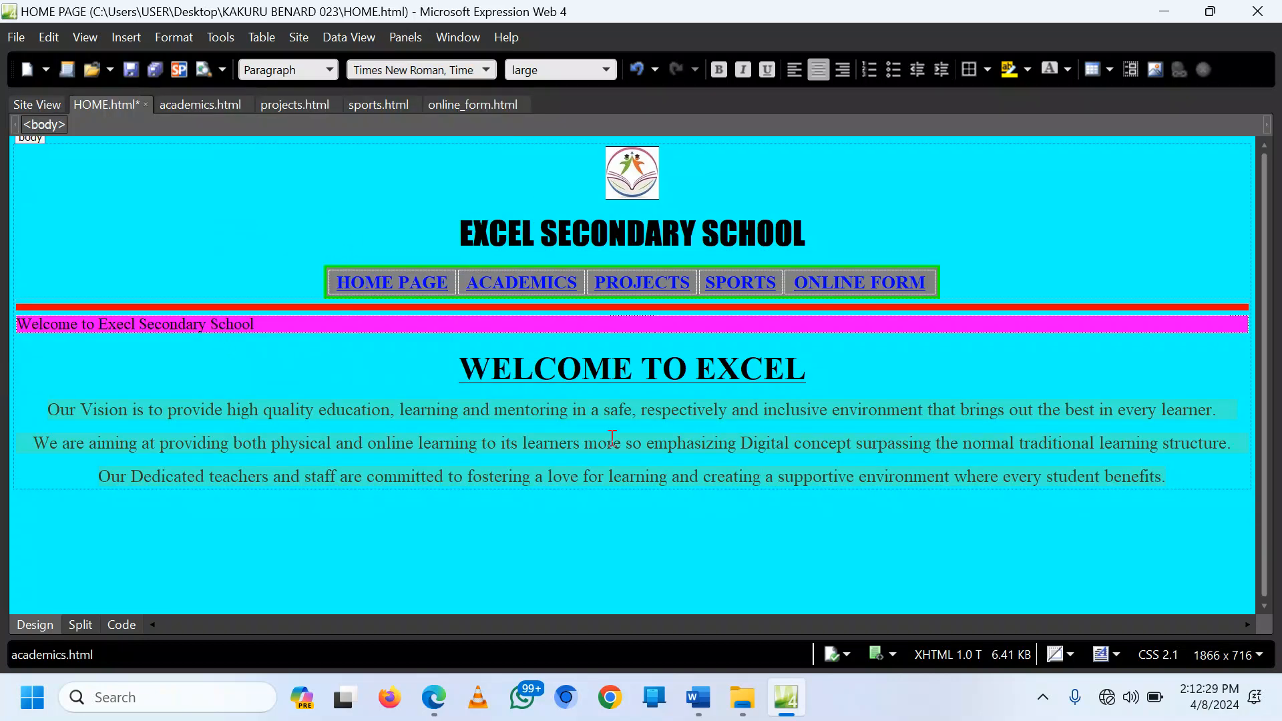
pyautogui.click(606, 70)
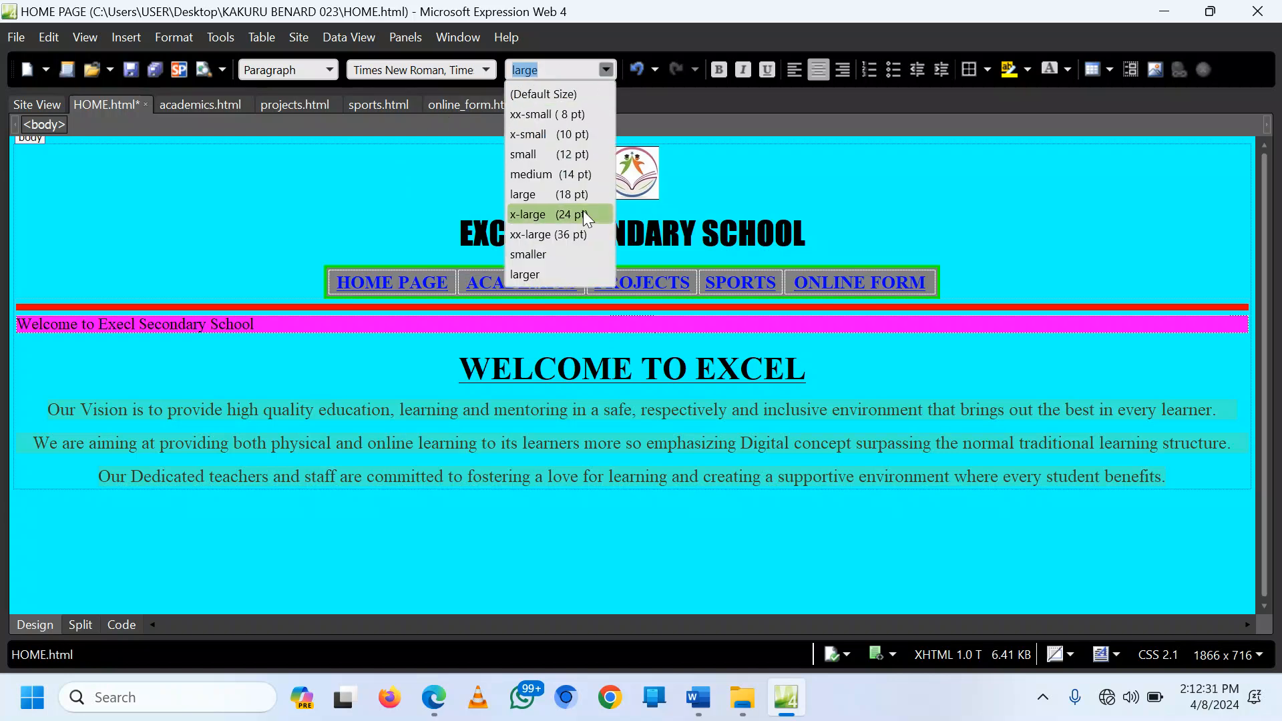
pyautogui.click(580, 211)
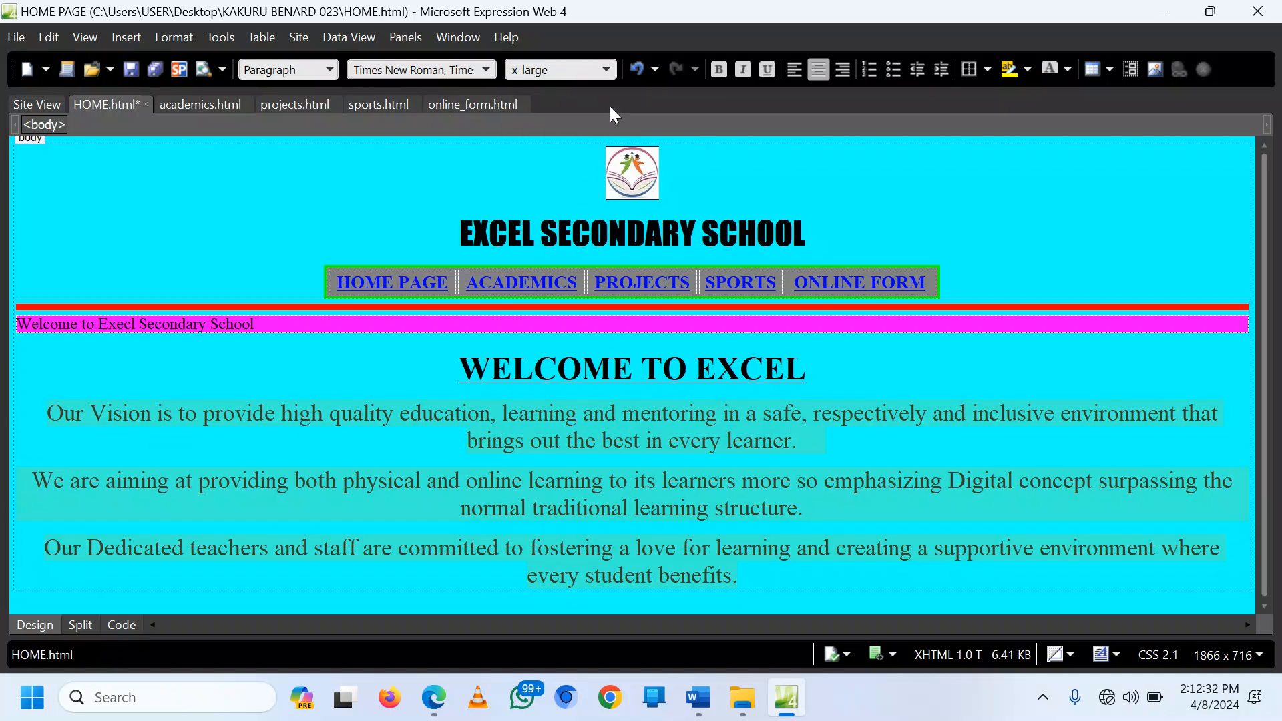
pyautogui.click(607, 69)
pyautogui.click(583, 193)
pyautogui.click(605, 71)
pyautogui.click(570, 195)
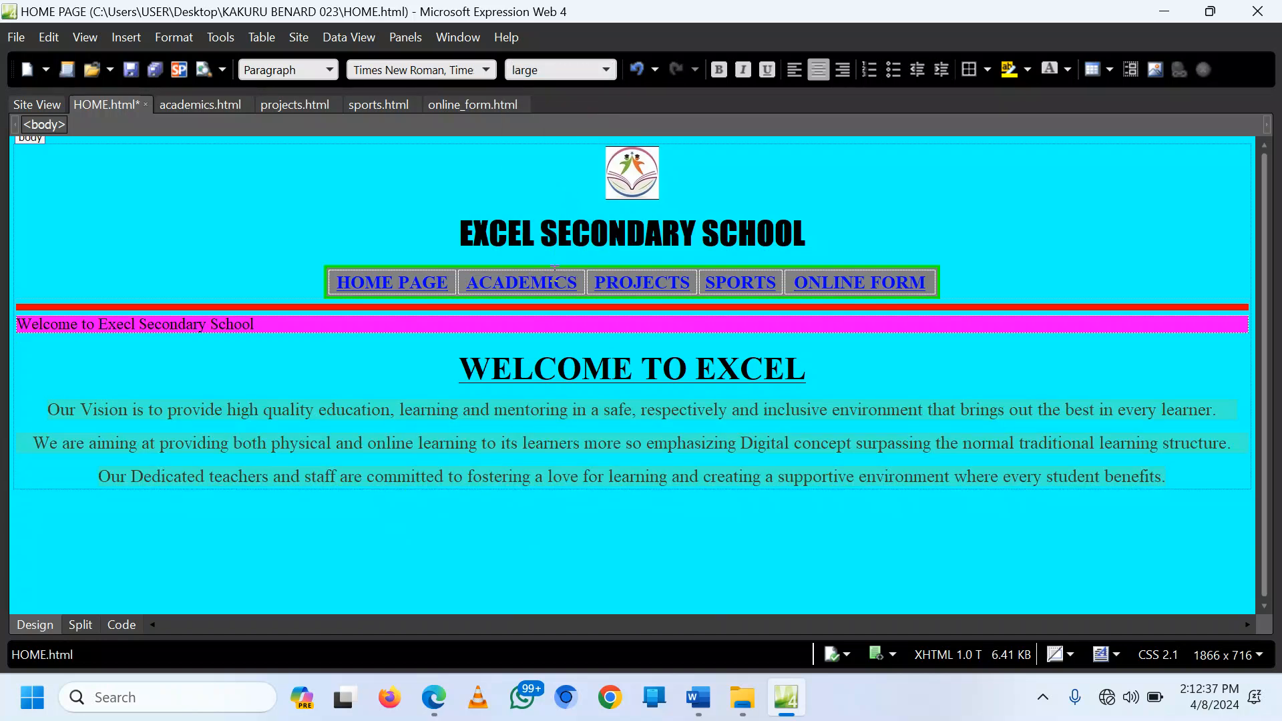
pyautogui.click(1186, 482)
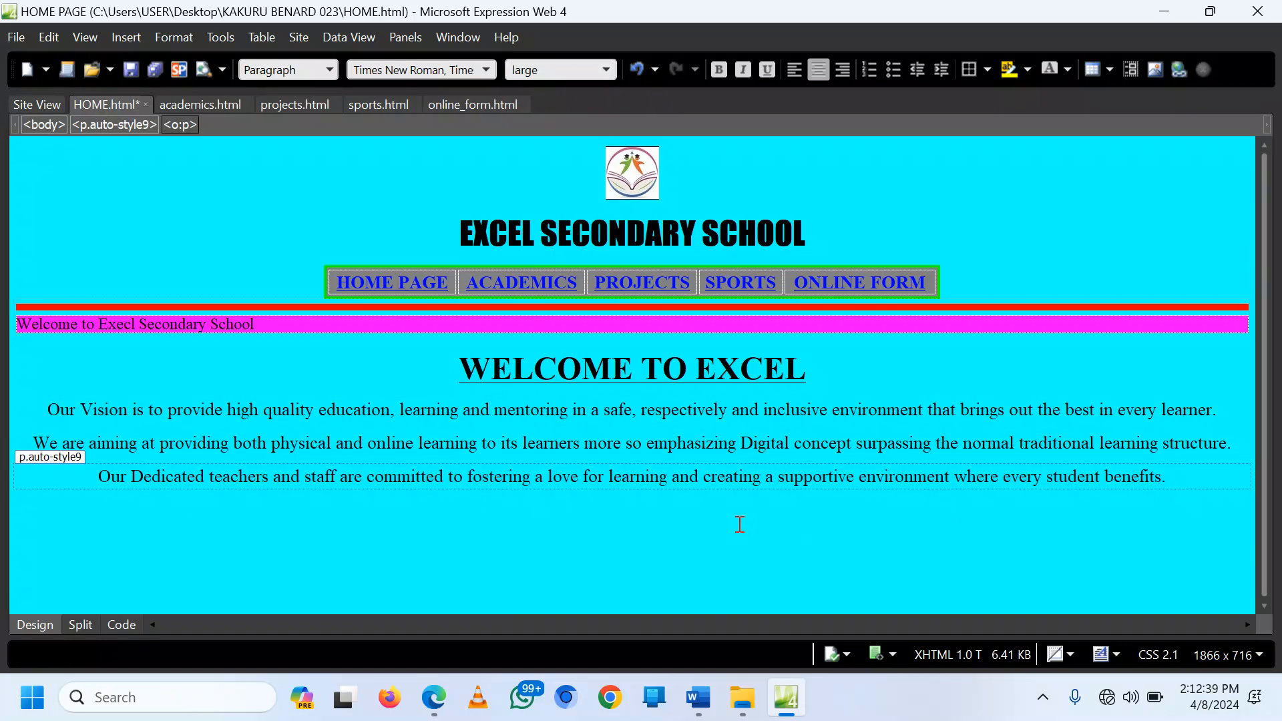
pyautogui.hotkey('ctrl', 's')
# Step: Open HOME.html in Edge and test the Academics, Projects, Sports, Online Form and Home links
pyautogui.moveTo(744, 697)
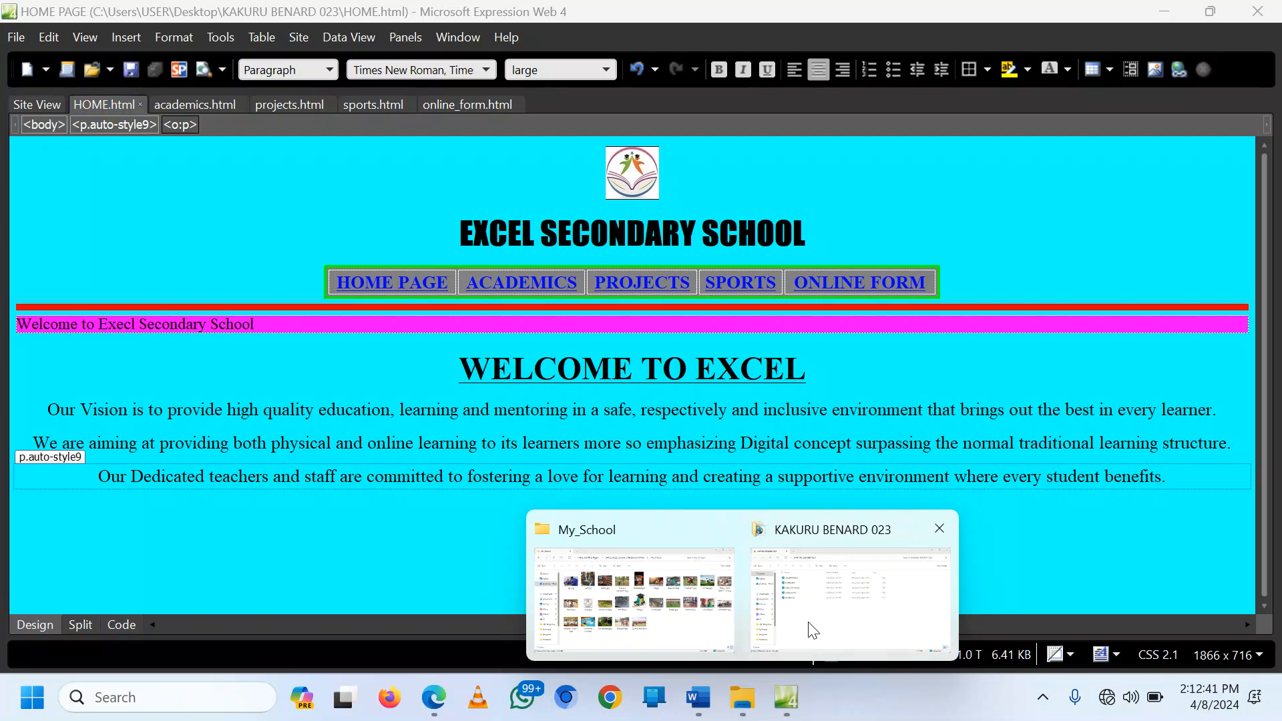
pyautogui.click(813, 630)
pyautogui.doubleClick(256, 227)
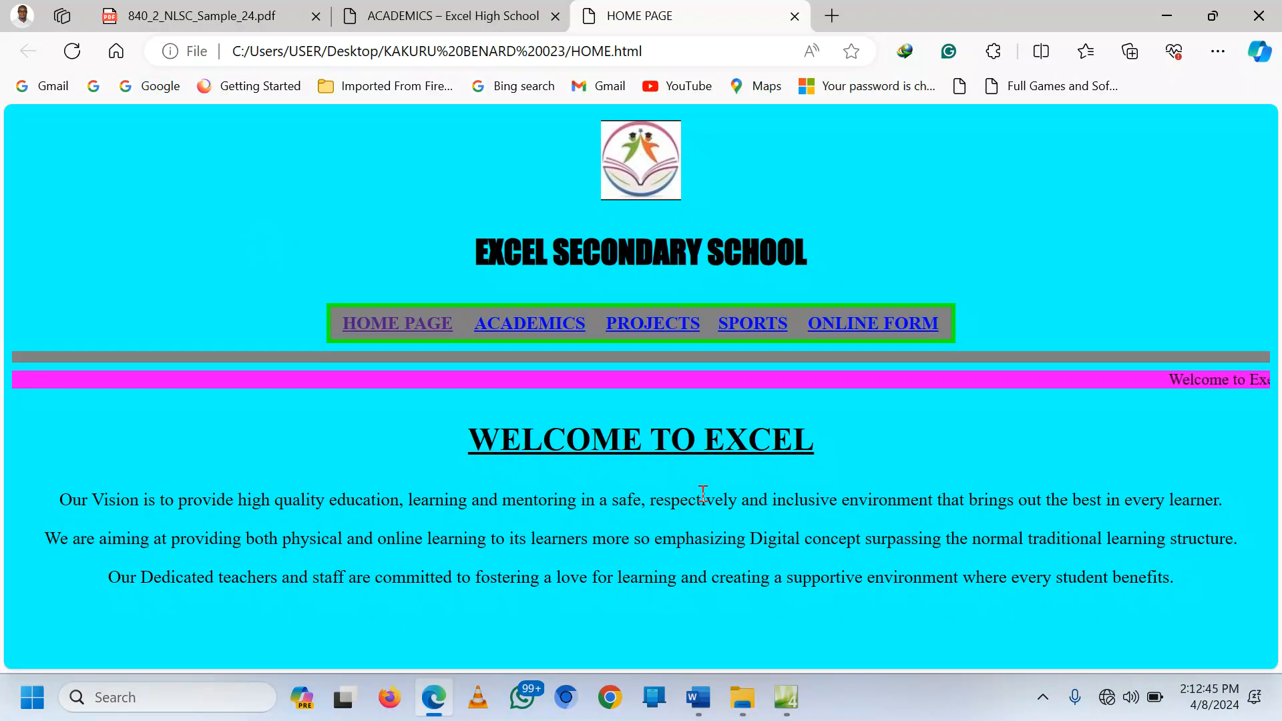
pyautogui.click(532, 334)
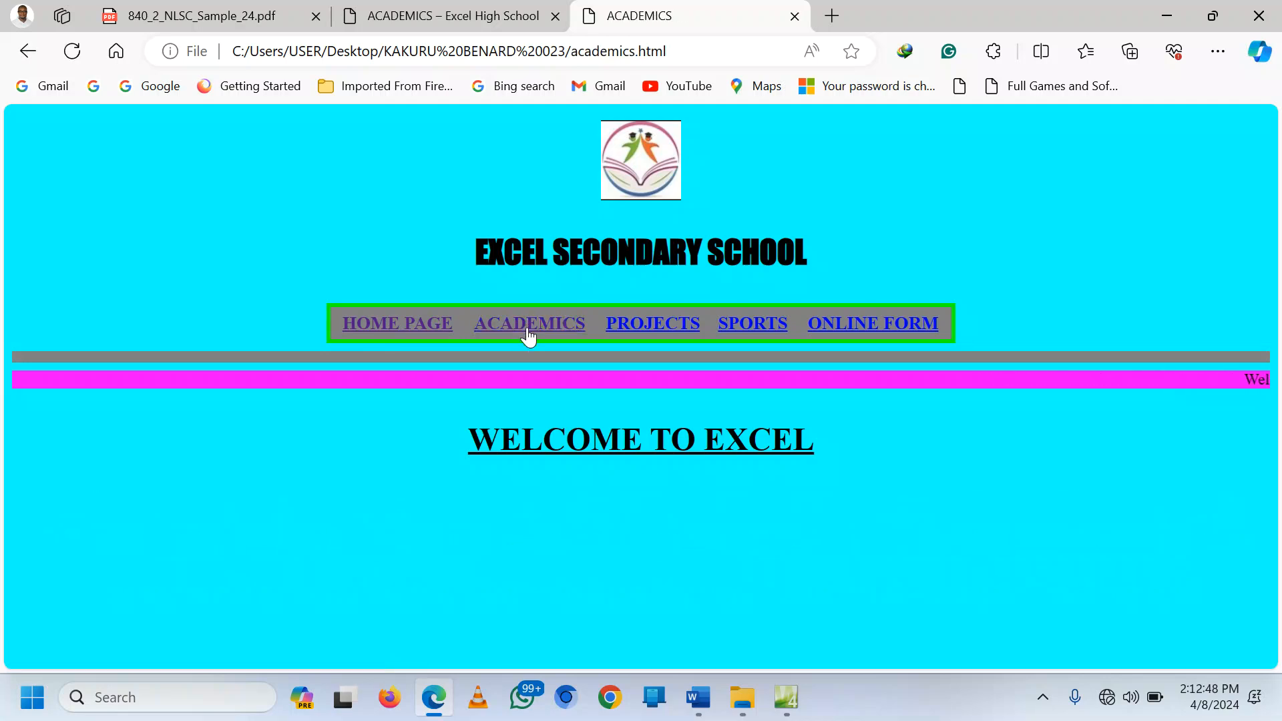
pyautogui.click(637, 319)
pyautogui.click(738, 324)
pyautogui.click(902, 326)
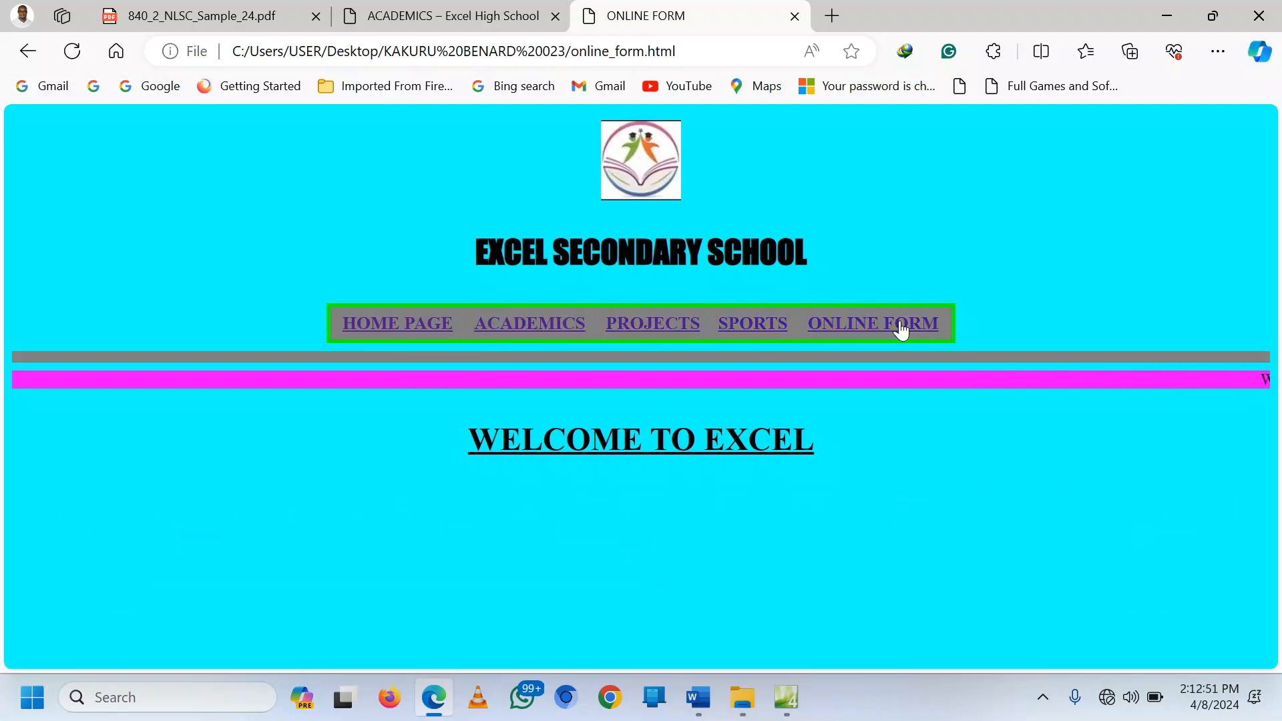
pyautogui.click(404, 329)
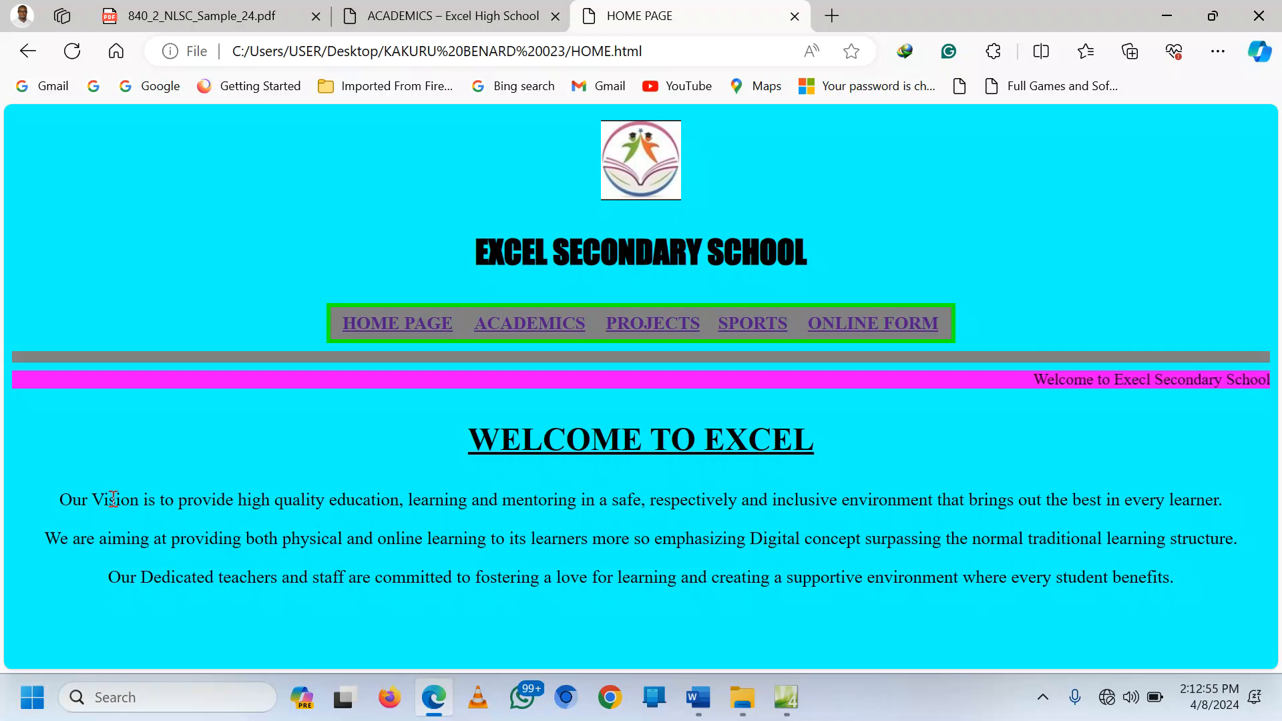
# Step: Review the sample site's academics and home pages, then return to editing HOME.html
pyautogui.click(785, 699)
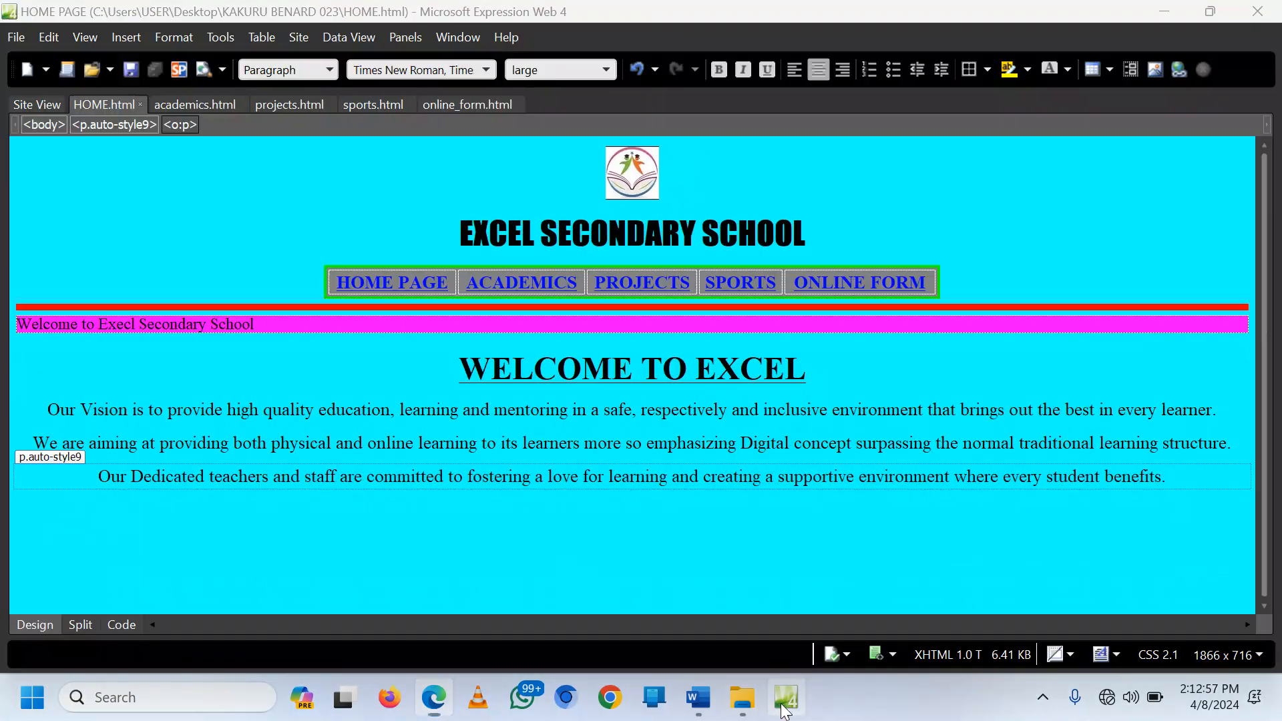
pyautogui.click(491, 511)
pyautogui.click(433, 697)
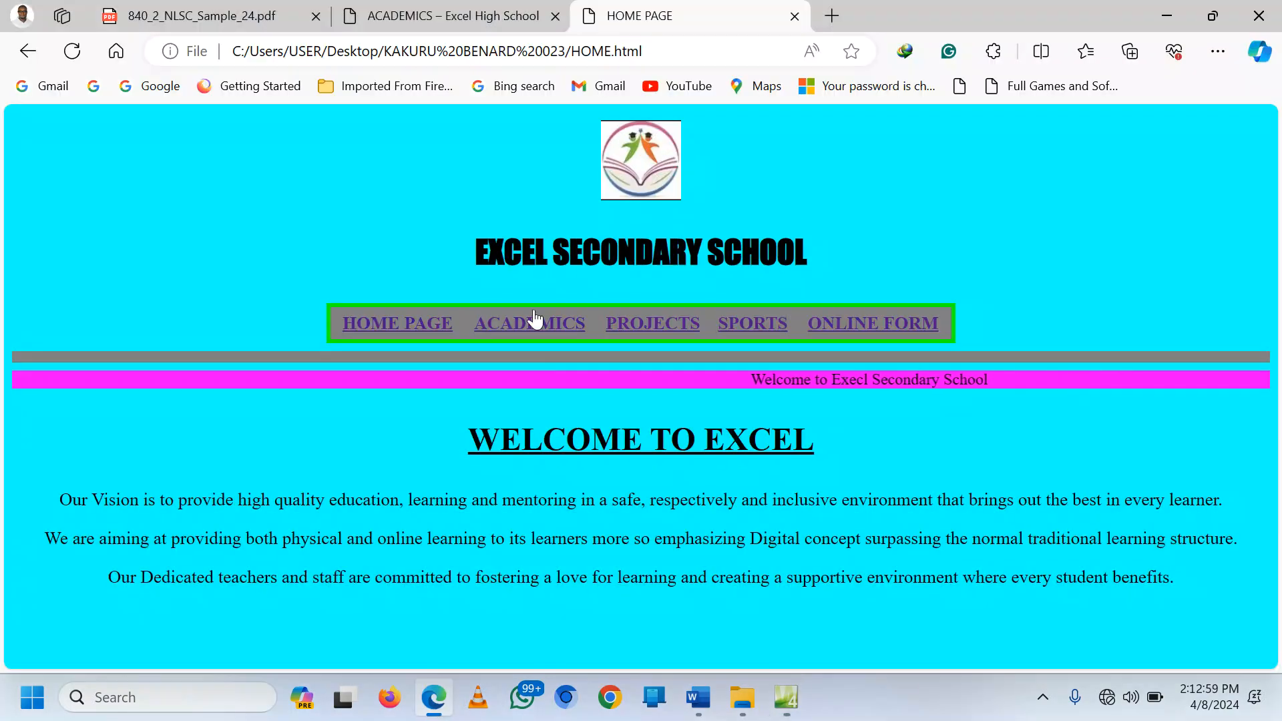
pyautogui.click(534, 319)
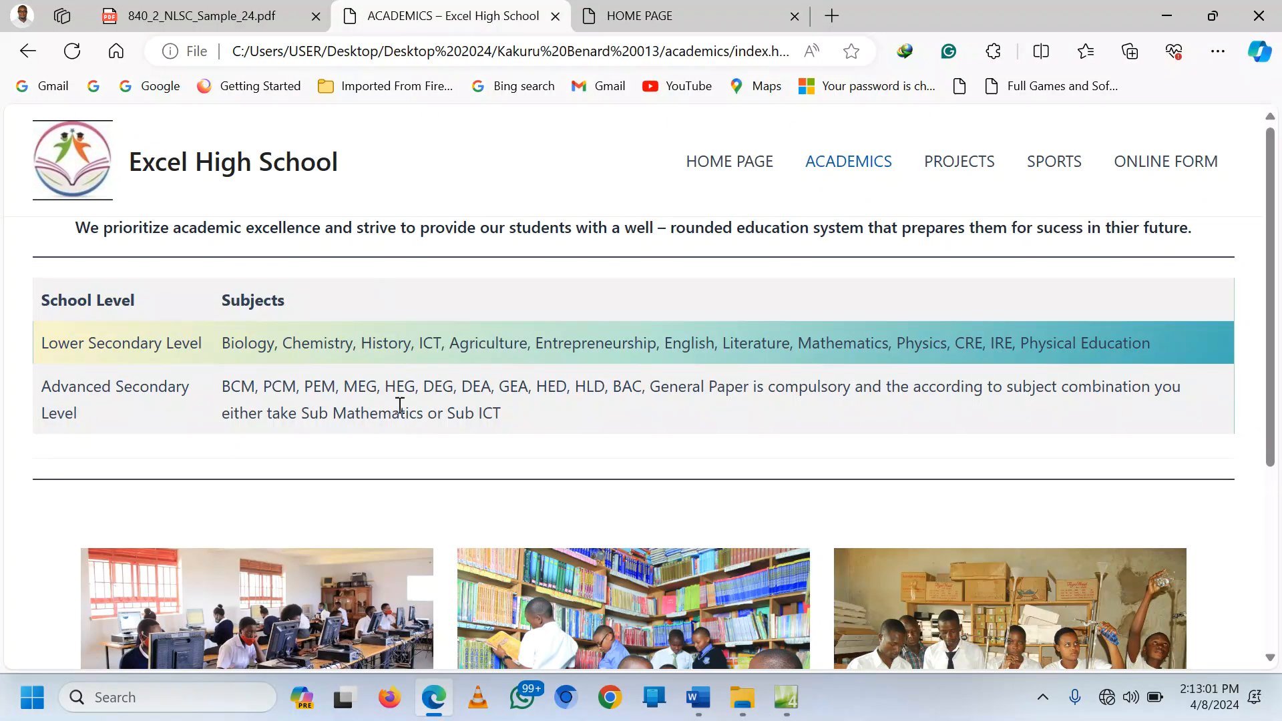
pyautogui.click(735, 161)
pyautogui.scroll(-3, 544, 421)
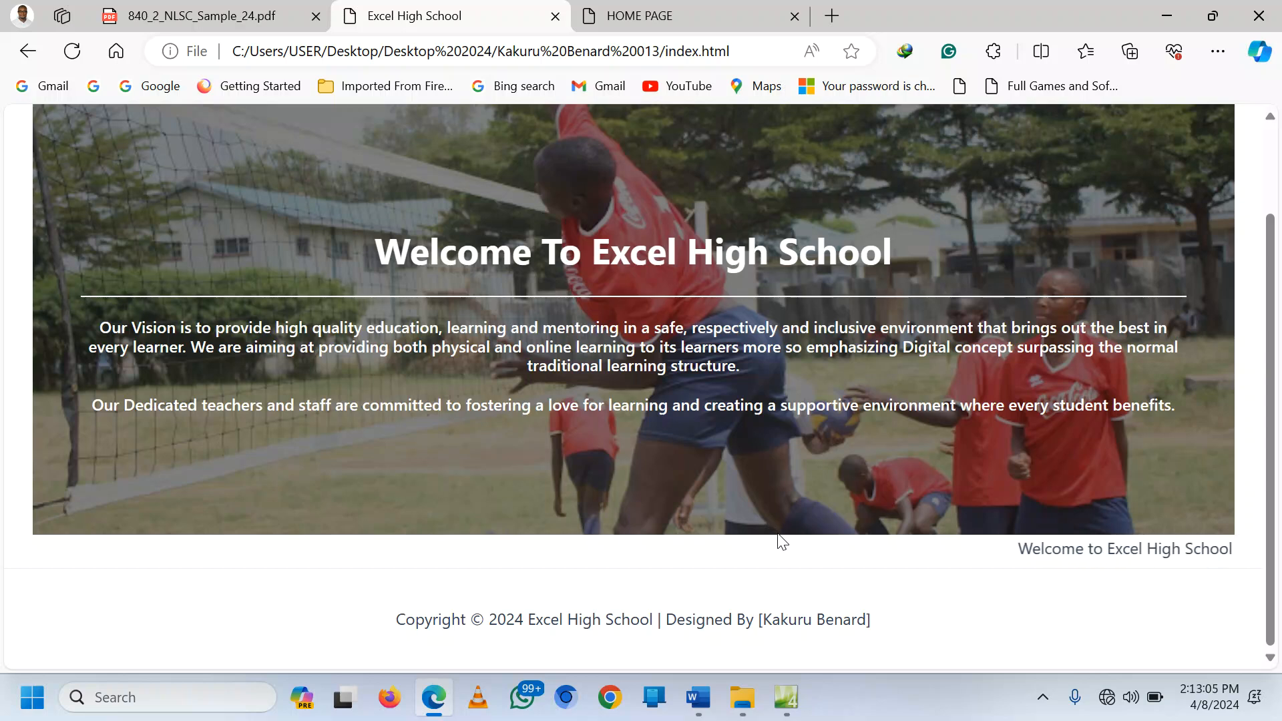
pyautogui.click(786, 697)
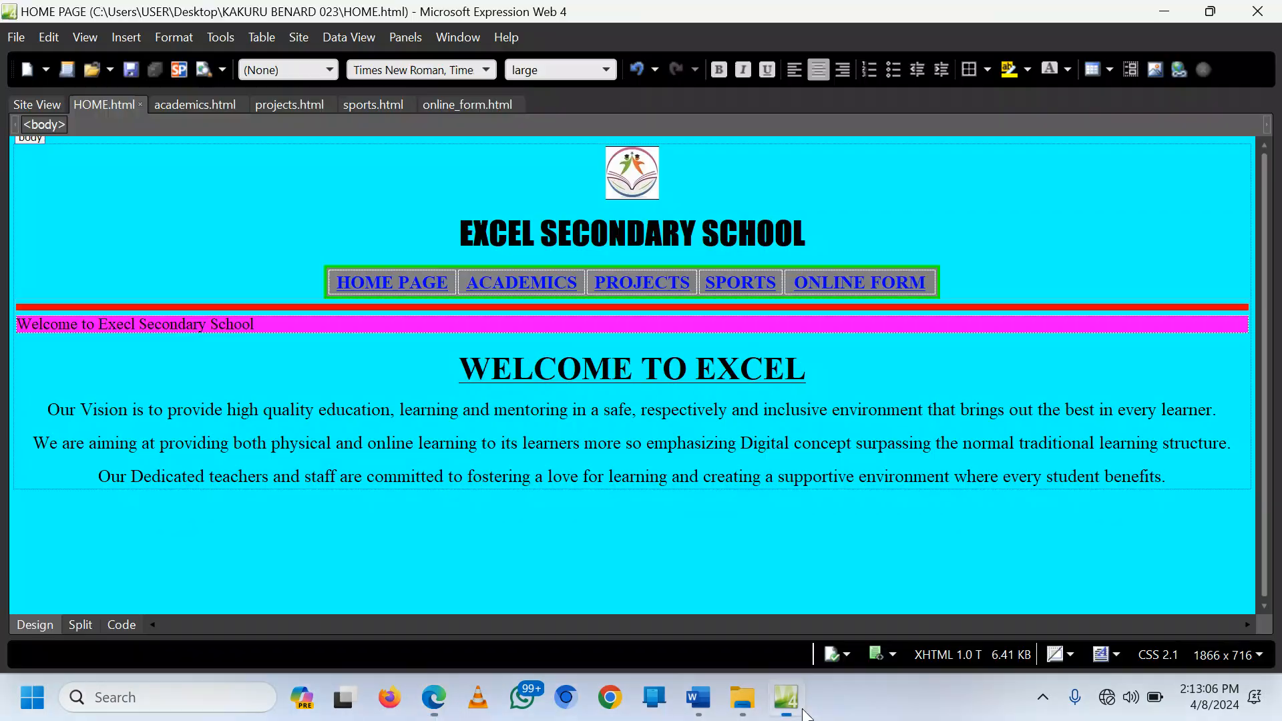
# Step: Insert Vollayball.jpg in a new paragraph below the vision text with alt text 'image'
pyautogui.click(1179, 481)
pyautogui.press('Return')
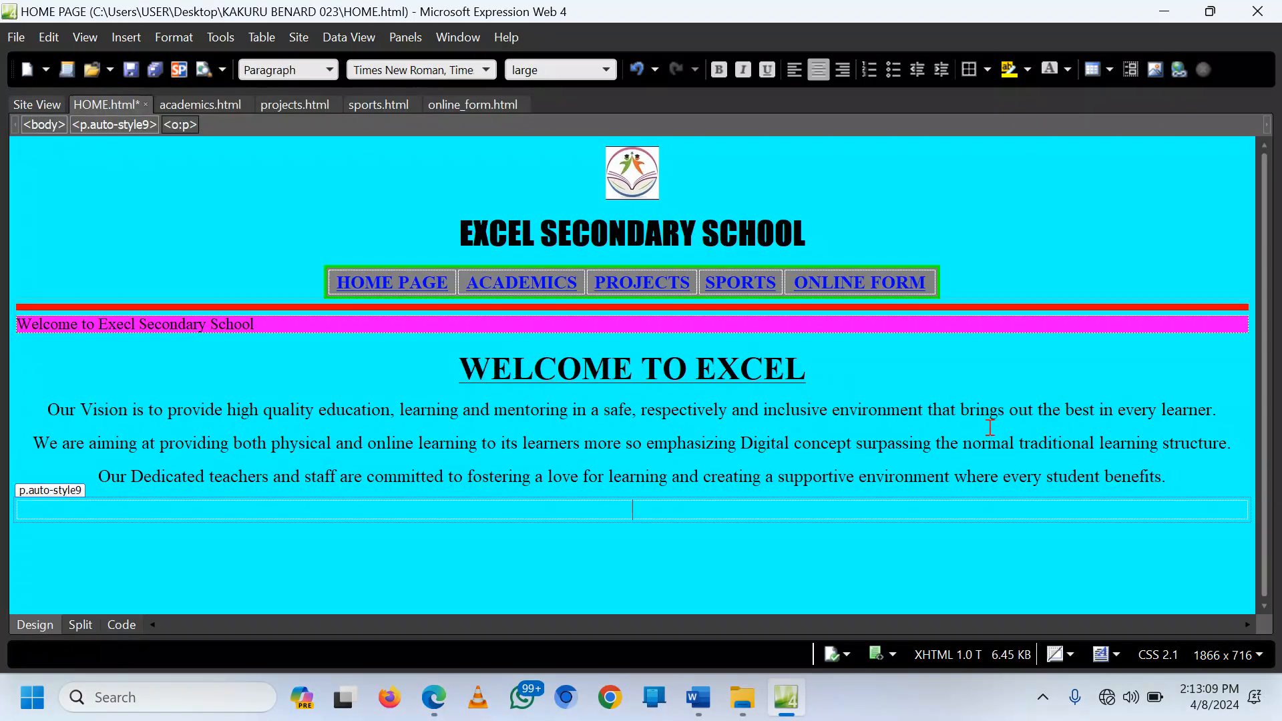
pyautogui.click(126, 37)
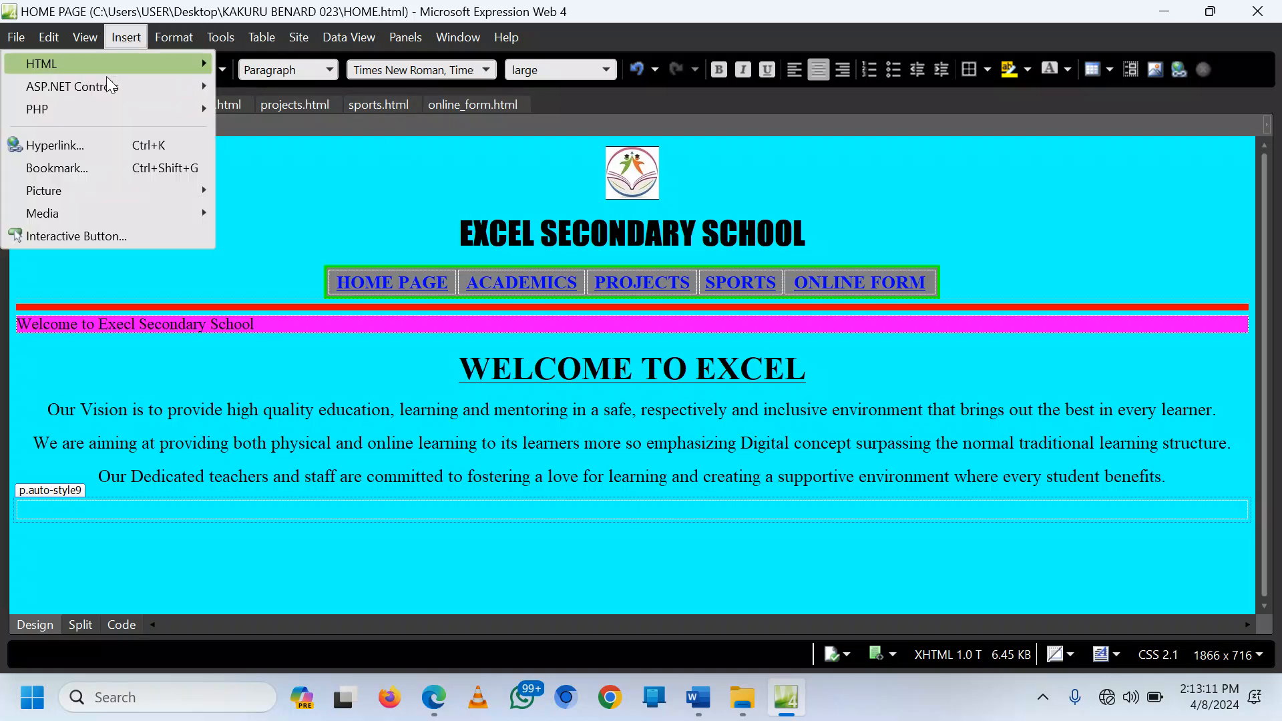
pyautogui.click(283, 199)
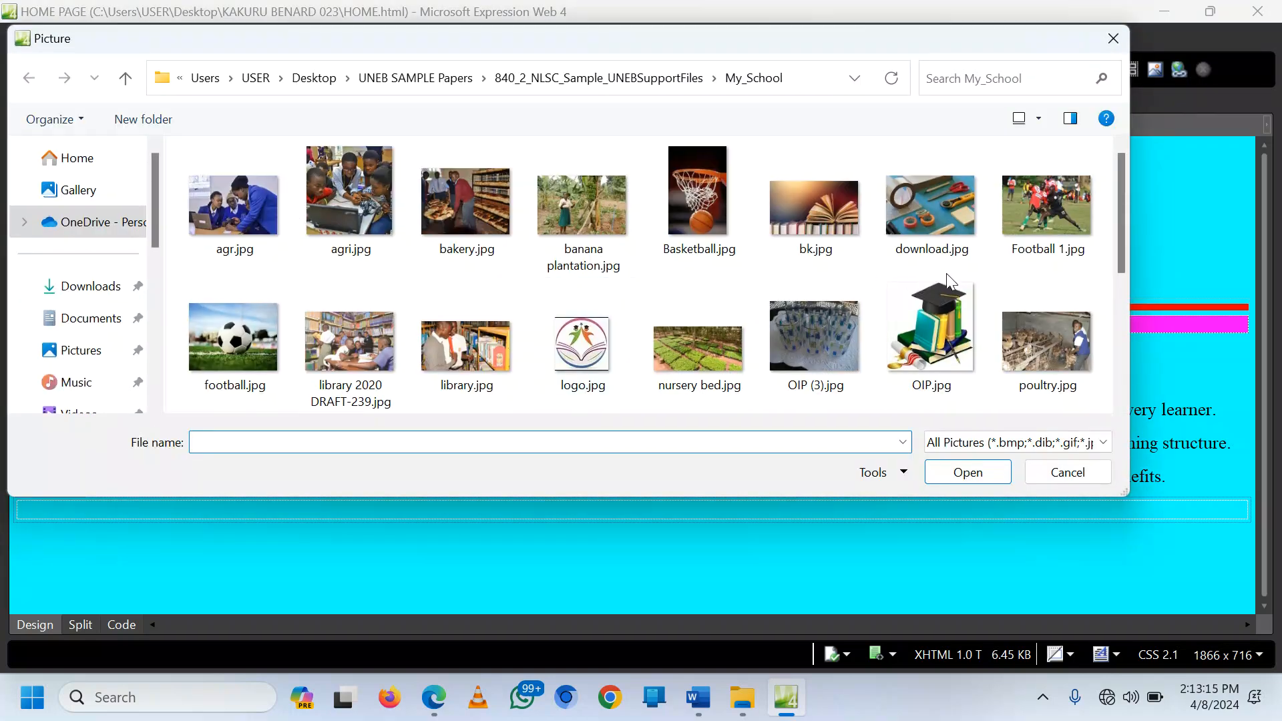
pyautogui.scroll(-2, 621, 273)
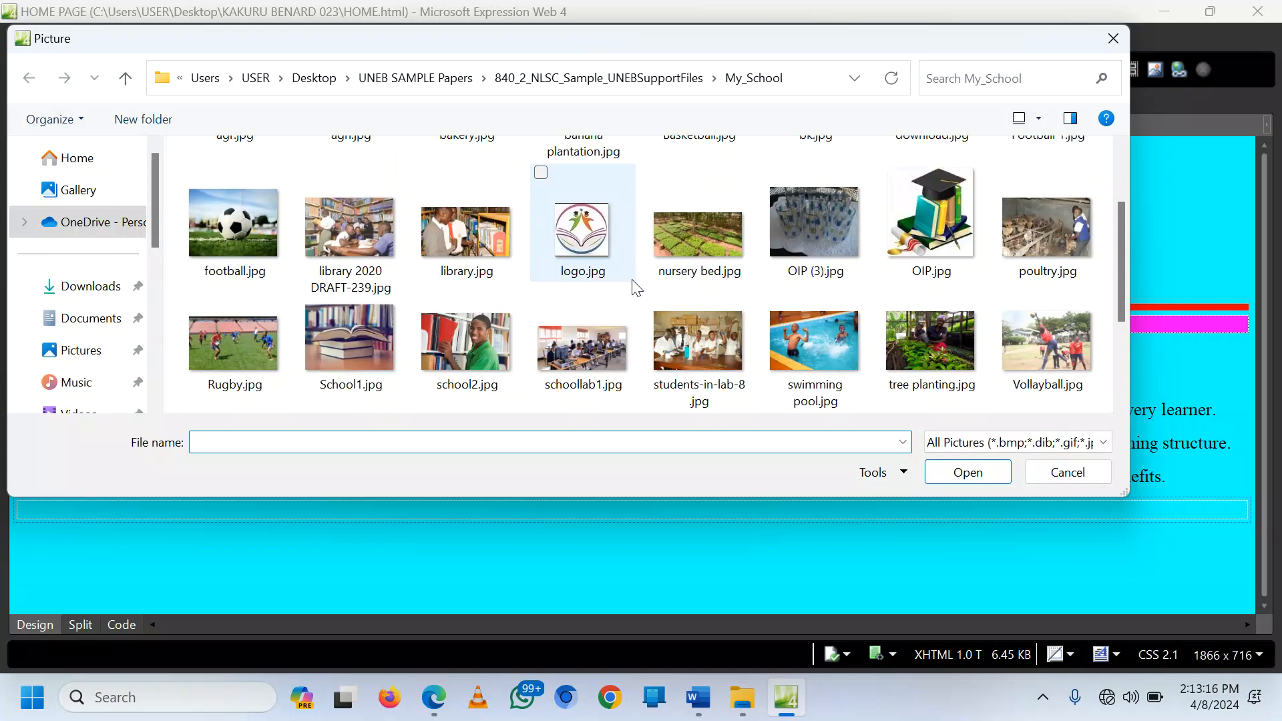
pyautogui.doubleClick(1037, 344)
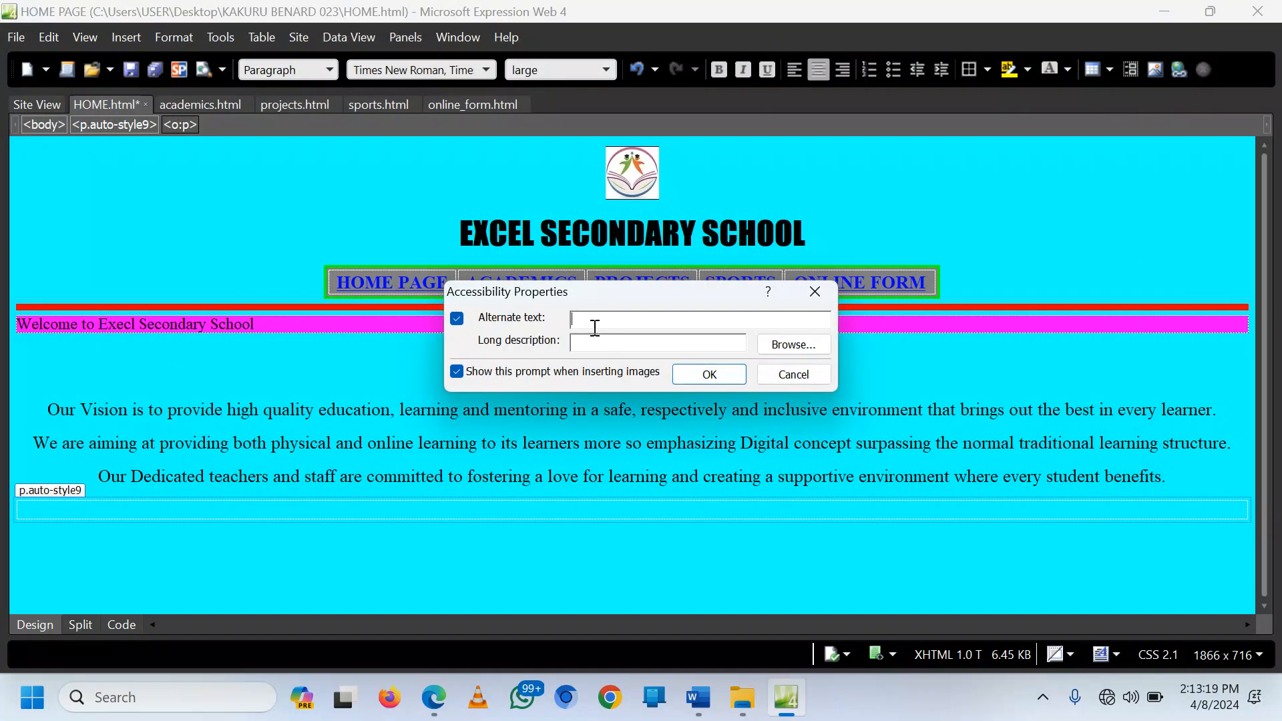
pyautogui.write('image 2')
pyautogui.click(707, 373)
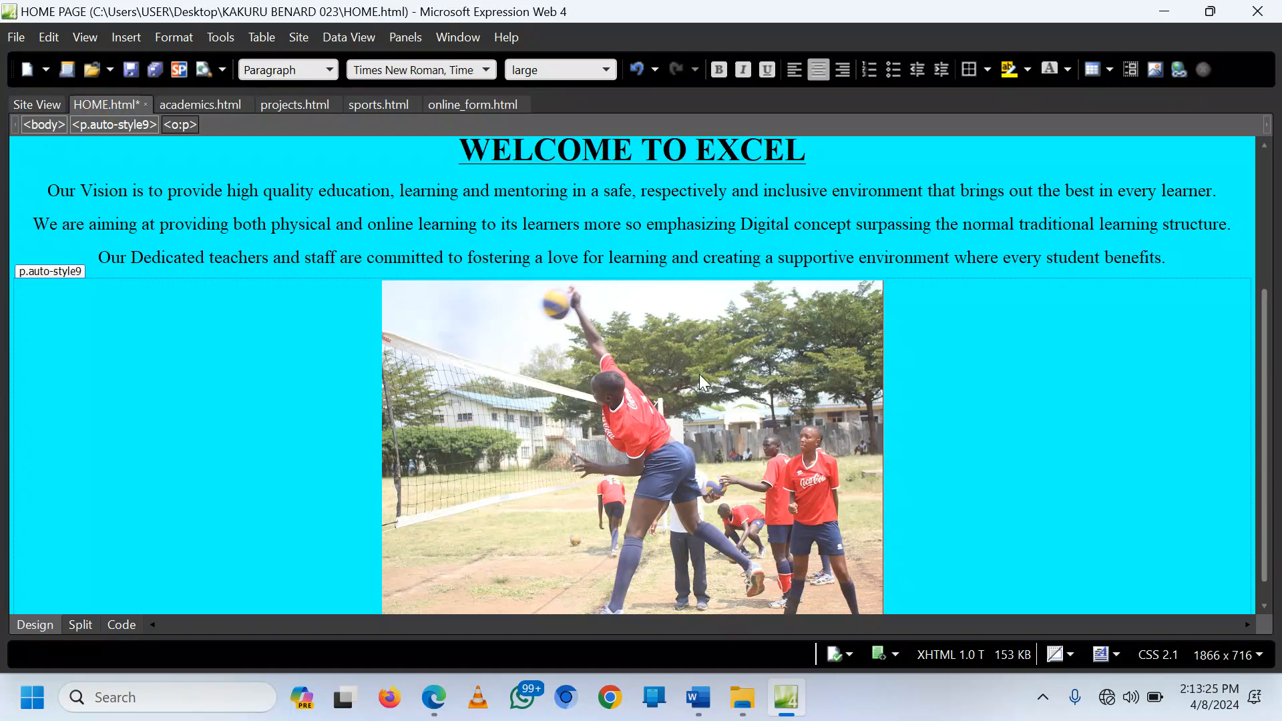
# Step: Resize the volleyball photo to 400 by 250 pixels with aspect ratio unlocked
pyautogui.click(797, 410)
pyautogui.scroll(-1, 927, 424)
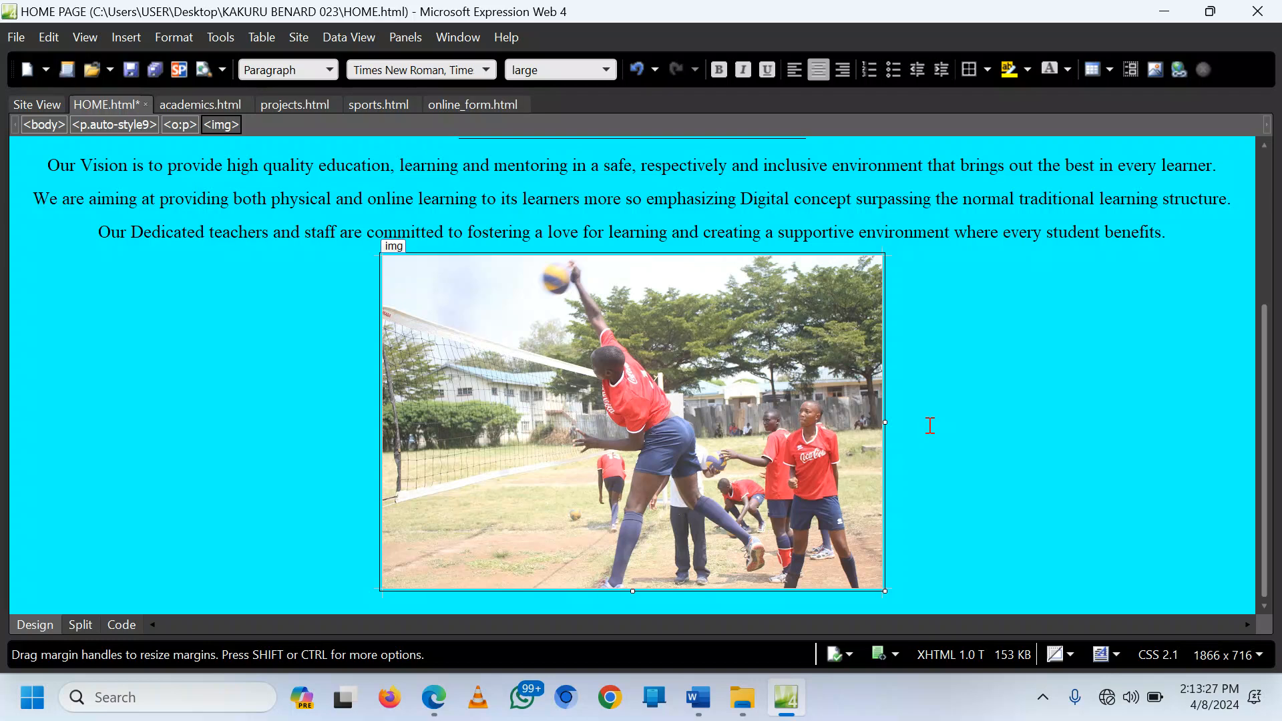
pyautogui.scroll(3, 929, 425)
pyautogui.scroll(-2, 925, 428)
pyautogui.rightClick(591, 430)
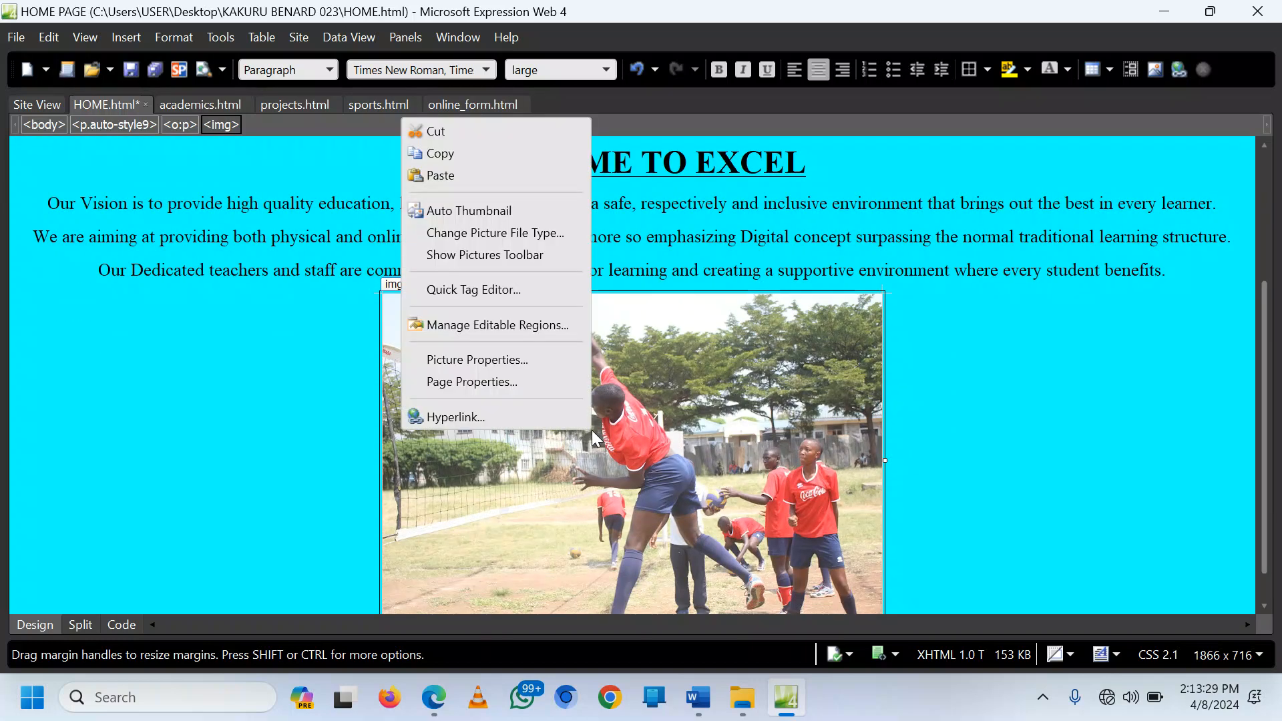
pyautogui.click(502, 361)
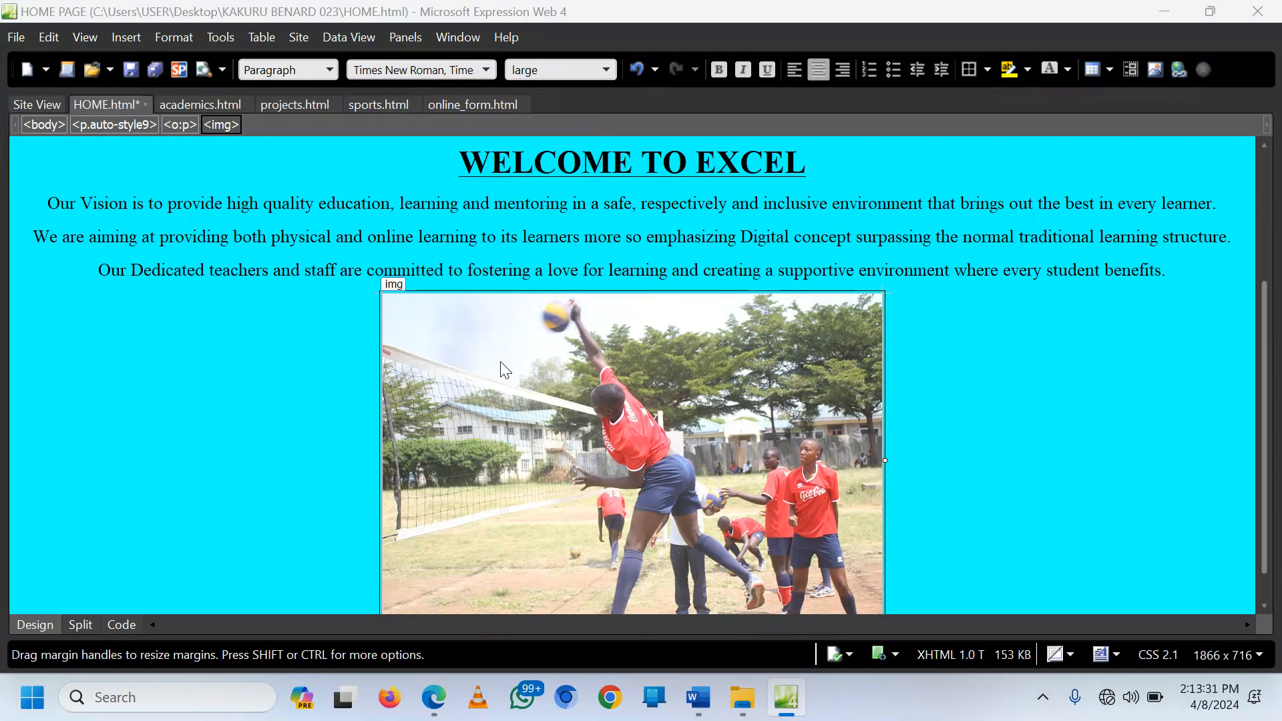
pyautogui.click(509, 192)
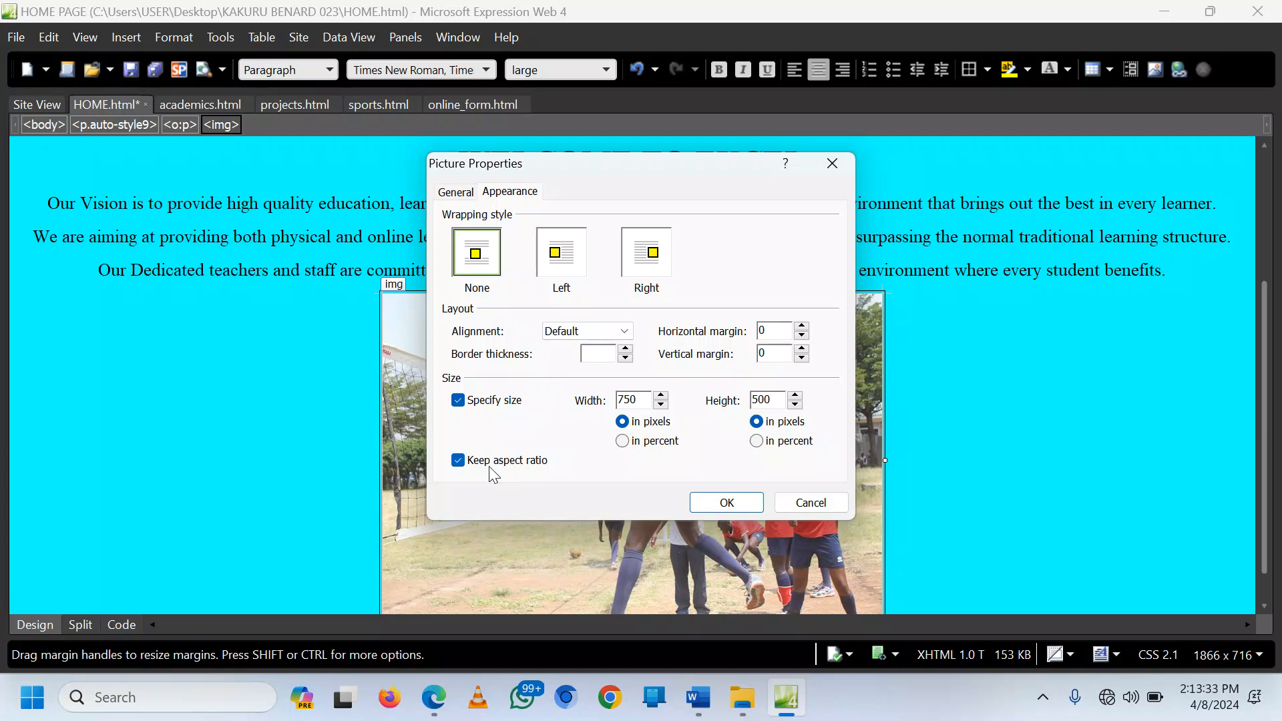
pyautogui.click(491, 462)
pyautogui.moveTo(641, 399); pyautogui.dragTo(605, 400)
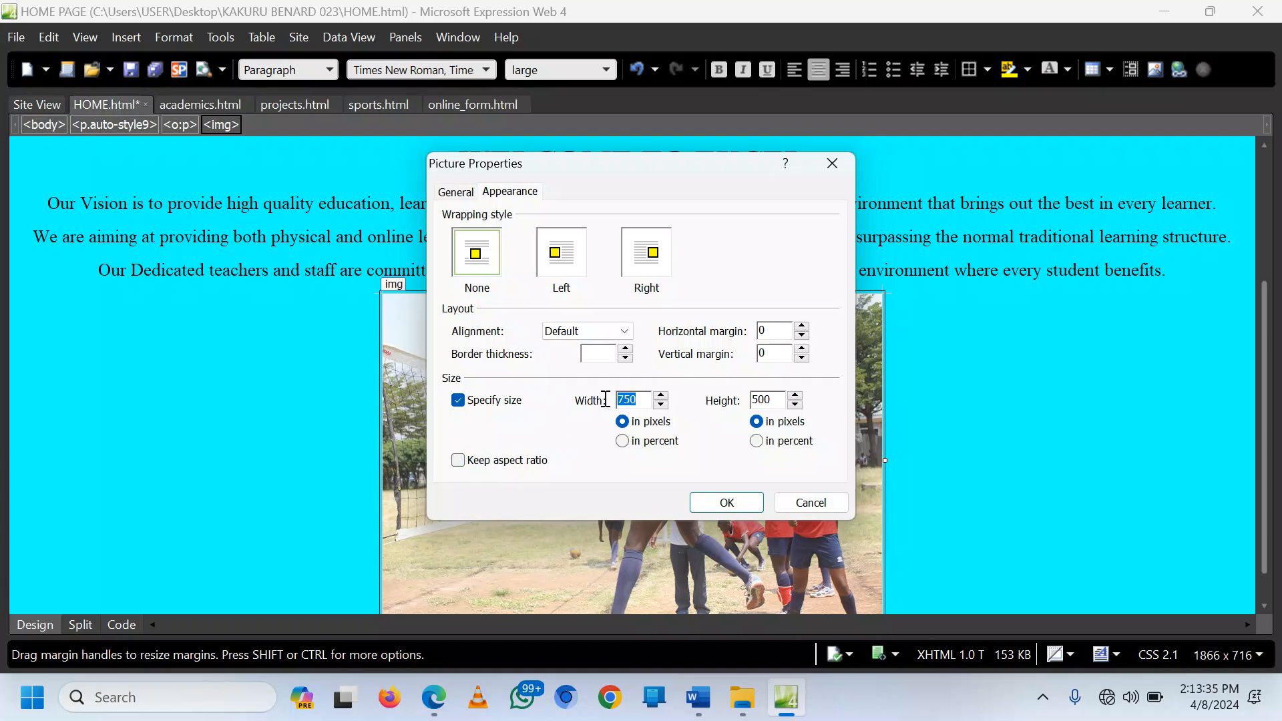
pyautogui.write('400')
pyautogui.moveTo(772, 402); pyautogui.dragTo(744, 403)
pyautogui.write('250')
pyautogui.click(727, 502)
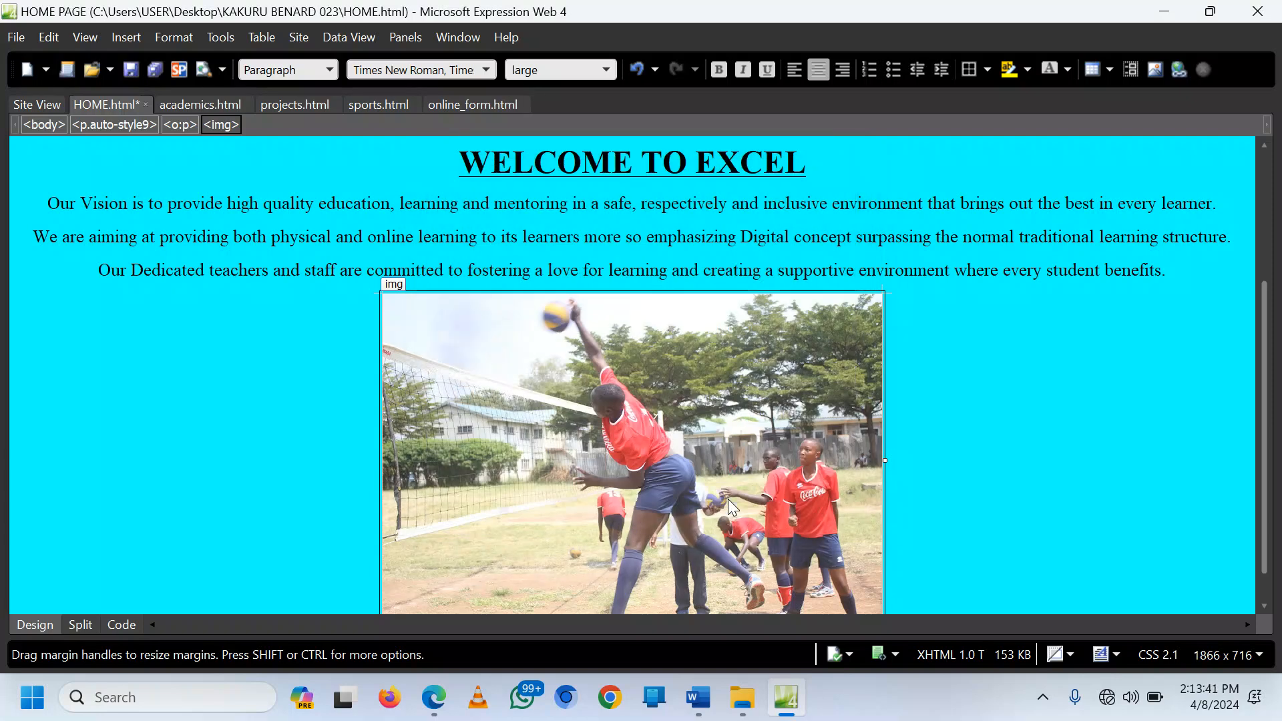
# Step: Save HOME.html along with the embedded volleyball picture
pyautogui.click(804, 378)
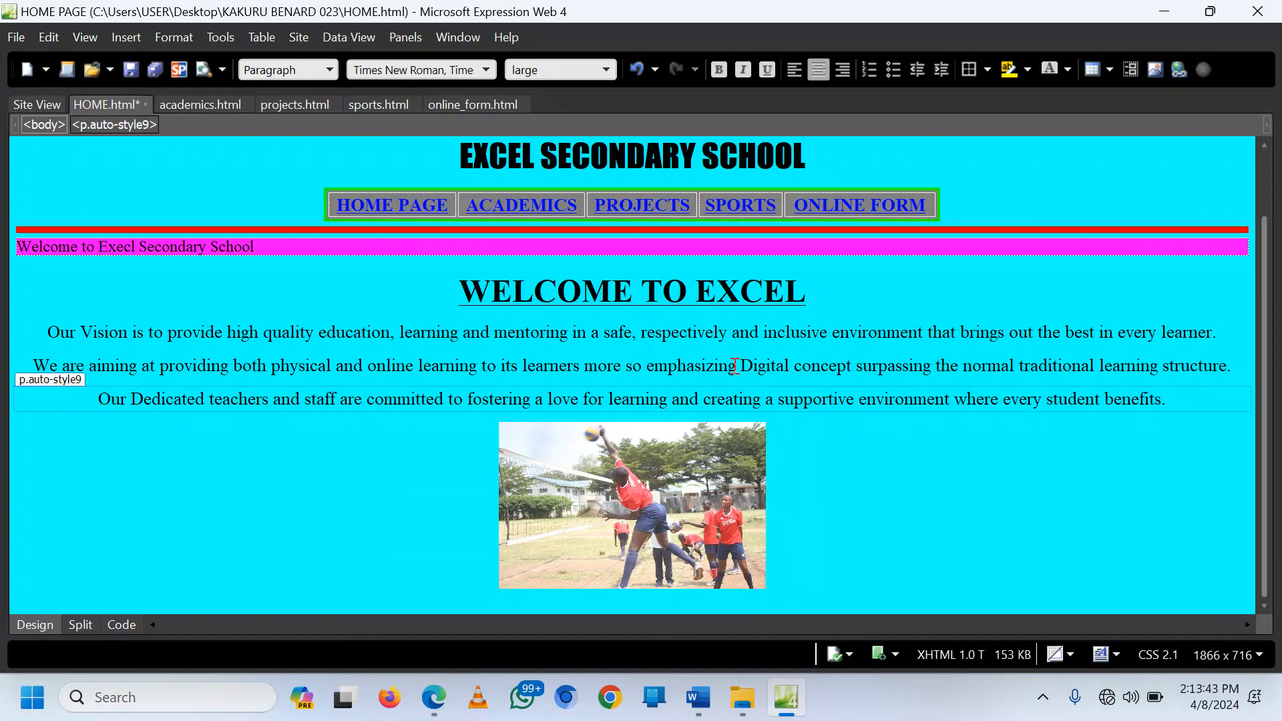
pyautogui.hotkey('ctrl', 's')
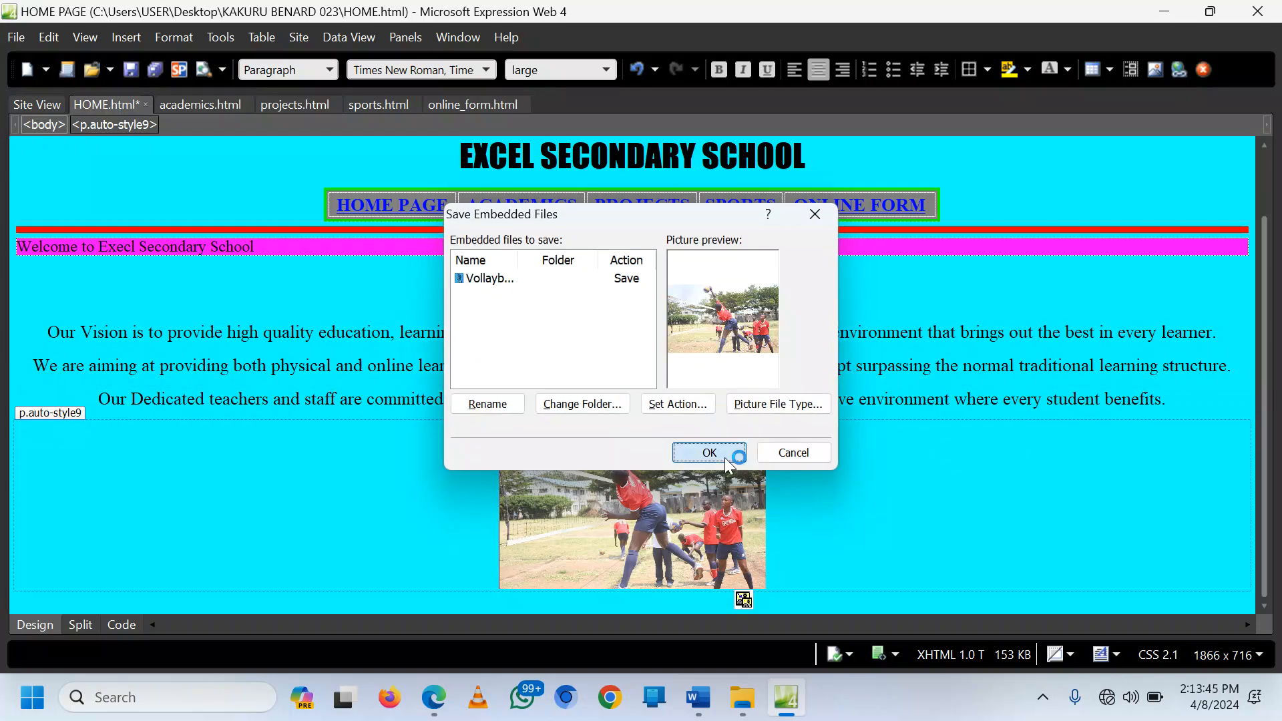
pyautogui.click(726, 461)
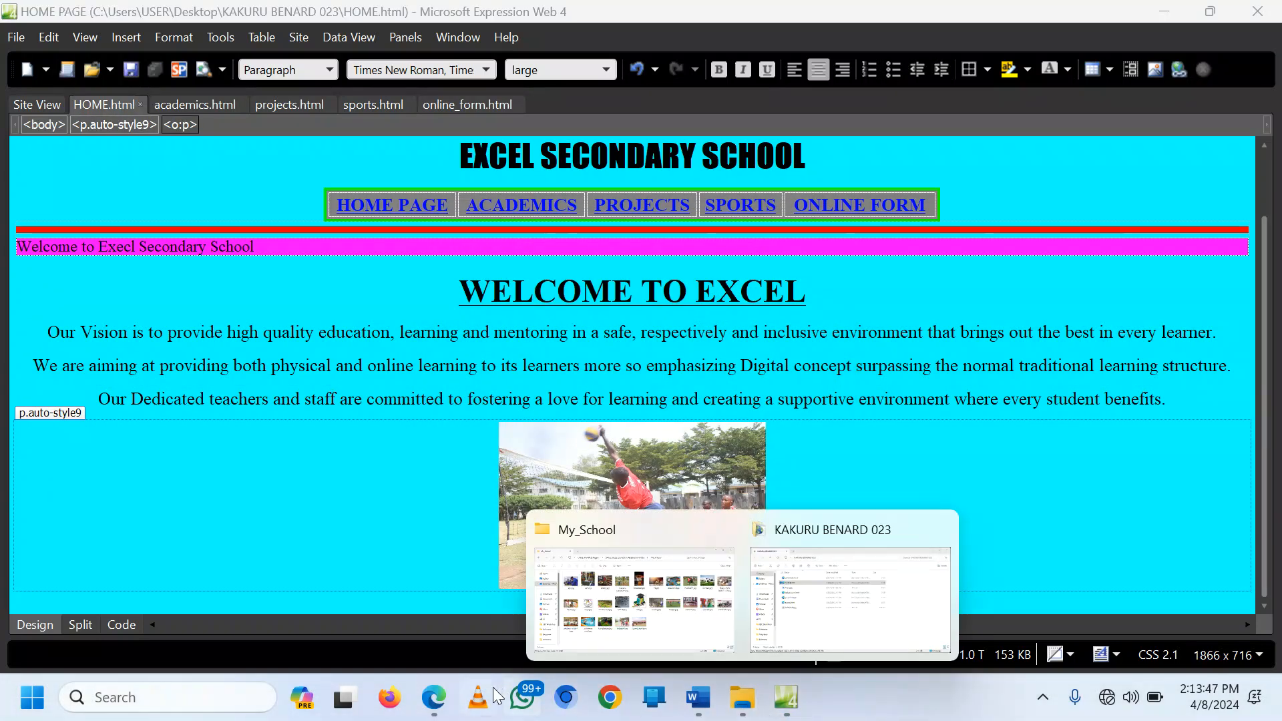
# Step: Reload the HOME PAGE in Edge and scroll to check the resized volleyball photo
pyautogui.click(434, 697)
pyautogui.click(661, 20)
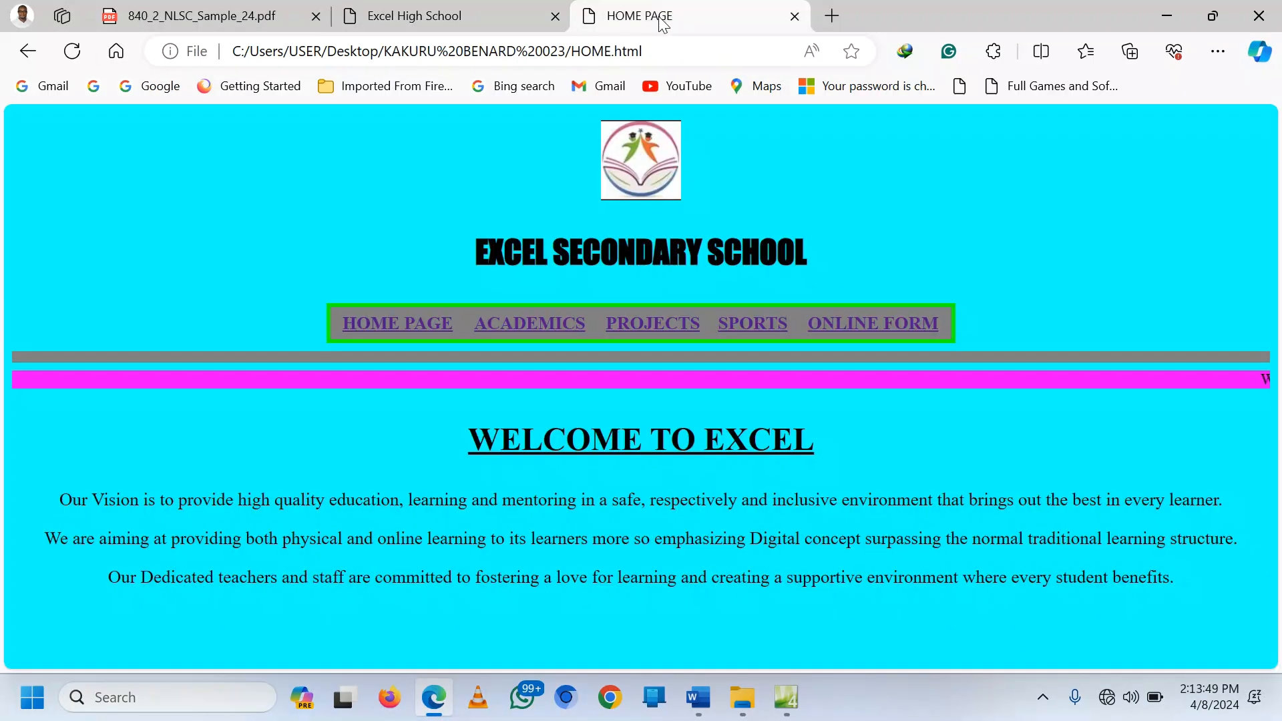
pyautogui.click(72, 51)
pyautogui.scroll(-3, 641, 401)
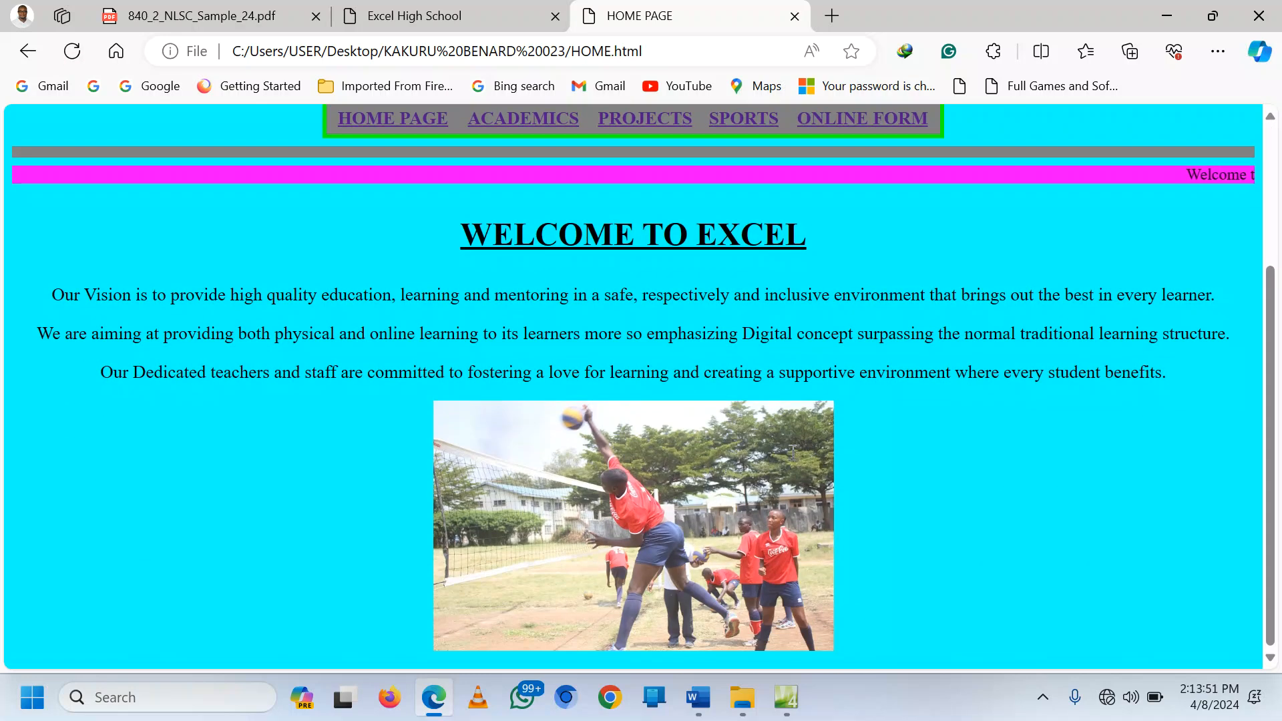
pyautogui.scroll(3, 788, 441)
pyautogui.scroll(-3, 557, 391)
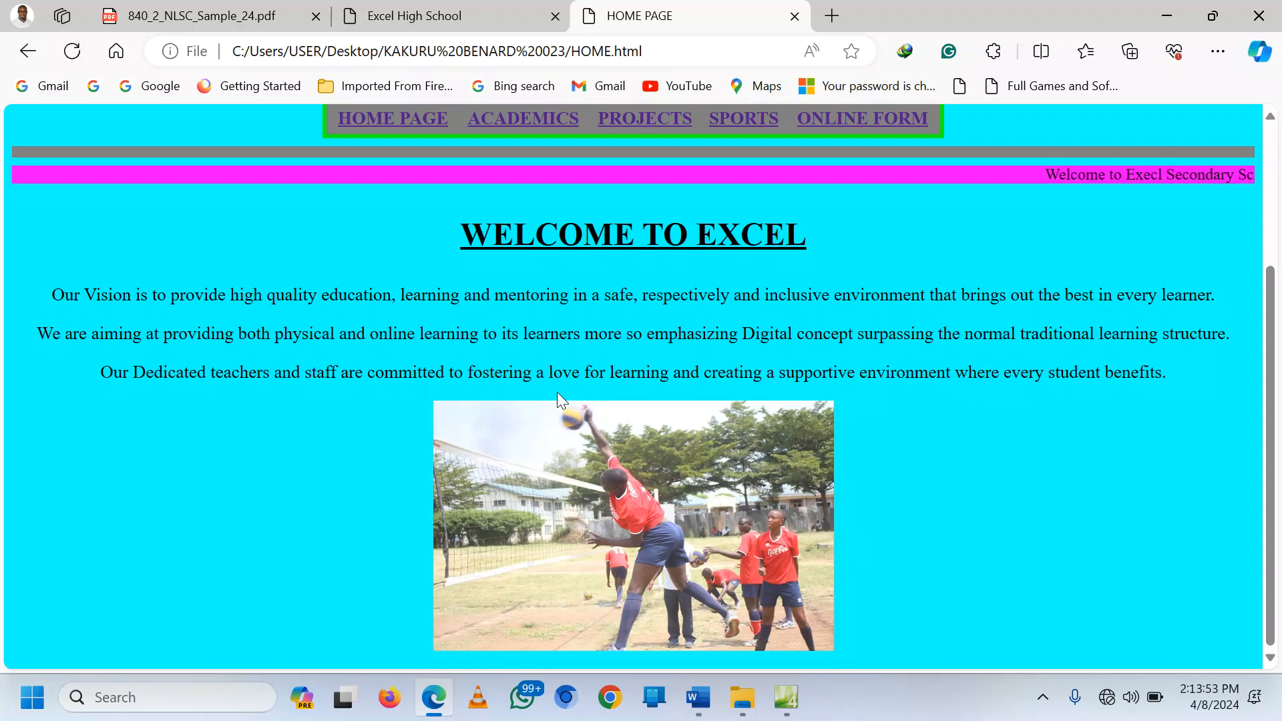
pyautogui.scroll(3, 722, 526)
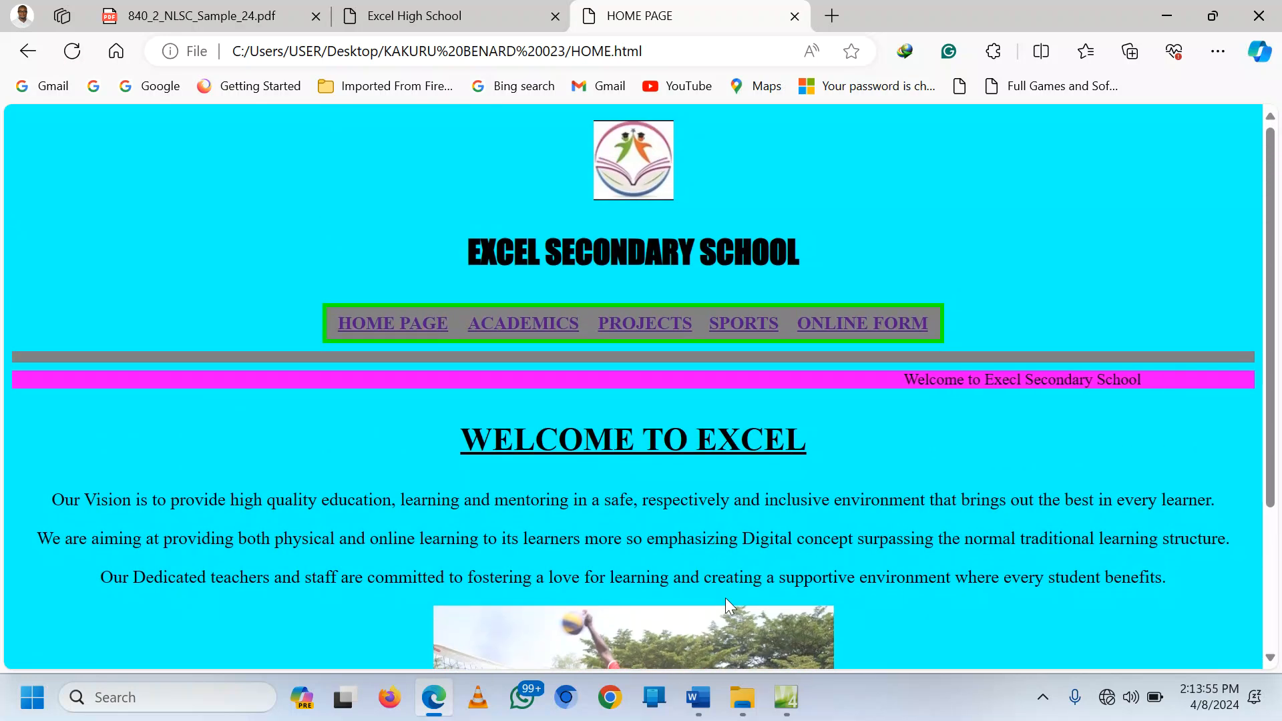
pyautogui.click(785, 698)
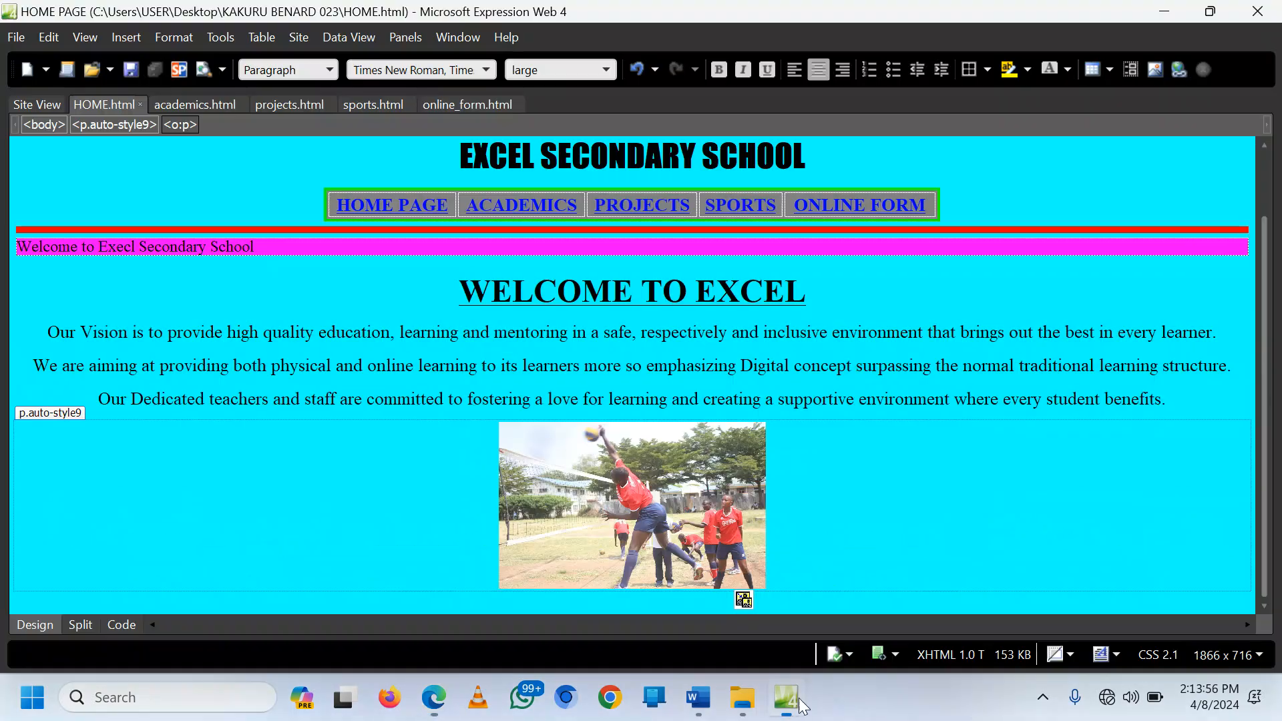
# Step: Insert library 2020 DRAFT-239.jpg right after the volleyball photo with alt text 'image'
pyautogui.click(801, 495)
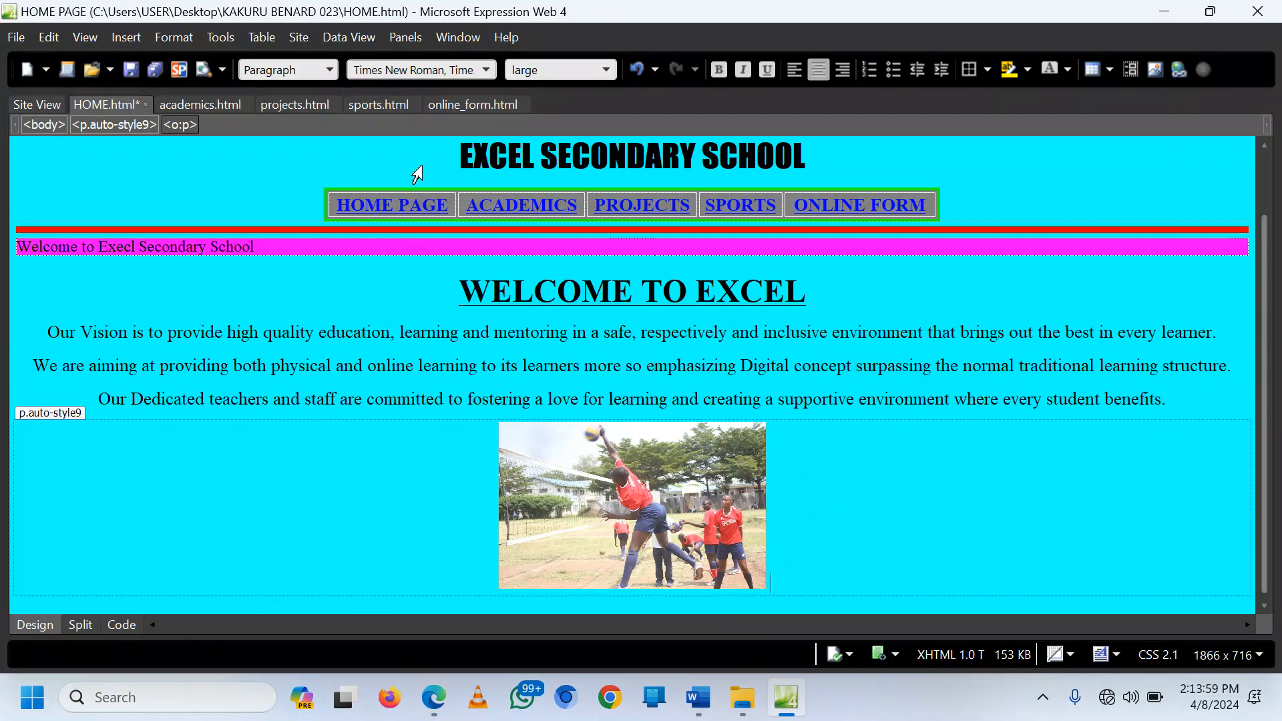
pyautogui.click(125, 38)
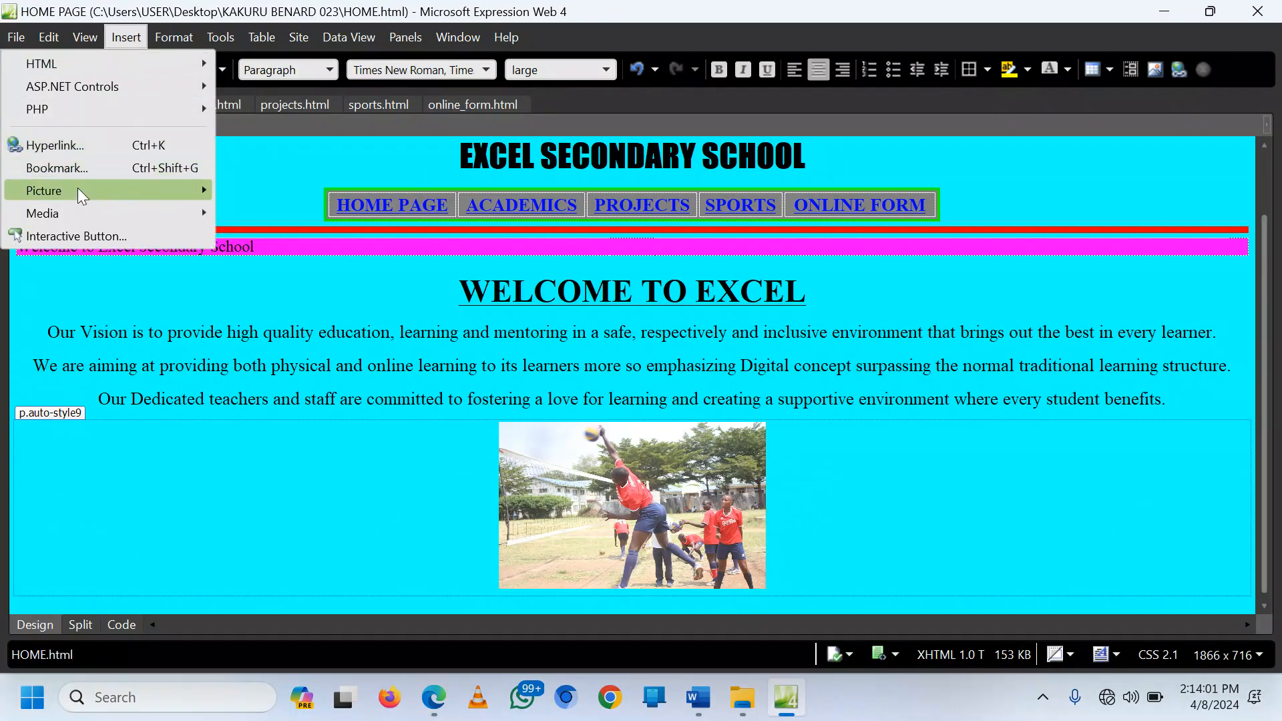
pyautogui.moveTo(77, 192)
pyautogui.click(253, 191)
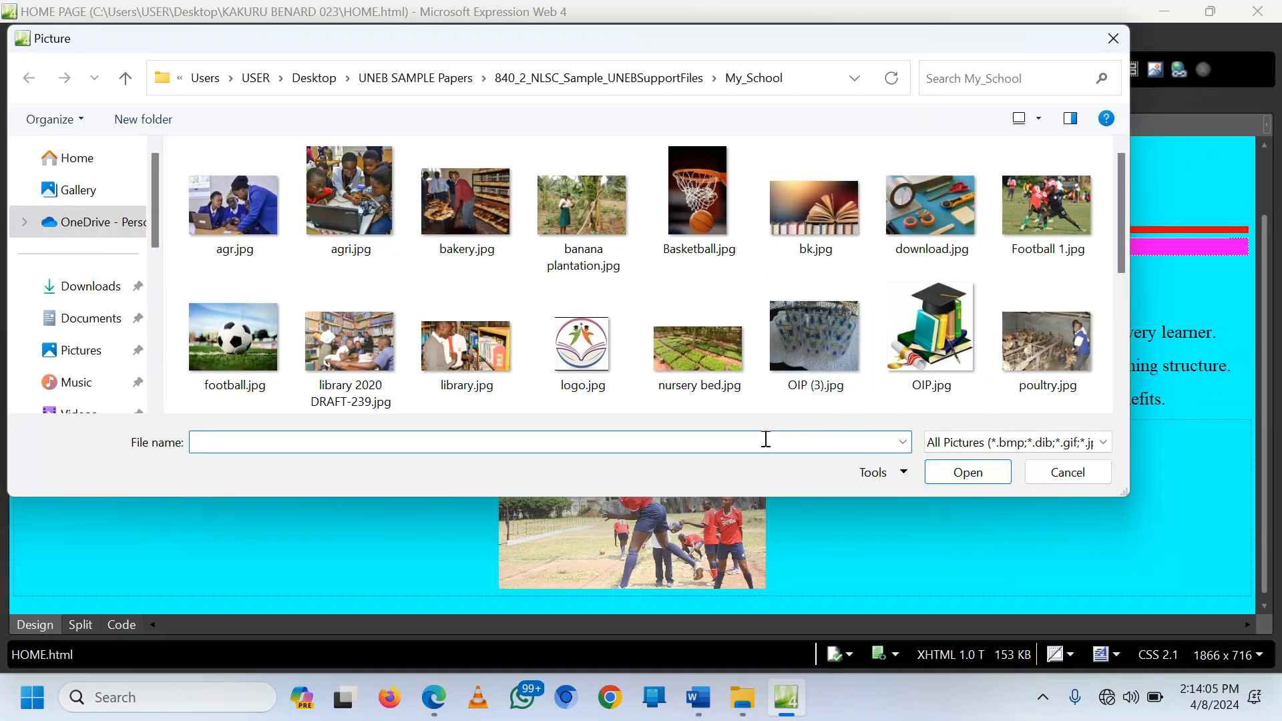
pyautogui.doubleClick(334, 337)
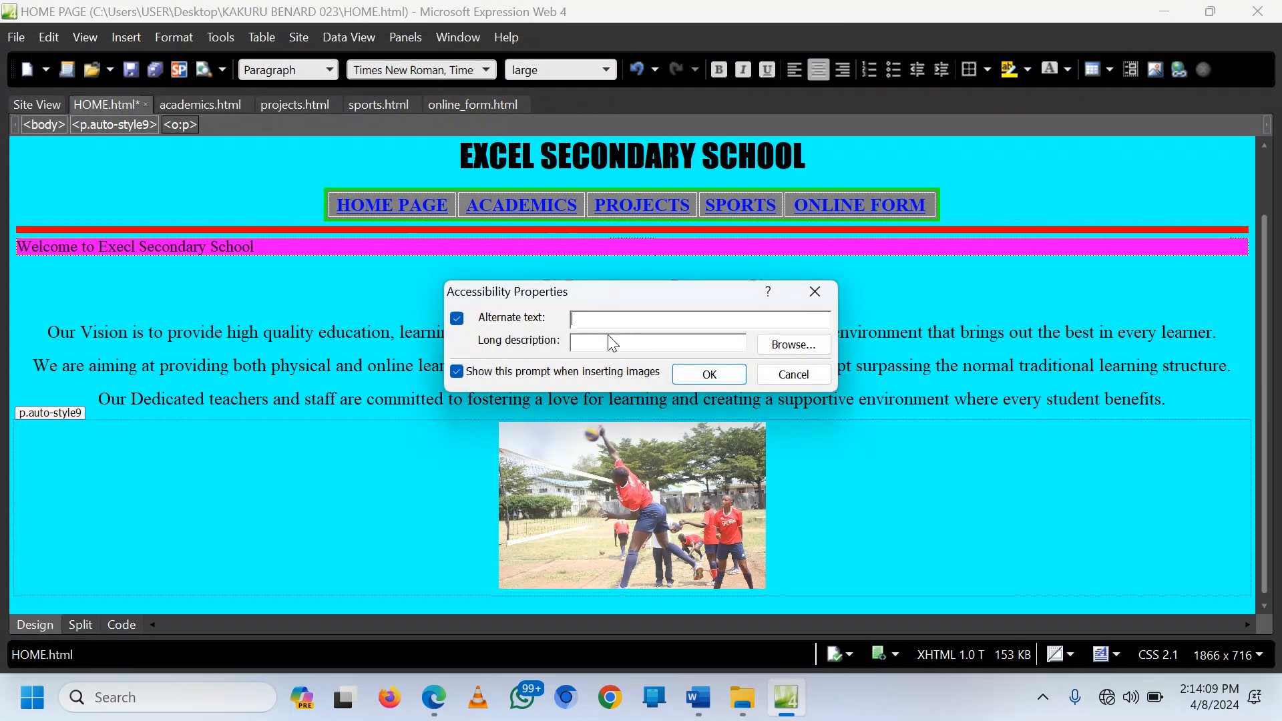
pyautogui.write('image 3')
pyautogui.click(708, 374)
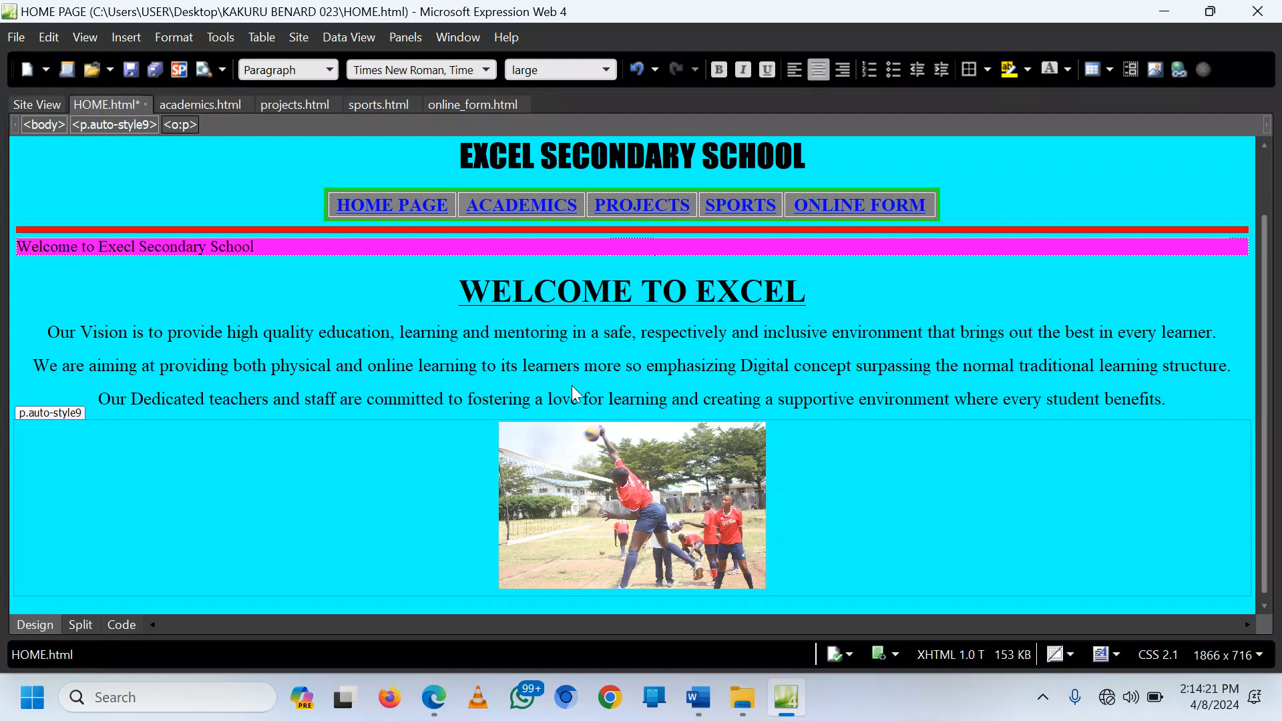
# Step: Paste the library photo and resize it to 400 by 250 pixels without keeping aspect ratio
pyautogui.hotkey('ctrl', 'v')
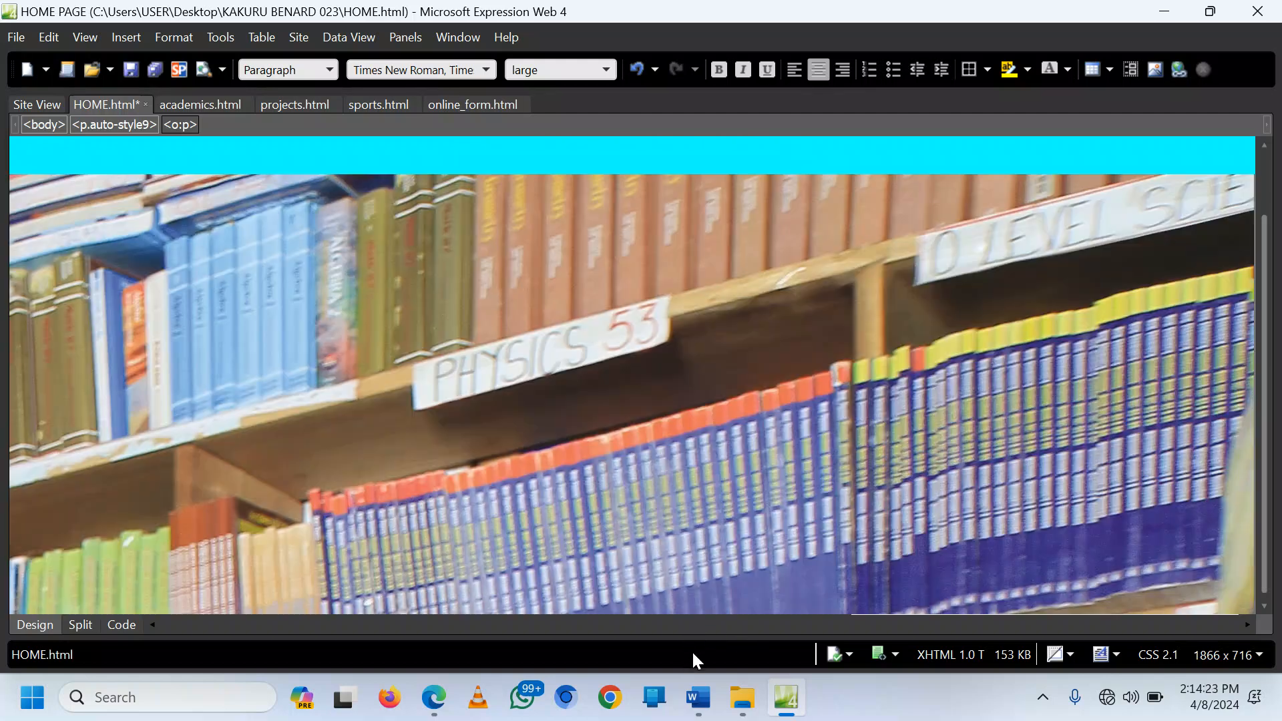
pyautogui.click(462, 293)
pyautogui.rightClick(462, 294)
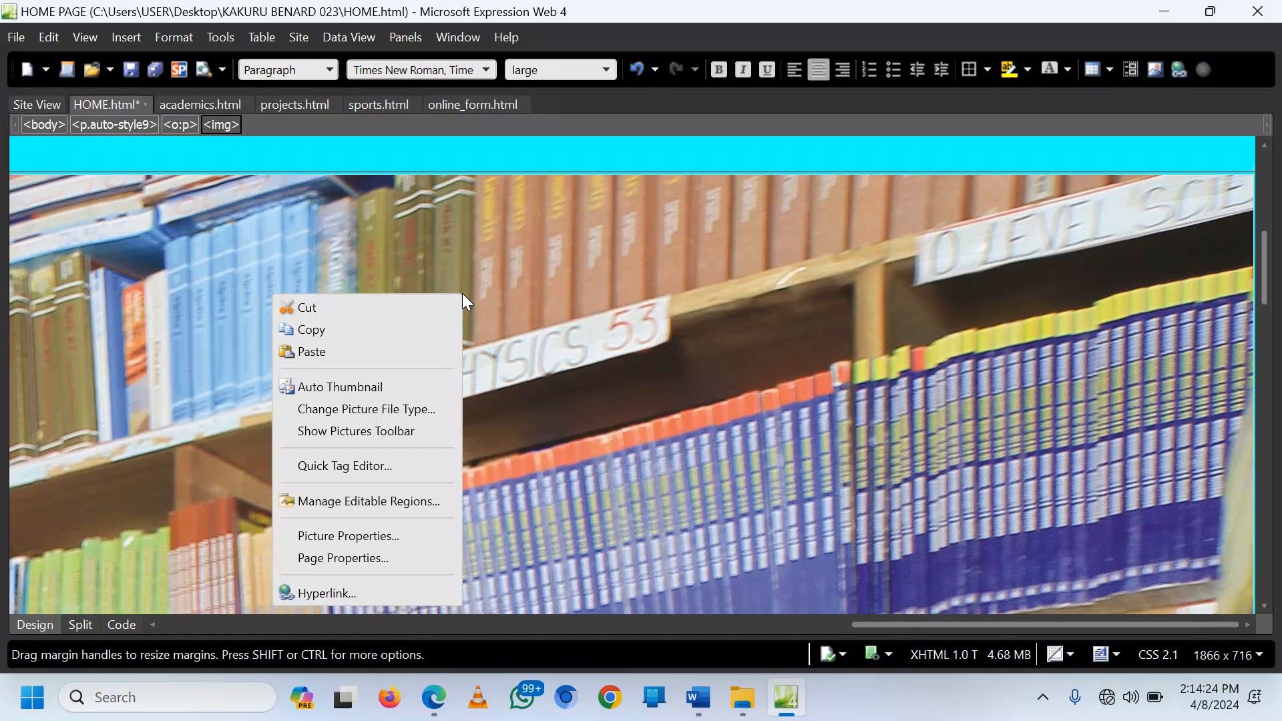
pyautogui.click(349, 536)
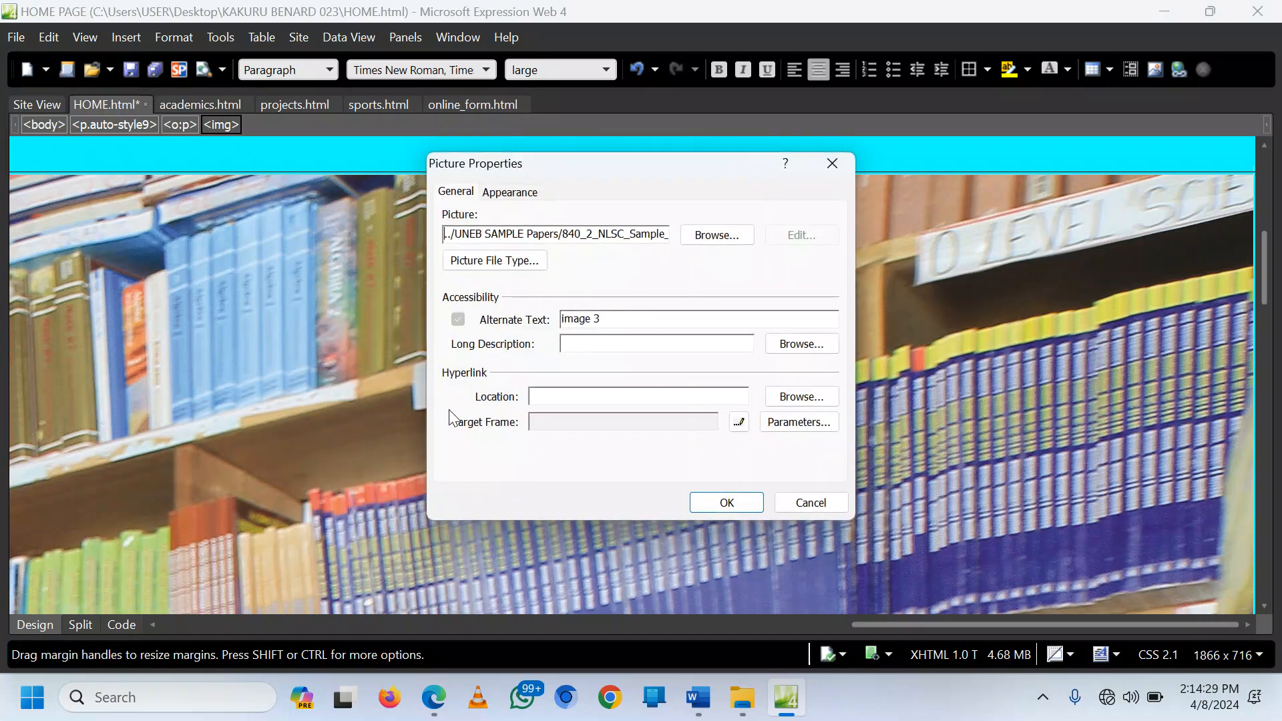
pyautogui.click(508, 192)
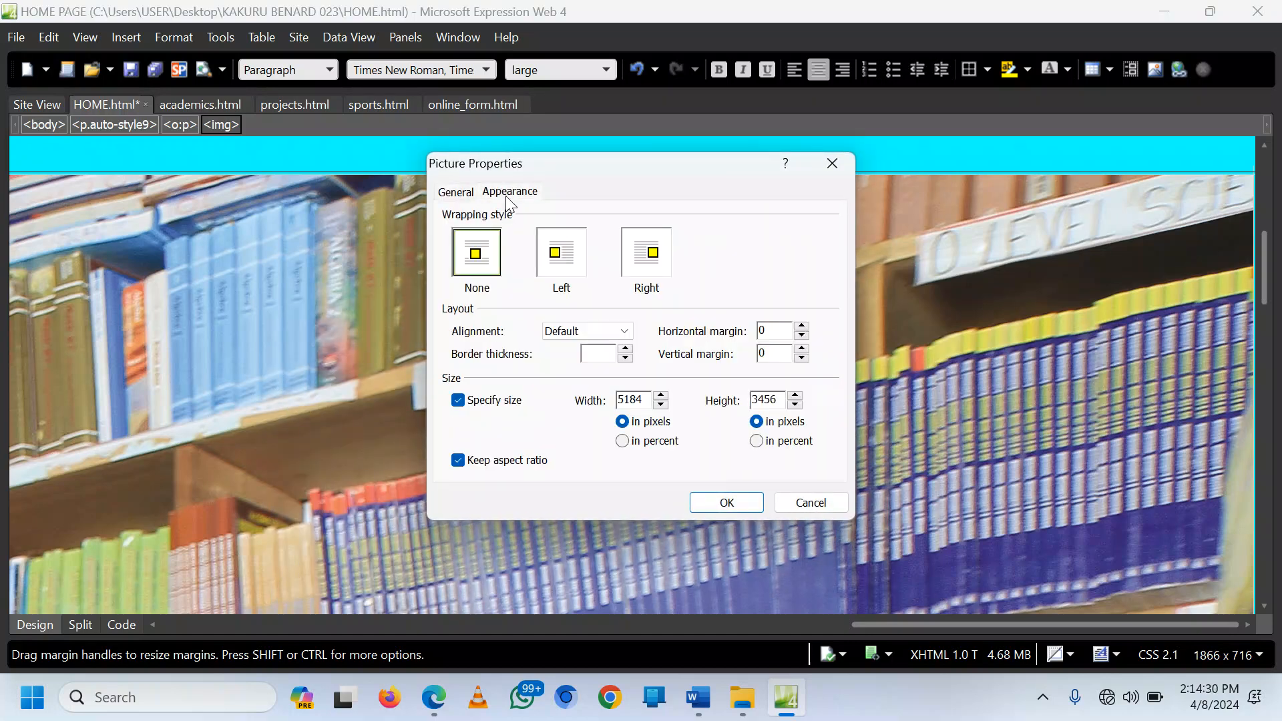
pyautogui.click(489, 462)
pyautogui.doubleClick(642, 400)
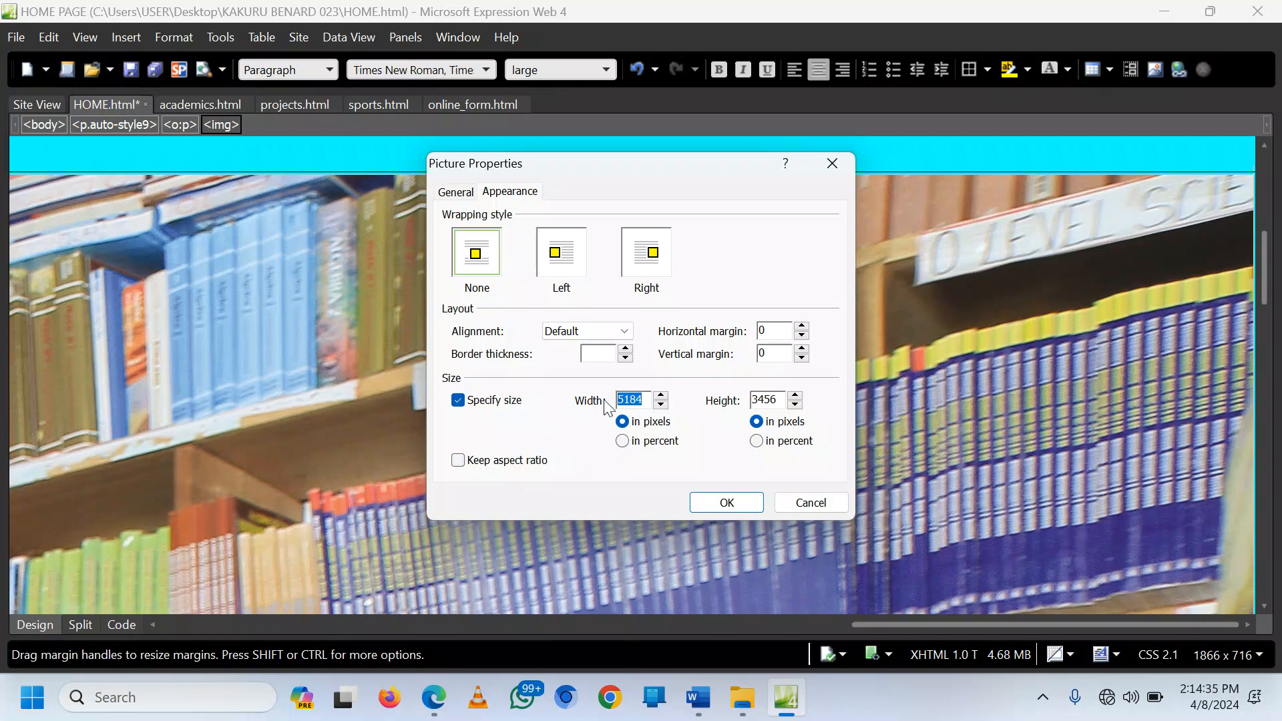
pyautogui.write('400')
pyautogui.moveTo(781, 399); pyautogui.dragTo(713, 404)
pyautogui.write('250')
pyautogui.click(727, 502)
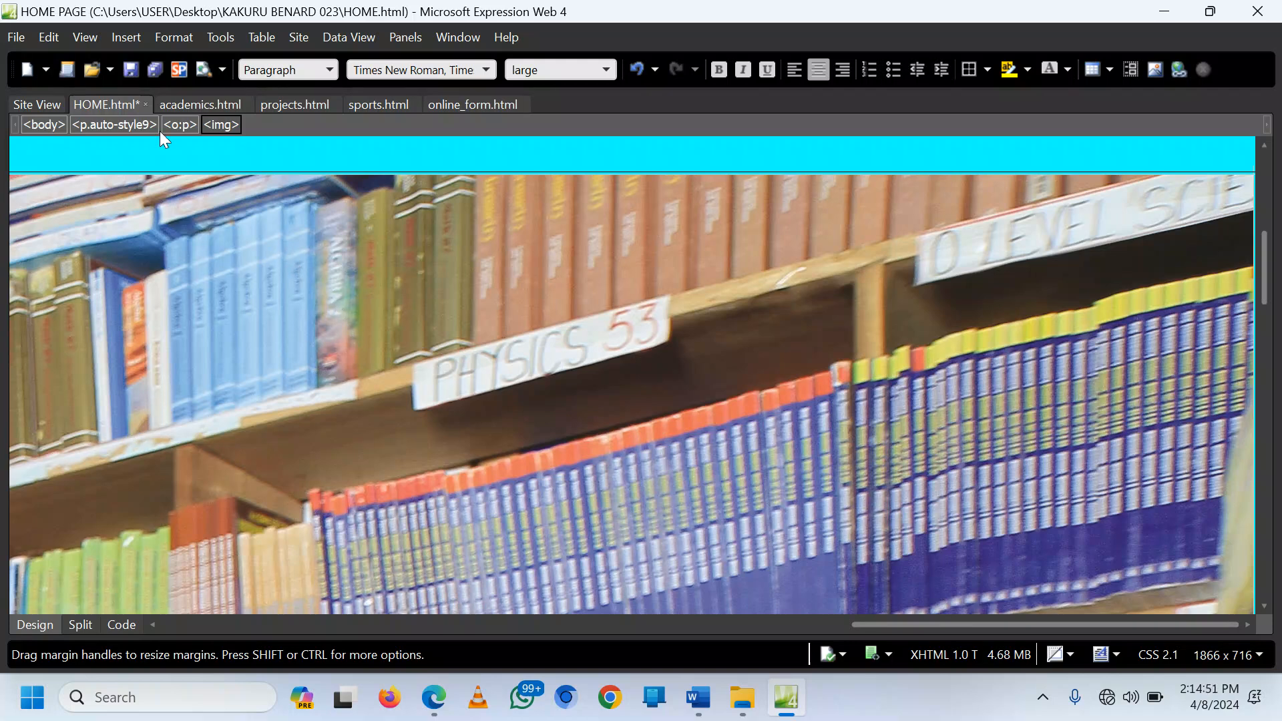
pyautogui.hotkey('ctrl', 'z')
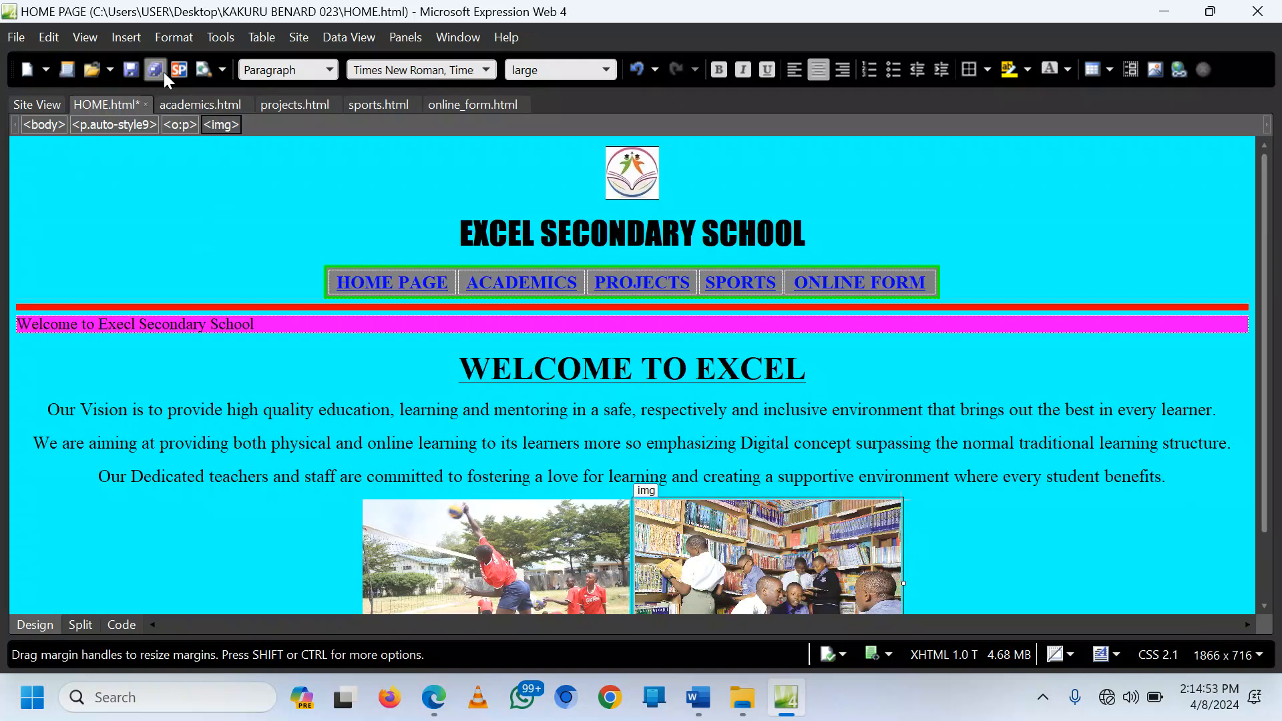
# Step: Save HOME.html, storing the embedded library photo alongside it
pyautogui.click(139, 67)
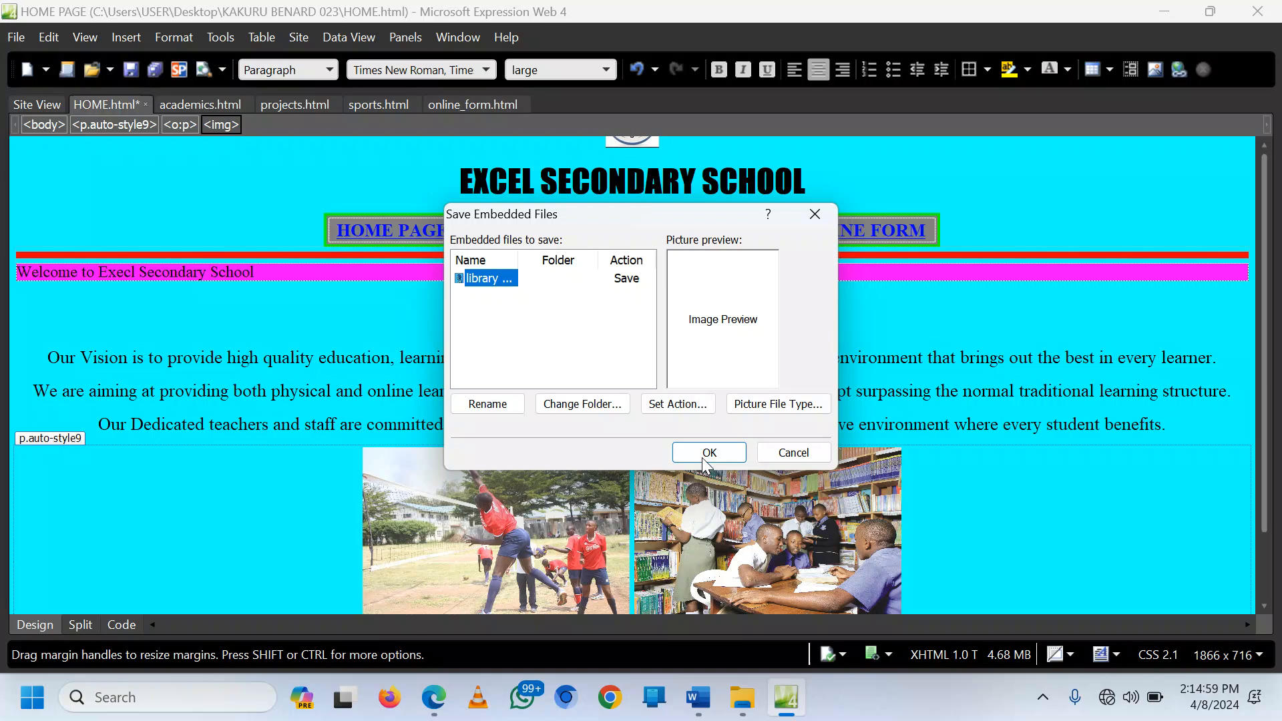
pyautogui.click(705, 460)
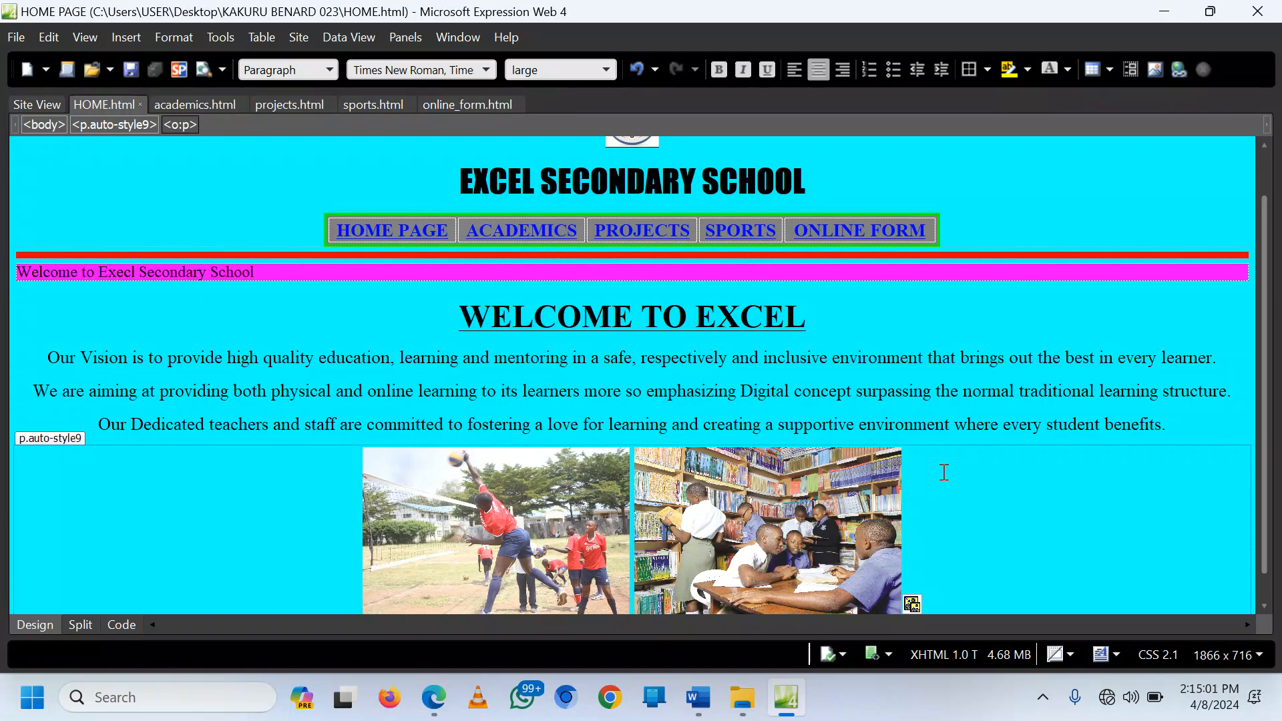
pyautogui.scroll(-1, 941, 488)
pyautogui.scroll(3, 941, 489)
pyautogui.click(433, 697)
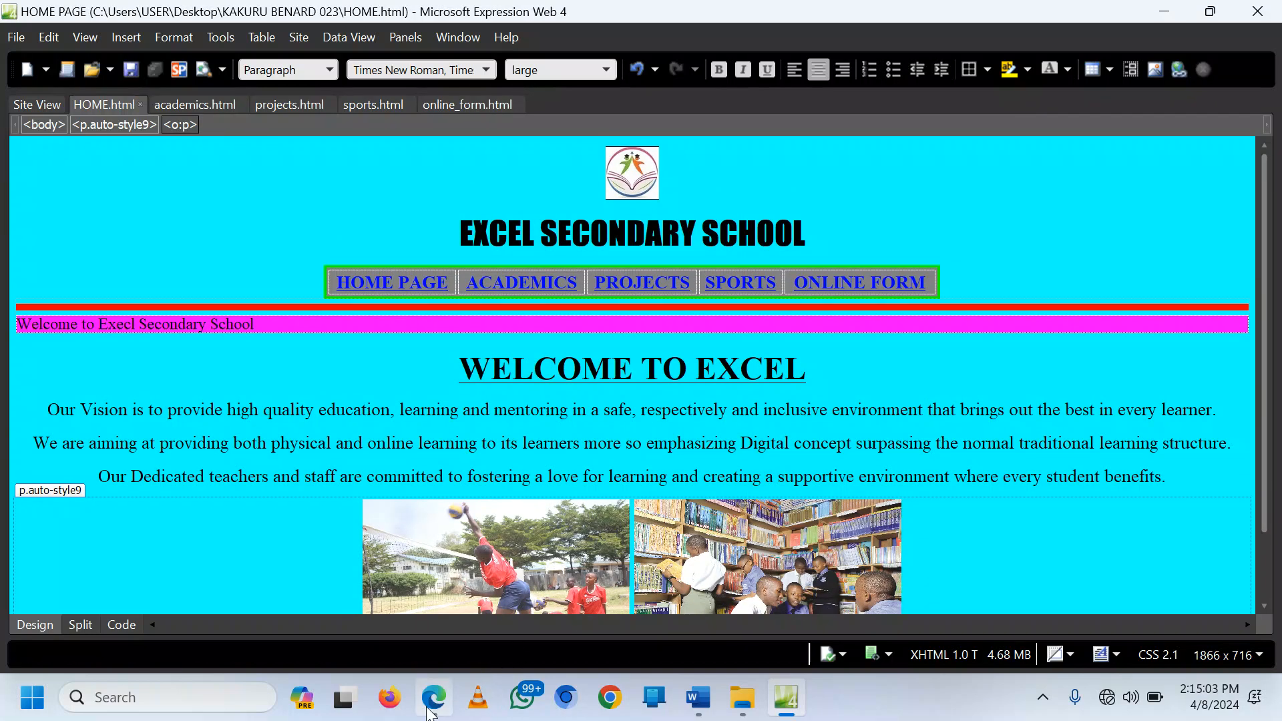
# Step: Reload HOME.html in Edge and scroll to confirm both photos appear side by side
pyautogui.click(74, 53)
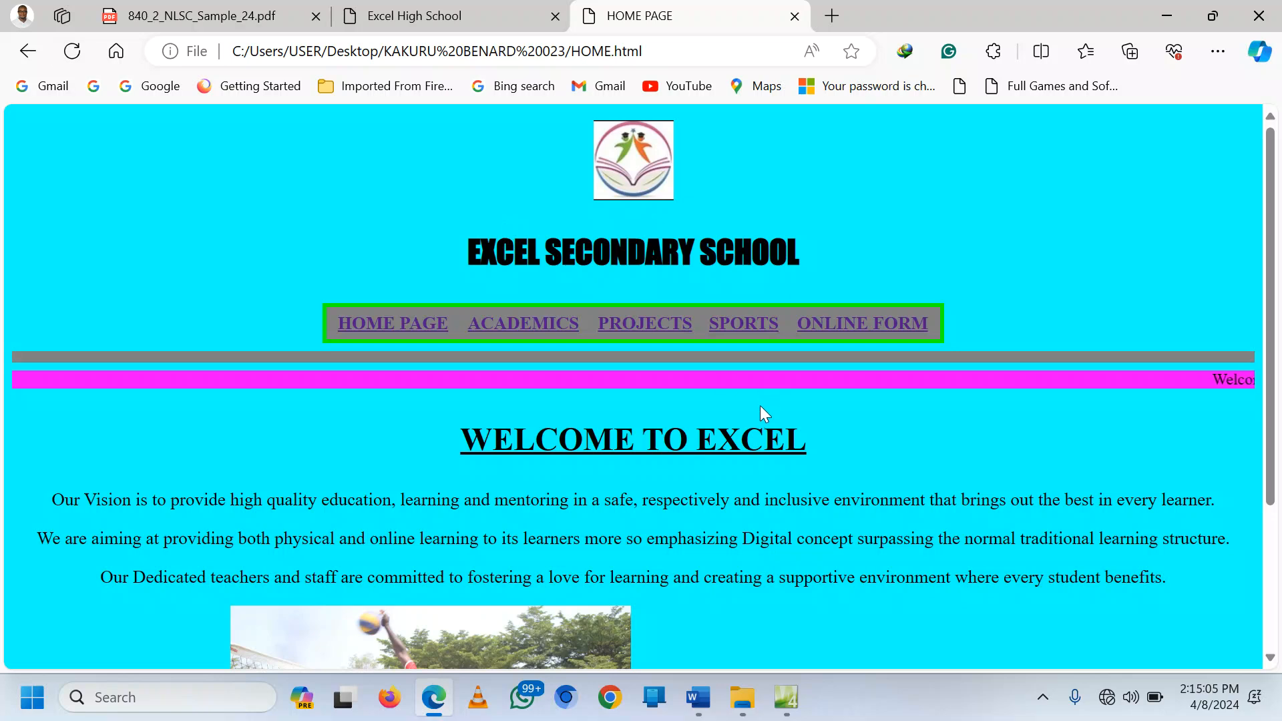
pyautogui.scroll(-3, 764, 421)
pyautogui.scroll(3, 879, 505)
pyautogui.scroll(-3, 876, 501)
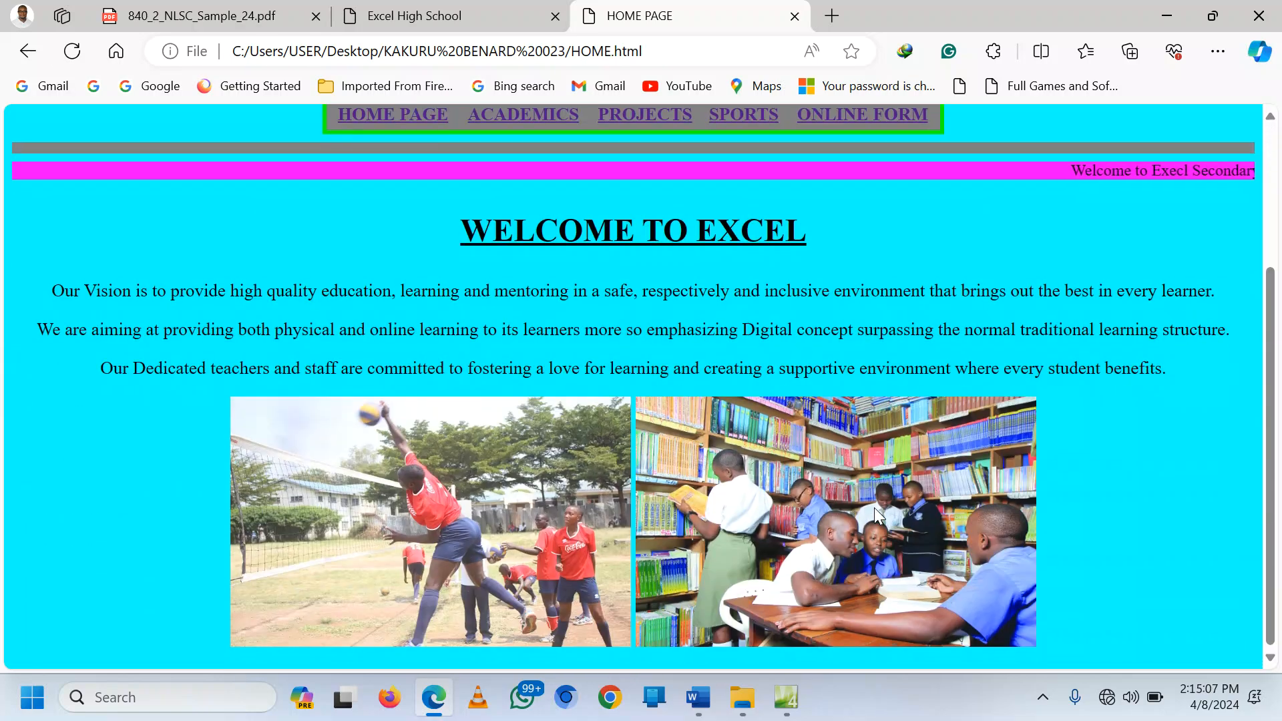
pyautogui.scroll(3, 874, 509)
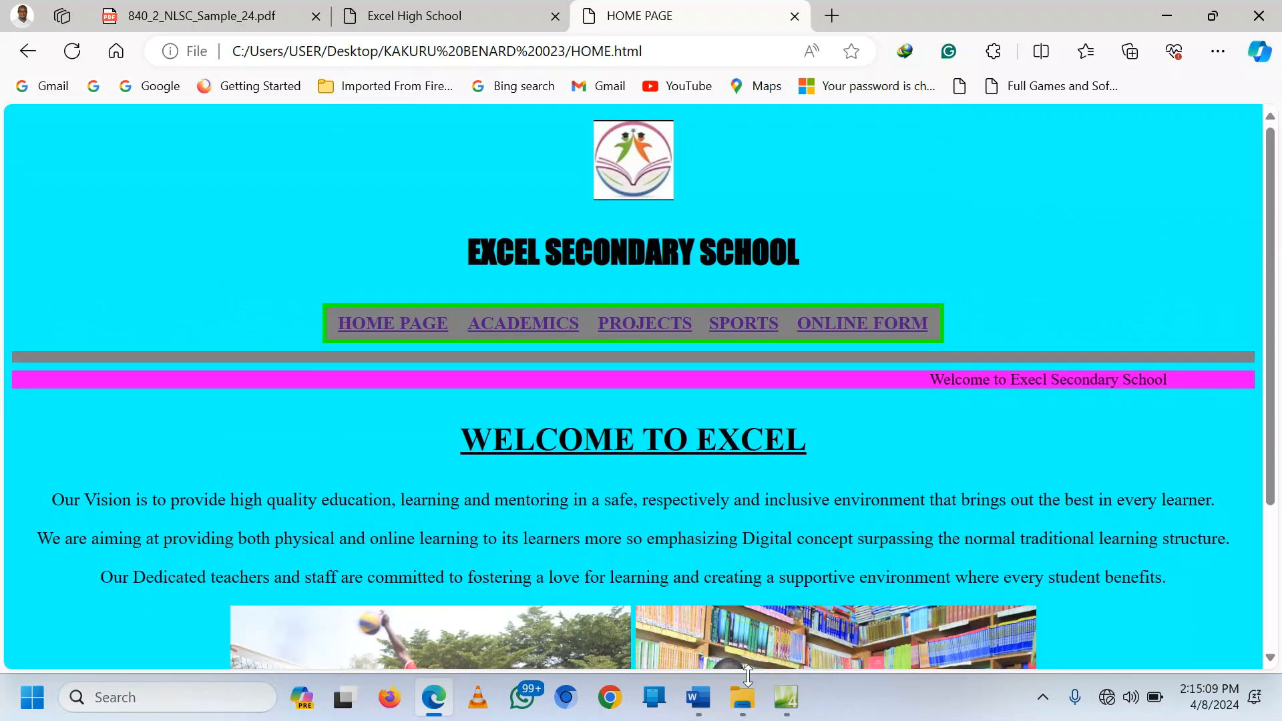
pyautogui.click(786, 697)
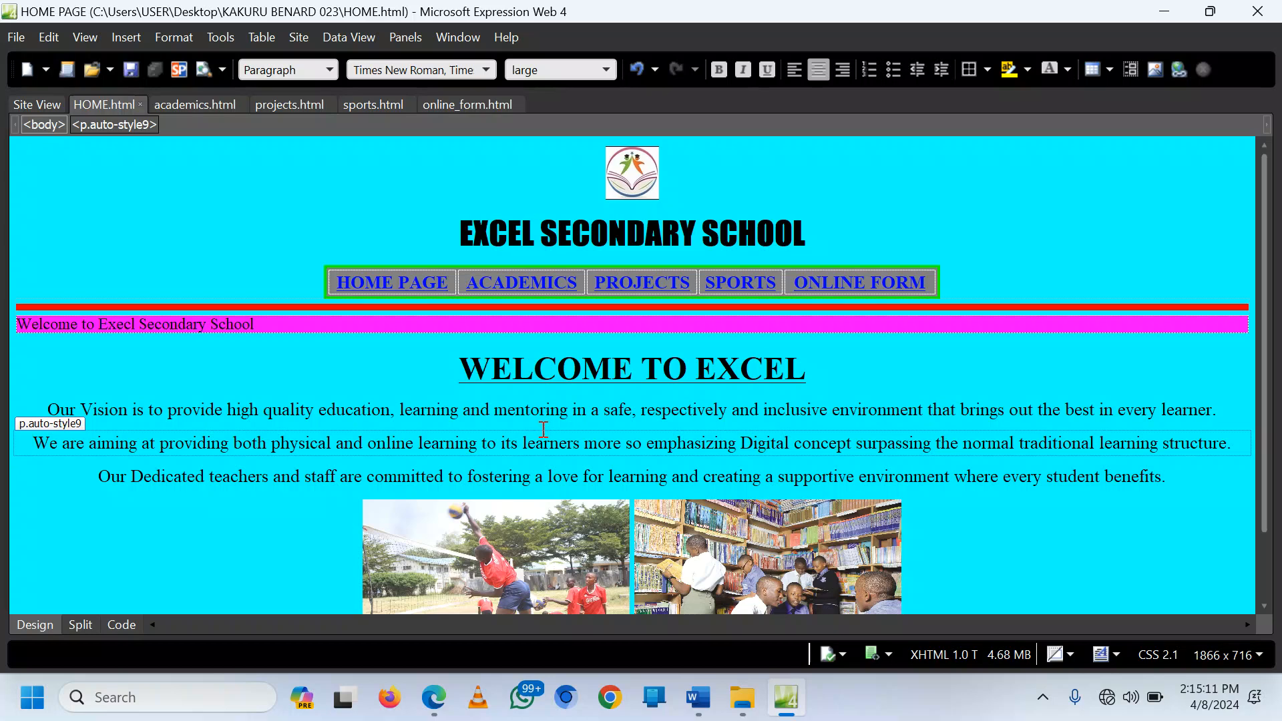
# Step: Switch to academics.html, then select the ACADEMICS PAGE subjects table in PLANNING.docx
pyautogui.click(197, 107)
pyautogui.click(698, 697)
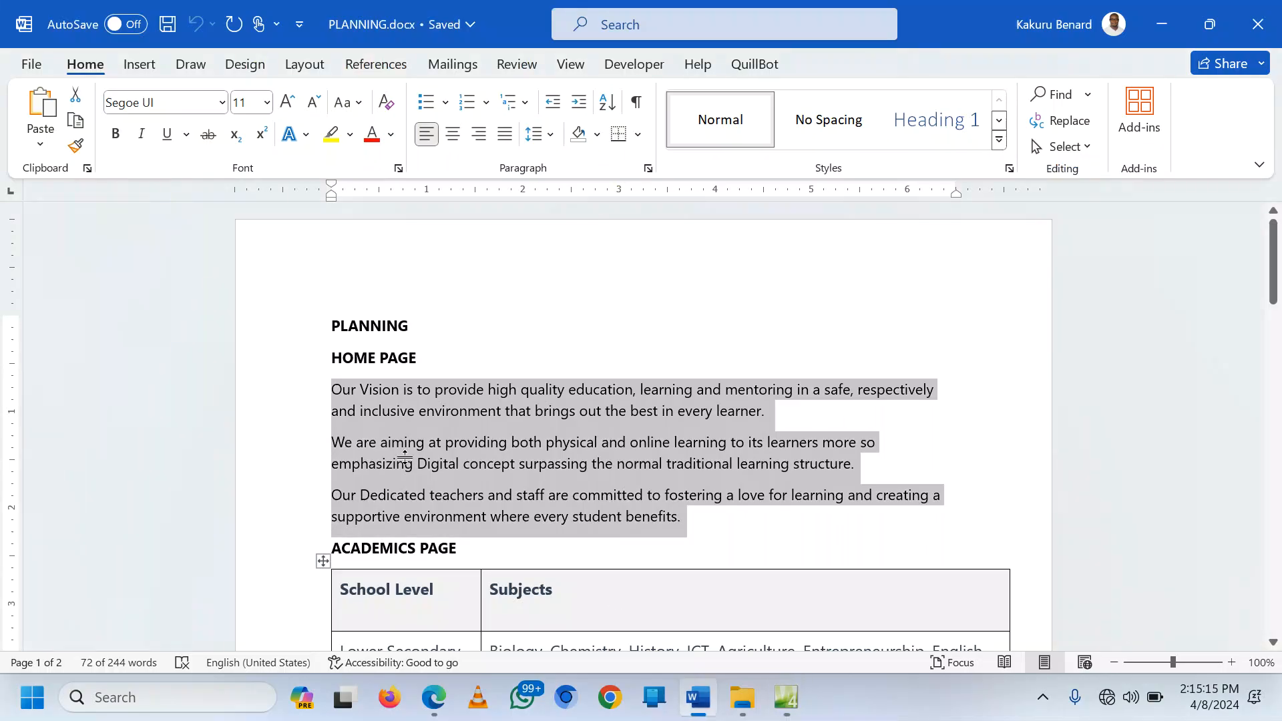
pyautogui.scroll(-3, 414, 447)
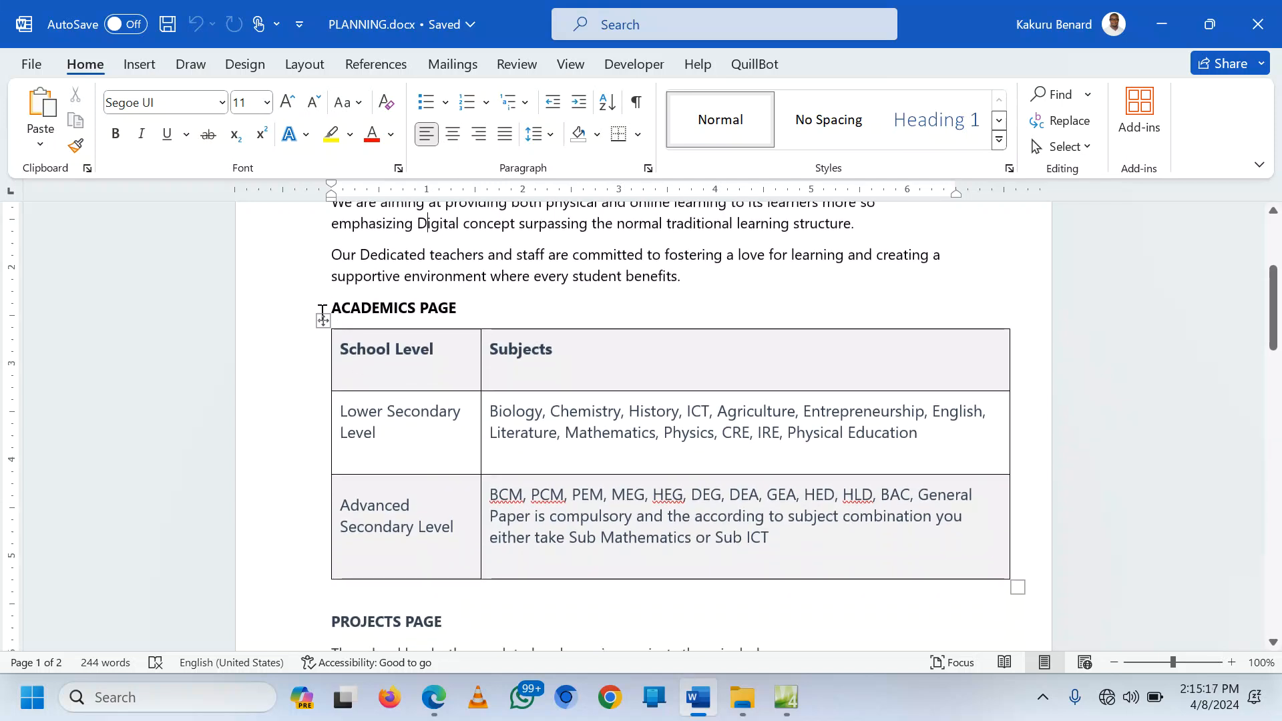
pyautogui.click(323, 321)
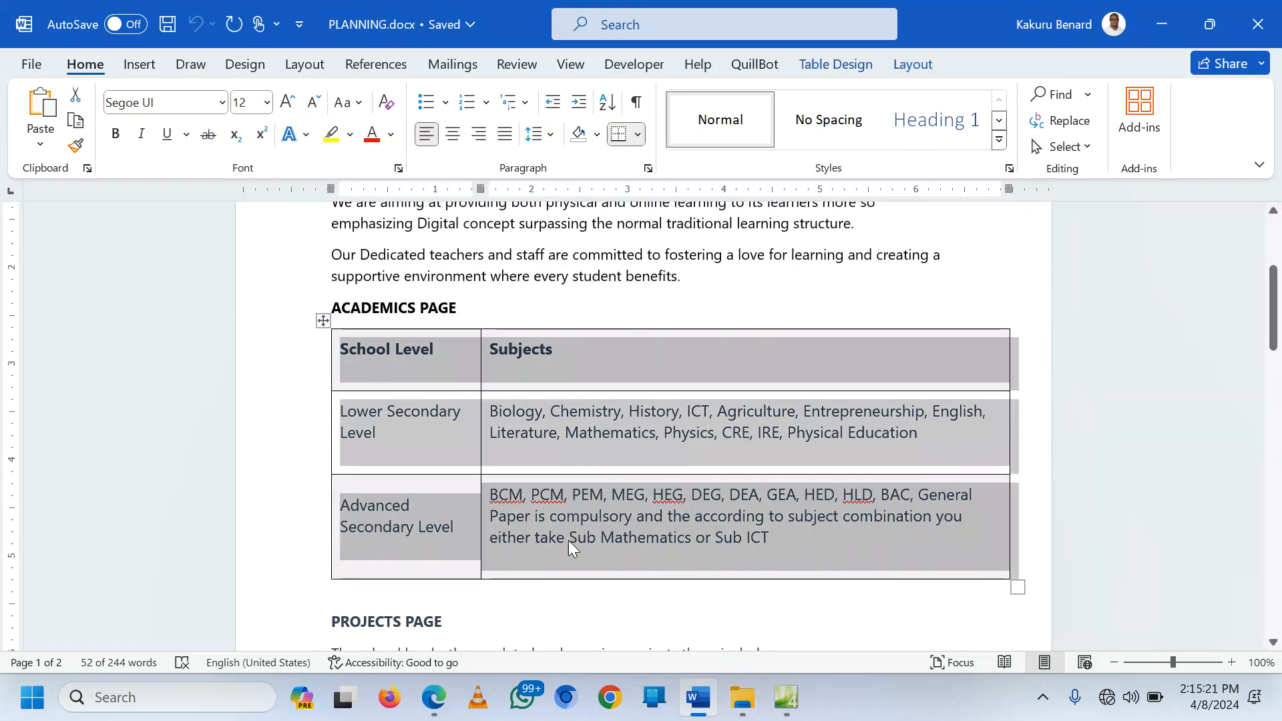
pyautogui.click(433, 697)
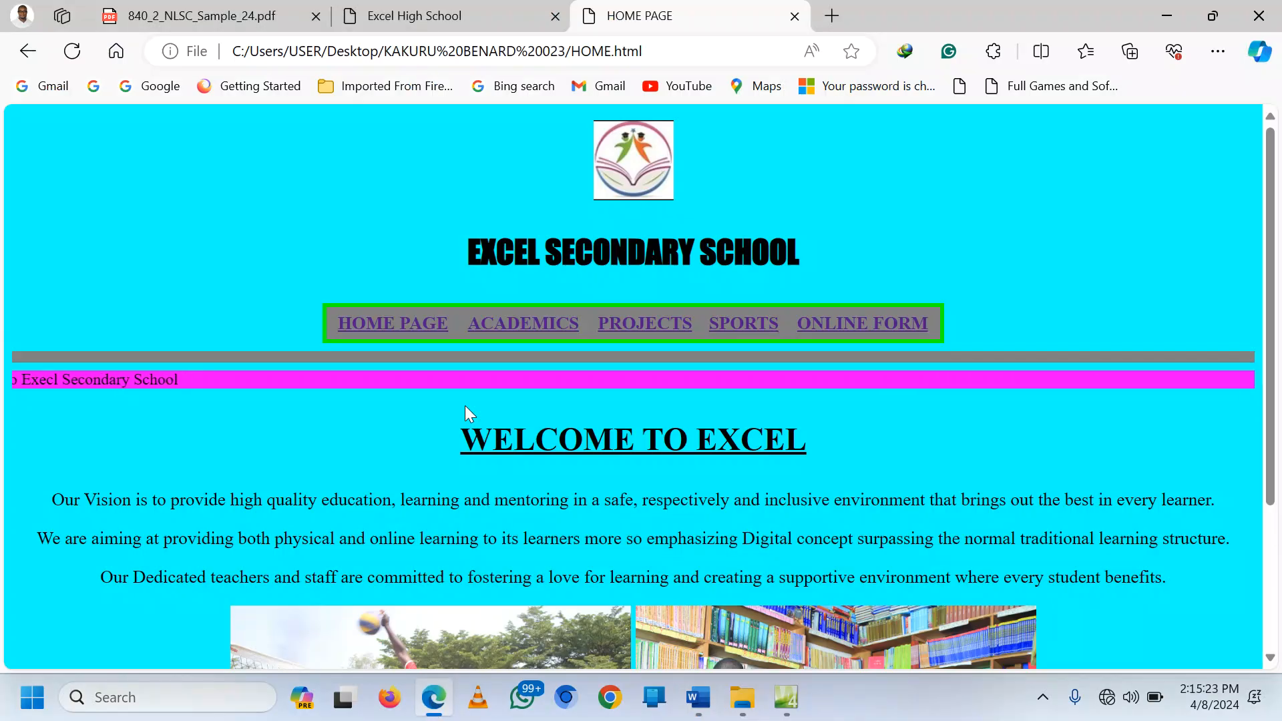
# Step: Copy the intro sentence from the Excel High School ACADEMICS page
pyautogui.click(421, 15)
pyautogui.scroll(2, 494, 361)
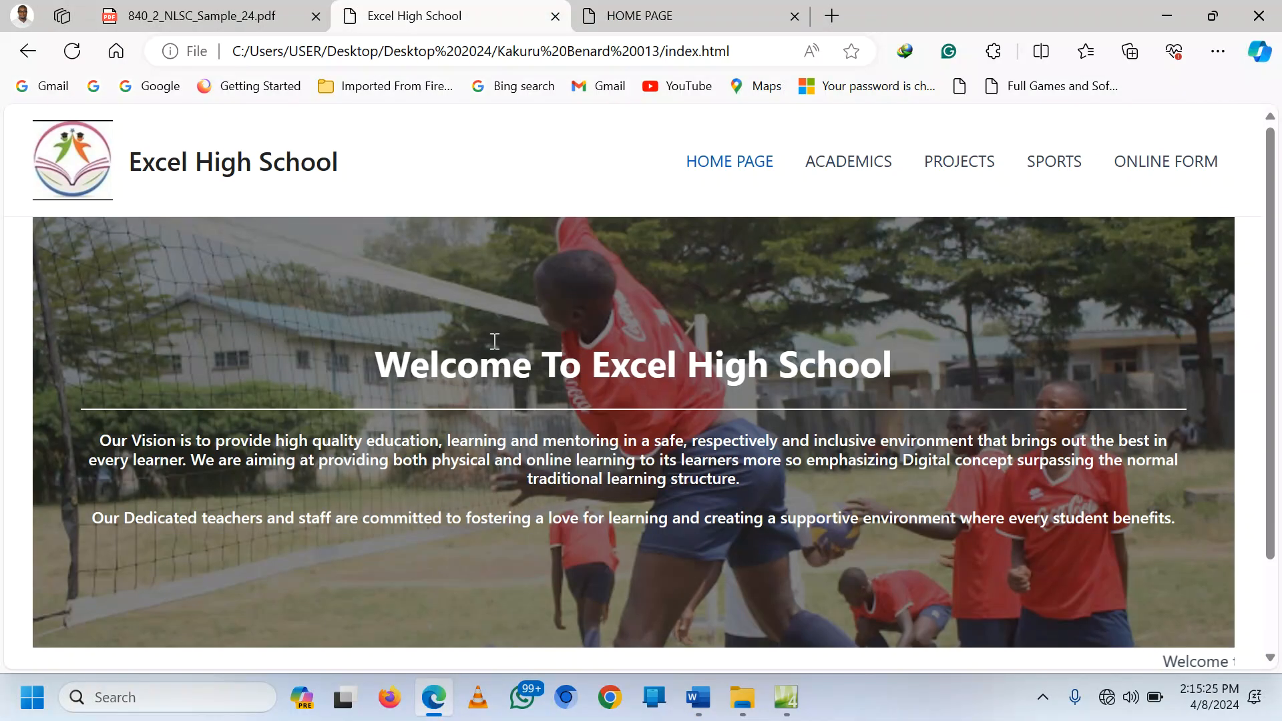
pyautogui.click(848, 162)
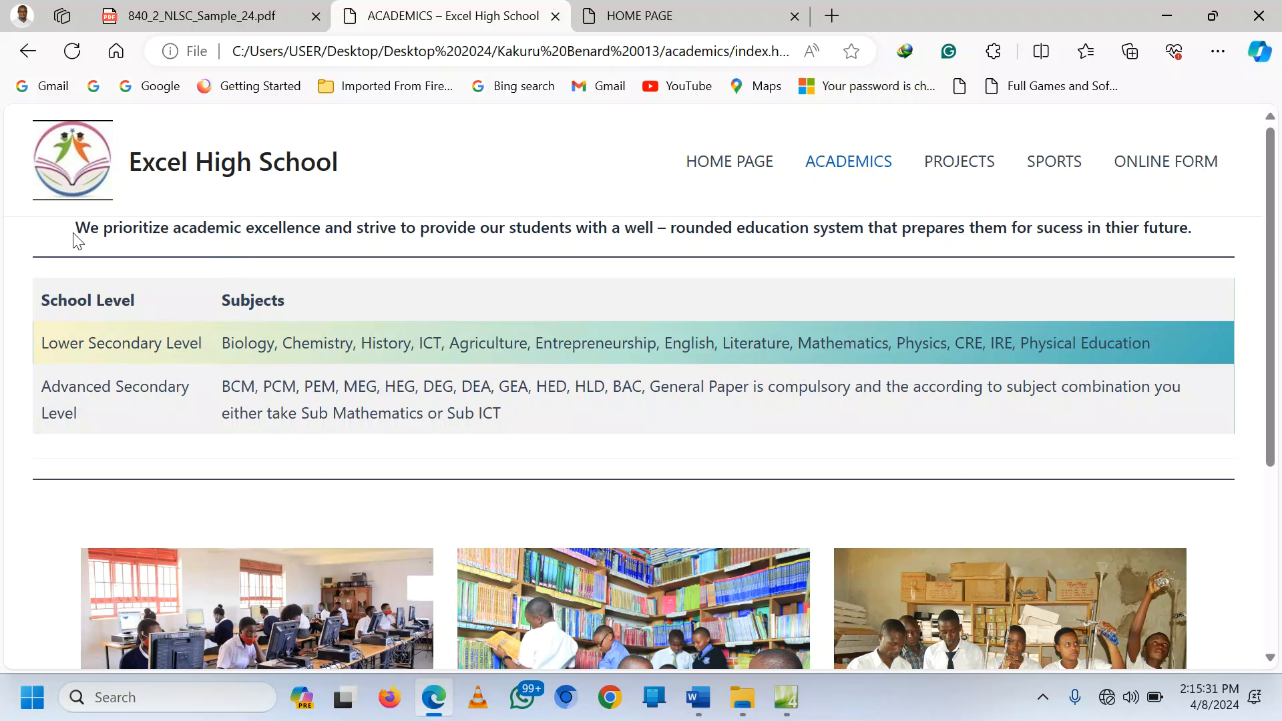
pyautogui.moveTo(75, 228); pyautogui.dragTo(82, 230)
pyautogui.tripleClick(830, 238)
pyautogui.hotkey('ctrl', 'c')
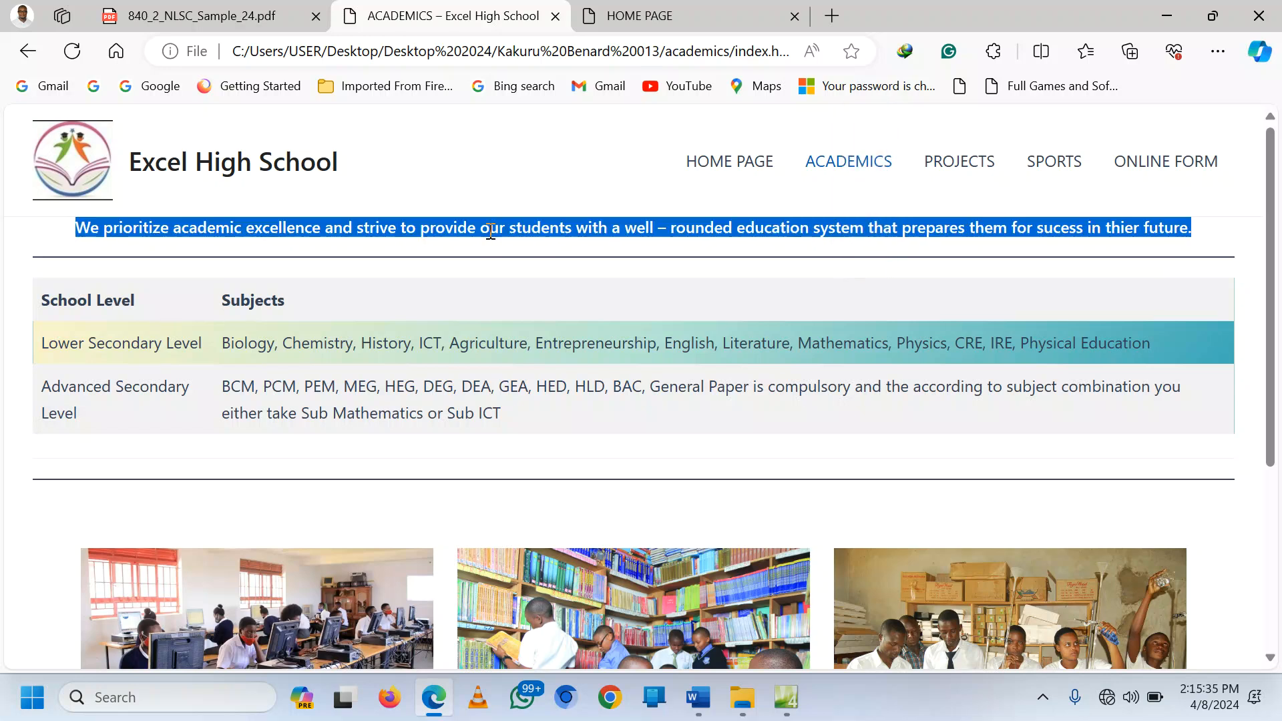
# Step: Paste the sentence under ACADEMICS PAGE in PLANNING.docx and clear its formatting
pyautogui.click(698, 697)
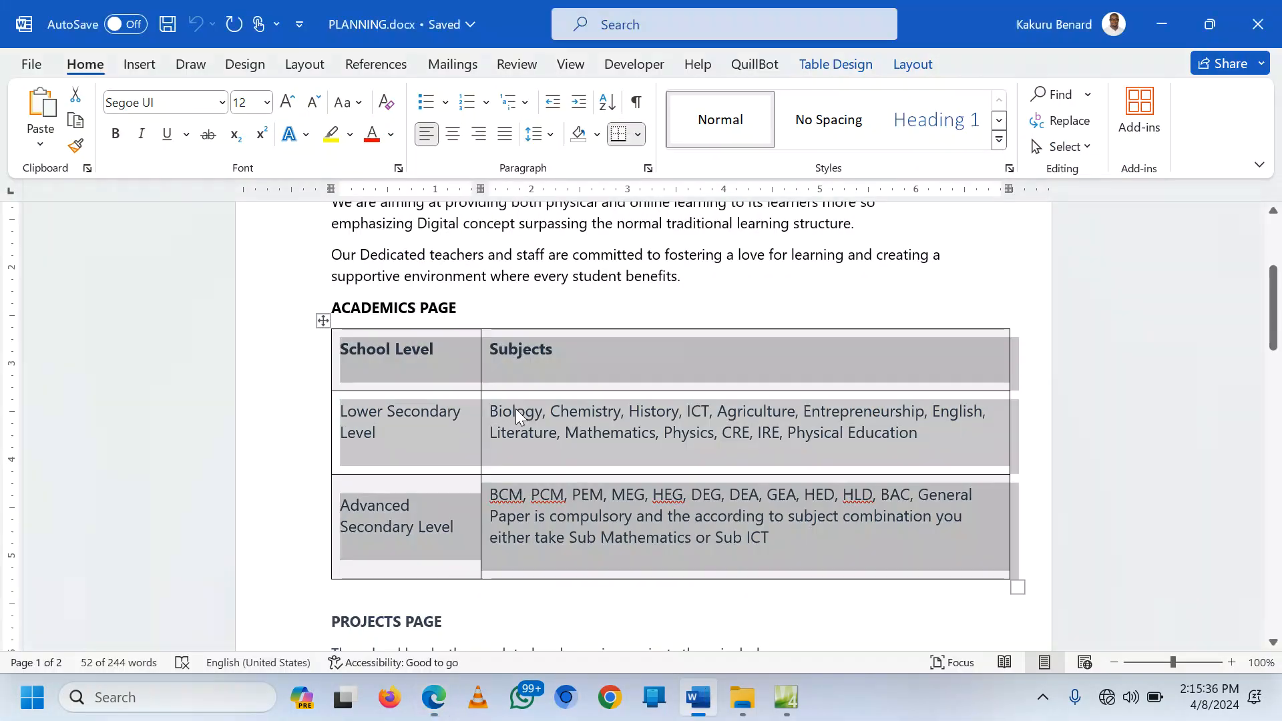
pyautogui.click(471, 307)
pyautogui.press('Return')
pyautogui.hotkey('ctrl', 'v')
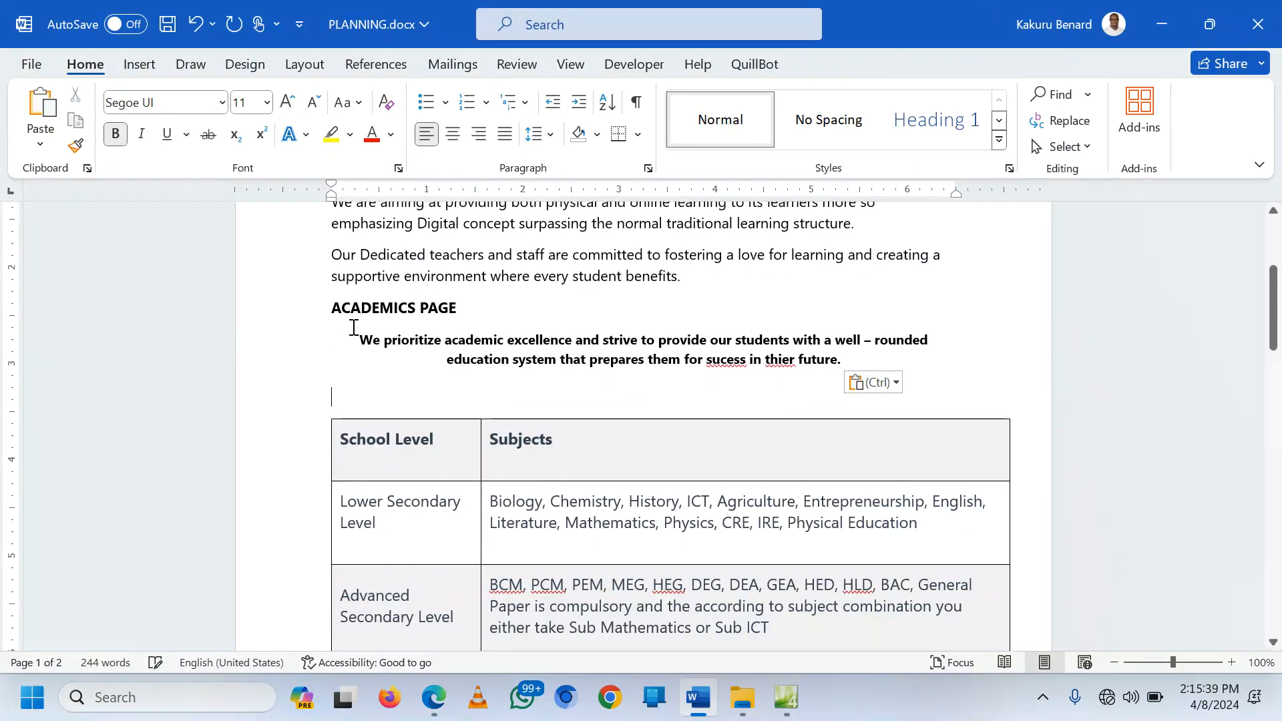
pyautogui.moveTo(307, 346); pyautogui.dragTo(326, 394)
pyautogui.click(386, 102)
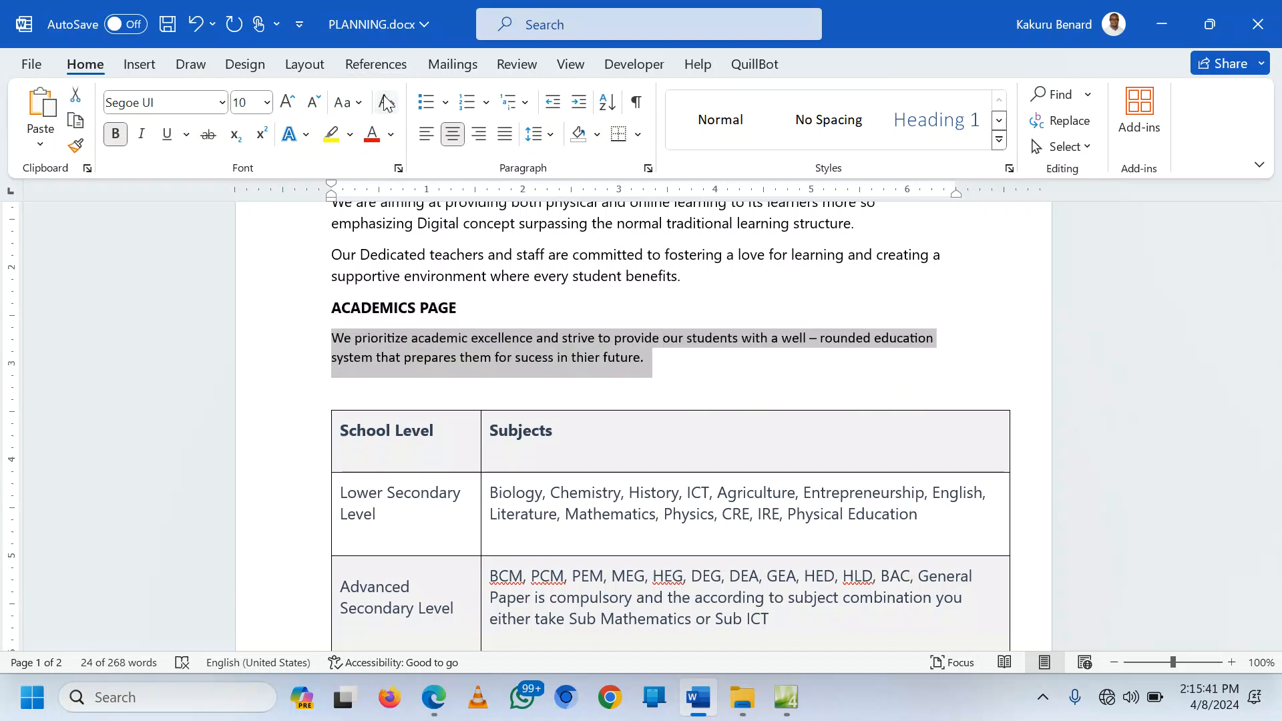
pyautogui.click(786, 697)
# Step: Replace the WELCOME TO EXCEL heading with 'ACADEMICS AT EXCEL' and start a new line below
pyautogui.click(639, 379)
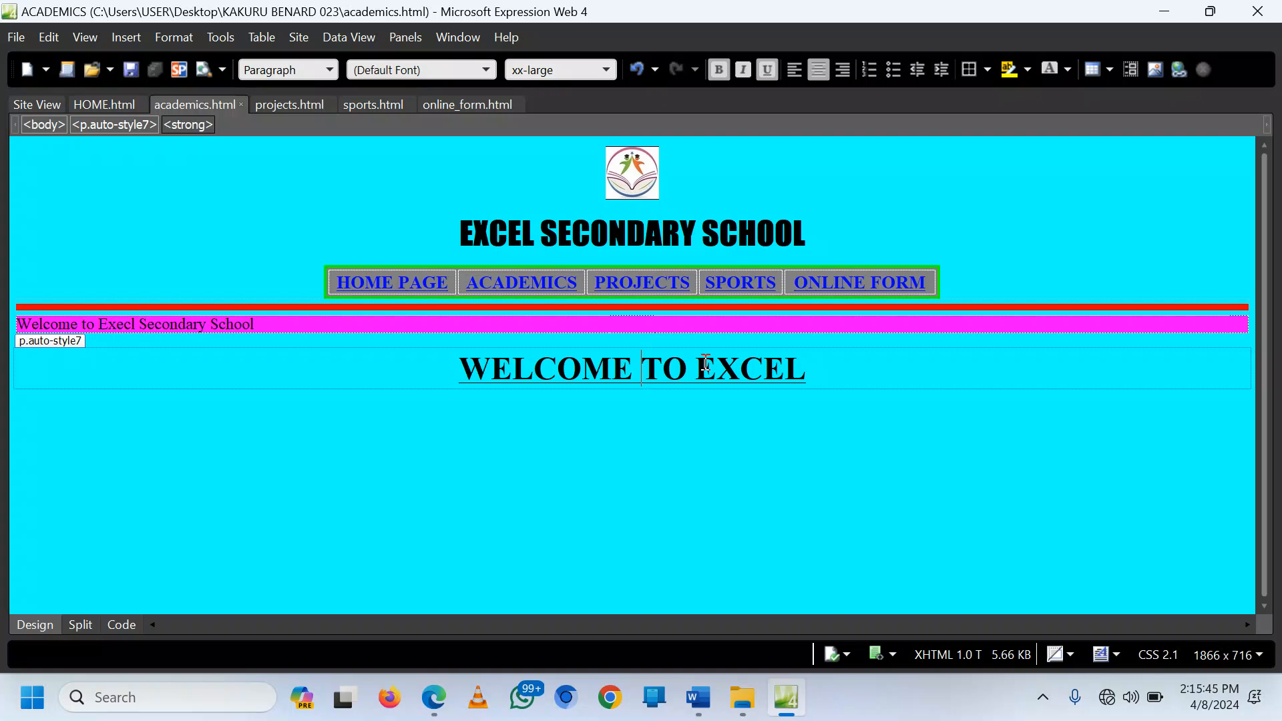
pyautogui.moveTo(810, 368); pyautogui.dragTo(463, 366)
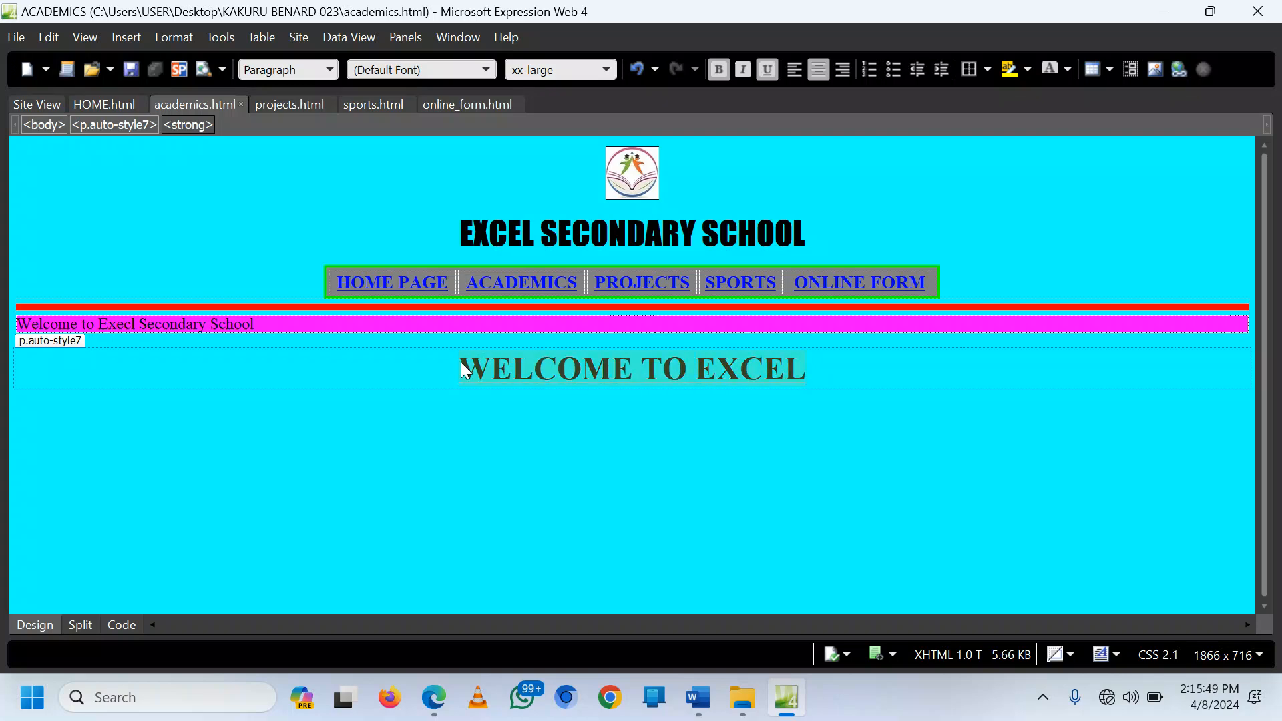
pyautogui.write('ACAD')
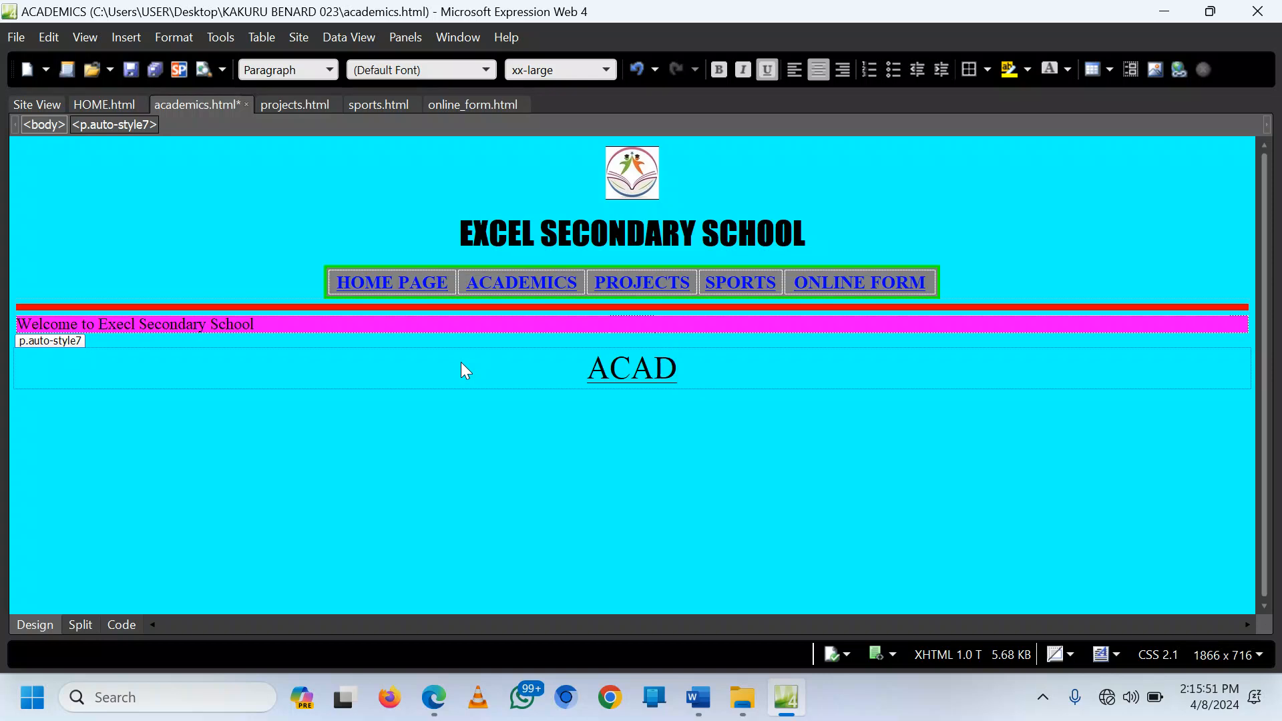
pyautogui.write('EMICS A')
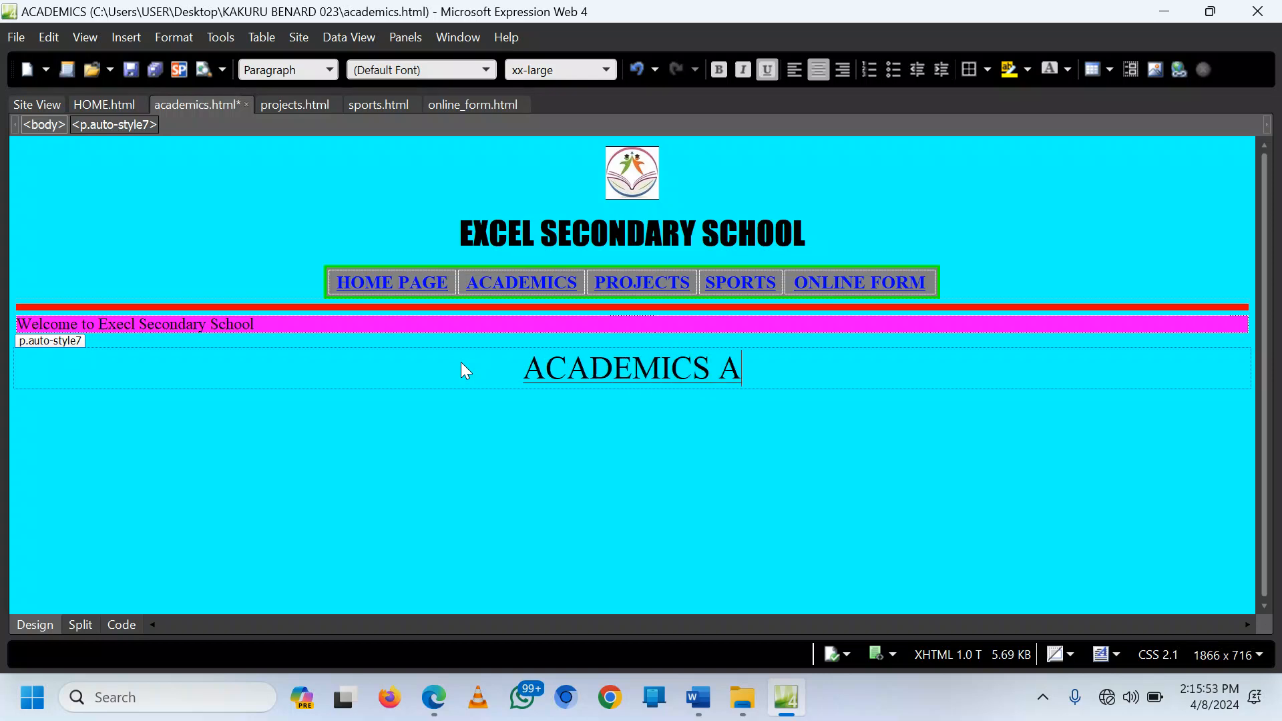
pyautogui.write('T EXCE')
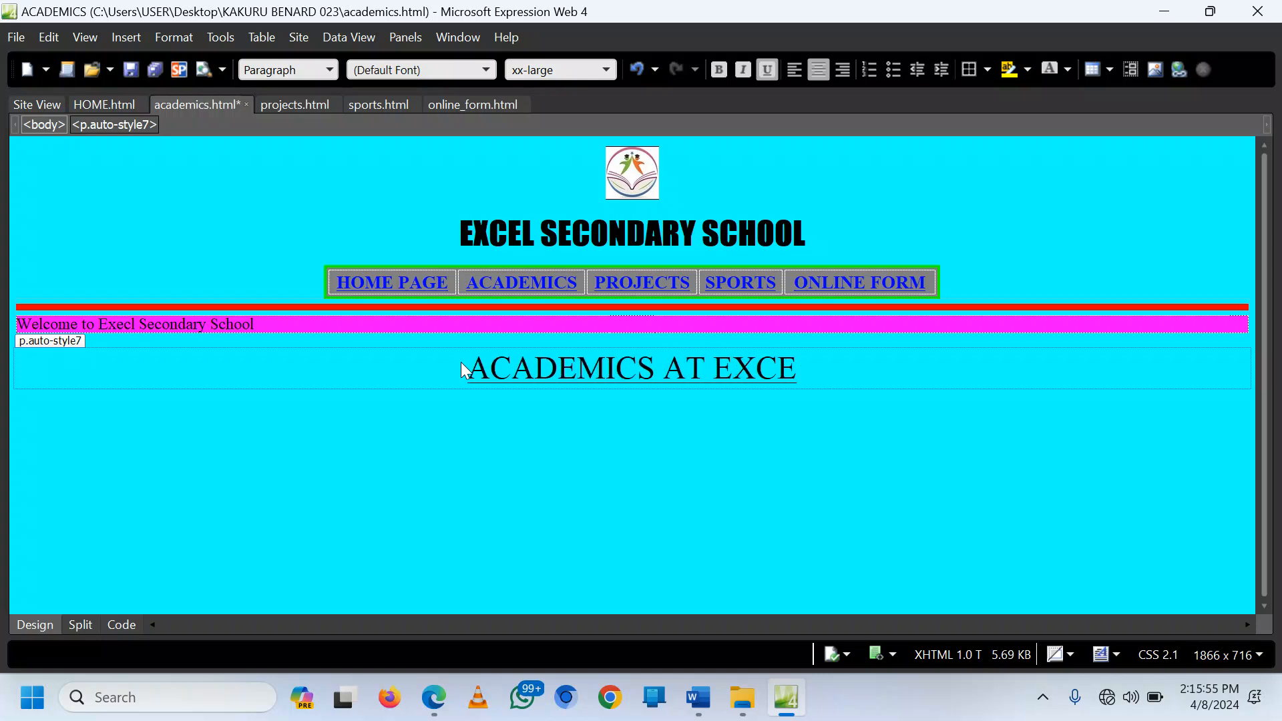
pyautogui.write('L')
pyautogui.press('Return')
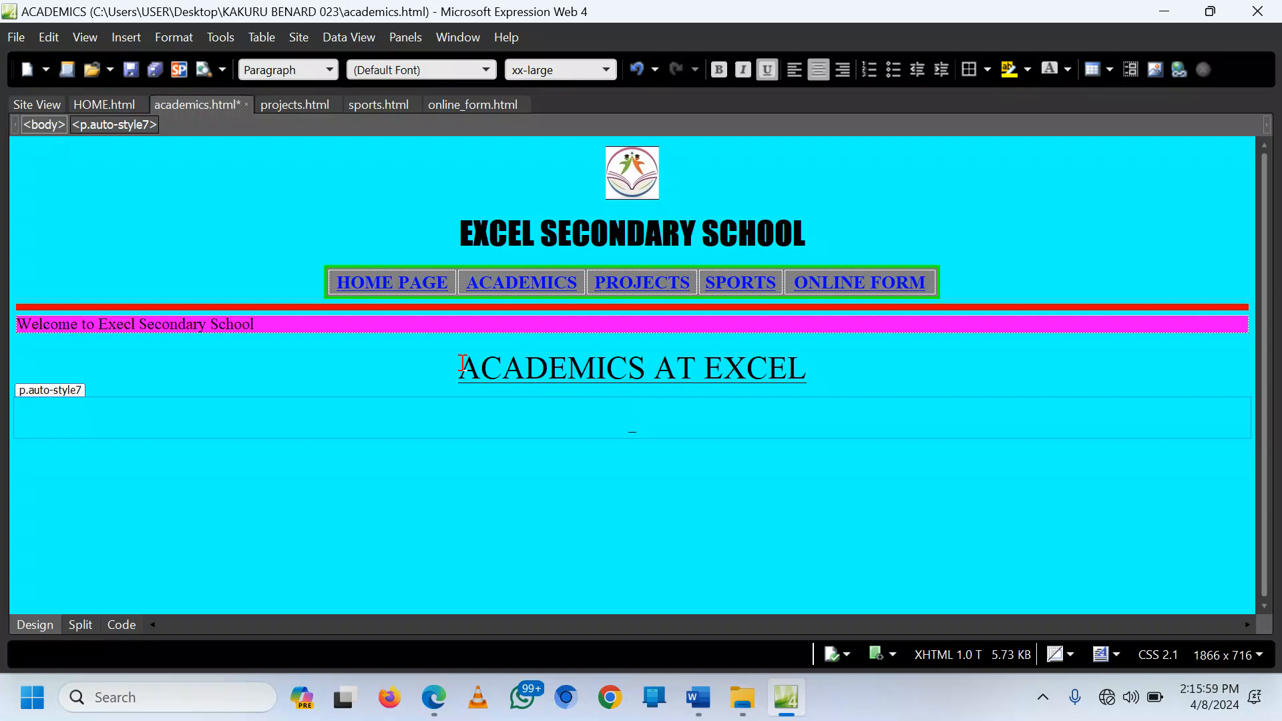
# Step: Paste the academics intro sentence below the heading, removing the stray empty line
pyautogui.hotkey('ctrl', 'u')
pyautogui.press('BackSpace')
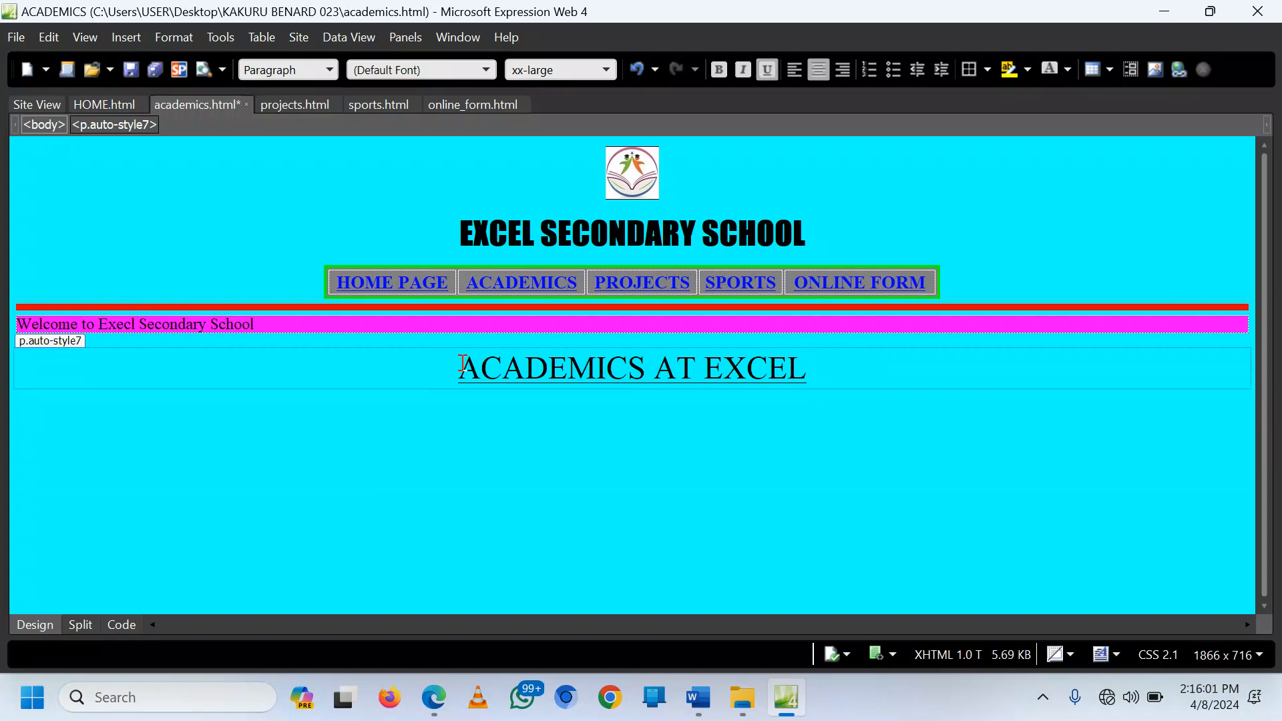
pyautogui.press('Return')
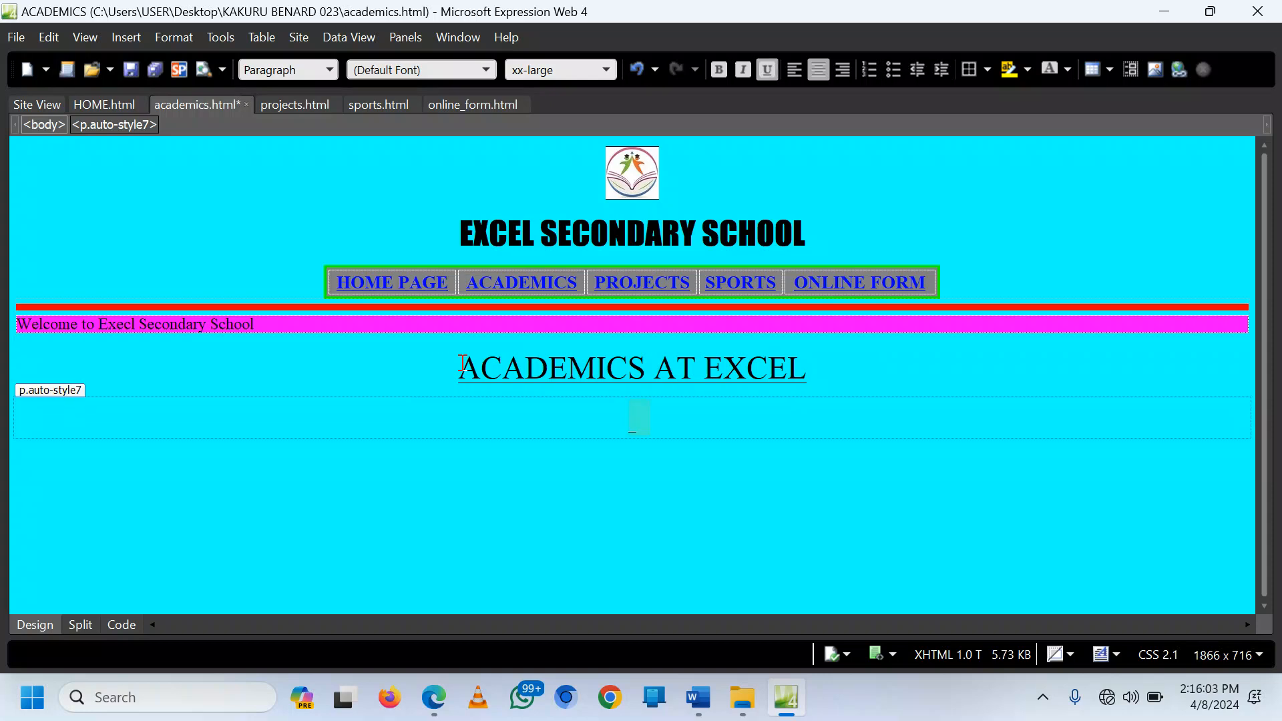
pyautogui.hotkey('ctrl', 'v')
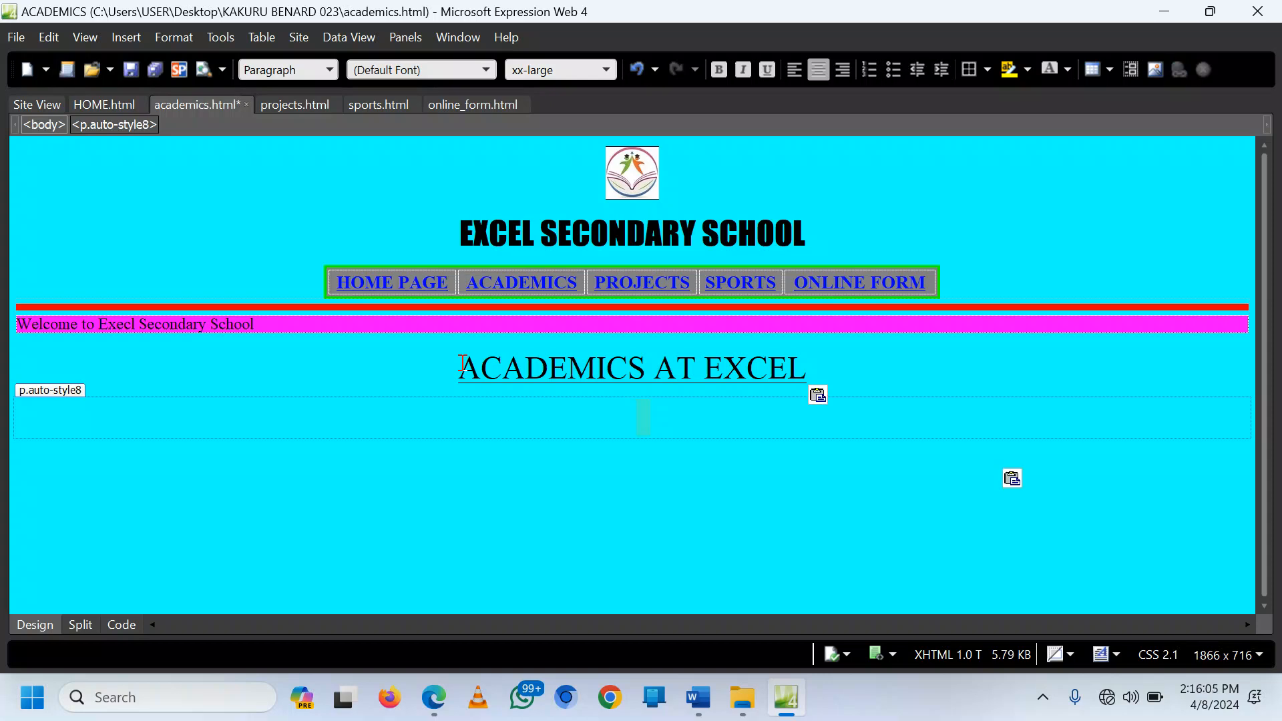
pyautogui.click(359, 422)
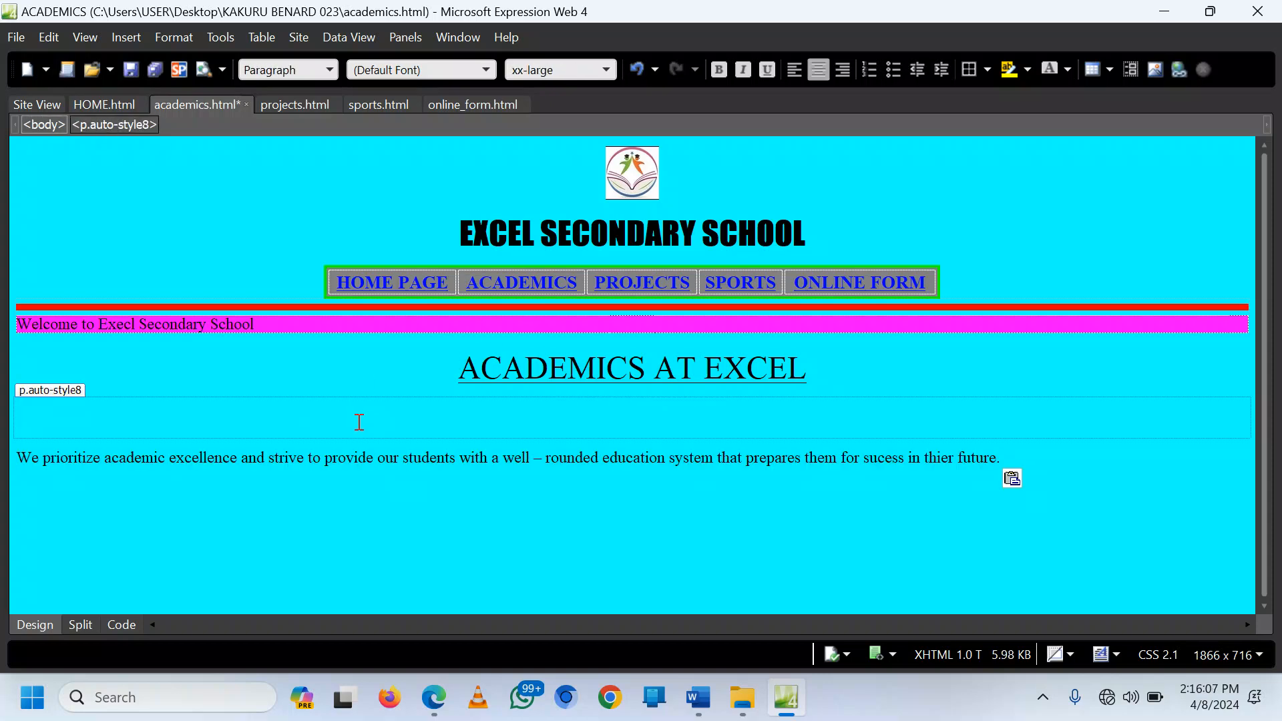
pyautogui.press('Delete')
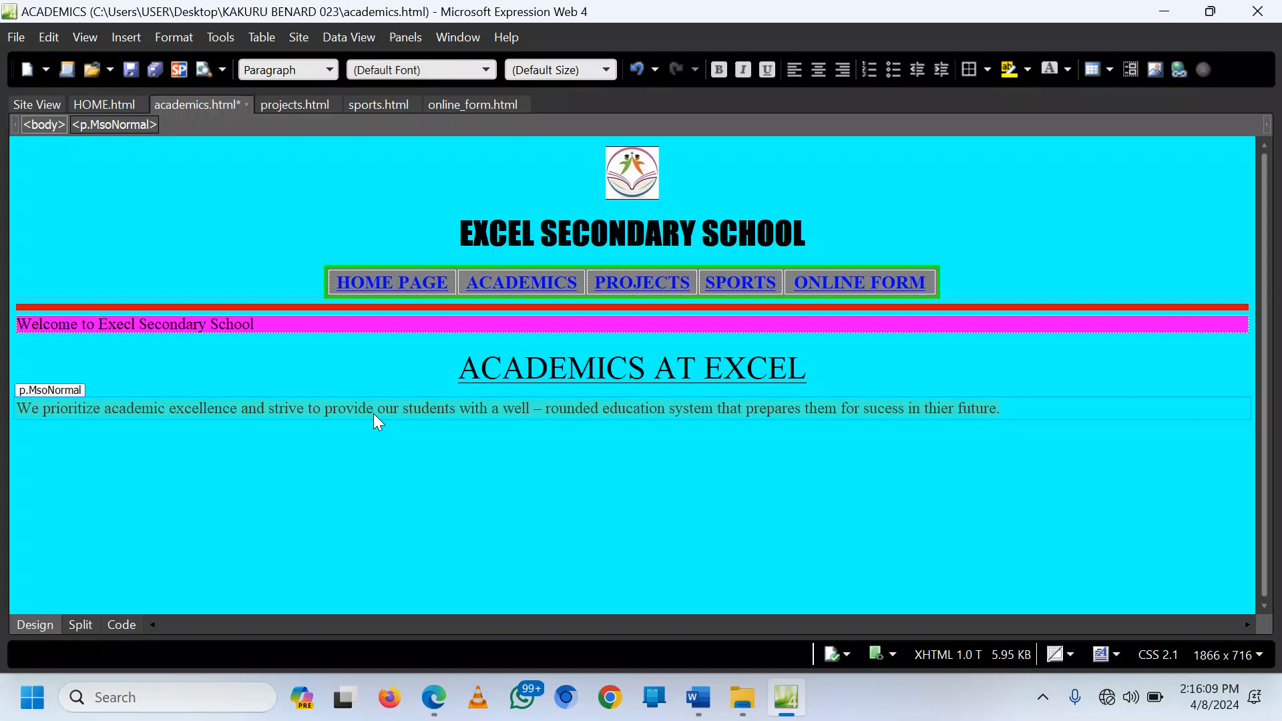
# Step: Center the intro paragraph in large Segoe UI and add an empty paragraph after it
pyautogui.click(807, 71)
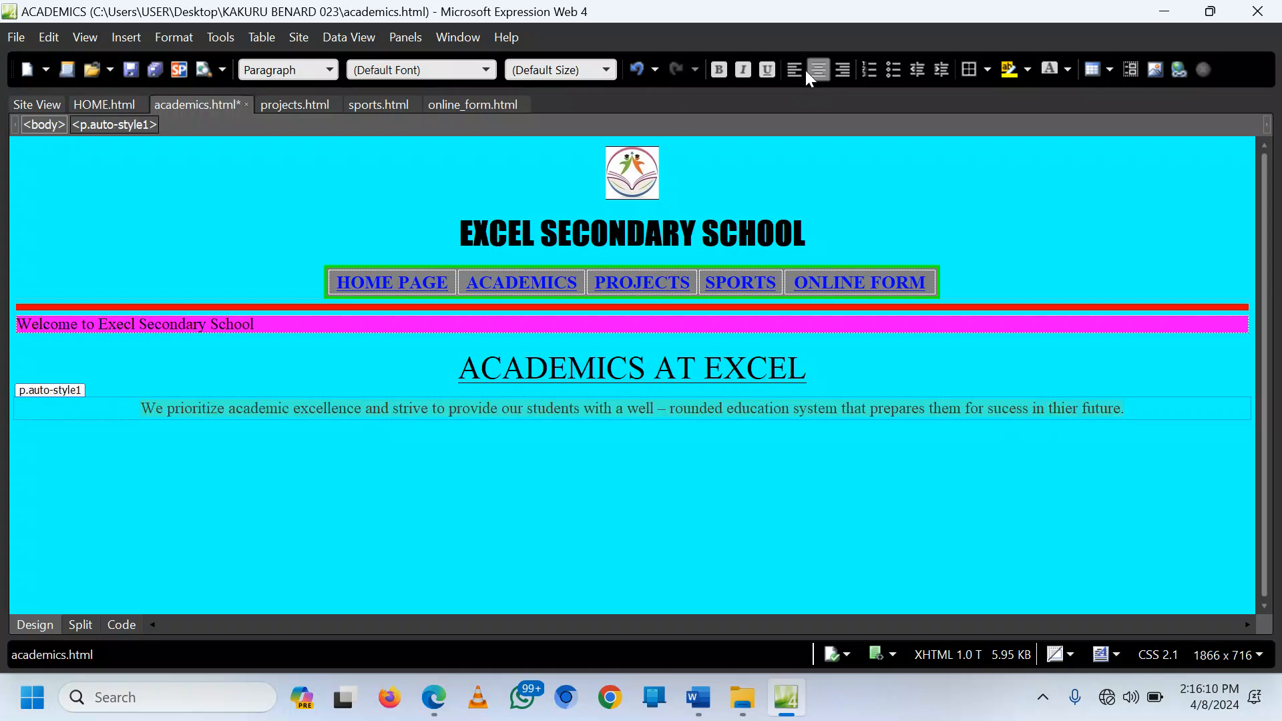
pyautogui.click(610, 66)
pyautogui.click(554, 199)
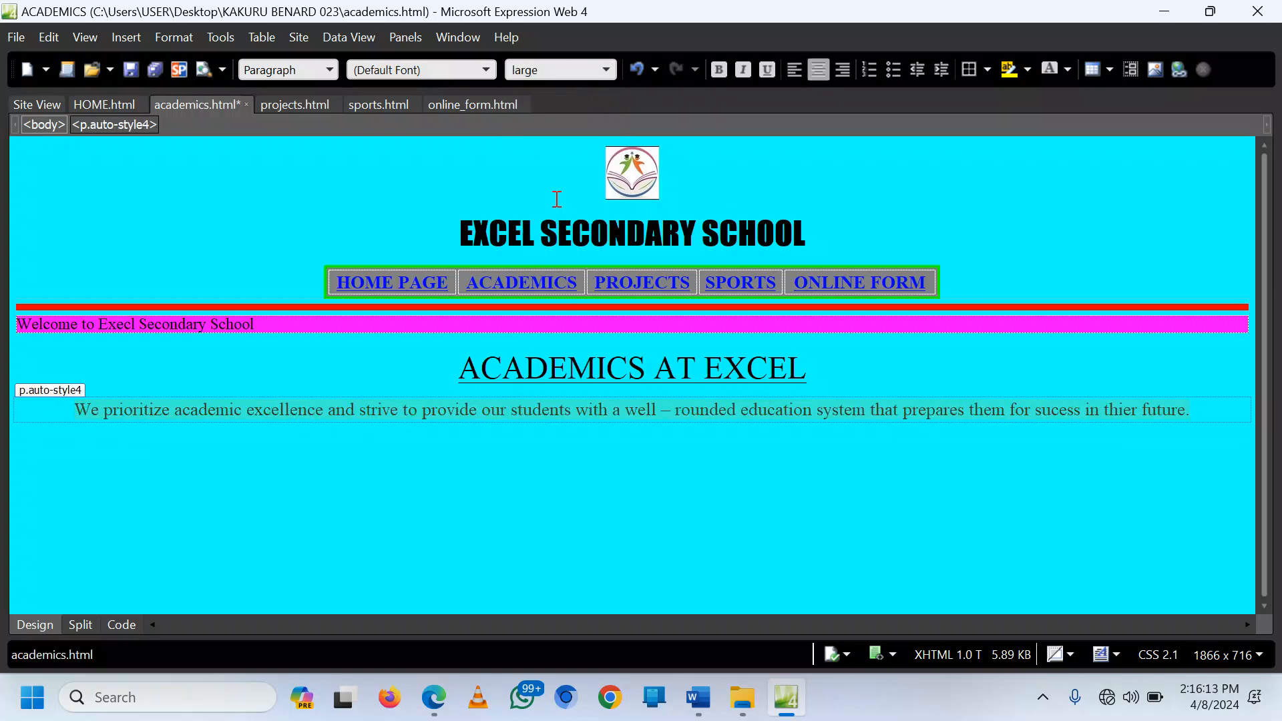
pyautogui.click(487, 70)
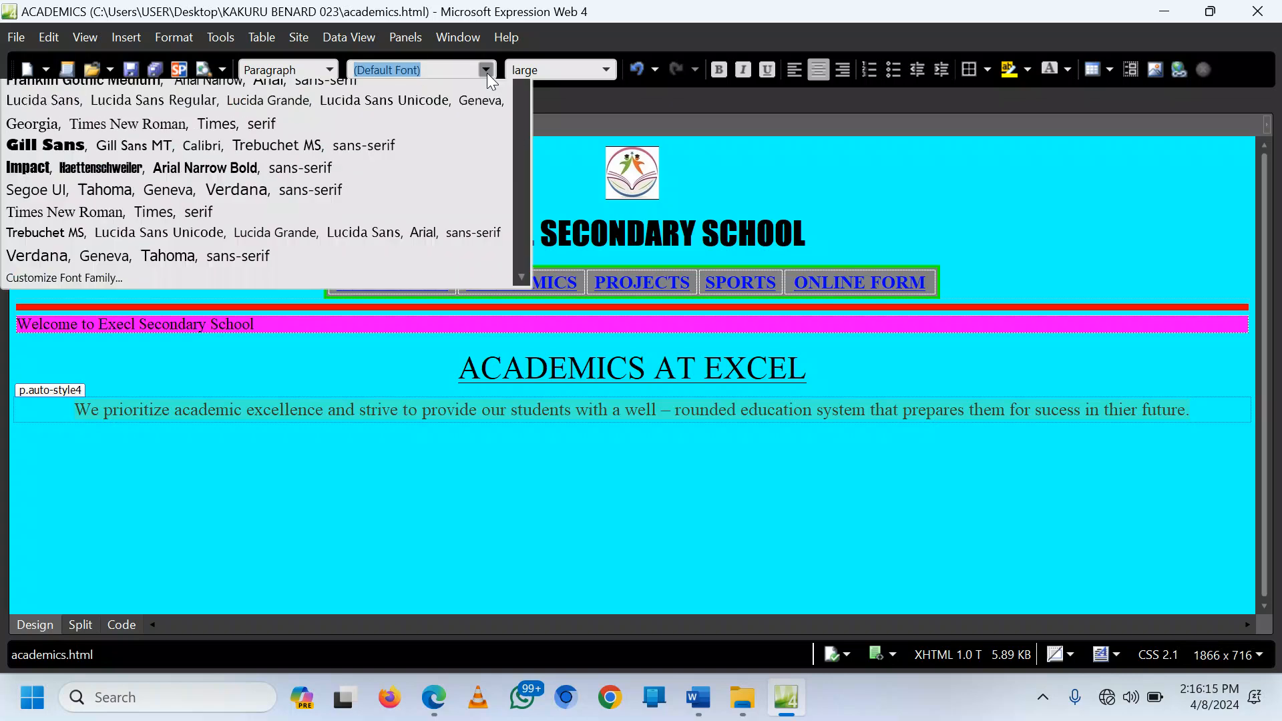
pyautogui.click(215, 291)
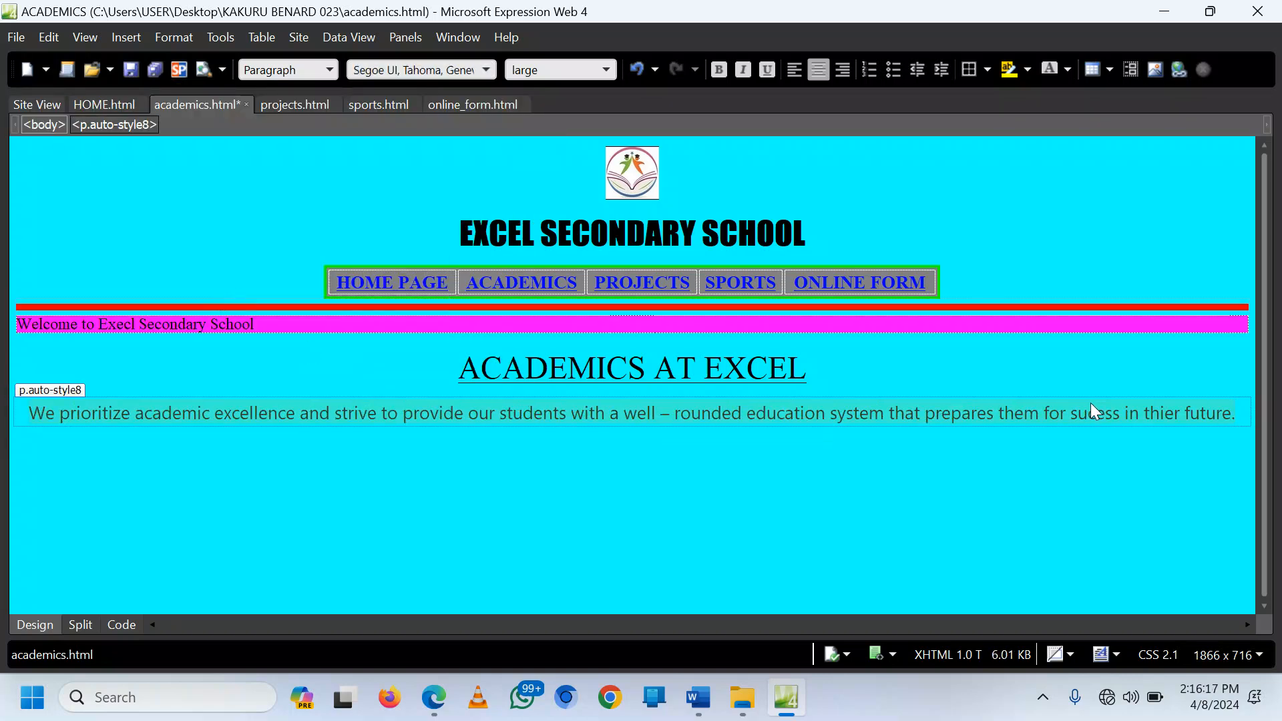
pyautogui.press('Return')
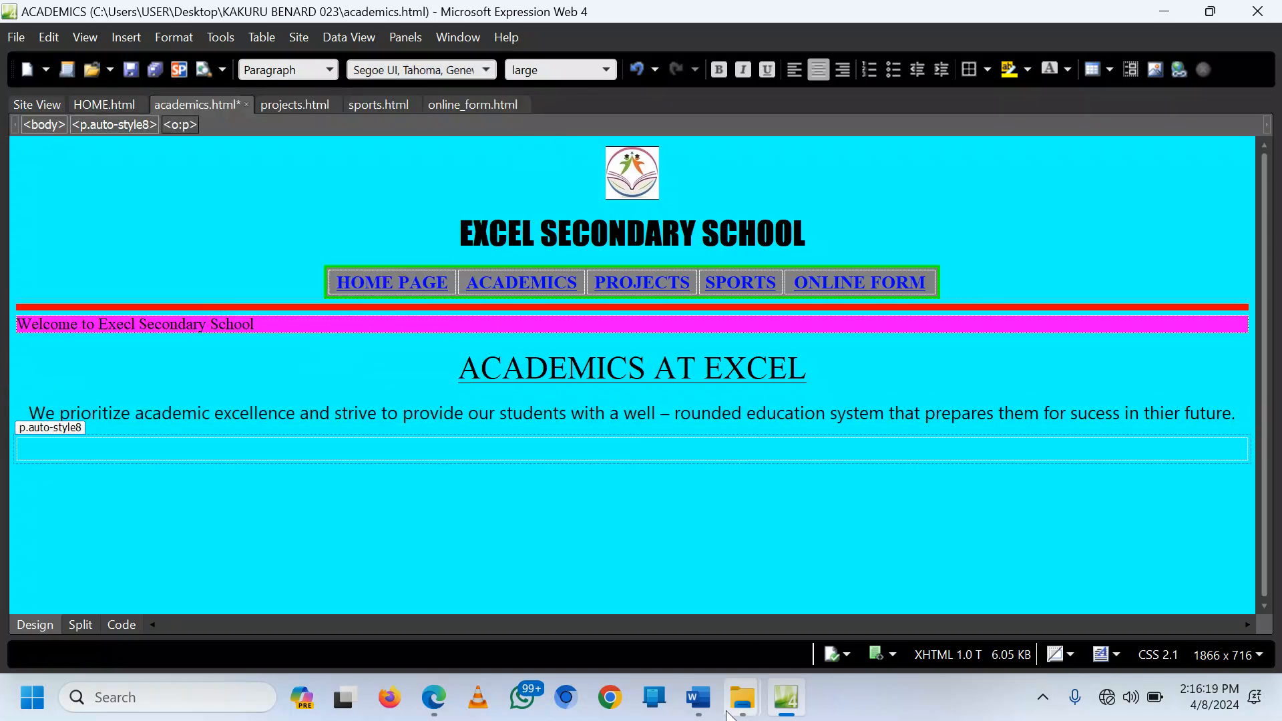
# Step: Select the whole subjects table in the Word planning document
pyautogui.click(706, 718)
pyautogui.click(323, 402)
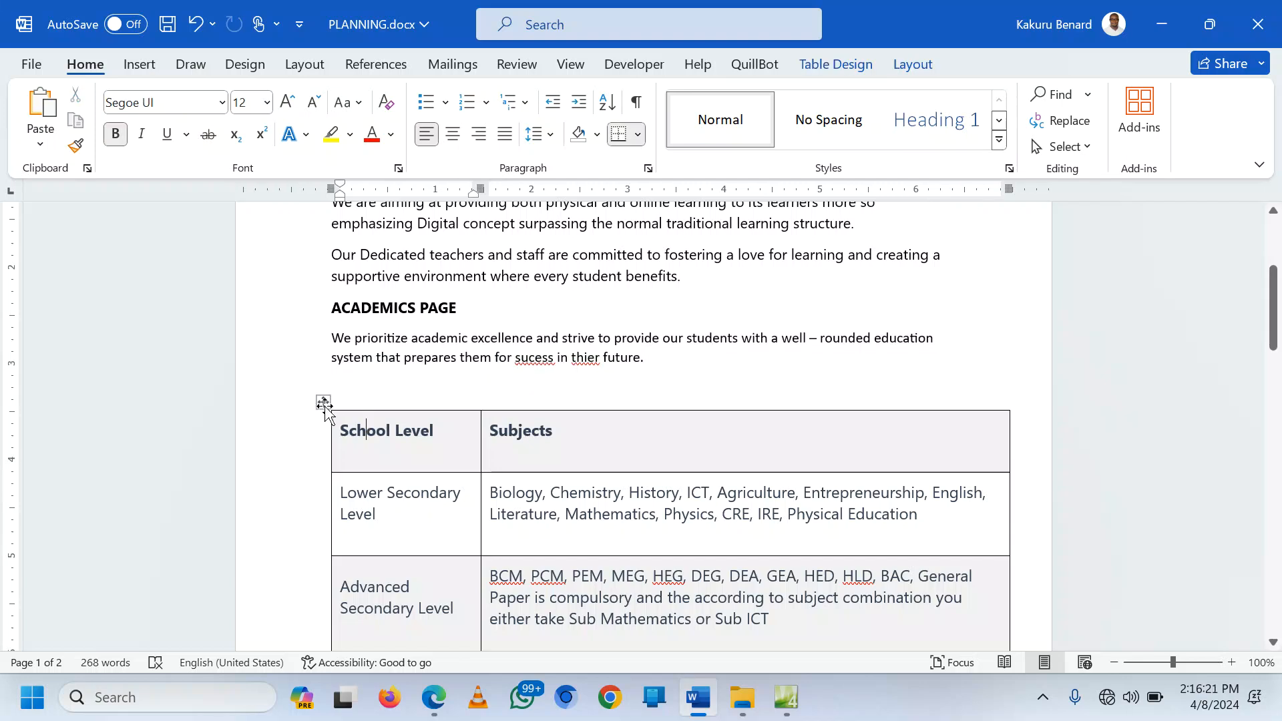
pyautogui.scroll(-3, 454, 491)
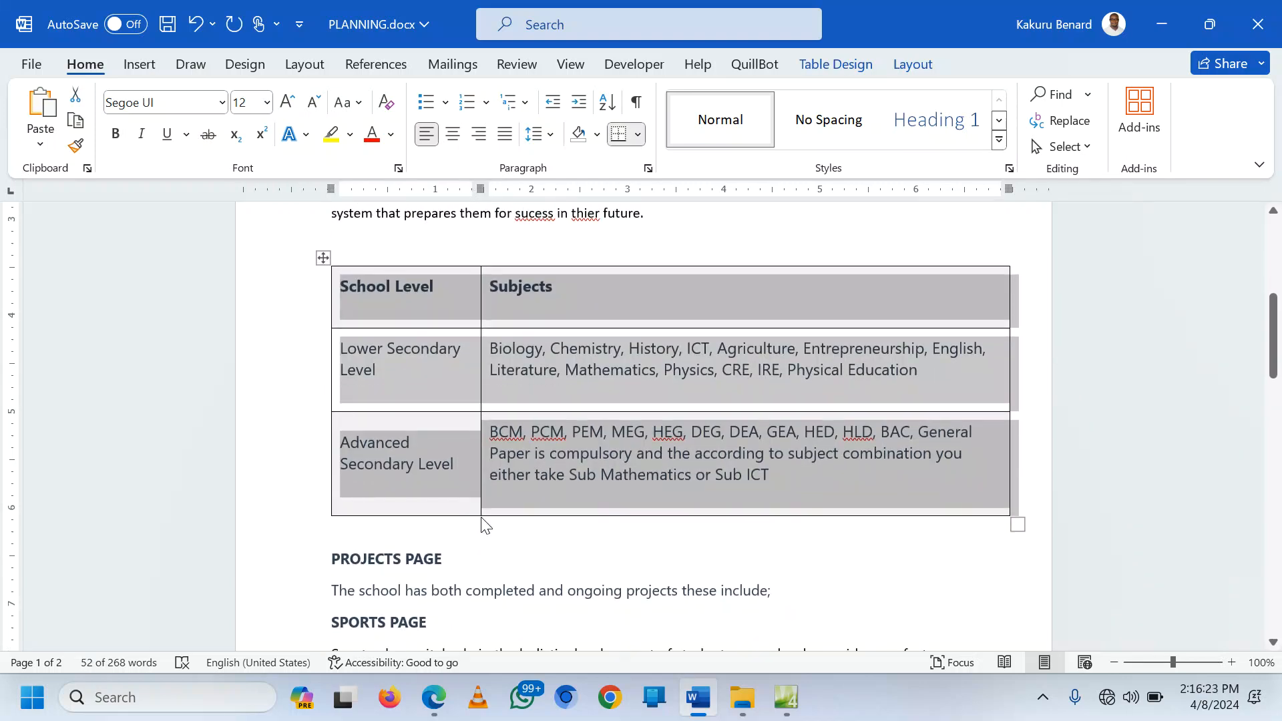
pyautogui.click(776, 691)
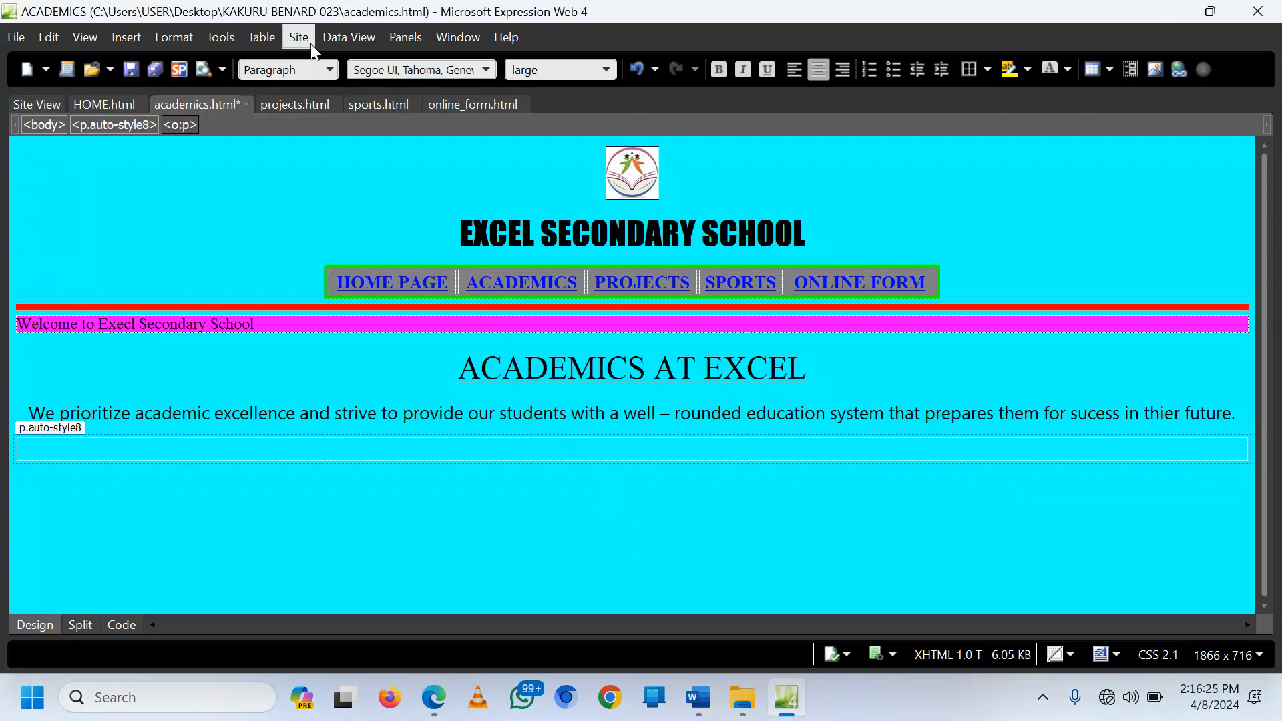
# Step: Paste the Word School Level / Subjects table below the intro paragraph
pyautogui.click(268, 44)
pyautogui.click(222, 70)
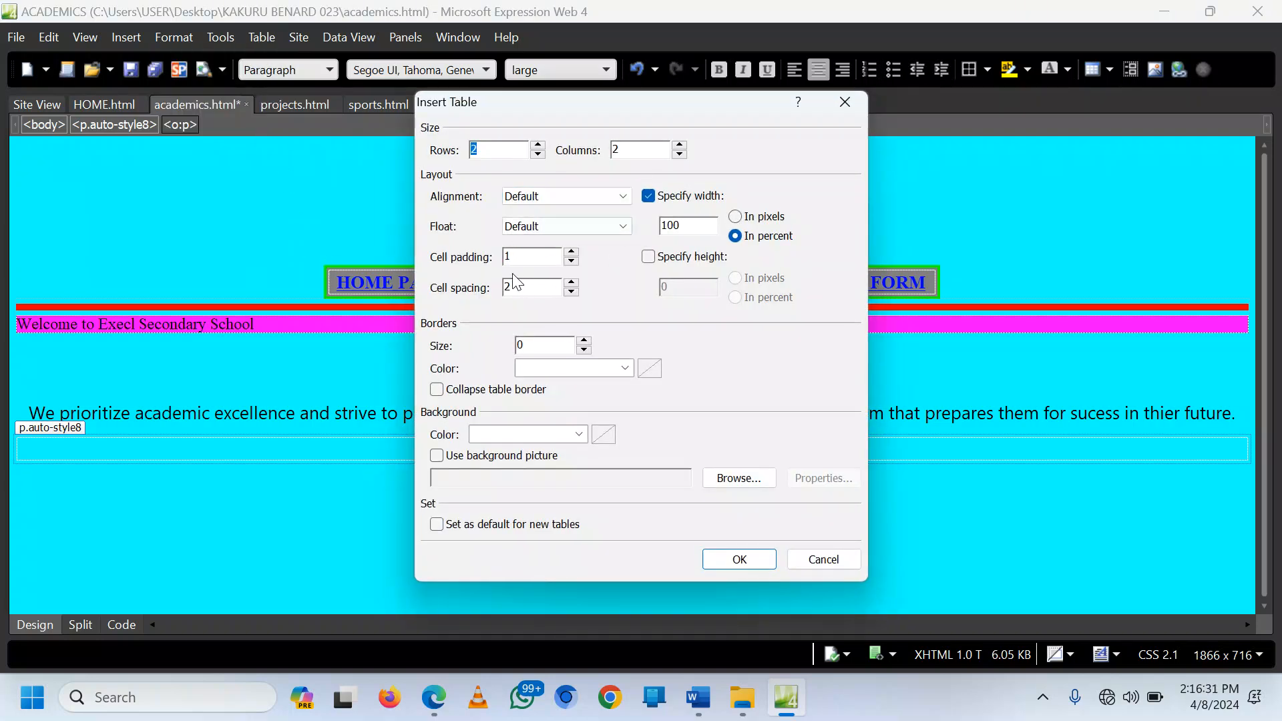
pyautogui.click(843, 103)
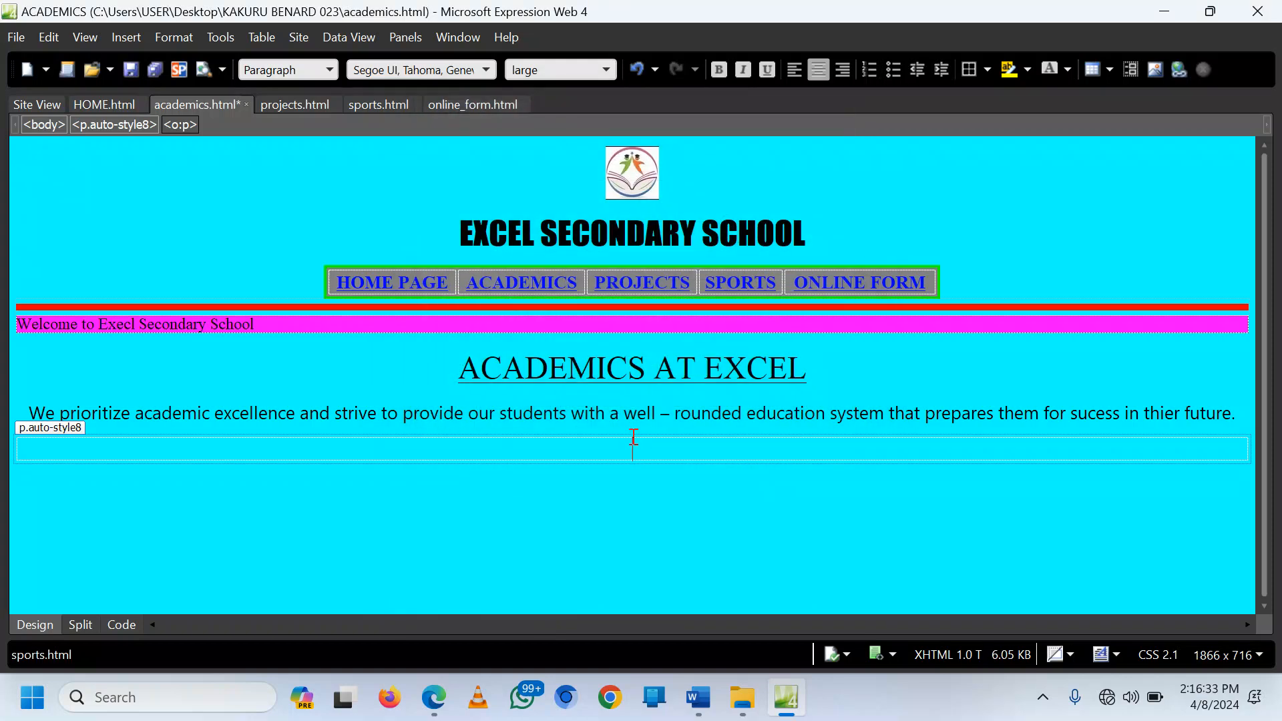
pyautogui.write('School Level\tSubjects Lower Secondary Level\tBiology, Chemistry, History, ICT, Agriculture, Entrepreneurship, English, Literature, Mathematics, Physics, CRE, IRE, Physical Education Advanced Secondary Level\tBCM, PCM, PEM, MEG, HEG, DEG, DEA, GEA, HED, HLD, BAC, General Paper is compulsory and the according to subject combination you either take Sub Mathematics or Sub ICT')
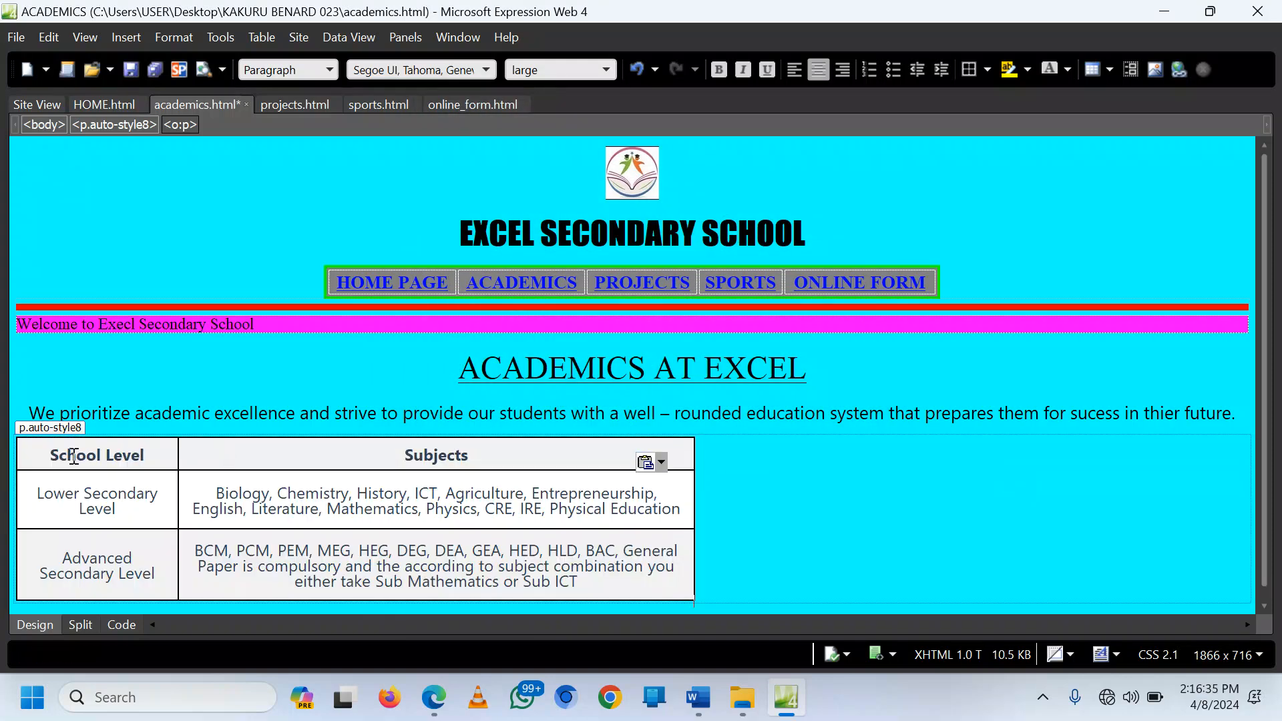
pyautogui.rightClick(73, 456)
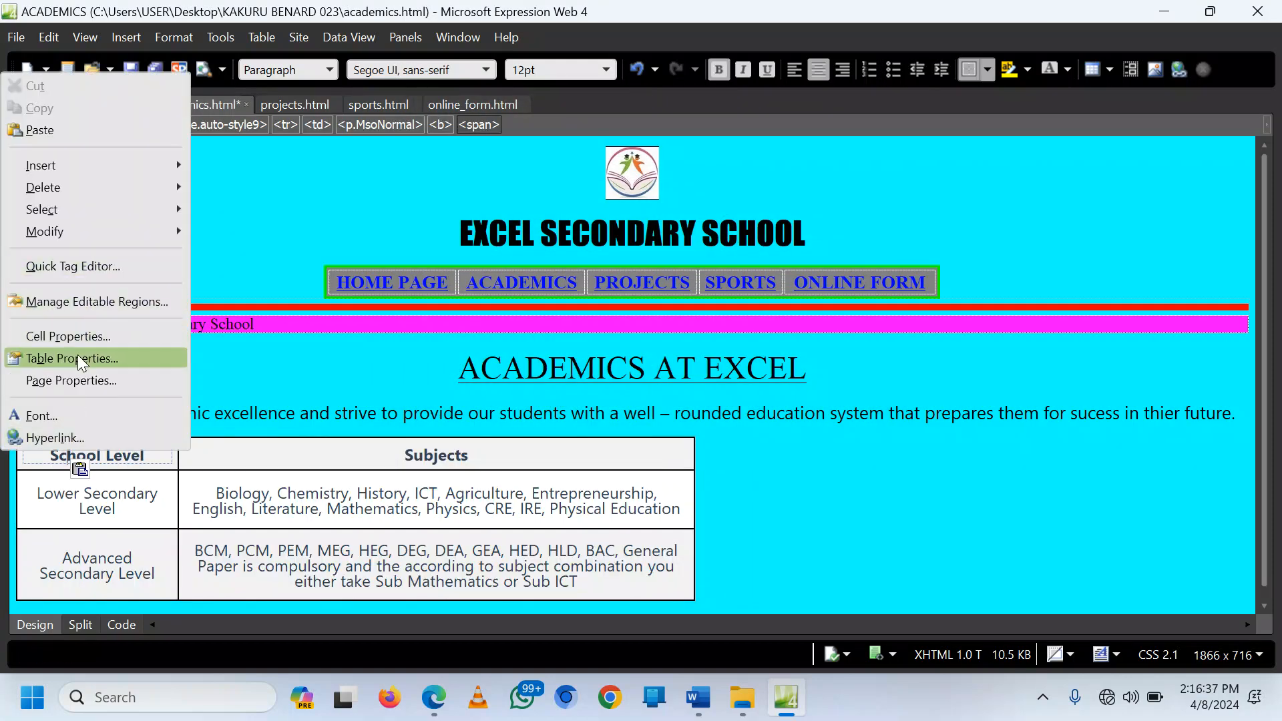
# Step: Give the subjects table center alignment, 80 percent width and cell spacing 1
pyautogui.click(78, 359)
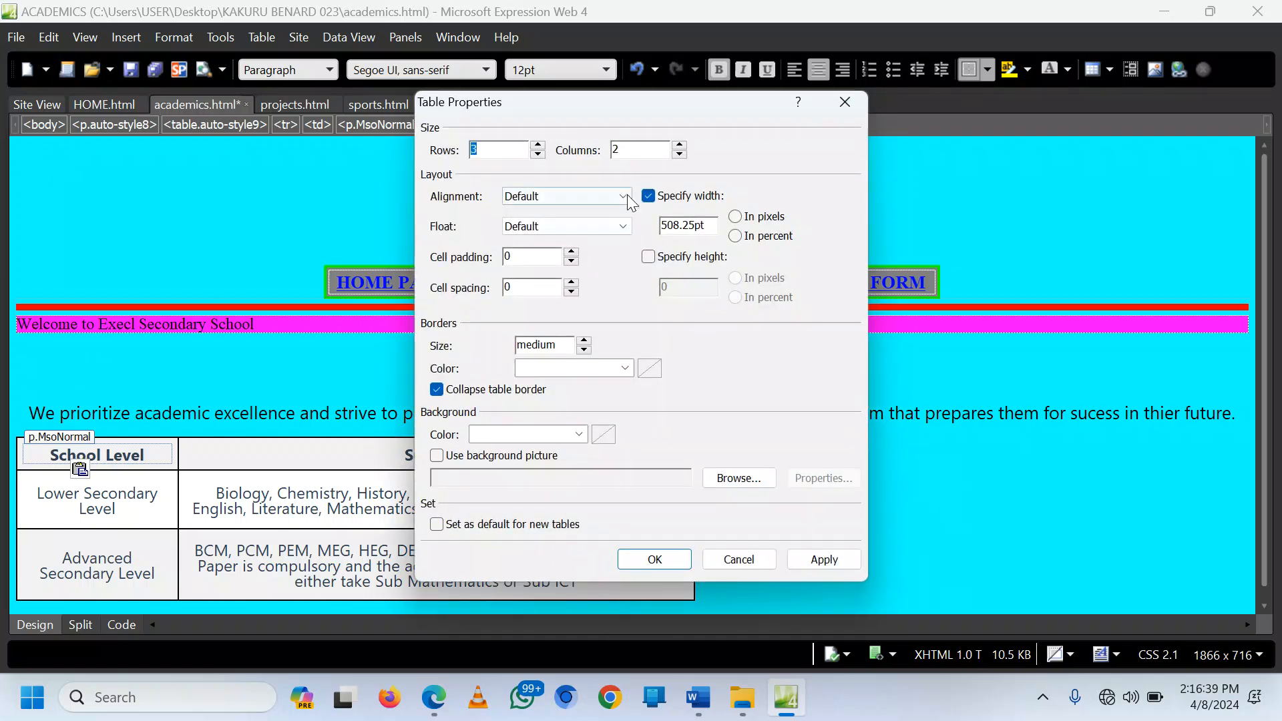
pyautogui.click(618, 197)
pyautogui.click(559, 250)
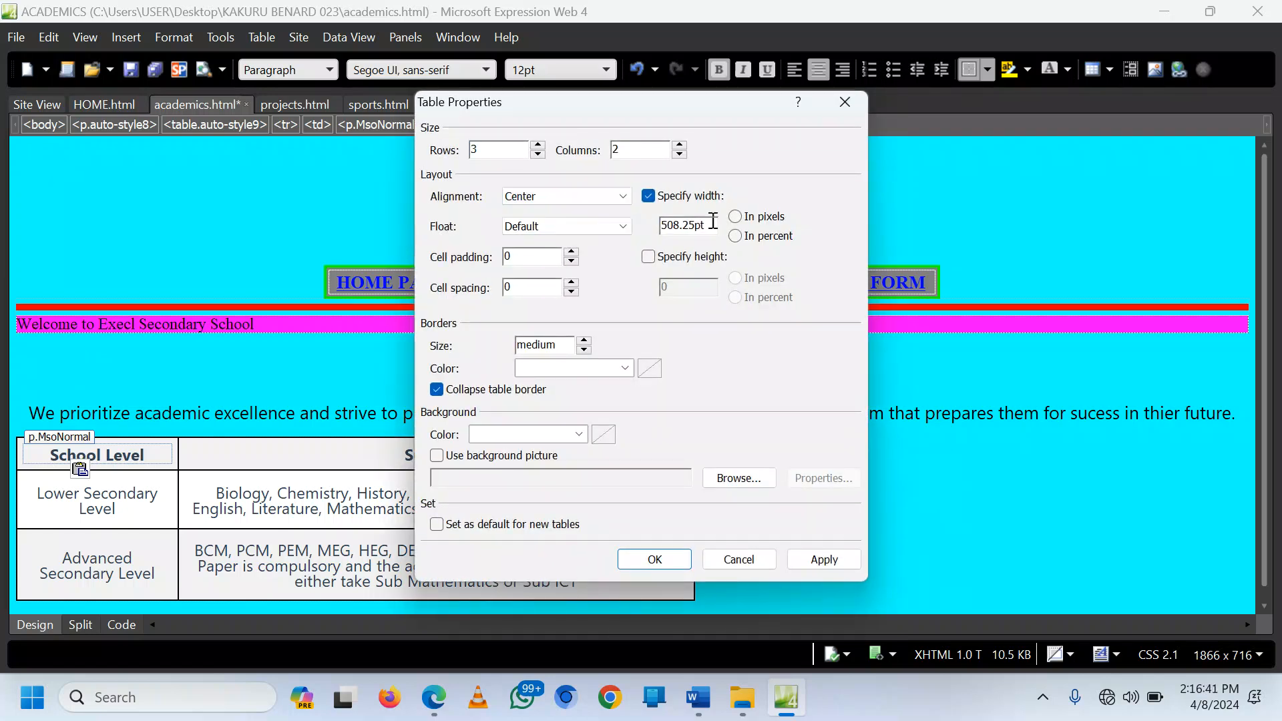
pyautogui.moveTo(707, 224); pyautogui.dragTo(646, 221)
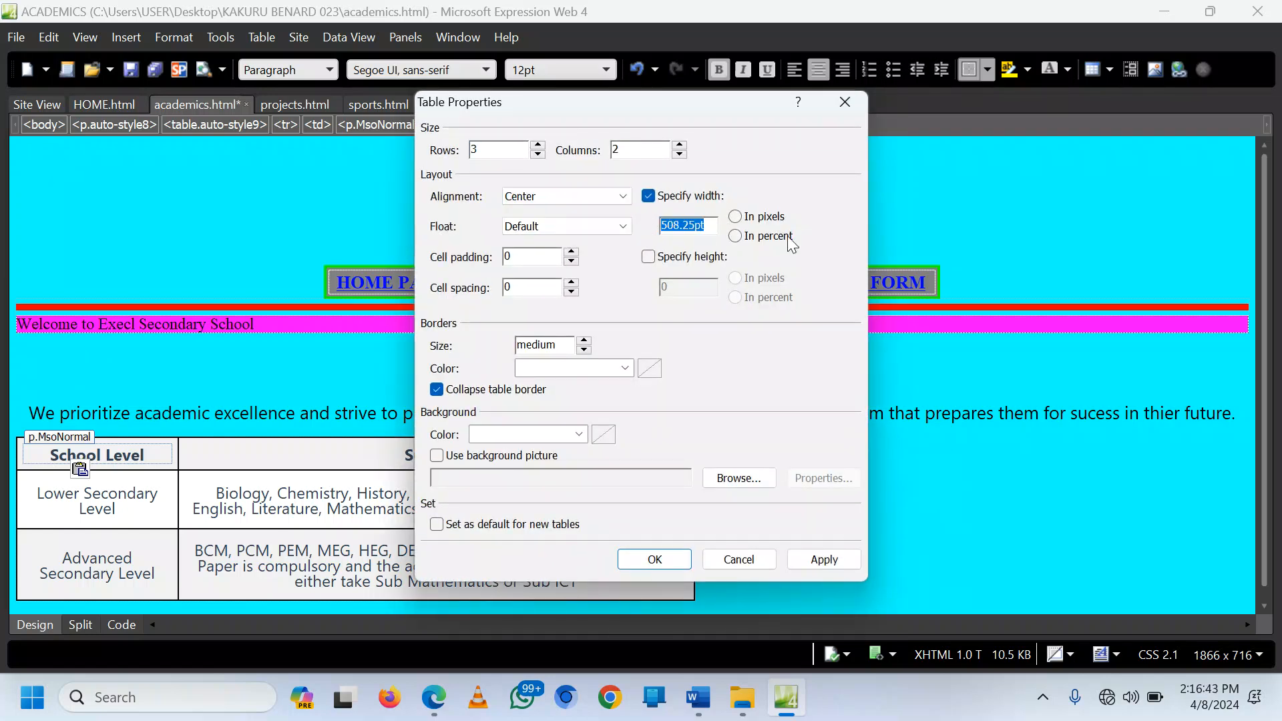
pyautogui.click(735, 237)
pyautogui.write('80')
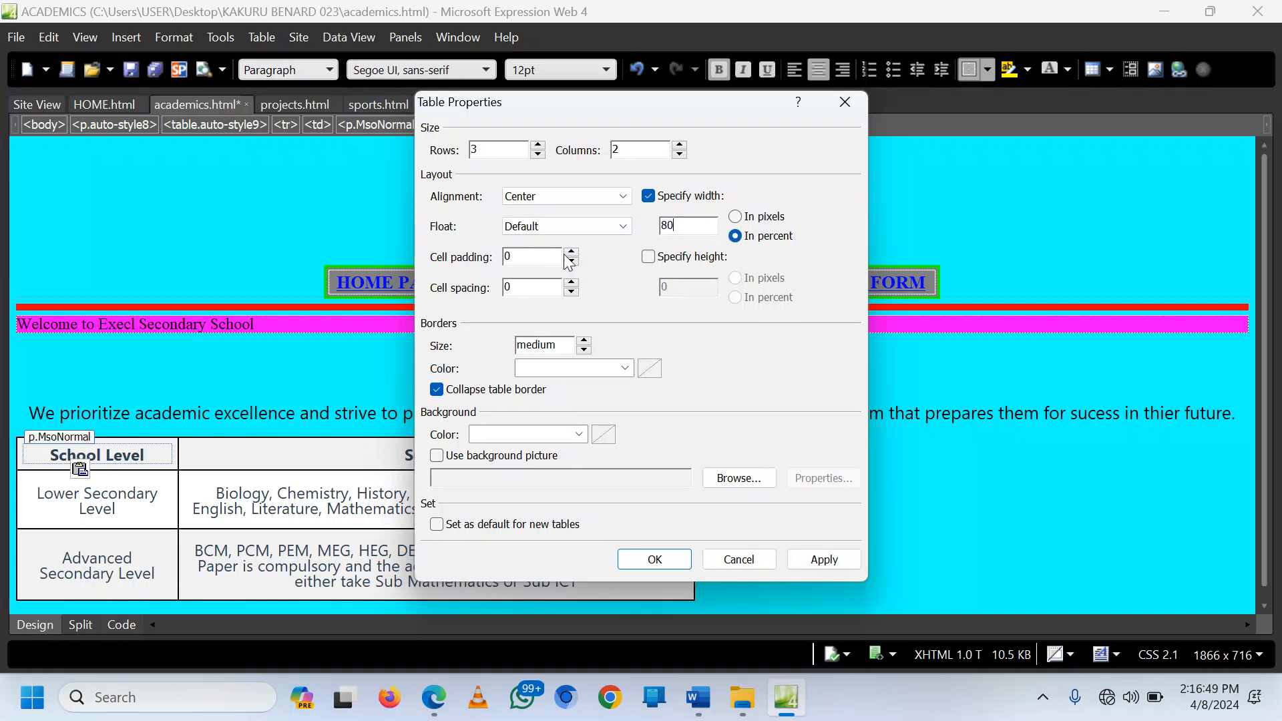
pyautogui.click(571, 284)
pyautogui.click(821, 563)
pyautogui.click(638, 560)
# Step: Move the caret to the Advanced Secondary Level cell of the table
pyautogui.click(730, 499)
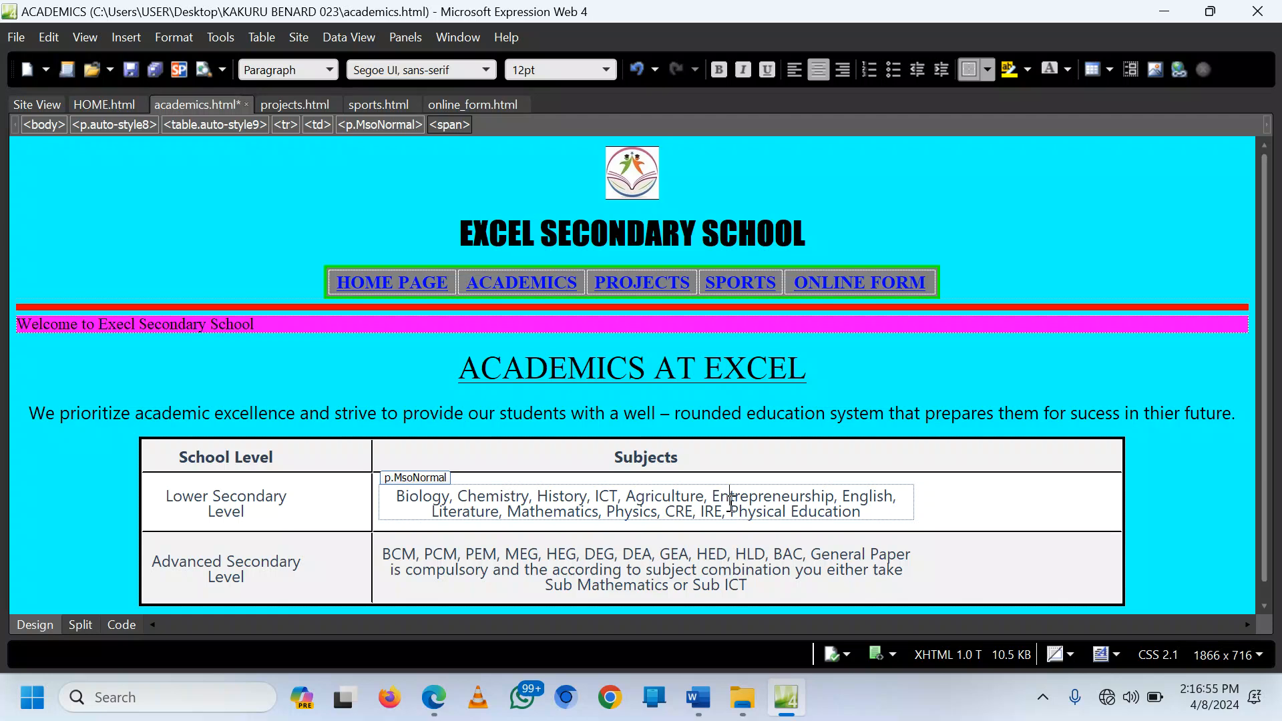
pyautogui.scroll(-1, 930, 438)
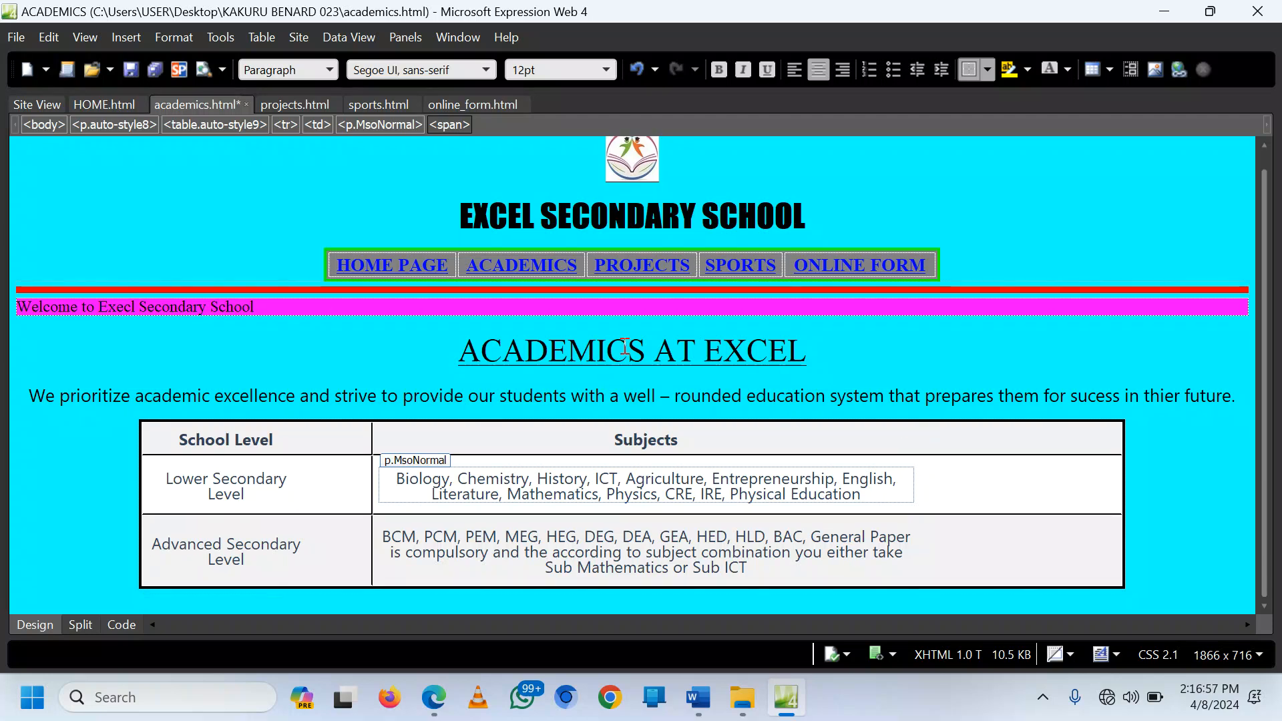
pyautogui.press('Tab')
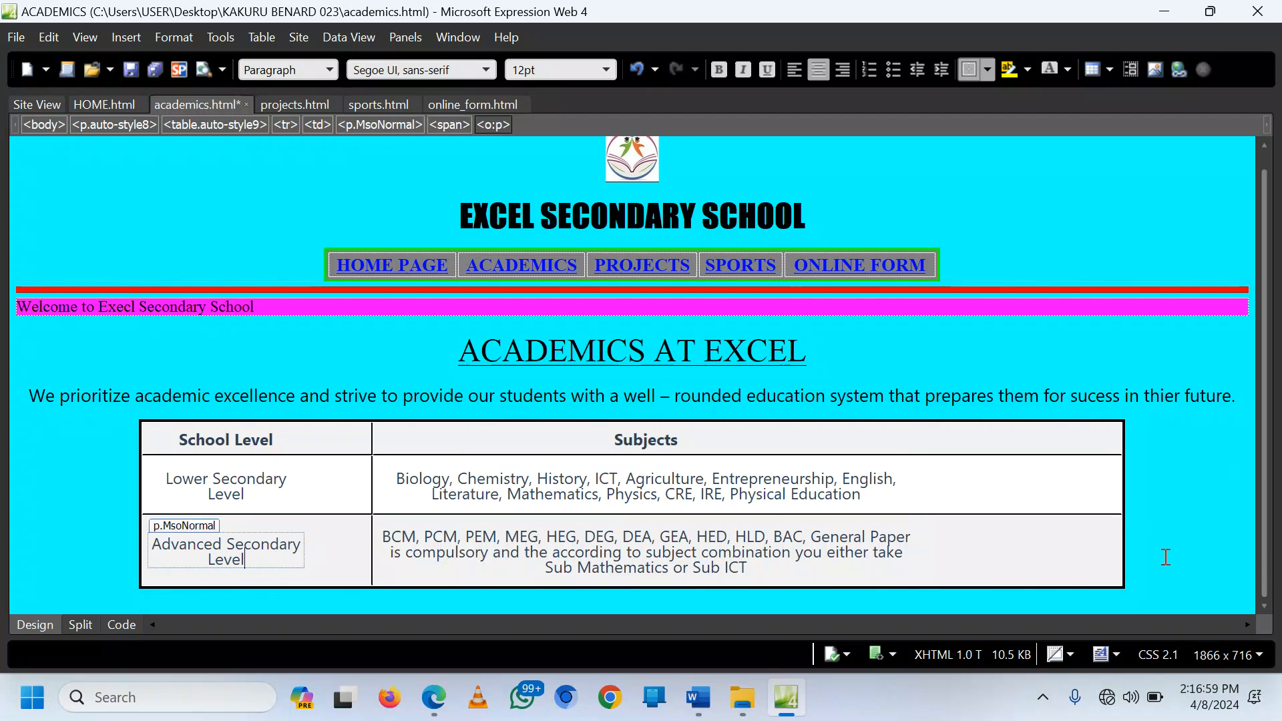
pyautogui.click(667, 592)
pyautogui.click(671, 605)
pyautogui.click(446, 688)
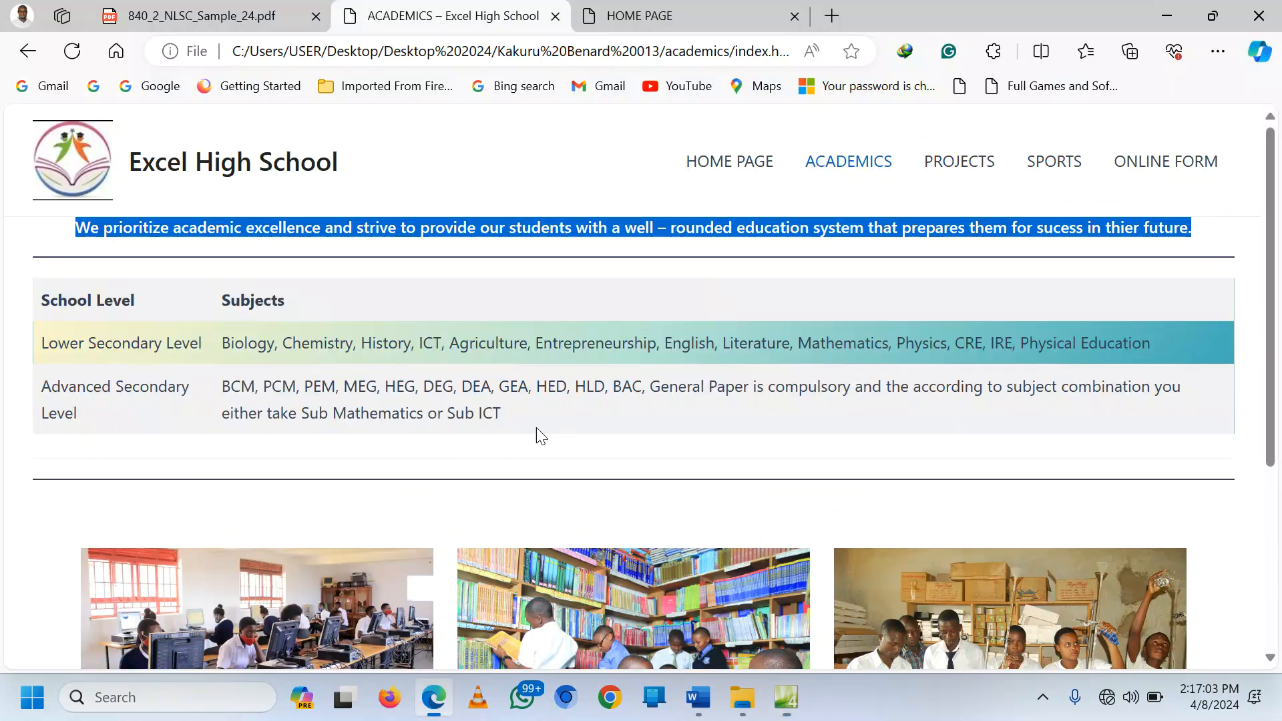
pyautogui.scroll(-5, 536, 435)
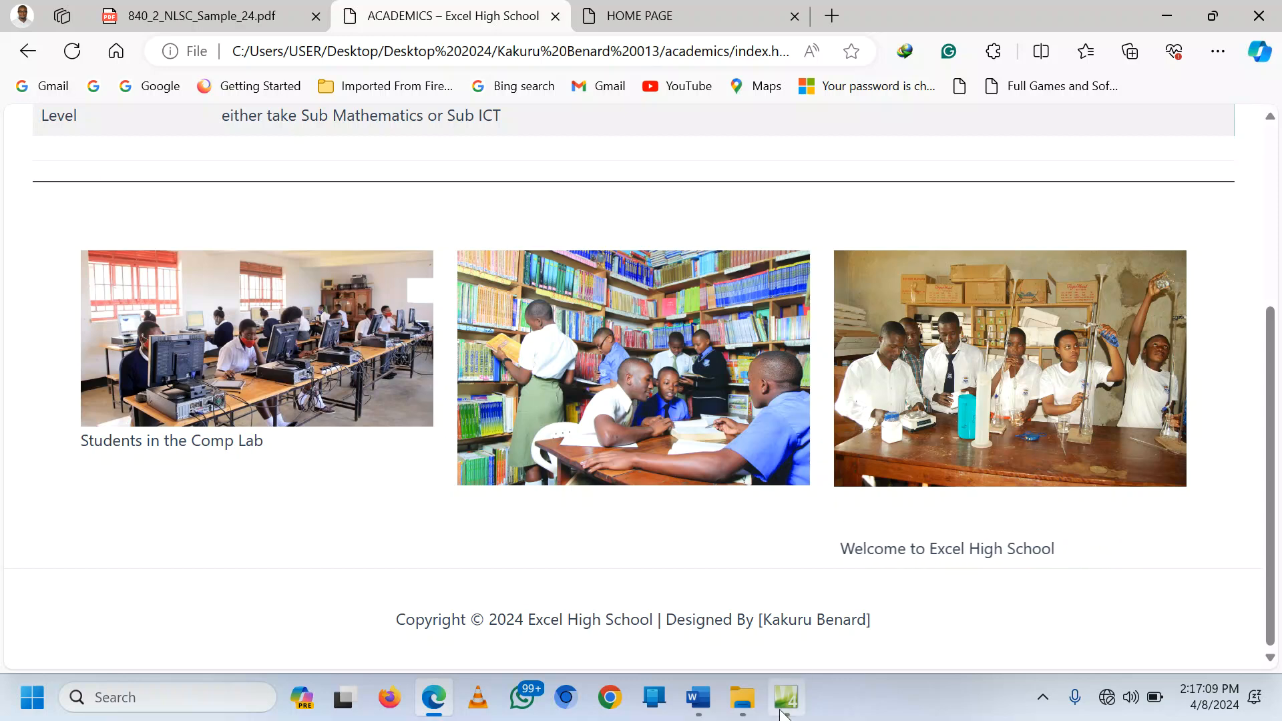
pyautogui.hotkey('alt', 'Tab')
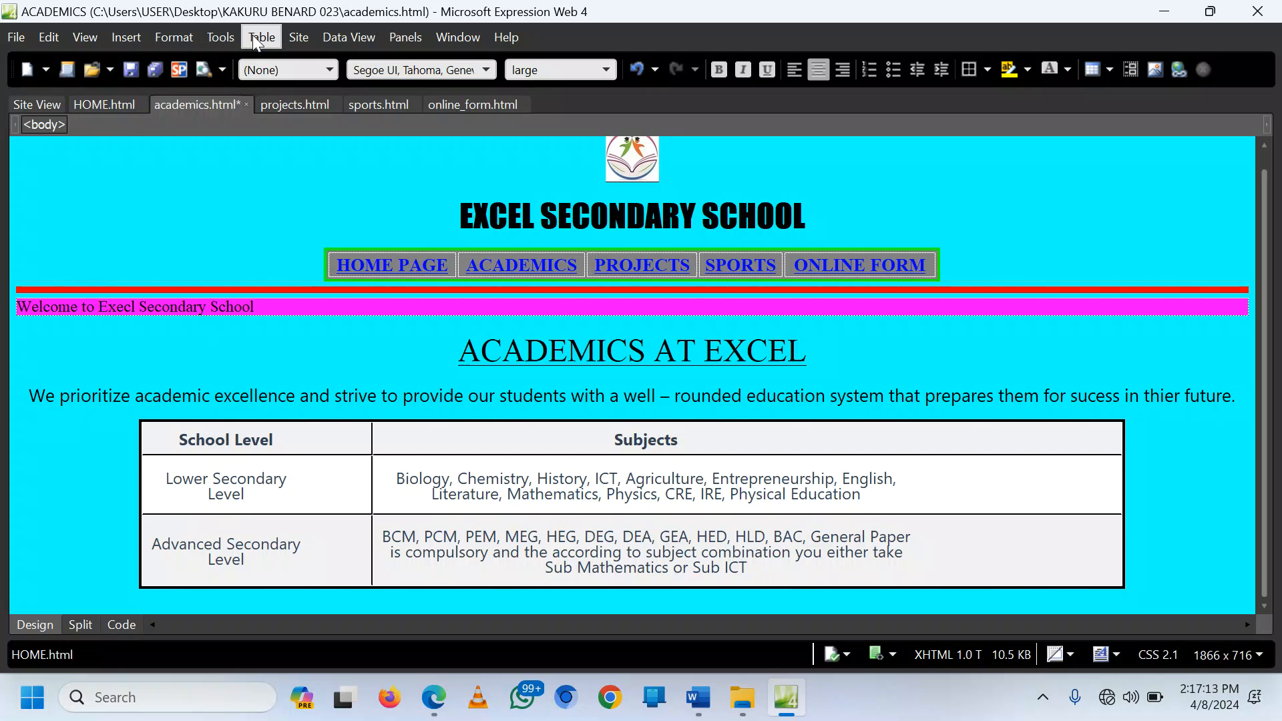
# Step: Add a blank paragraph beneath the School Level / Subjects table
pyautogui.press('Return')
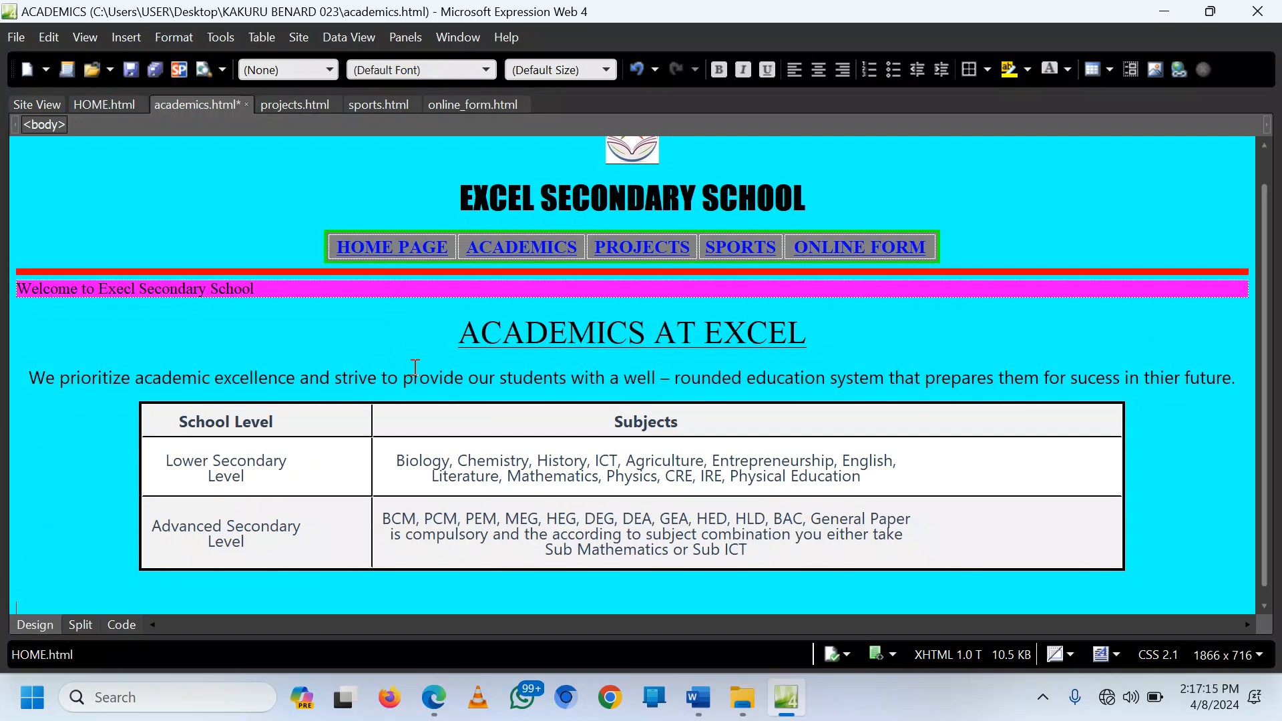
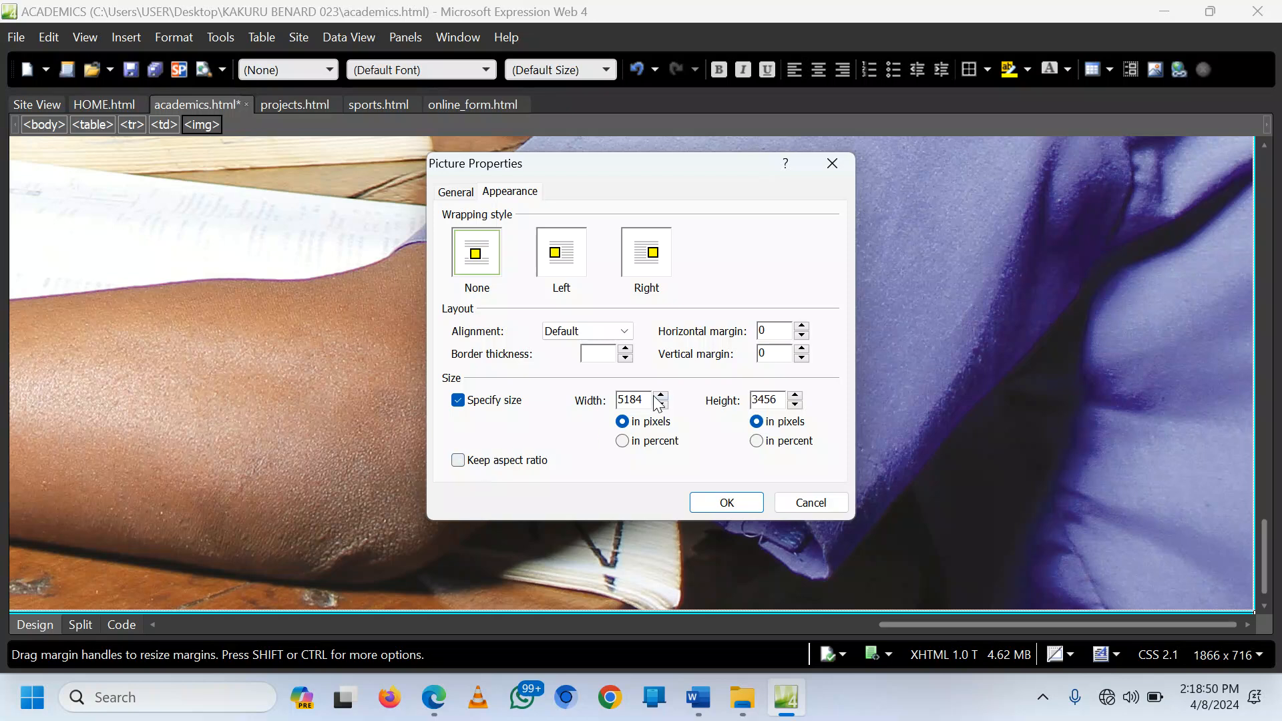
# Step: Resize the selected photo to 400 by 250 pixels in Picture Properties
pyautogui.moveTo(647, 400); pyautogui.dragTo(601, 401)
pyautogui.write('400')
pyautogui.moveTo(777, 400); pyautogui.dragTo(735, 404)
pyautogui.write('250')
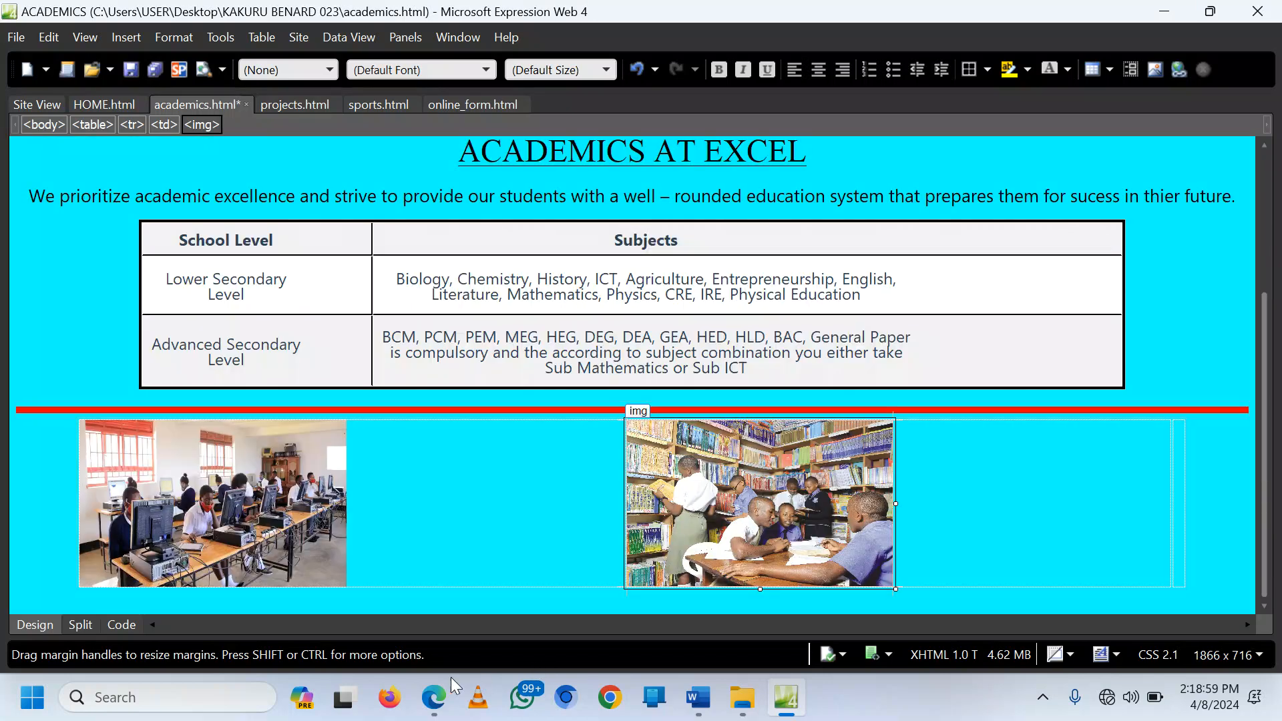
# Step: Preview the academics page in the browser, then put the cursor in the empty third cell
pyautogui.click(449, 680)
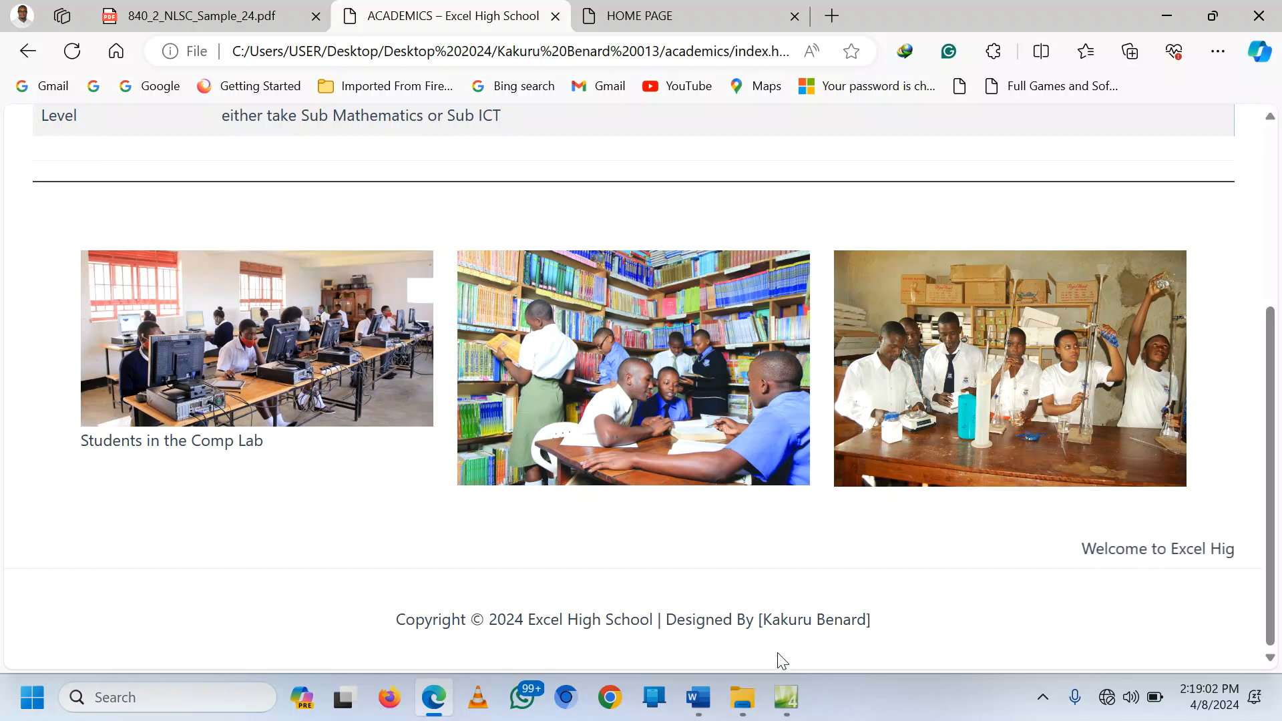
pyautogui.click(785, 697)
pyautogui.click(1180, 515)
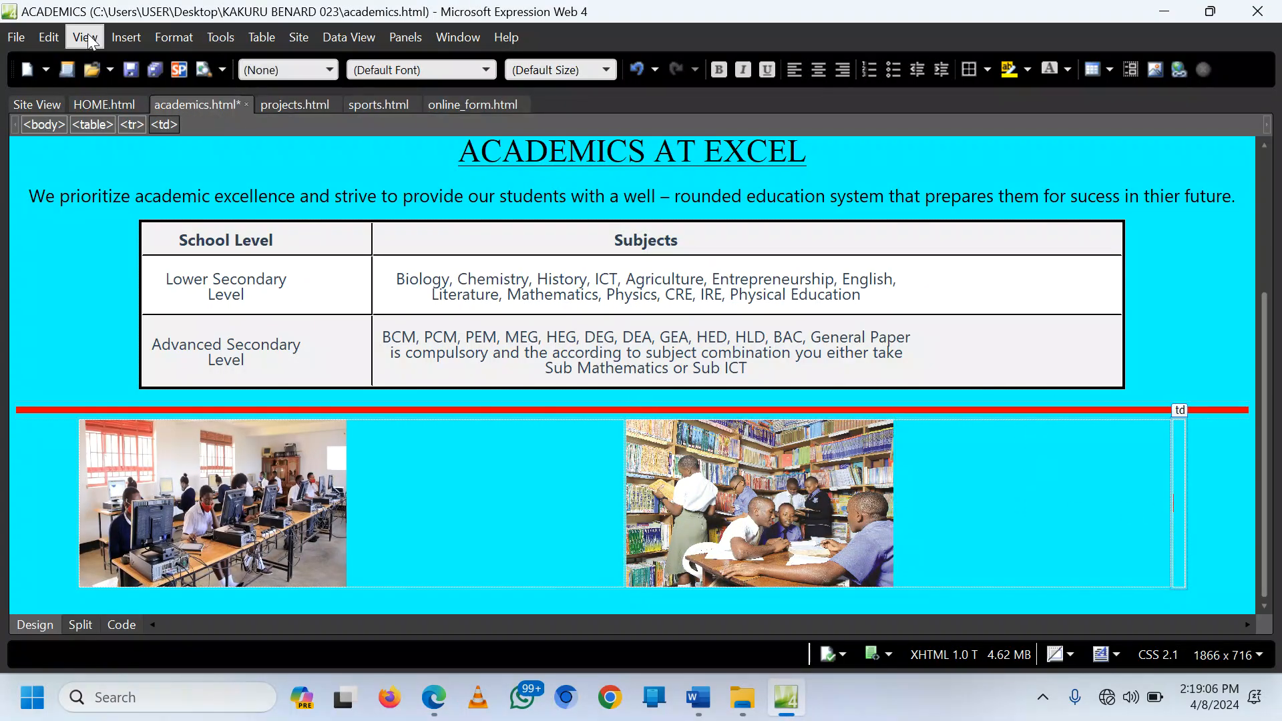
# Step: Insert students-in-lab-4.jpg into the third cell without alternate text
pyautogui.click(108, 37)
pyautogui.moveTo(120, 190)
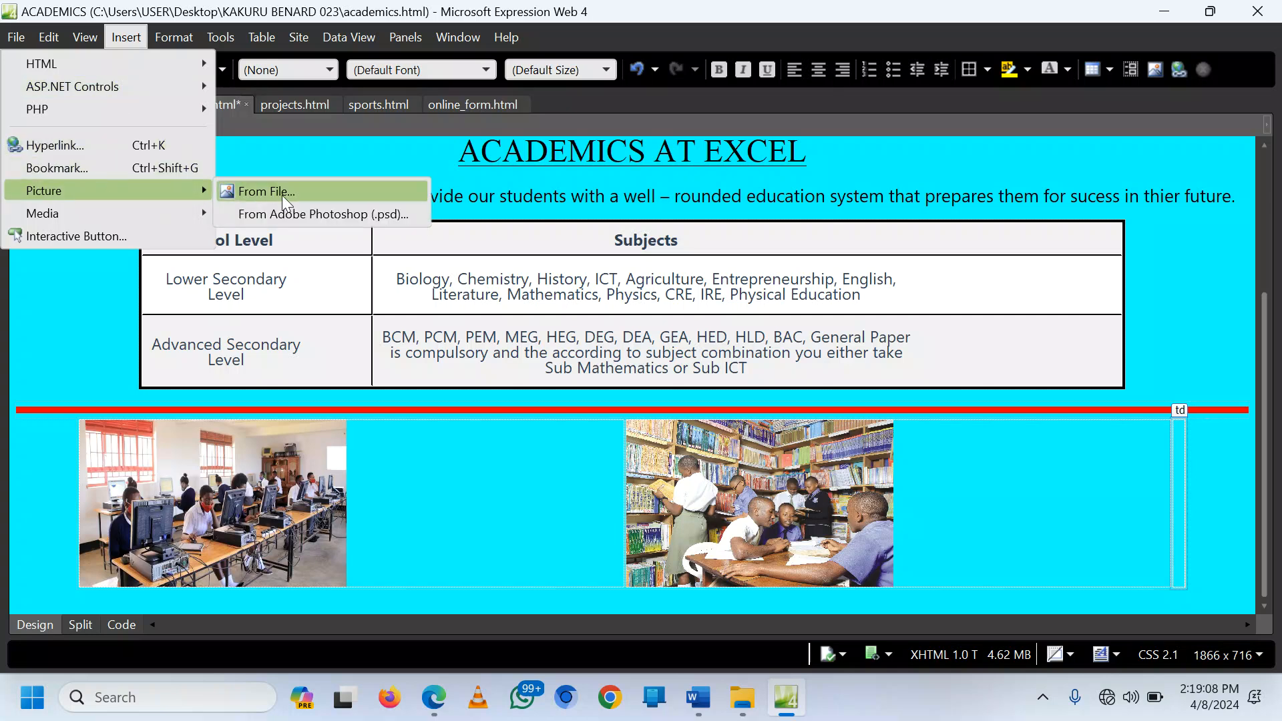
pyautogui.click(282, 194)
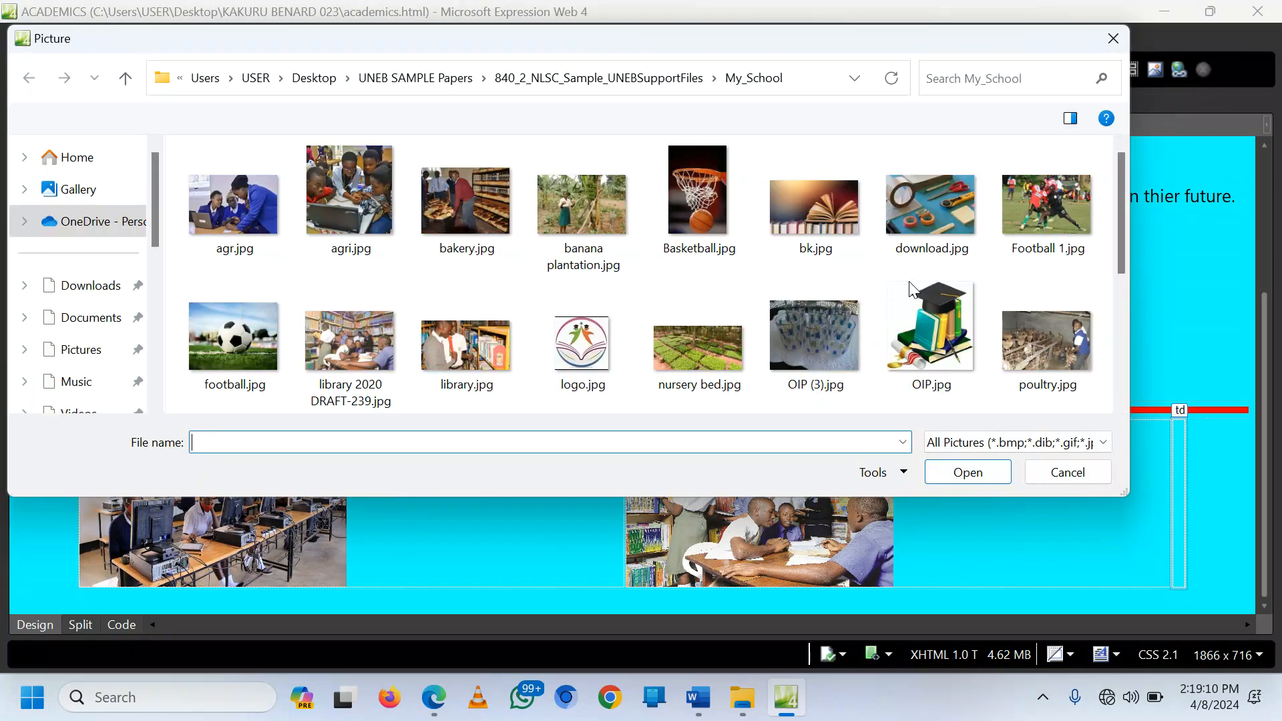
pyautogui.scroll(-3, 935, 260)
pyautogui.doubleClick(681, 227)
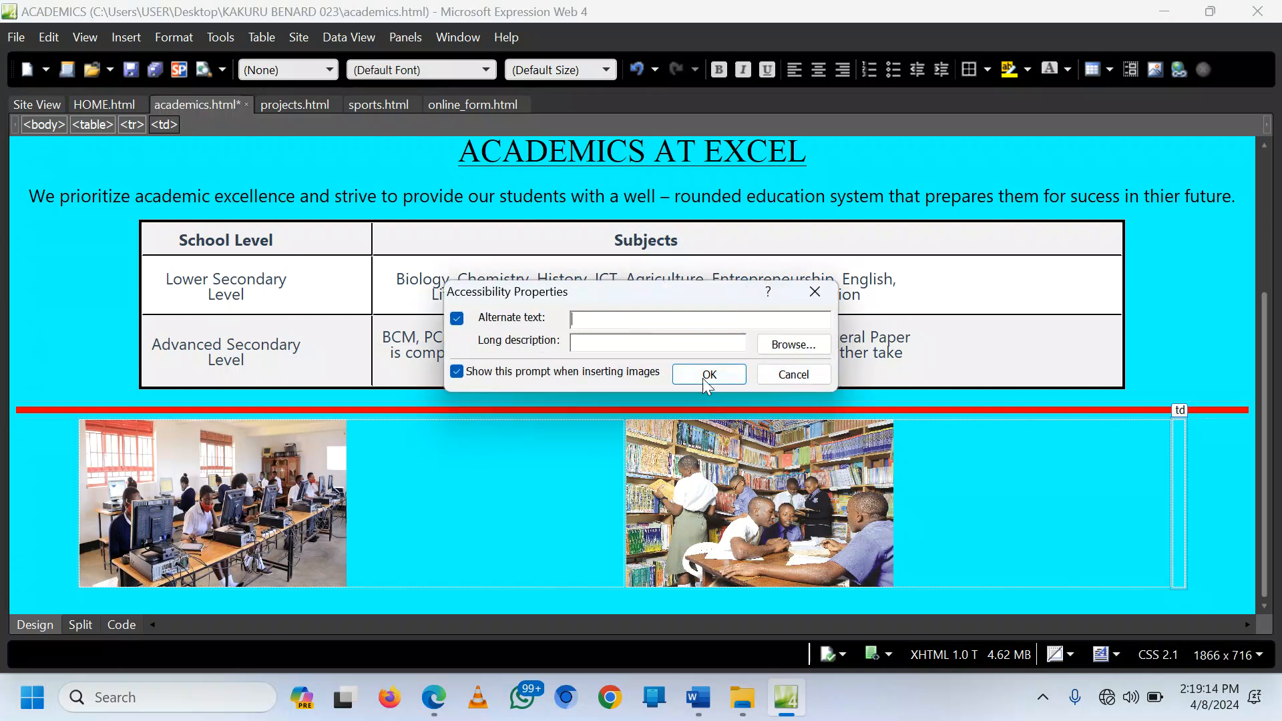
pyautogui.click(702, 373)
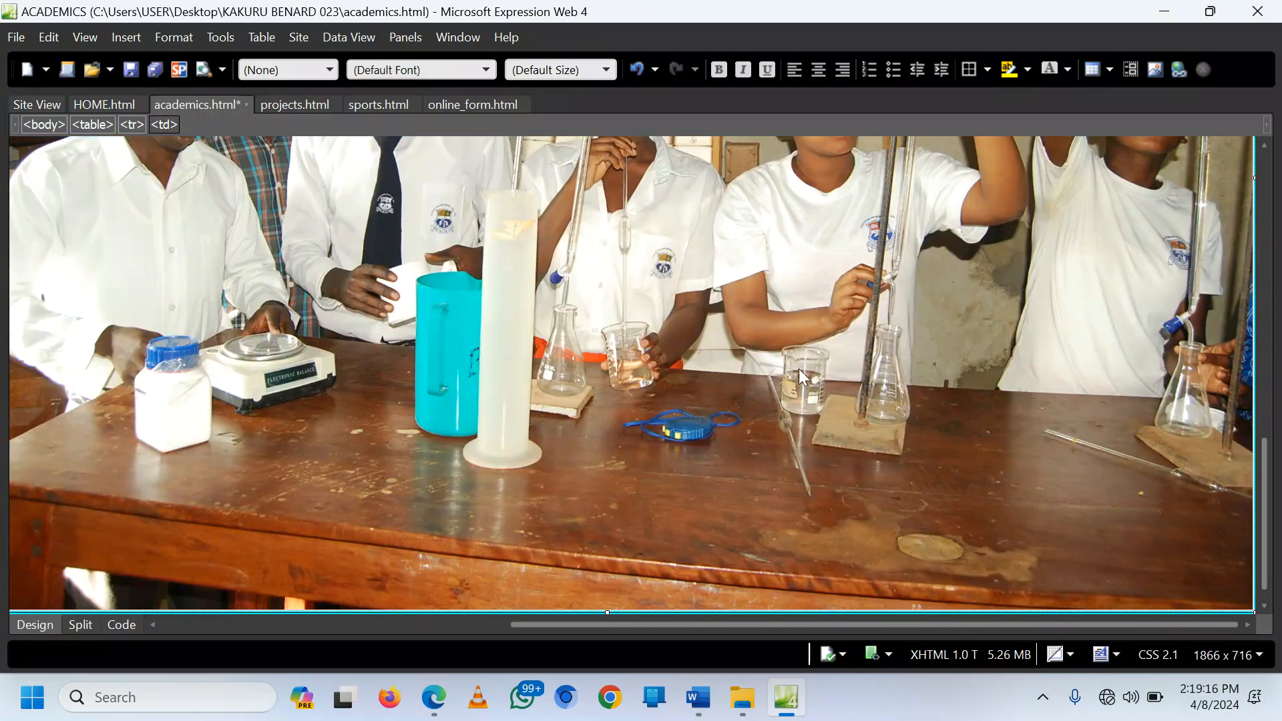
# Step: Resize the lab photo to 400 by 250 pixels with Keep aspect ratio off
pyautogui.rightClick(803, 371)
pyautogui.click(671, 261)
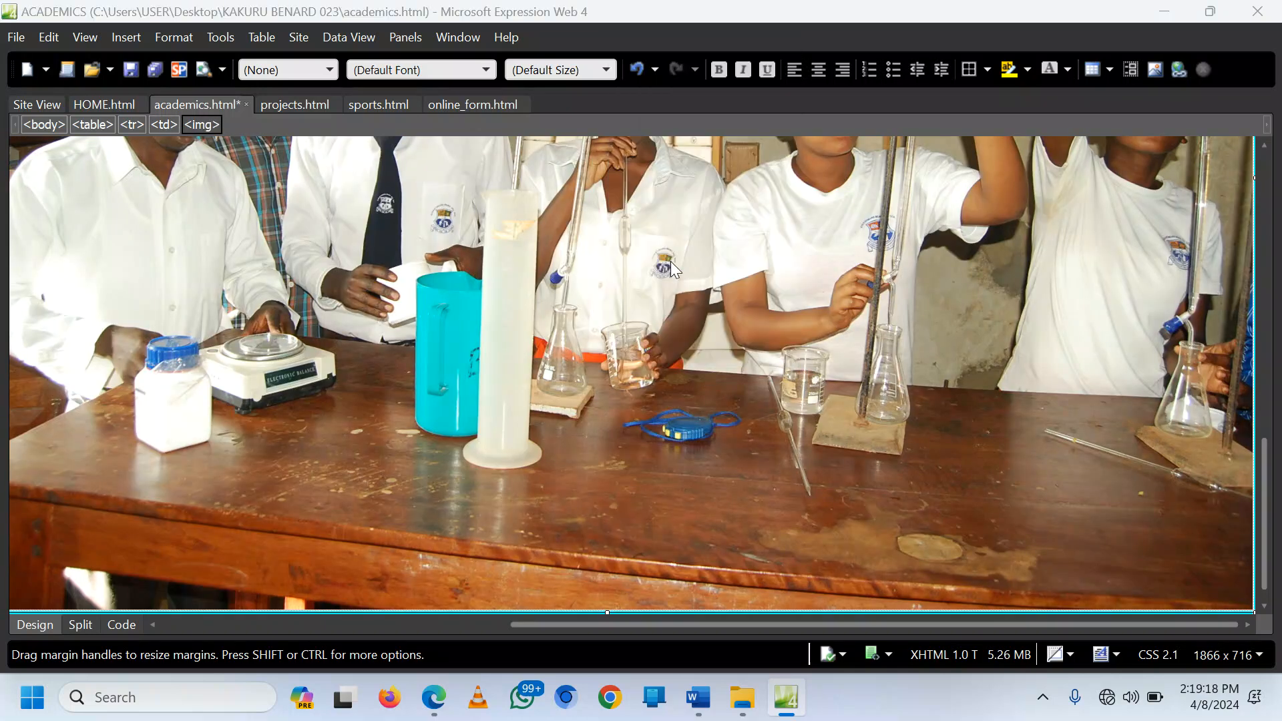
pyautogui.click(531, 194)
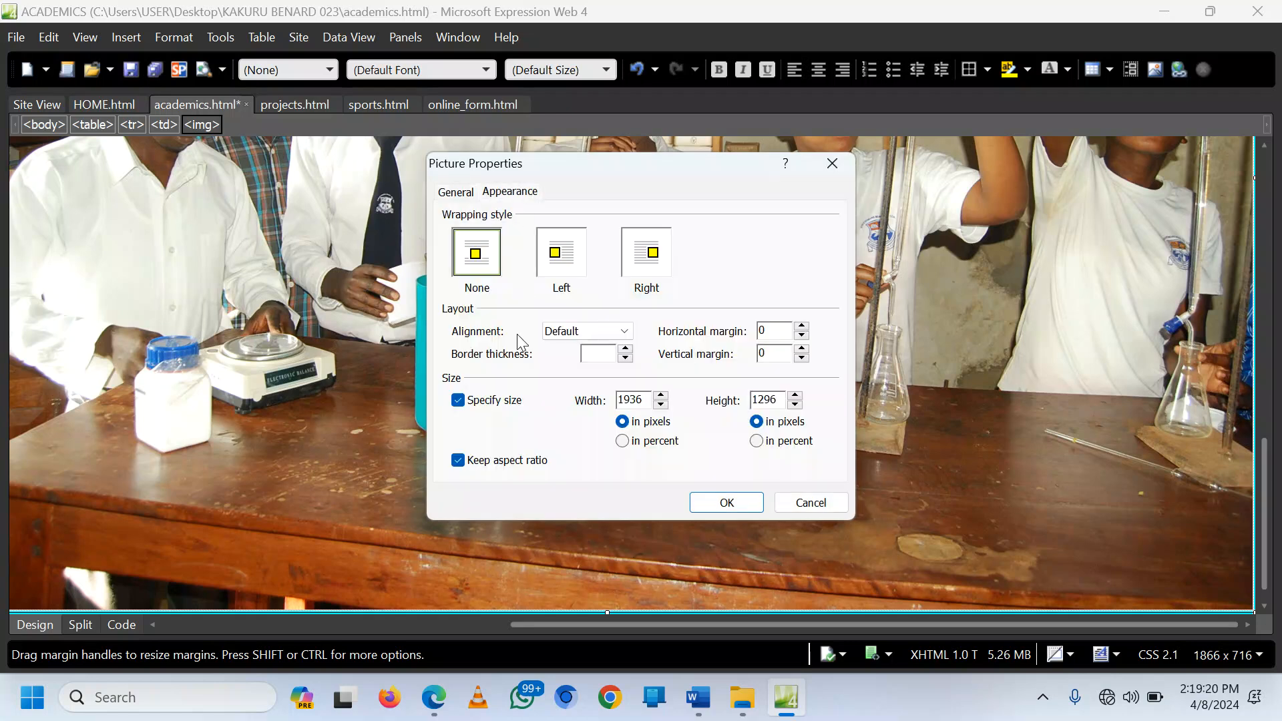
pyautogui.click(495, 463)
pyautogui.moveTo(641, 397); pyautogui.dragTo(609, 398)
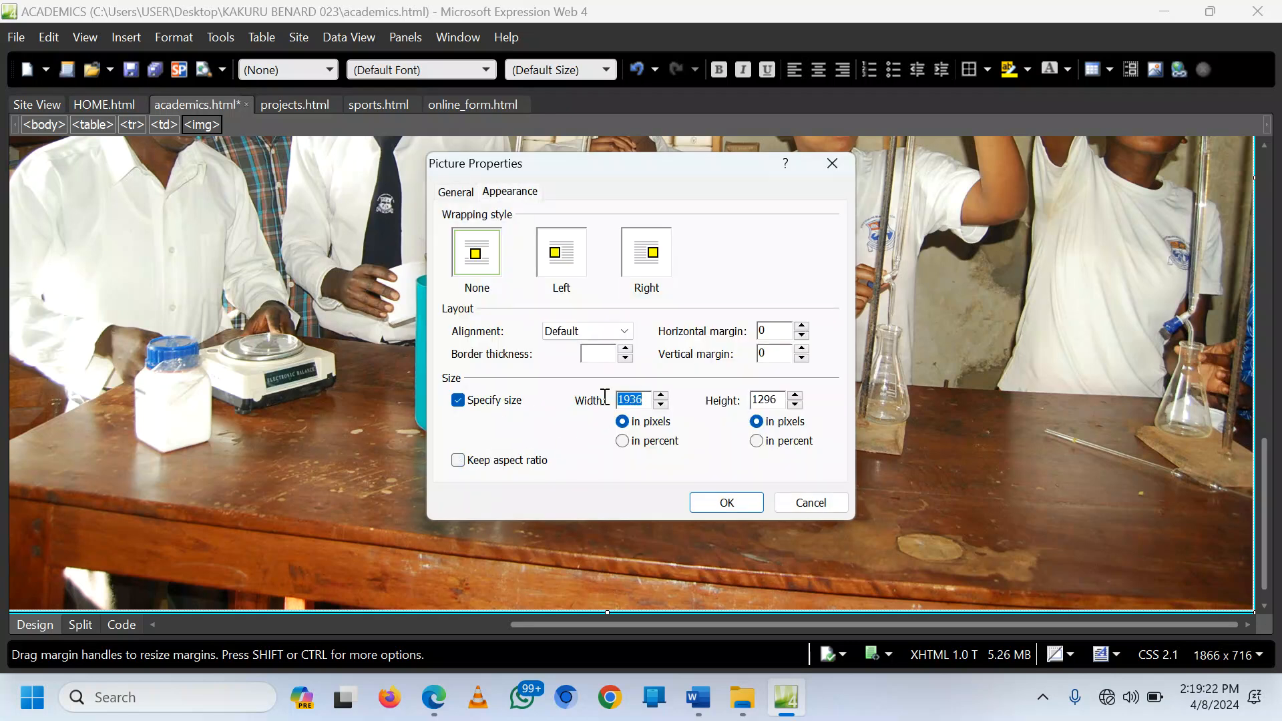
pyautogui.write('4')
pyautogui.moveTo(779, 403); pyautogui.dragTo(746, 402)
pyautogui.write('250')
pyautogui.click(738, 499)
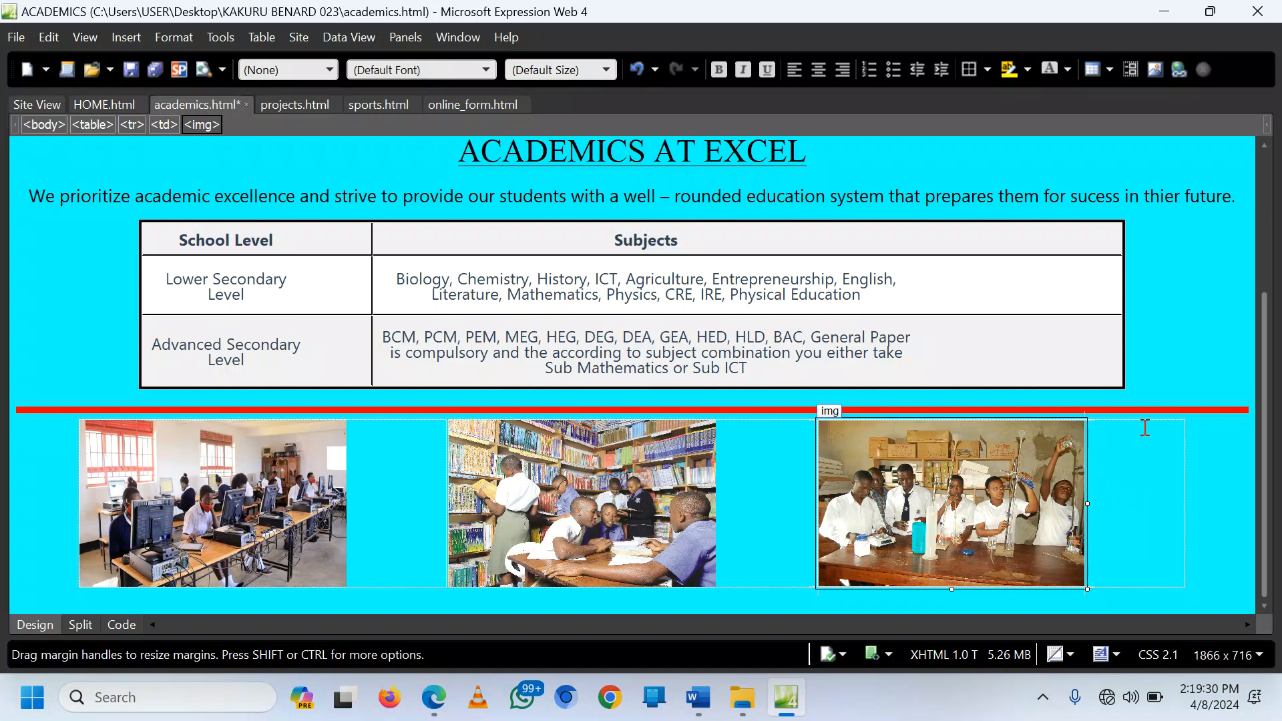
# Step: Save the academics page
pyautogui.click(1165, 329)
pyautogui.scroll(3, 664, 404)
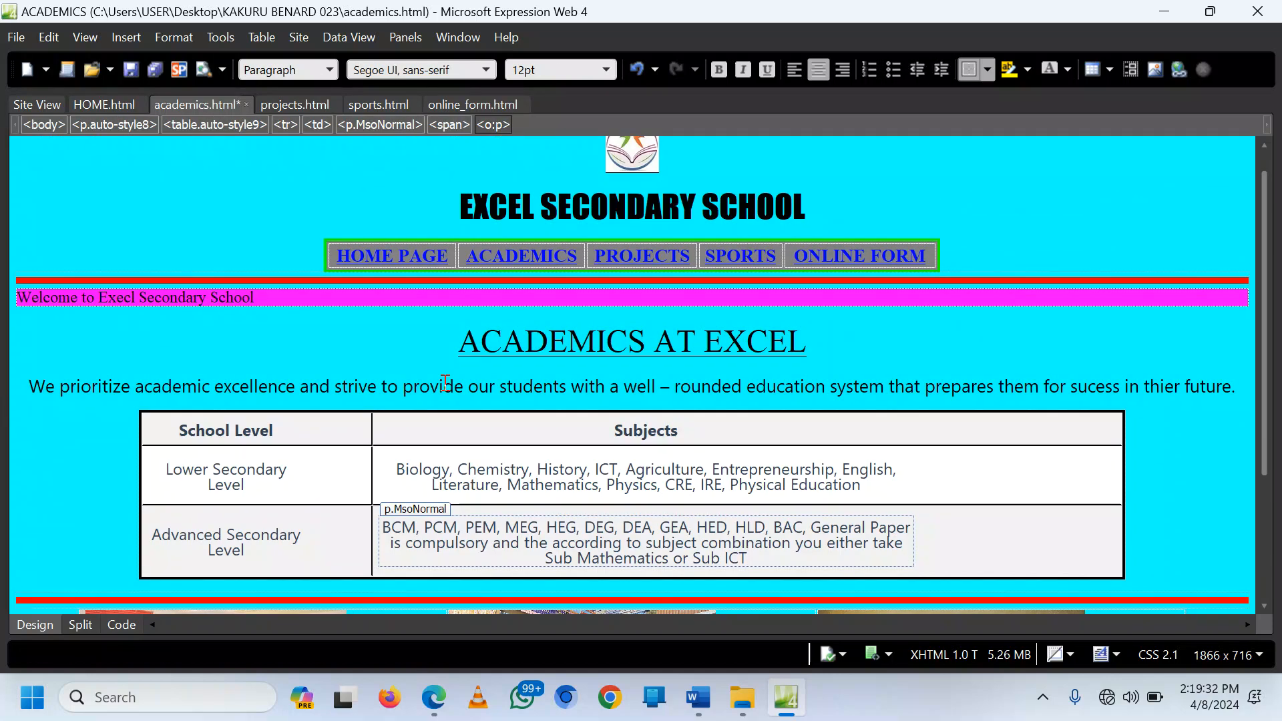
pyautogui.hotkey('ctrl', 's')
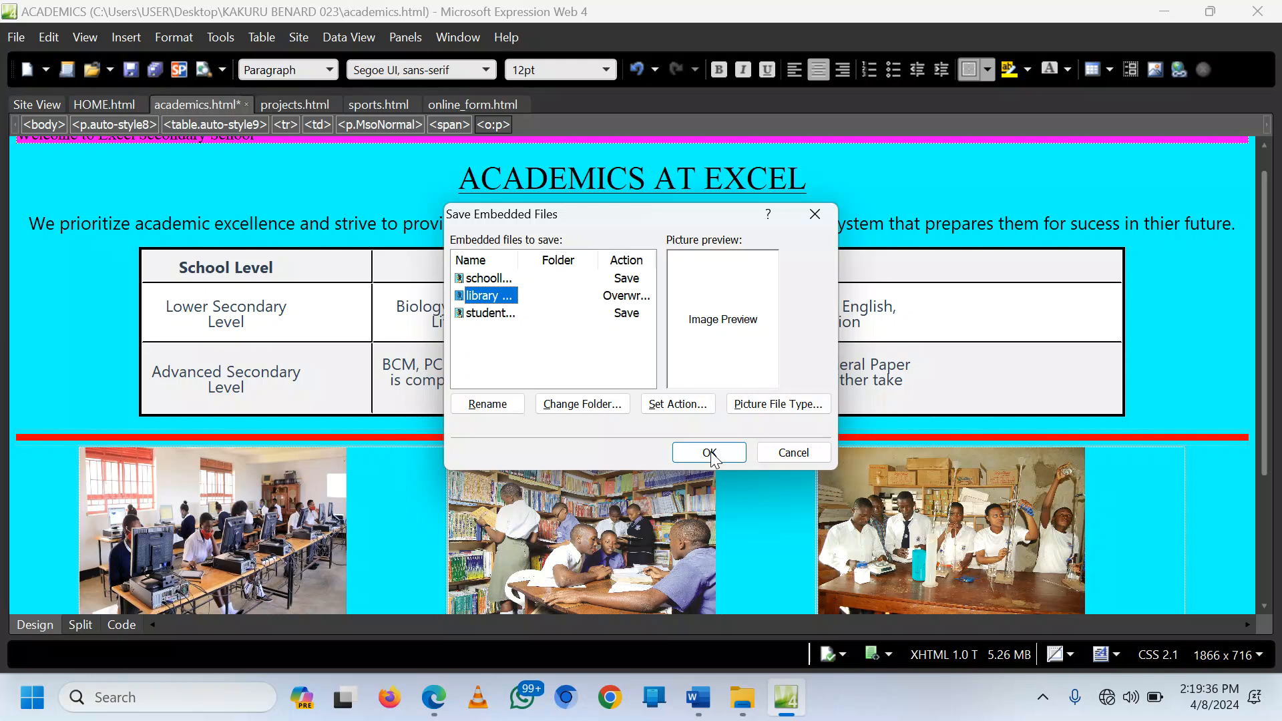
# Step: Save the embedded photos and review the academics page's three-photo row in Edge
pyautogui.click(710, 454)
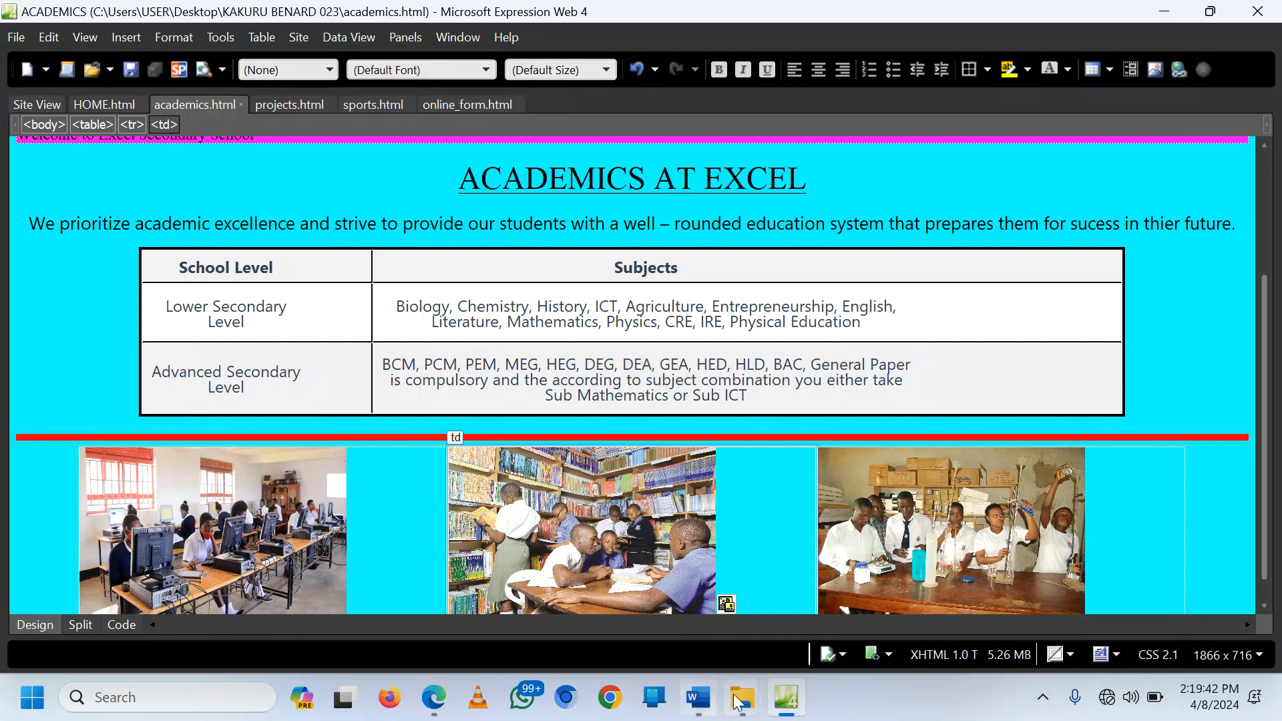
pyautogui.click(434, 697)
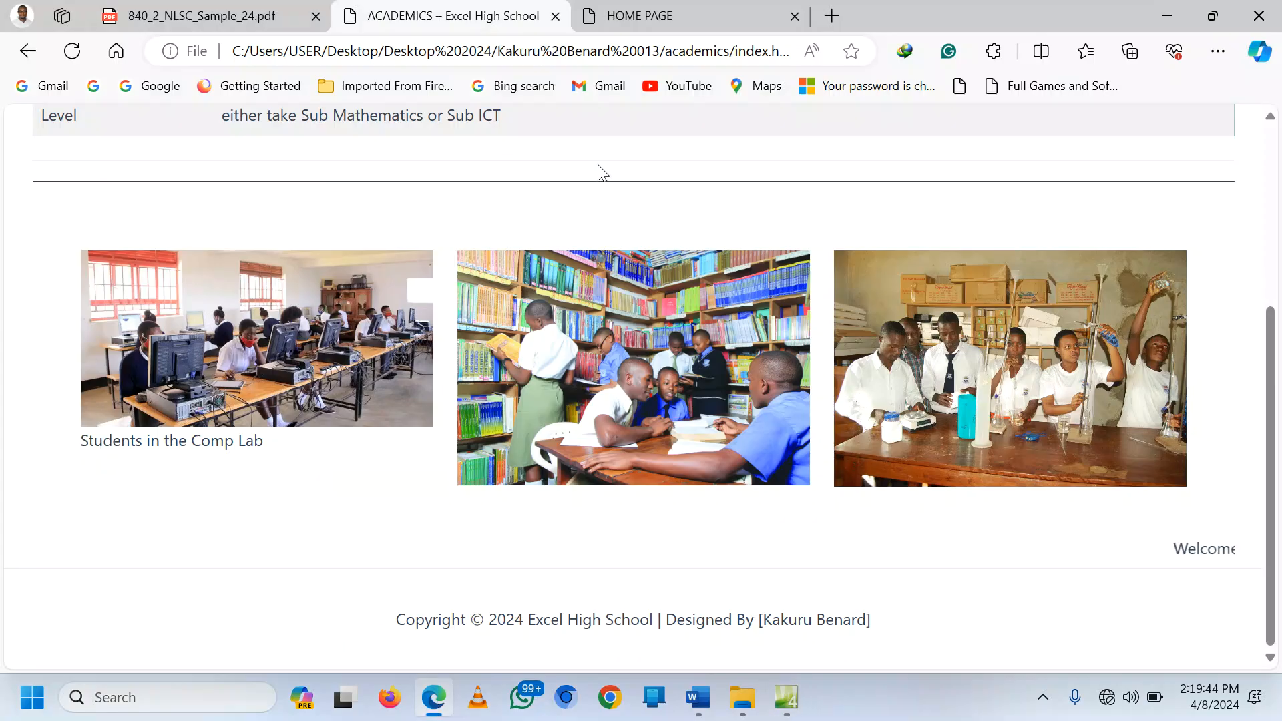
pyautogui.hotkey('ctrl', 'Tab')
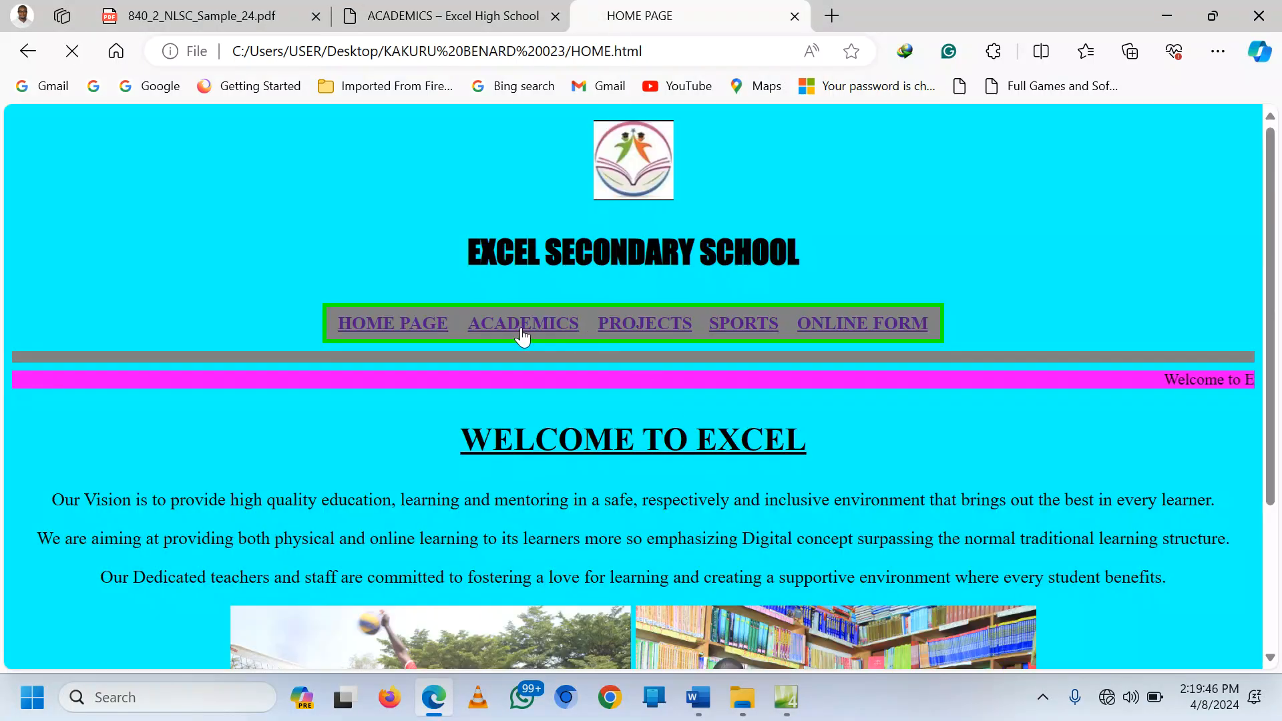
pyautogui.click(523, 337)
pyautogui.scroll(-3, 235, 294)
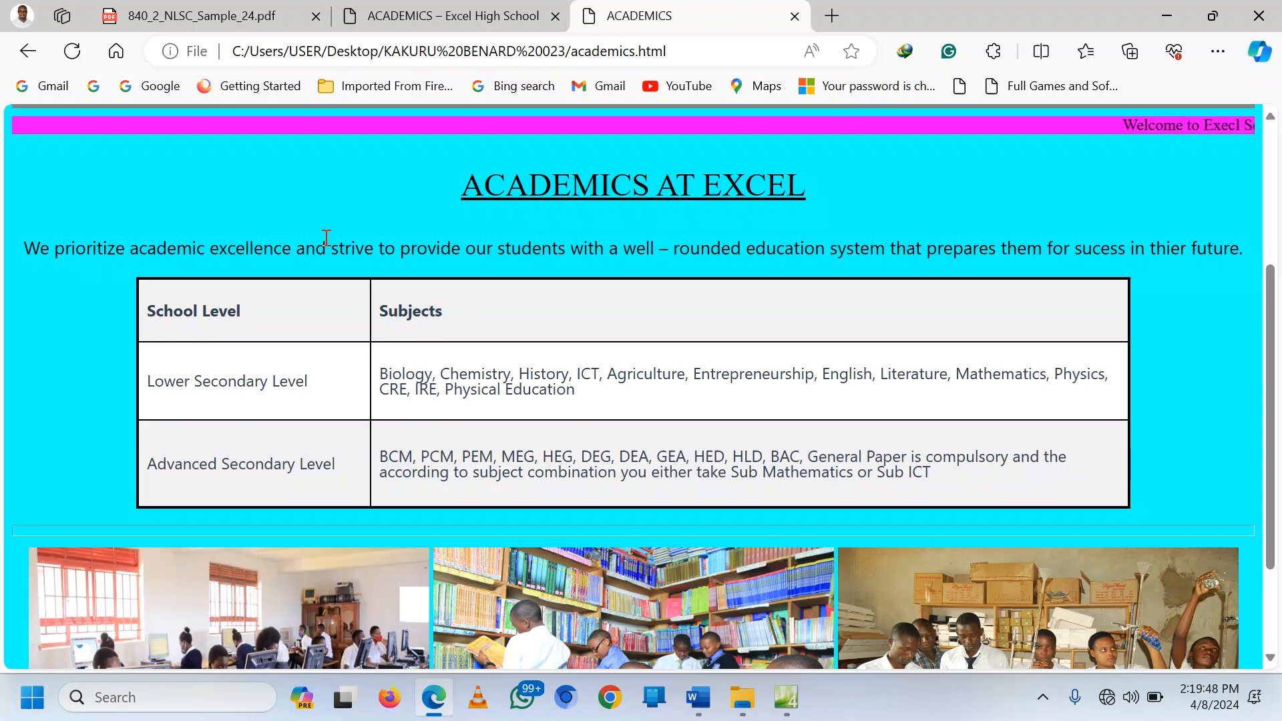
pyautogui.scroll(-2, 367, 349)
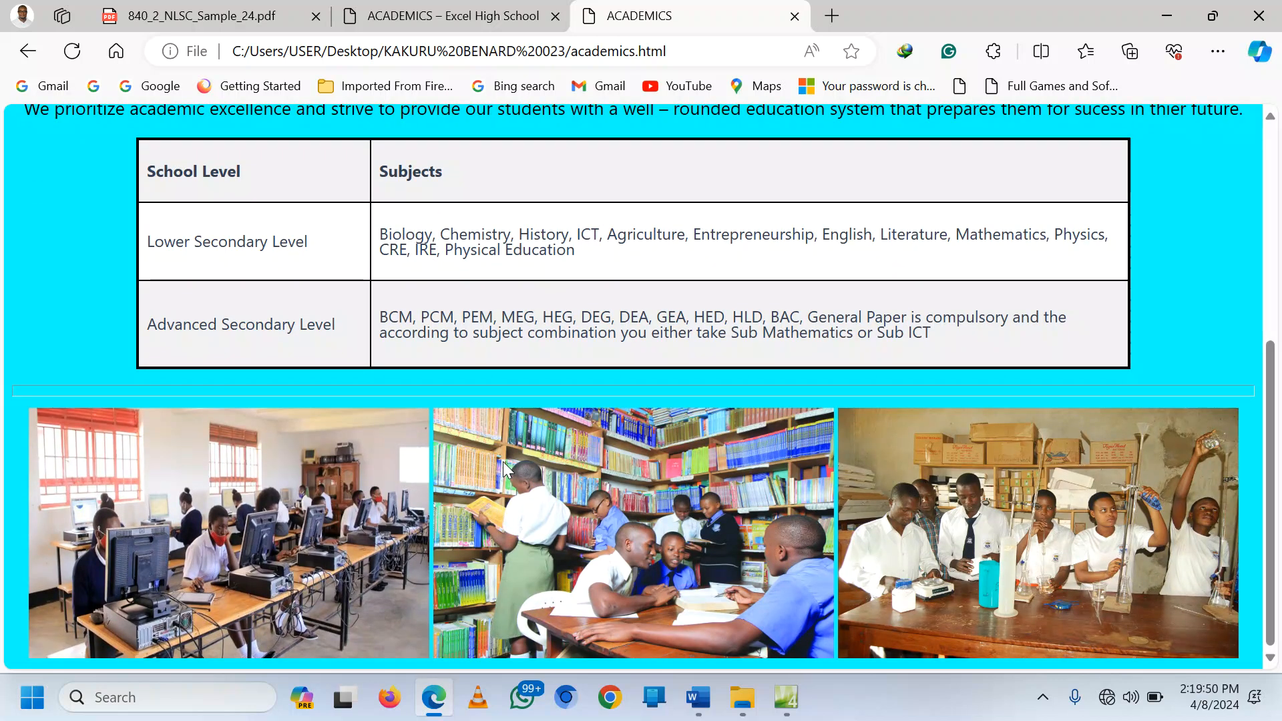
pyautogui.scroll(5, 951, 506)
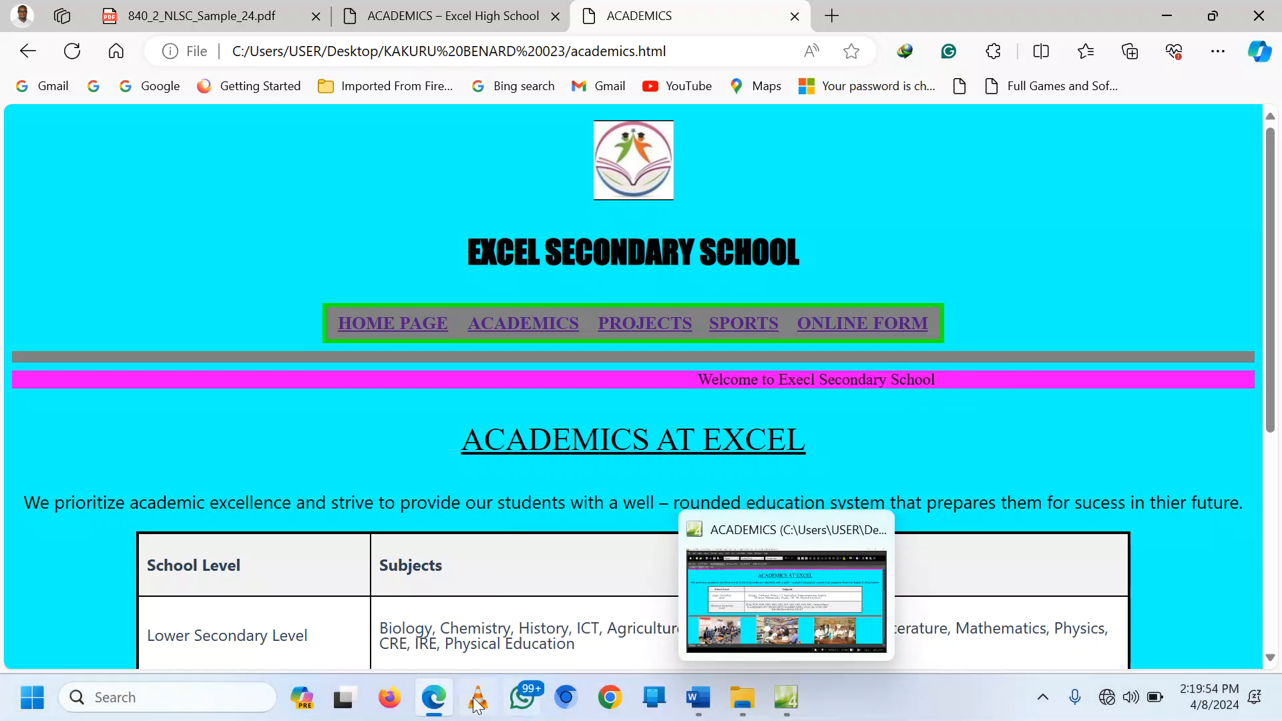
# Step: View the sample site's Projects page, then open projects.html in Expression Web
pyautogui.click(422, 9)
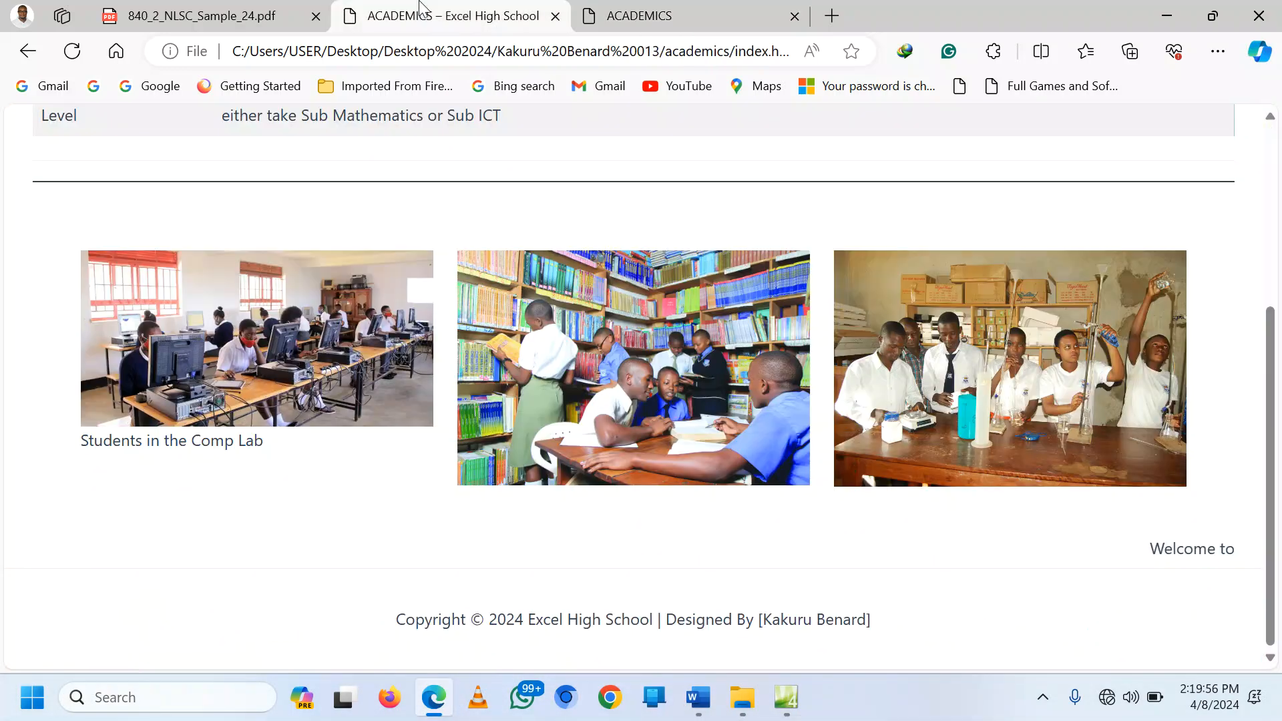
pyautogui.scroll(5, 1010, 387)
pyautogui.click(962, 161)
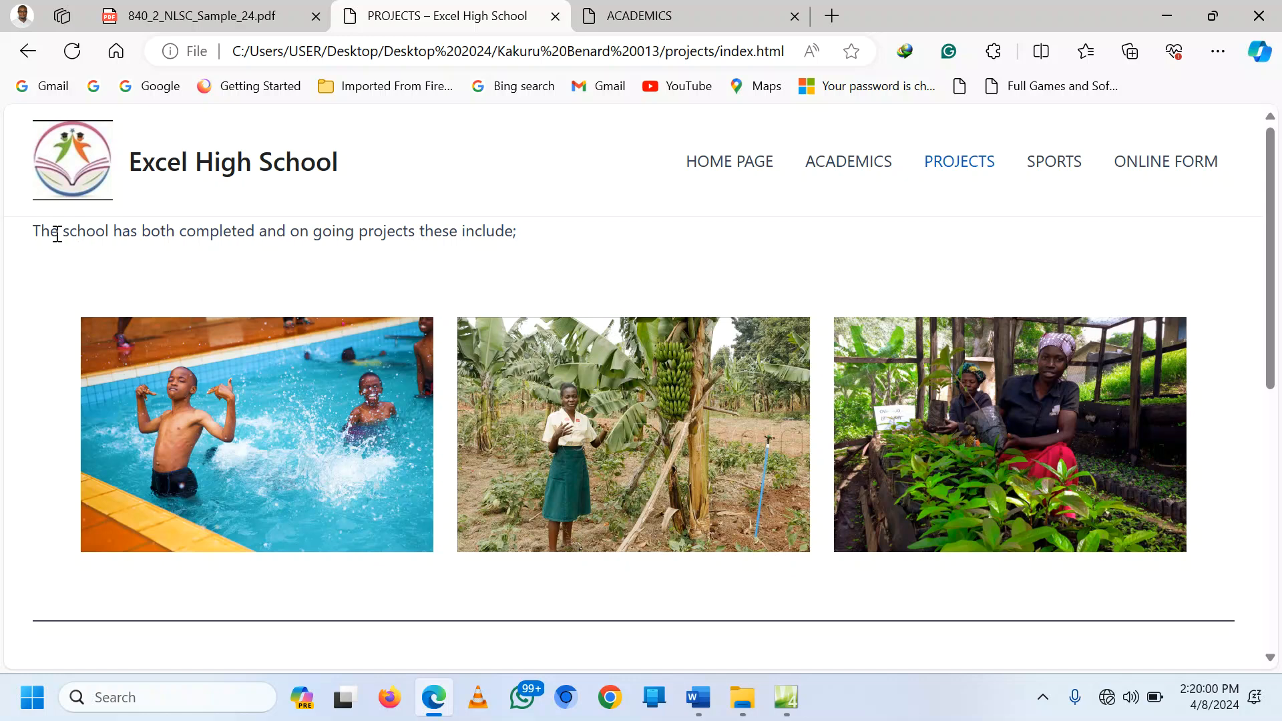
pyautogui.click(786, 698)
pyautogui.scroll(2, 294, 153)
pyautogui.click(295, 106)
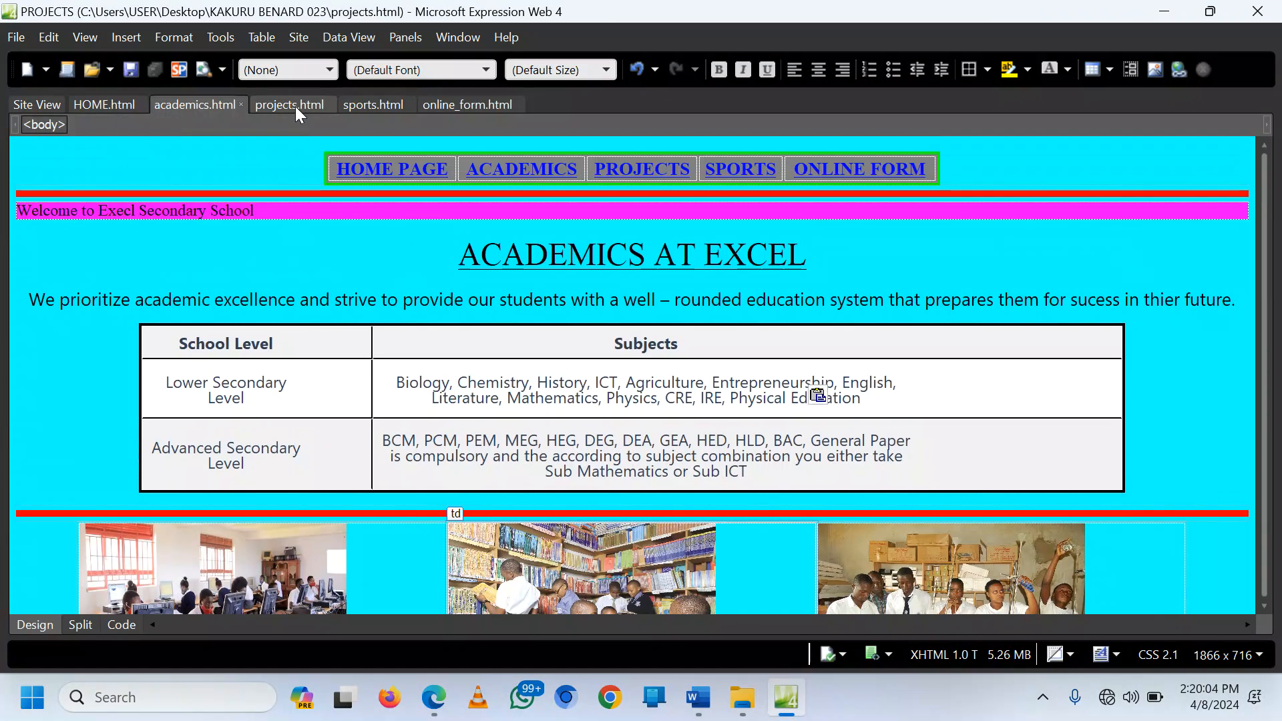
# Step: Replace WELCOME TO with PROJECTS AT and append SS, giving 'PROJECTS AT EXCEL SS'
pyautogui.click(697, 696)
pyautogui.keyDown('ctrl'); pyautogui.click(276, 605); pyautogui.keyUp('ctrl')
pyautogui.hotkey('ctrl', 'c')
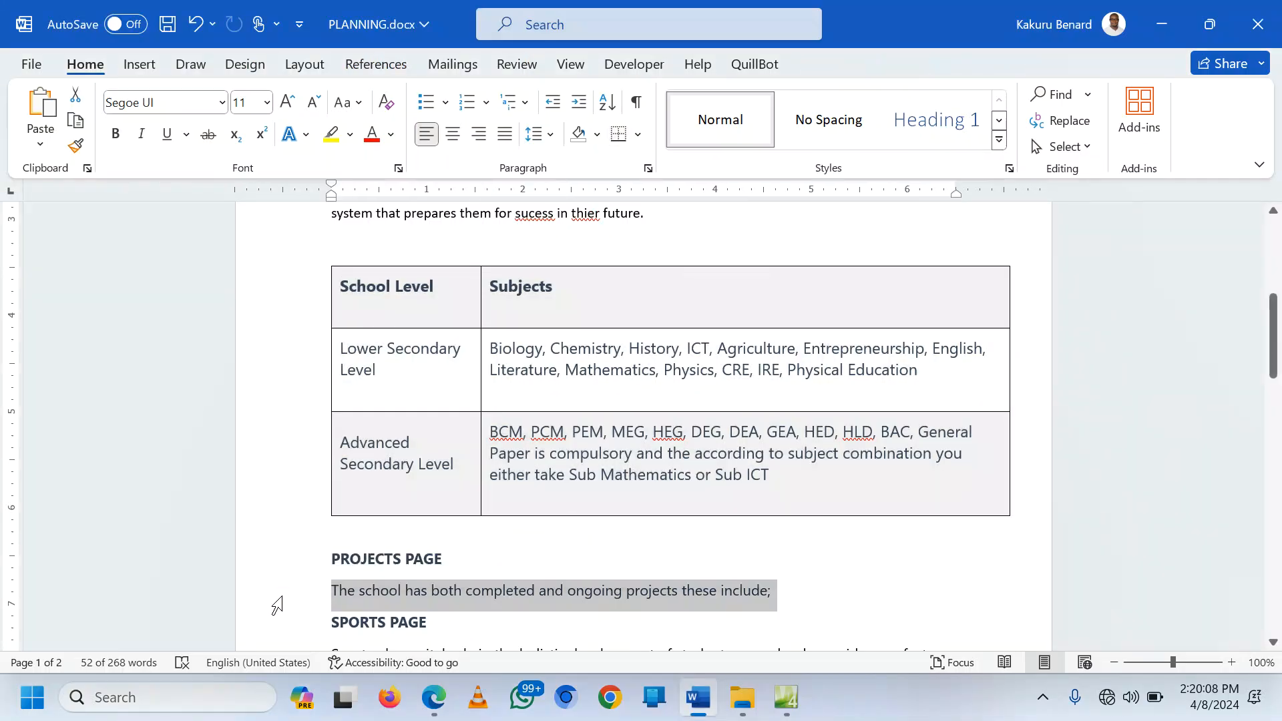
pyautogui.click(692, 691)
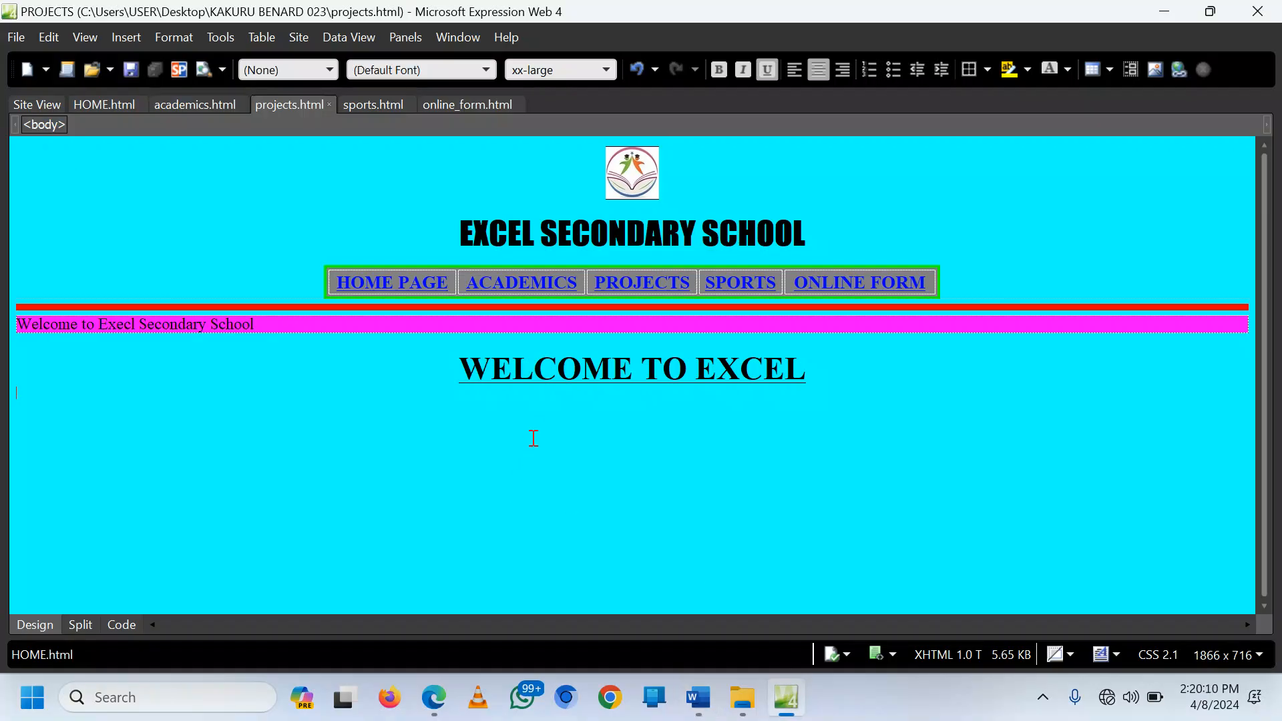
pyautogui.moveTo(681, 366); pyautogui.dragTo(466, 366)
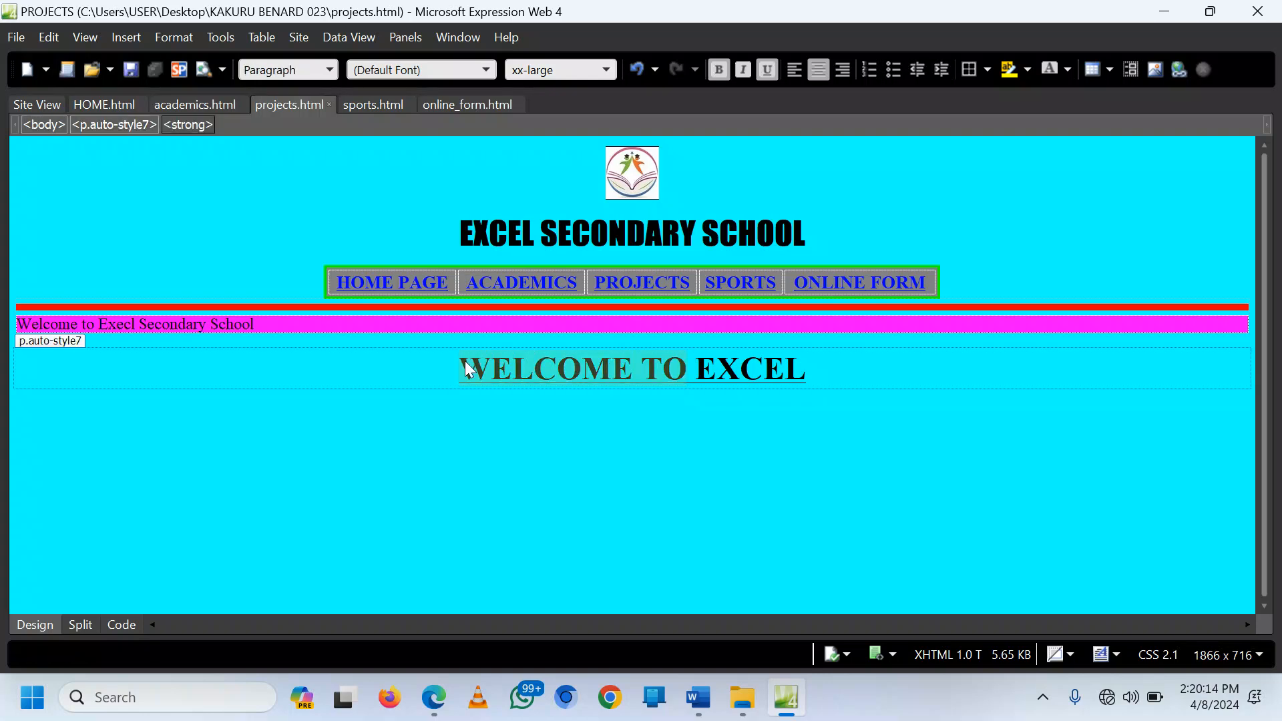
pyautogui.write('PROJECTS AT')
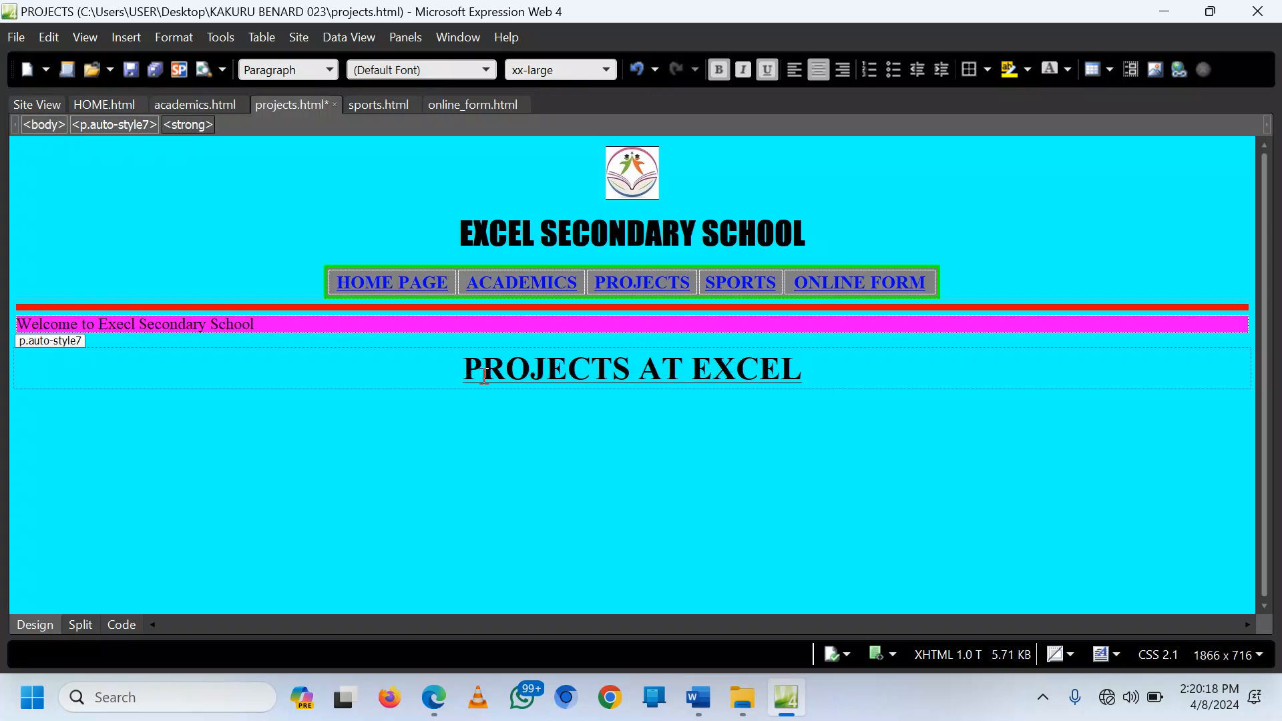
pyautogui.click(823, 370)
pyautogui.write('SS')
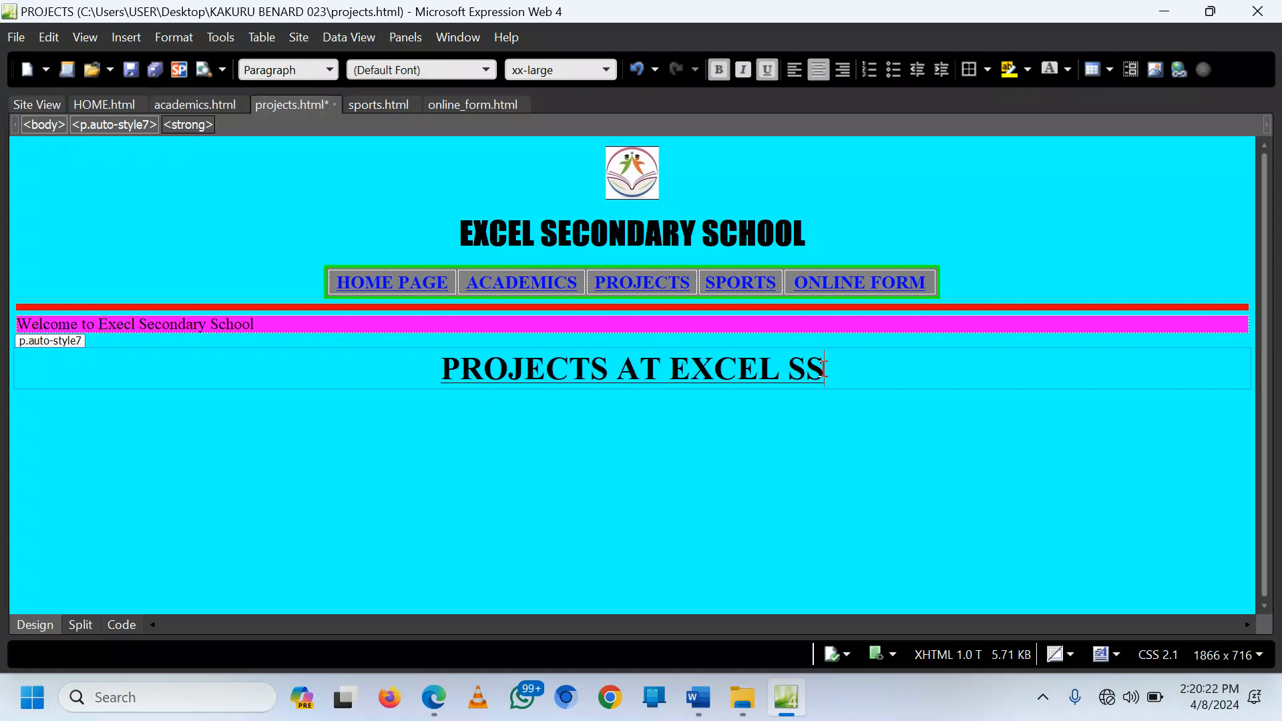
pyautogui.click(697, 423)
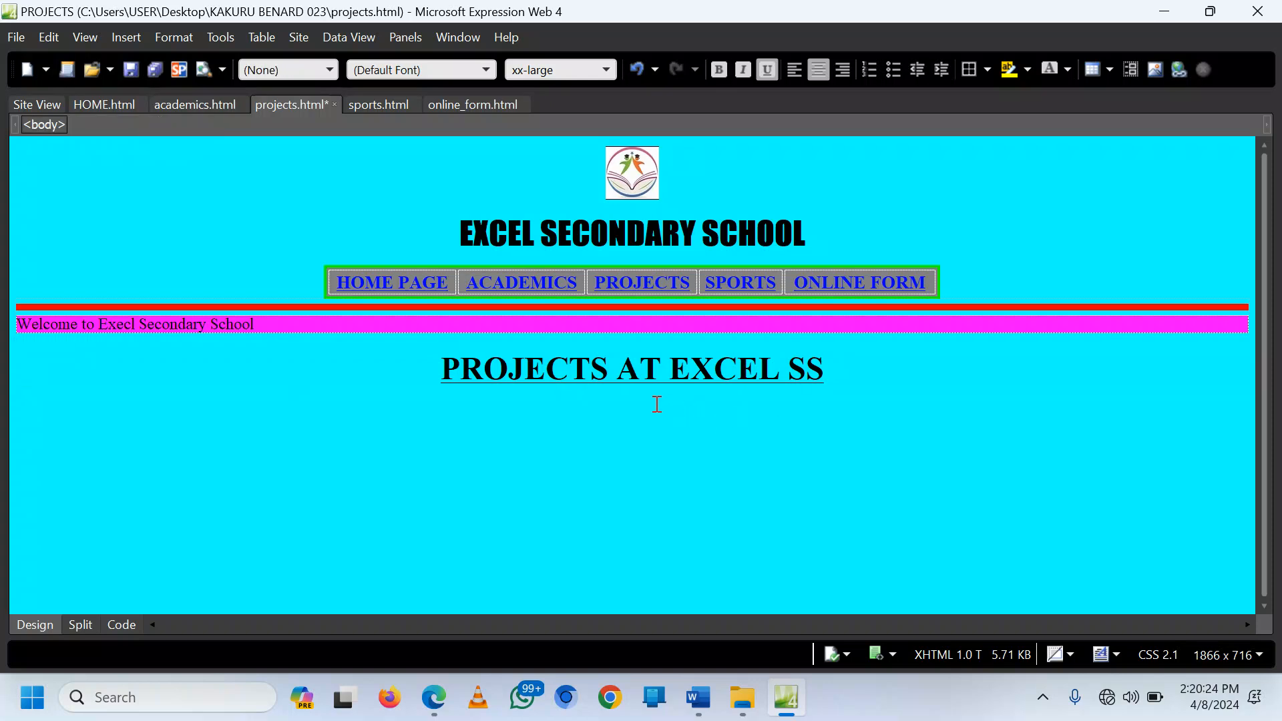
# Step: Paste 'The school has both completed and ongoing projects these include;' from PLANNING.docx, deleting the duplicate copy
pyautogui.hotkey('ctrl', 'v')
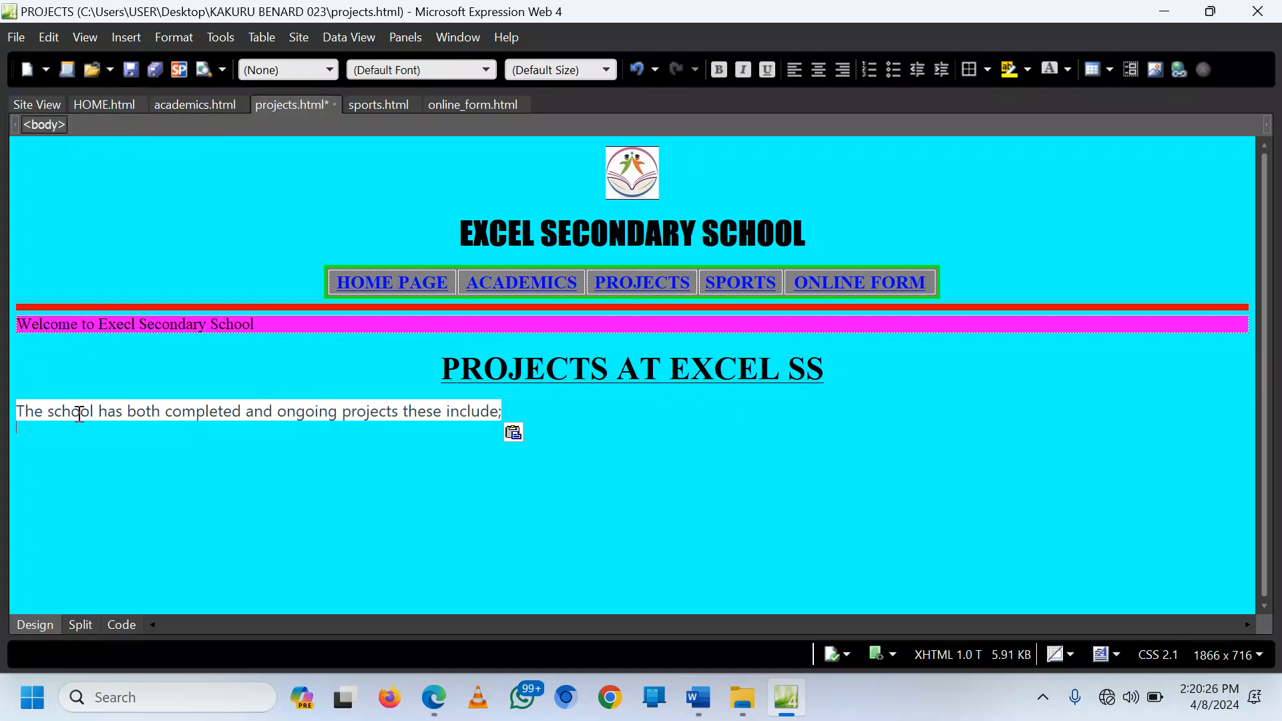
pyautogui.hotkey('ctrl', 'z')
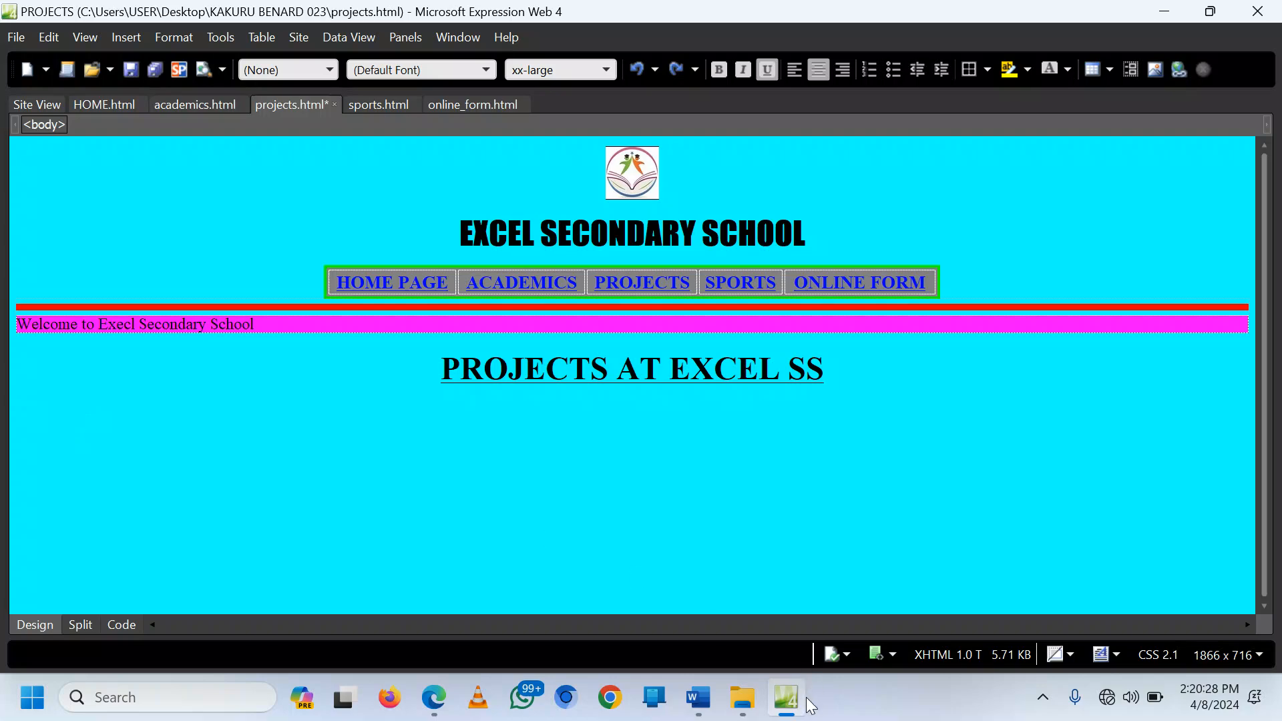
pyautogui.click(698, 698)
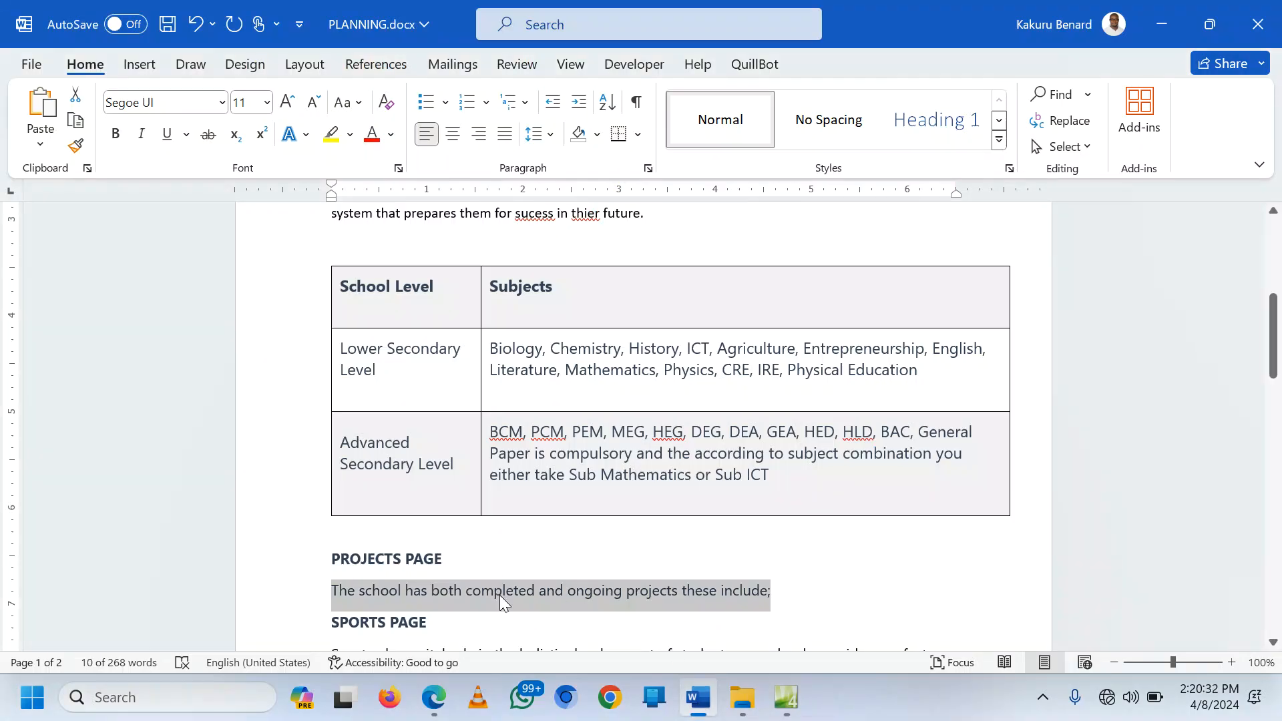
pyautogui.click(786, 697)
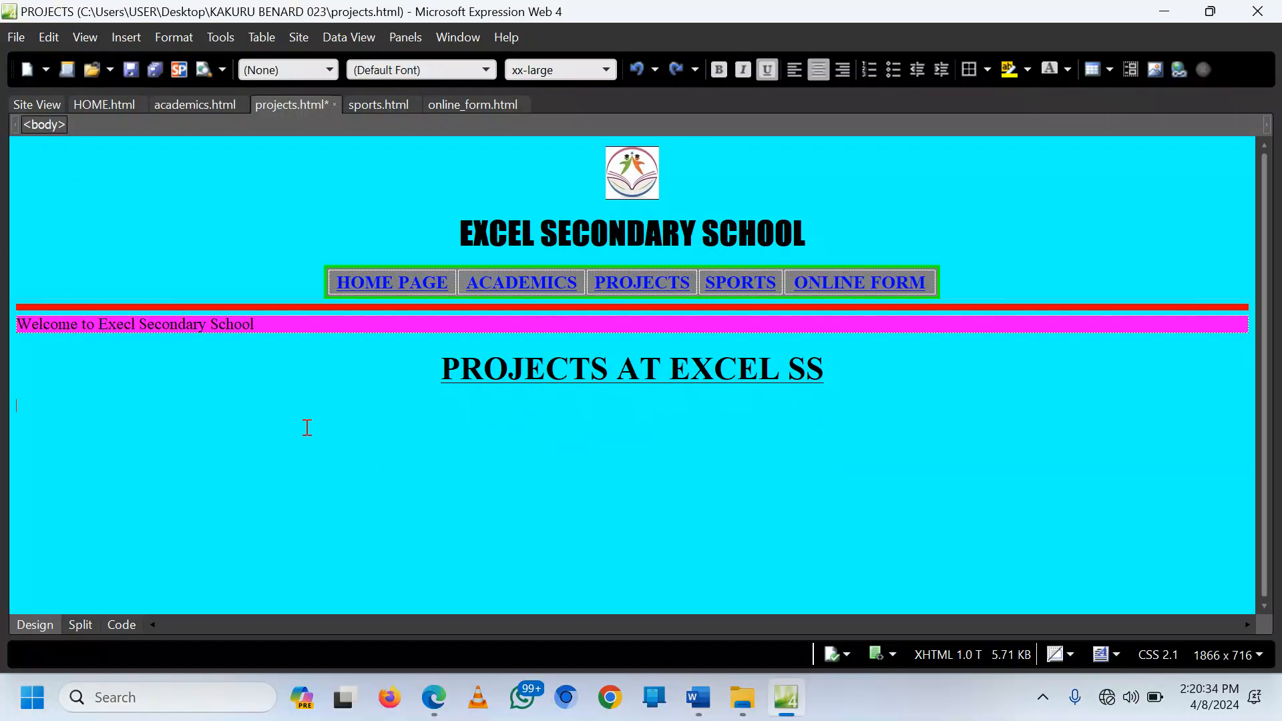
pyautogui.write('The school has both completed and ongoing projects these include;')
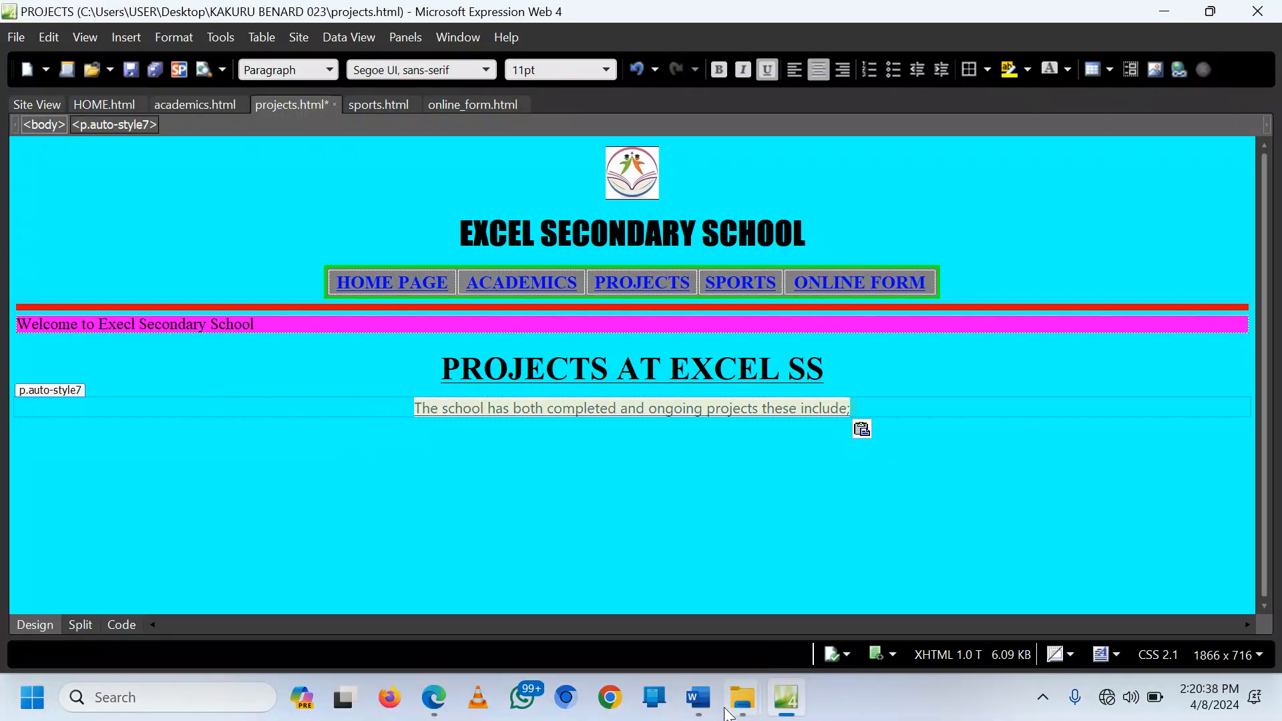
pyautogui.click(698, 697)
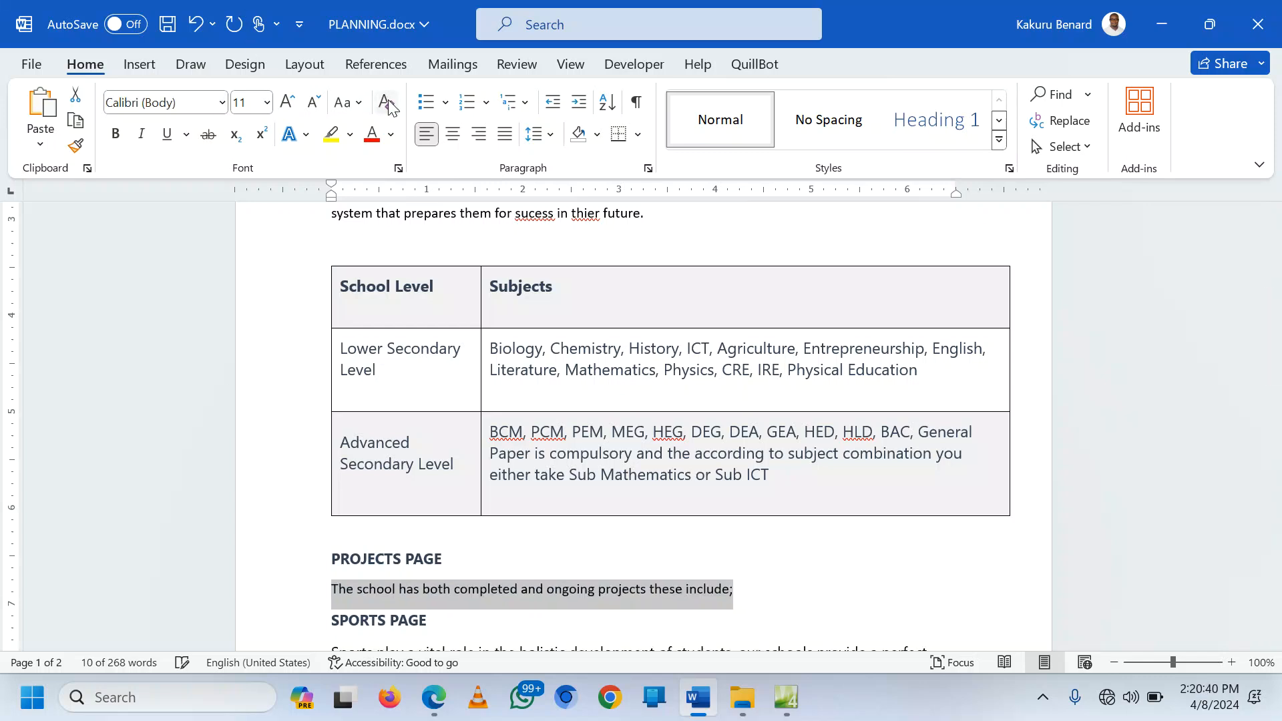
pyautogui.click(786, 698)
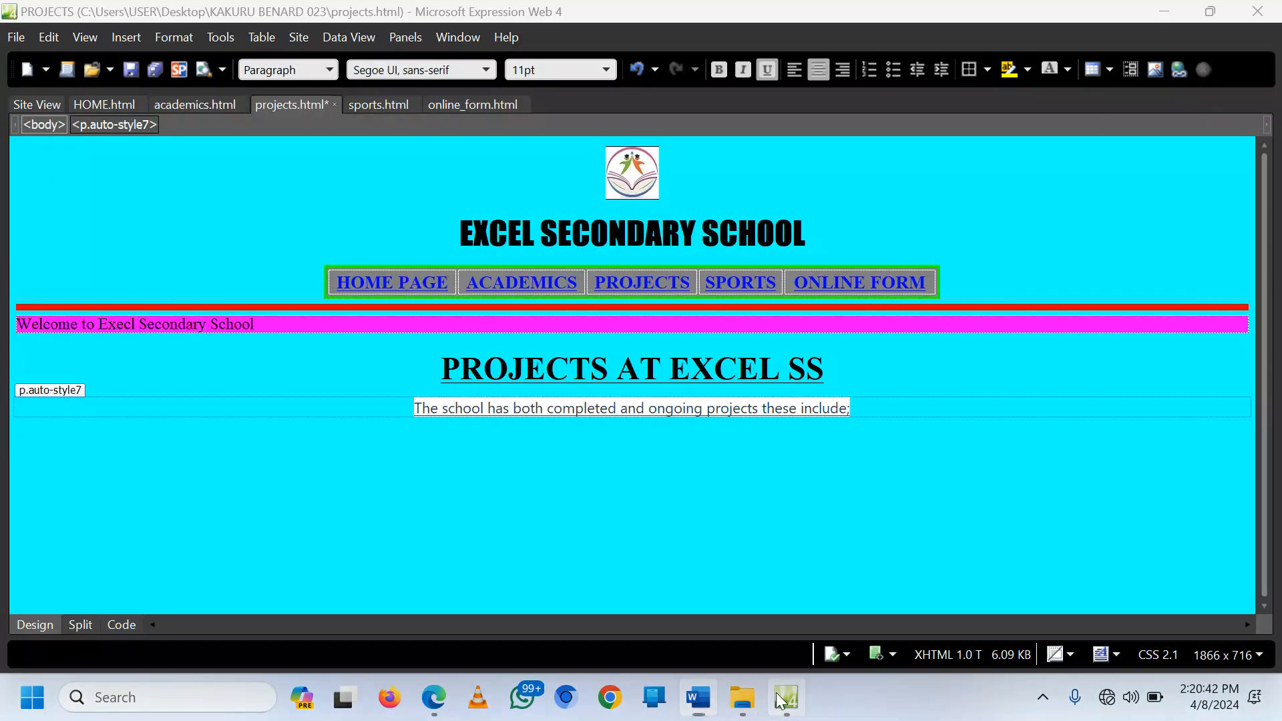
pyautogui.write('The school has both completed and ongoing projects these include;')
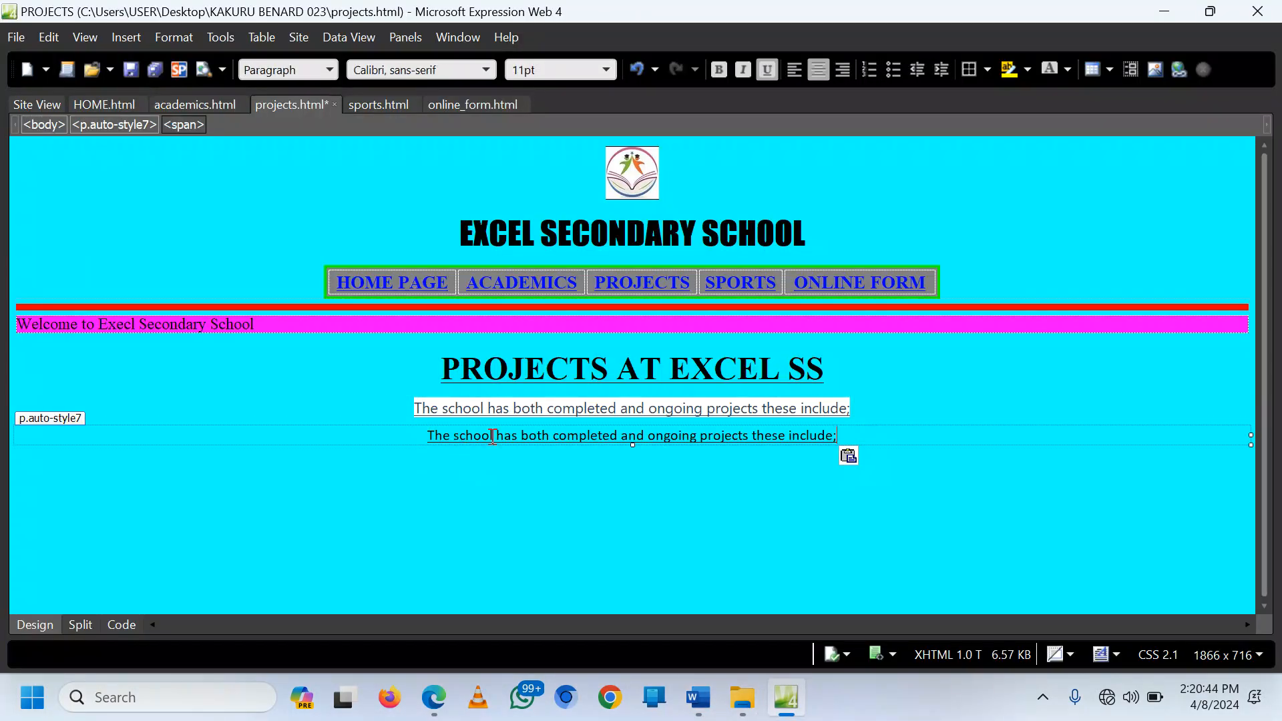
pyautogui.click(19, 408)
pyautogui.press('Delete')
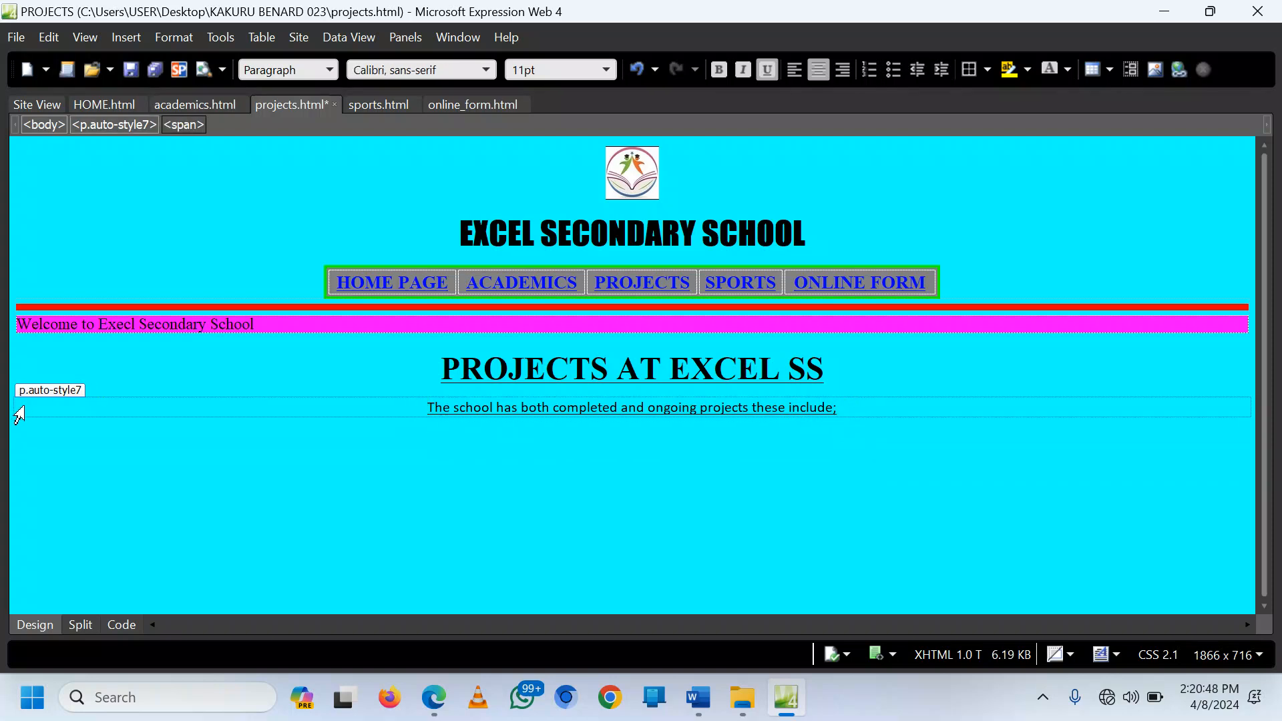
# Step: Remove the underline from the intro paragraph and set it to large (18 pt)
pyautogui.click(11, 408)
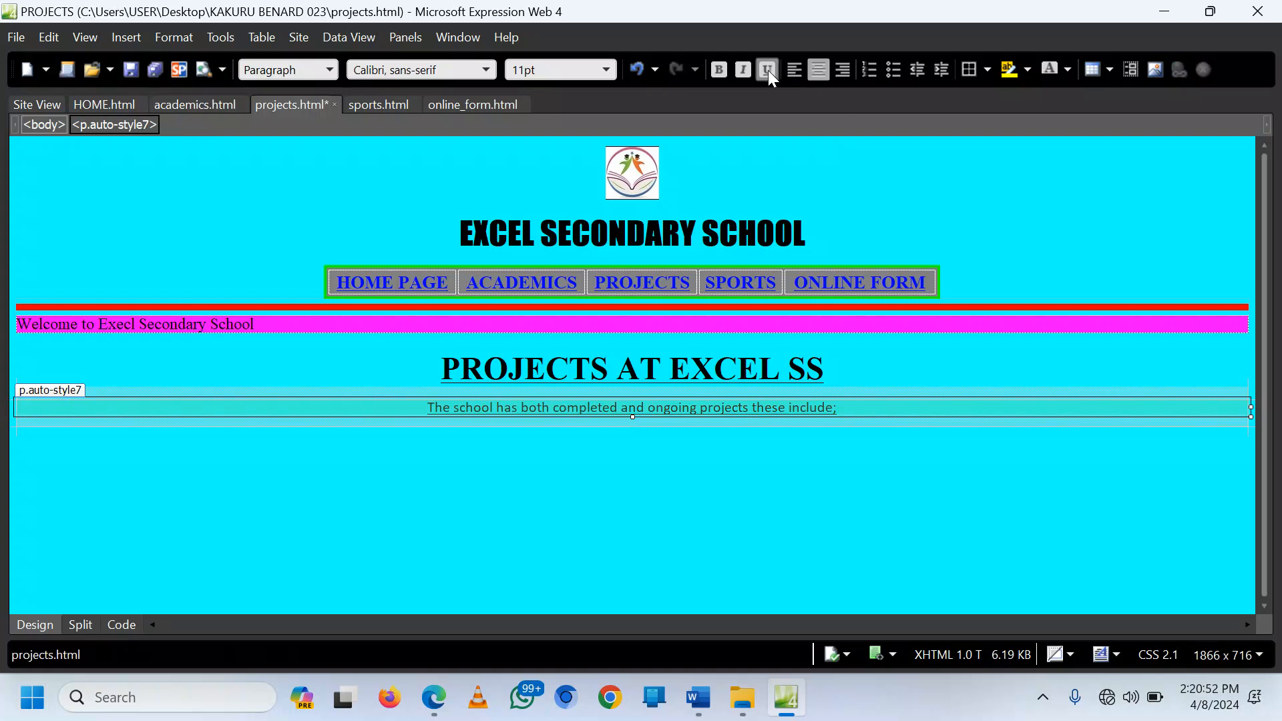
pyautogui.click(768, 70)
pyautogui.click(606, 68)
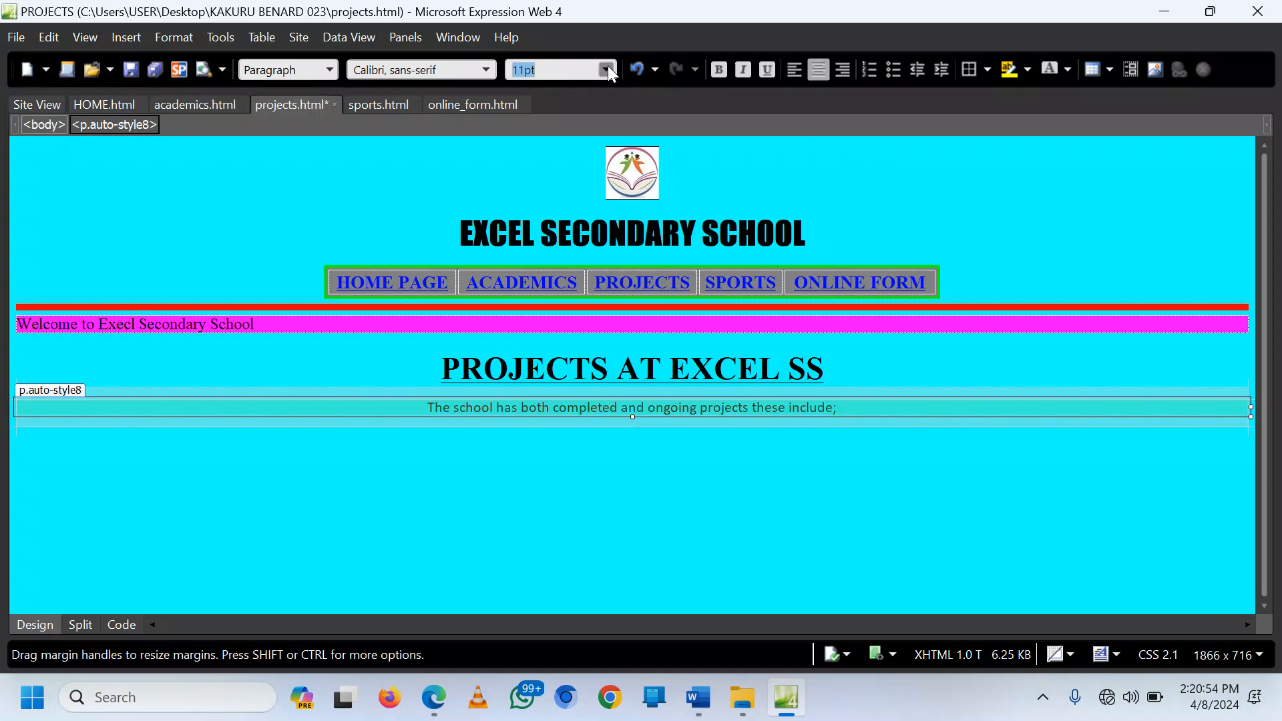
pyautogui.click(573, 196)
# Step: Make the sentence text large (18 pt) in Segoe UI, Tahoma, Geneva, Verdana
pyautogui.click(480, 404)
pyautogui.tripleClick(428, 404)
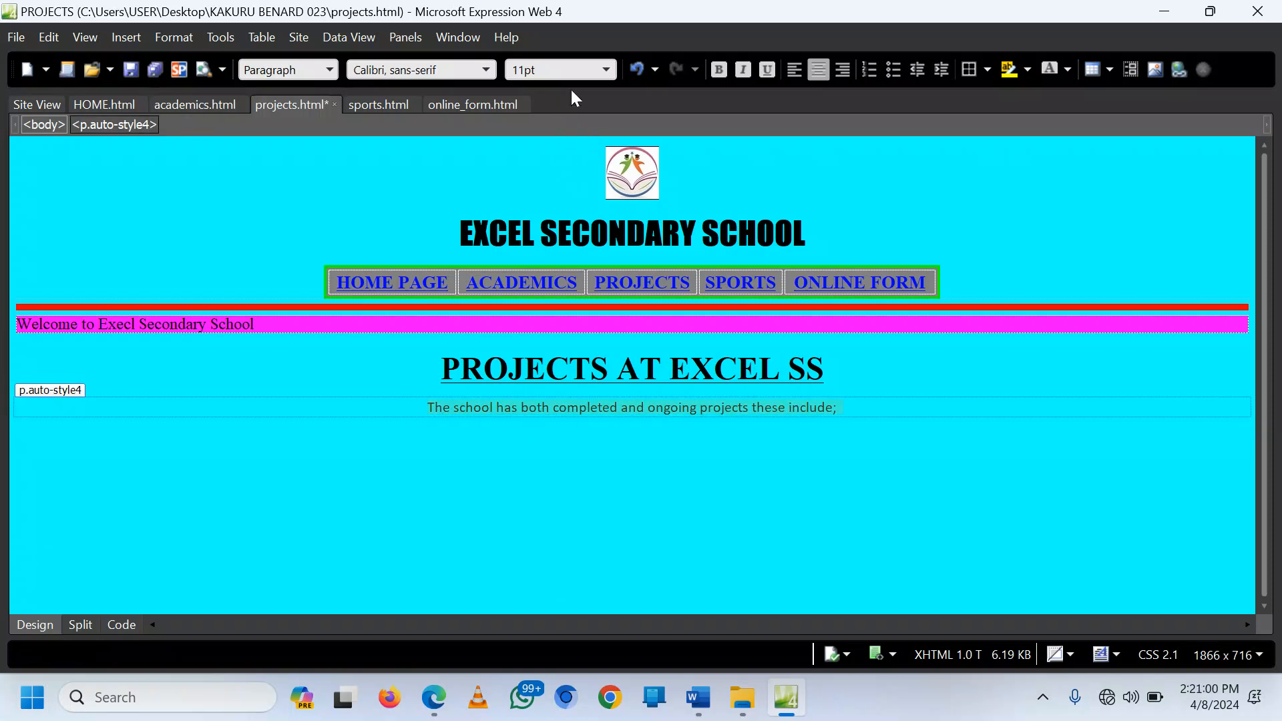
pyautogui.click(605, 69)
pyautogui.click(572, 196)
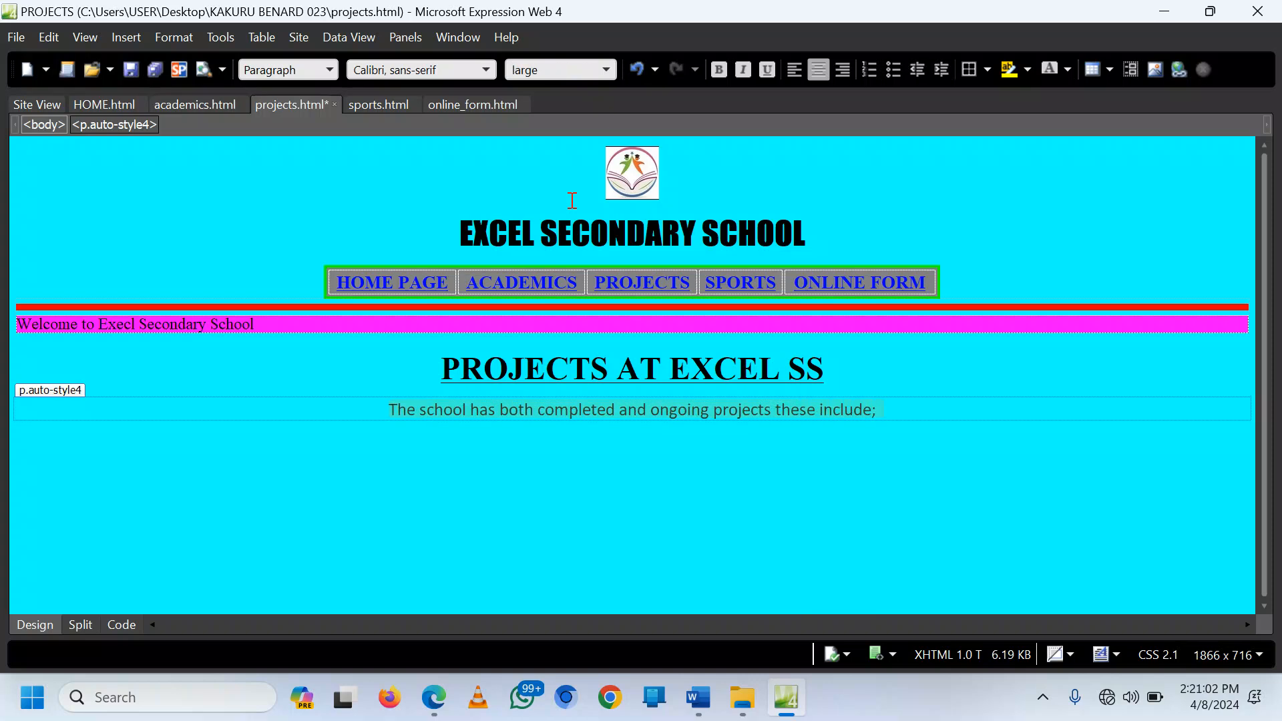
pyautogui.click(485, 69)
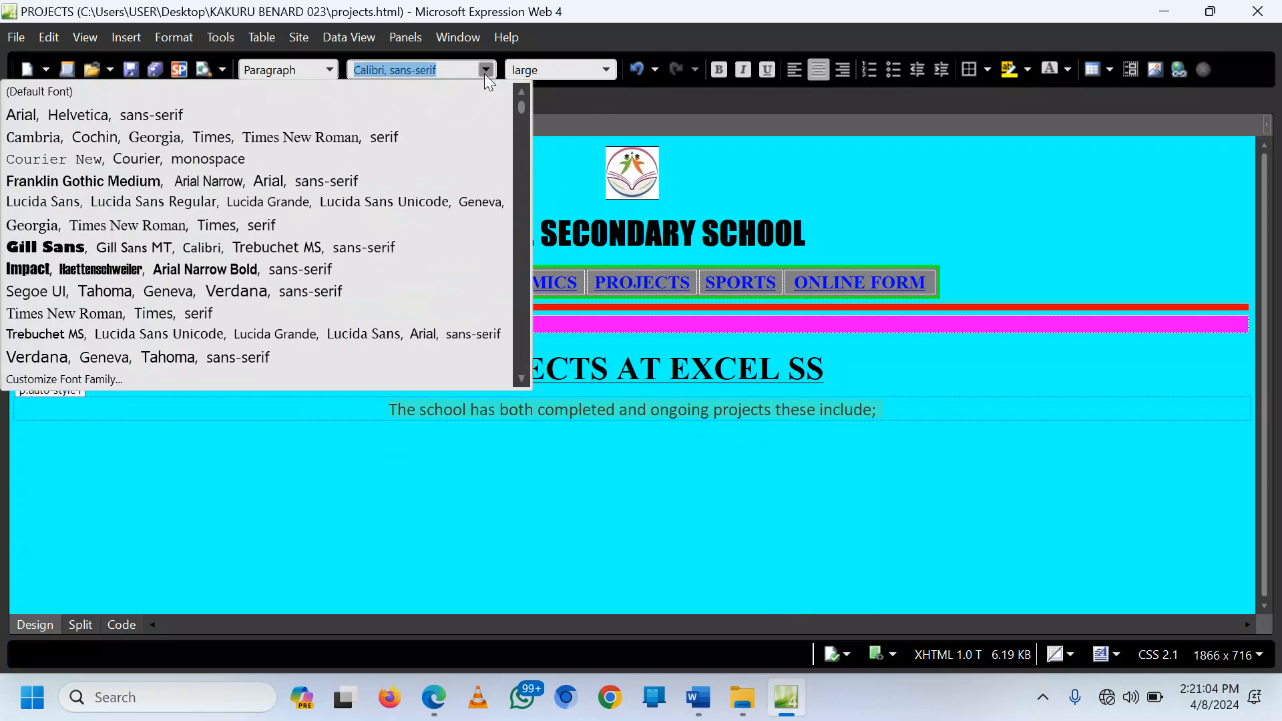
pyautogui.click(267, 292)
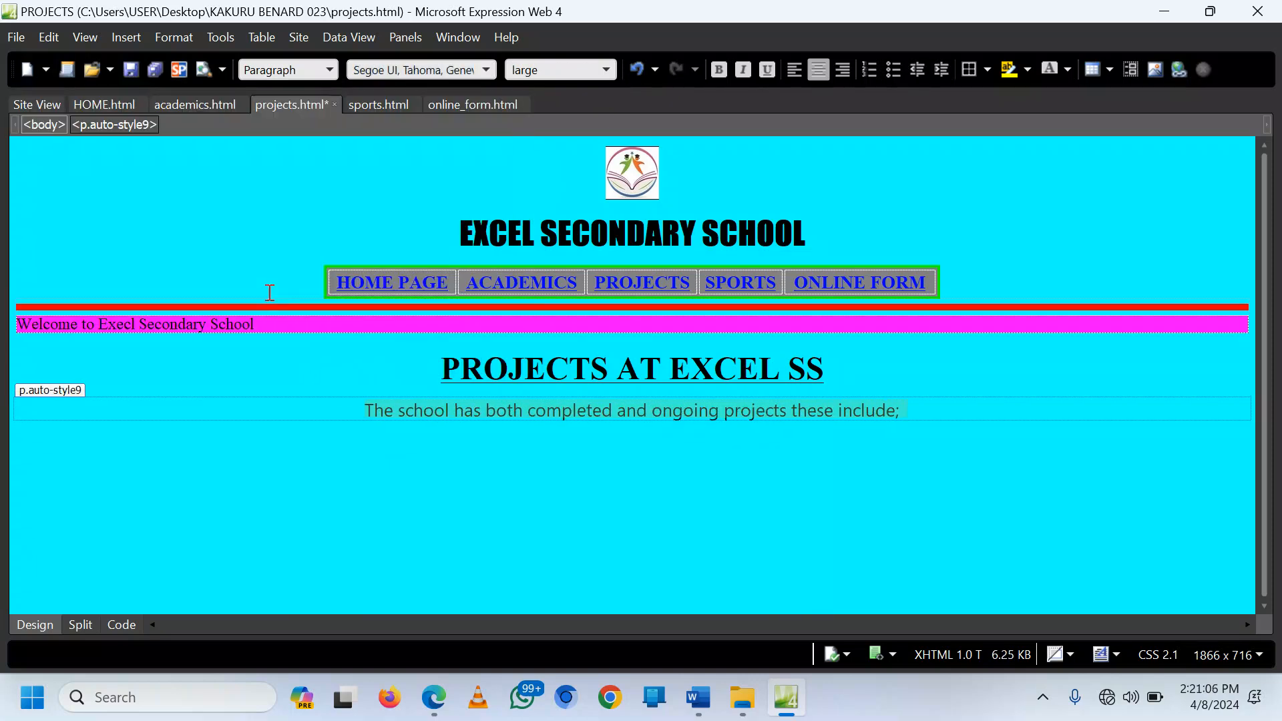
pyautogui.click(625, 451)
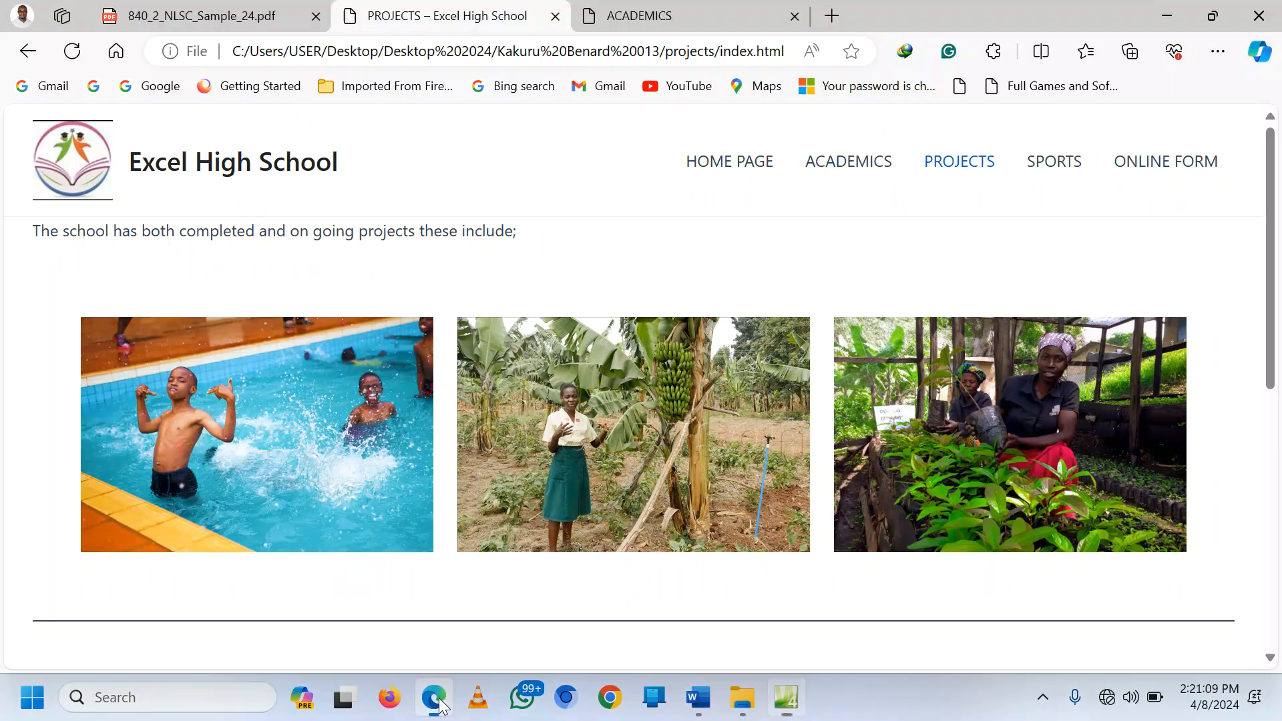
# Step: Compare the styled sentence with the reference projects page in the browser
pyautogui.click(434, 697)
pyautogui.scroll(-1, 671, 398)
pyautogui.scroll(-5, 672, 400)
pyautogui.scroll(6, 672, 402)
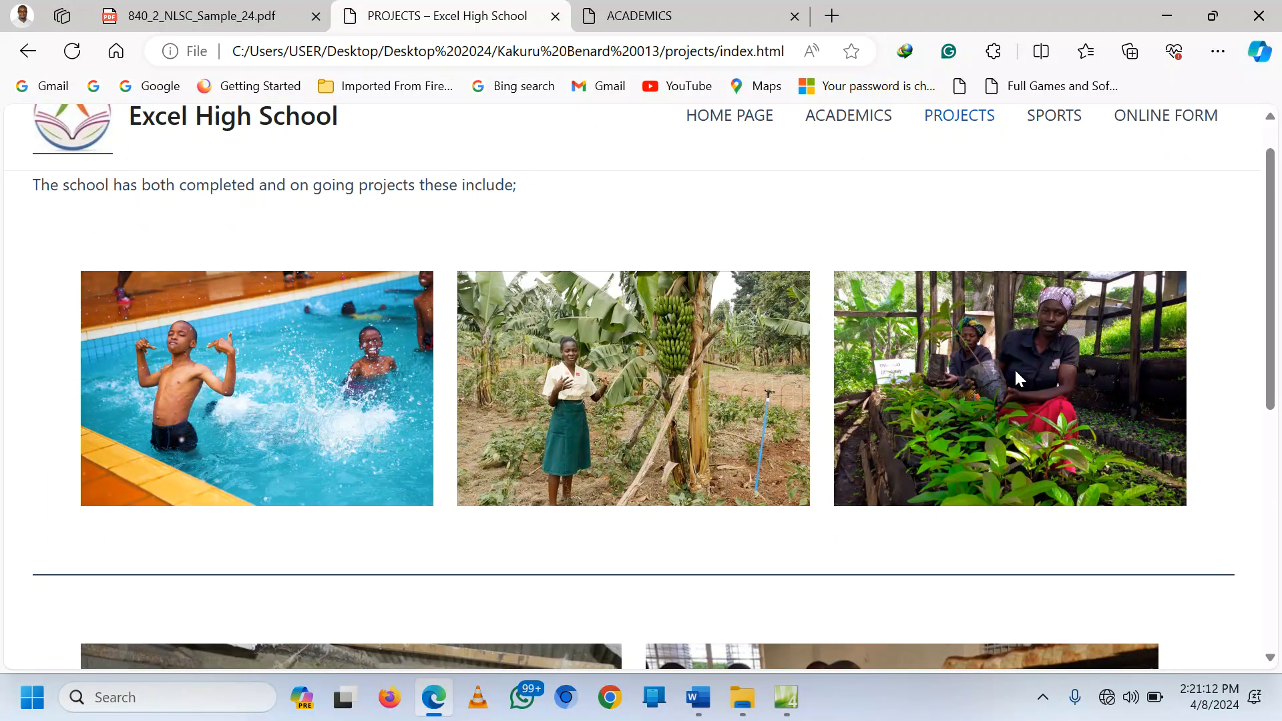
pyautogui.scroll(-5, 1014, 375)
pyautogui.click(787, 697)
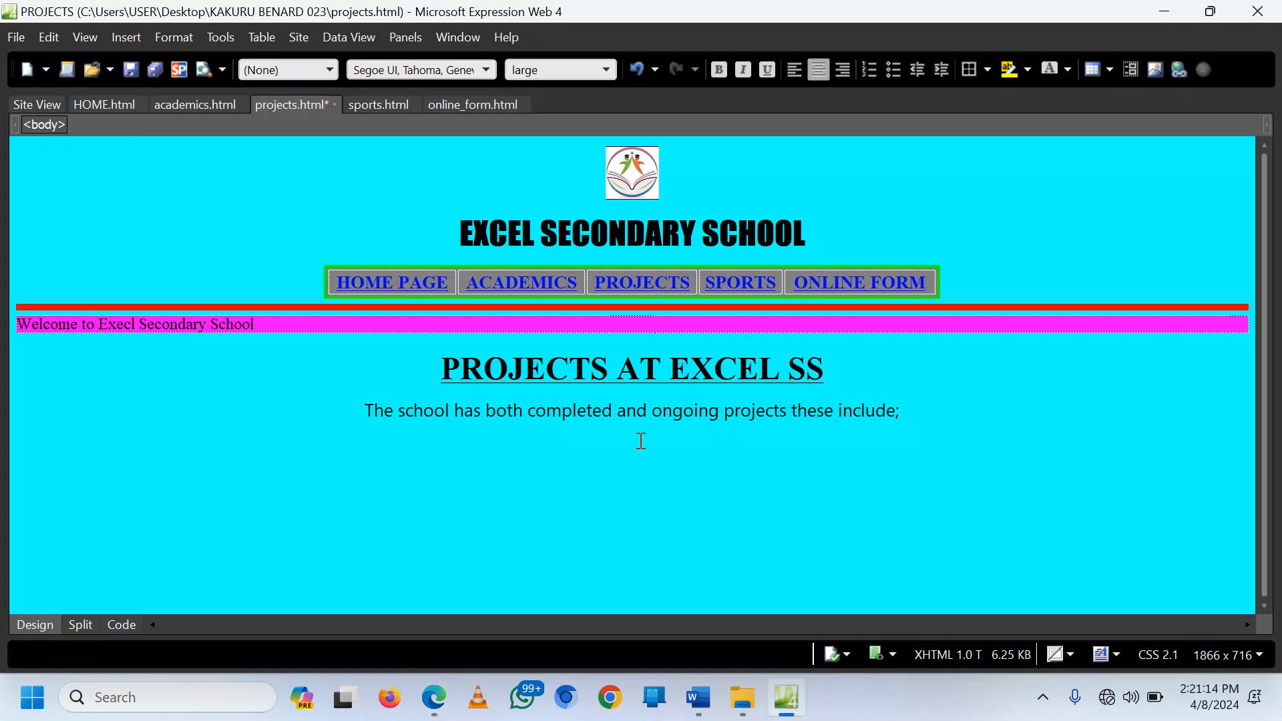
# Step: Insert a one-row, three-column table on a new line below the intro sentence
pyautogui.click(912, 412)
pyautogui.press('Return')
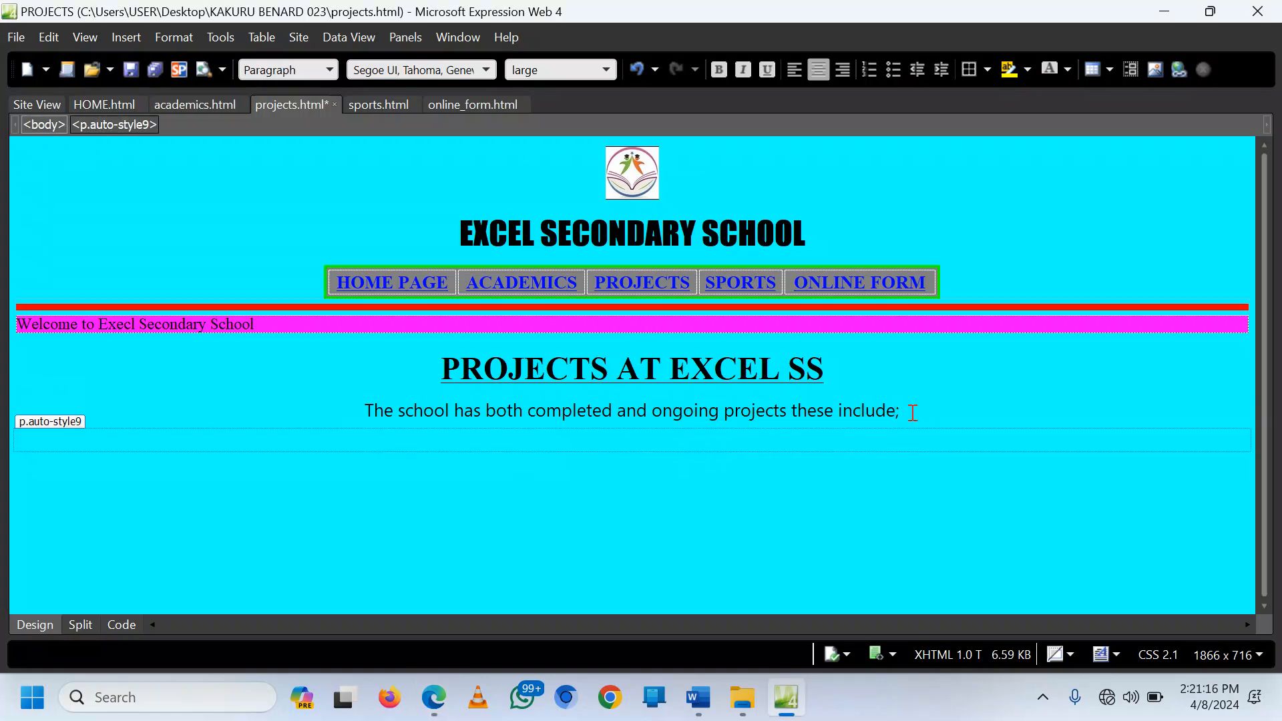
pyautogui.click(291, 36)
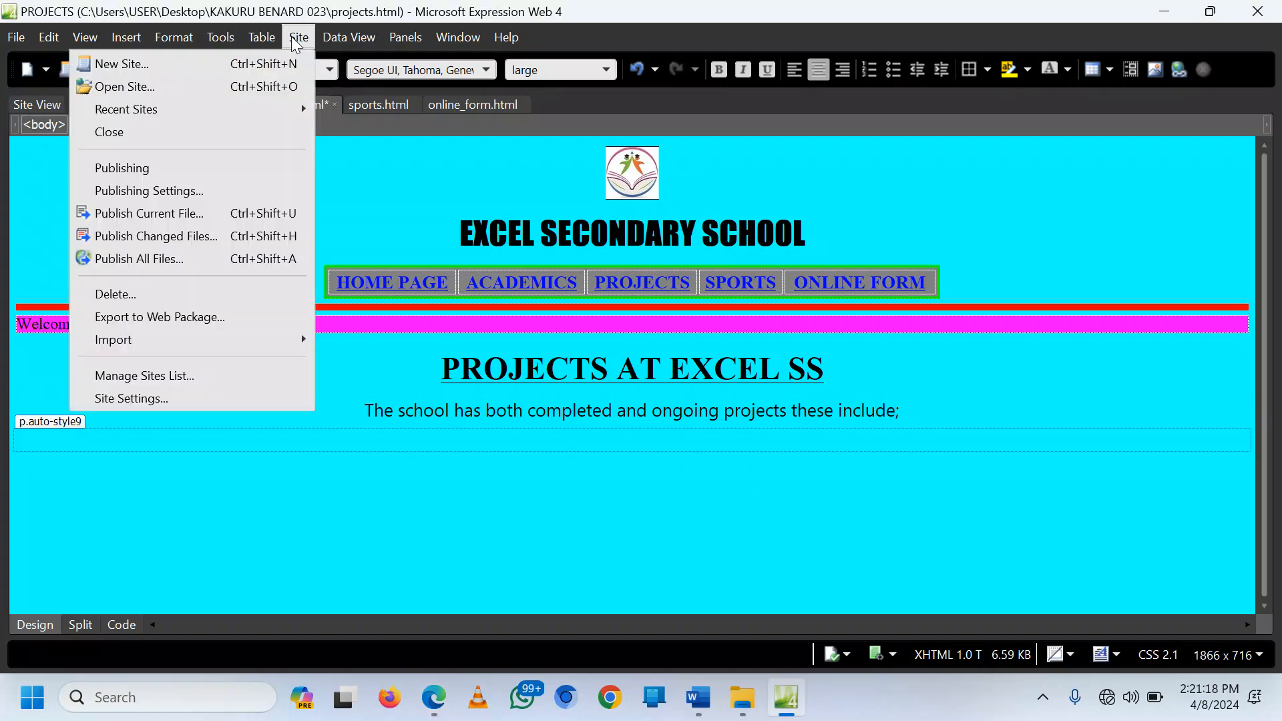
pyautogui.moveTo(268, 40)
pyautogui.click(239, 67)
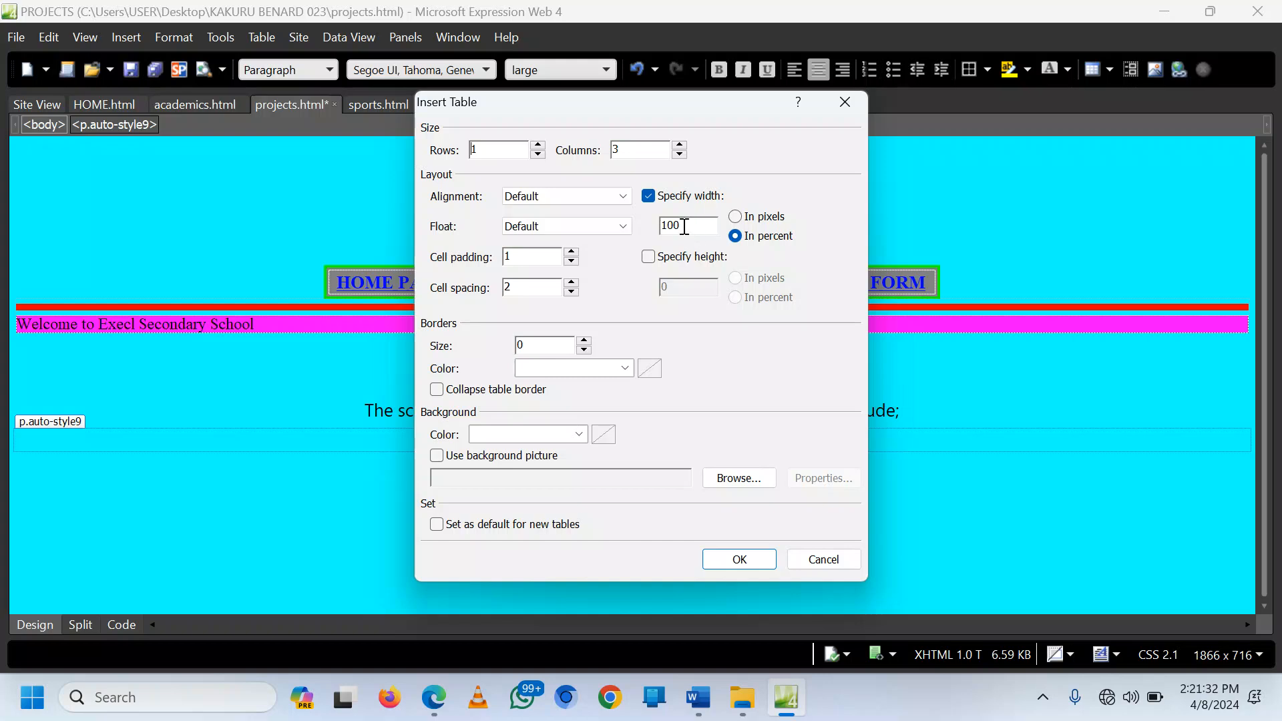
pyautogui.moveTo(685, 226); pyautogui.dragTo(657, 229)
pyautogui.click(738, 558)
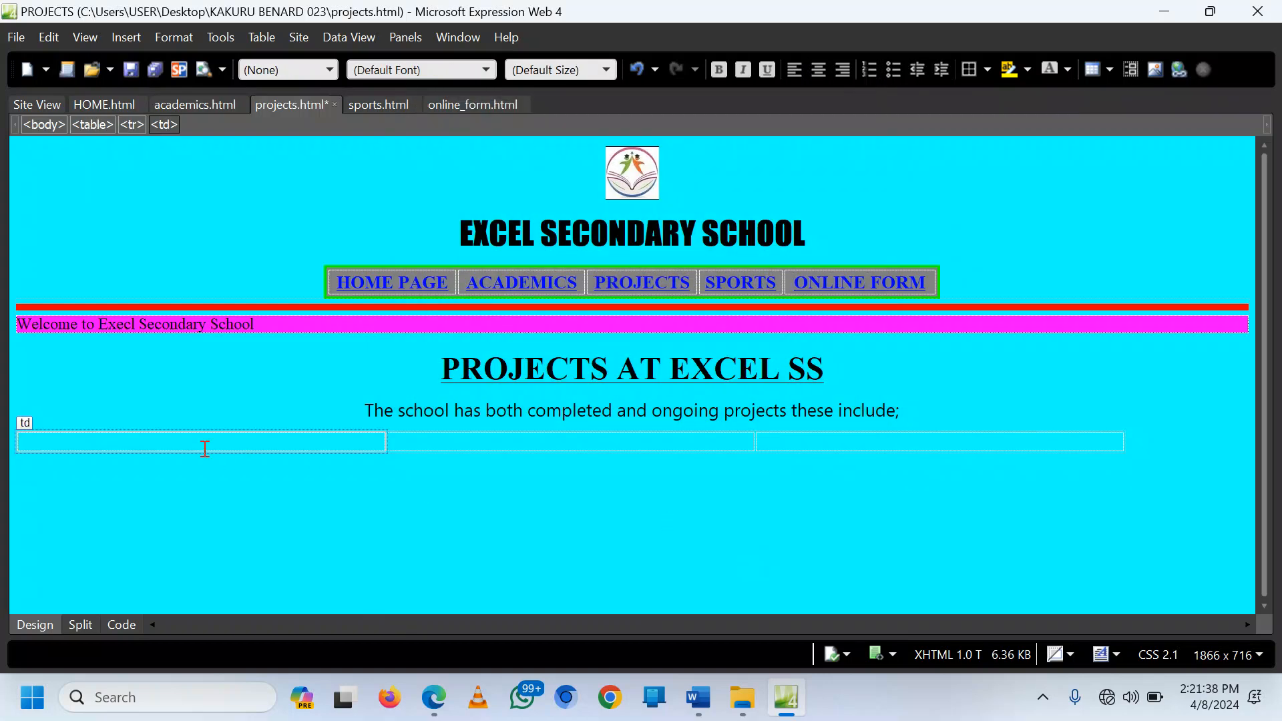
# Step: Insert swimming pool.jpg into the table's first cell without alternate text
pyautogui.click(128, 47)
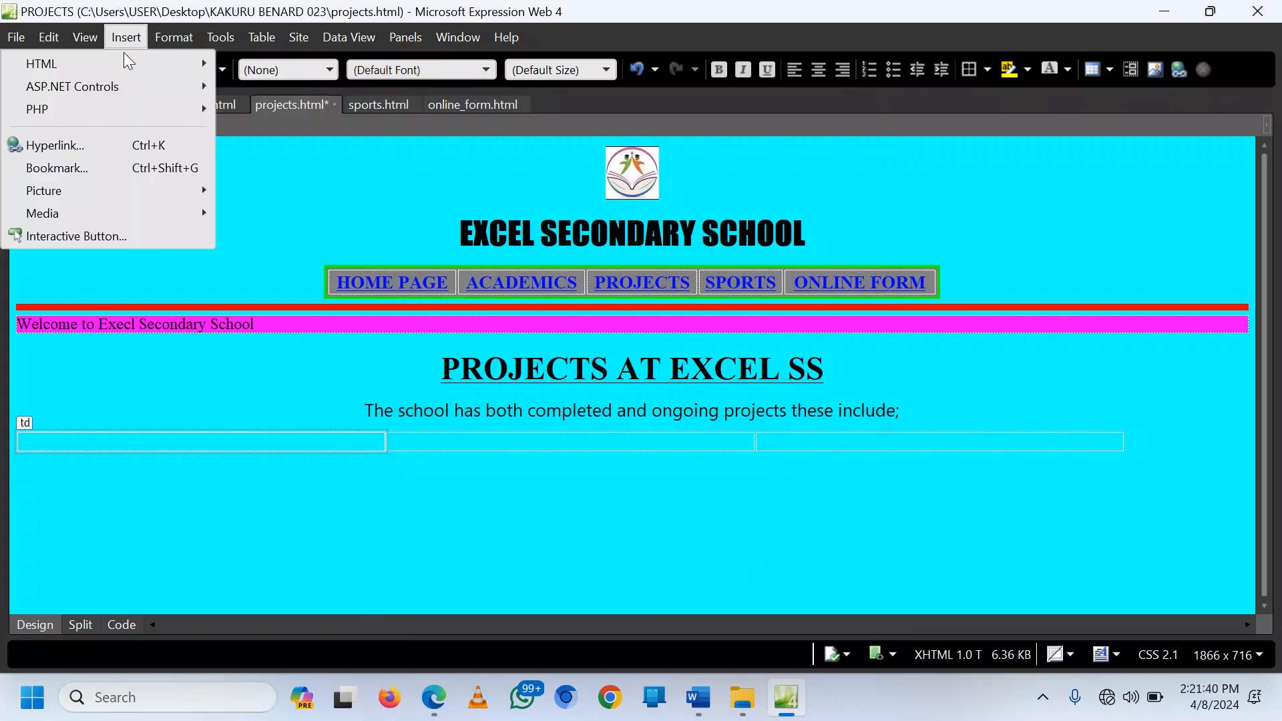
pyautogui.moveTo(58, 191)
pyautogui.press('Escape')
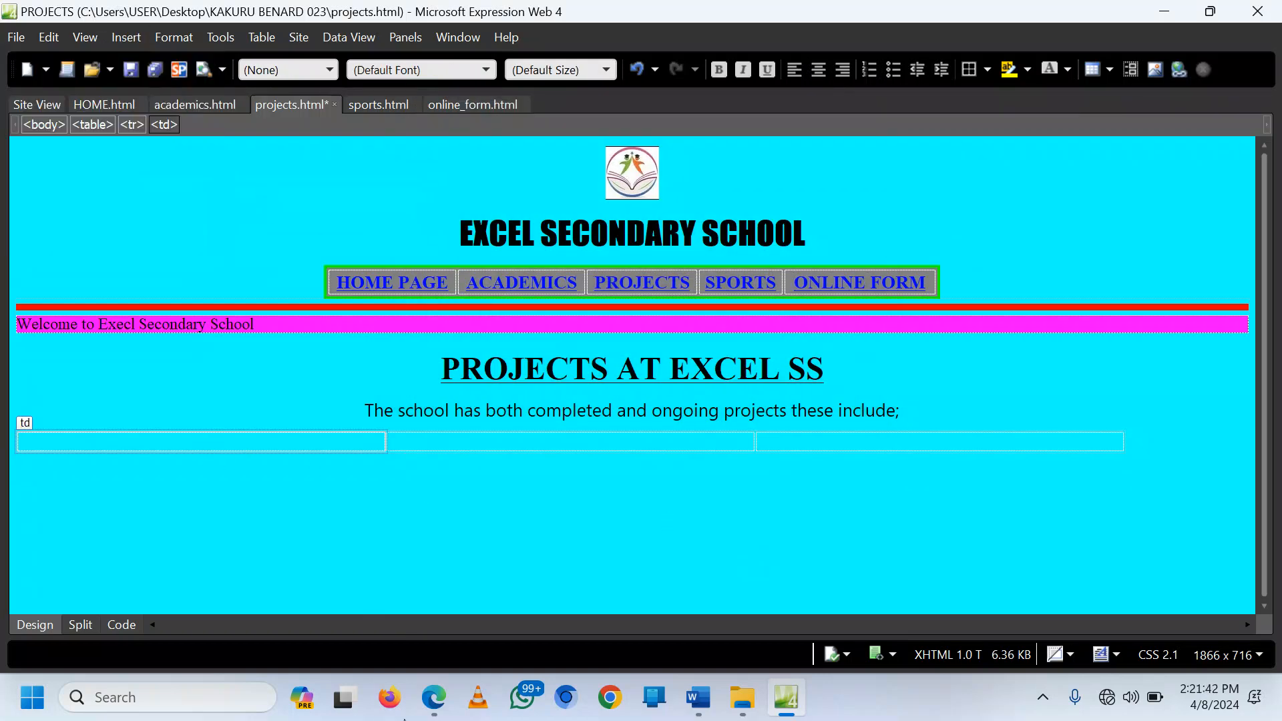
pyautogui.click(434, 697)
pyautogui.scroll(5, 473, 454)
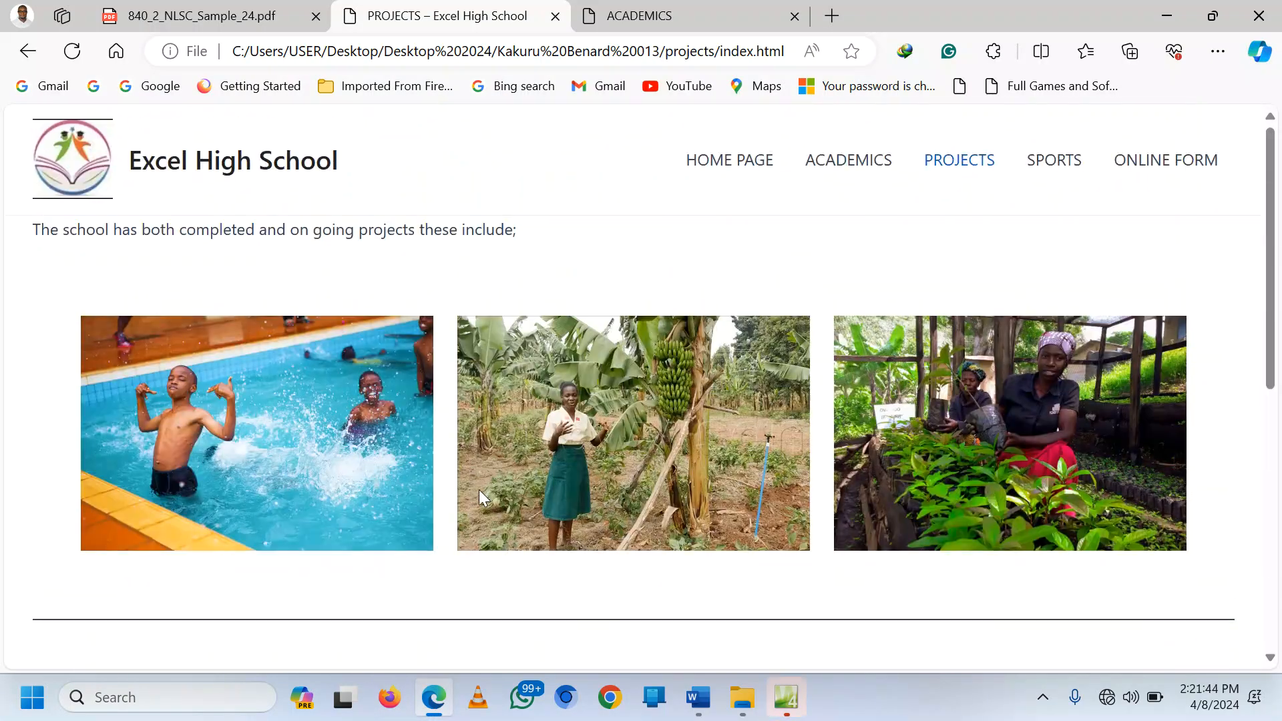
pyautogui.click(787, 697)
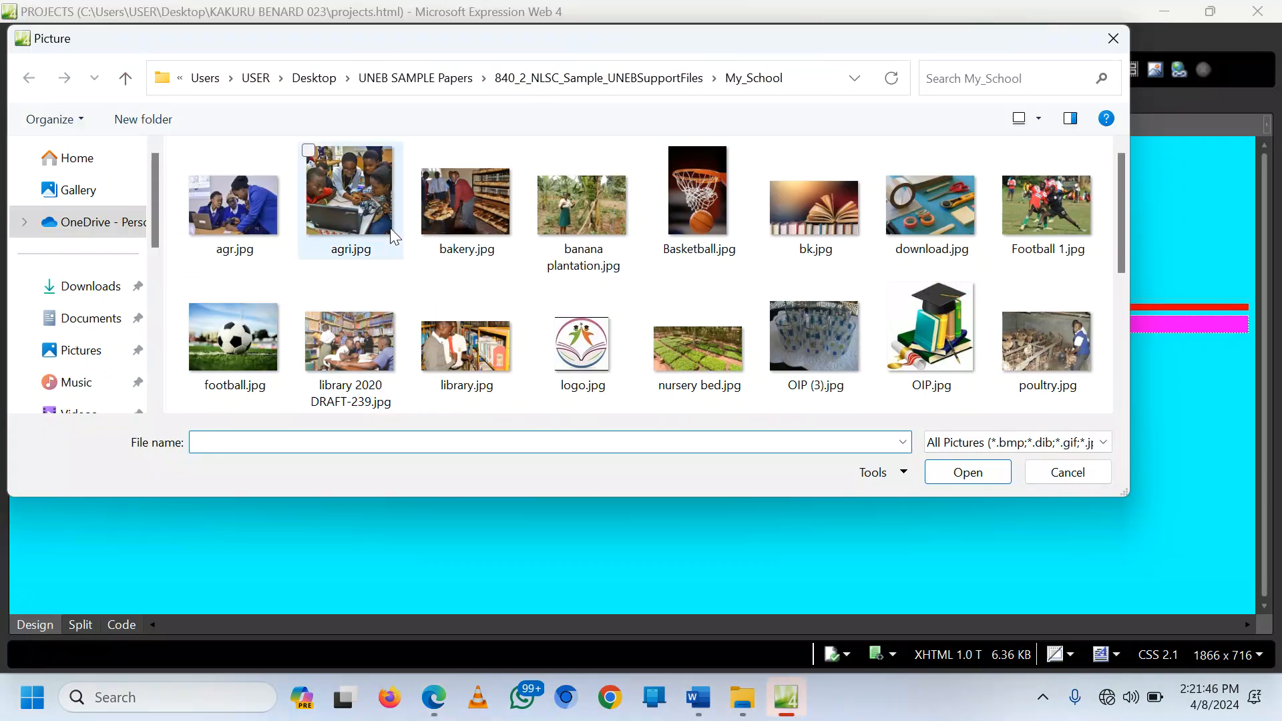
pyautogui.scroll(-3, 687, 297)
pyautogui.doubleClick(836, 219)
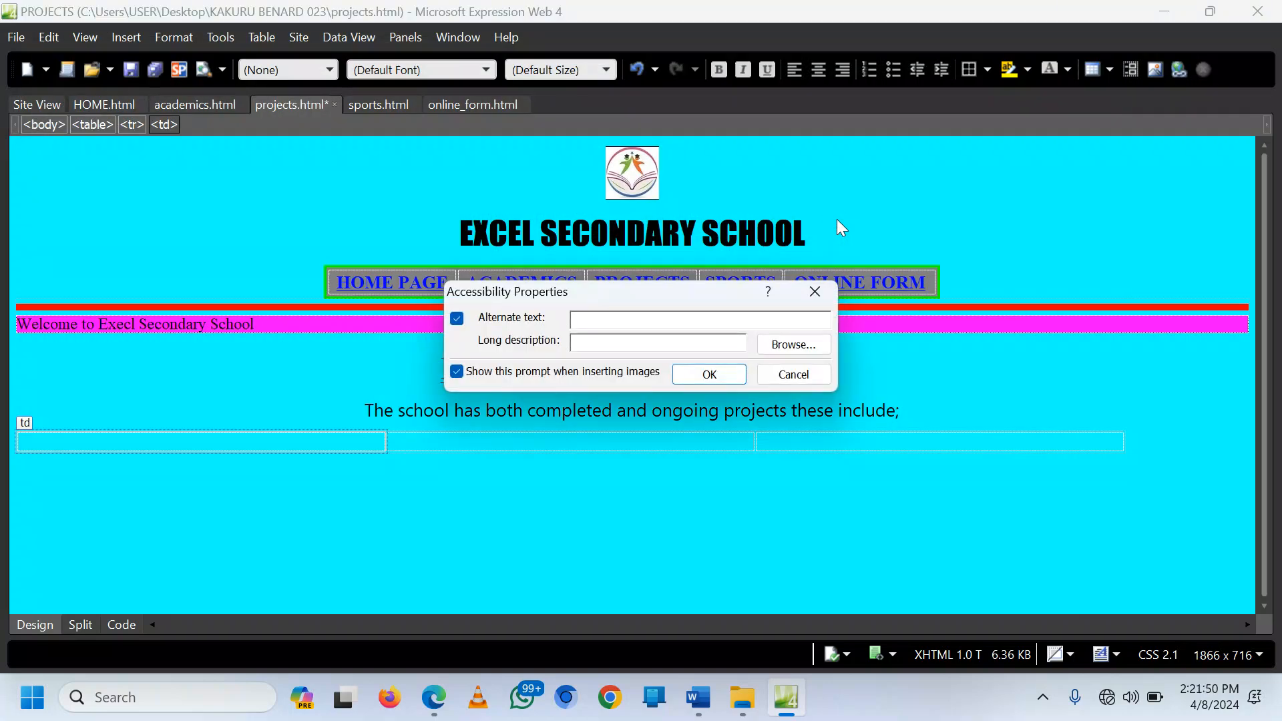
pyautogui.click(715, 372)
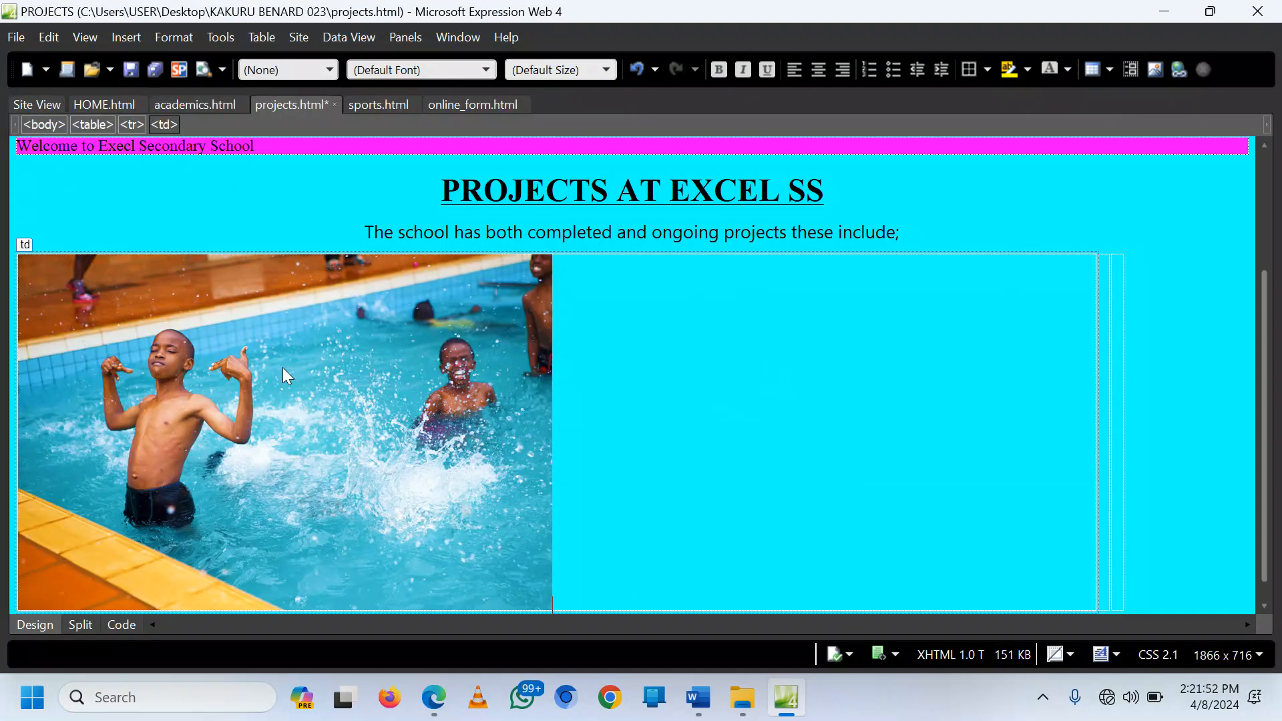
# Step: Resize the pool photo from 800 × 533 to 400 by 250 pixels, aspect ratio unlocked
pyautogui.rightClick(183, 382)
pyautogui.click(97, 275)
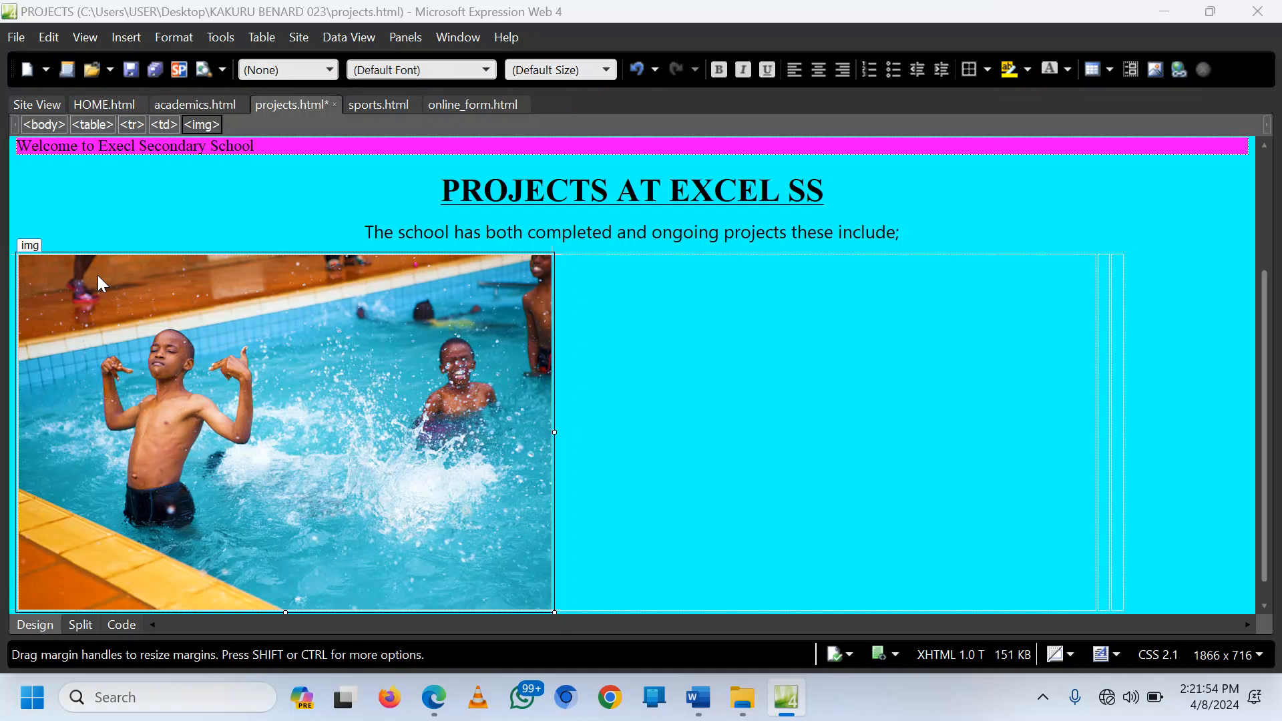
pyautogui.click(499, 194)
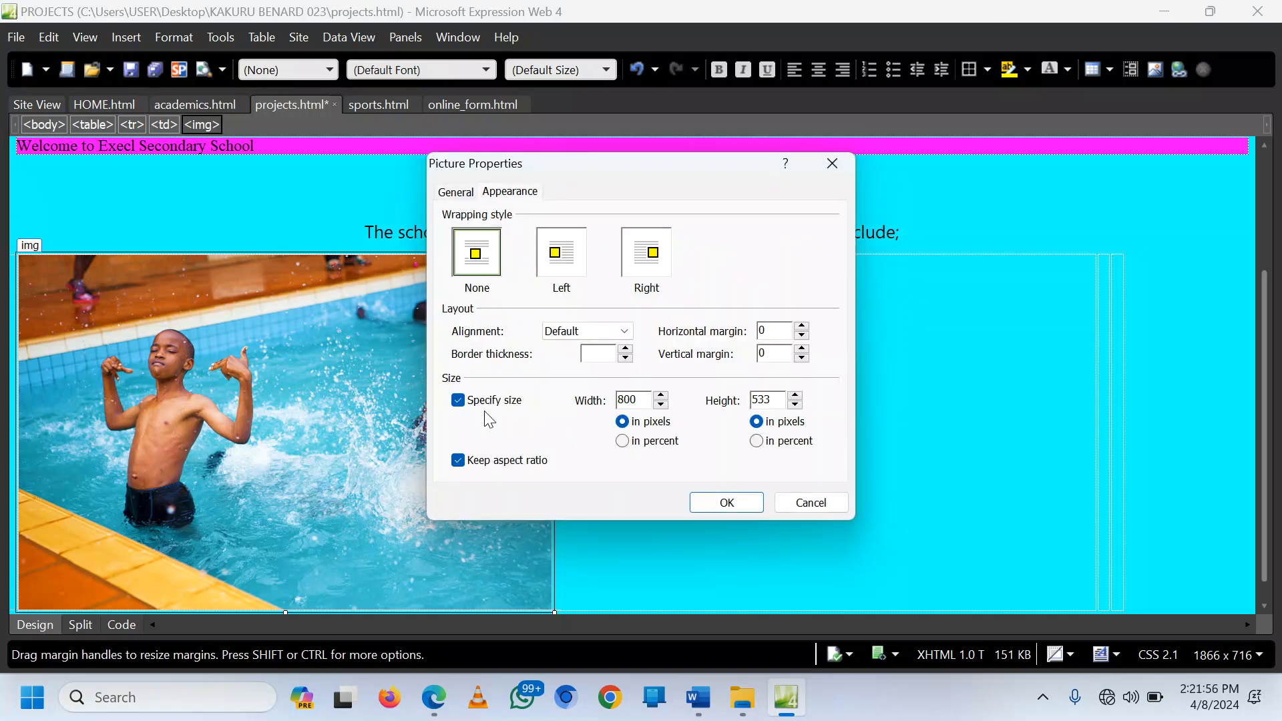
pyautogui.click(458, 461)
pyautogui.moveTo(638, 400); pyautogui.dragTo(608, 399)
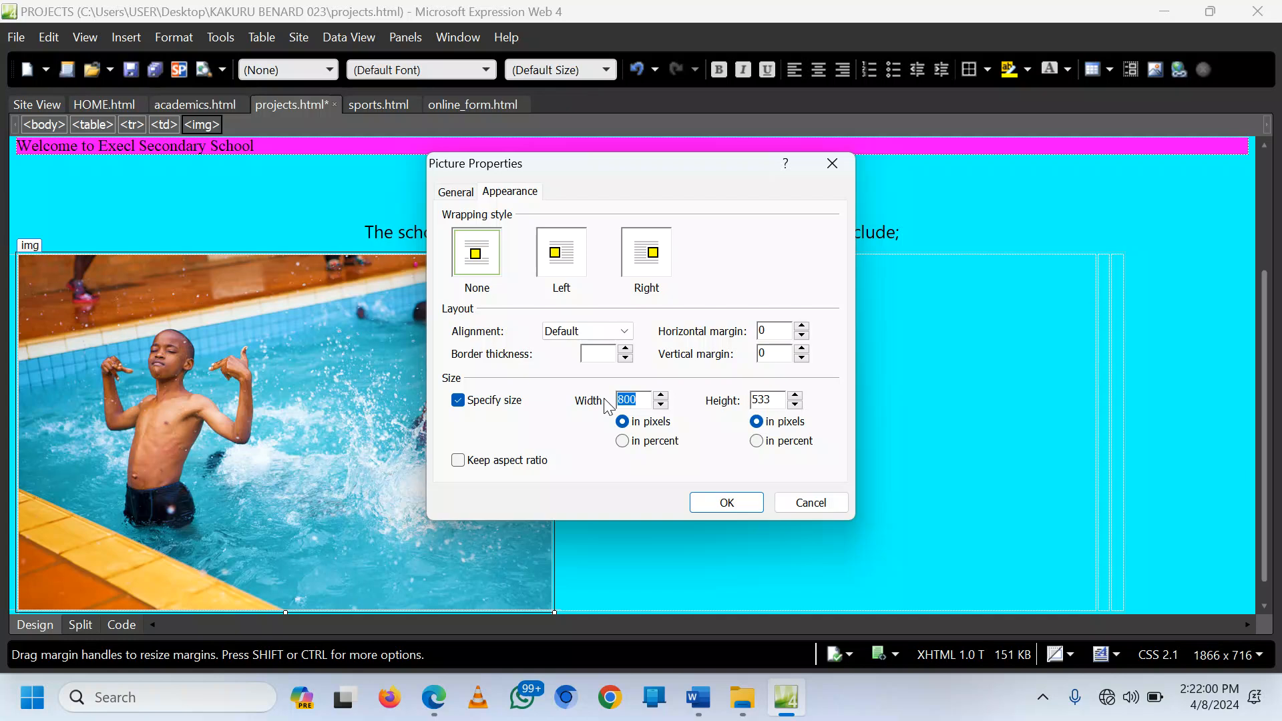
pyautogui.write('4')
pyautogui.doubleClick(763, 401)
pyautogui.write('250')
pyautogui.click(726, 503)
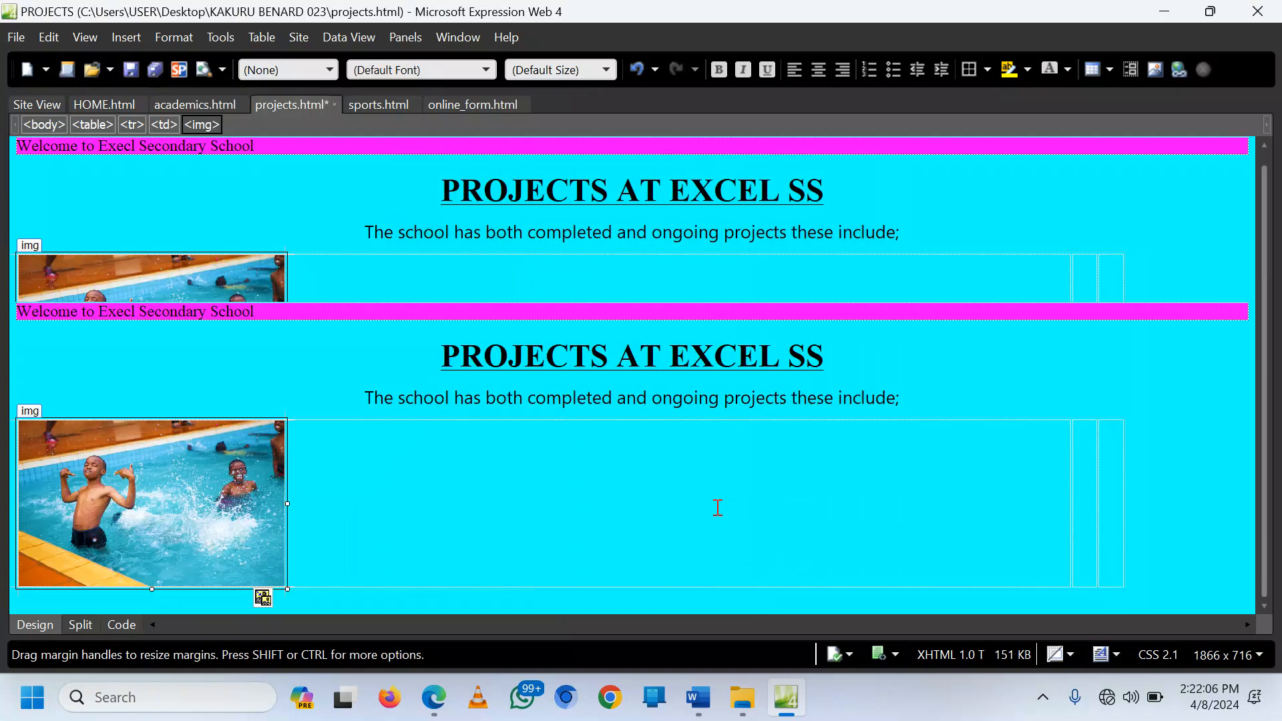
# Step: Insert banana plantation.jpg into the table's middle cell without alternate text
pyautogui.click(1080, 489)
pyautogui.rightClick(1081, 488)
pyautogui.click(900, 362)
pyautogui.click(126, 39)
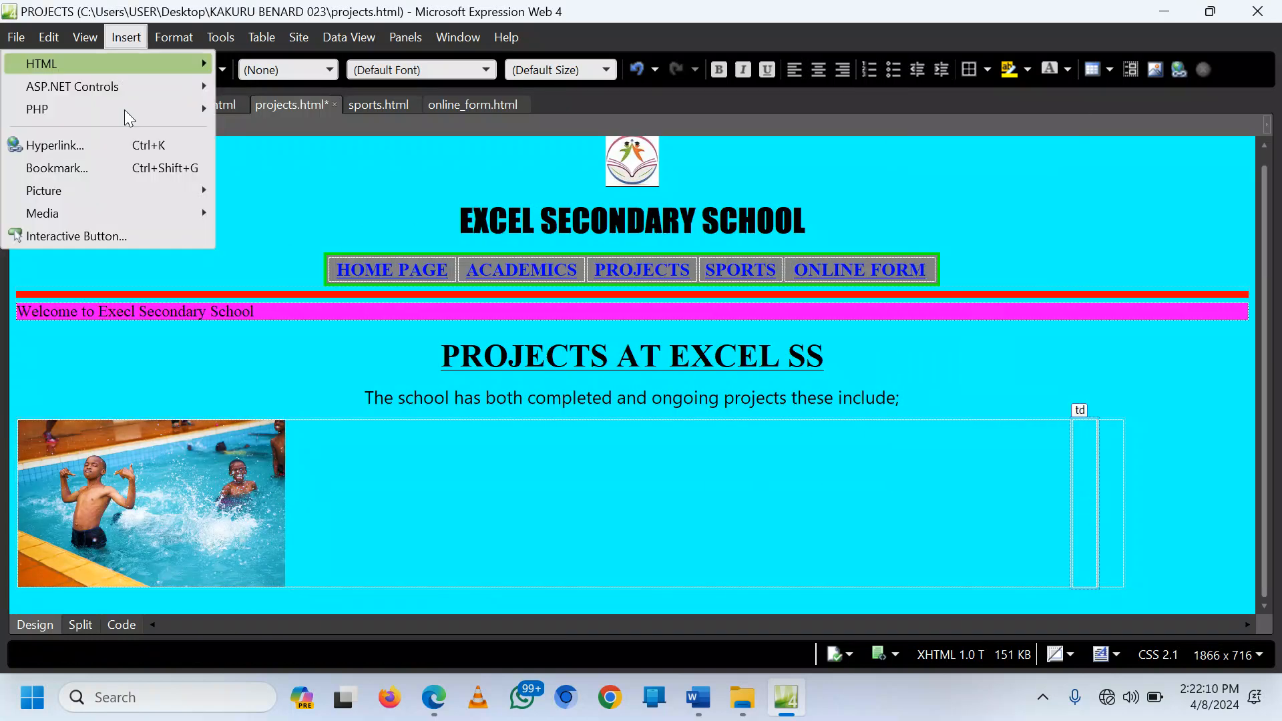
pyautogui.moveTo(185, 191)
pyautogui.click(260, 191)
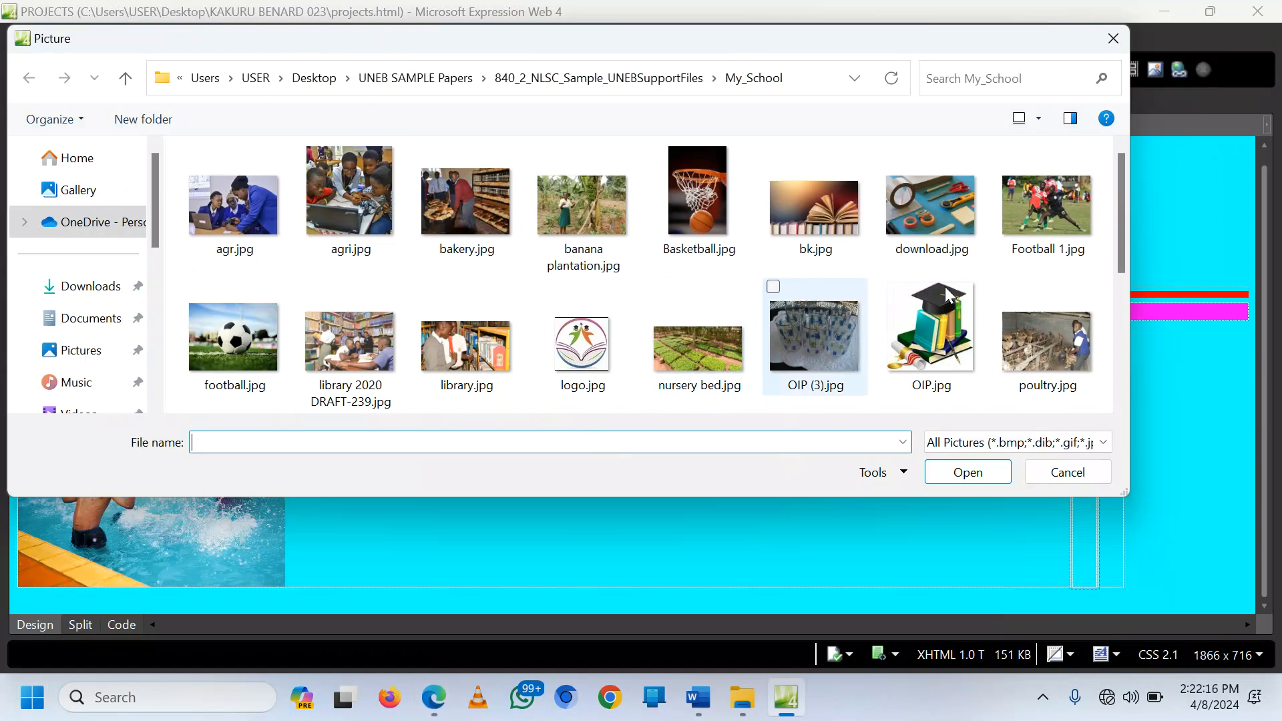
pyautogui.scroll(-2, 468, 301)
pyautogui.scroll(2, 467, 300)
pyautogui.click(592, 220)
pyautogui.doubleClick(589, 214)
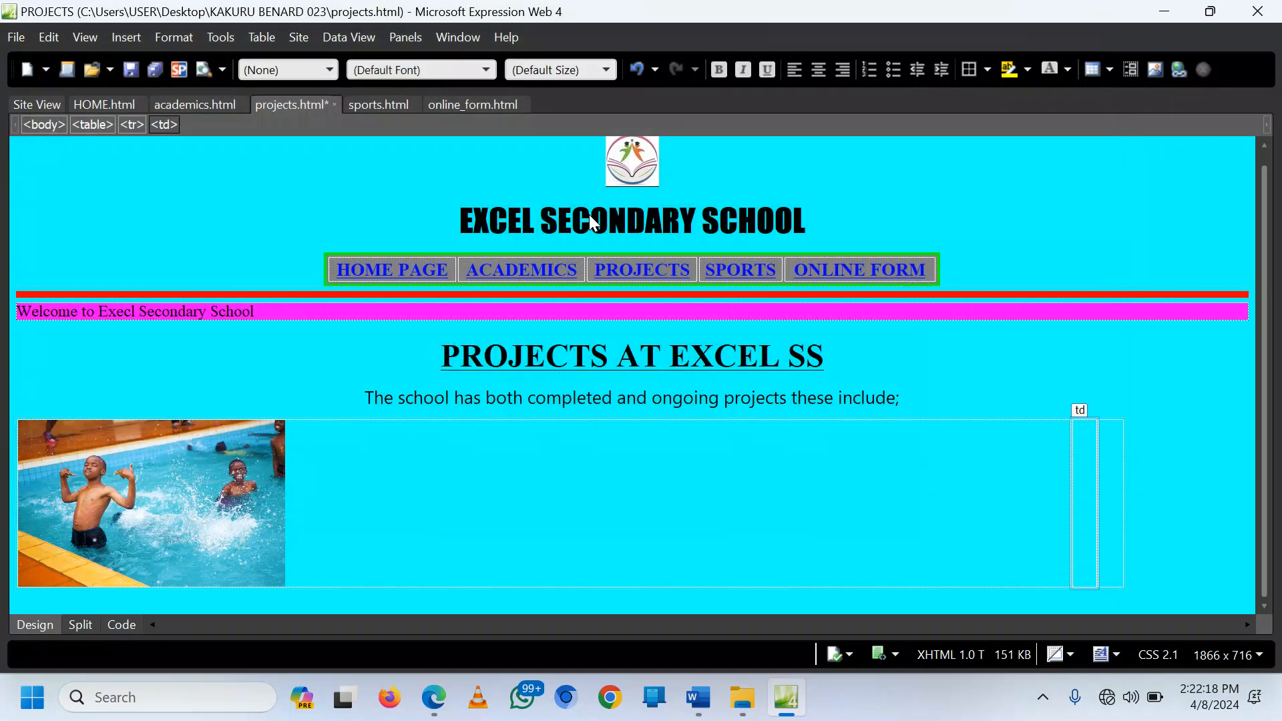
pyautogui.click(717, 376)
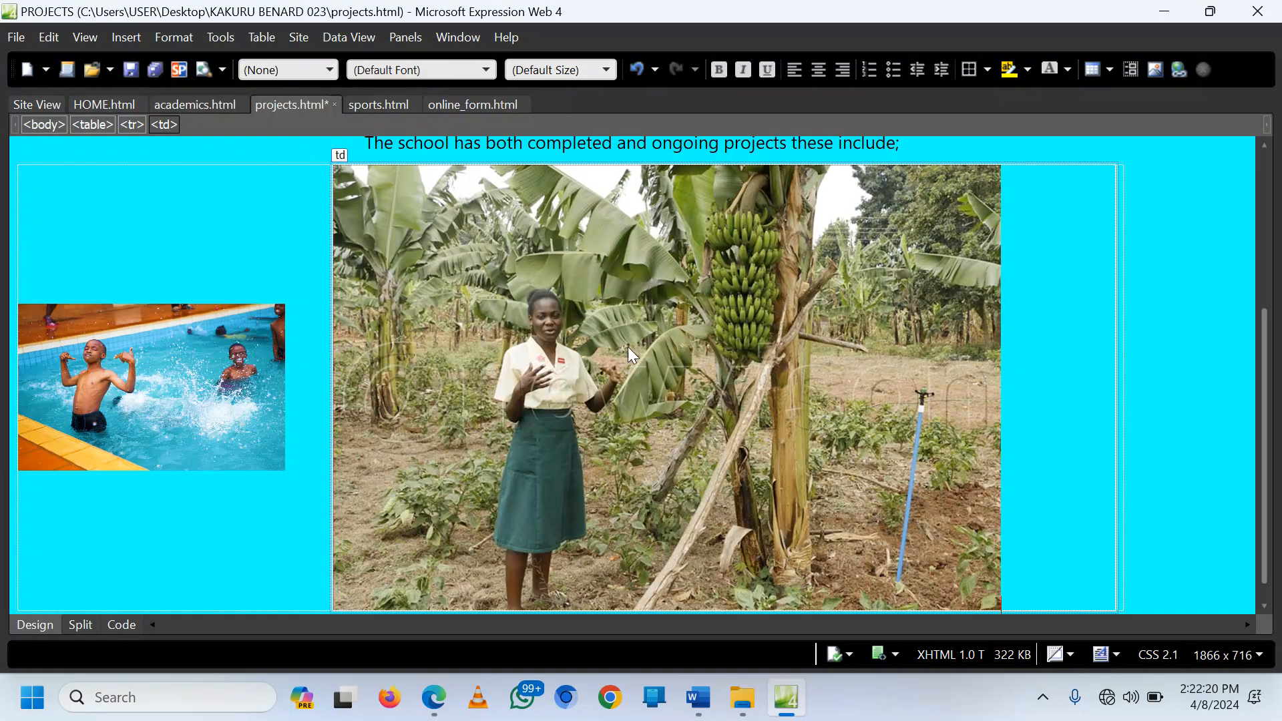
# Step: Resize the banana photo from 1000 × 667 to 400 by 250 pixels, aspect ratio unlocked
pyautogui.rightClick(623, 341)
pyautogui.scroll(-1, 534, 301)
pyautogui.click(525, 261)
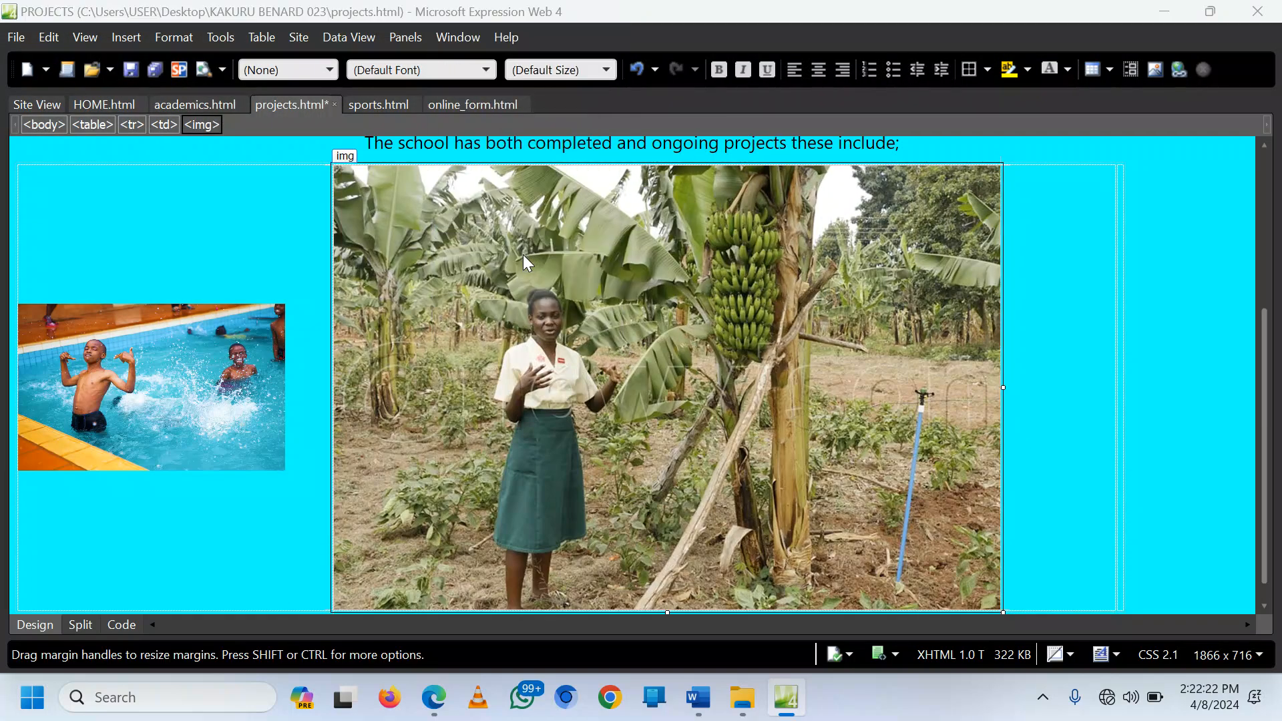
pyautogui.click(513, 195)
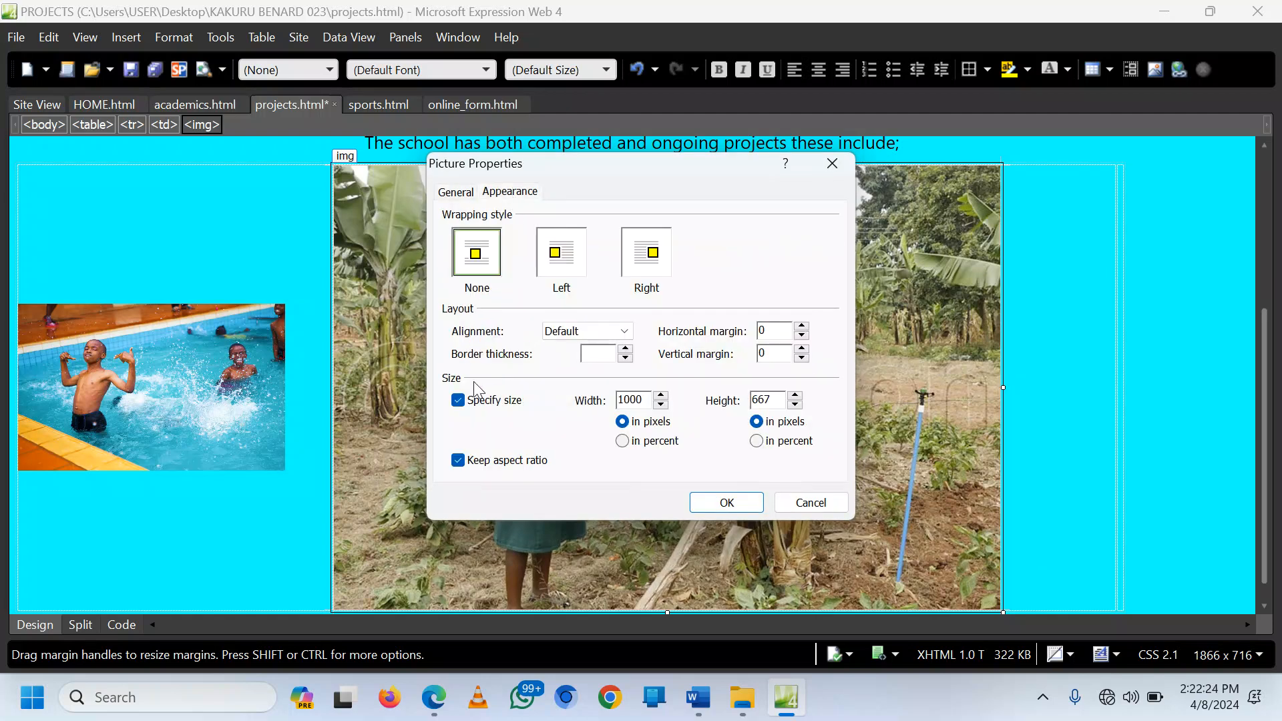
pyautogui.click(501, 461)
pyautogui.moveTo(644, 400); pyautogui.dragTo(588, 396)
pyautogui.write('400')
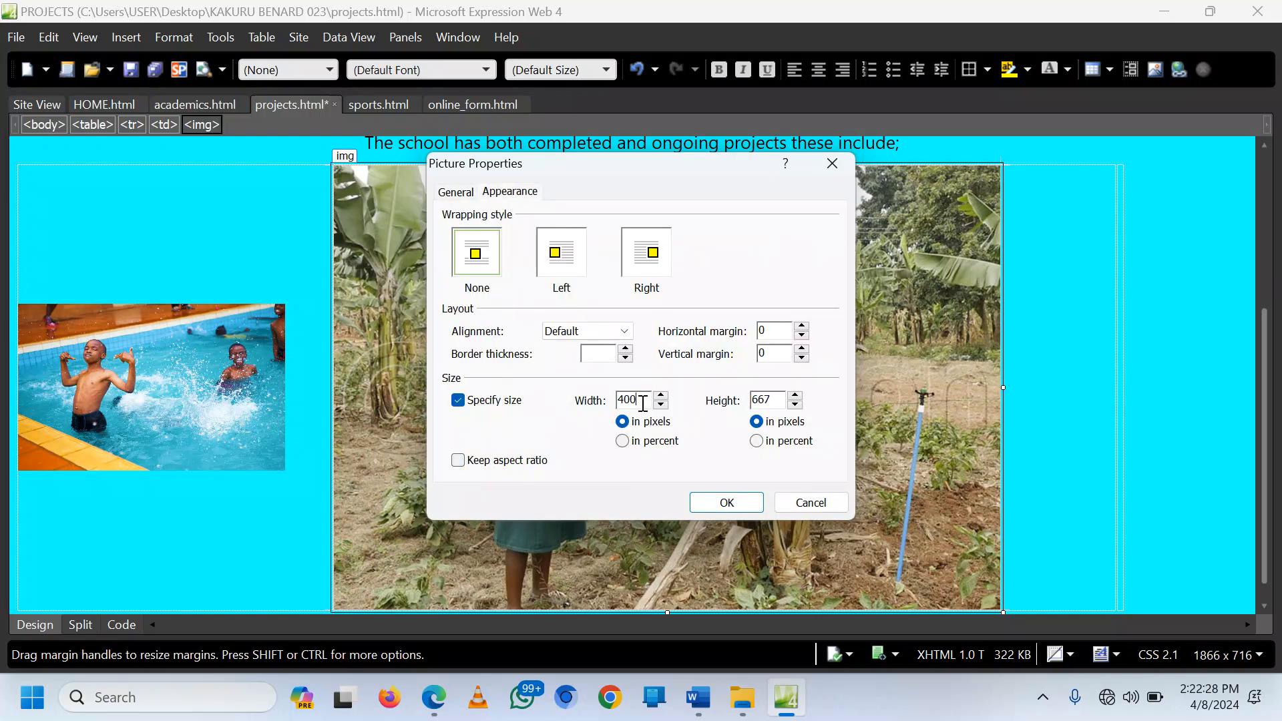
pyautogui.moveTo(775, 400); pyautogui.dragTo(746, 407)
pyautogui.write('250')
pyautogui.click(726, 502)
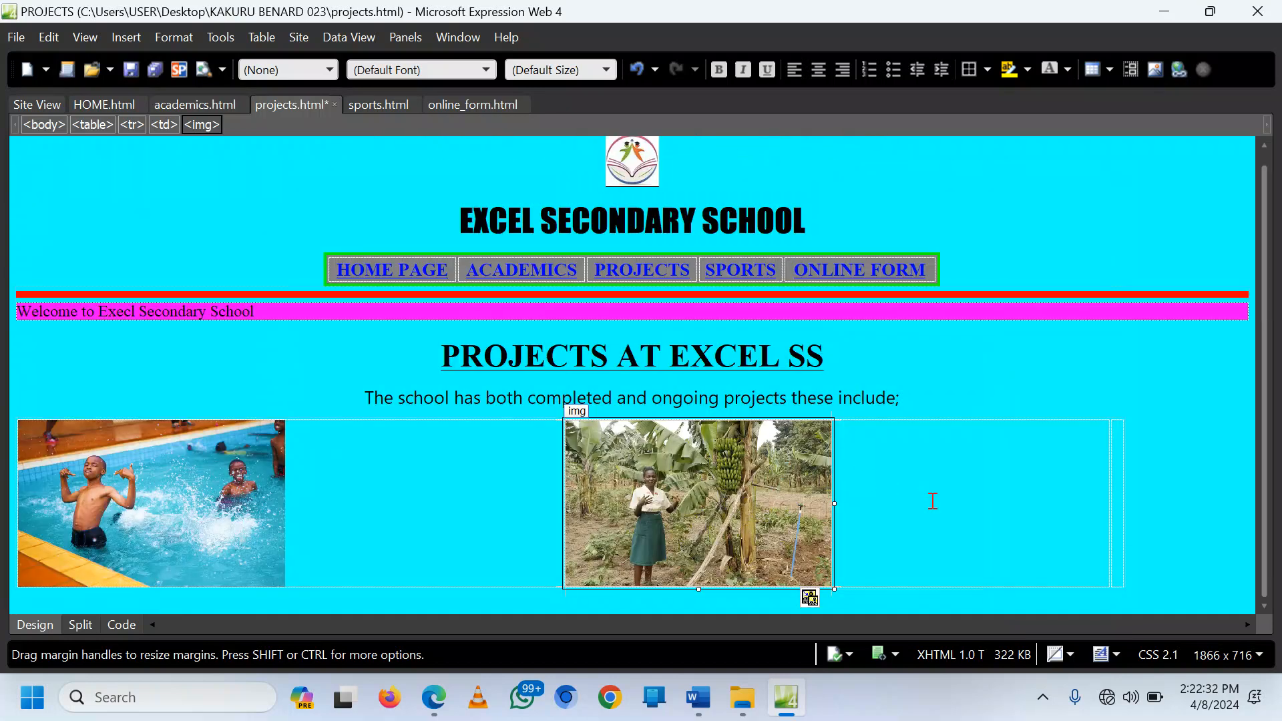
pyautogui.click(1118, 502)
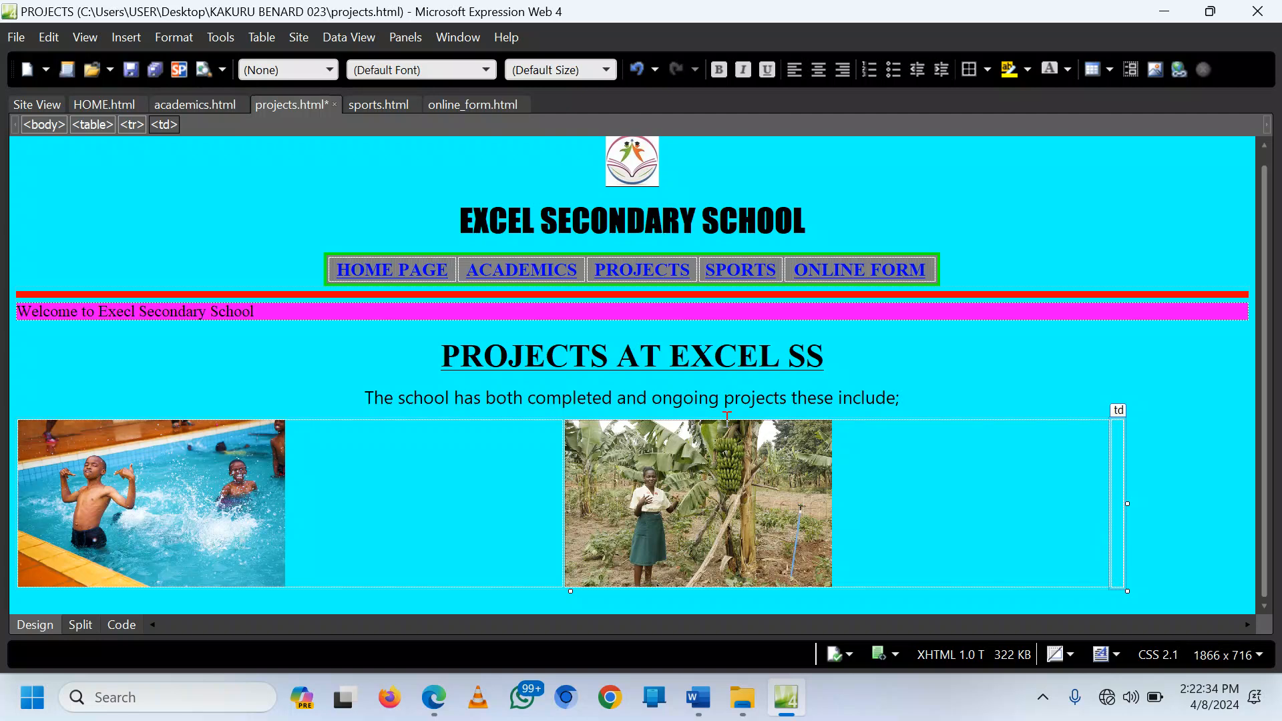
# Step: Insert tree planting.jpg into the table's right cell without alternate text
pyautogui.click(120, 38)
pyautogui.moveTo(113, 194)
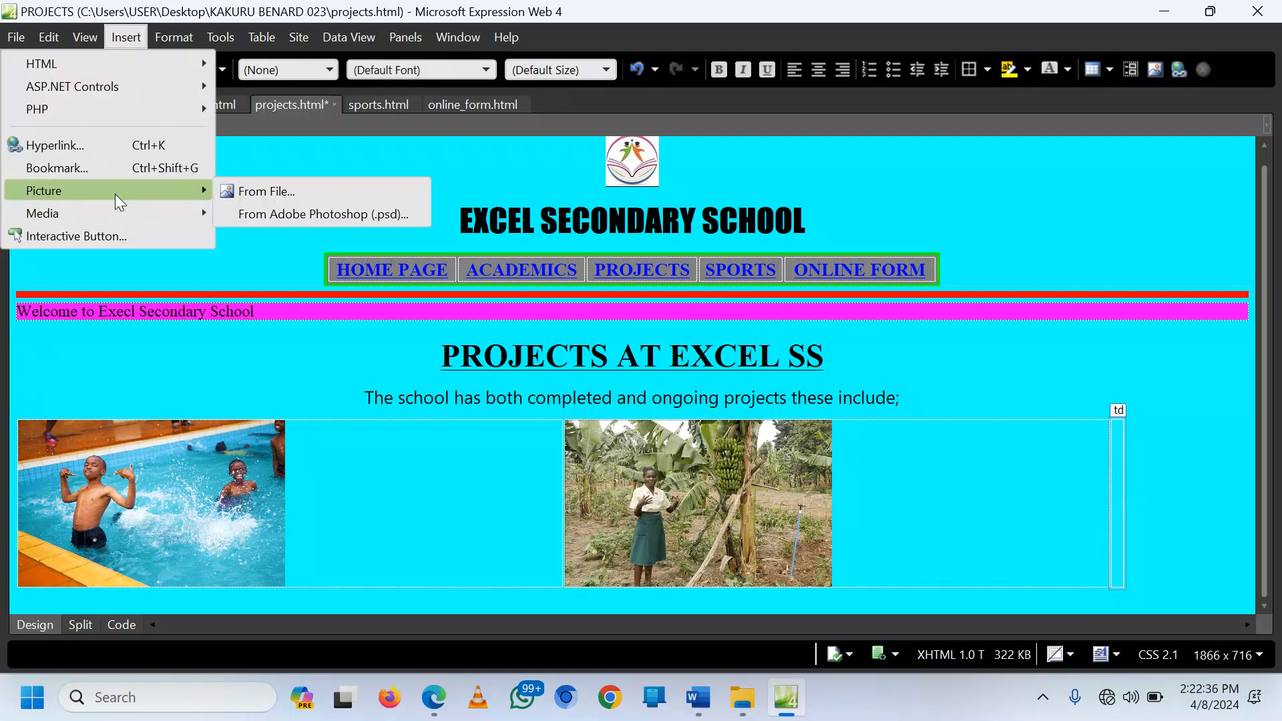
pyautogui.click(267, 194)
pyautogui.click(433, 709)
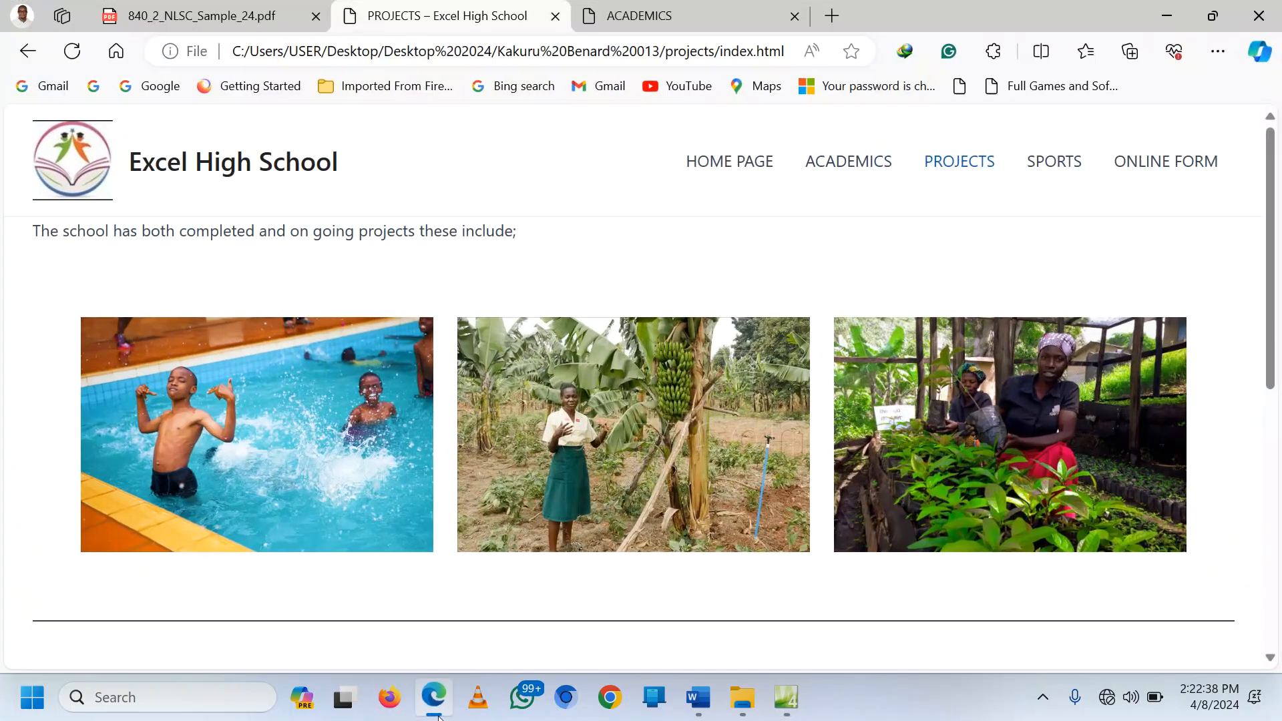
pyautogui.click(433, 717)
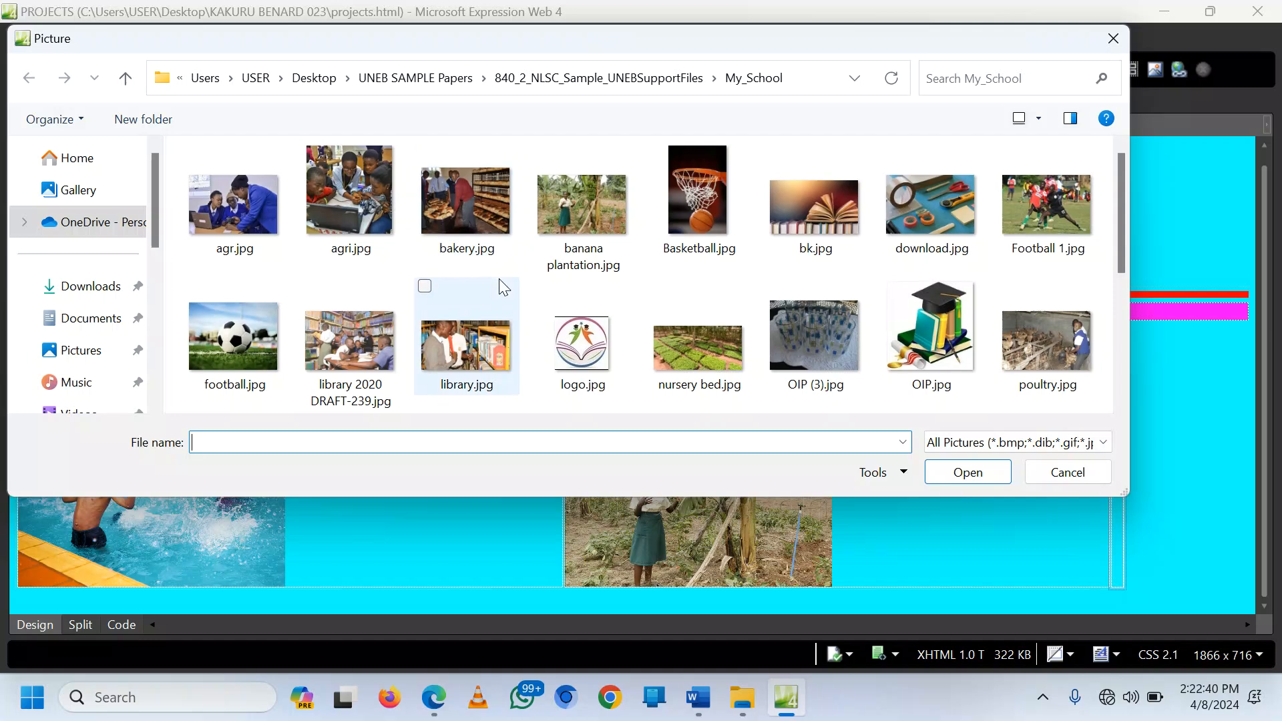
pyautogui.scroll(-3, 498, 280)
pyautogui.doubleClick(922, 225)
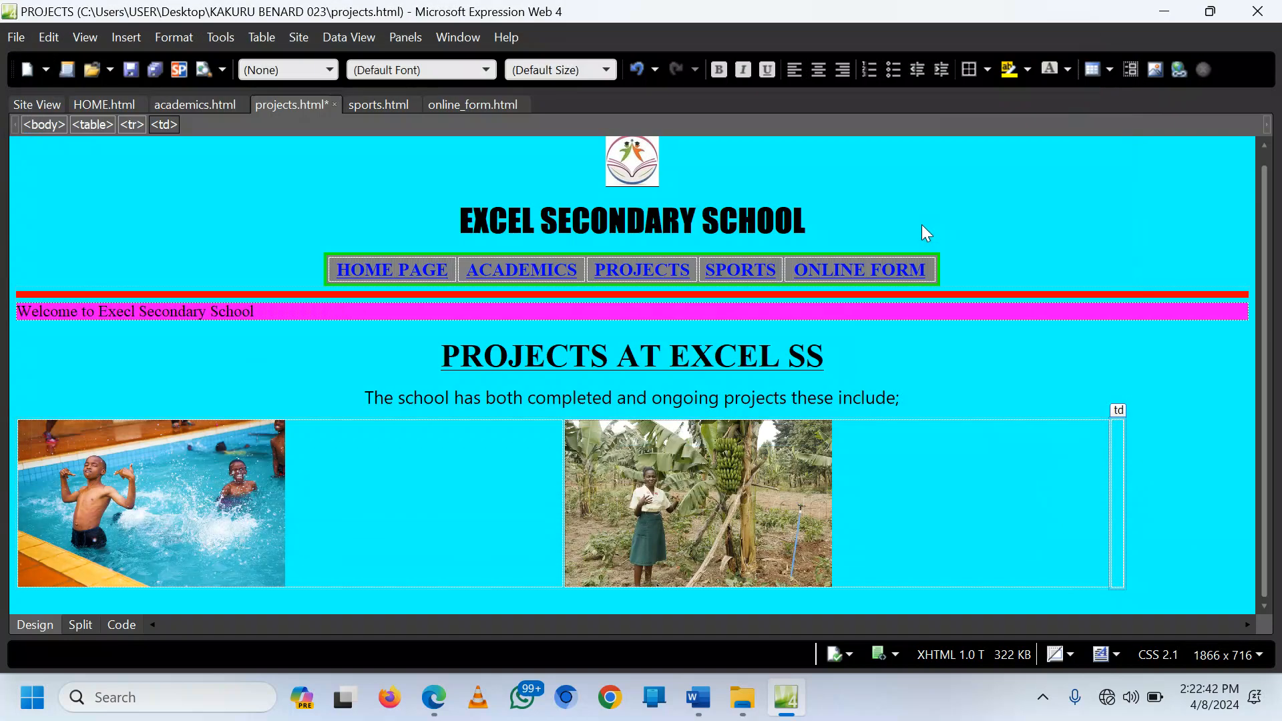
pyautogui.click(709, 375)
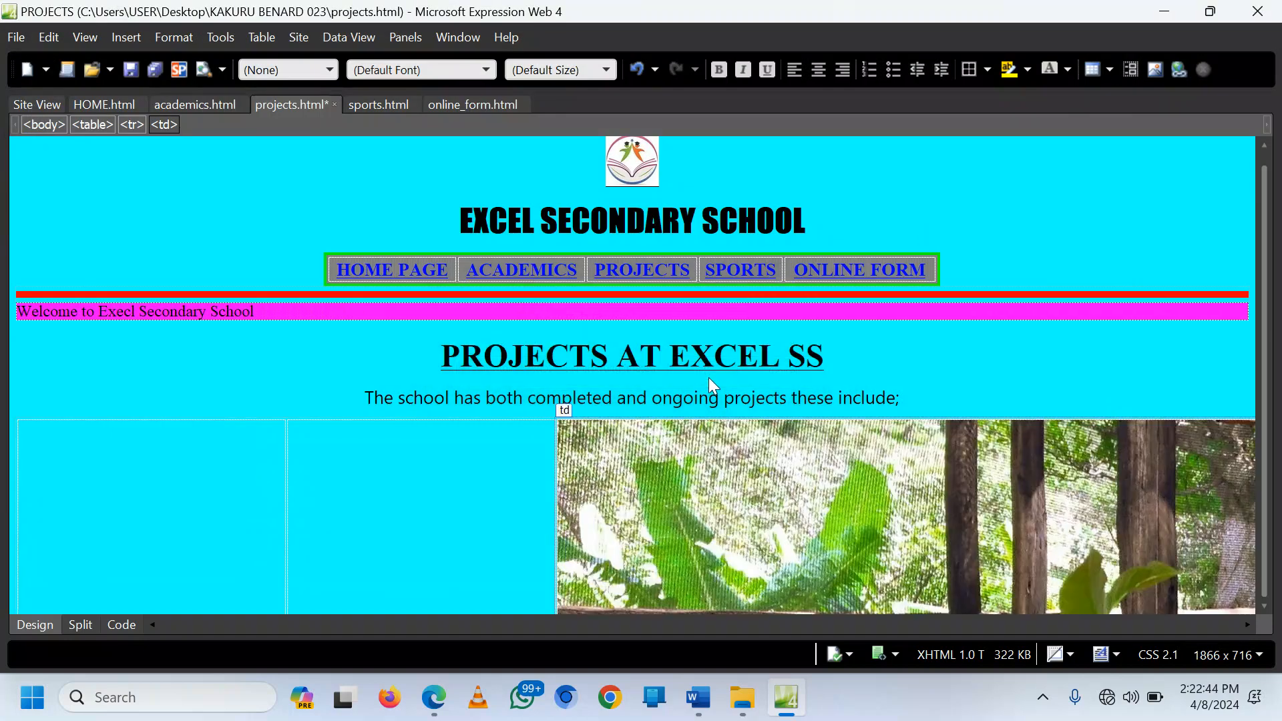
# Step: Resize the tree photo from 2500 × 1666 to 400 by 250 pixels, aspect ratio unlocked
pyautogui.rightClick(786, 344)
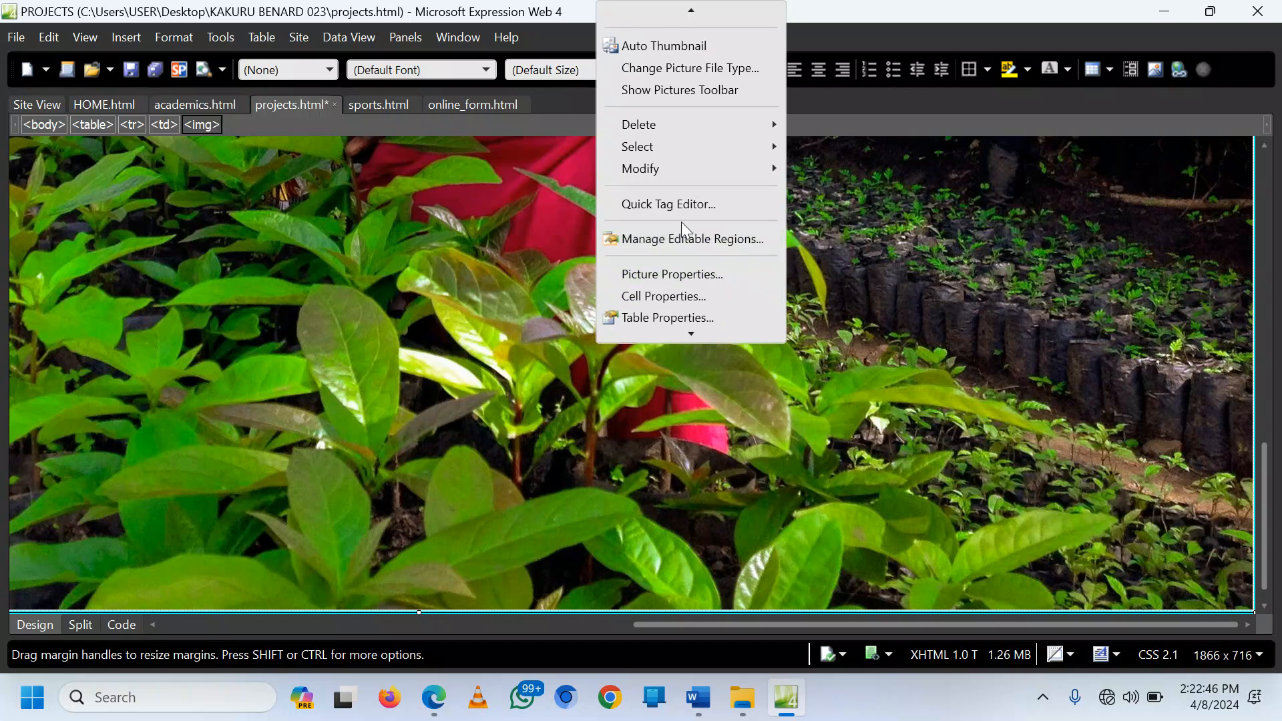
pyautogui.click(679, 272)
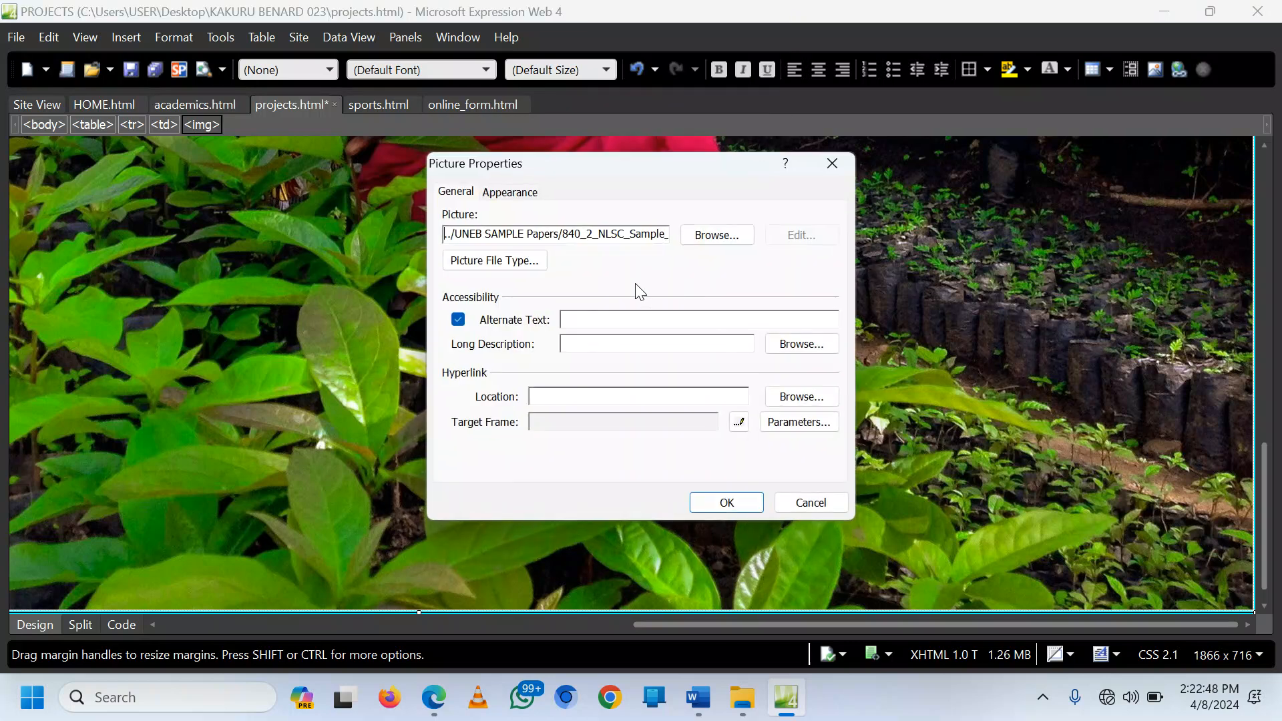
pyautogui.click(509, 192)
pyautogui.click(475, 464)
pyautogui.doubleClick(640, 399)
pyautogui.write('400')
pyautogui.doubleClick(777, 398)
pyautogui.write('250')
pyautogui.click(746, 505)
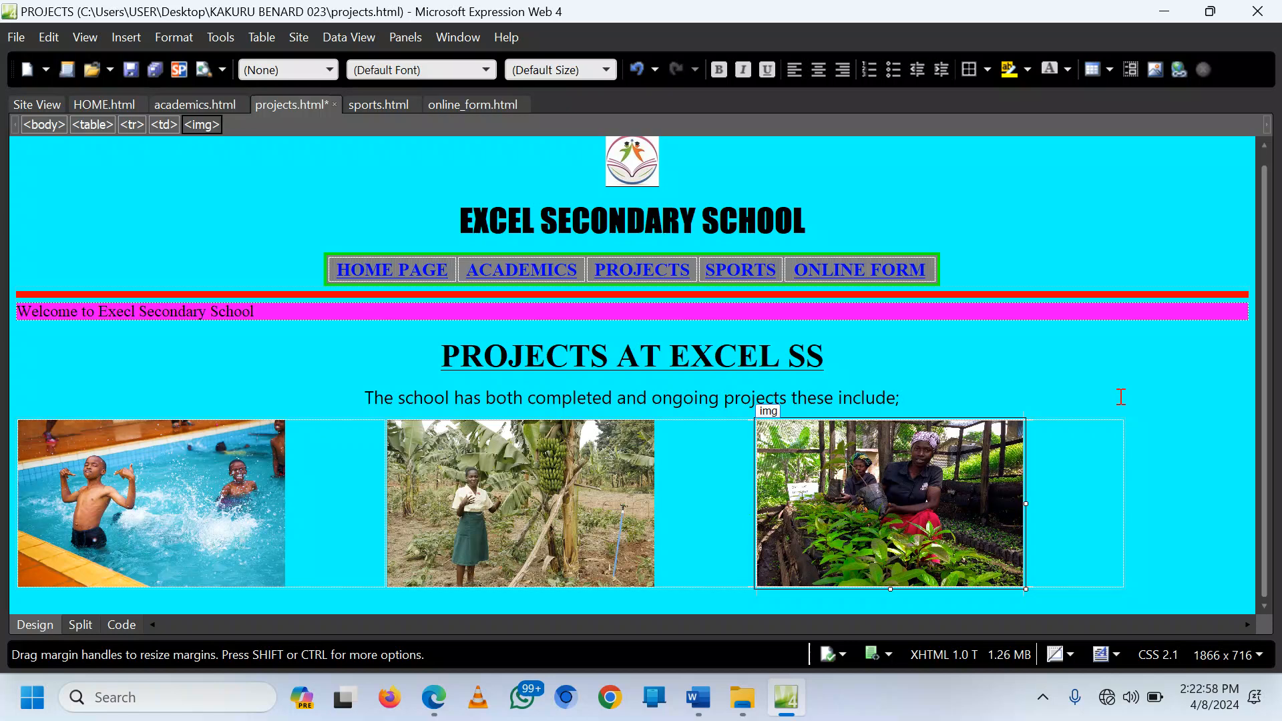
pyautogui.click(1064, 393)
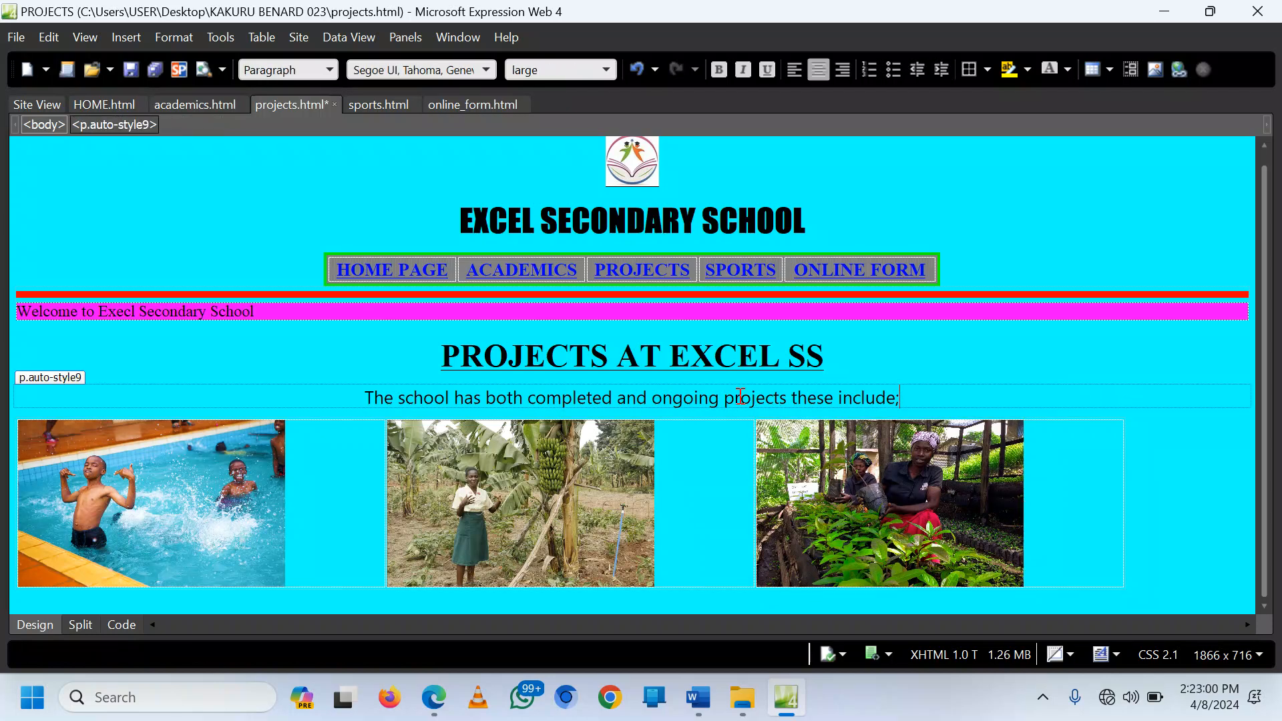
# Step: Add a horizontal line below the first row of project photos
pyautogui.click(1188, 545)
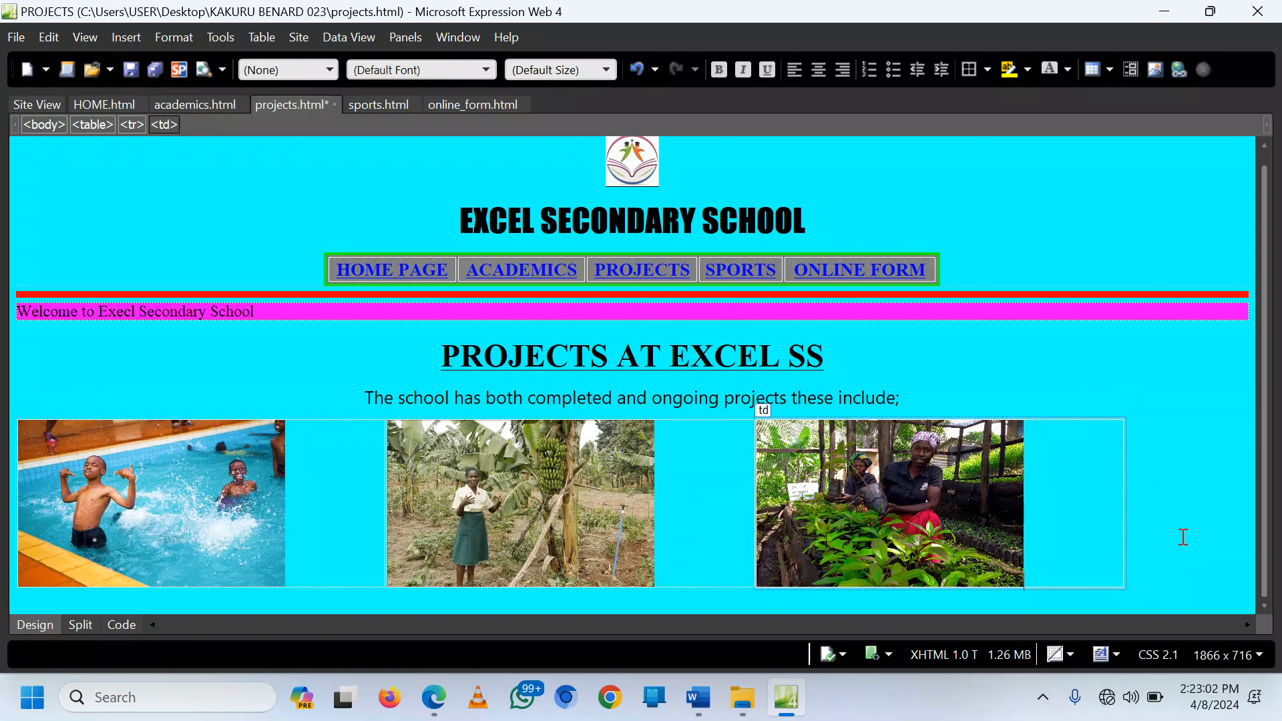
pyautogui.click(857, 605)
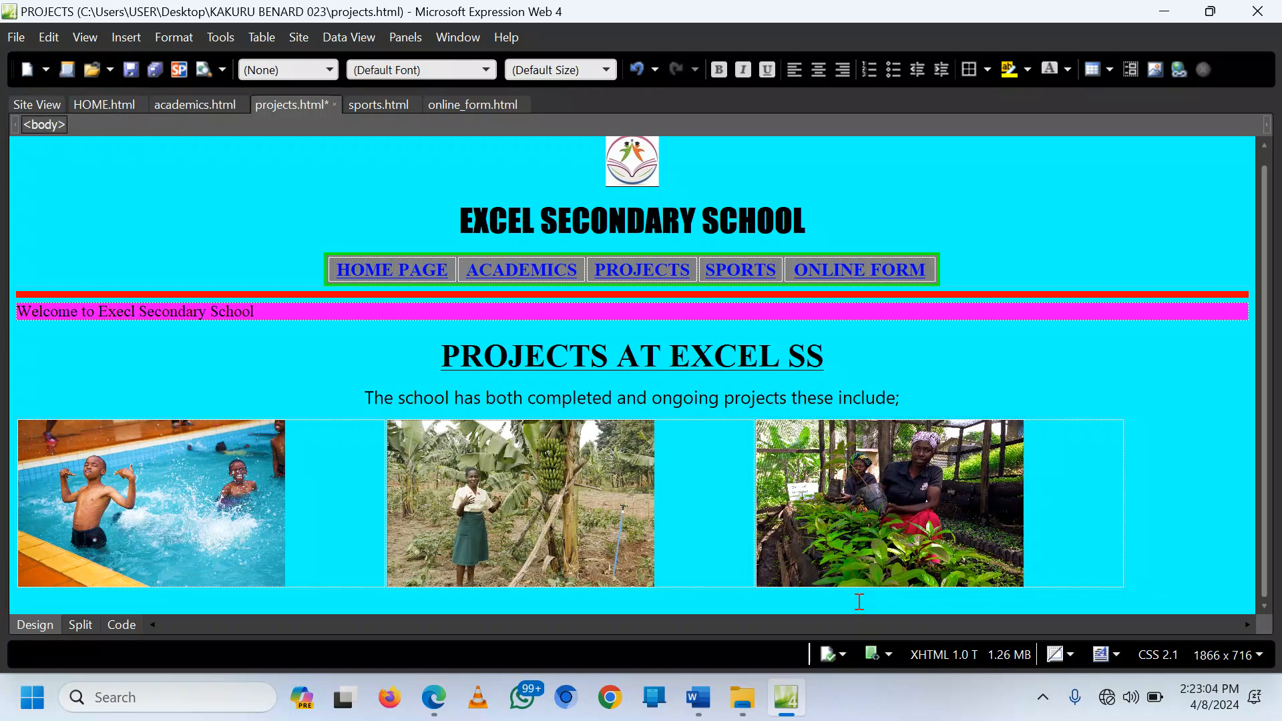
pyautogui.click(118, 40)
pyautogui.moveTo(209, 63)
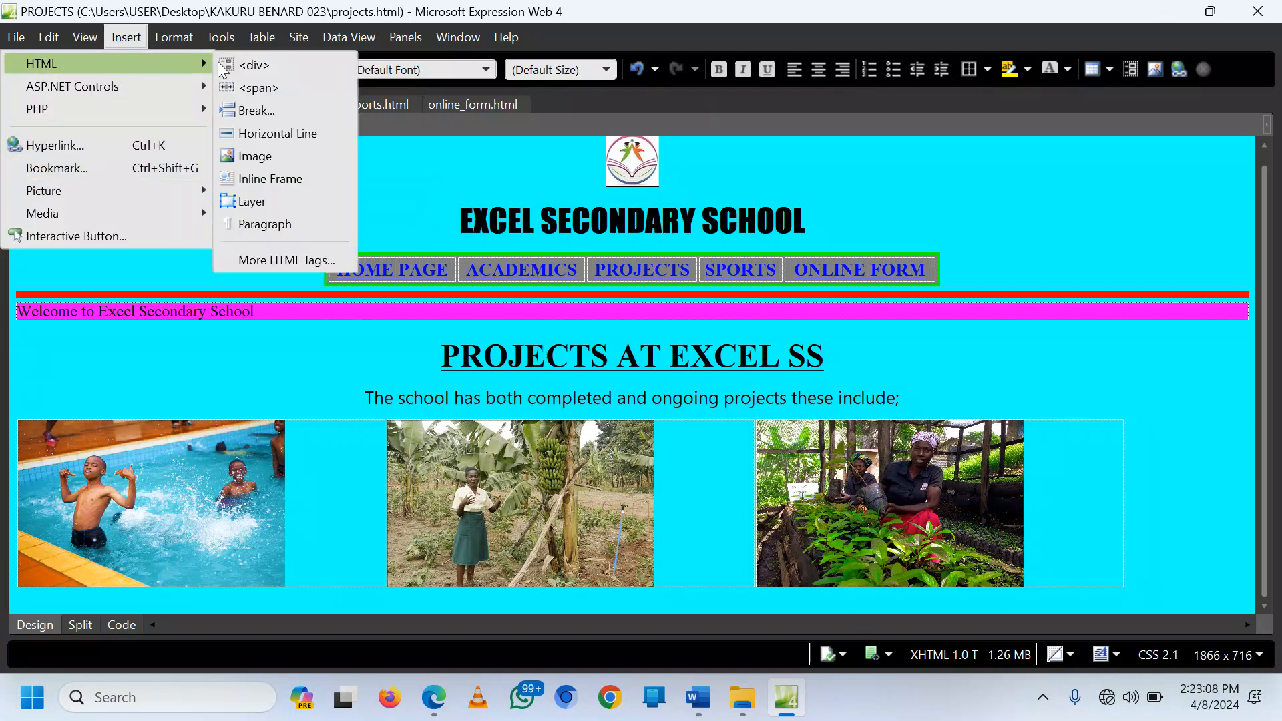
pyautogui.click(280, 132)
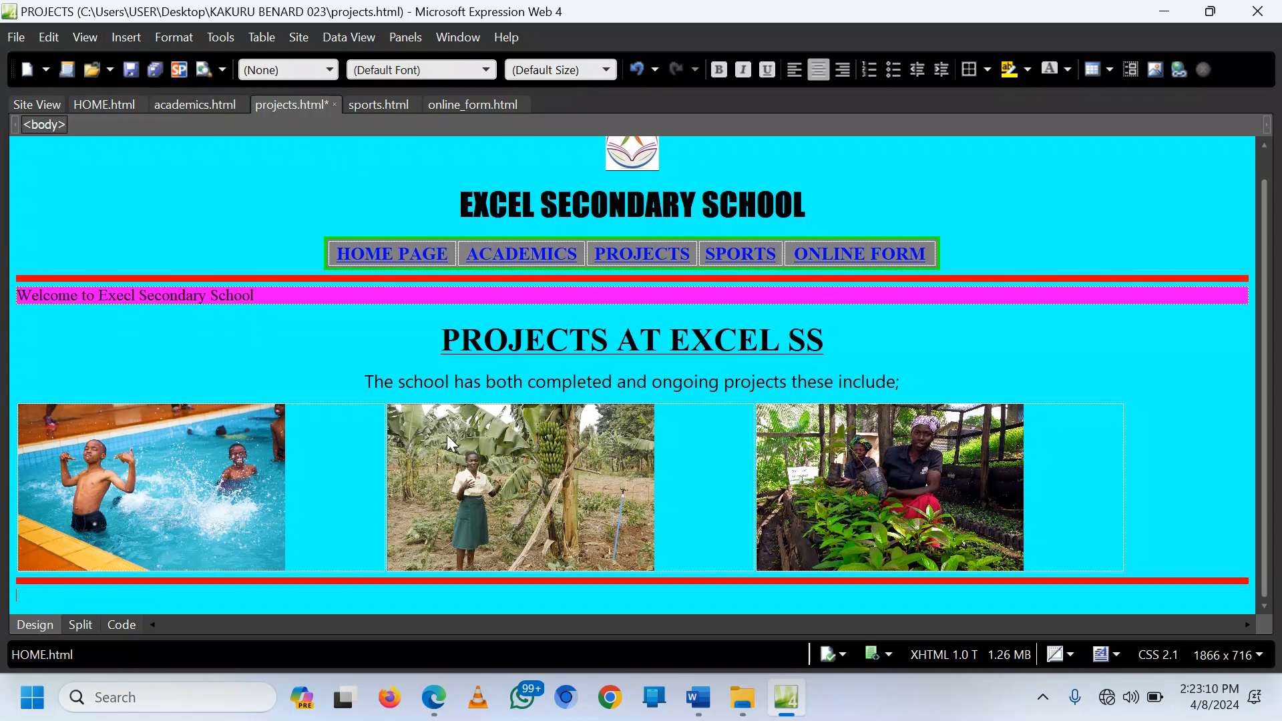
# Step: Insert a 1-row, 2-column table at 90 percent width
pyautogui.click(262, 37)
pyautogui.click(241, 70)
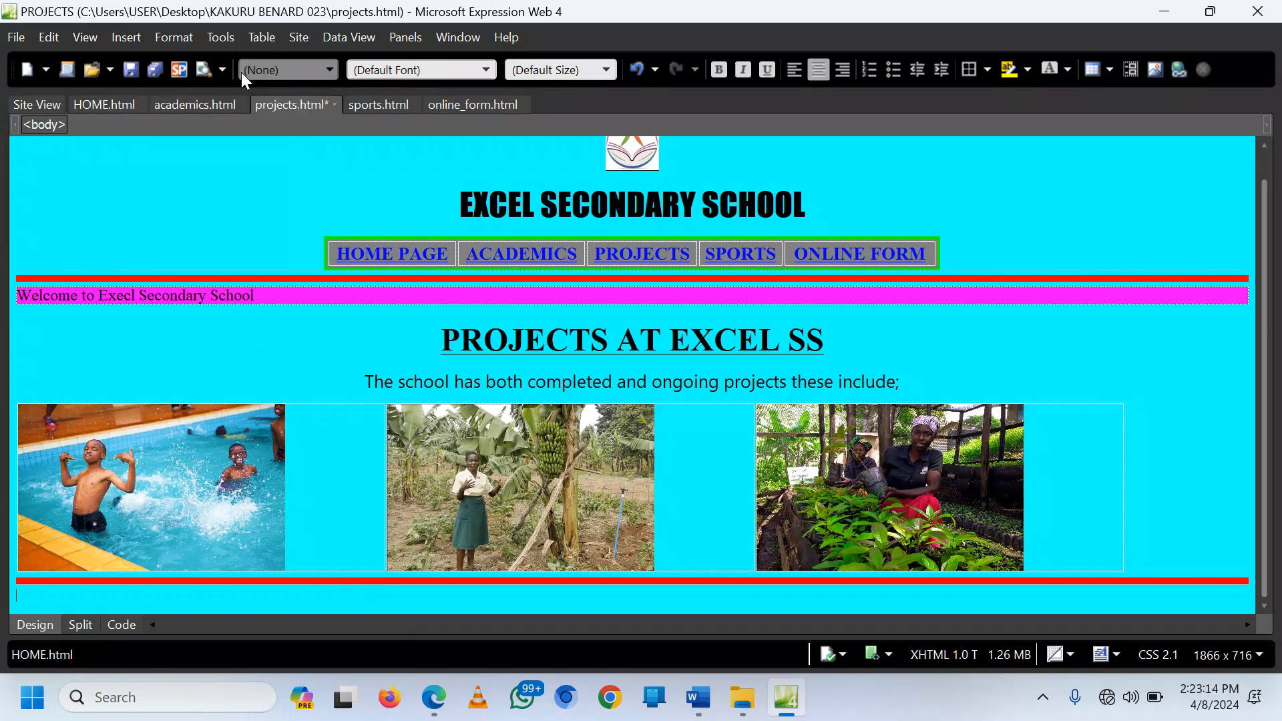
pyautogui.click(539, 157)
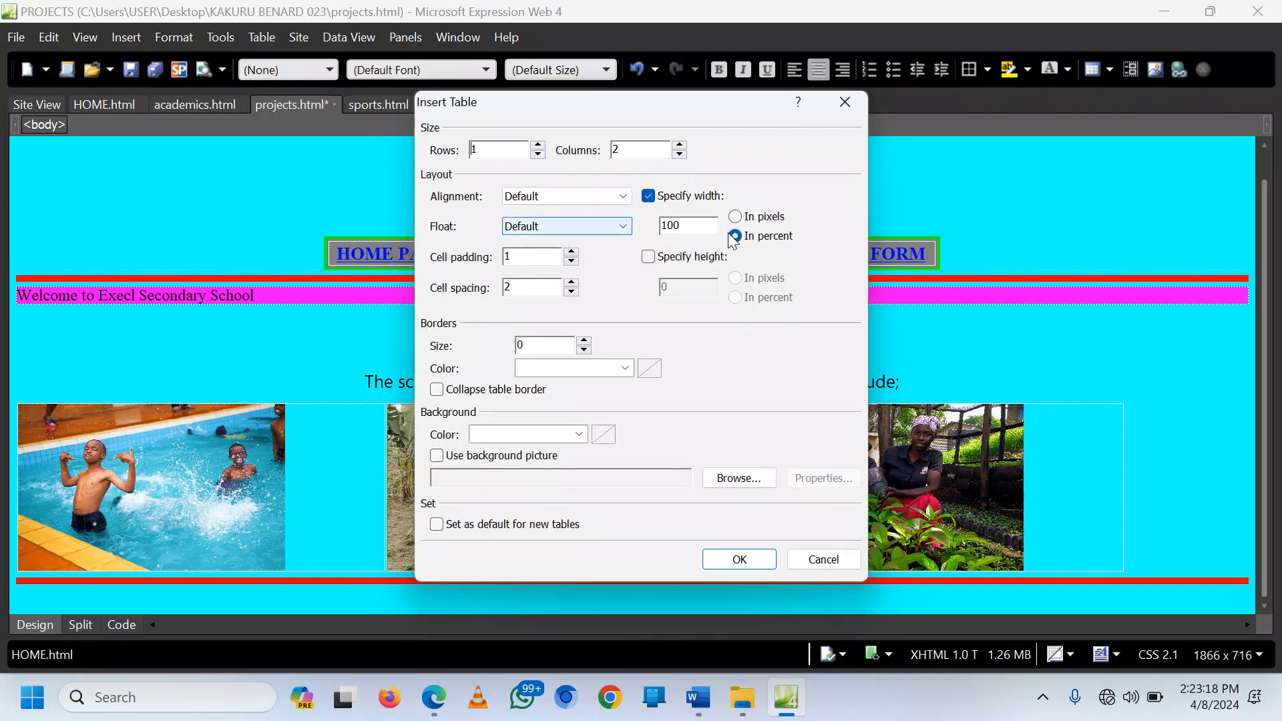
pyautogui.moveTo(687, 224); pyautogui.dragTo(659, 229)
pyautogui.write('90')
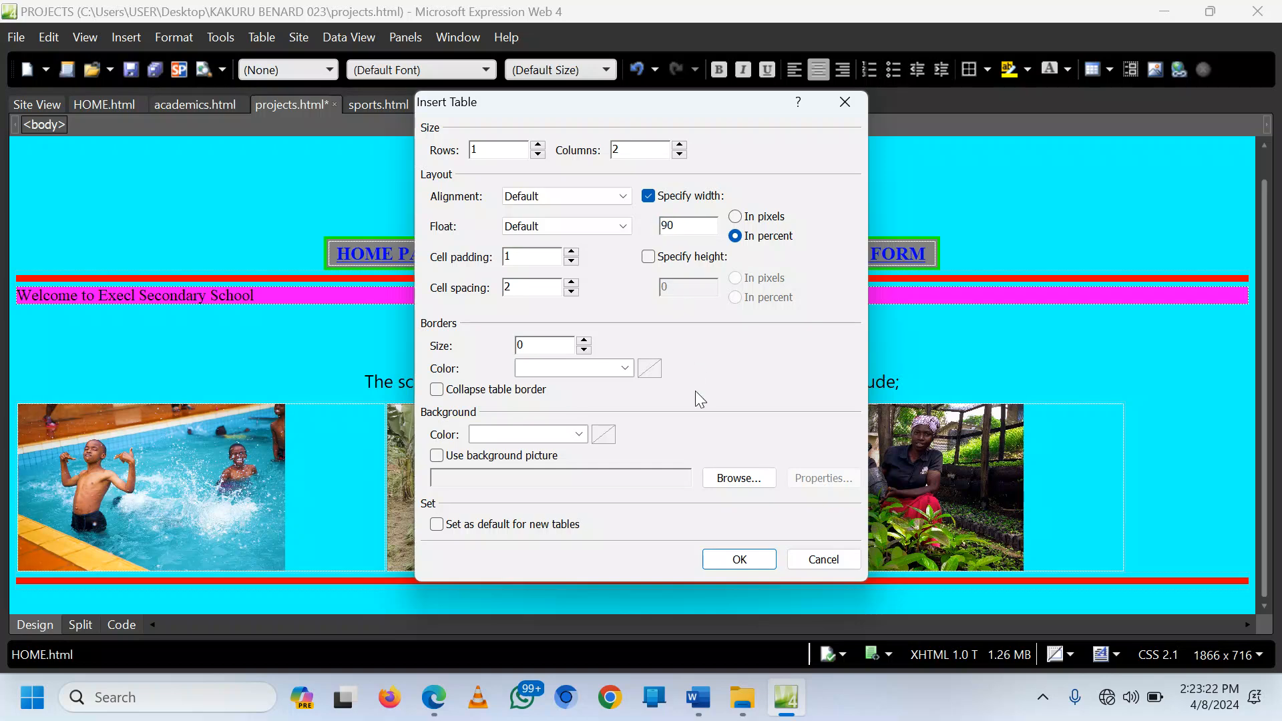
pyautogui.click(753, 558)
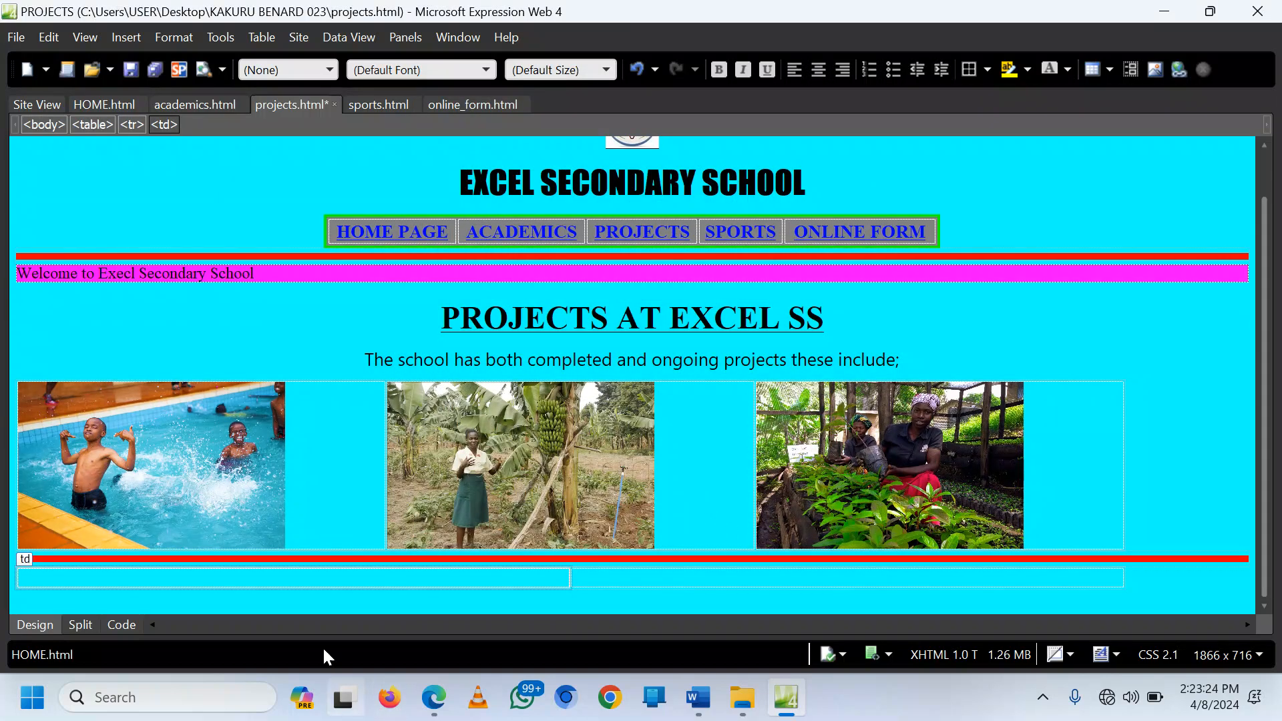
# Step: Insert poultry.jpg into the new table's first cell without alt text
pyautogui.rightClick(271, 576)
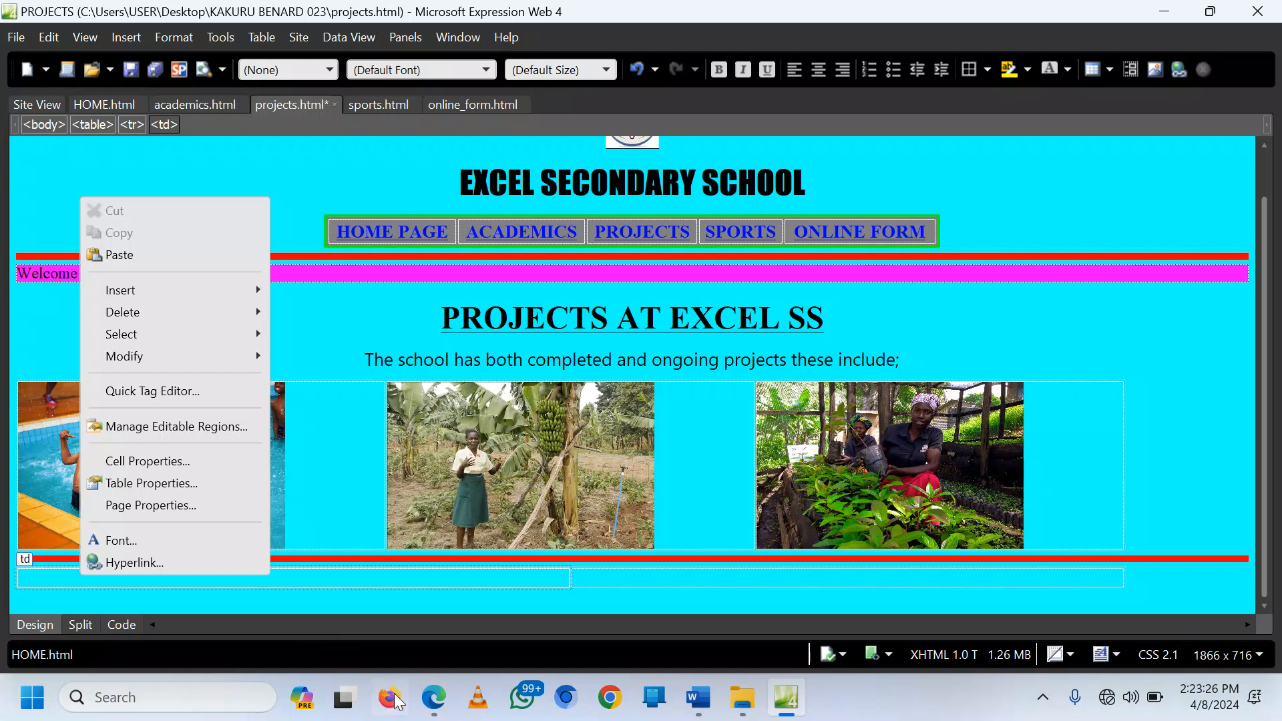
pyautogui.click(433, 697)
pyautogui.scroll(-7, 427, 551)
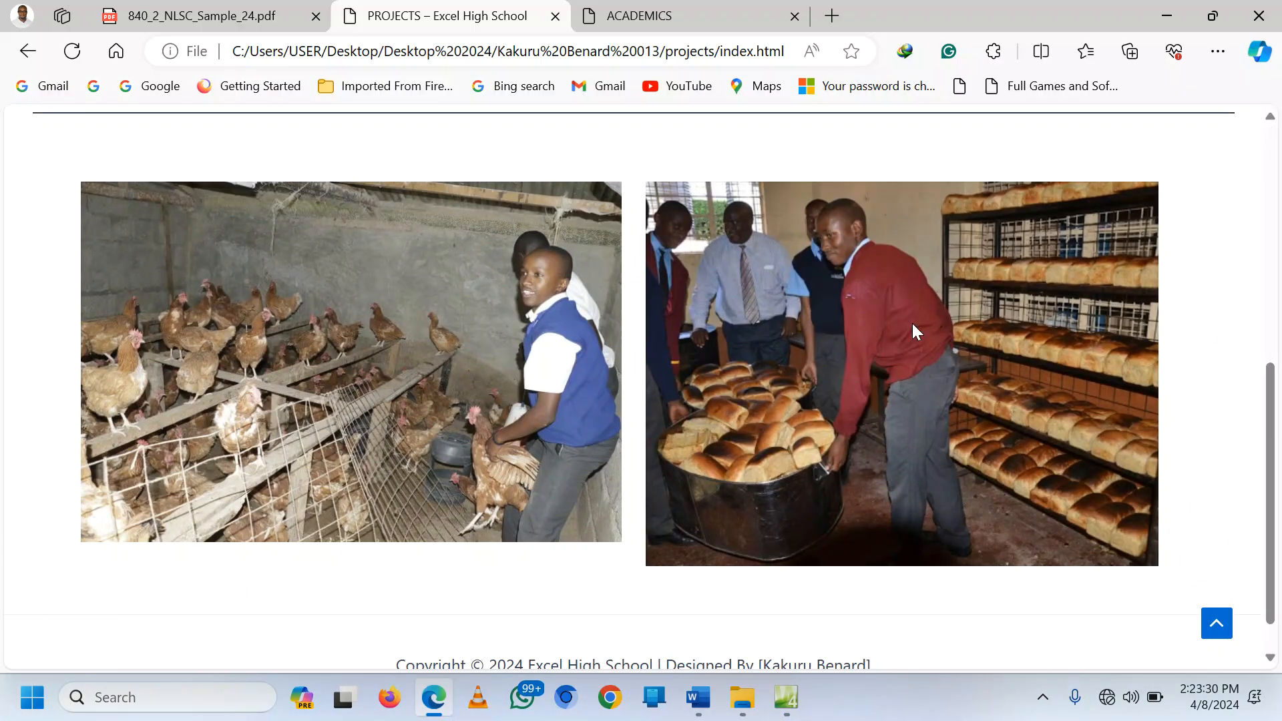
pyautogui.click(786, 697)
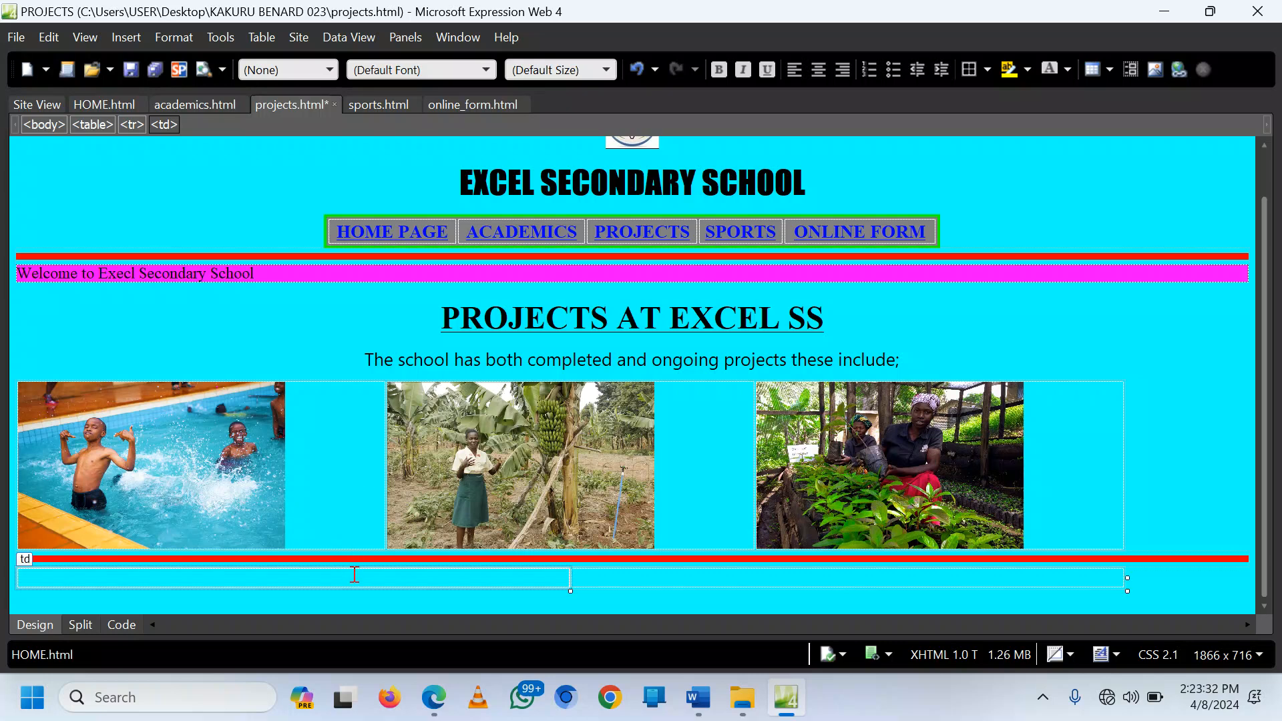
pyautogui.click(126, 37)
pyautogui.moveTo(203, 191)
pyautogui.click(297, 191)
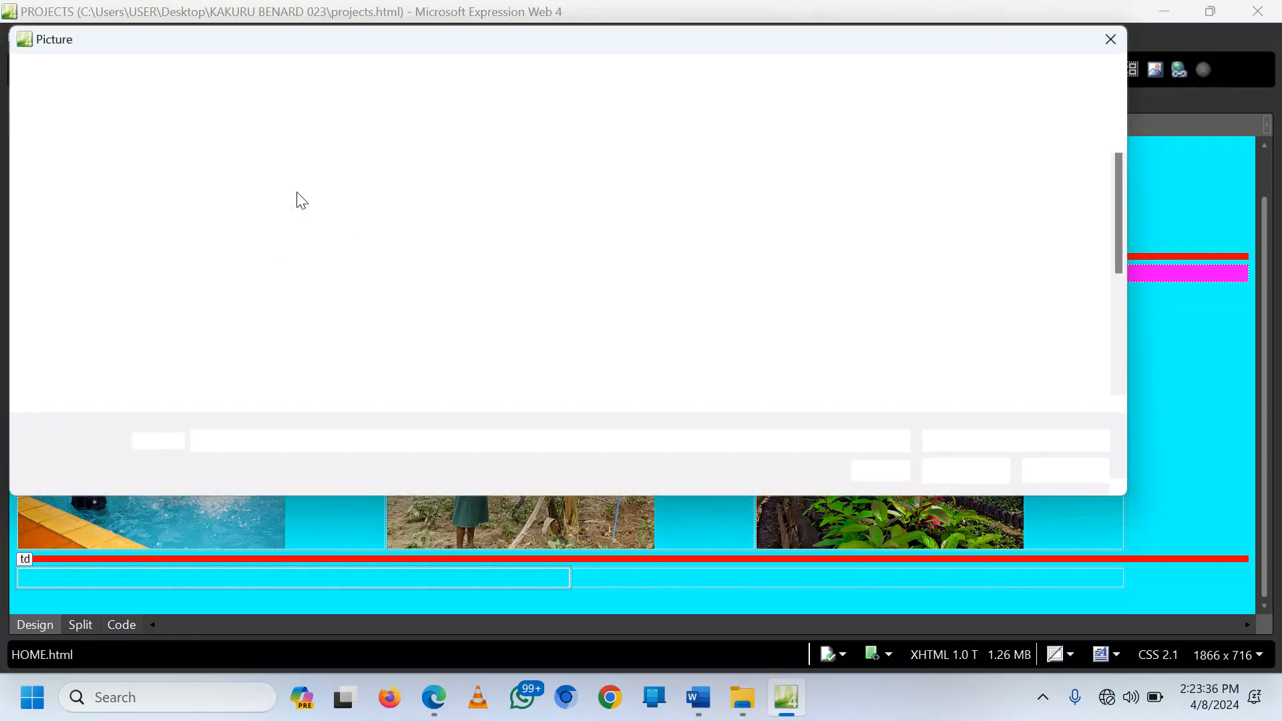
pyautogui.scroll(-2, 764, 251)
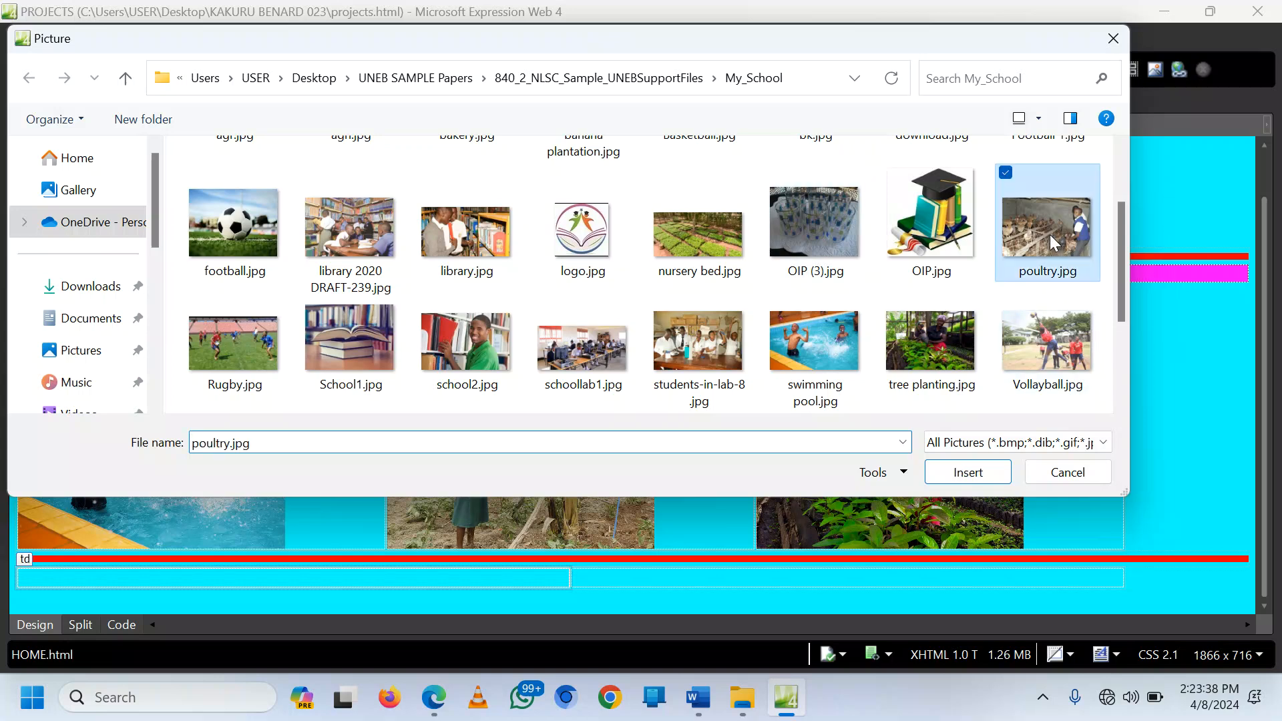
pyautogui.doubleClick(1050, 235)
pyautogui.click(710, 376)
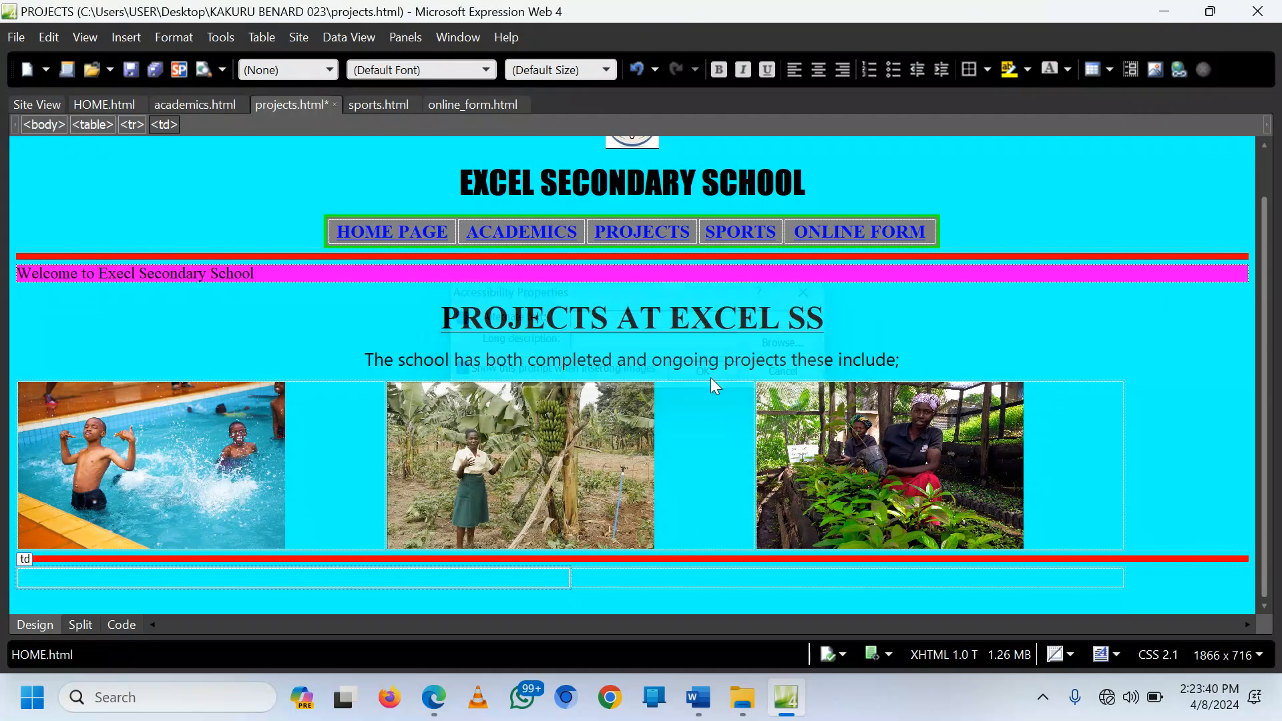
# Step: Resize the poultry image to 500 by 300 pixels with aspect ratio unlocked
pyautogui.rightClick(302, 377)
pyautogui.scroll(-1, 215, 309)
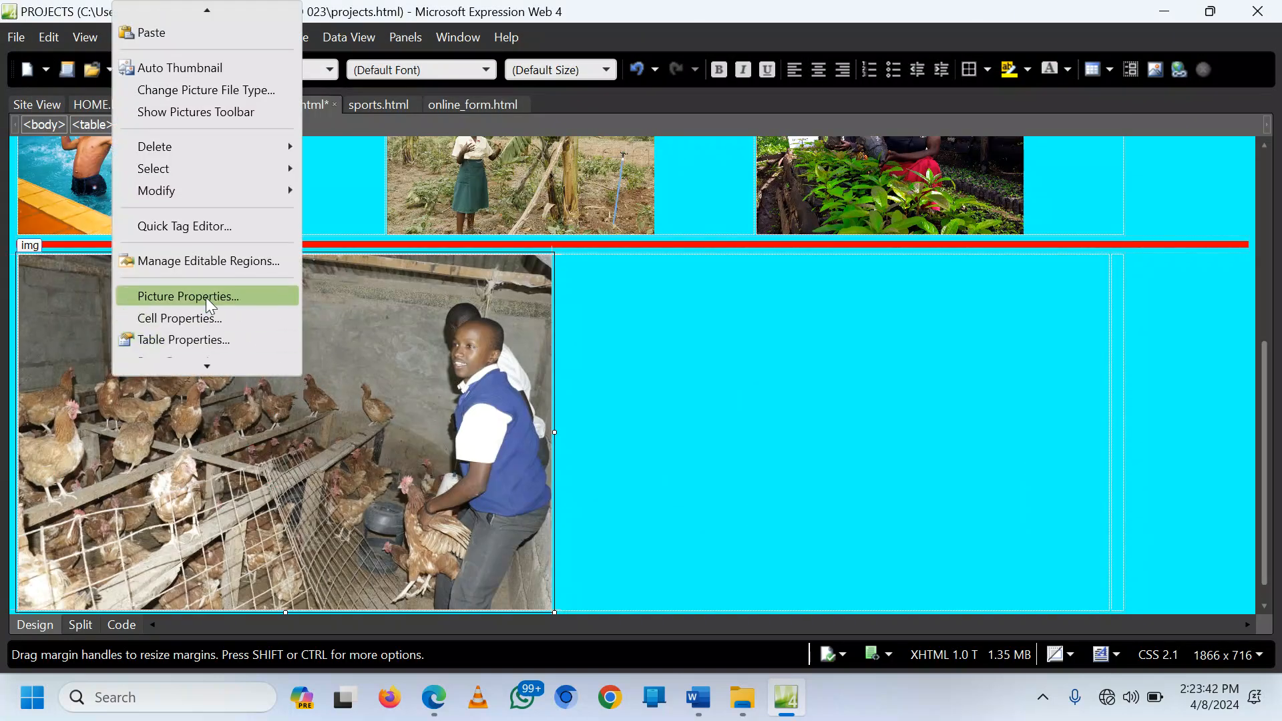
pyautogui.click(188, 297)
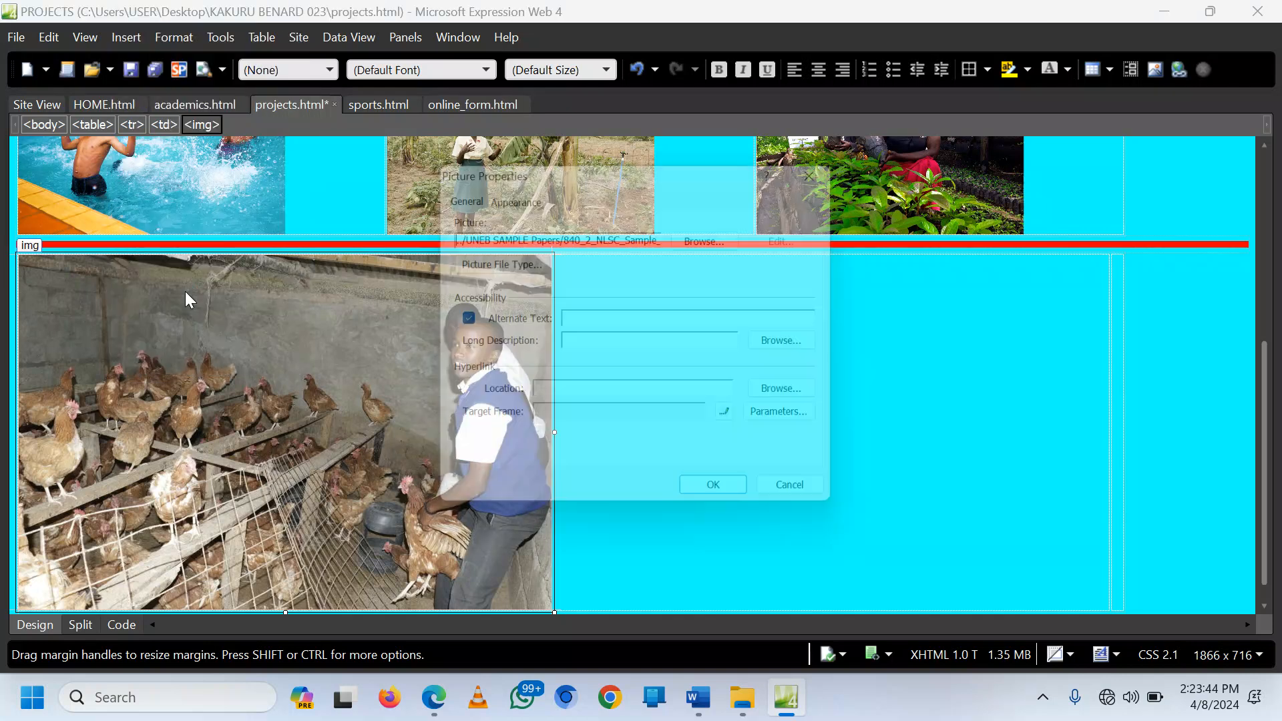
pyautogui.click(506, 195)
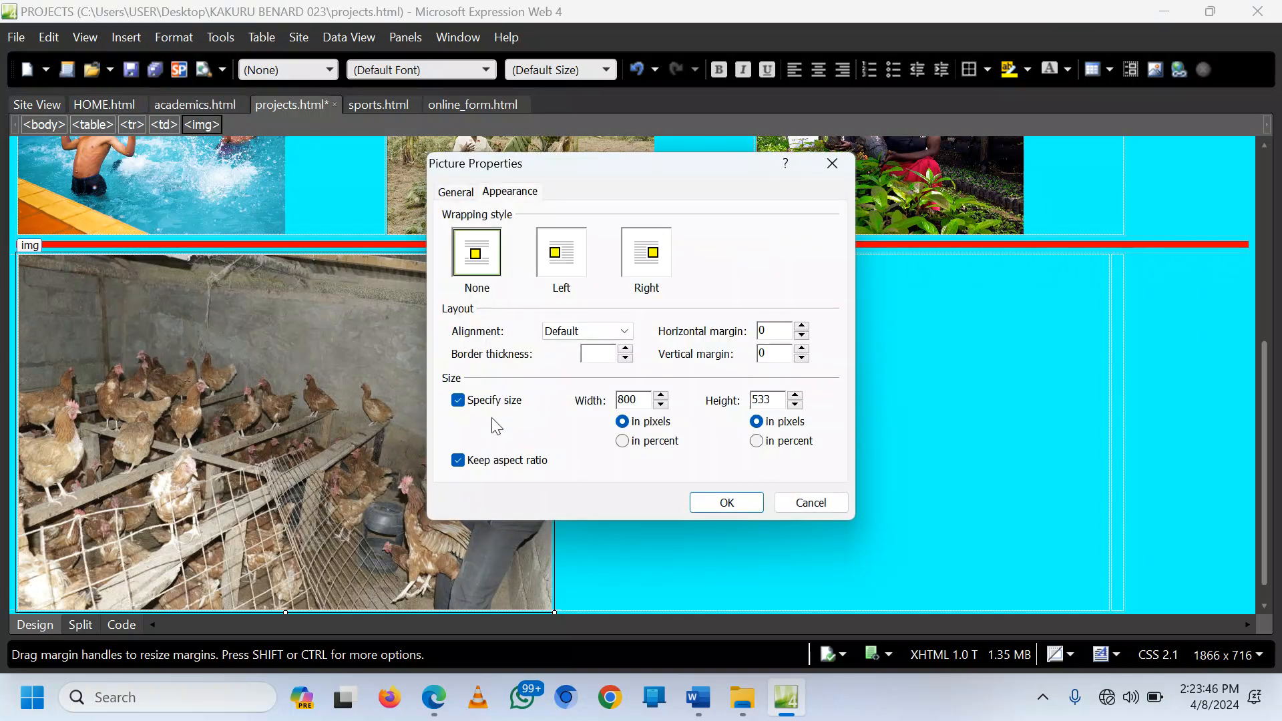
pyautogui.click(494, 466)
pyautogui.doubleClick(631, 400)
pyautogui.write('500')
pyautogui.moveTo(774, 400); pyautogui.dragTo(746, 404)
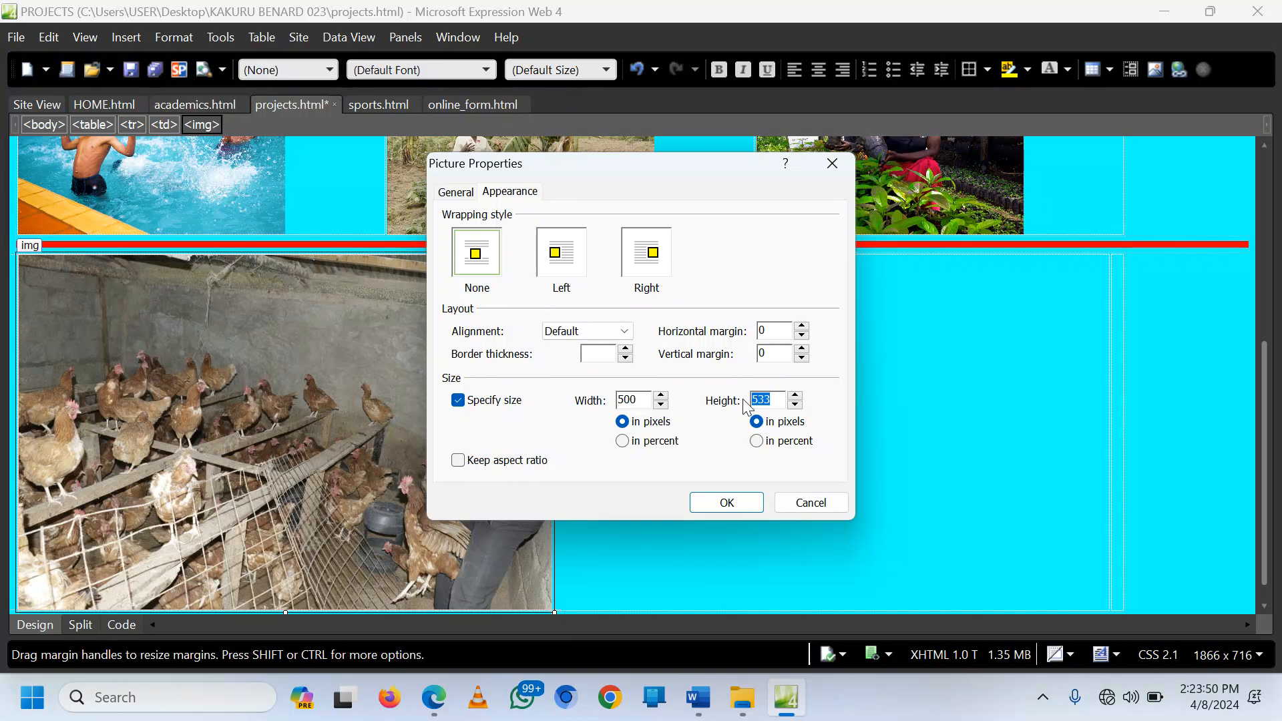
pyautogui.write('3')
pyautogui.click(728, 507)
pyautogui.click(1114, 487)
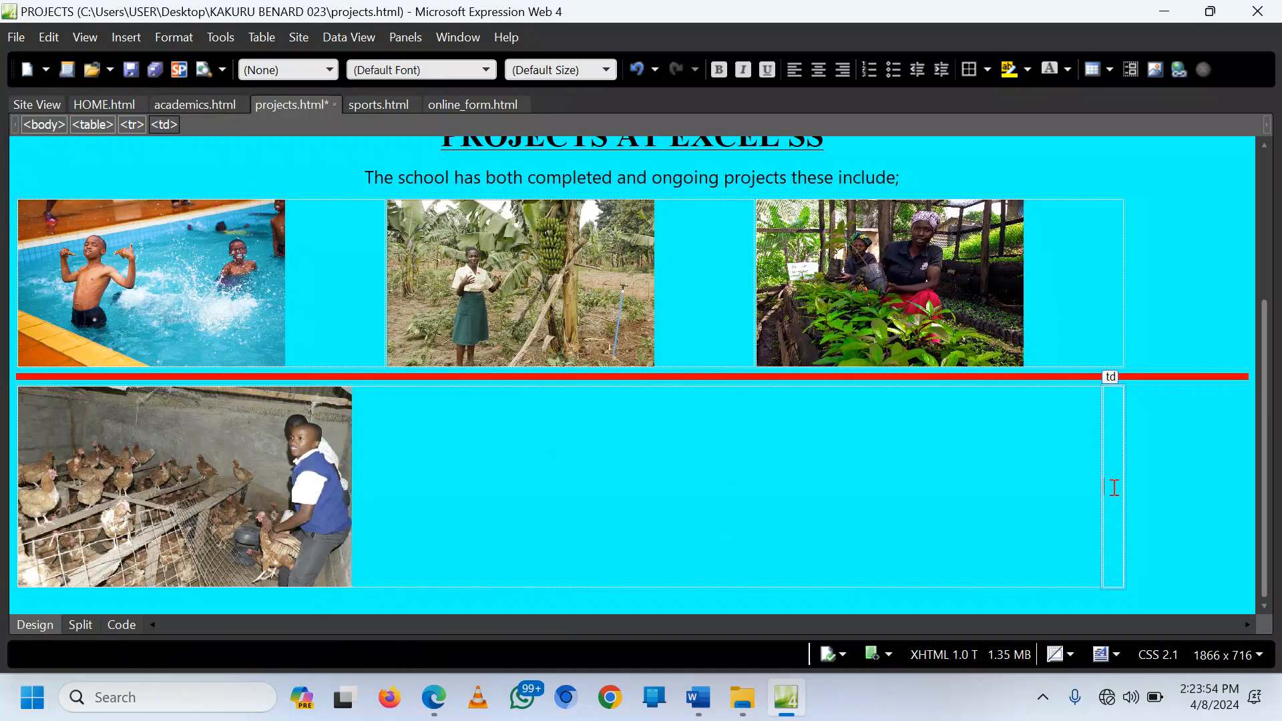
# Step: Insert bakery.jpg into the table's second cell without alt text
pyautogui.click(126, 37)
pyautogui.moveTo(91, 194)
pyautogui.click(284, 197)
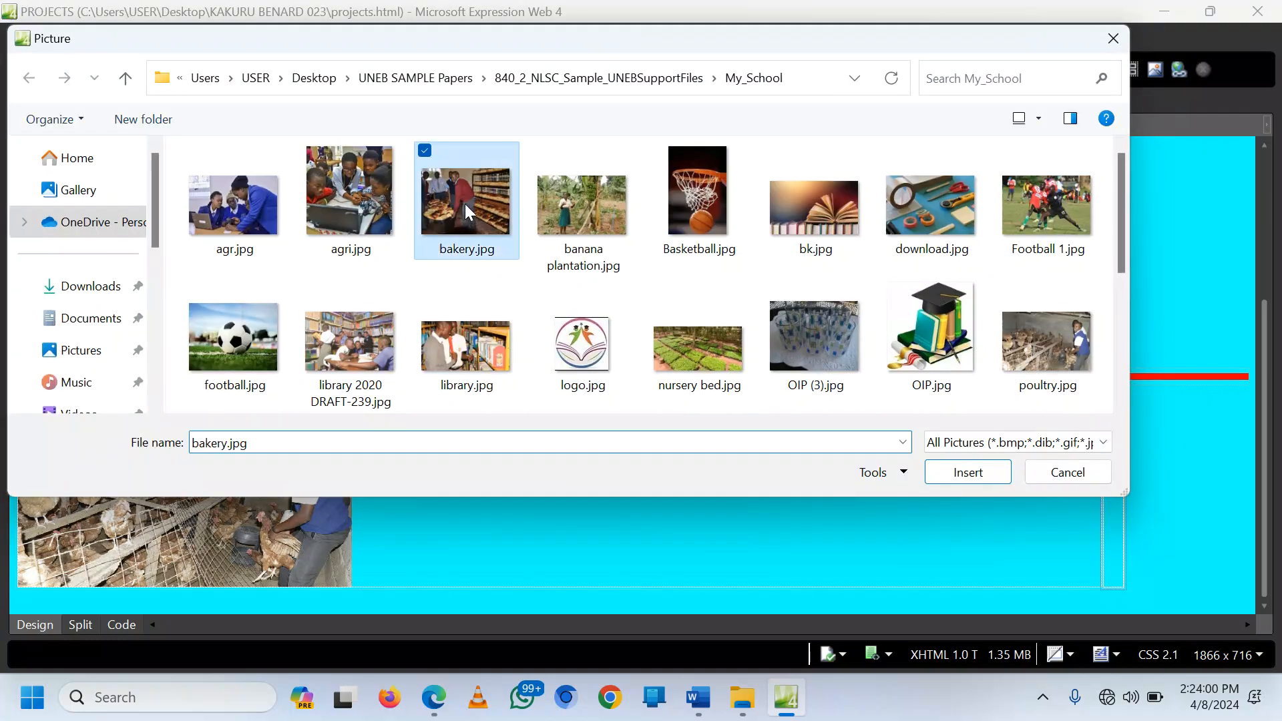
pyautogui.doubleClick(465, 203)
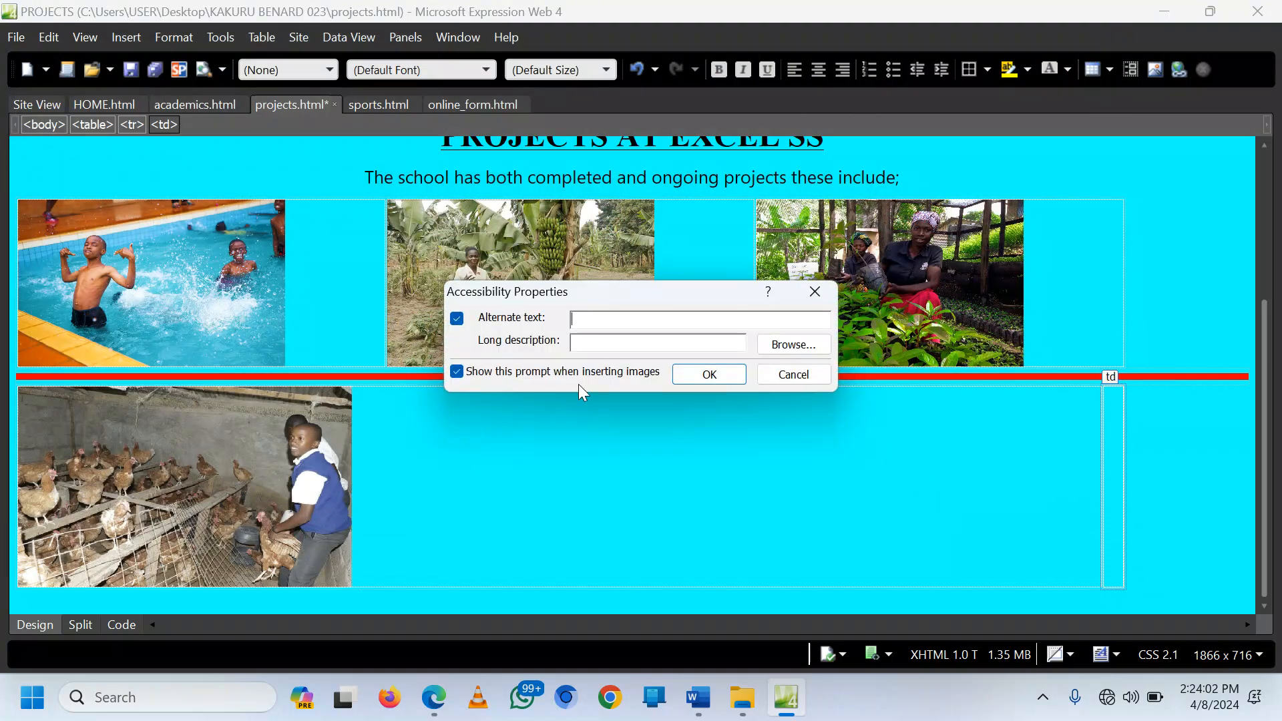
pyautogui.click(709, 373)
# Step: Resize the bakery image from 512×384 to 500×300 pixels, aspect ratio unlocked
pyautogui.rightClick(736, 442)
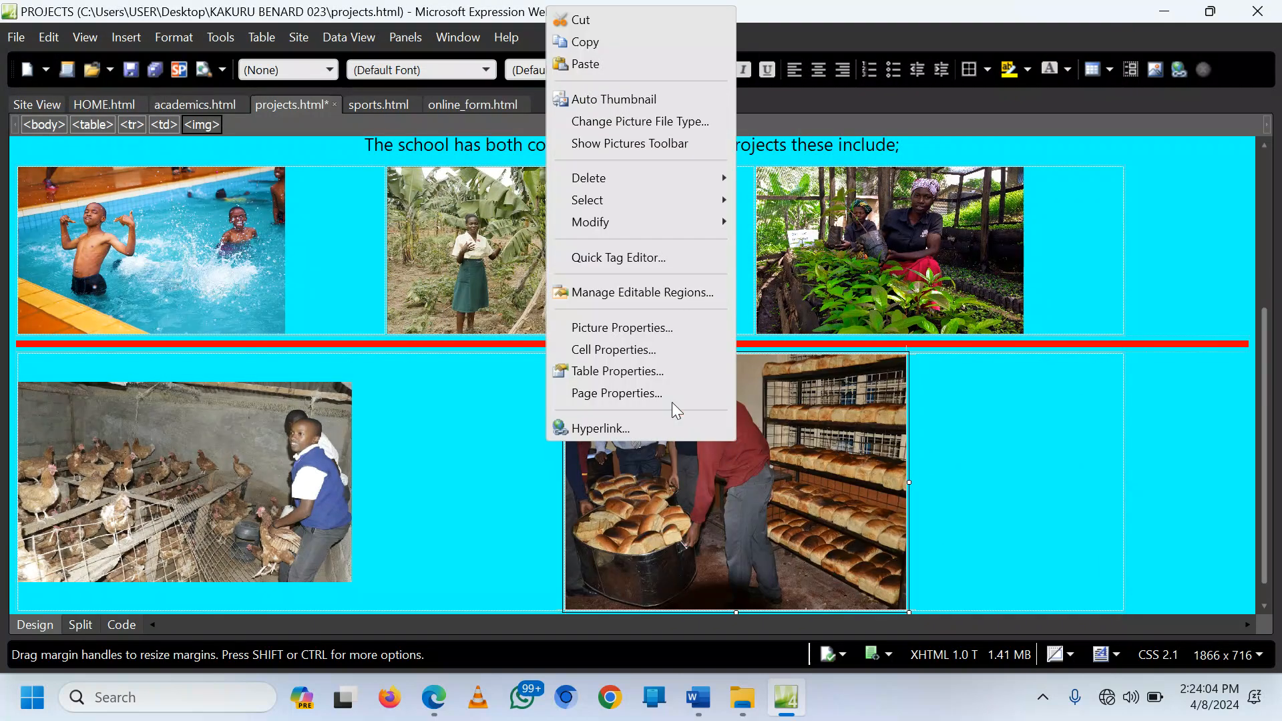
pyautogui.click(623, 327)
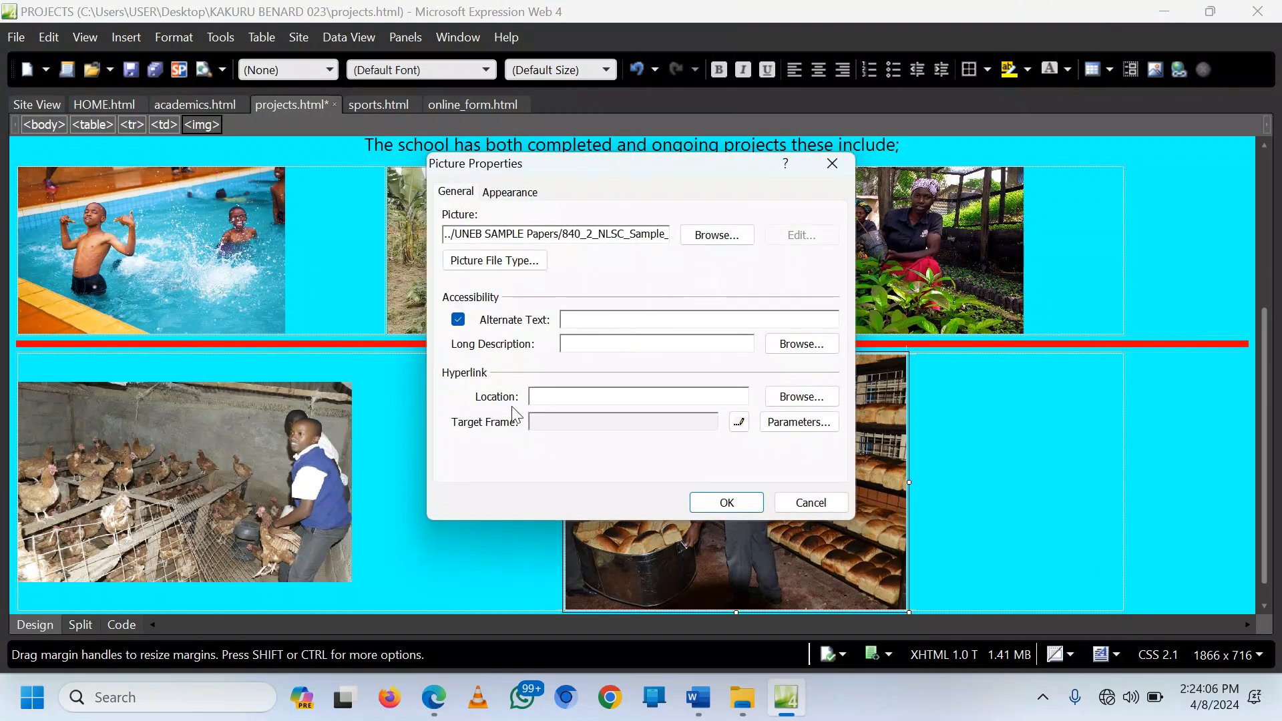
pyautogui.click(510, 196)
pyautogui.click(495, 461)
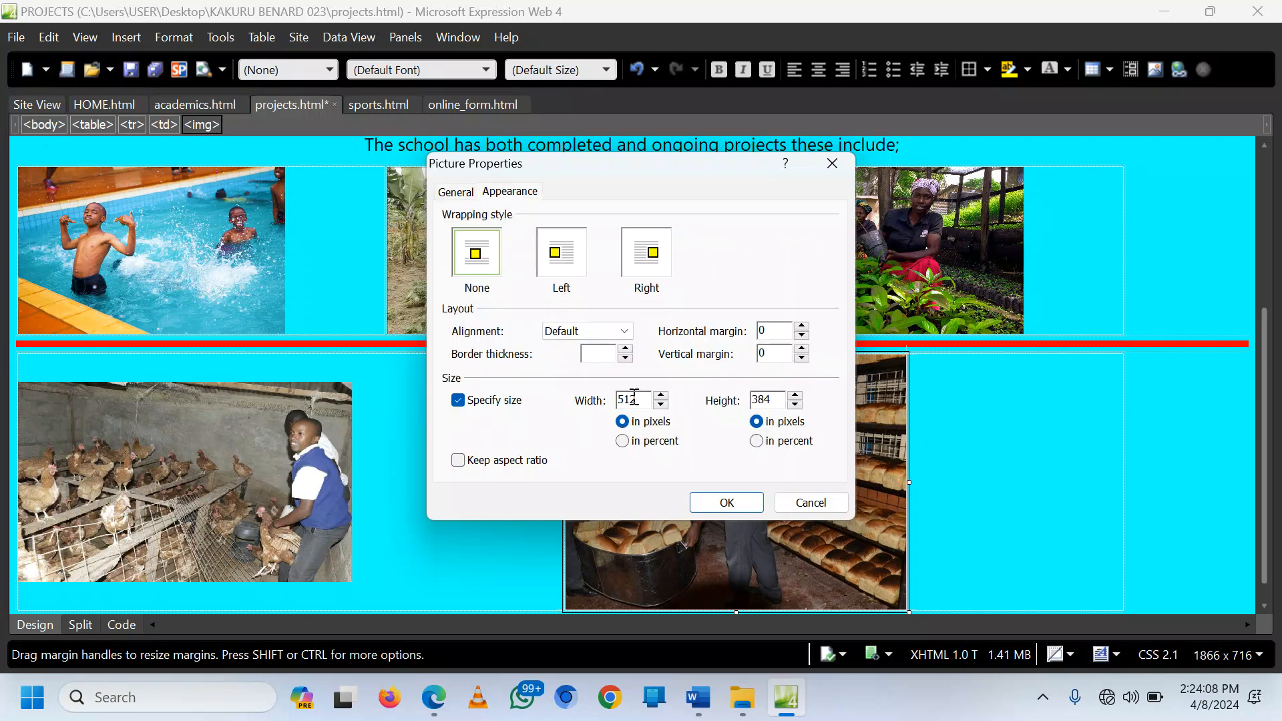
pyautogui.doubleClick(623, 399)
pyautogui.write('500')
pyautogui.doubleClick(767, 400)
pyautogui.write('300')
pyautogui.click(739, 500)
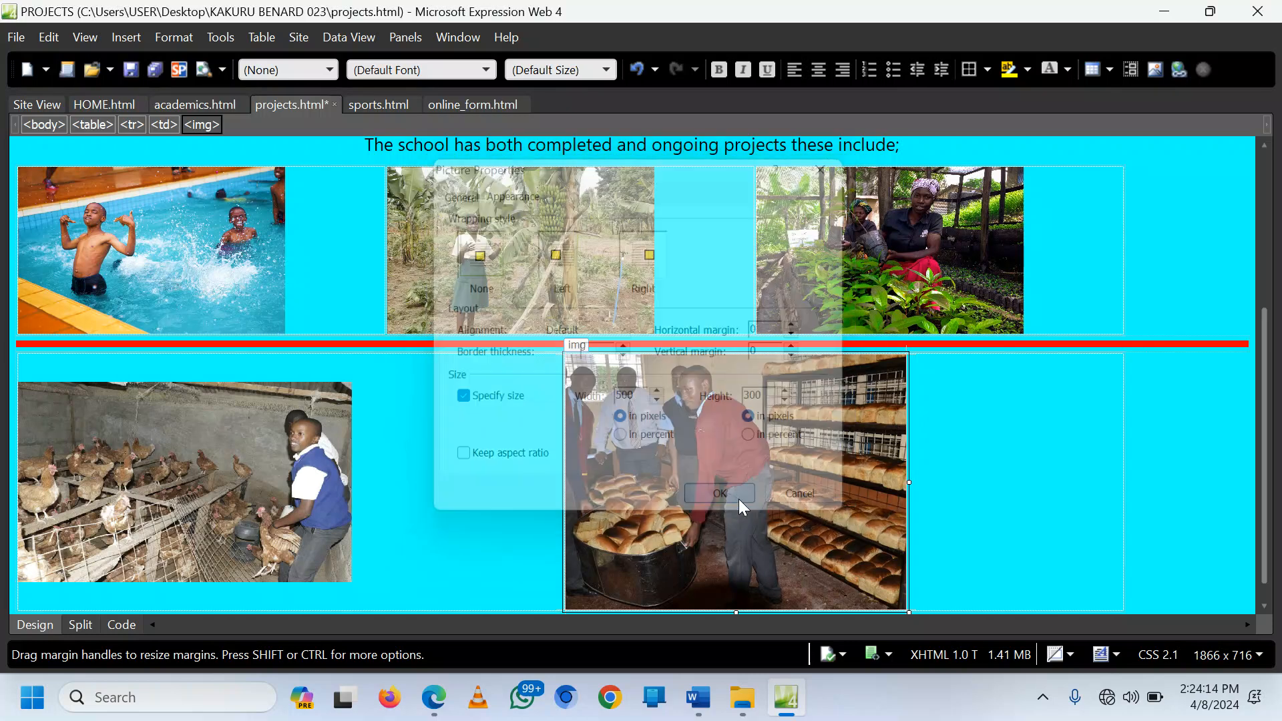
# Step: Save all changes, including the five embedded photos with projects.html
pyautogui.scroll(4, 423, 291)
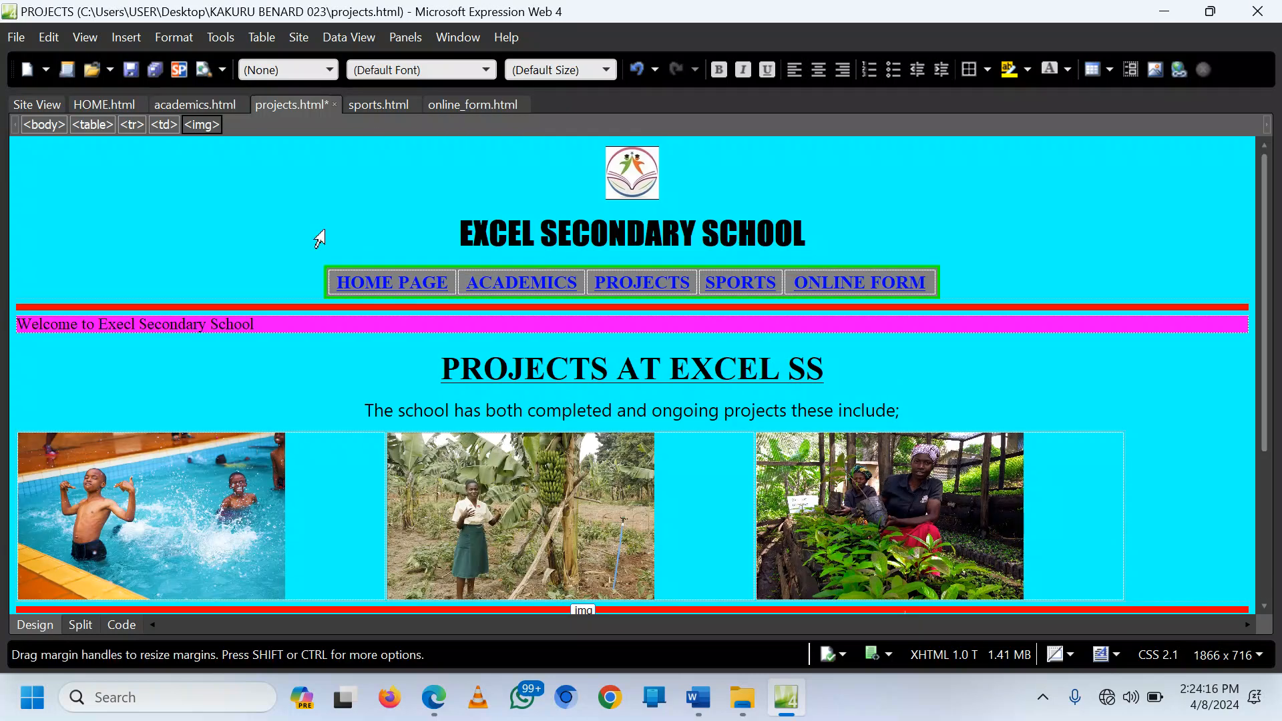
pyautogui.click(156, 70)
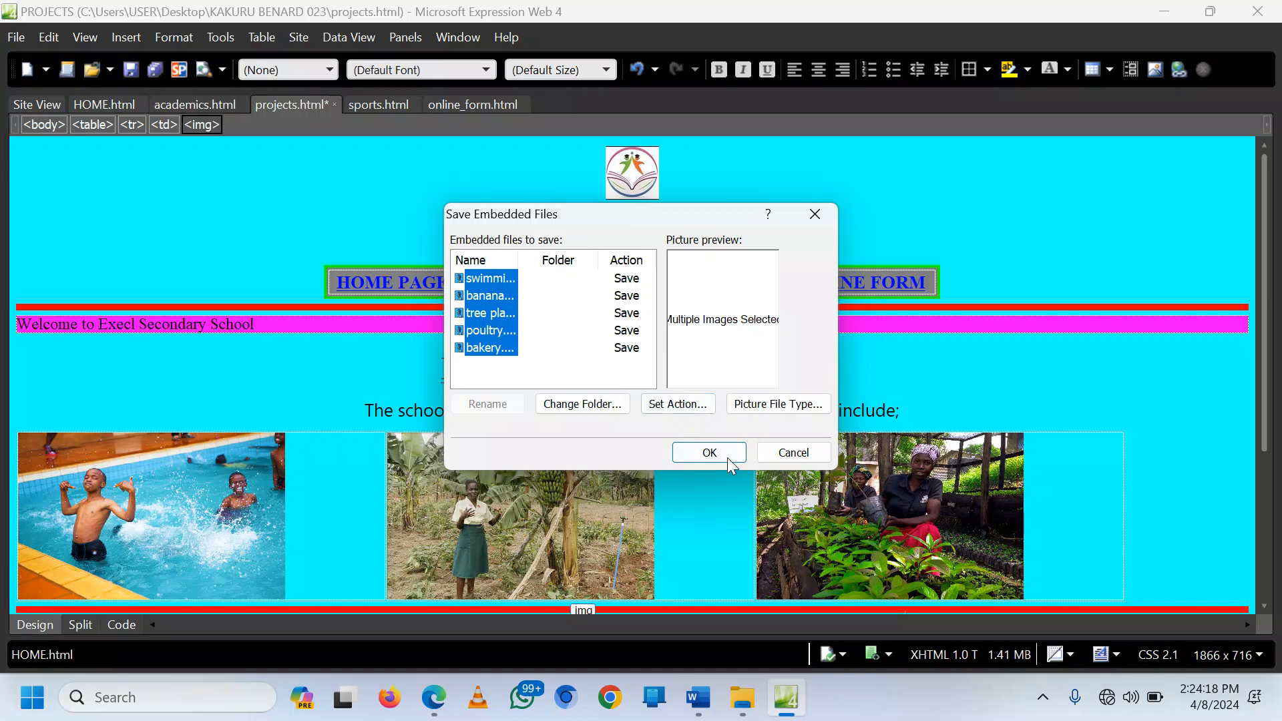
pyautogui.click(730, 457)
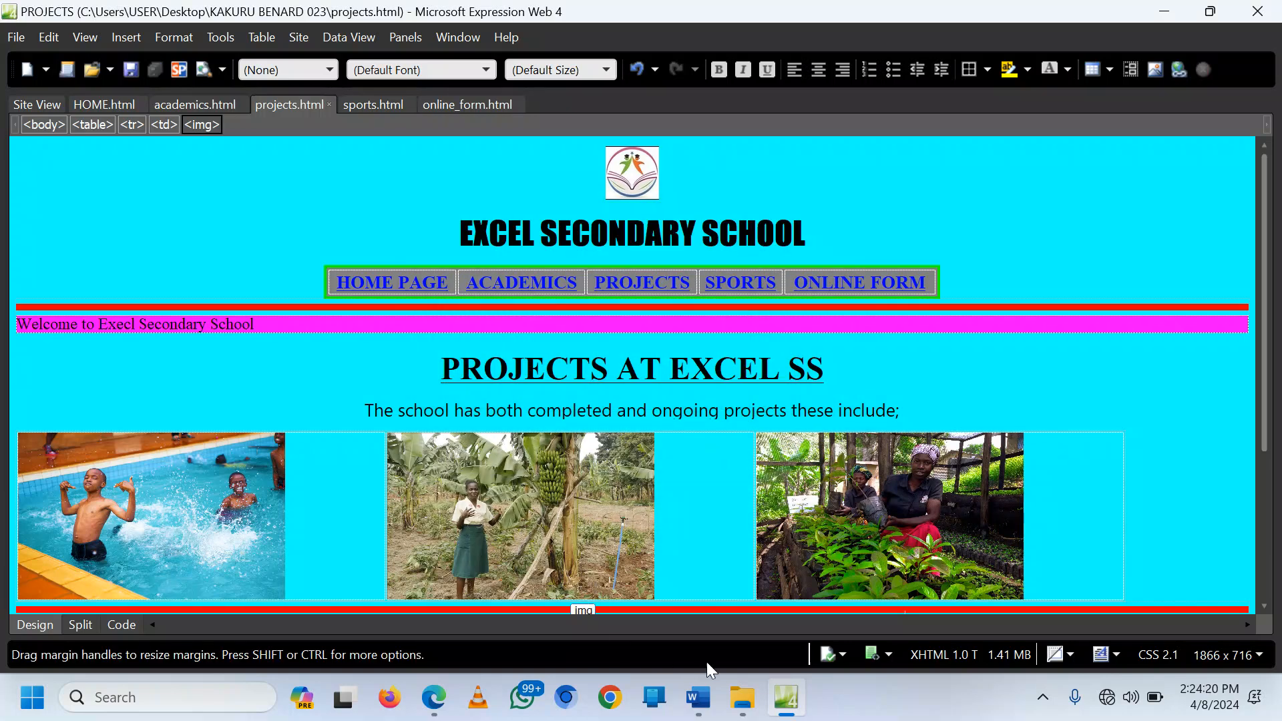
# Step: Open the local projects page from the ACADEMICS tab in Edge and scroll through both photo rows
pyautogui.moveTo(434, 698)
pyautogui.click(468, 604)
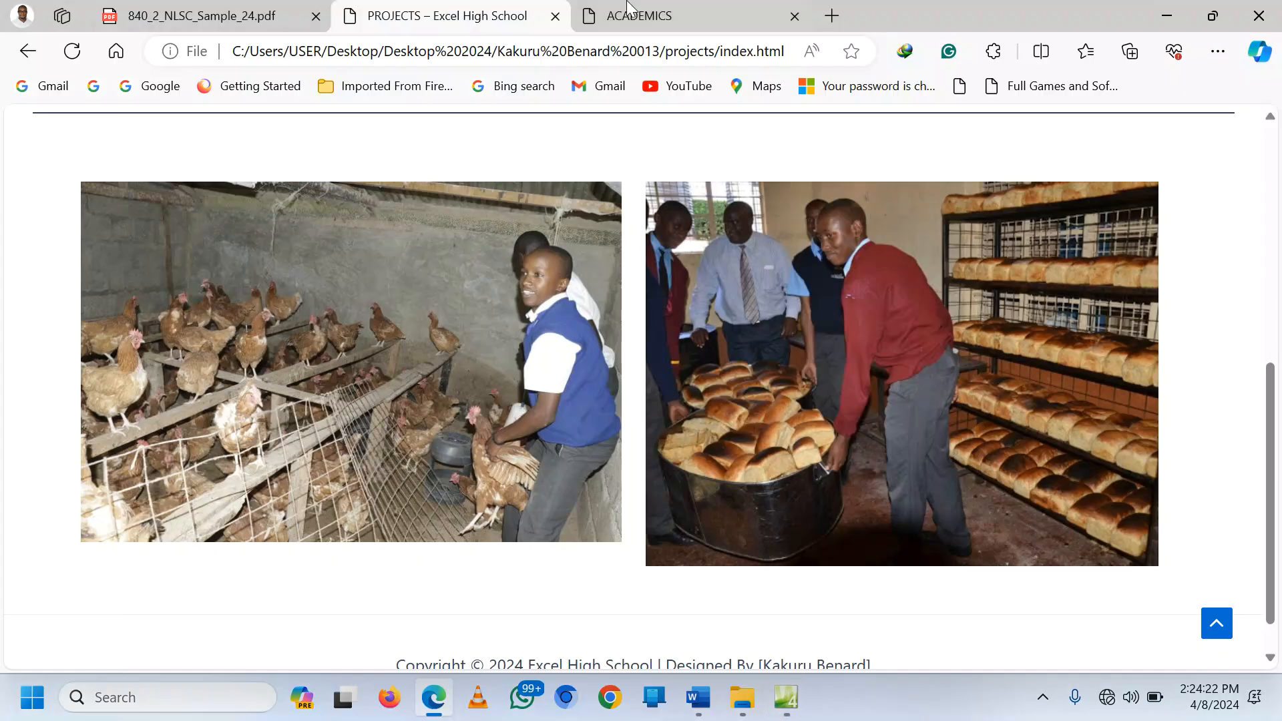
pyautogui.click(638, 15)
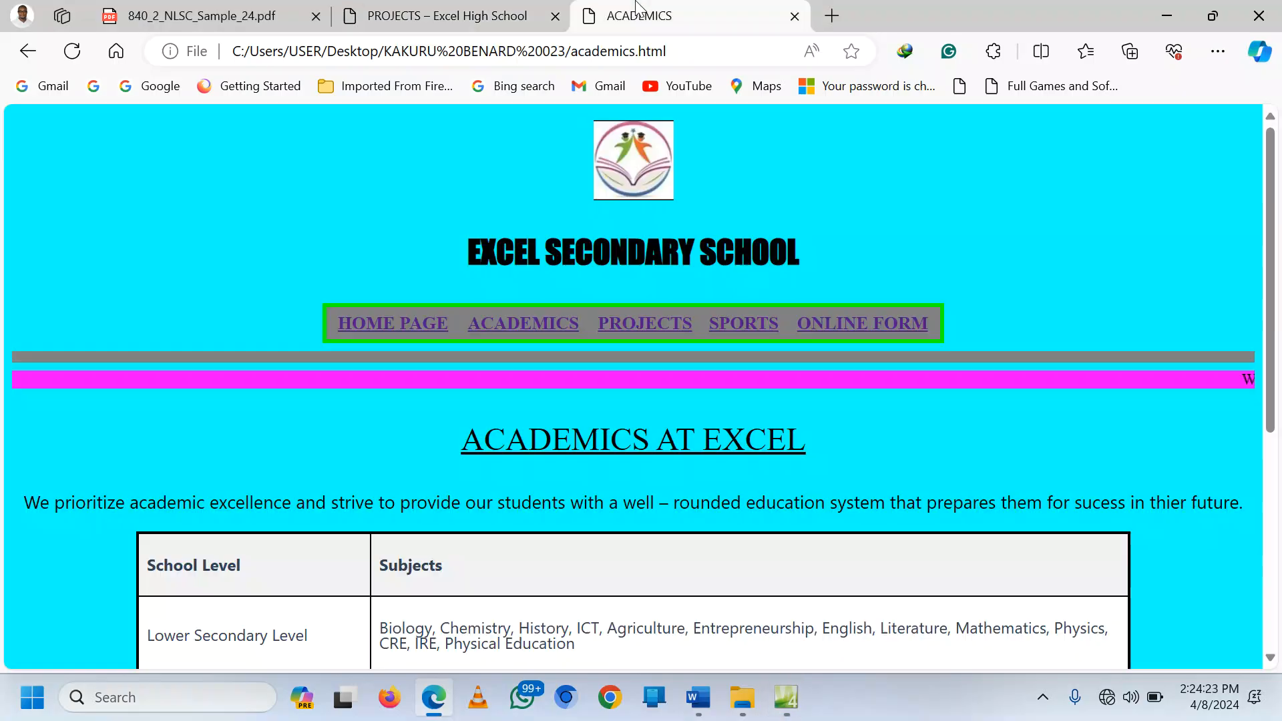
pyautogui.click(647, 325)
pyautogui.scroll(-5, 780, 468)
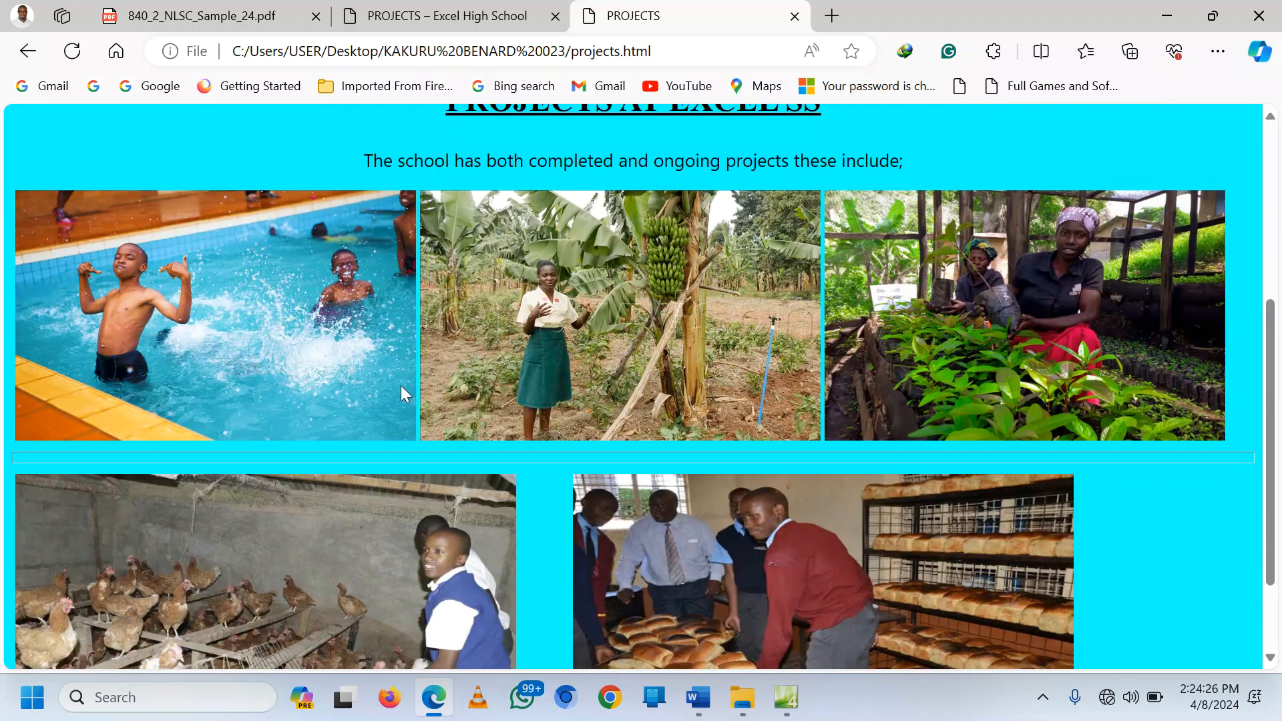
pyautogui.scroll(-2, 901, 477)
pyautogui.scroll(7, 889, 478)
pyautogui.scroll(-3, 880, 476)
pyautogui.scroll(-3, 880, 477)
pyautogui.scroll(5, 851, 479)
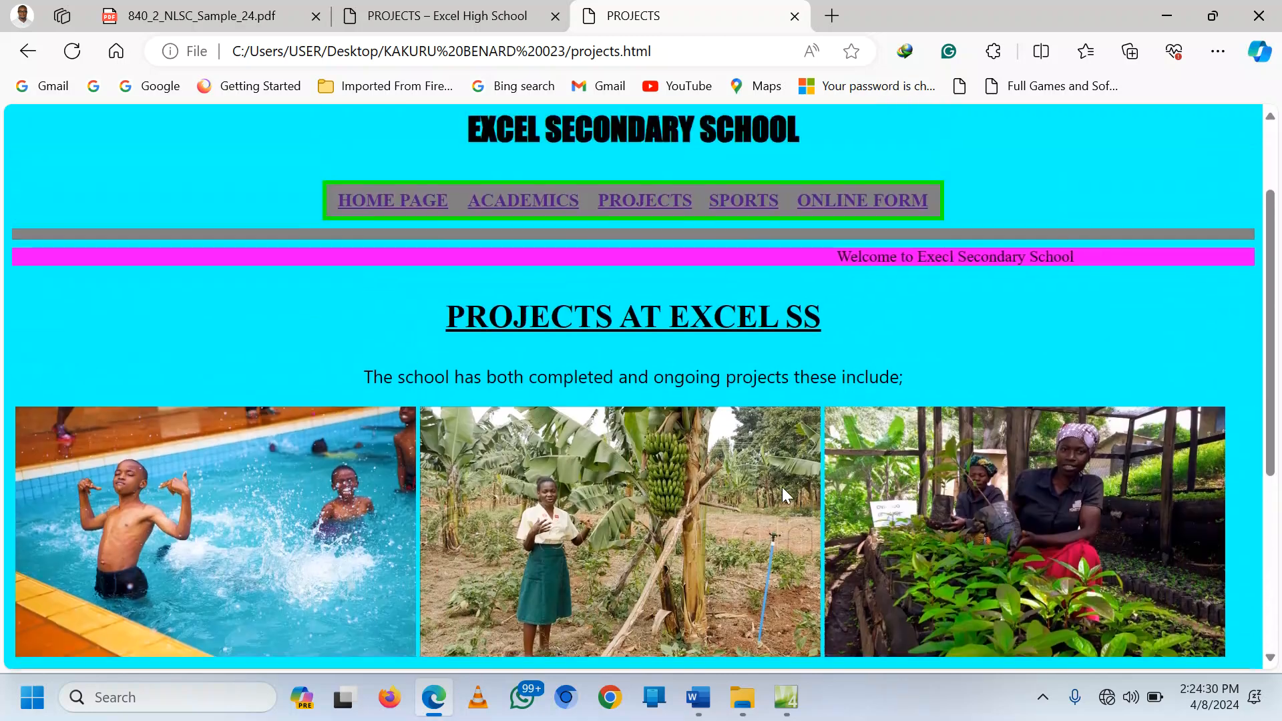
pyautogui.scroll(-5, 783, 486)
# Step: Set the lower poultry-and-bakery photo table's alignment to Center in Table Properties
pyautogui.hotkey('alt', 'Tab')
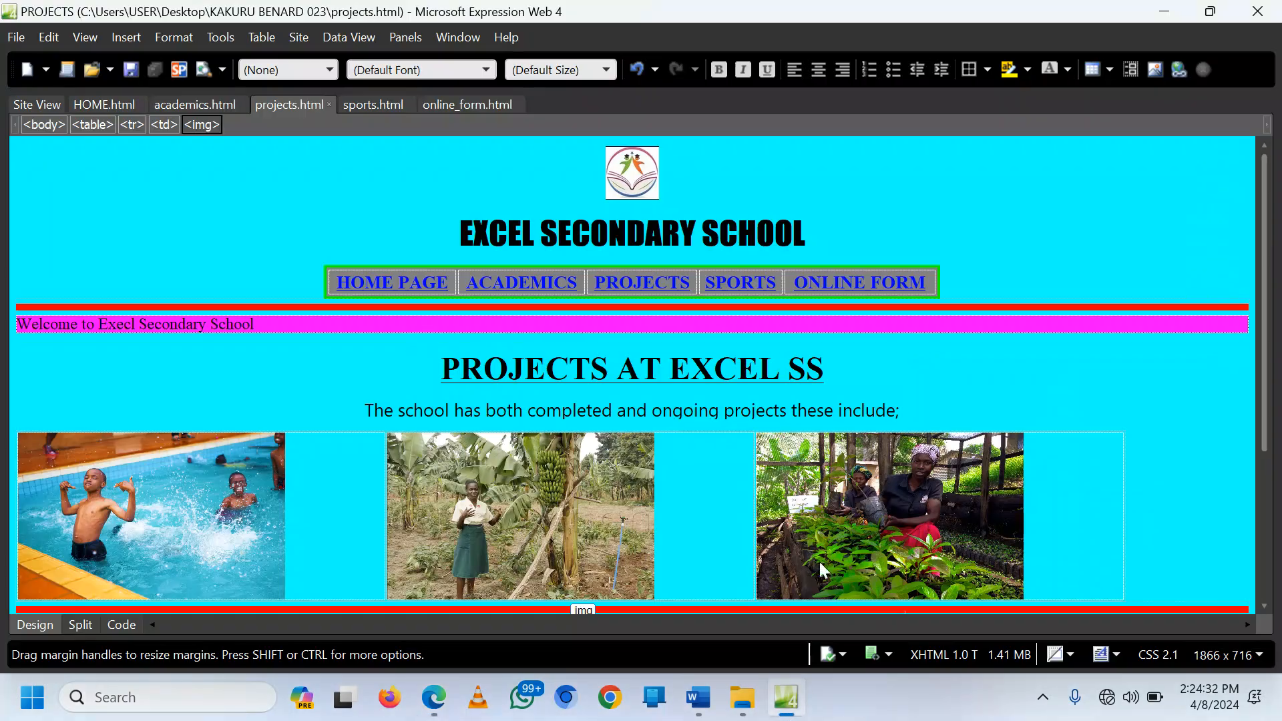
pyautogui.scroll(-3, 440, 500)
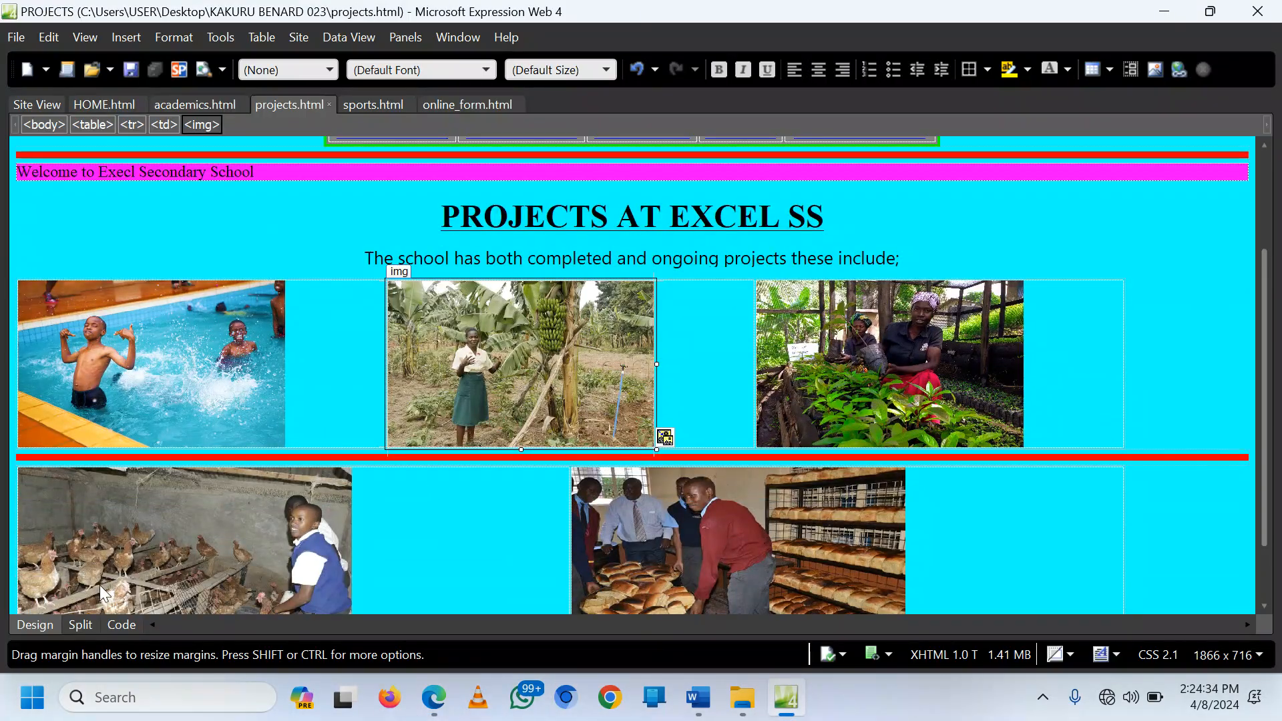
pyautogui.scroll(-1, 375, 492)
pyautogui.rightClick(398, 532)
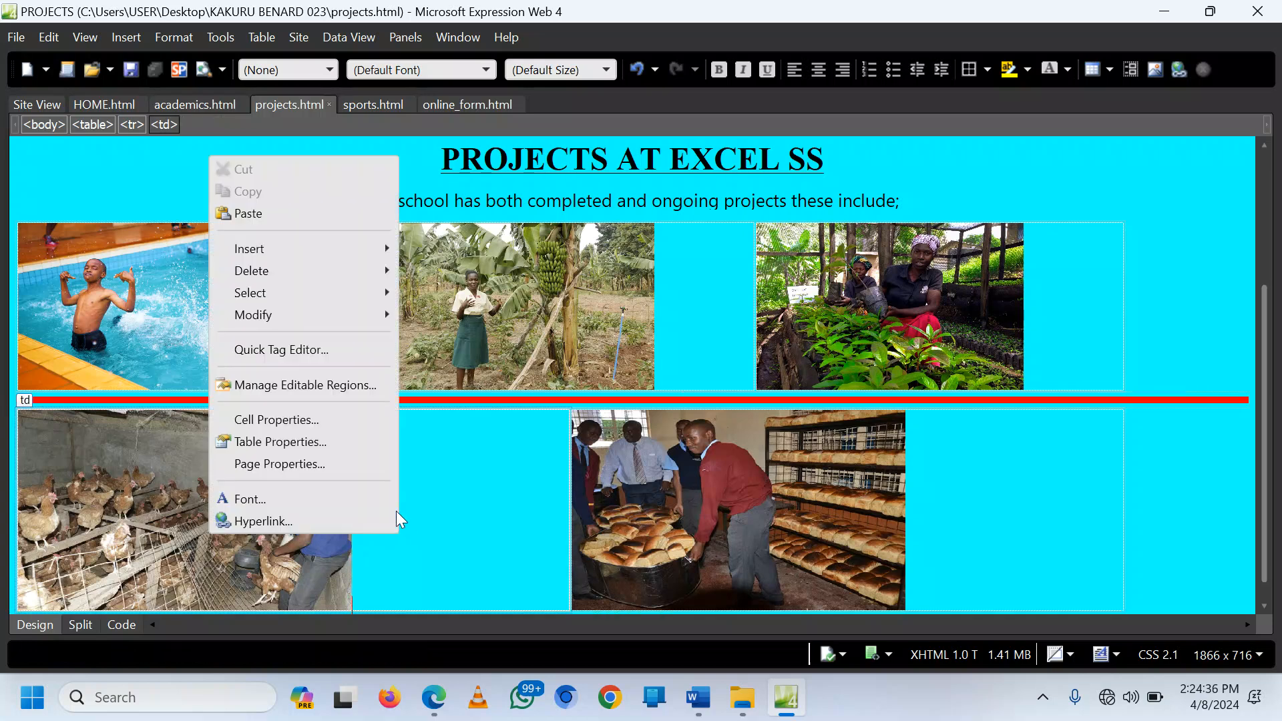
pyautogui.click(311, 440)
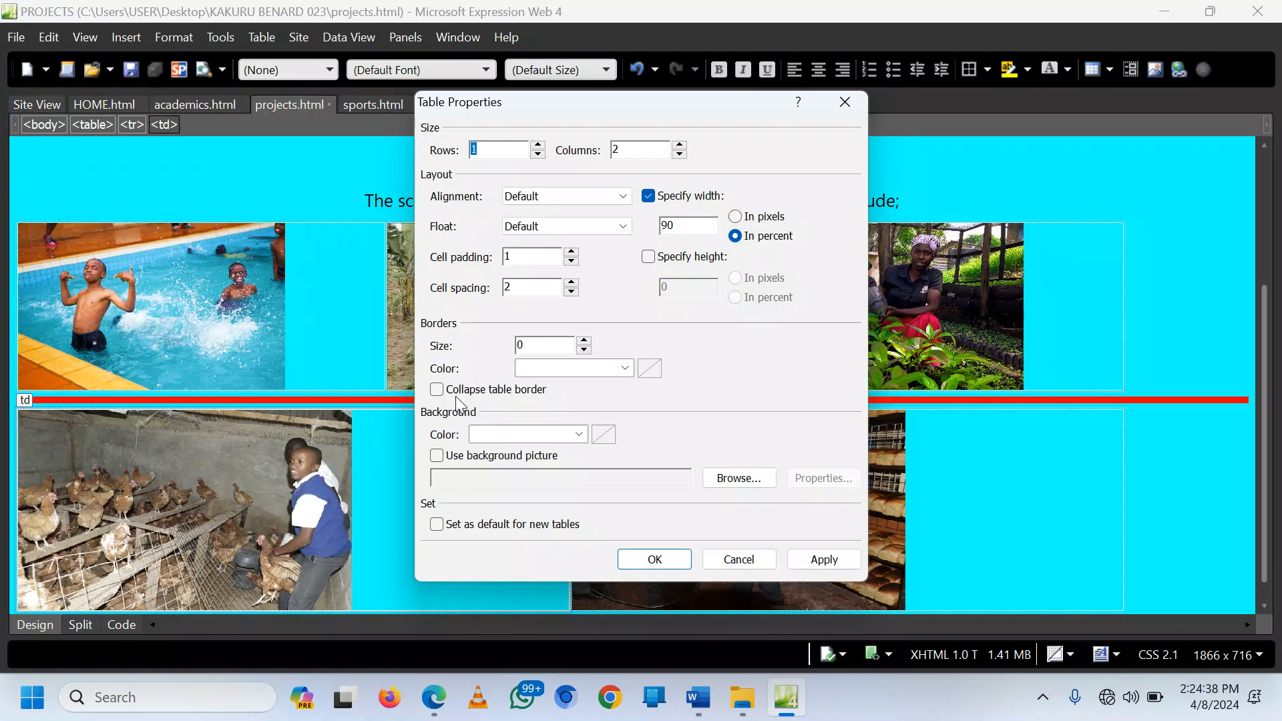
pyautogui.click(623, 196)
pyautogui.click(567, 240)
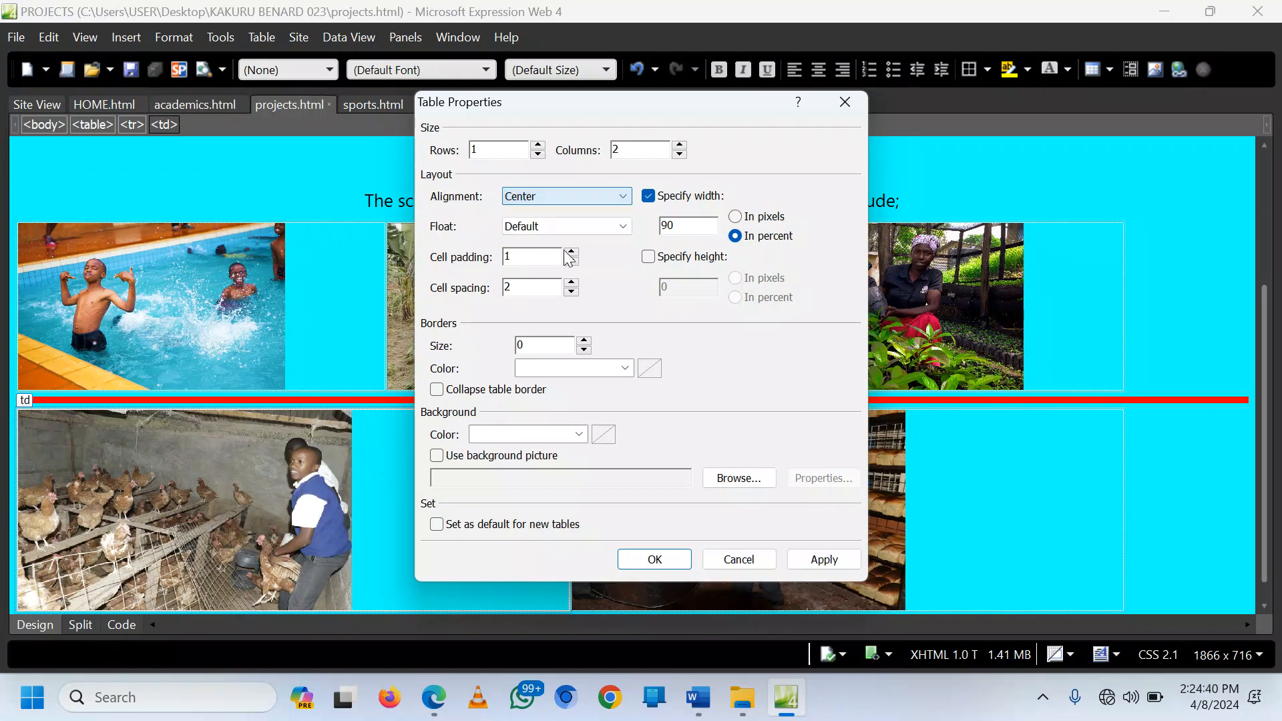
pyautogui.click(792, 561)
pyautogui.click(639, 563)
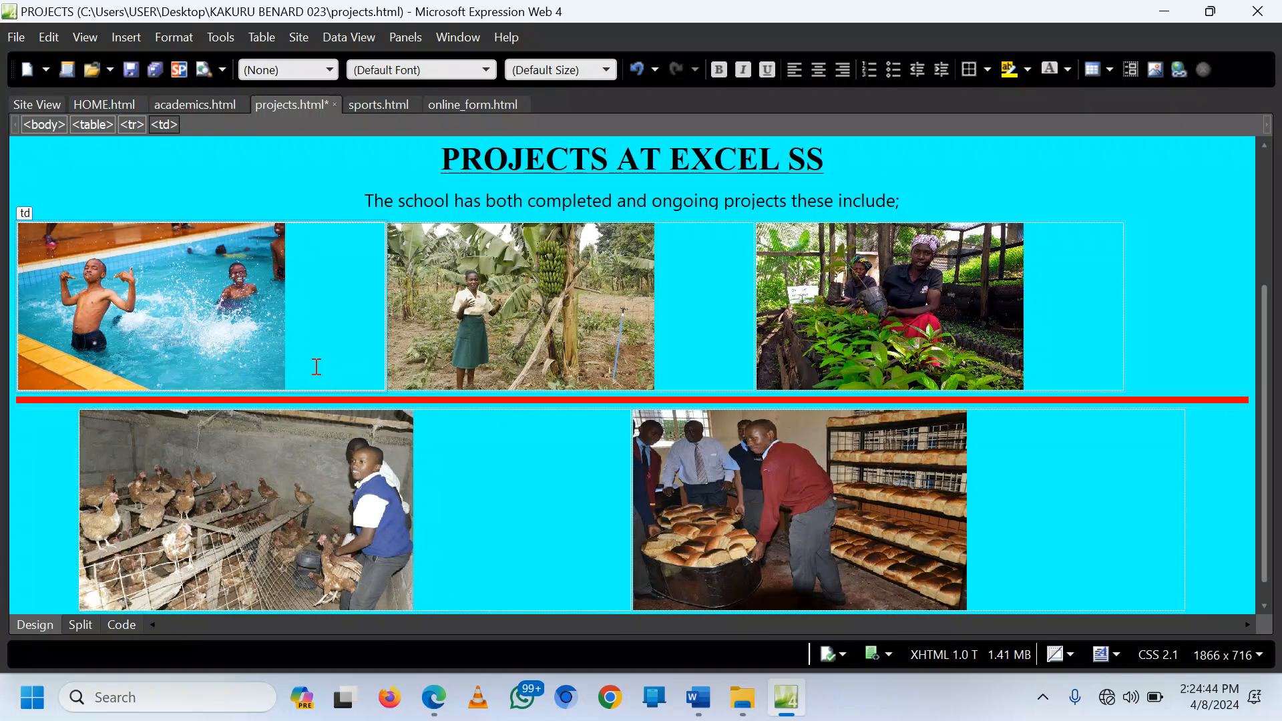
# Step: Caption the swimming photo 'Swimming Pool project started in 2010' and the banana photo 'Banana plantation by Agric St…'
pyautogui.press('Return')
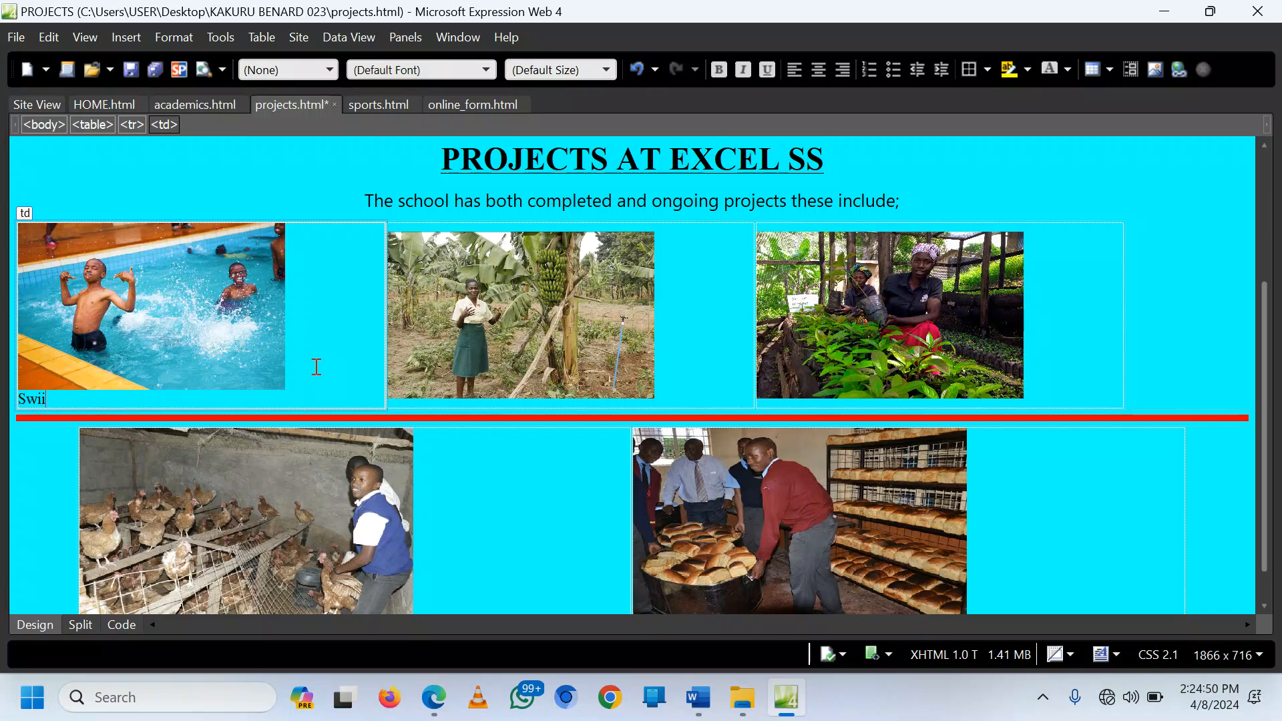
pyautogui.write('Swimming Po')
pyautogui.write('ol project started in 200')
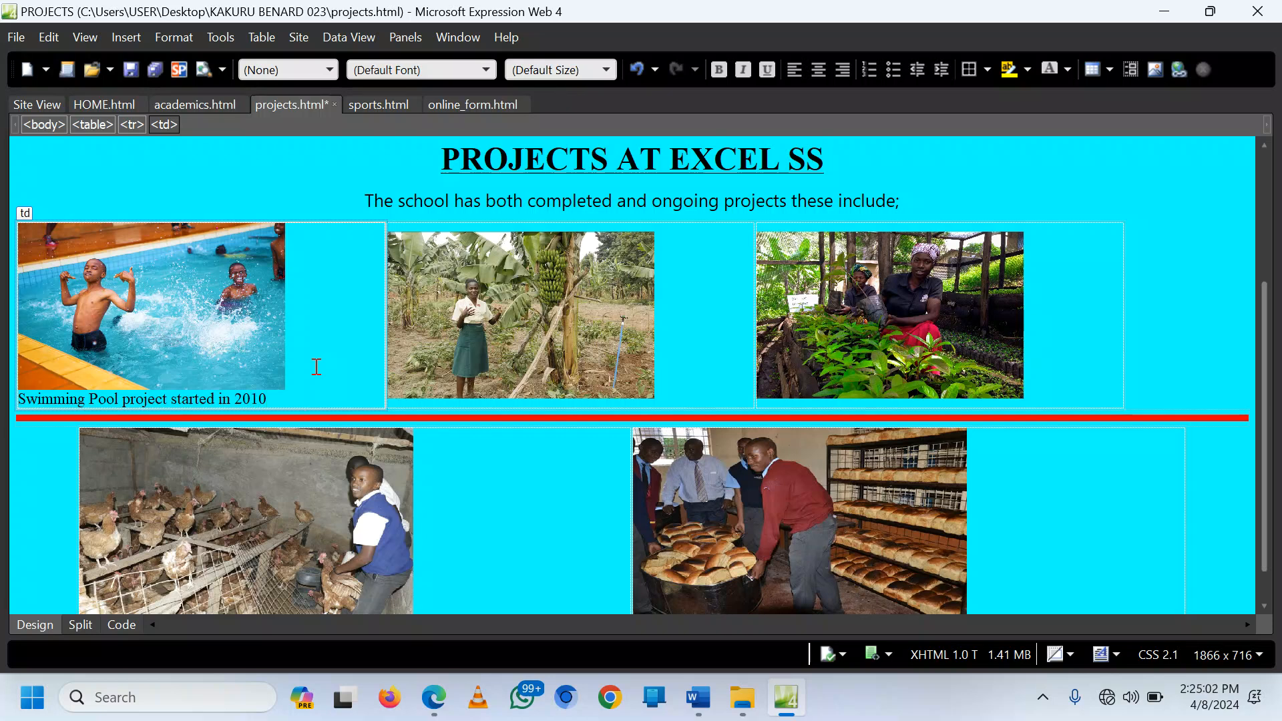
pyautogui.click(688, 384)
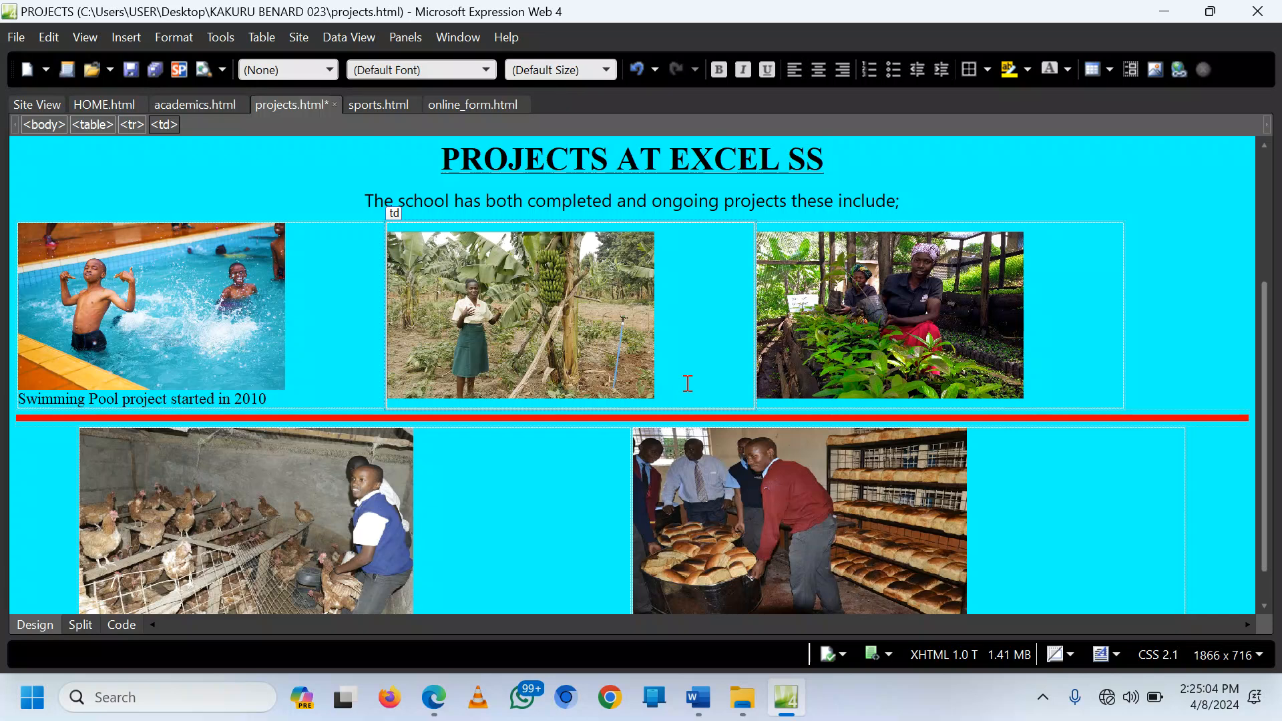
pyautogui.press('Return')
pyautogui.write('Banana plantatio')
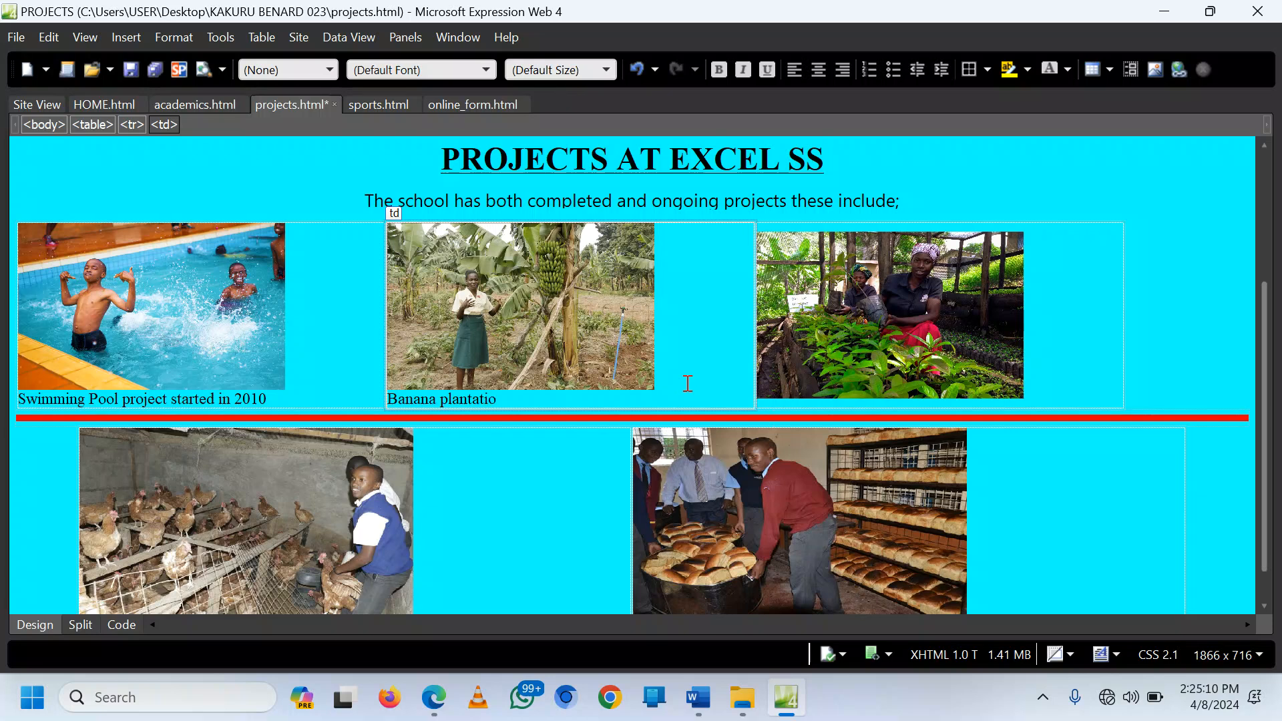
pyautogui.write('n by Agric St')
# Step: Start the 'Tree Pl…' caption and type 'Food And Nutrition Stu…' under the bread photo
pyautogui.click(1068, 366)
pyautogui.write('Tree Planting by Geography Students')
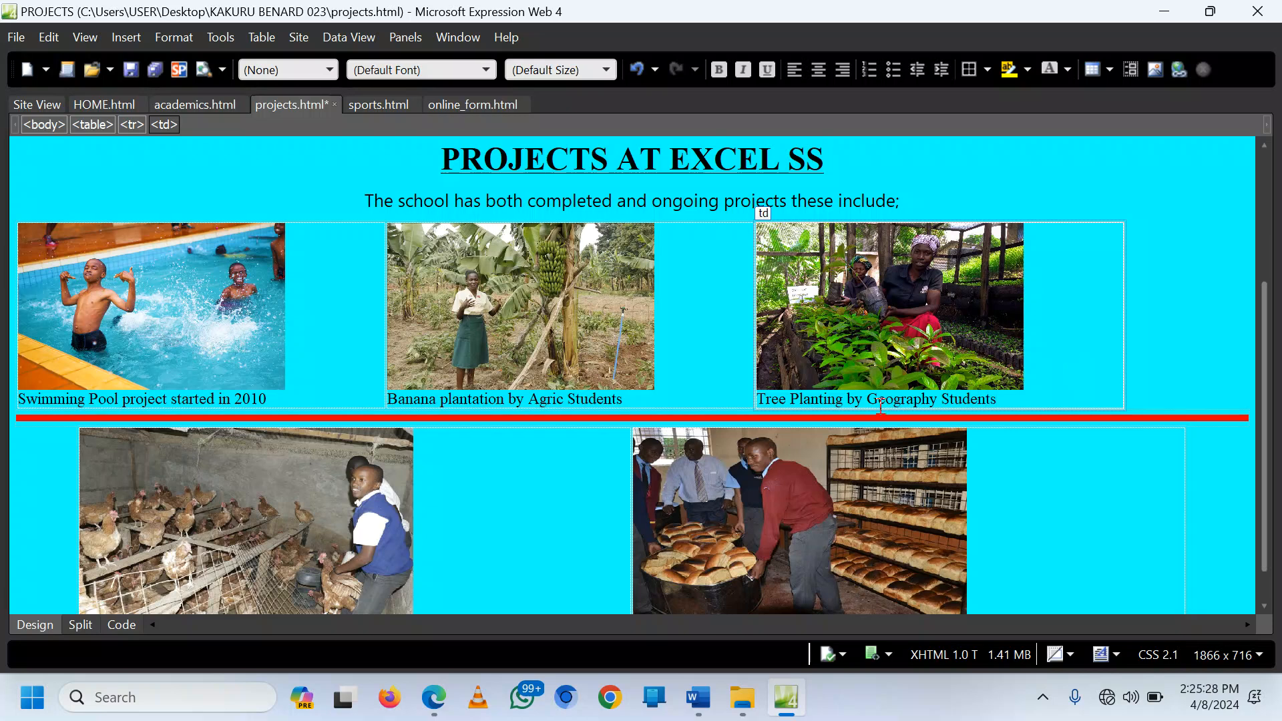
pyautogui.scroll(-1, 818, 442)
pyautogui.click(1014, 550)
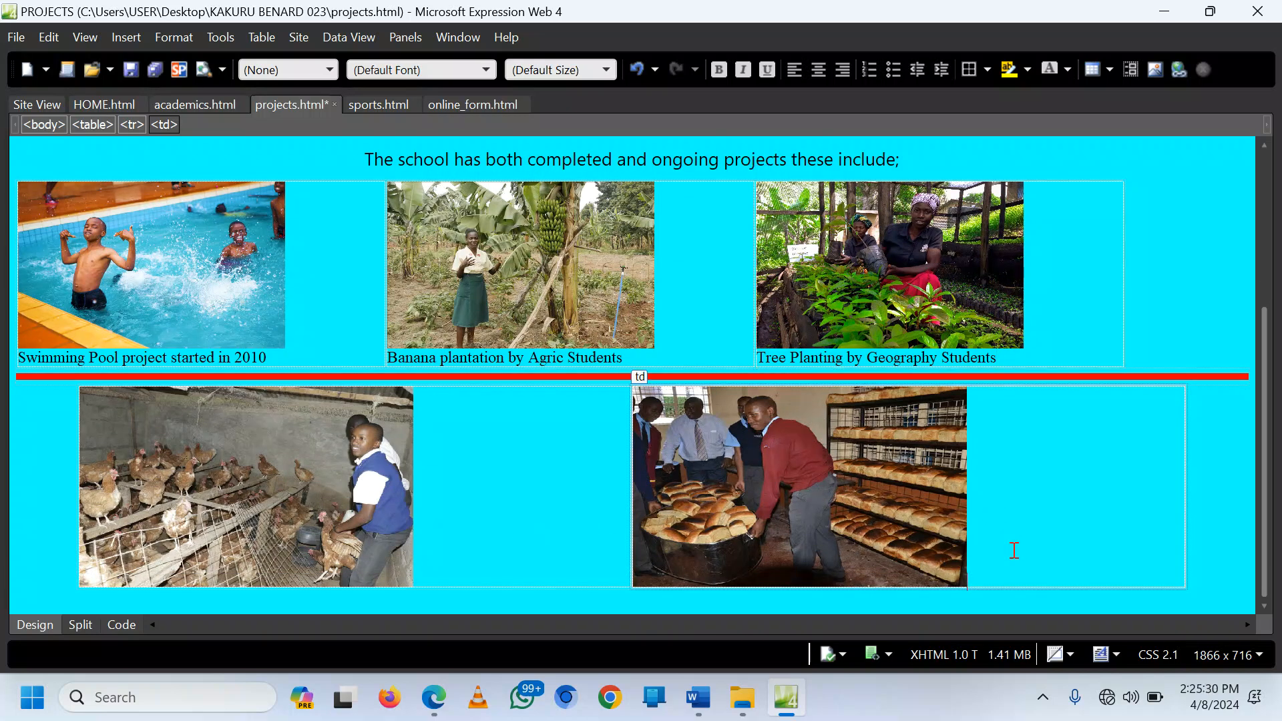
pyautogui.press('Return')
pyautogui.write('Food And Nutri')
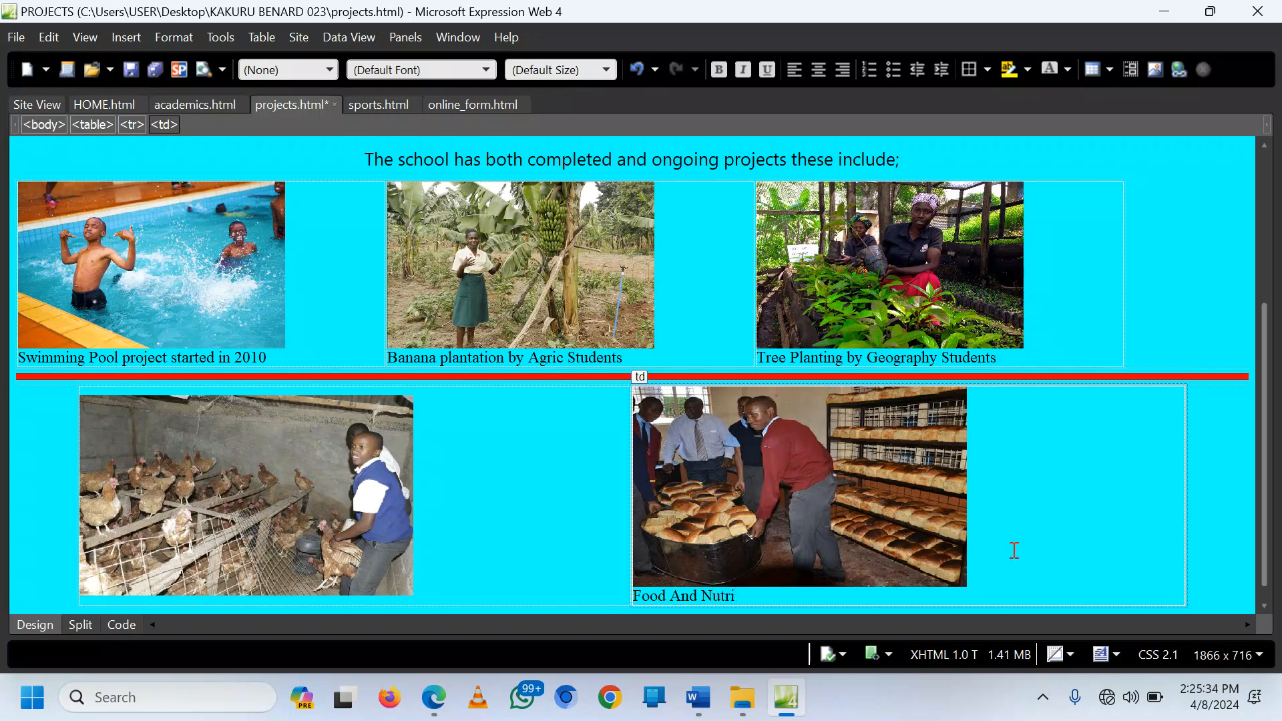
pyautogui.write('tion Students')
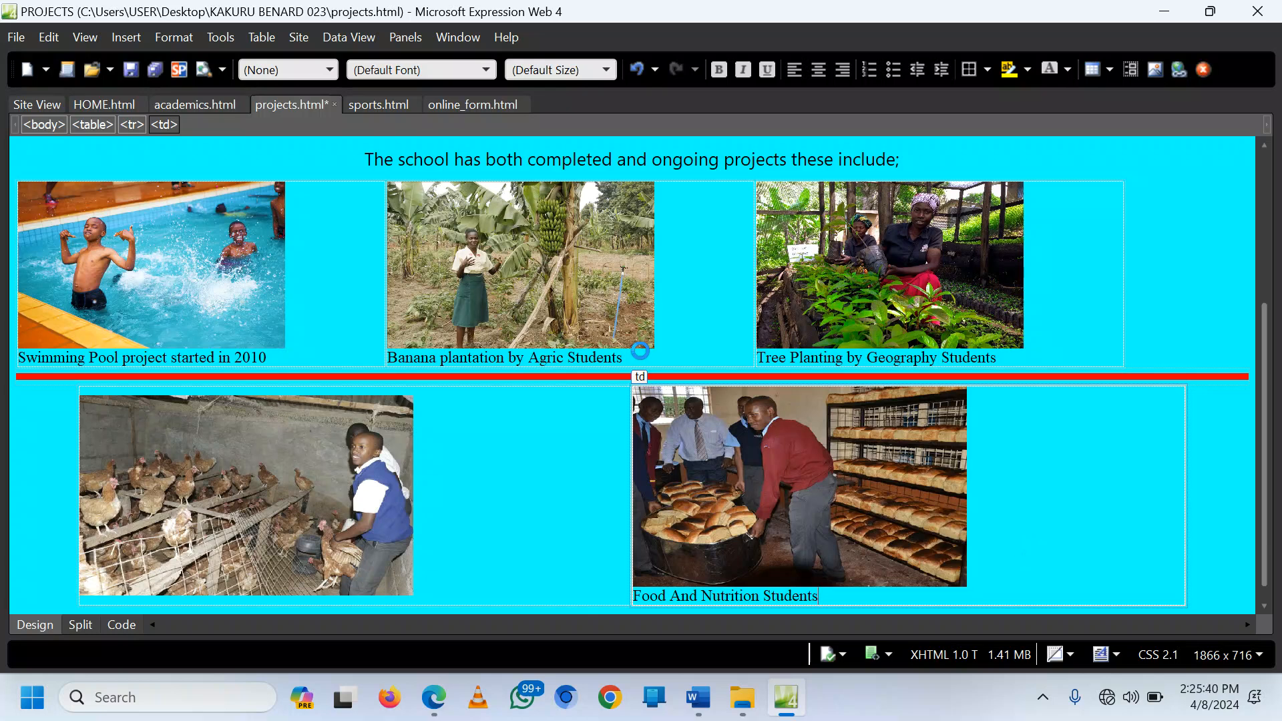
# Step: Refresh the projects.html preview, then open the Excel High School reference site's SPORTS page
pyautogui.click(434, 697)
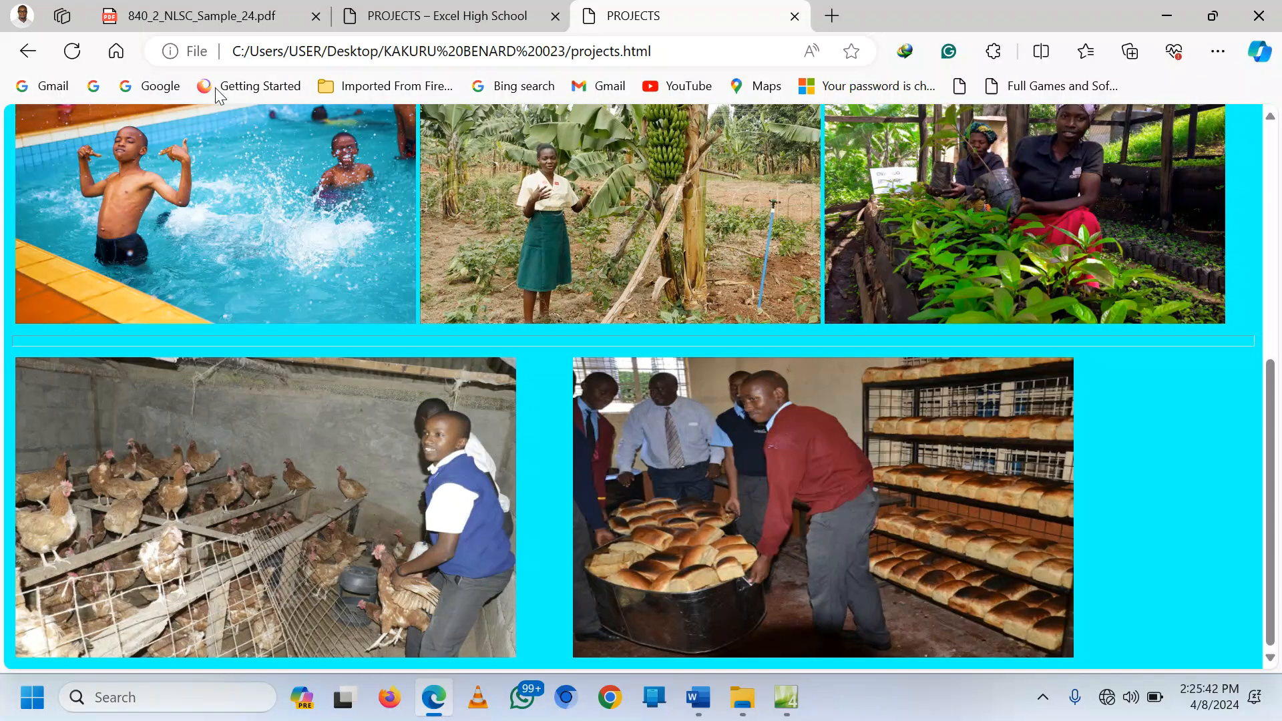
pyautogui.click(73, 51)
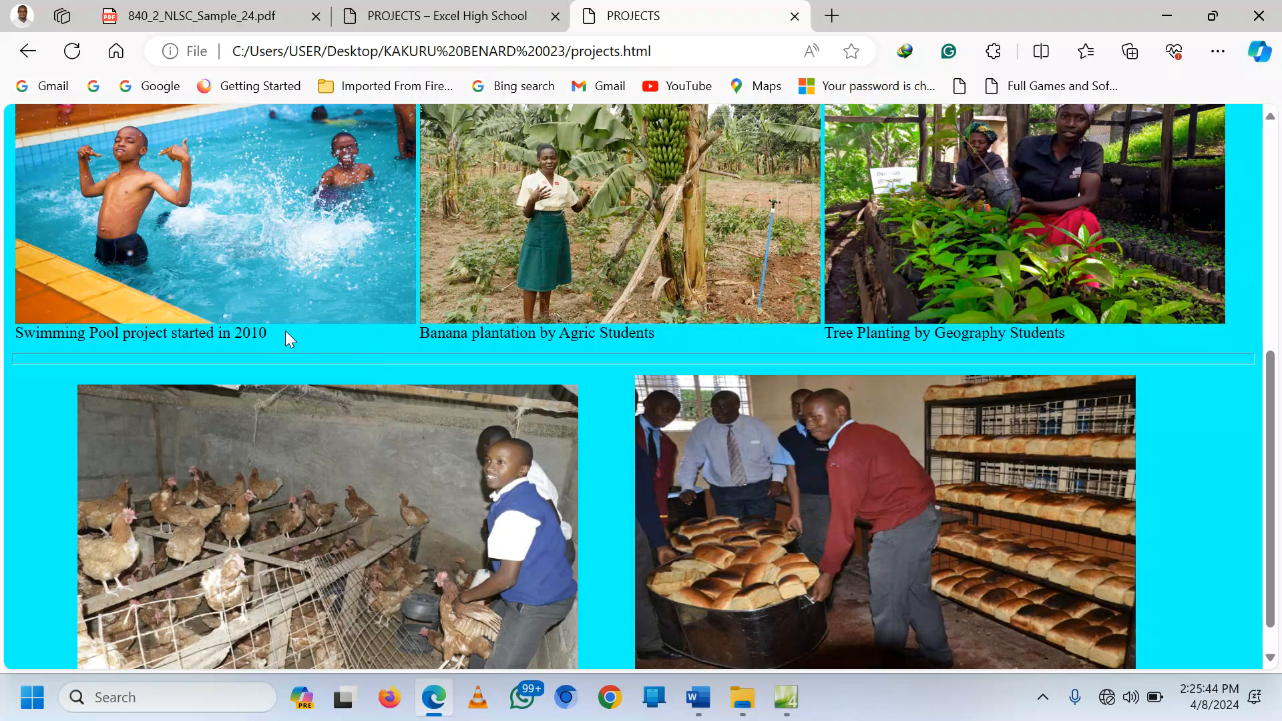
pyautogui.scroll(-1, 861, 352)
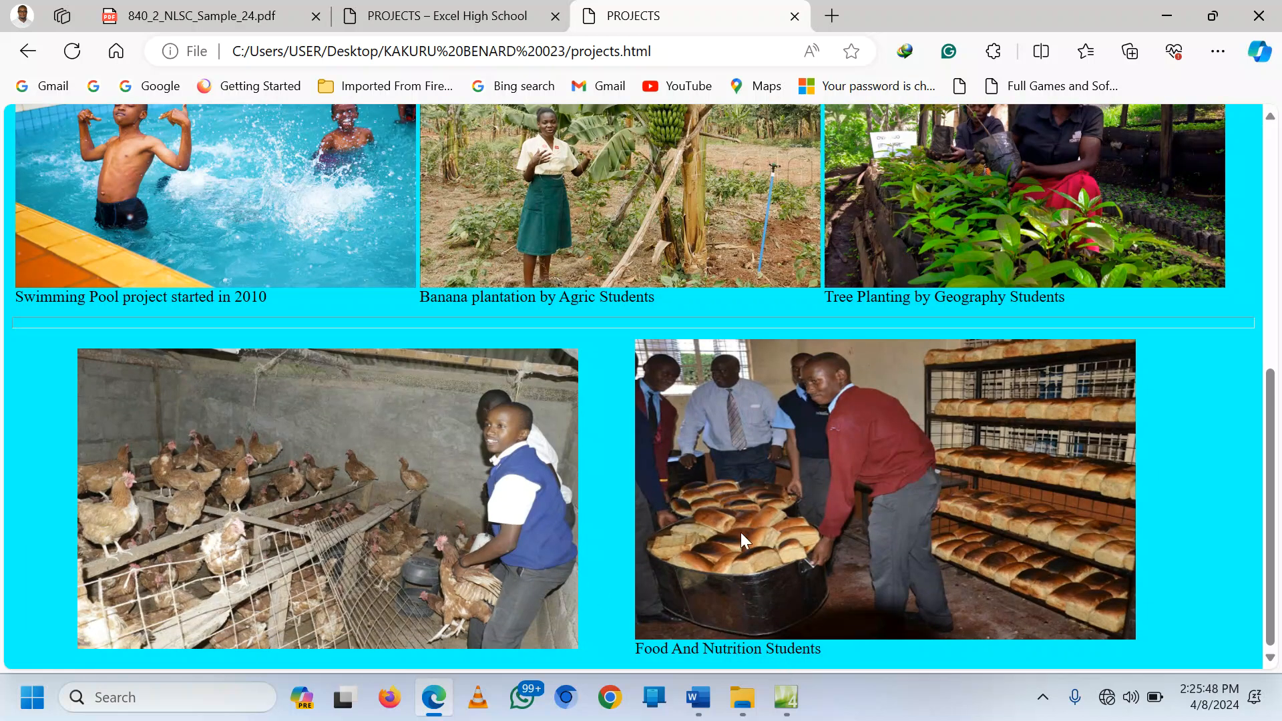
pyautogui.click(434, 16)
pyautogui.scroll(8, 1006, 267)
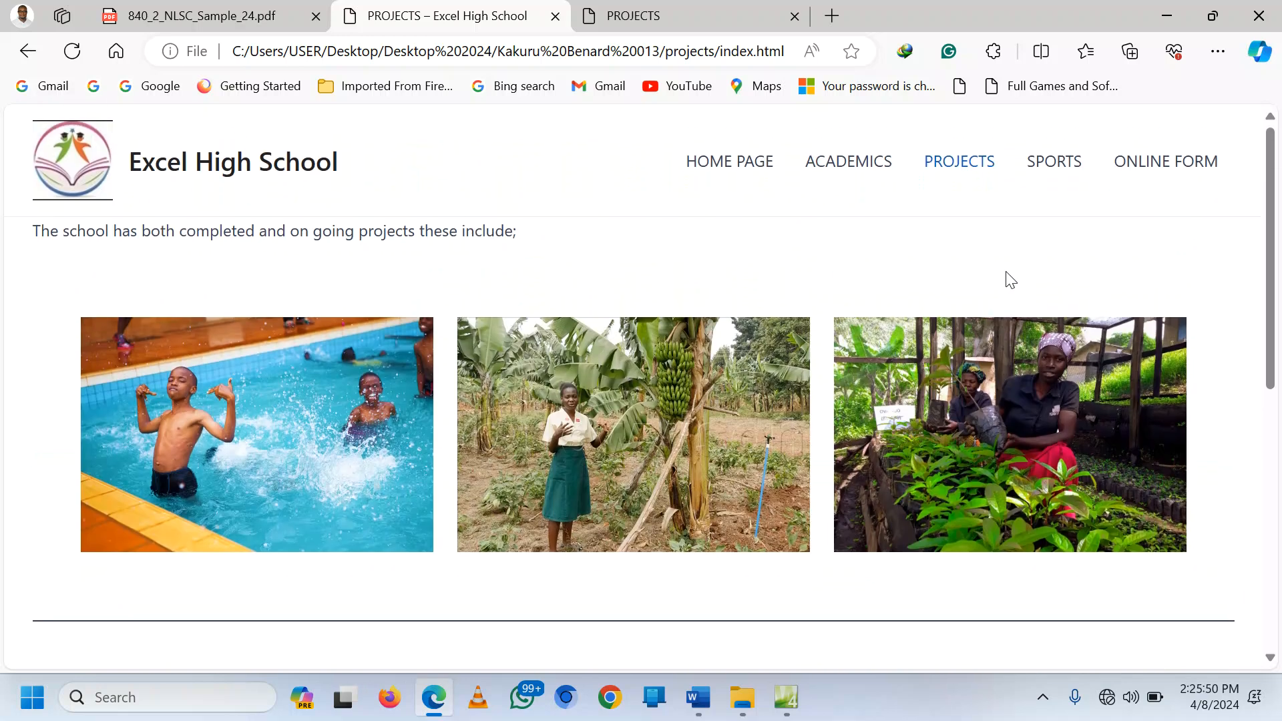
pyautogui.click(1053, 167)
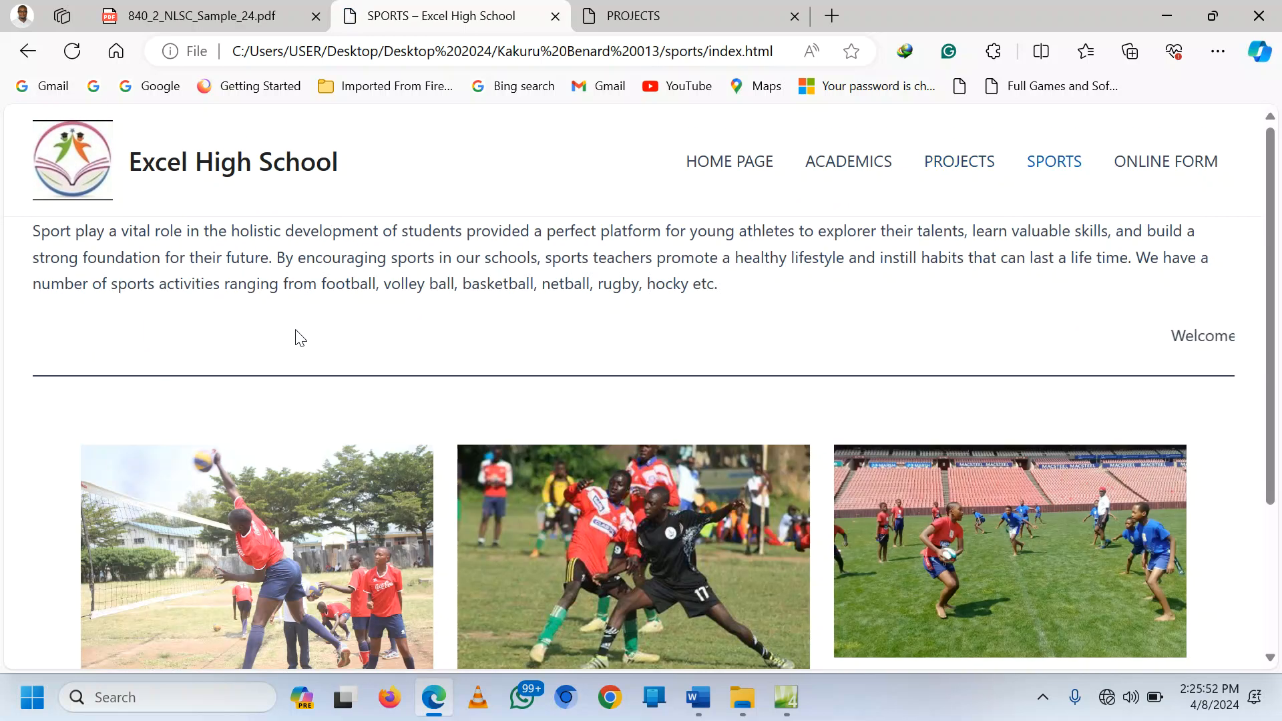
# Step: Select the Sports page paragraph in the PLANNING.docx planning document
pyautogui.click(698, 697)
pyautogui.tripleClick(501, 585)
pyautogui.scroll(-2, 498, 574)
pyautogui.scroll(-2, 493, 559)
pyautogui.moveTo(333, 408); pyautogui.dragTo(490, 545)
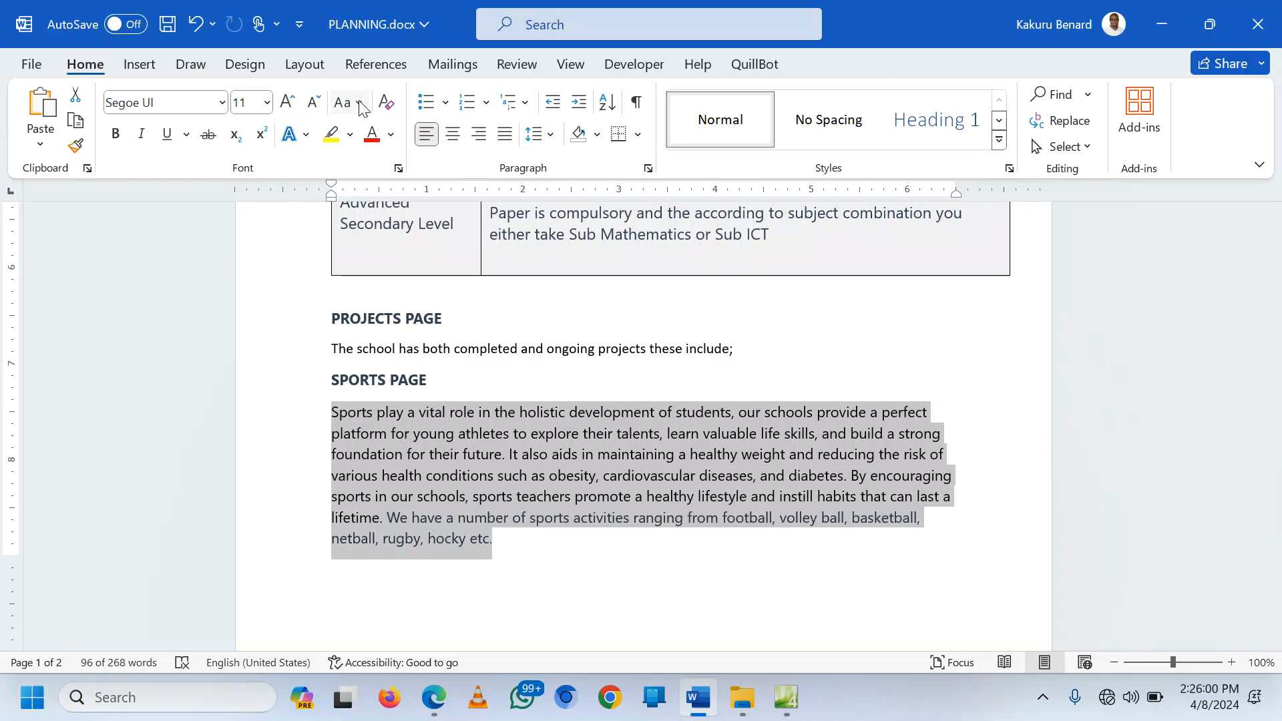
# Step: Clear the Sports paragraph's formatting to Calibri (Body), then return to Expression Web
pyautogui.click(387, 106)
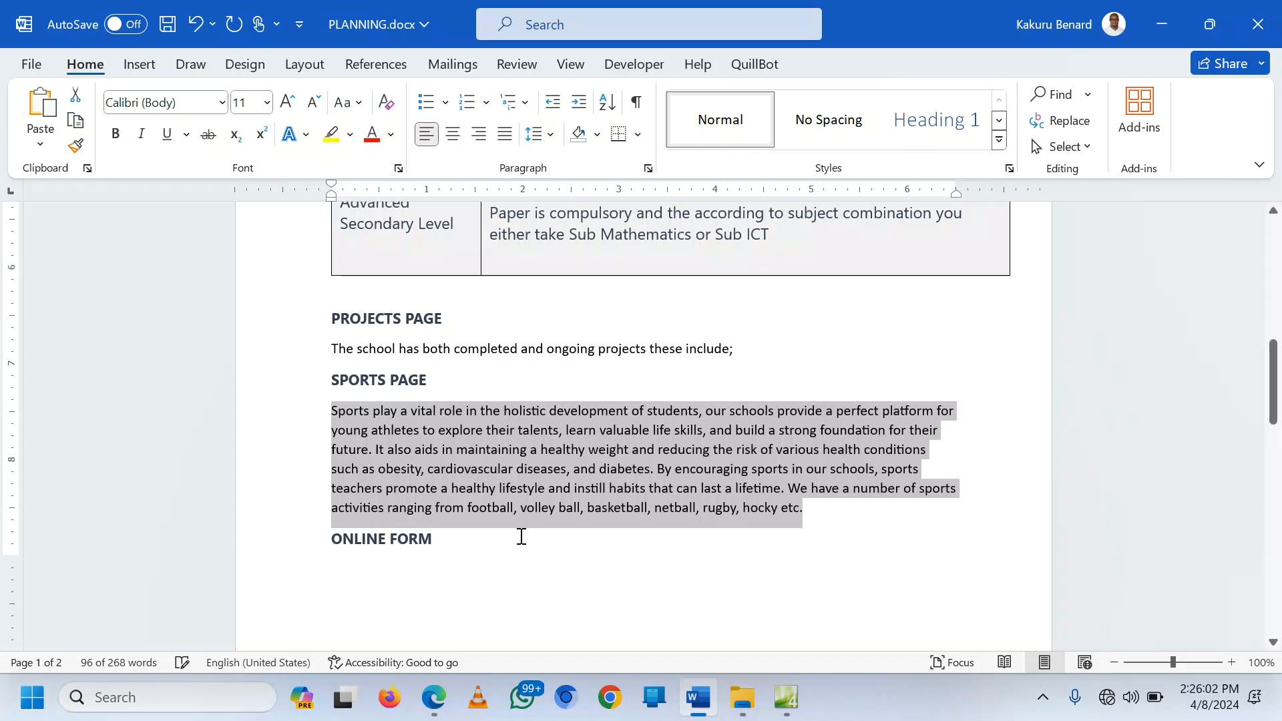
pyautogui.click(785, 697)
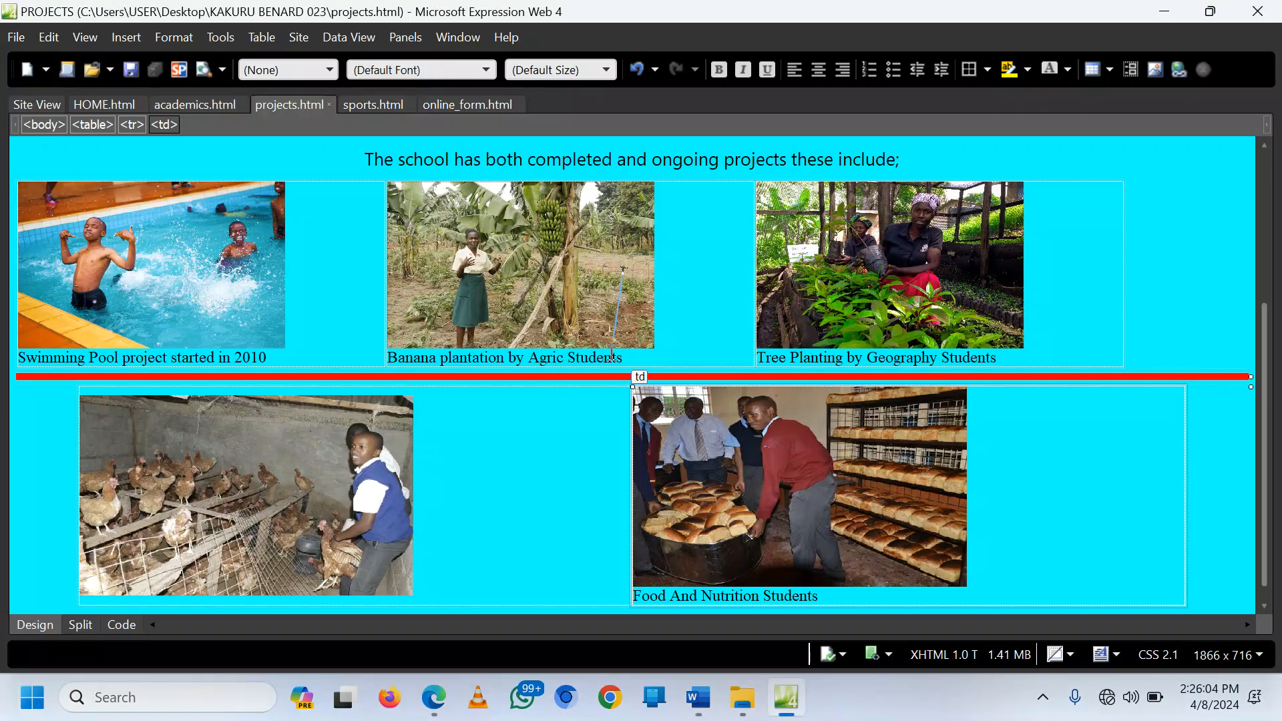
pyautogui.scroll(3, 655, 292)
# Step: In sports.html, change the heading's 'WELCOME TO' to 'SPORTS ACTIVITIES AT' before EXCEL
pyautogui.scroll(2, 655, 292)
pyautogui.click(373, 105)
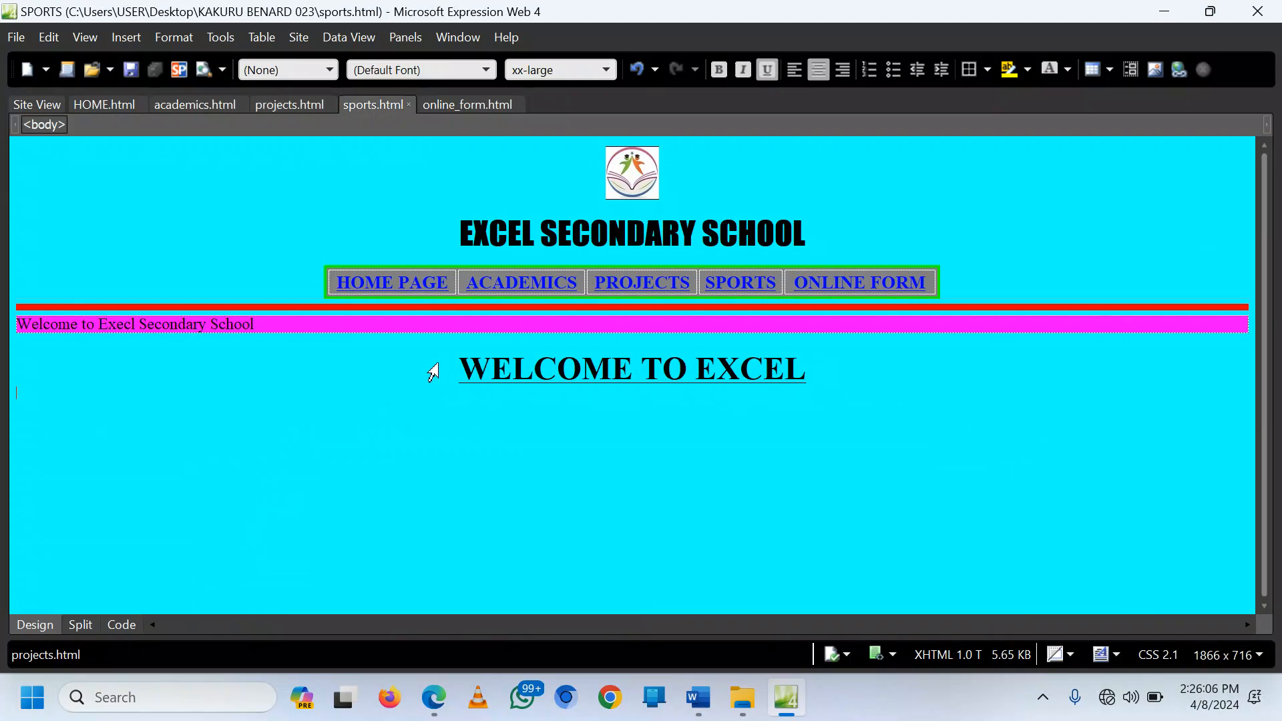
pyautogui.click(778, 371)
pyautogui.click(696, 368)
pyautogui.press('BackSpace')
pyautogui.press('BackSpace')
pyautogui.press('BackSpace')
pyautogui.press('BackSpace')
pyautogui.press('BackSpace')
pyautogui.press('BackSpace')
pyautogui.press('BackSpace')
pyautogui.press('BackSpace')
pyautogui.press('BackSpace')
pyautogui.press('BackSpace')
pyautogui.press('BackSpace')
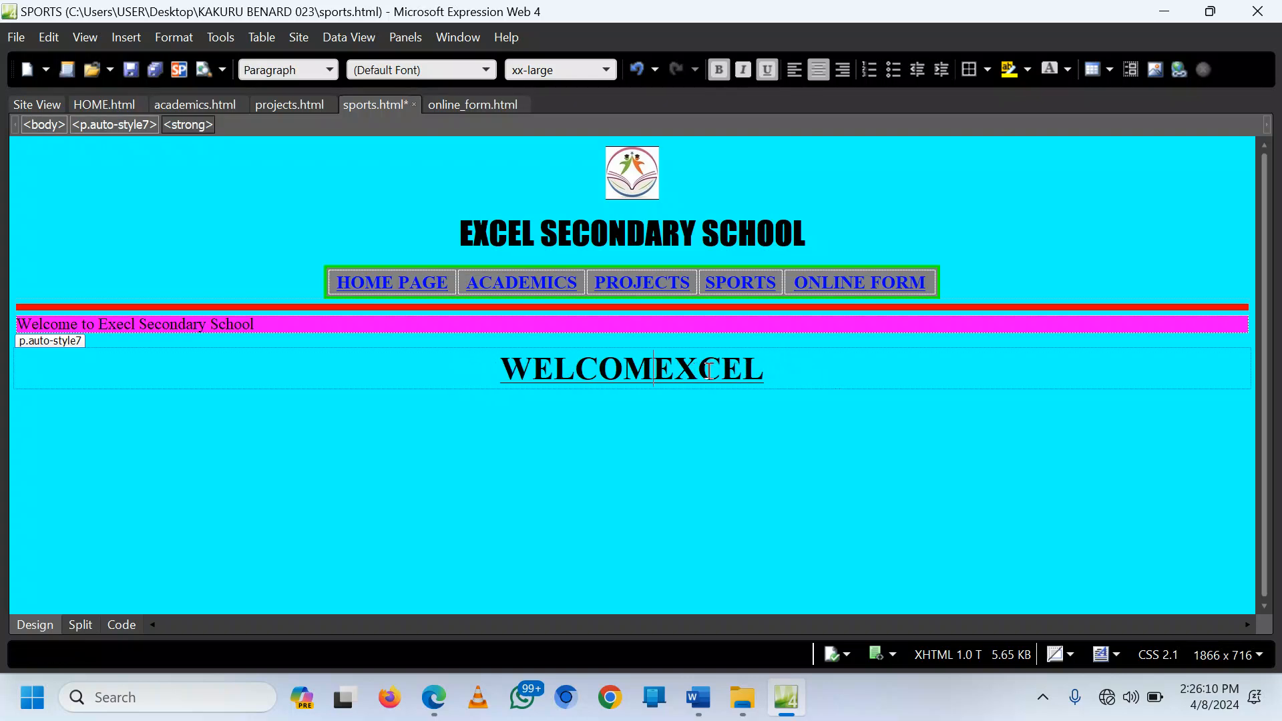
pyautogui.write('SPO')
pyautogui.write('RTS ACT')
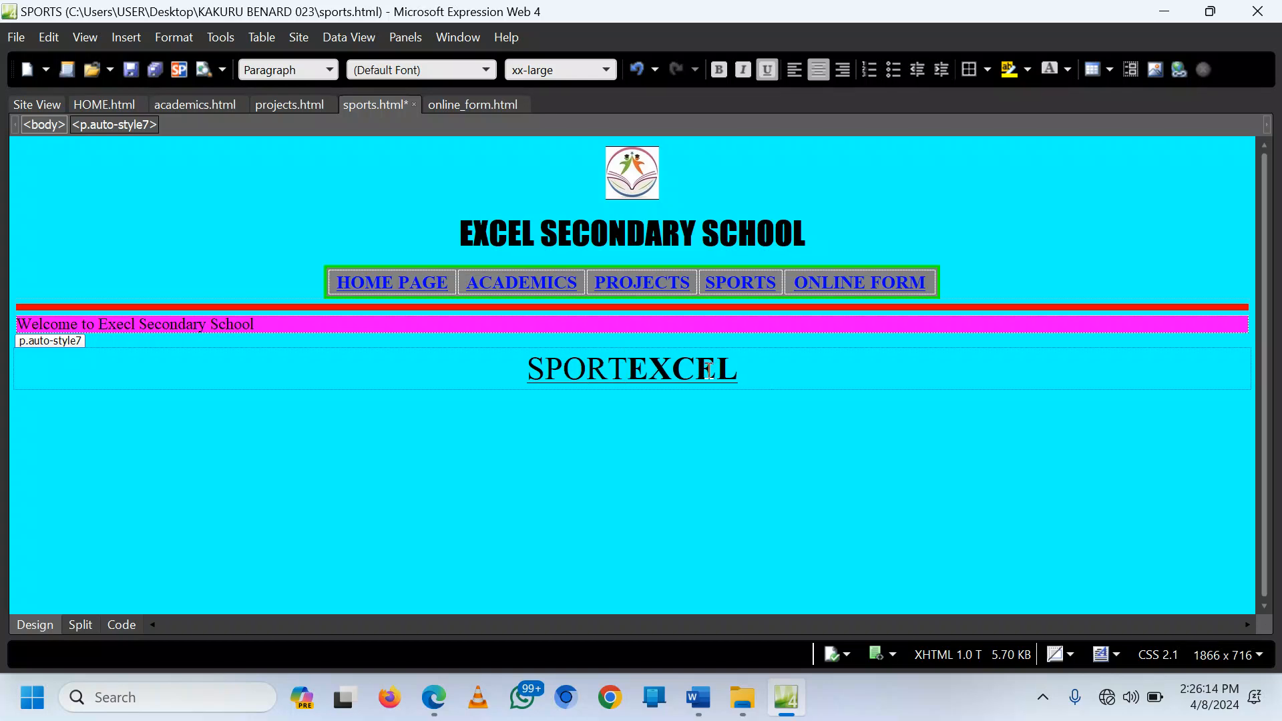
pyautogui.write('IVI')
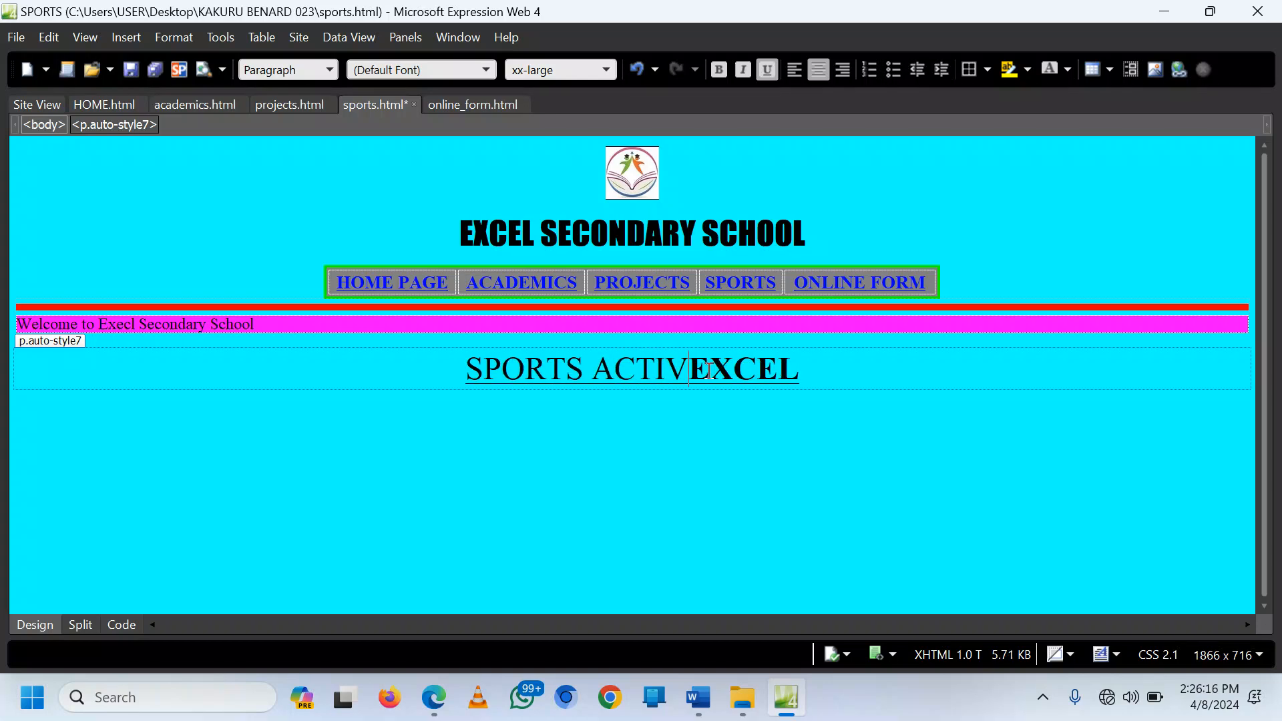
pyautogui.write('TIES AT')
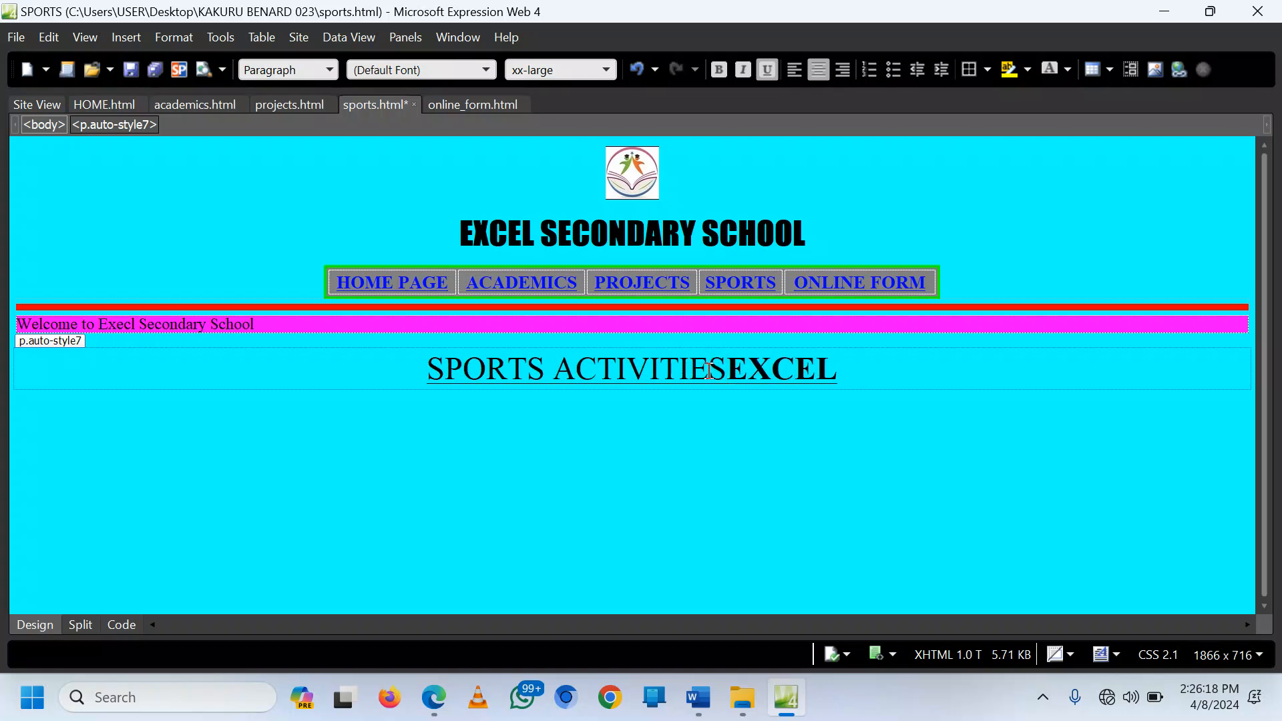